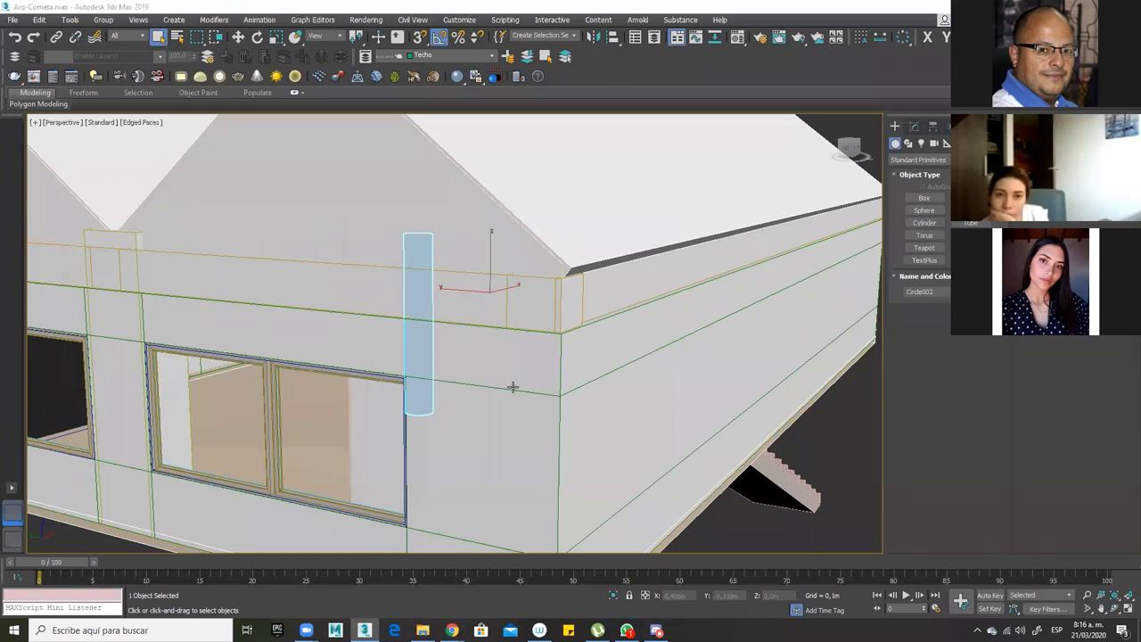
Reset the scene to an empty default file without saving the house model's changes
{"action": "middle_click_drag", "start_coordinate": [512, 402], "coordinate": [514, 368], "text": "alt"}
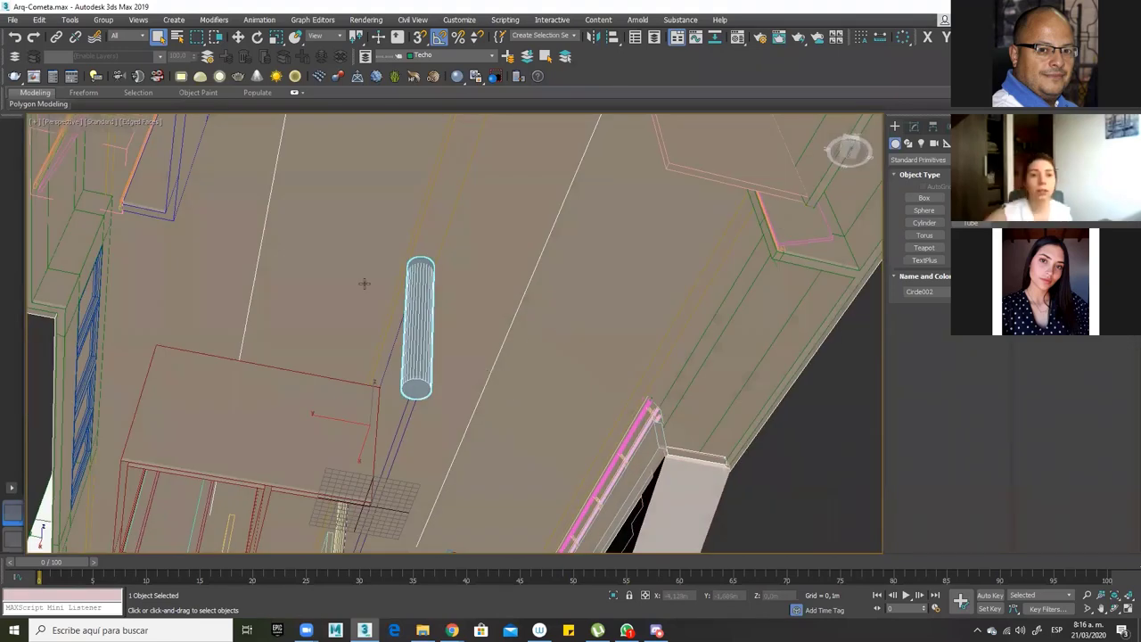
{"action": "left_click", "coordinate": [13, 19]}
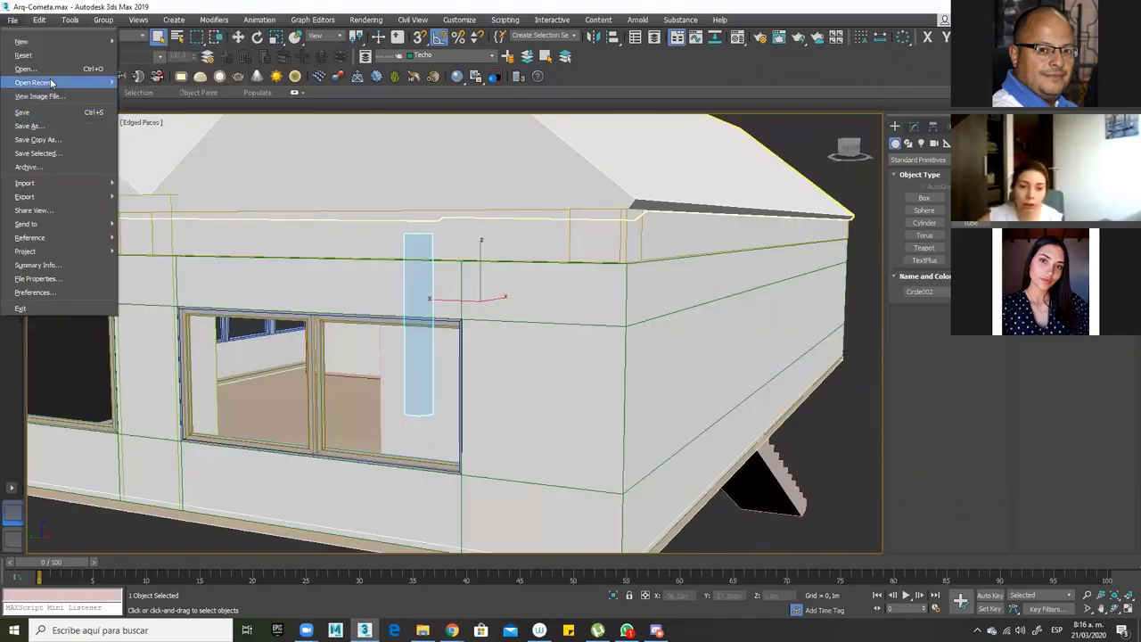
{"action": "left_click", "coordinate": [28, 56]}
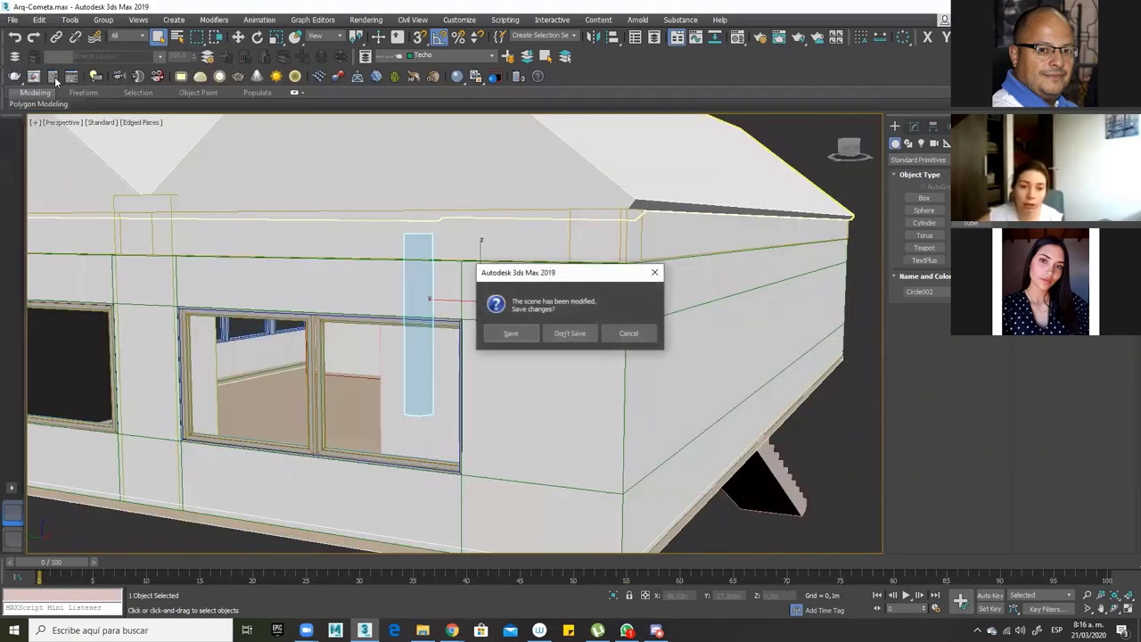
{"action": "left_click", "coordinate": [574, 334]}
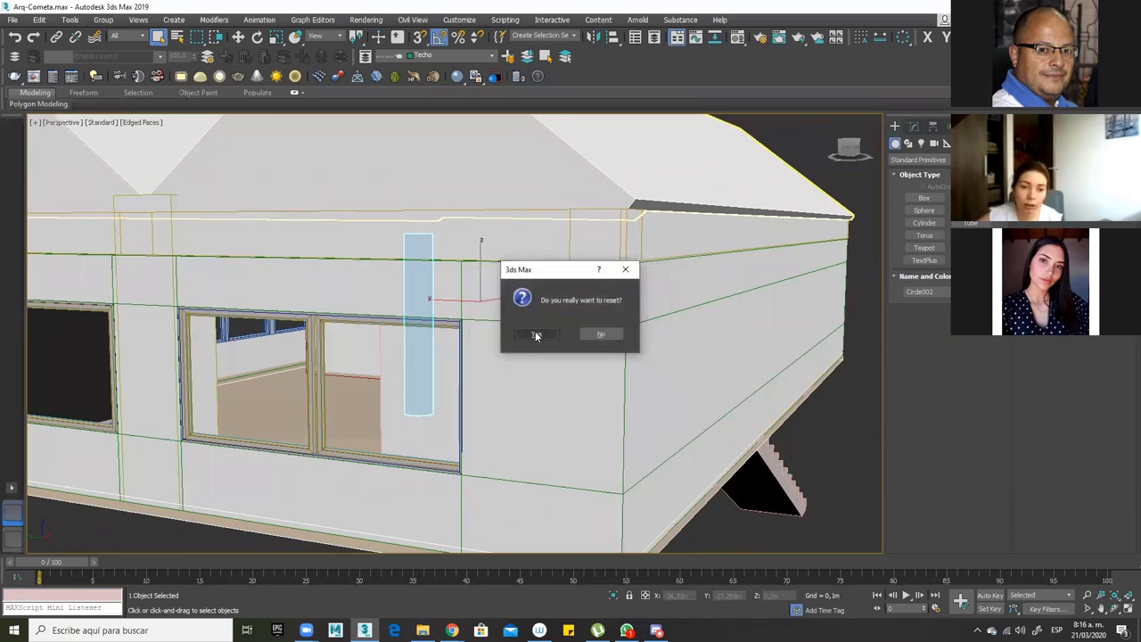
{"action": "left_click", "coordinate": [541, 334]}
{"action": "left_click", "coordinate": [201, 195]}
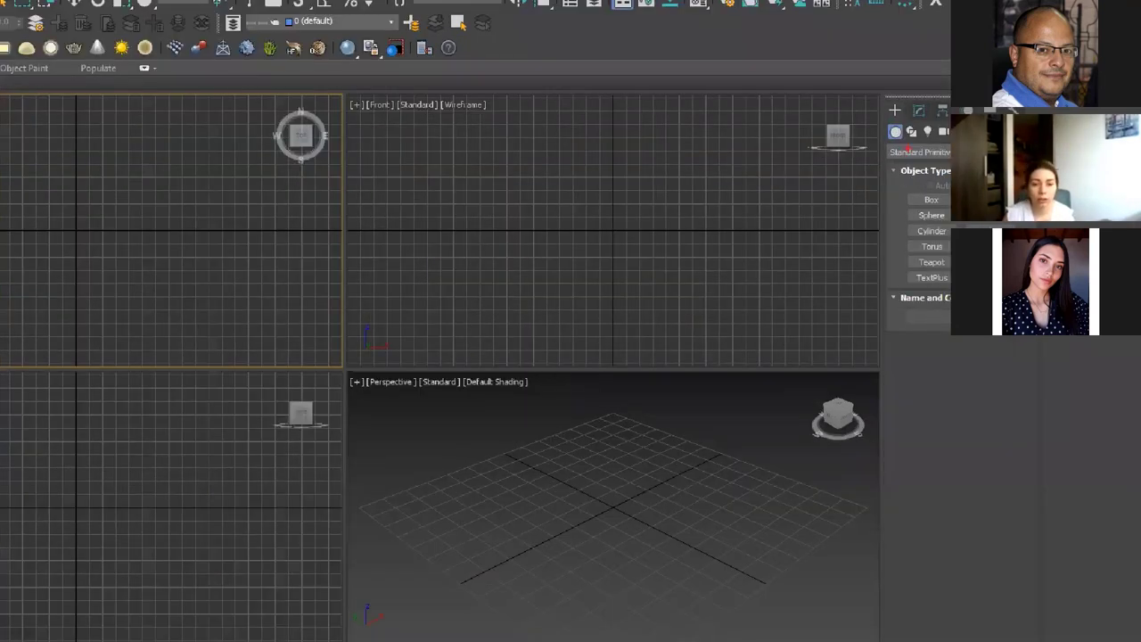
Switch the geometry category from Standard Primitives to AEC Extended and activate the Wall tool
{"action": "left_click_drag", "start_coordinate": [729, 221], "coordinate": [886, 154]}
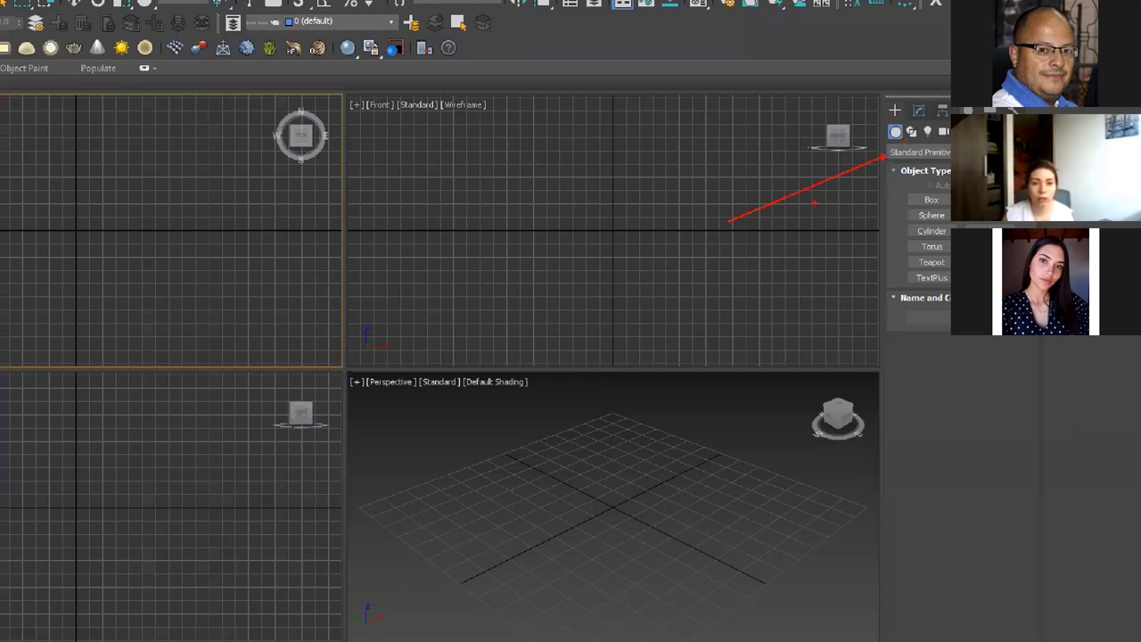
{"action": "left_click_drag", "start_coordinate": [986, 141], "coordinate": [874, 164]}
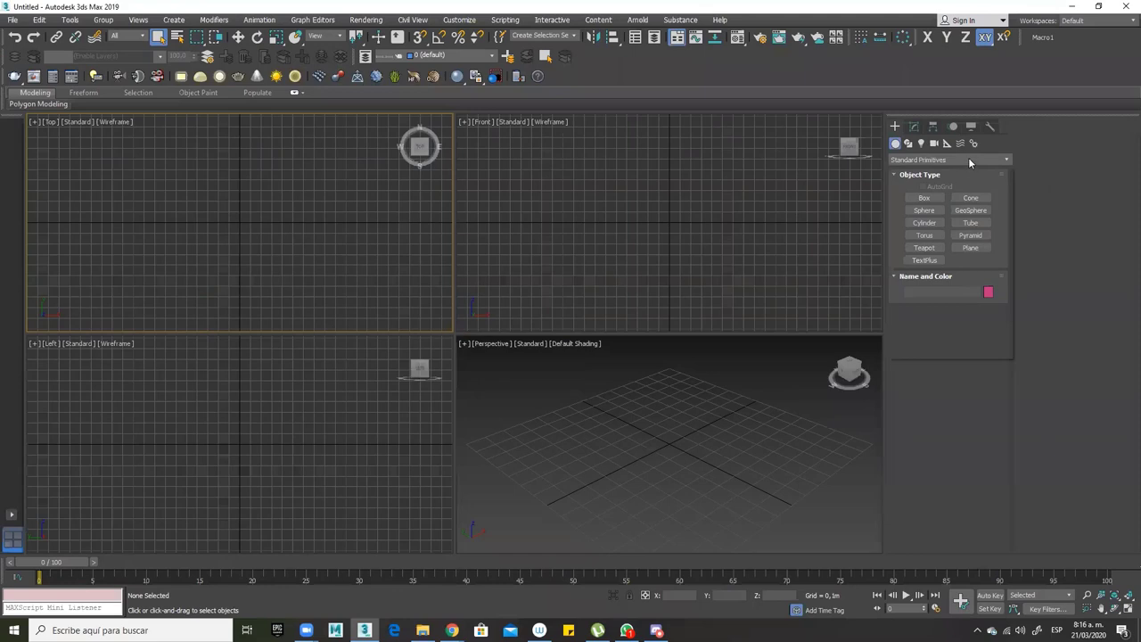
{"action": "left_click", "coordinate": [960, 163]}
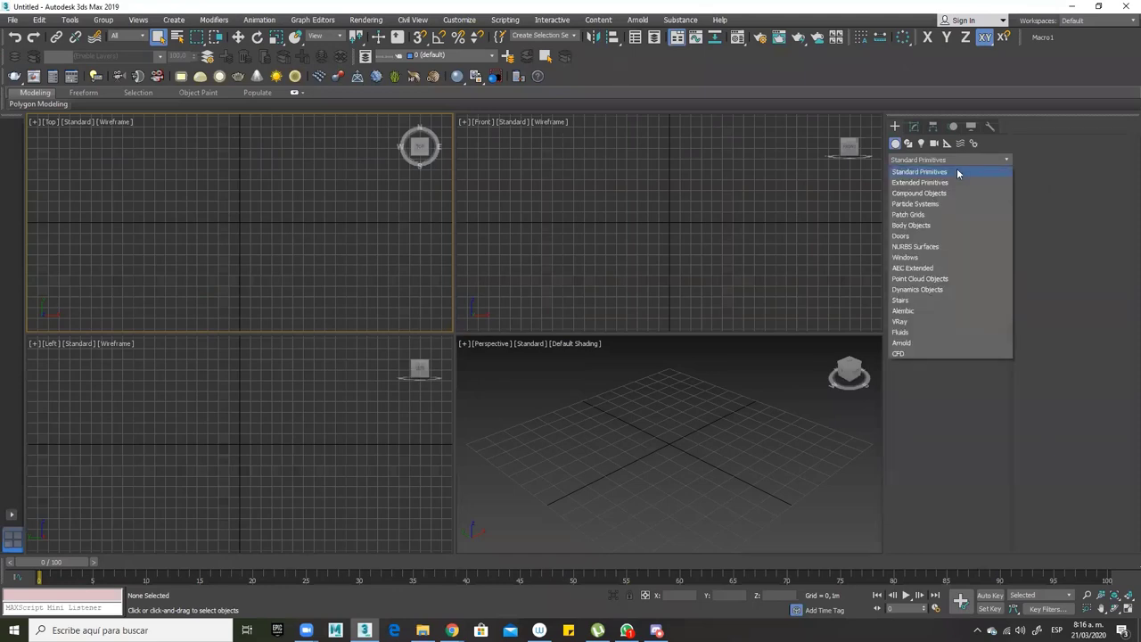
{"action": "left_click", "coordinate": [914, 269]}
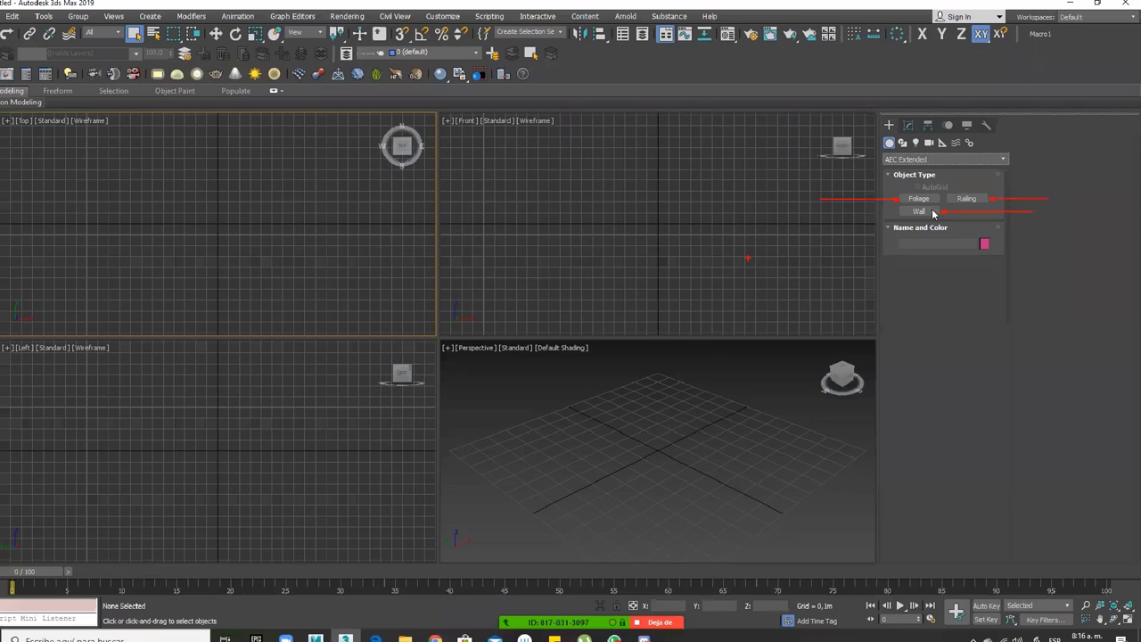
{"action": "left_click", "coordinate": [932, 212]}
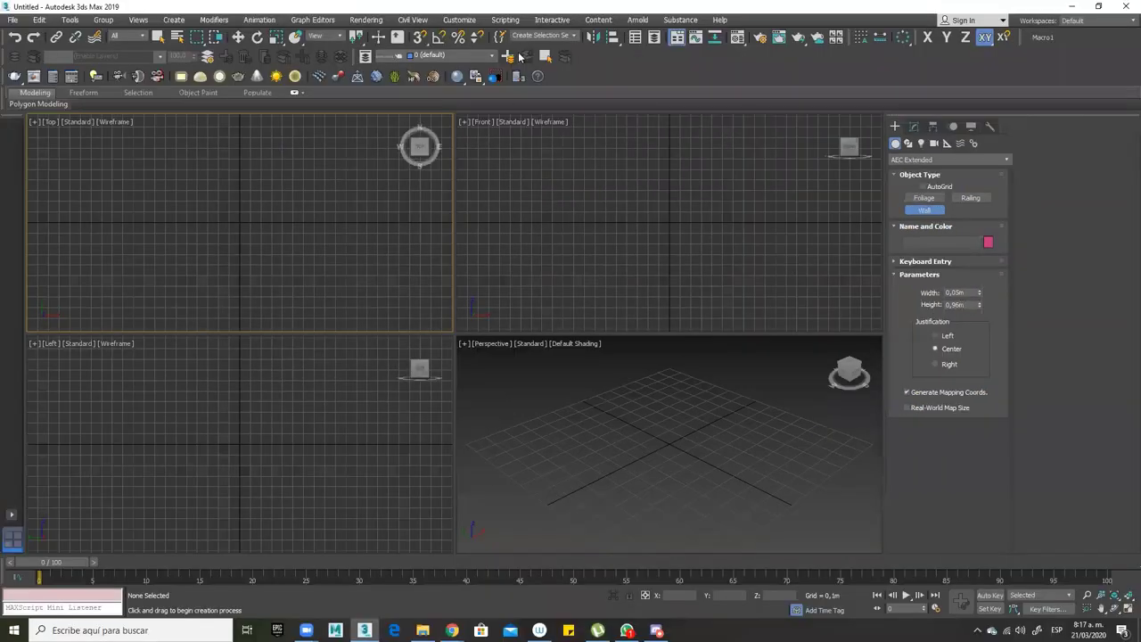
Check the scene's system unit scale and its metric display units
{"action": "left_click", "coordinate": [456, 21]}
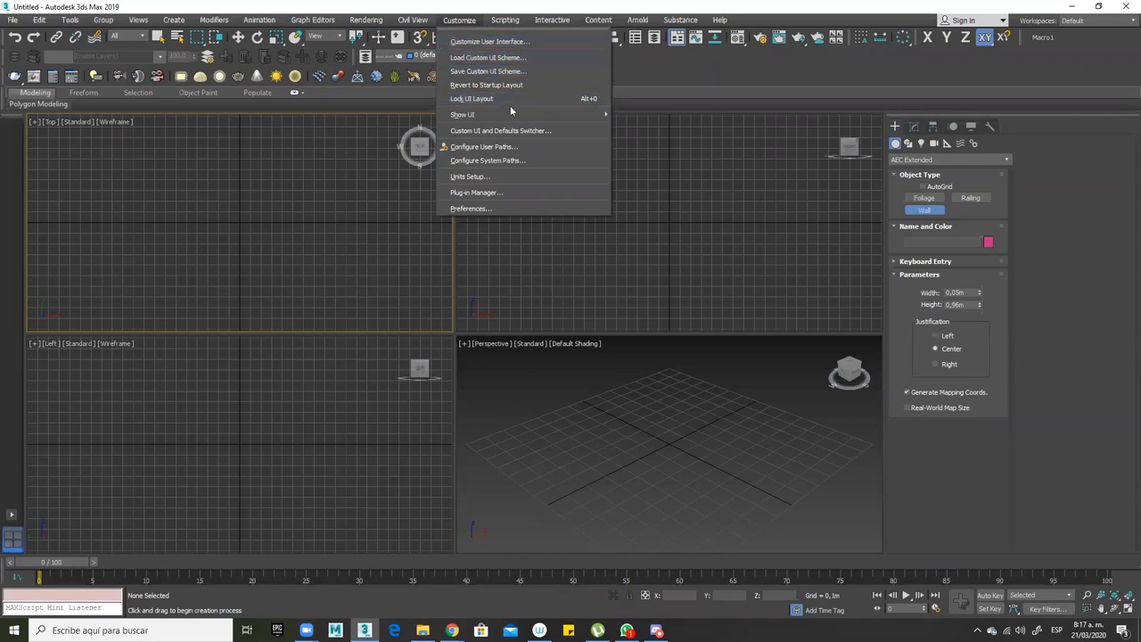
{"action": "left_click", "coordinate": [470, 177]}
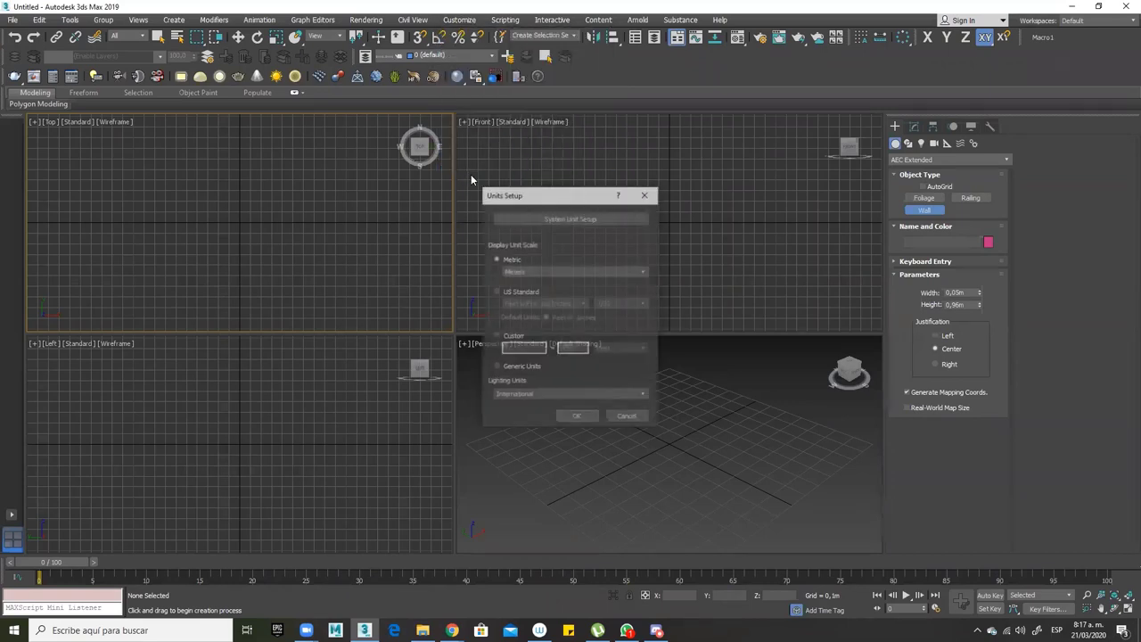
{"action": "left_click", "coordinate": [593, 218]}
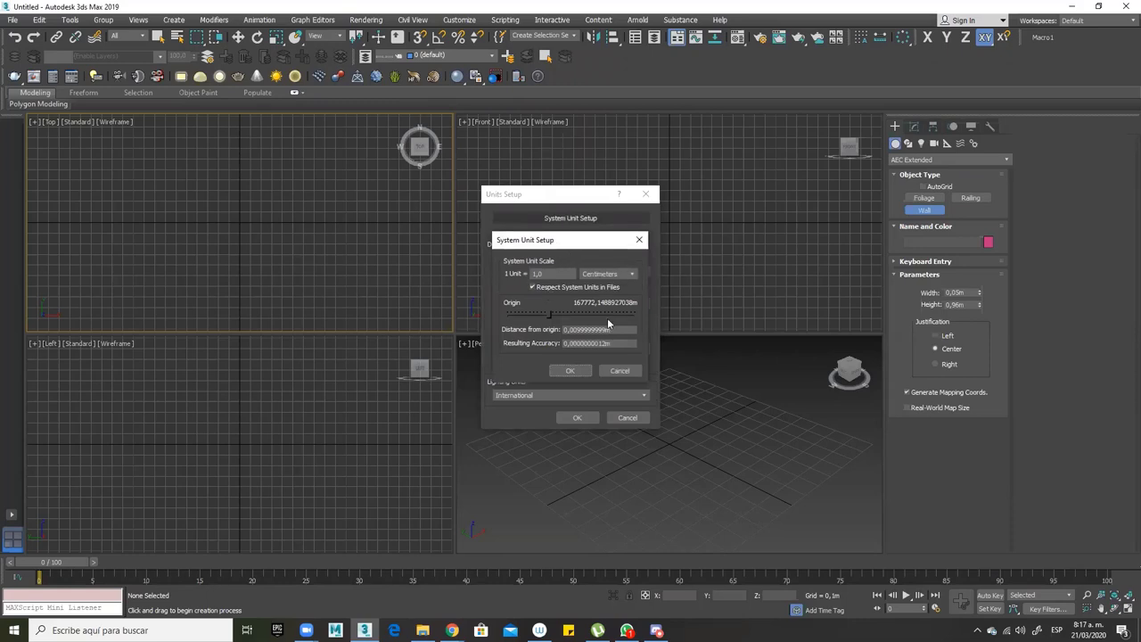
{"action": "left_click", "coordinate": [572, 371]}
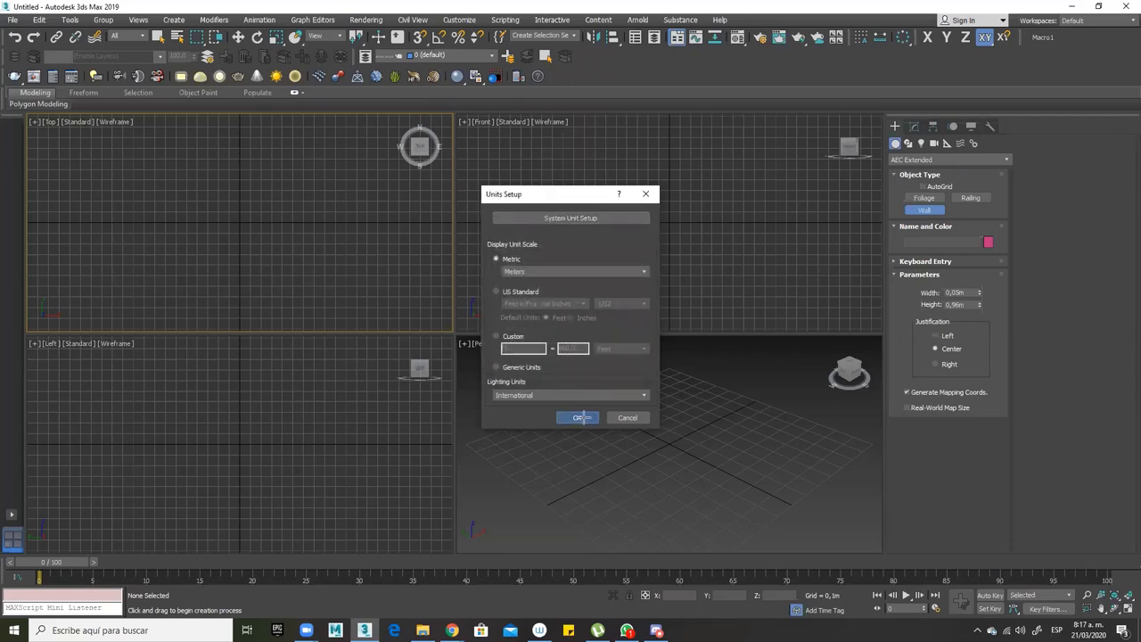
{"action": "left_click", "coordinate": [580, 417]}
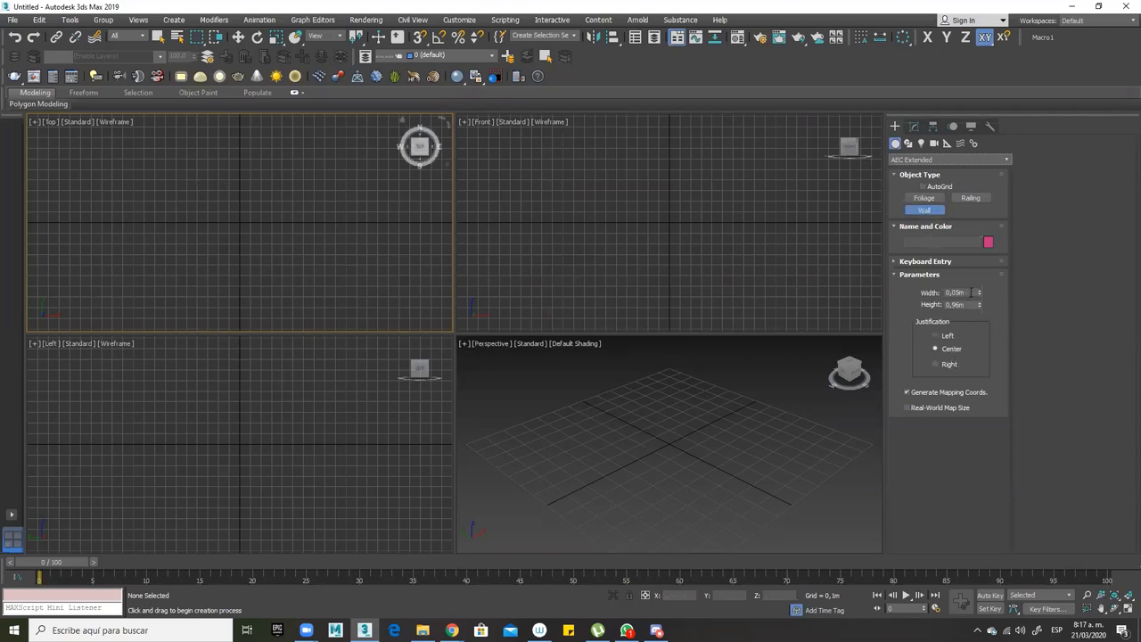
Set the height of the new wall to 2,45 m
{"action": "double_click", "coordinate": [972, 293]}
{"action": "double_click", "coordinate": [967, 305]}
{"action": "type", "text": "2,45"}
Draw a closed eight-segment wall outline in the Top view, with two diagonal corners and a stepped recess, and end the wall at its start point
{"action": "left_click", "coordinate": [121, 157]}
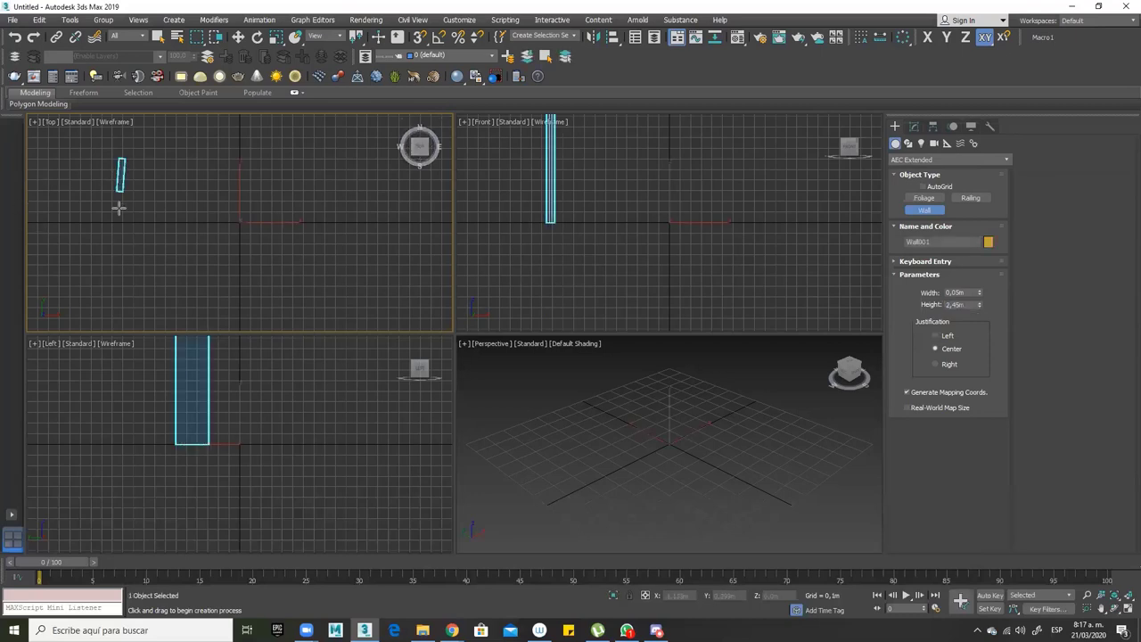
{"action": "left_click", "coordinate": [125, 285]}
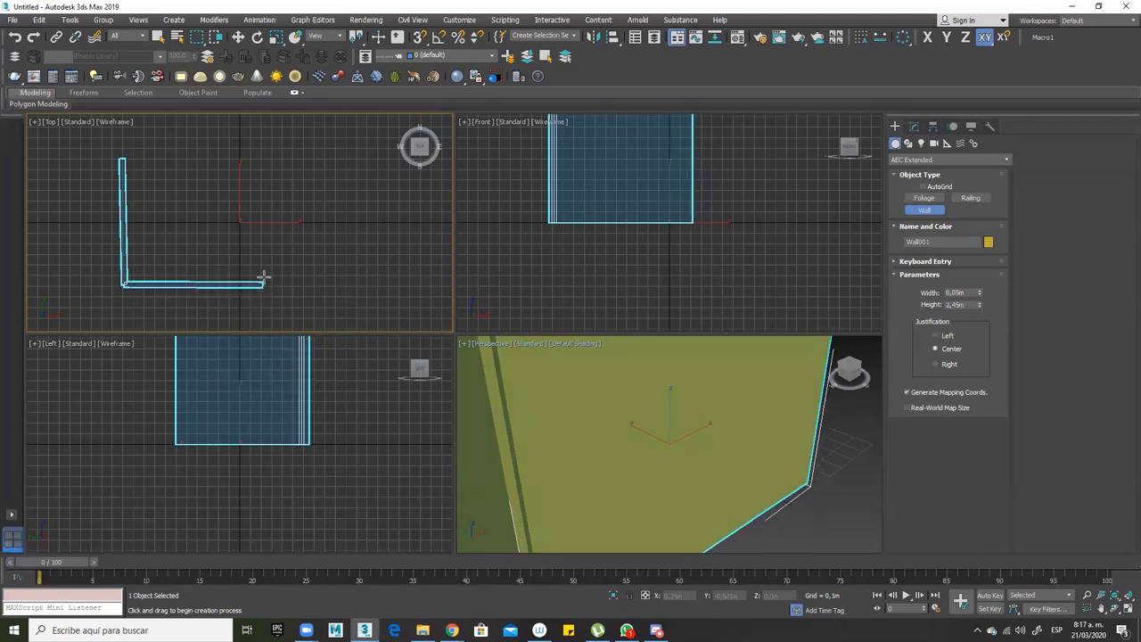
{"action": "left_click", "coordinate": [268, 283]}
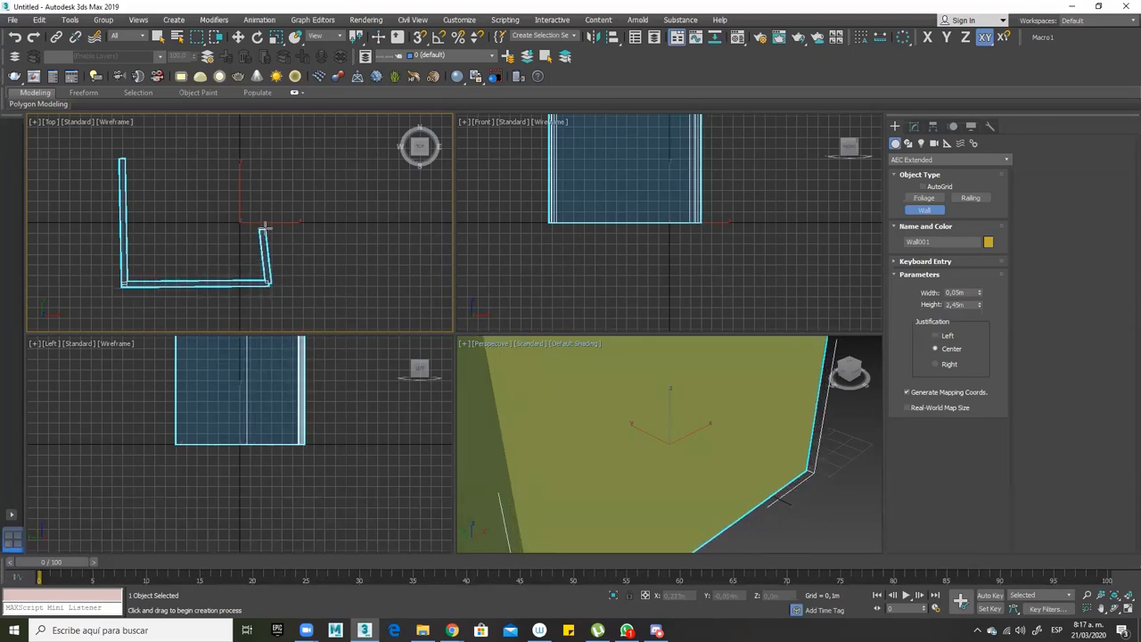
{"action": "left_click", "coordinate": [314, 234]}
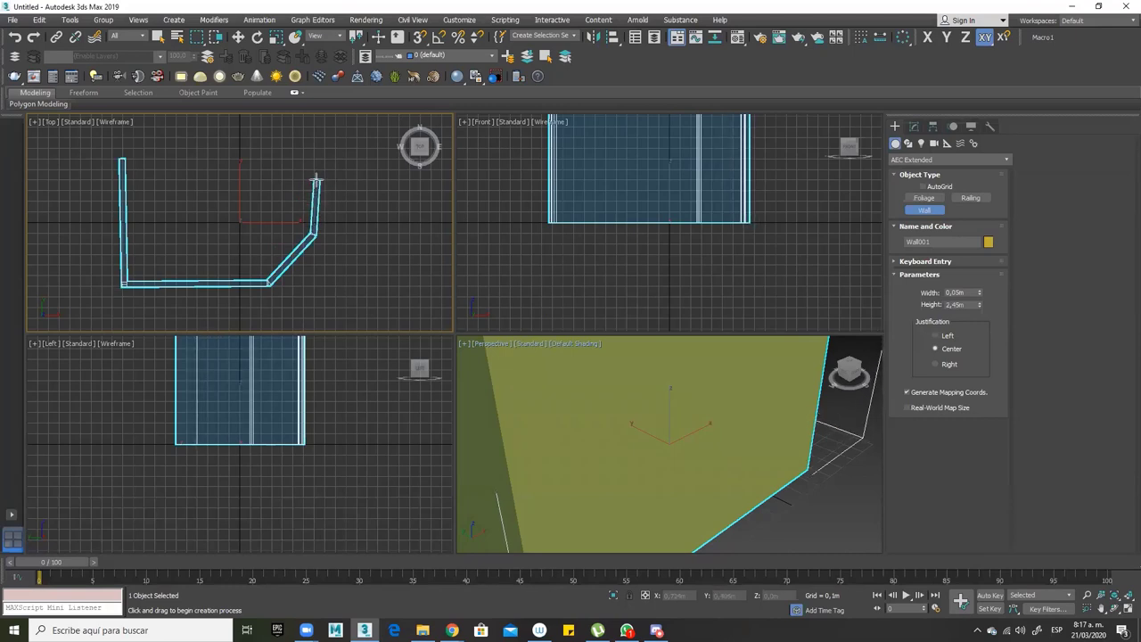
{"action": "left_click", "coordinate": [314, 178]}
{"action": "left_click", "coordinate": [411, 181]}
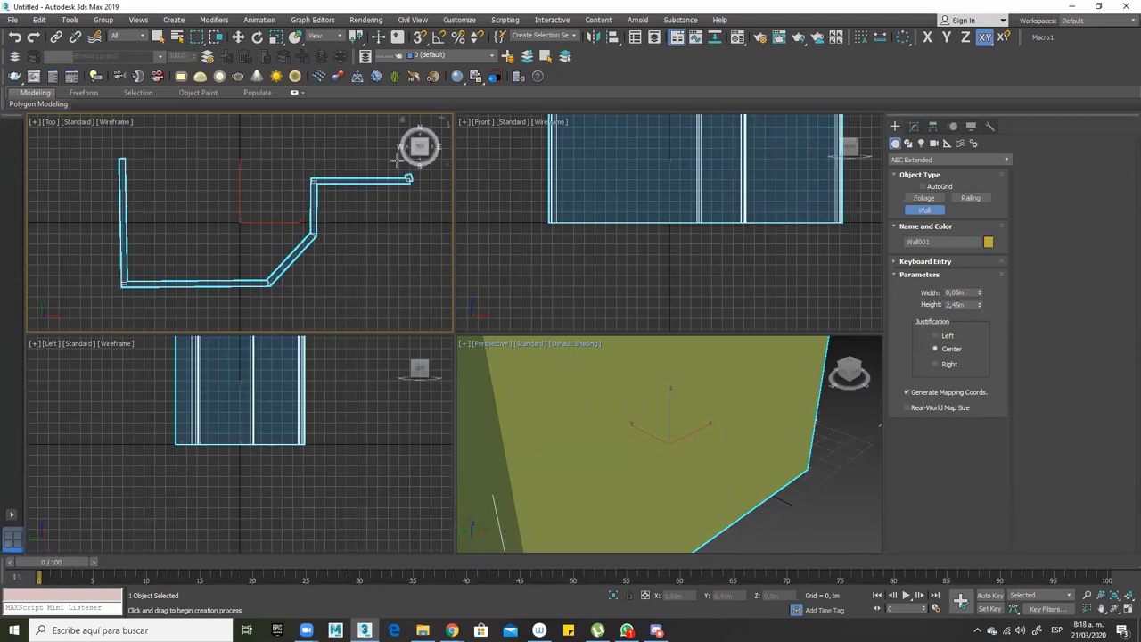
{"action": "left_click", "coordinate": [410, 118]}
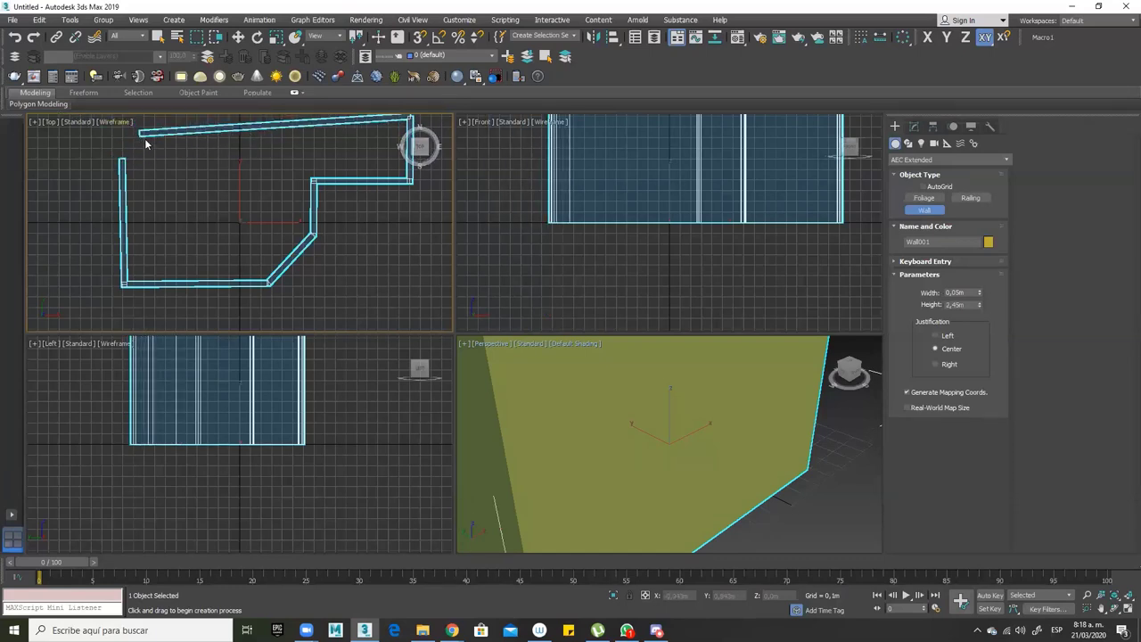
{"action": "middle_click_drag", "start_coordinate": [173, 188], "coordinate": [198, 174]}
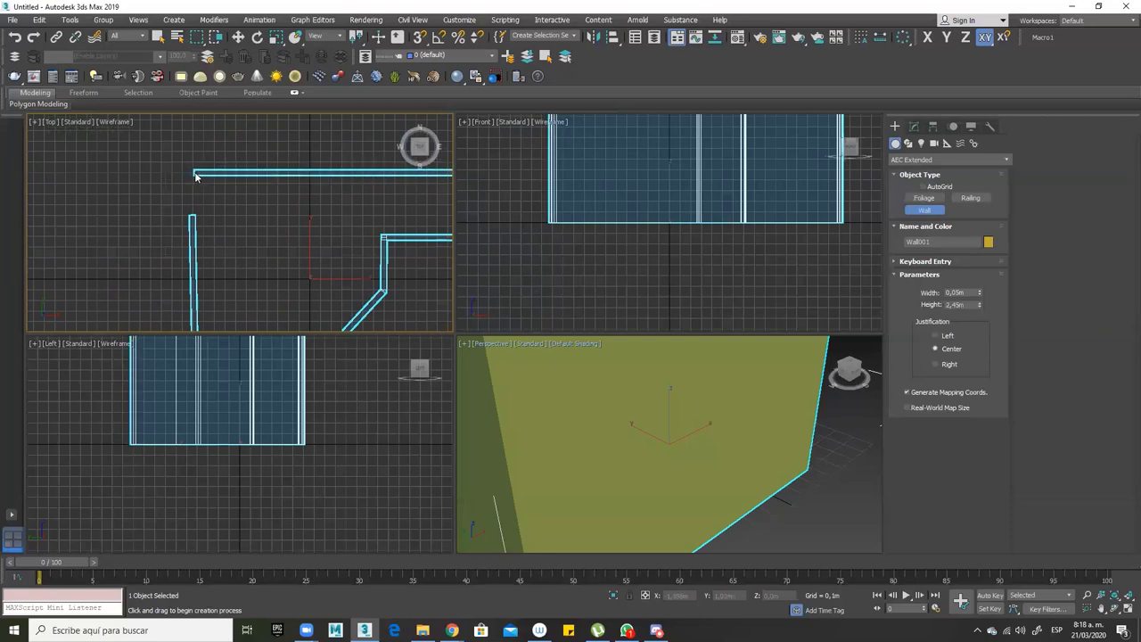
{"action": "left_click", "coordinate": [239, 175]}
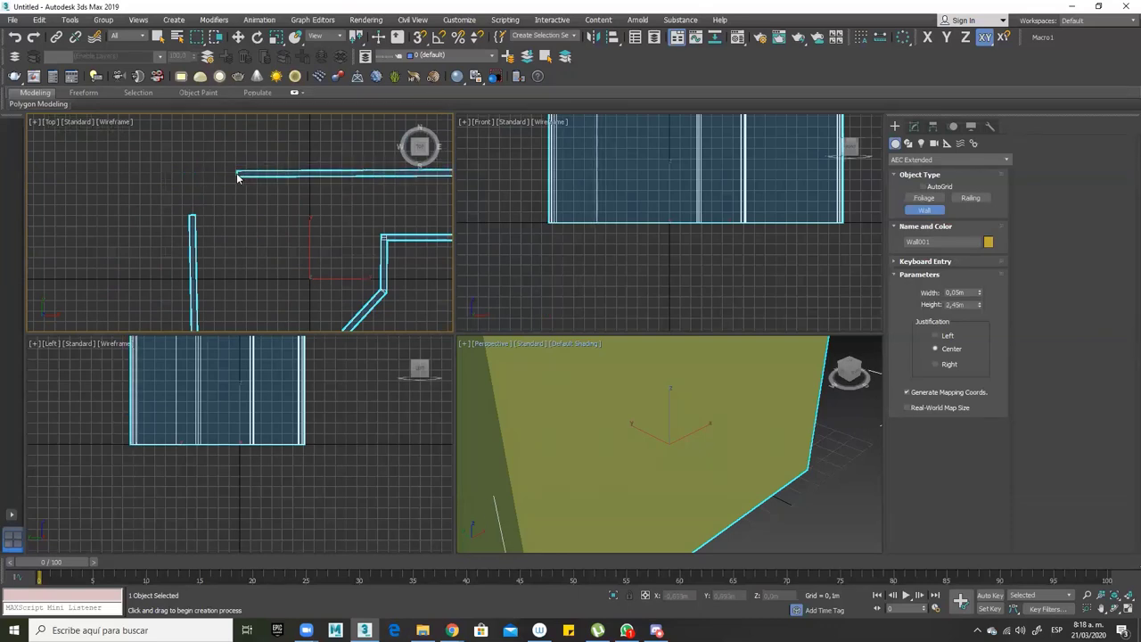
{"action": "left_click", "coordinate": [191, 217]}
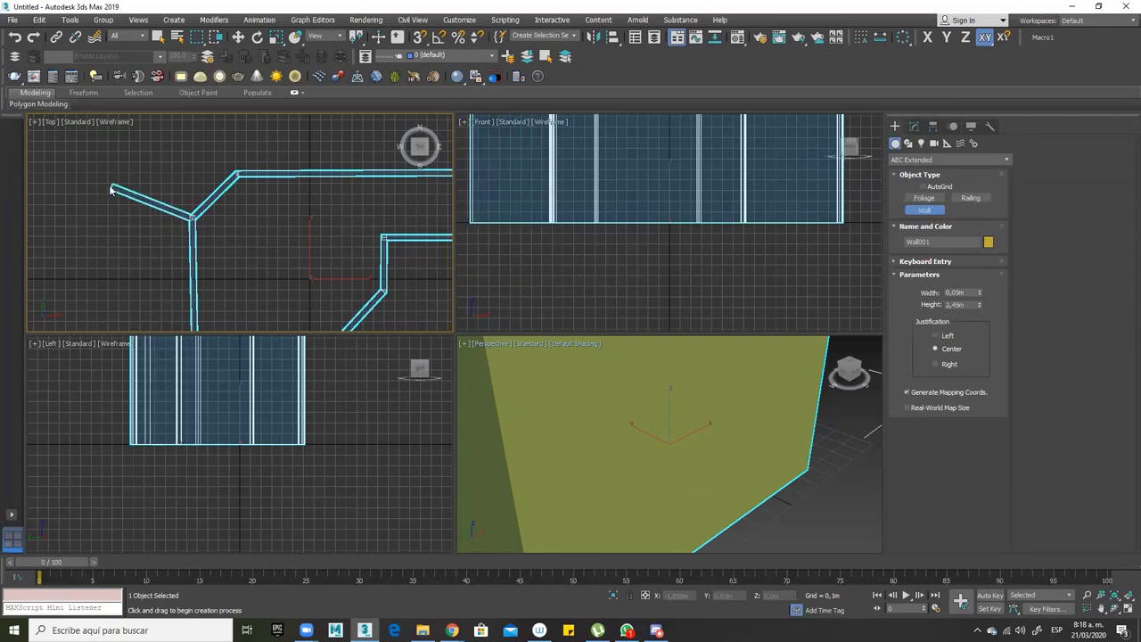
{"action": "right_click", "coordinate": [103, 191]}
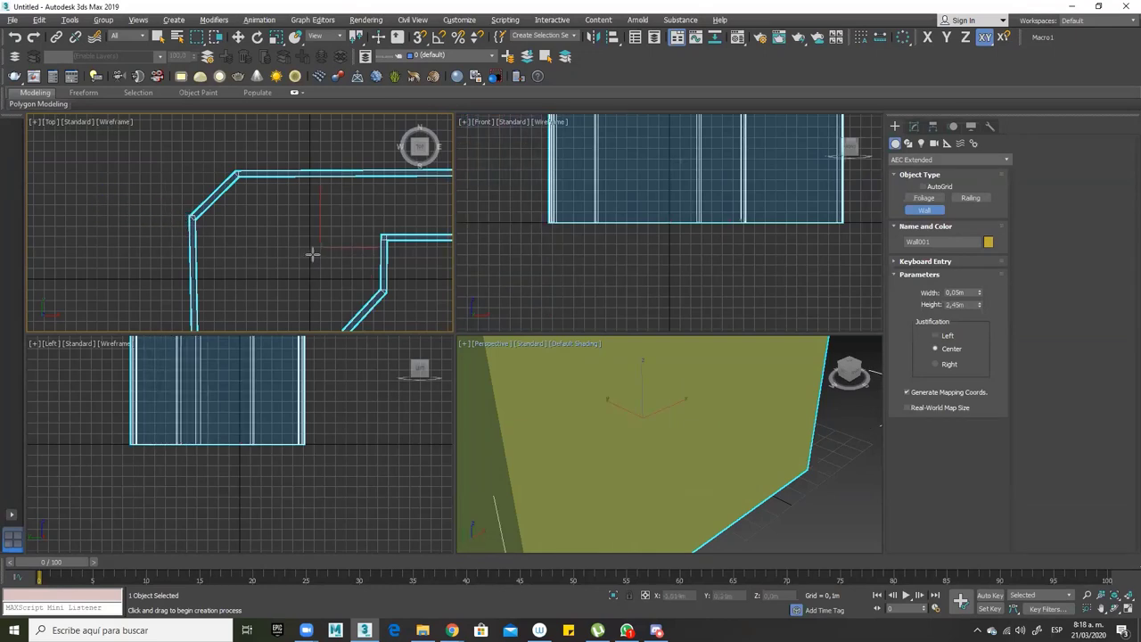
Examine the complete wall outline from above in the Perspective view and in the Top view
{"action": "key", "text": "z"}
{"action": "right_click", "coordinate": [584, 412]}
{"action": "scroll", "coordinate": [594, 354], "scroll_direction": "down", "scroll_amount": 10}
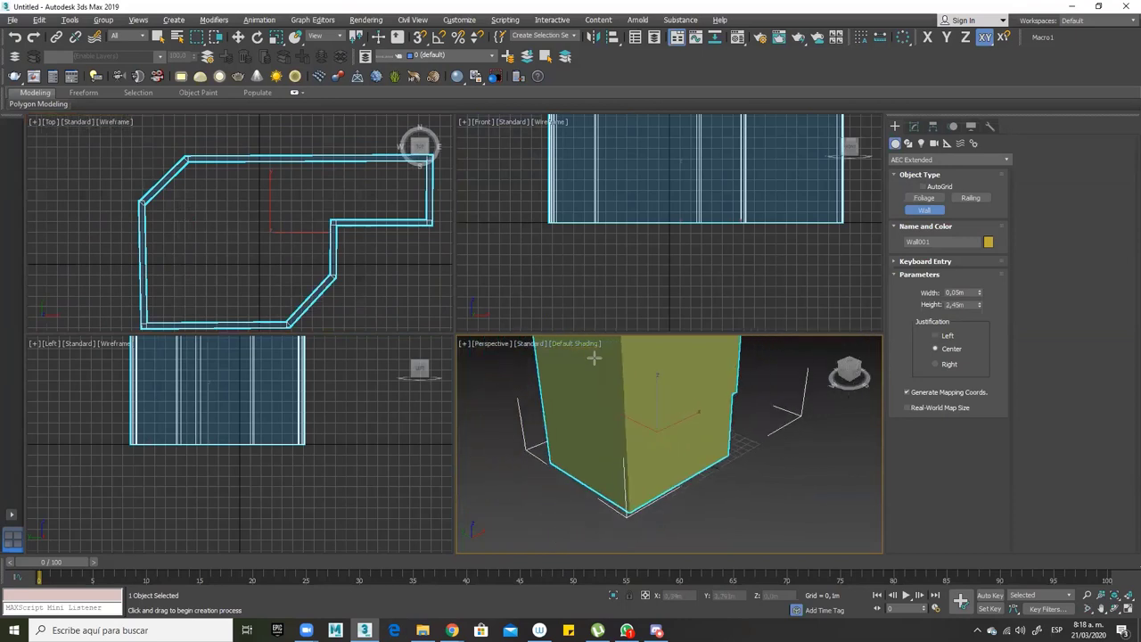
{"action": "middle_click_drag", "start_coordinate": [663, 358], "coordinate": [590, 470], "text": "alt"}
{"action": "scroll", "coordinate": [345, 266], "scroll_direction": "down", "scroll_amount": 8}
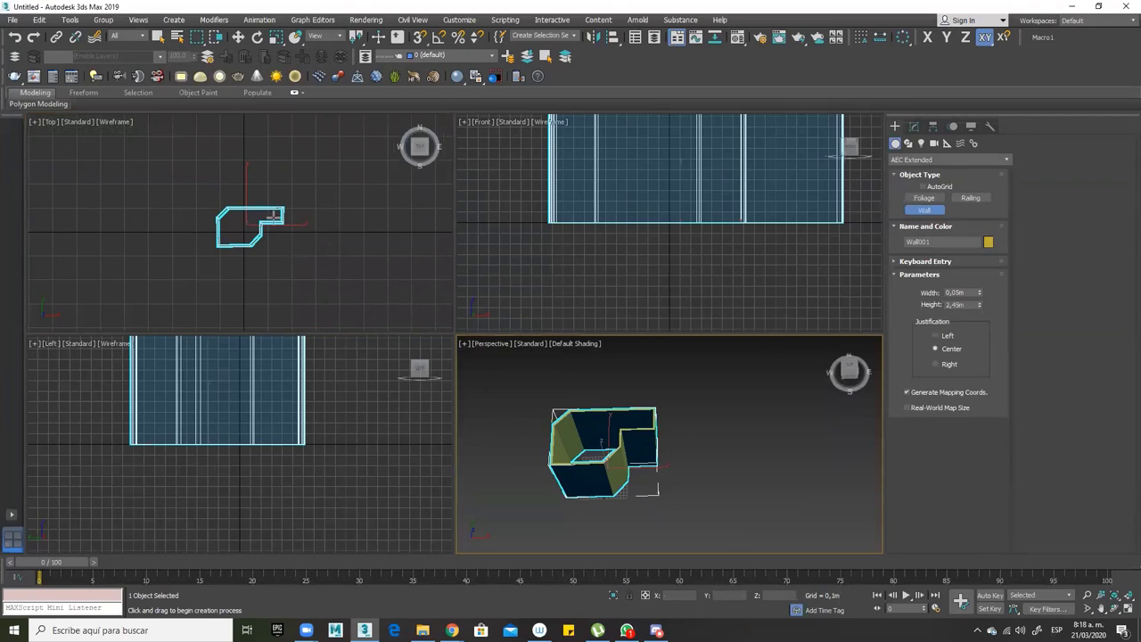
{"action": "scroll", "coordinate": [375, 237], "scroll_direction": "up", "scroll_amount": 4}
{"action": "middle_click_drag", "start_coordinate": [356, 295], "coordinate": [318, 285]}
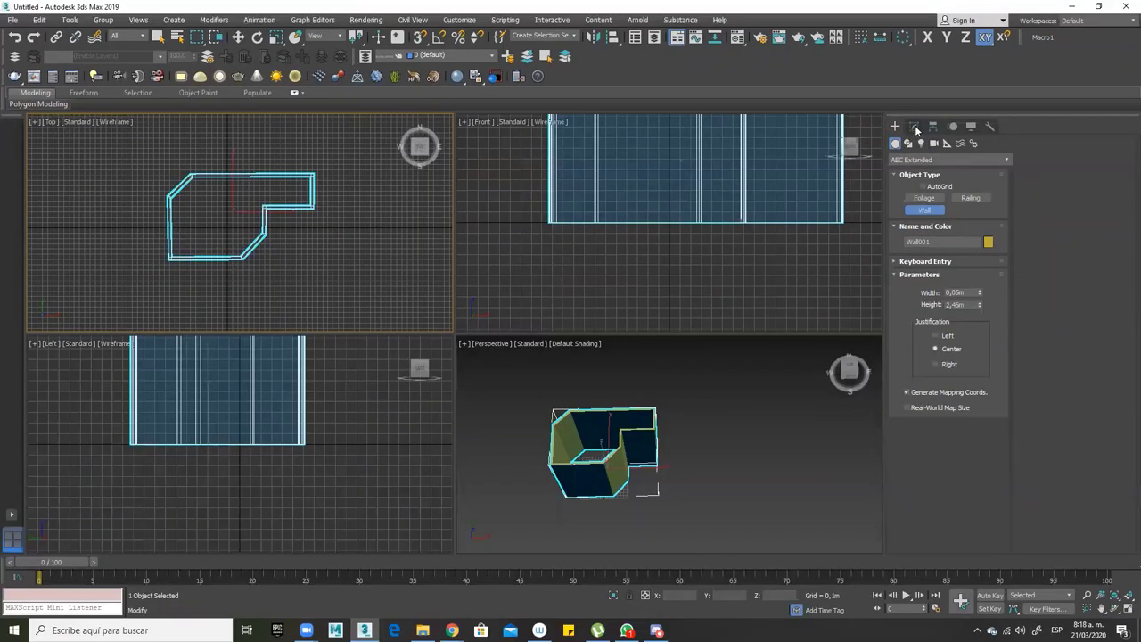
Edit the wall at Vertex level and move the two vertices at its right end outward about 1,7 m along X
{"action": "left_click", "coordinate": [914, 125]}
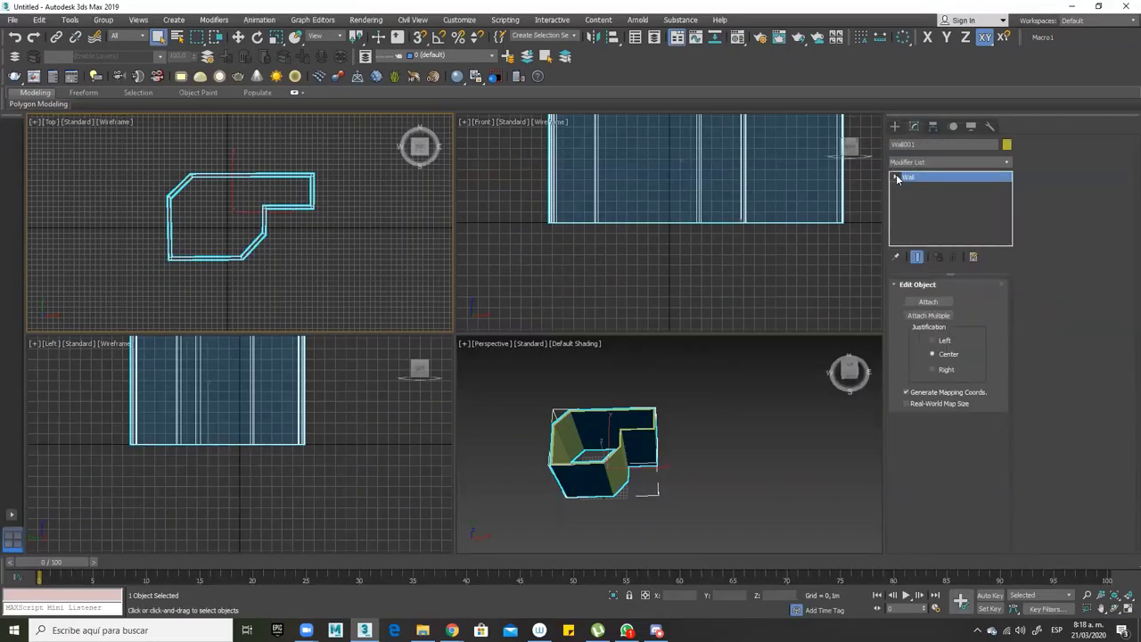
{"action": "left_click", "coordinate": [896, 177]}
{"action": "left_click", "coordinate": [918, 187]}
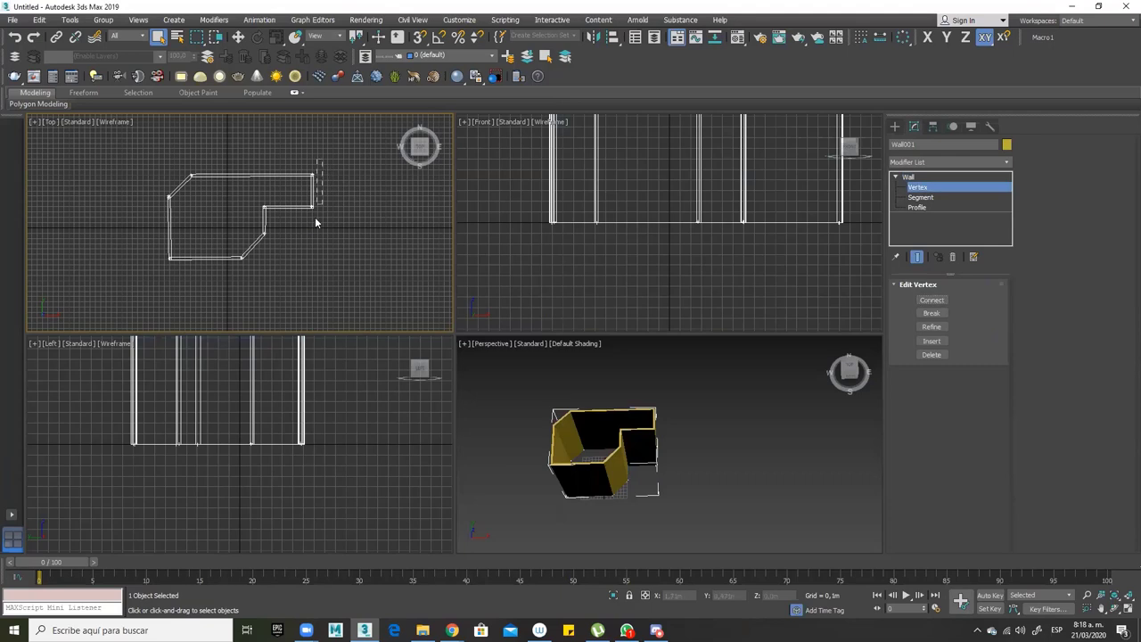
{"action": "left_click_drag", "start_coordinate": [316, 223], "coordinate": [303, 243]}
{"action": "left_click", "coordinate": [239, 37]}
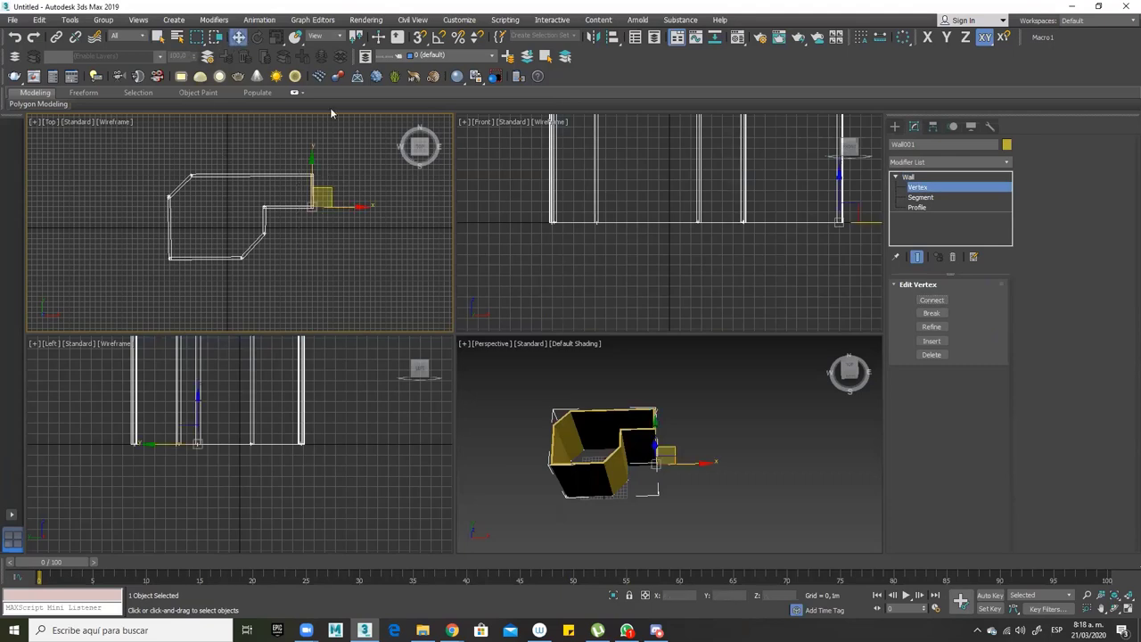
{"action": "left_click_drag", "start_coordinate": [348, 208], "coordinate": [437, 212]}
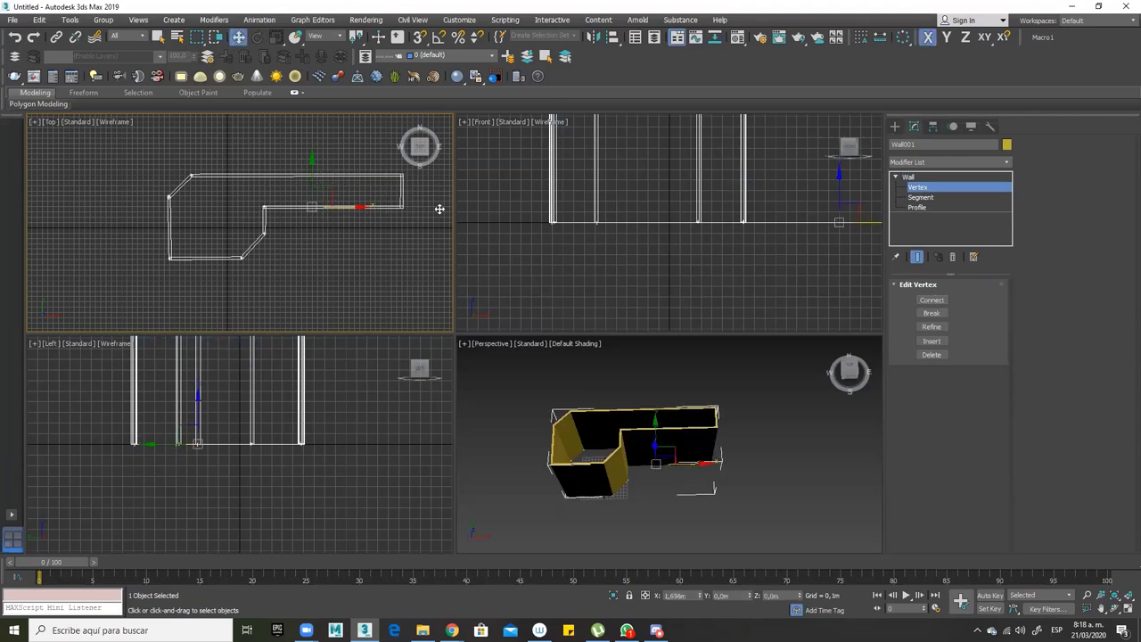
Move the lower-left group of wall vertices and the lower-right corner vertex down about 0,7 m along Y
{"action": "left_click", "coordinate": [205, 219]}
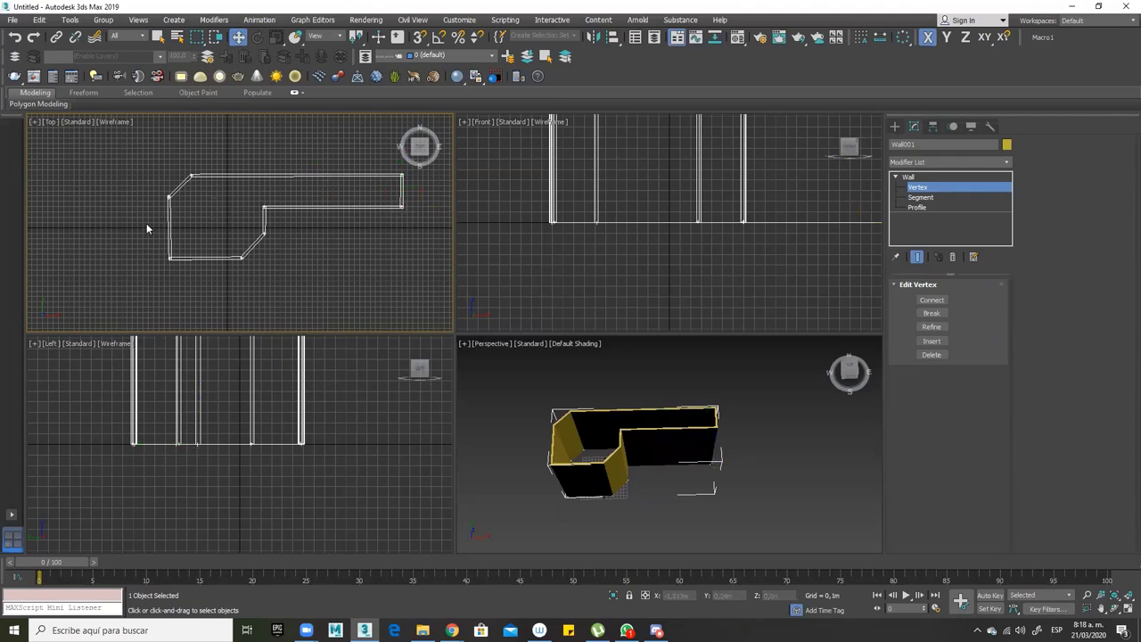
{"action": "left_click", "coordinate": [263, 232]}
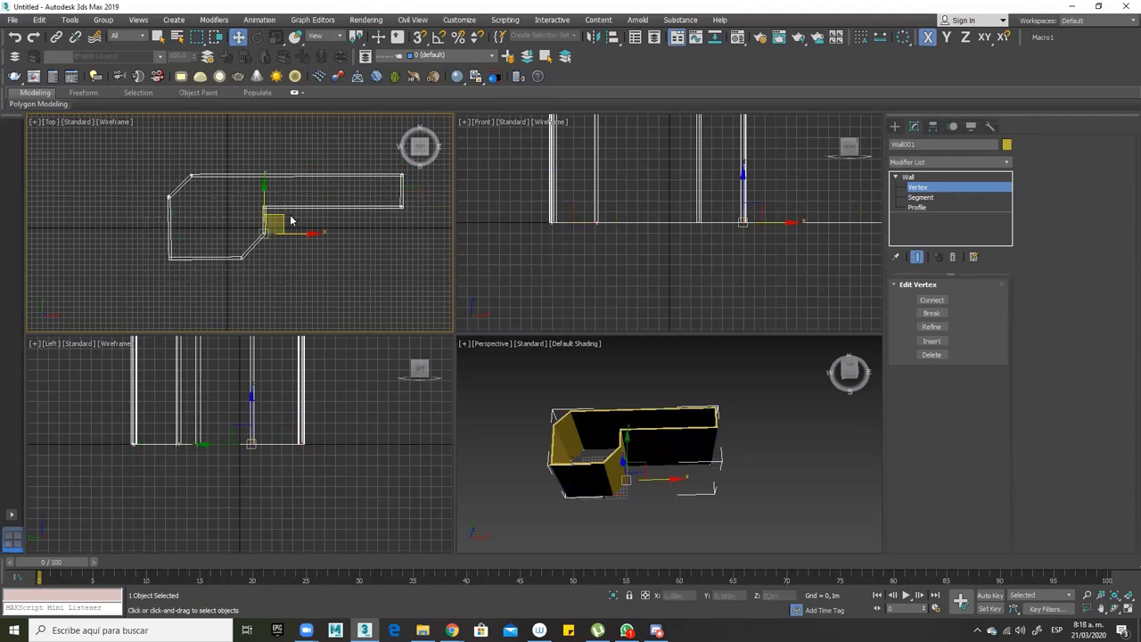
{"action": "left_click_drag", "start_coordinate": [290, 220], "coordinate": [267, 212]}
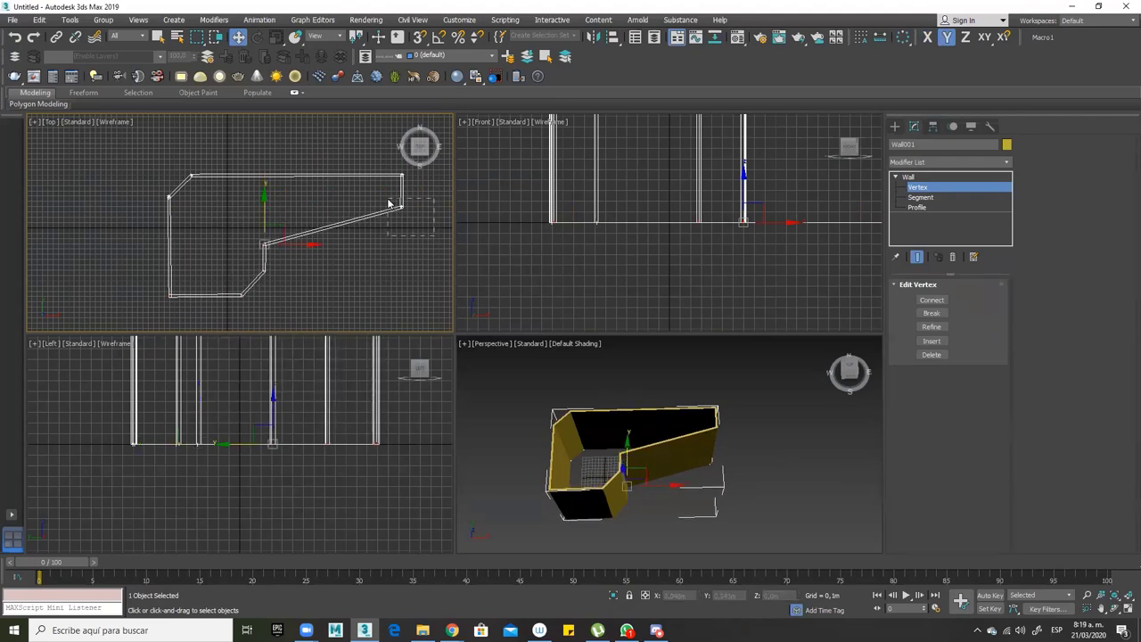
{"action": "left_click_drag", "start_coordinate": [389, 205], "coordinate": [403, 212]}
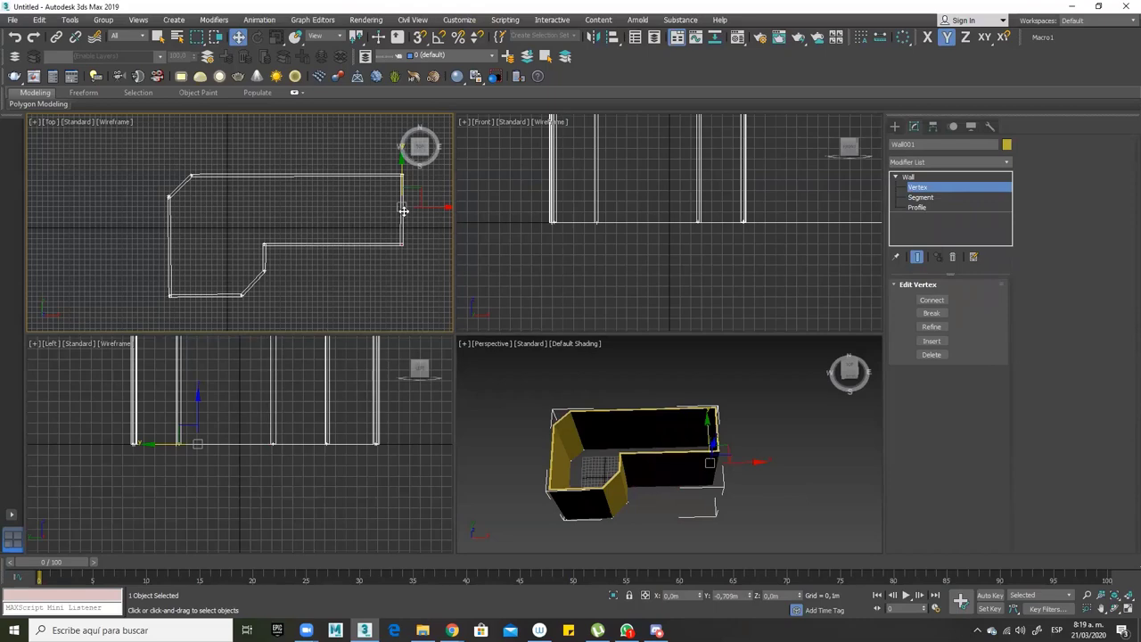
Lengthen the wall outline by moving its two right-end vertices farther outward along X in the Top view
{"action": "scroll", "coordinate": [238, 221], "scroll_direction": "down", "scroll_amount": 3}
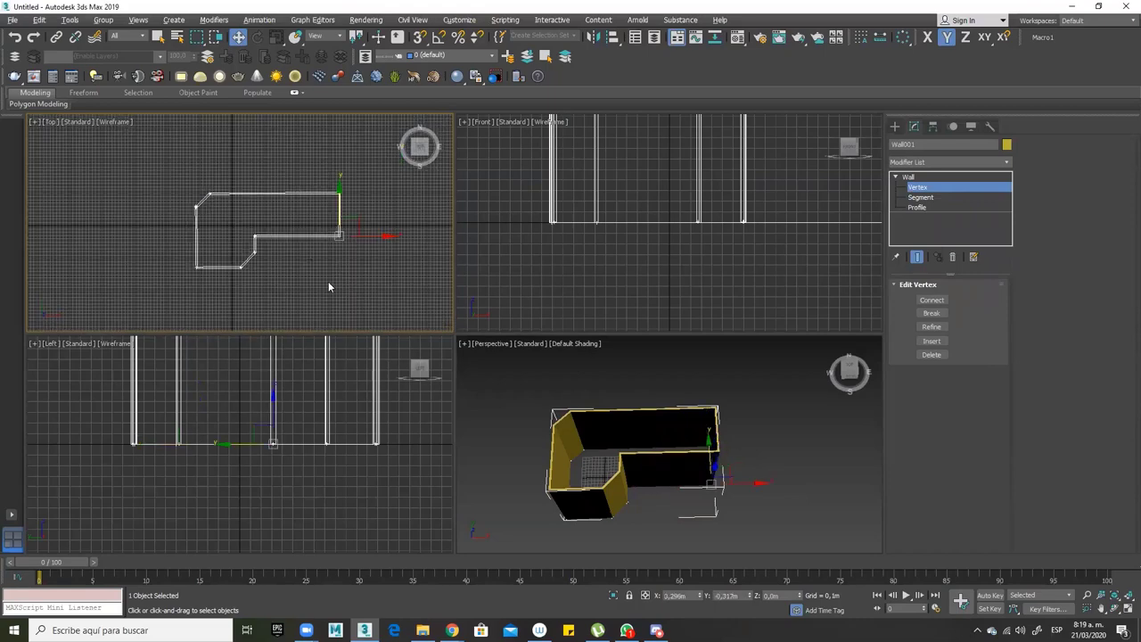
{"action": "scroll", "coordinate": [329, 287], "scroll_direction": "down", "scroll_amount": 1}
{"action": "middle_click_drag", "start_coordinate": [321, 262], "coordinate": [273, 262]}
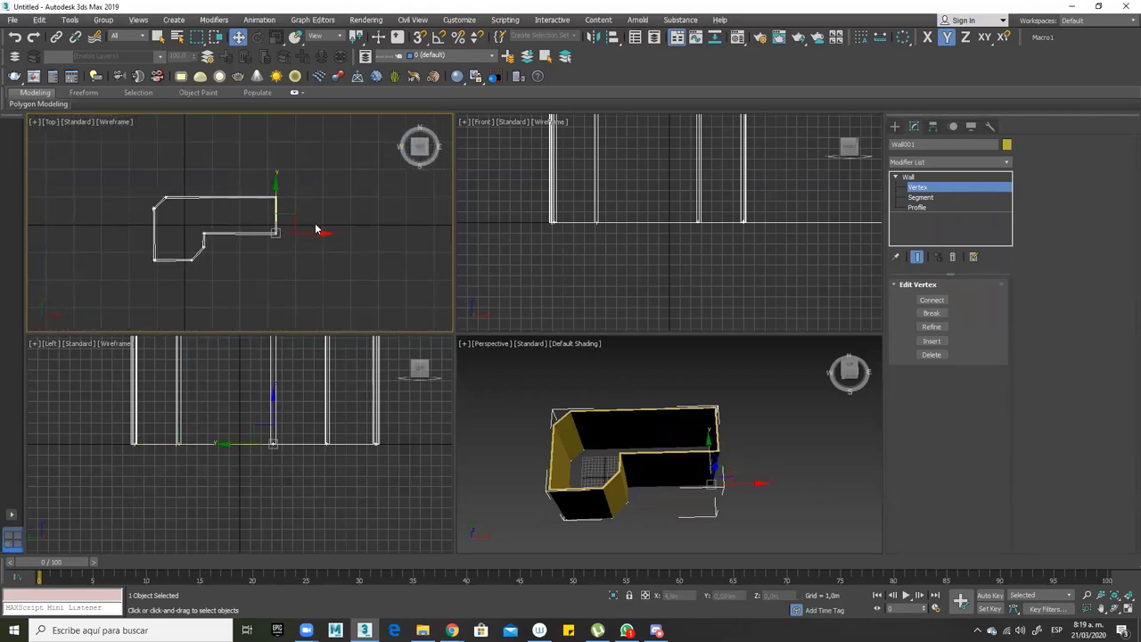
{"action": "left_click", "coordinate": [382, 241]}
{"action": "left_click_drag", "start_coordinate": [238, 182], "coordinate": [392, 233]}
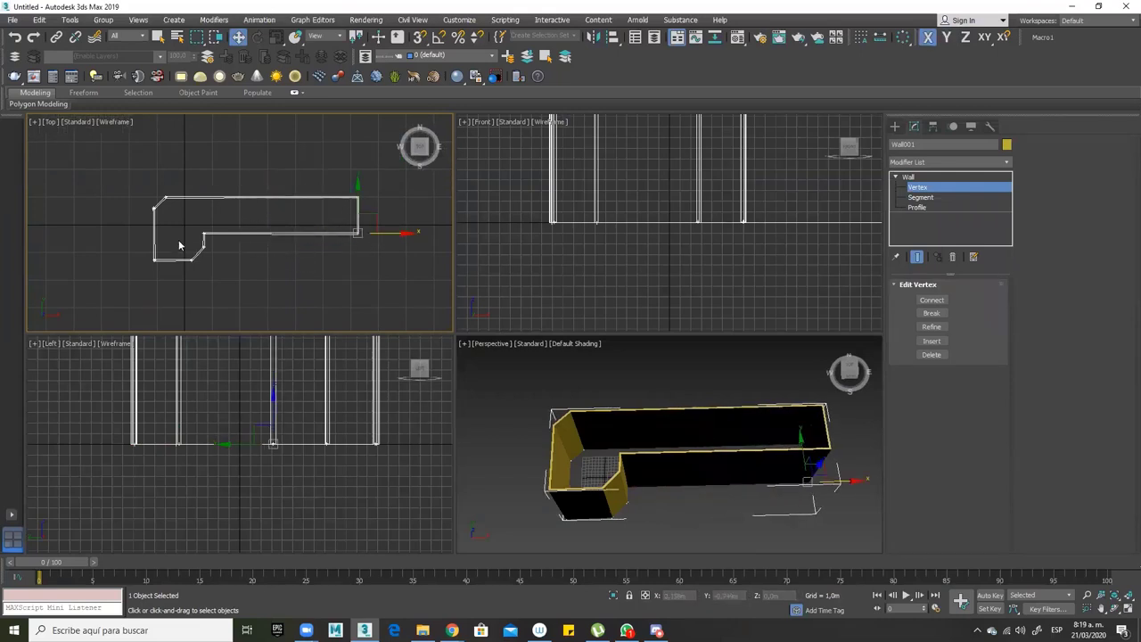
Enlarge the outline by moving all vertices along its lower side, including the recess, farther down along Y
{"action": "left_click_drag", "start_coordinate": [390, 276], "coordinate": [390, 277]}
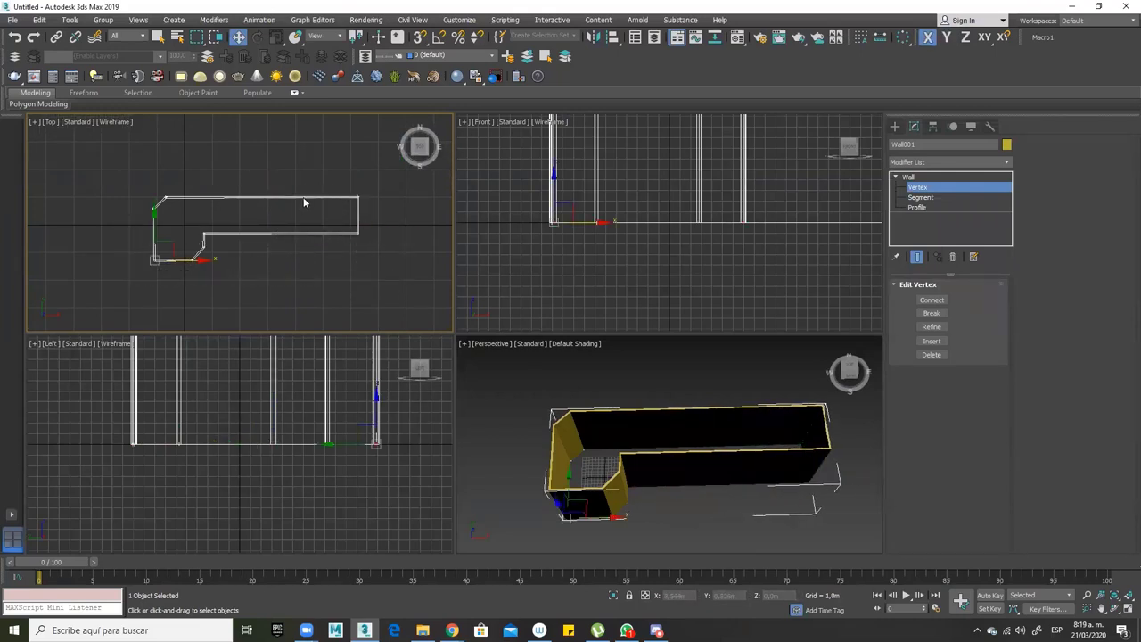
{"action": "left_click_drag", "start_coordinate": [155, 219], "coordinate": [148, 291]}
{"action": "middle_click_drag", "start_coordinate": [678, 409], "coordinate": [624, 446], "text": "alt"}
{"action": "middle_click_drag", "start_coordinate": [323, 231], "coordinate": [335, 230]}
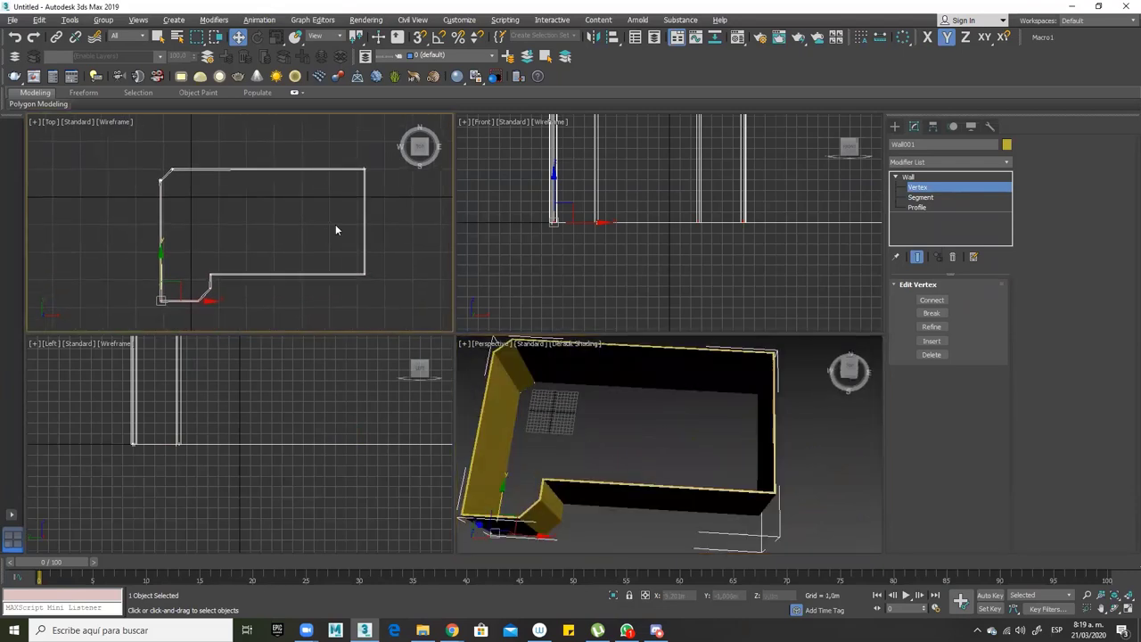
Draw a separate AEC Extended Wall across the interior, from the long lower wall straight up to the upper wall
{"action": "left_click", "coordinate": [894, 127]}
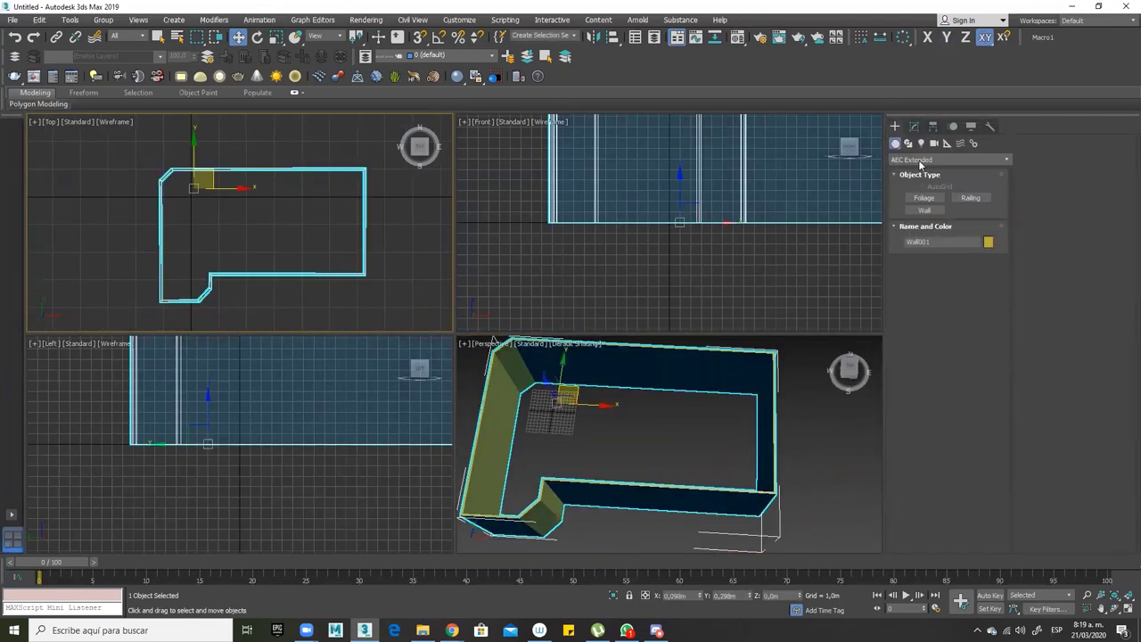
{"action": "left_click", "coordinate": [919, 213]}
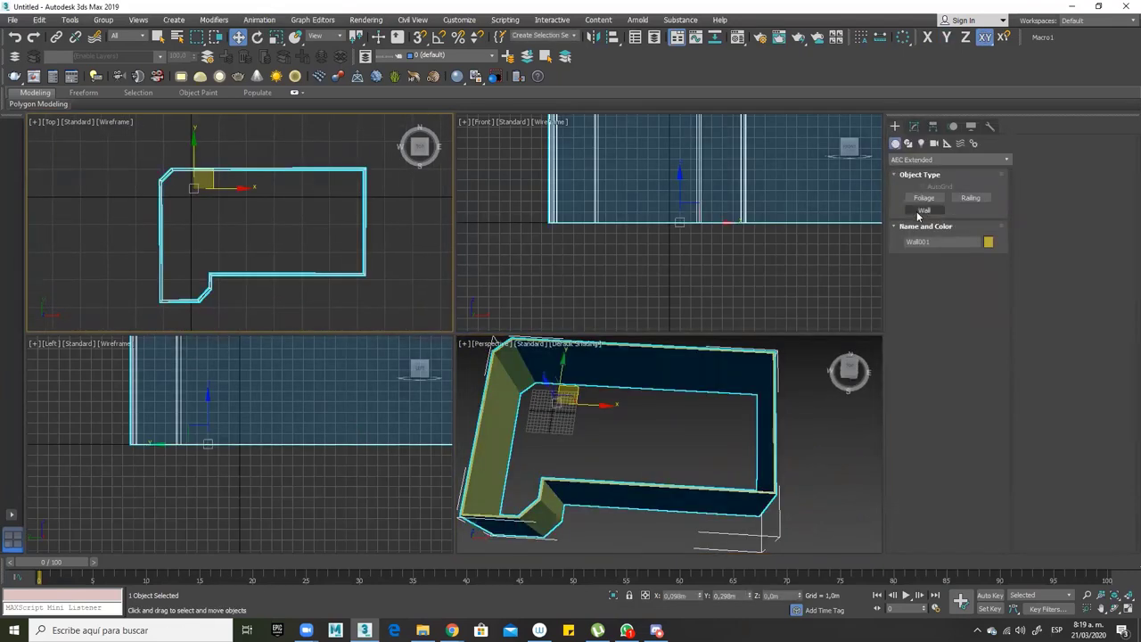
{"action": "left_click", "coordinate": [241, 275]}
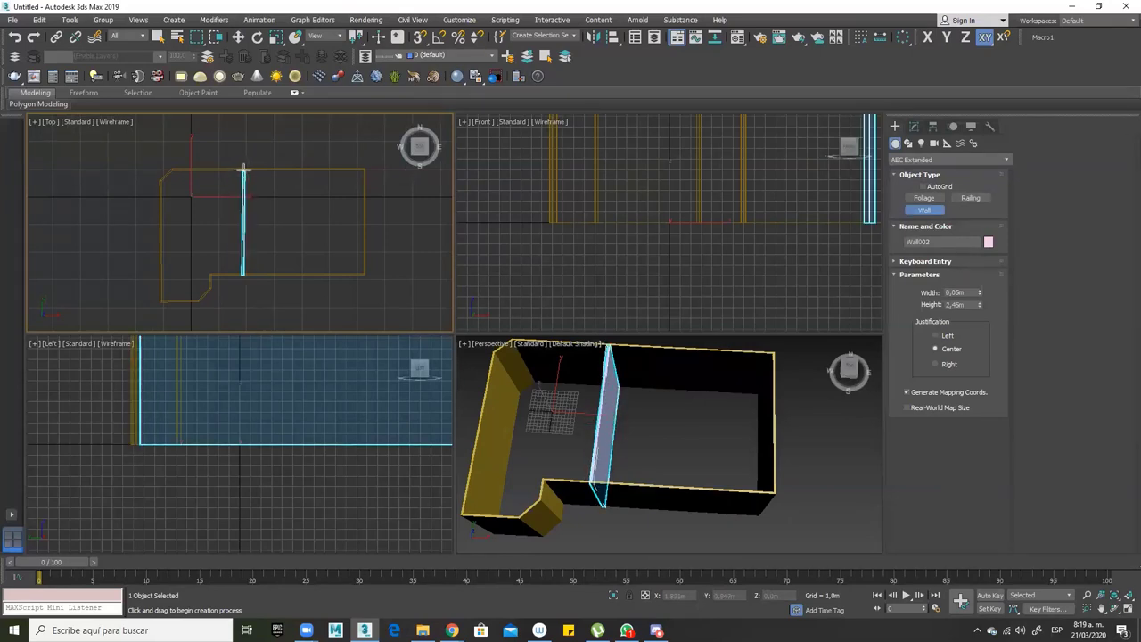
{"action": "left_click", "coordinate": [241, 172]}
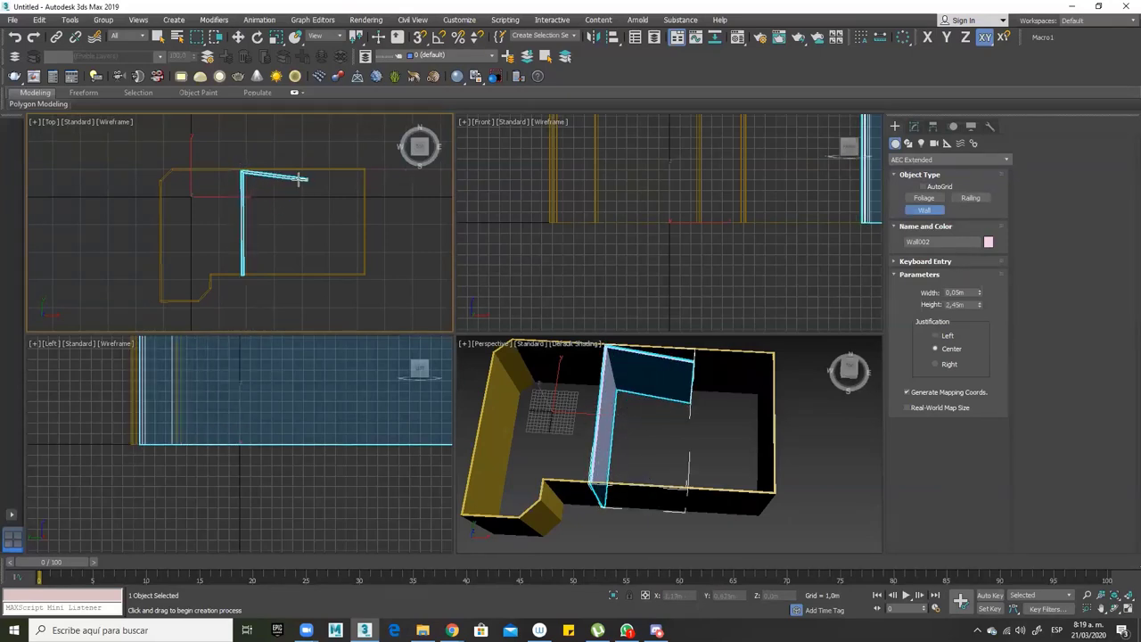
{"action": "right_click", "coordinate": [305, 185]}
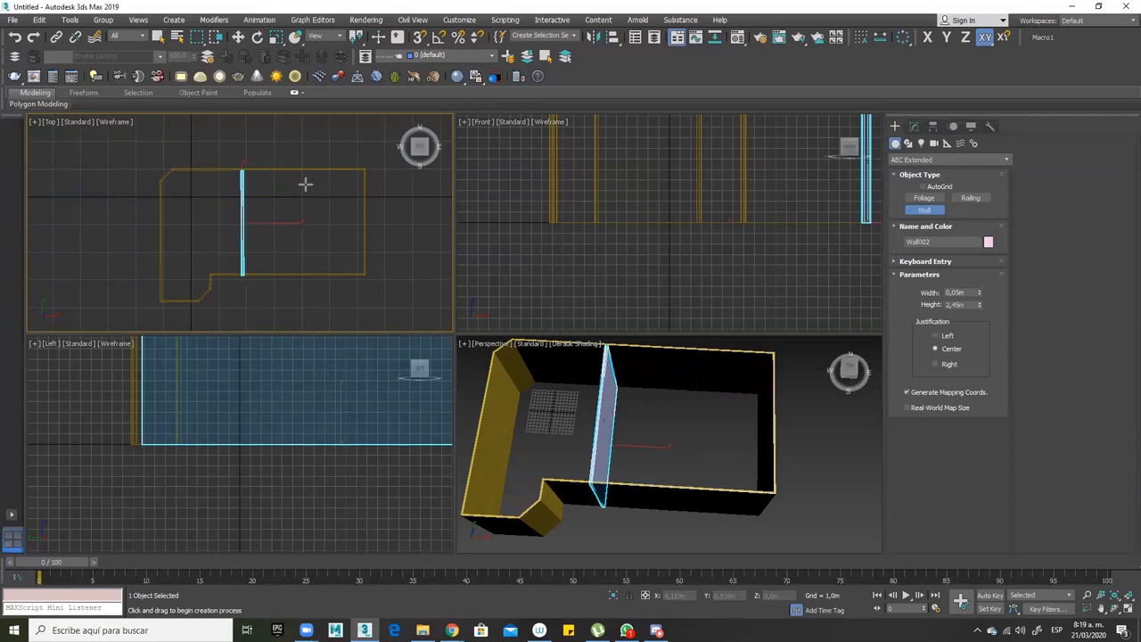
Draw a second partition wall from the middle of the first partition to the right outer wall
{"action": "left_click", "coordinate": [241, 222]}
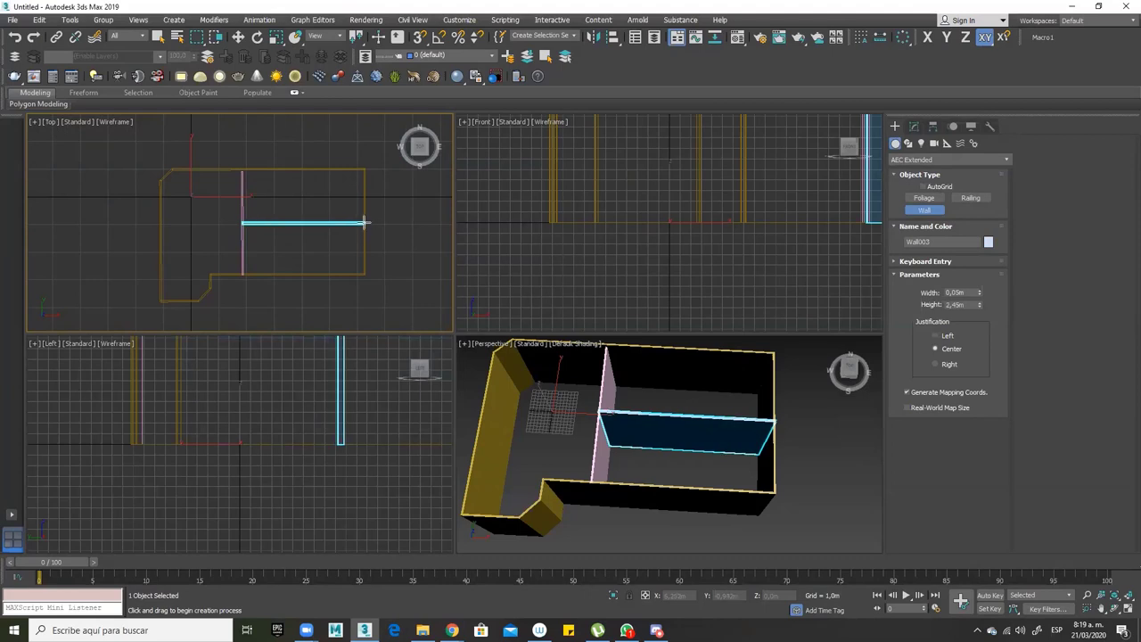
{"action": "left_click", "coordinate": [363, 223]}
{"action": "right_click", "coordinate": [364, 222]}
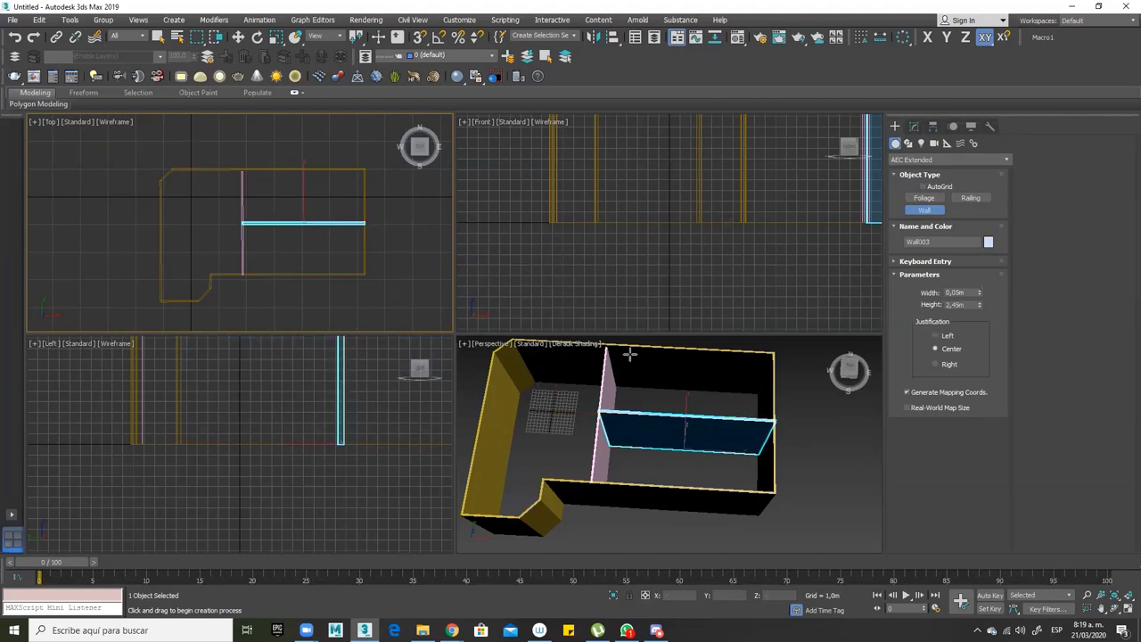
Switch the object creation category from AEC Extended to Doors
{"action": "middle_click_drag", "start_coordinate": [713, 453], "coordinate": [648, 460], "text": "alt"}
{"action": "scroll", "coordinate": [678, 448], "scroll_direction": "up", "scroll_amount": 6}
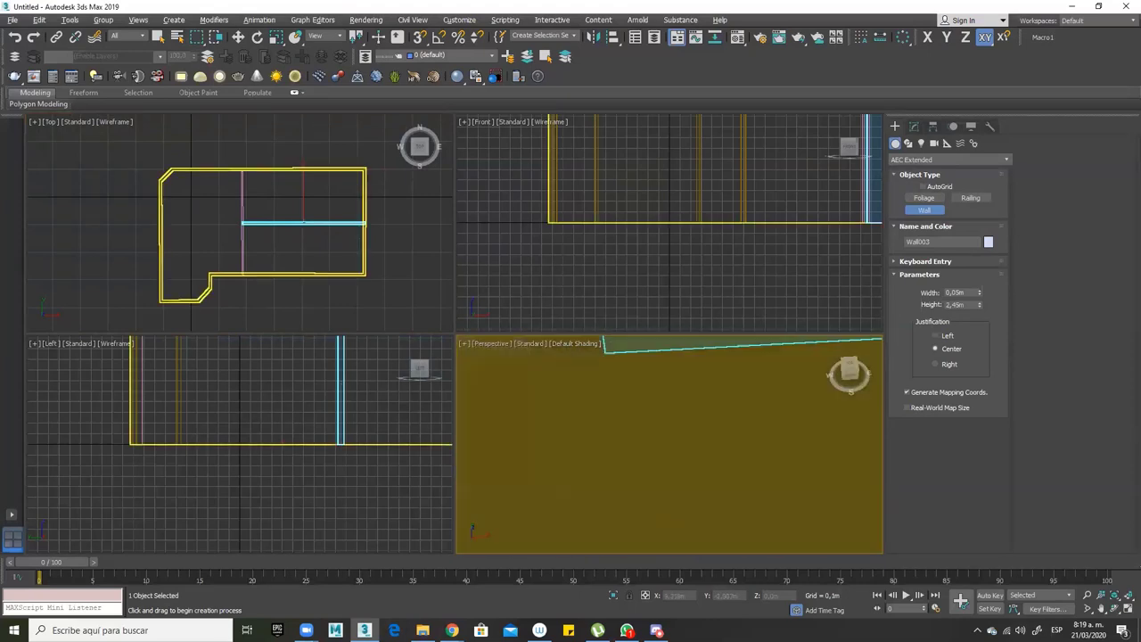
{"action": "scroll", "coordinate": [691, 425], "scroll_direction": "down", "scroll_amount": 3}
{"action": "middle_click_drag", "start_coordinate": [691, 424], "coordinate": [660, 461], "text": "alt"}
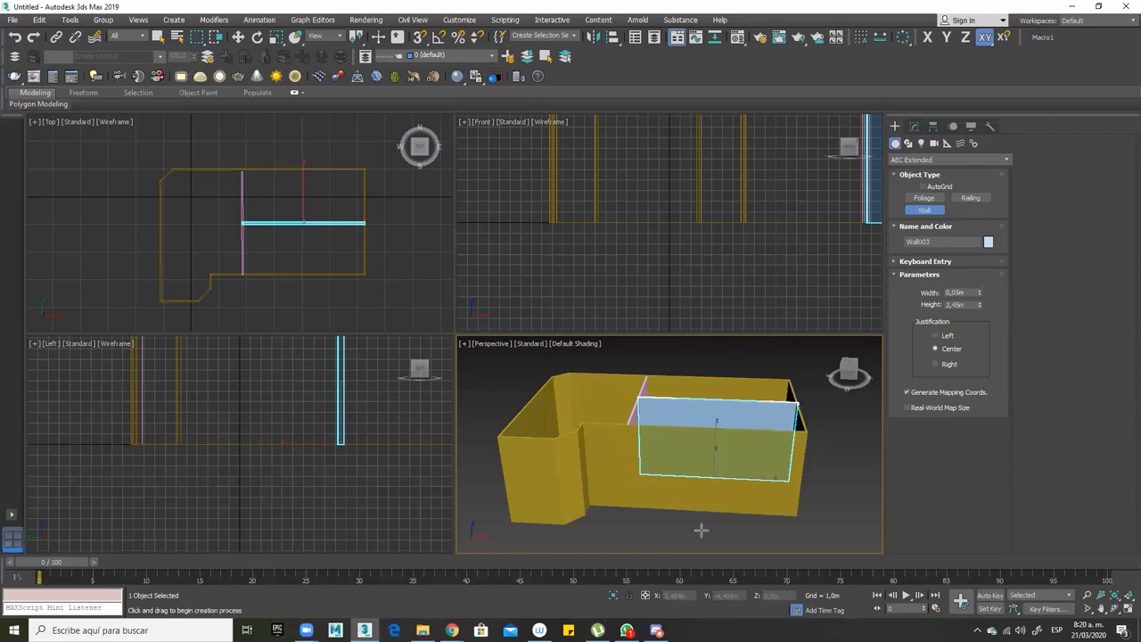
{"action": "middle_click_drag", "start_coordinate": [647, 461], "coordinate": [687, 450], "text": "alt"}
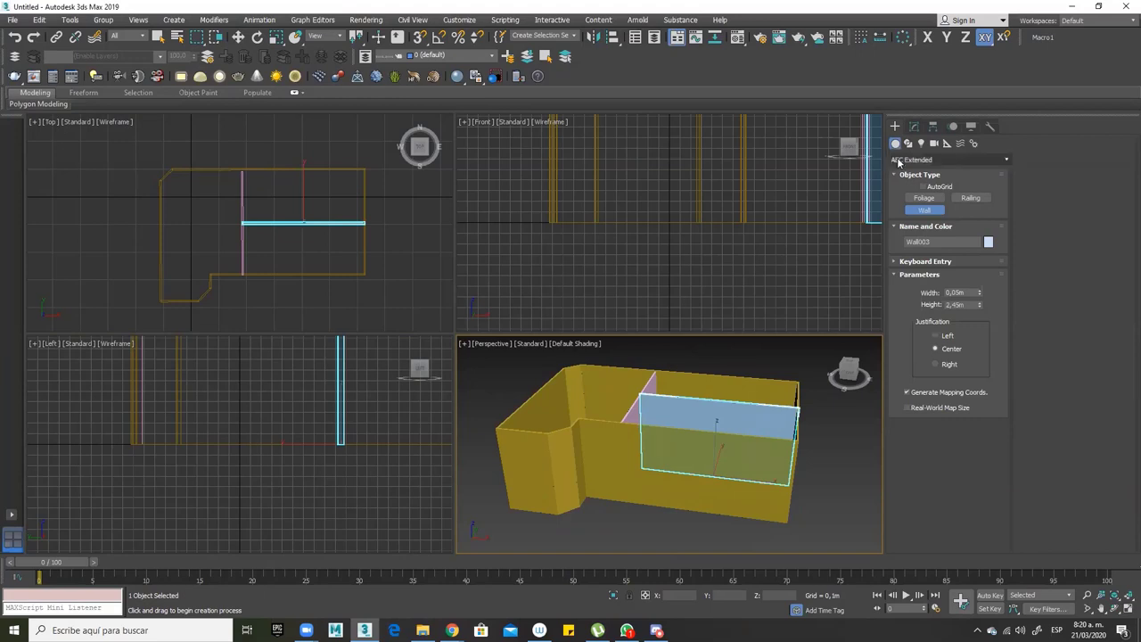
{"action": "left_click", "coordinate": [900, 161]}
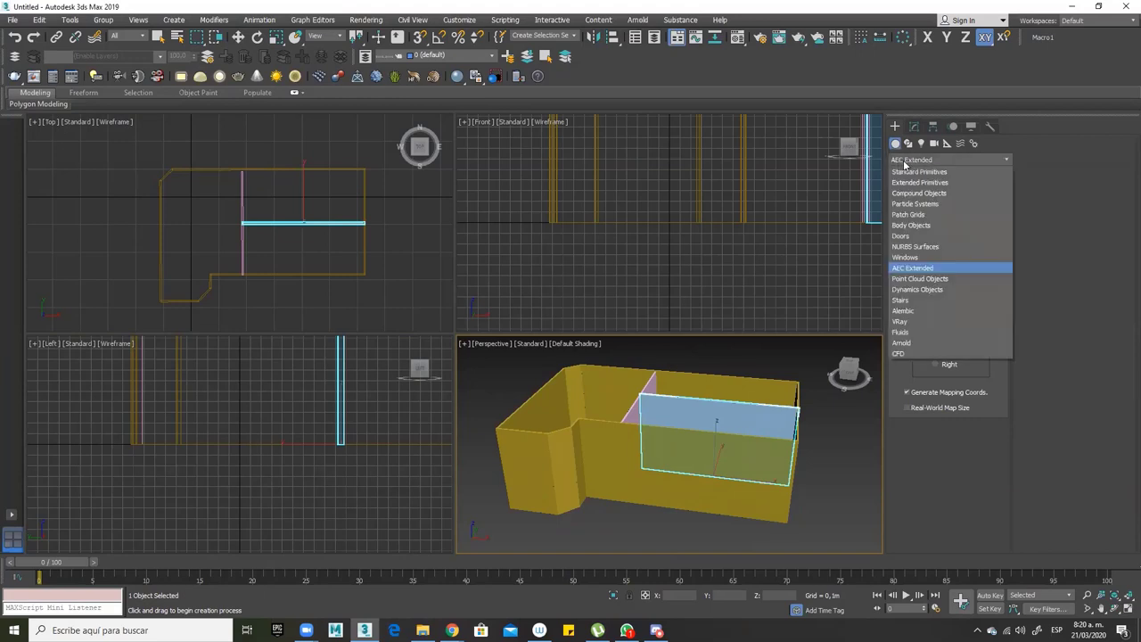
{"action": "left_click", "coordinate": [902, 236]}
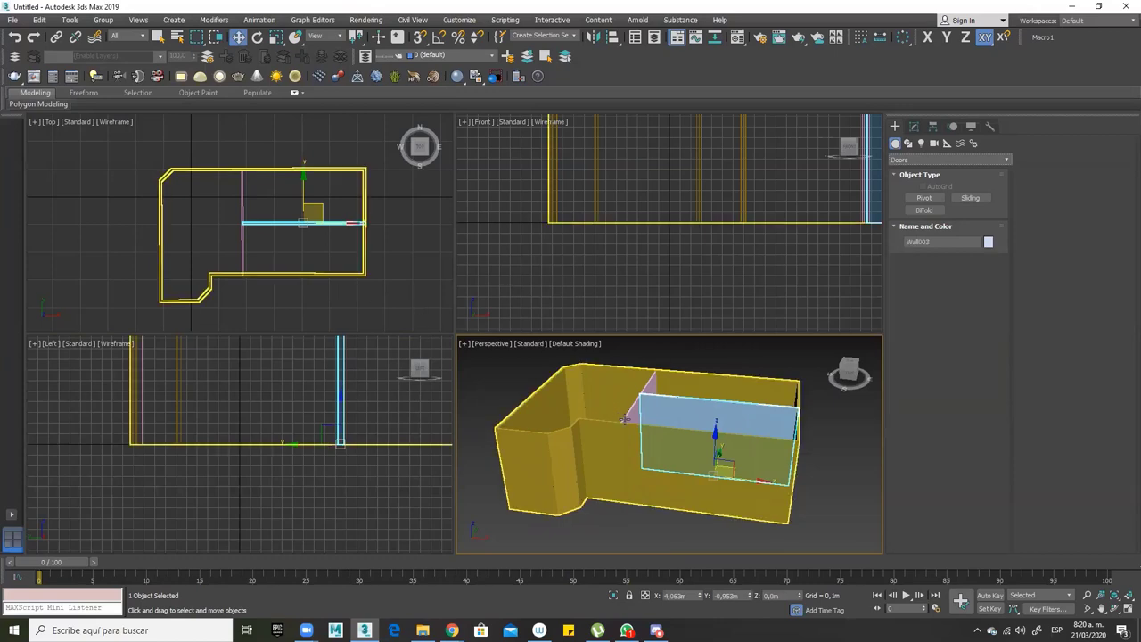
Turn on 3D snapping and replace the Vertex snap with Edge/Segment, keeping Endpoint and Midpoint enabled
{"action": "middle_click_drag", "start_coordinate": [697, 491], "coordinate": [672, 497], "text": "alt"}
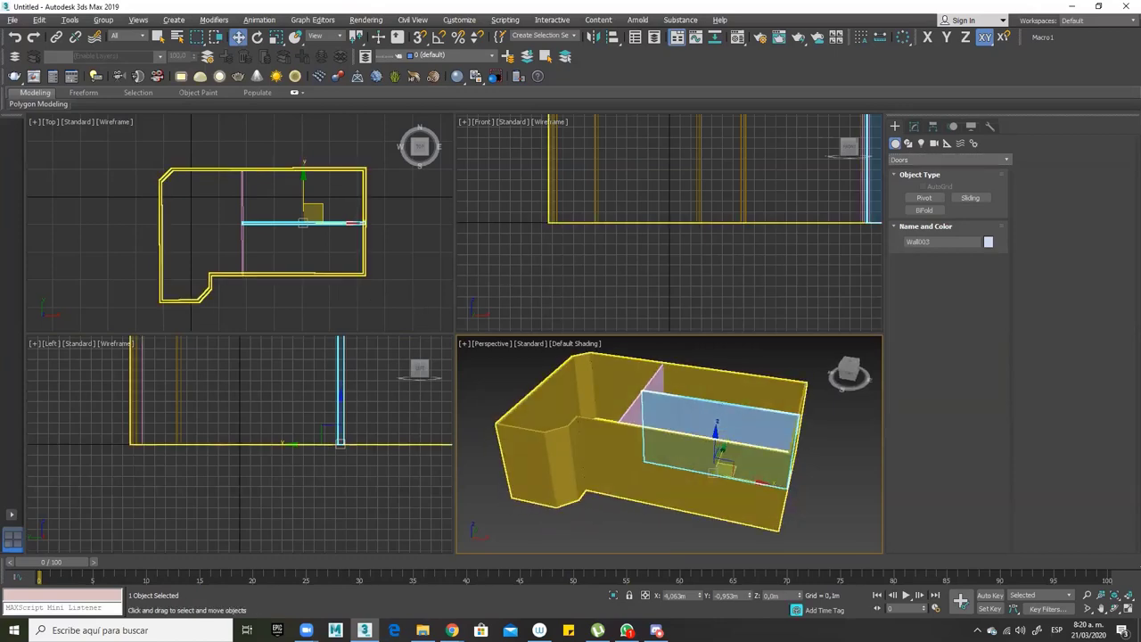
{"action": "scroll", "coordinate": [671, 497], "scroll_direction": "up", "scroll_amount": 5}
{"action": "scroll", "coordinate": [671, 477], "scroll_direction": "down", "scroll_amount": 2}
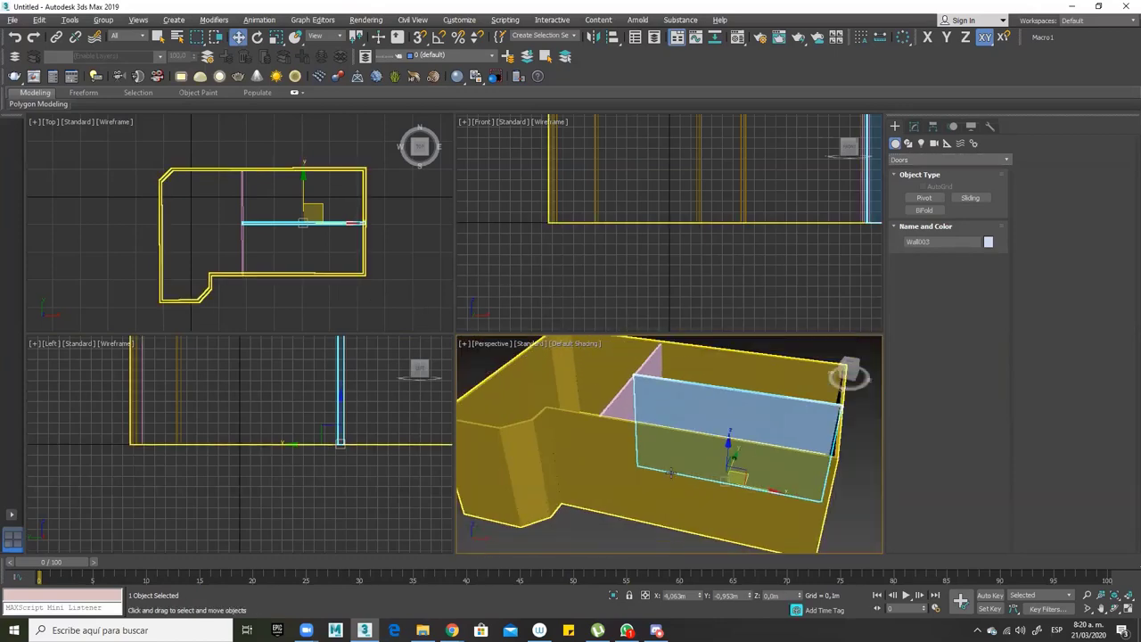
{"action": "right_click", "coordinate": [417, 41]}
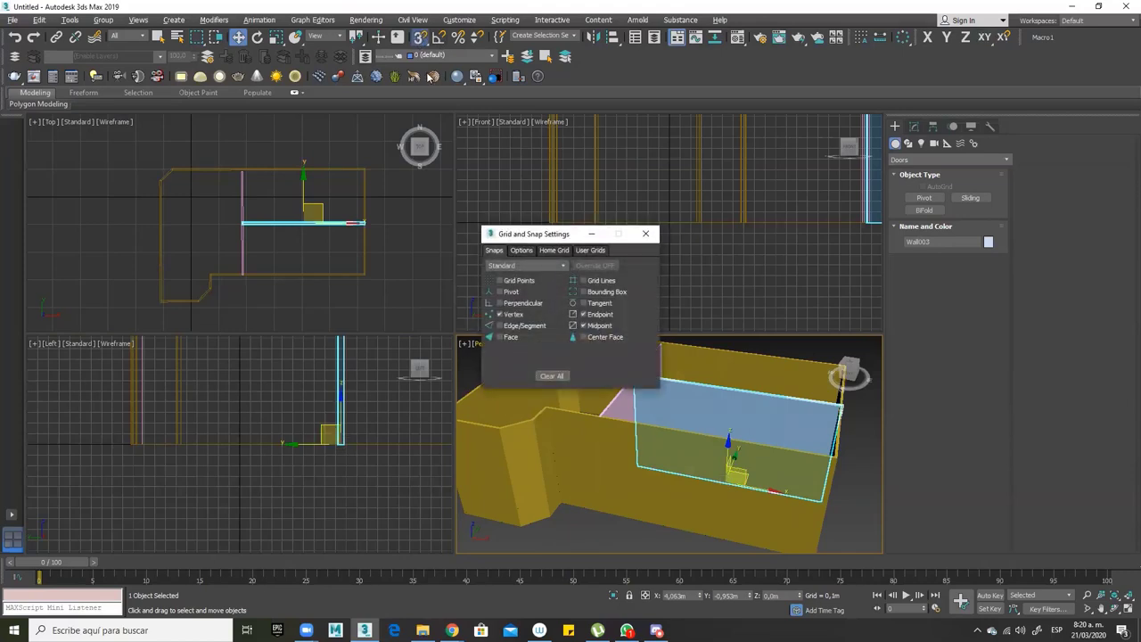
{"action": "left_click", "coordinate": [500, 314]}
{"action": "middle_click_drag", "start_coordinate": [588, 428], "coordinate": [611, 439], "text": "alt"}
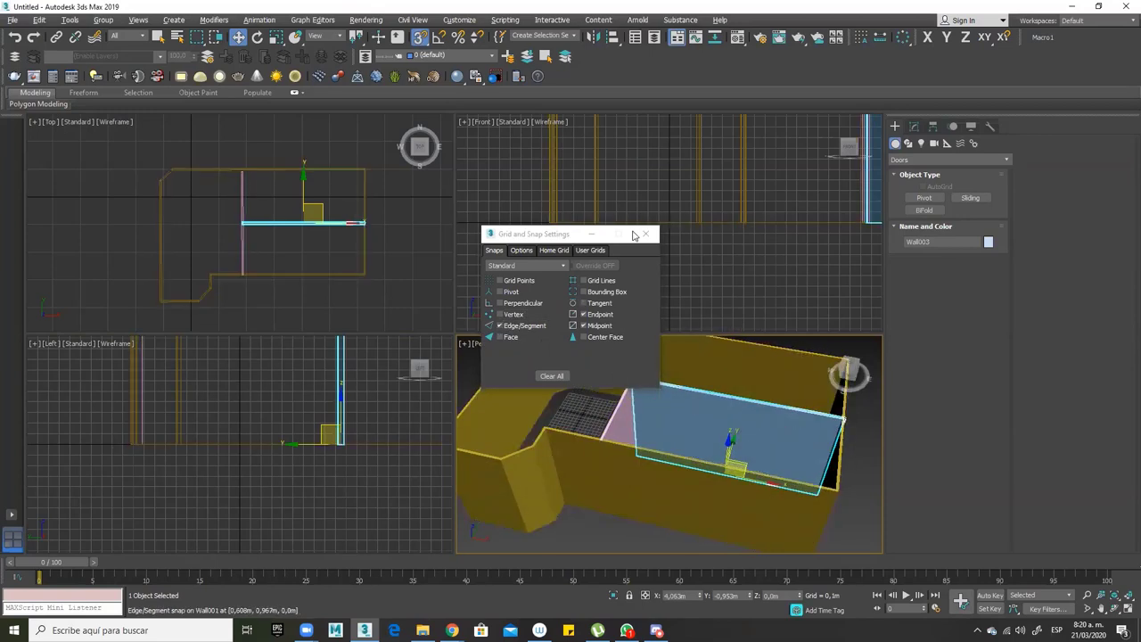
{"action": "left_click", "coordinate": [646, 234]}
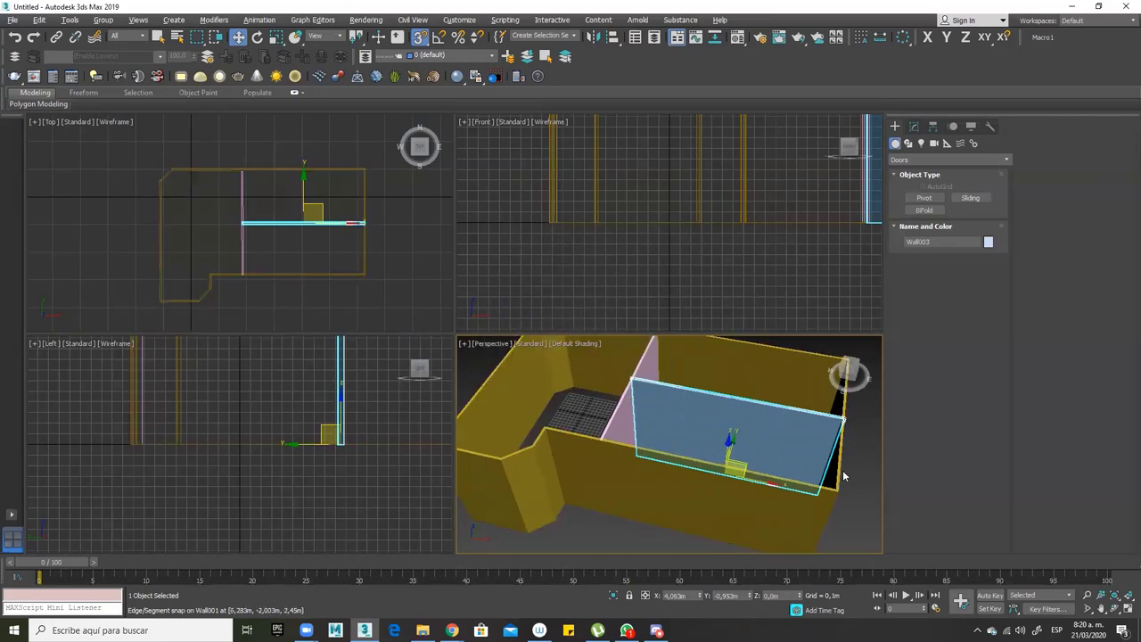
Show the Perspective view maximized in wireframe and clear the wall selection
{"action": "key", "text": "alt+w"}
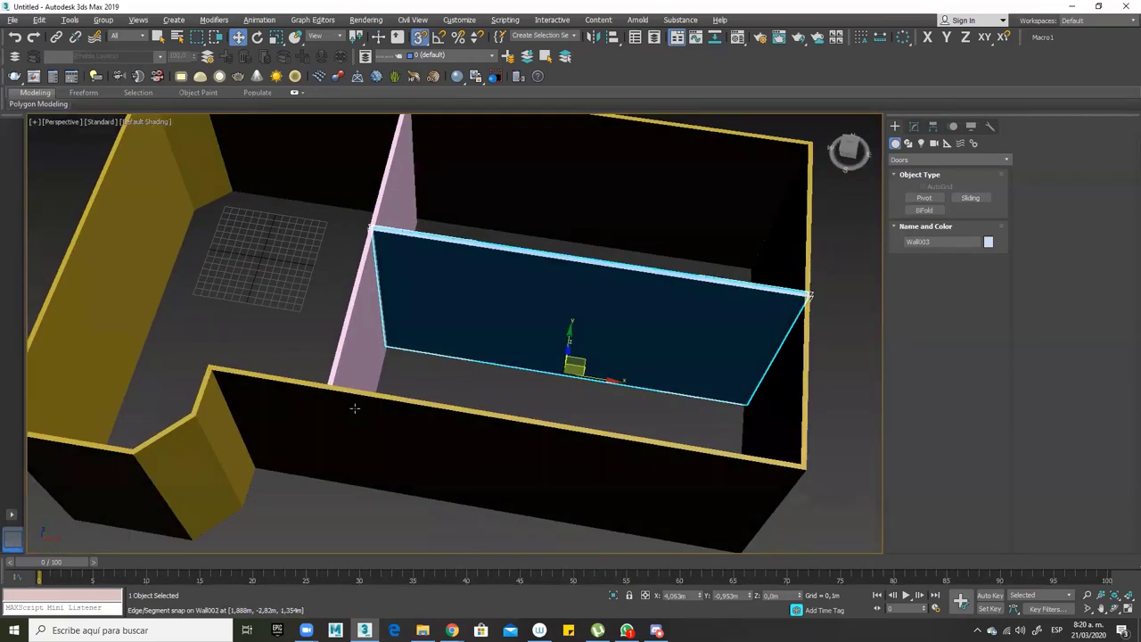
{"action": "middle_click_drag", "start_coordinate": [354, 407], "coordinate": [339, 365], "text": "alt"}
{"action": "left_click_drag", "start_coordinate": [339, 365], "coordinate": [326, 348]}
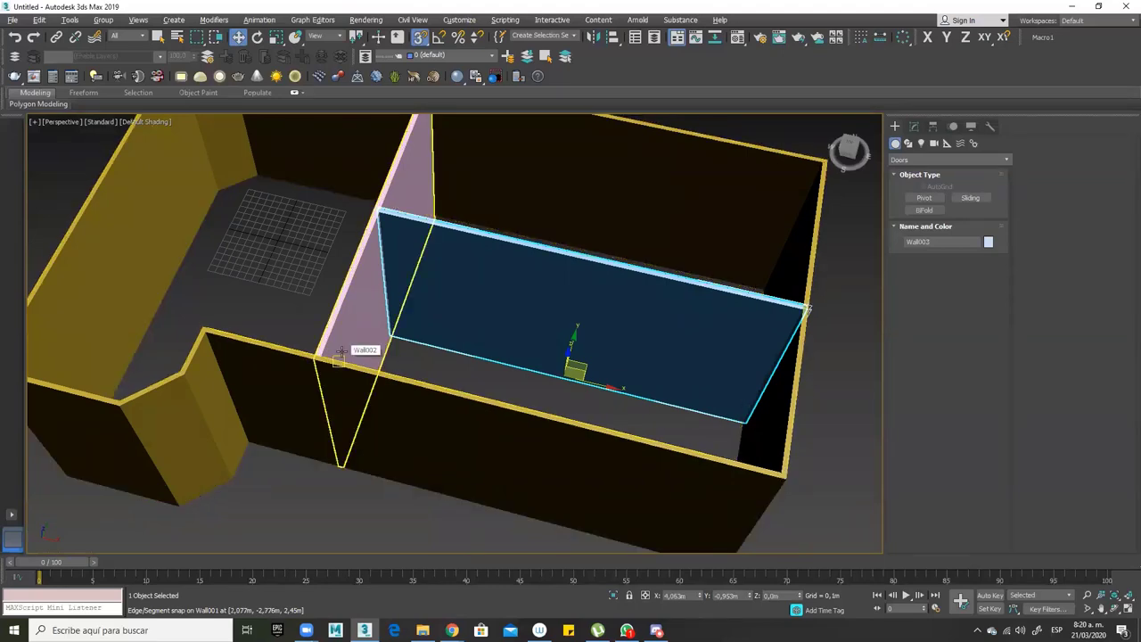
{"action": "right_click", "coordinate": [321, 455]}
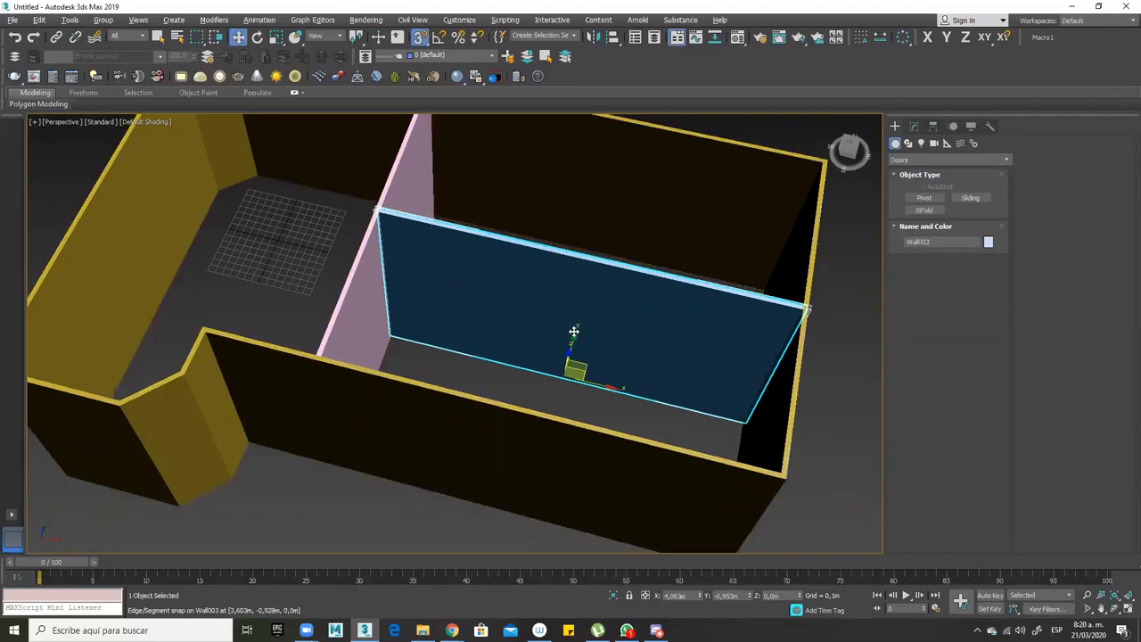
{"action": "key", "text": "F3"}
{"action": "middle_click_drag", "start_coordinate": [437, 416], "coordinate": [419, 412], "text": "alt"}
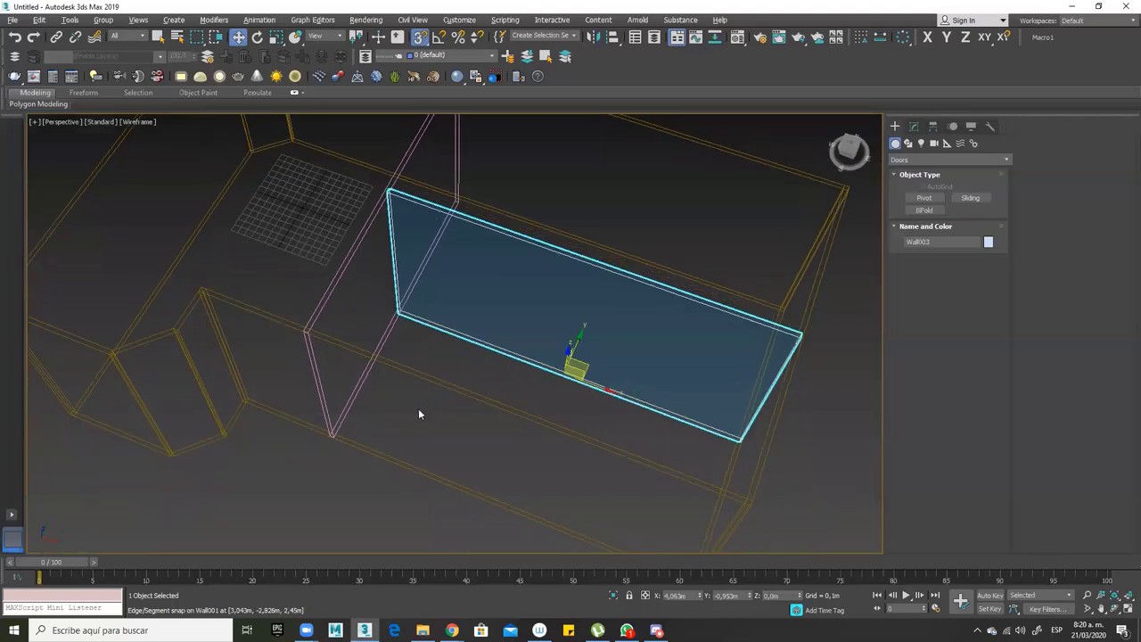
{"action": "middle_click_drag", "start_coordinate": [438, 321], "coordinate": [456, 333], "text": "alt"}
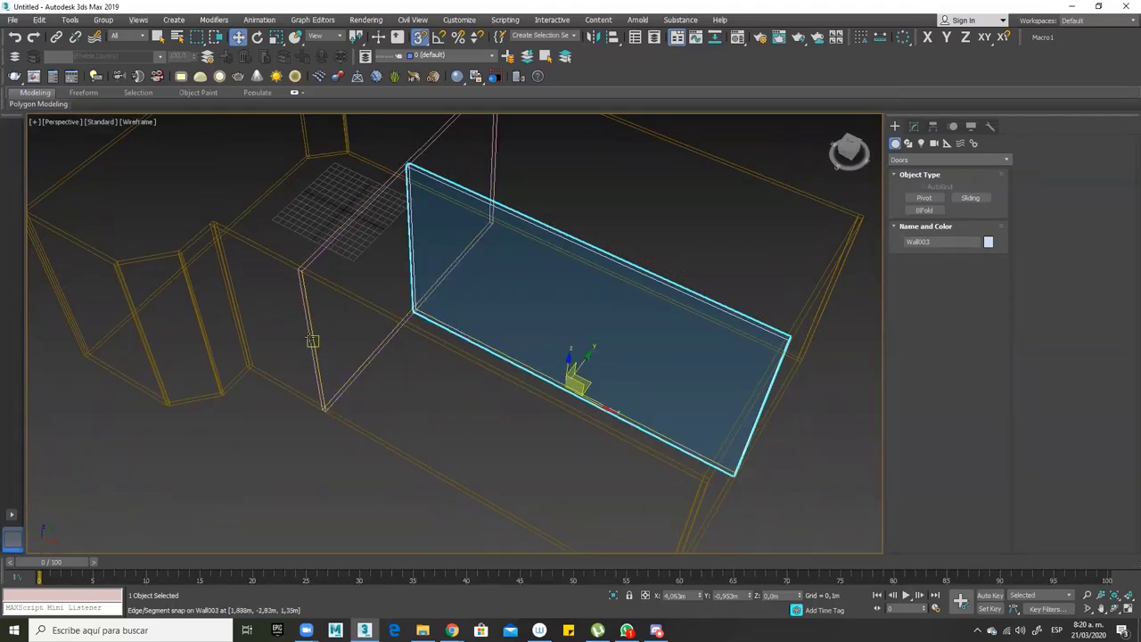
{"action": "left_click", "coordinate": [430, 338]}
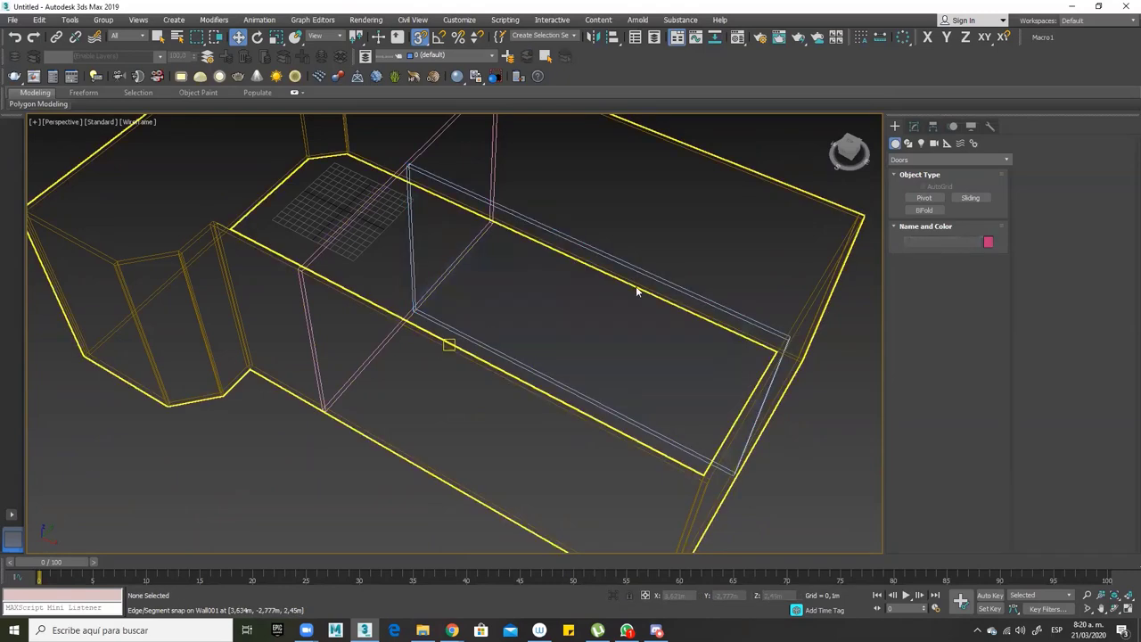
Create a pivot door along the long outer wall's upper edge, about 1.36 m deep and 2.45 m high, by Width/Depth/Height
{"action": "left_click", "coordinate": [925, 198]}
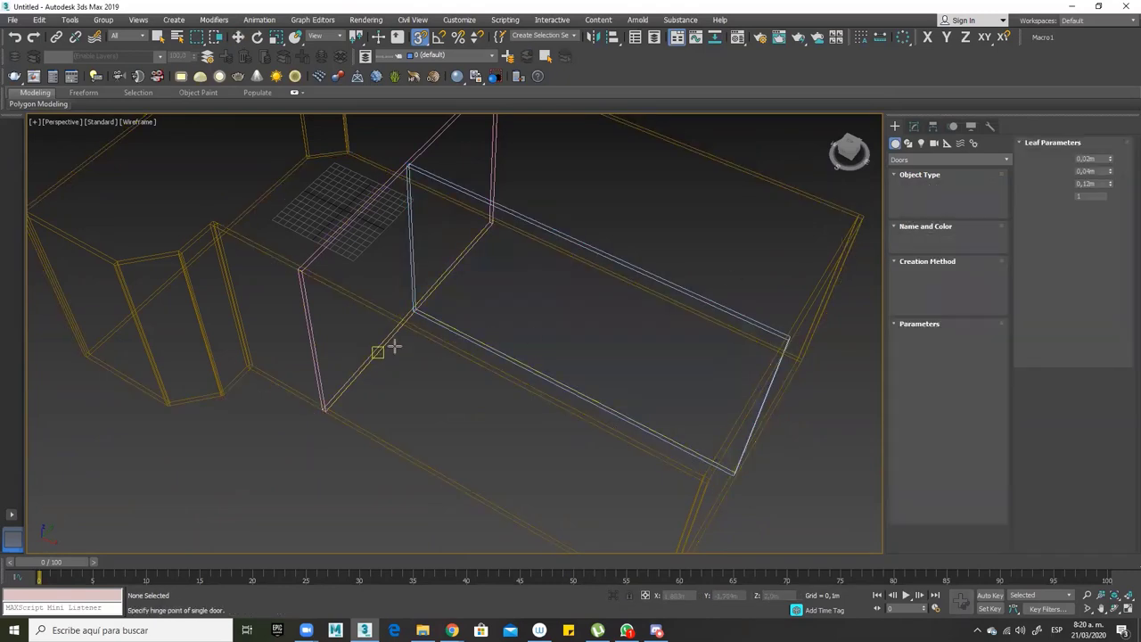
{"action": "left_click_drag", "start_coordinate": [417, 331], "coordinate": [419, 333]}
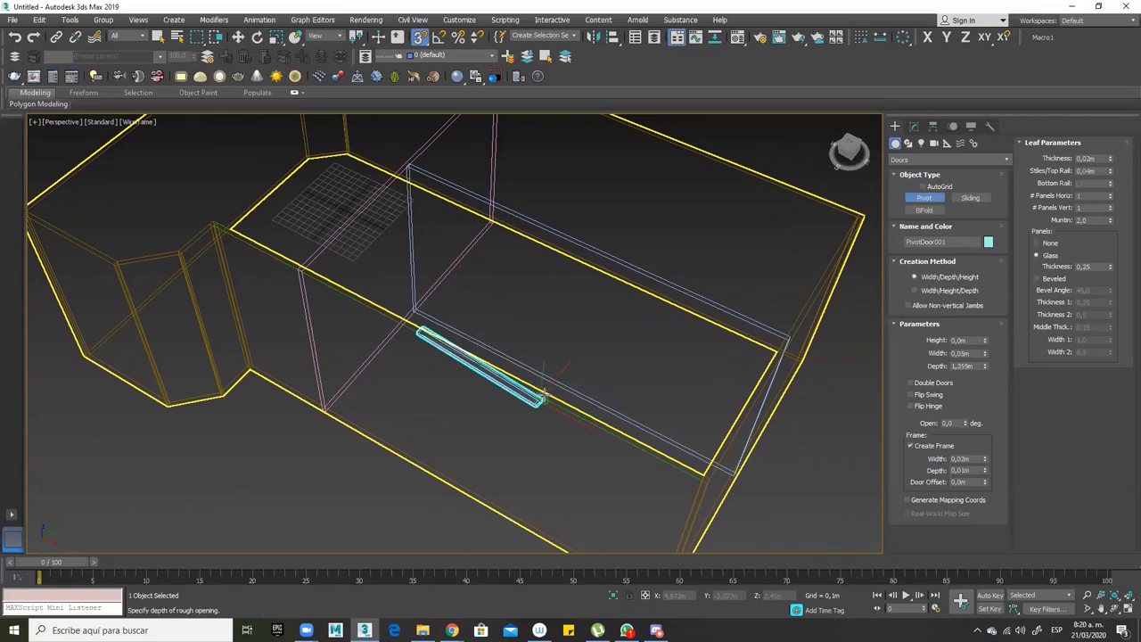
{"action": "left_click", "coordinate": [544, 398]}
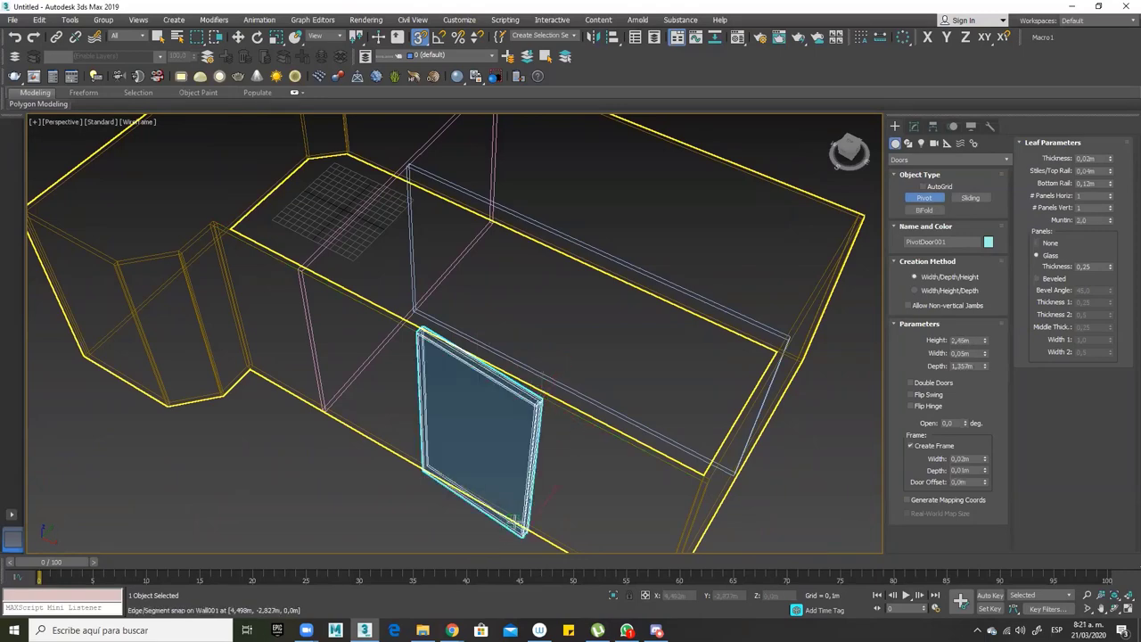
{"action": "left_click", "coordinate": [580, 434]}
{"action": "middle_click_drag", "start_coordinate": [560, 446], "coordinate": [439, 422], "text": "alt"}
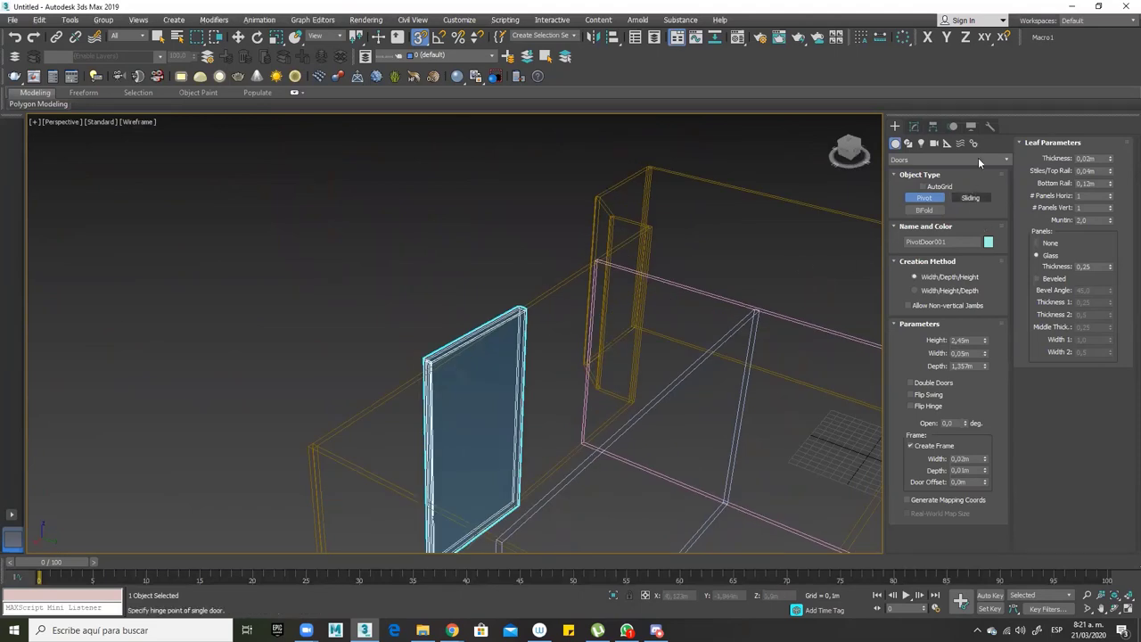
Test the pivot door's opening angle, reset it to 0 degrees, and delete the door
{"action": "left_click", "coordinate": [914, 125]}
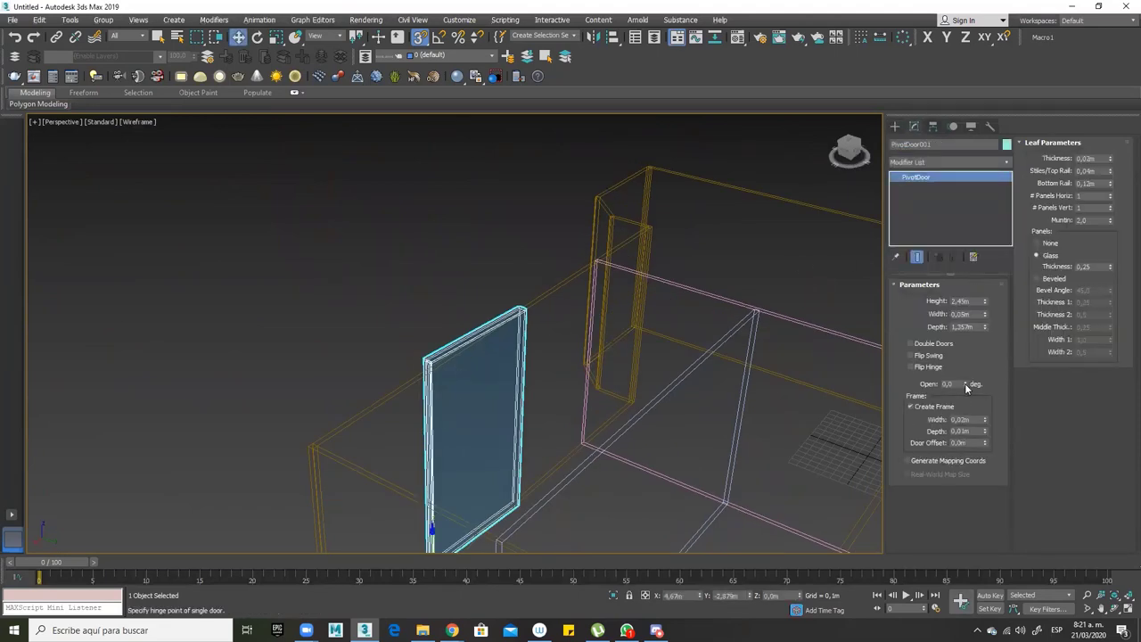
{"action": "left_click_drag", "start_coordinate": [966, 384], "coordinate": [929, 295]}
{"action": "middle_click_drag", "start_coordinate": [583, 436], "coordinate": [675, 450], "text": "alt"}
{"action": "type", "text": "0"}
{"action": "key", "text": "Return"}
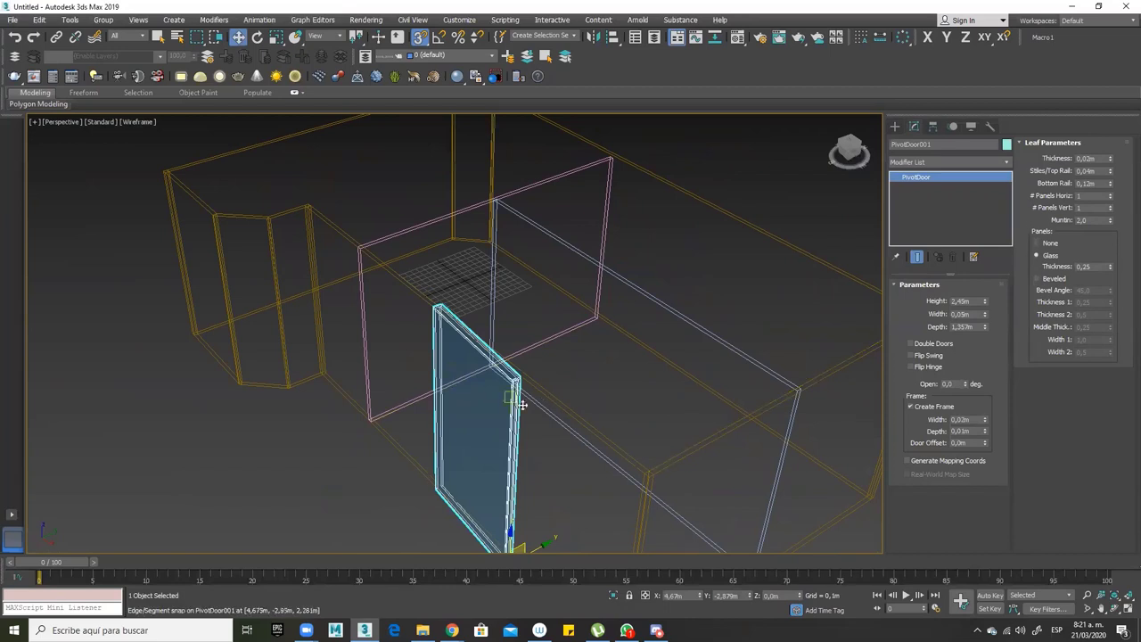
{"action": "key", "text": "q"}
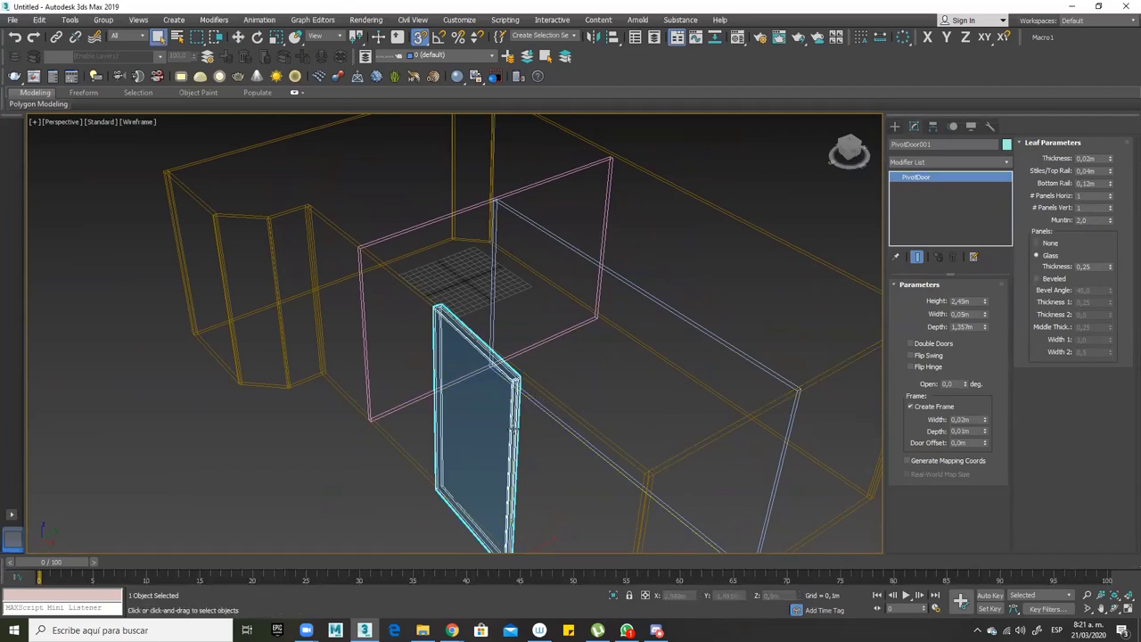
{"action": "key", "text": "Delete"}
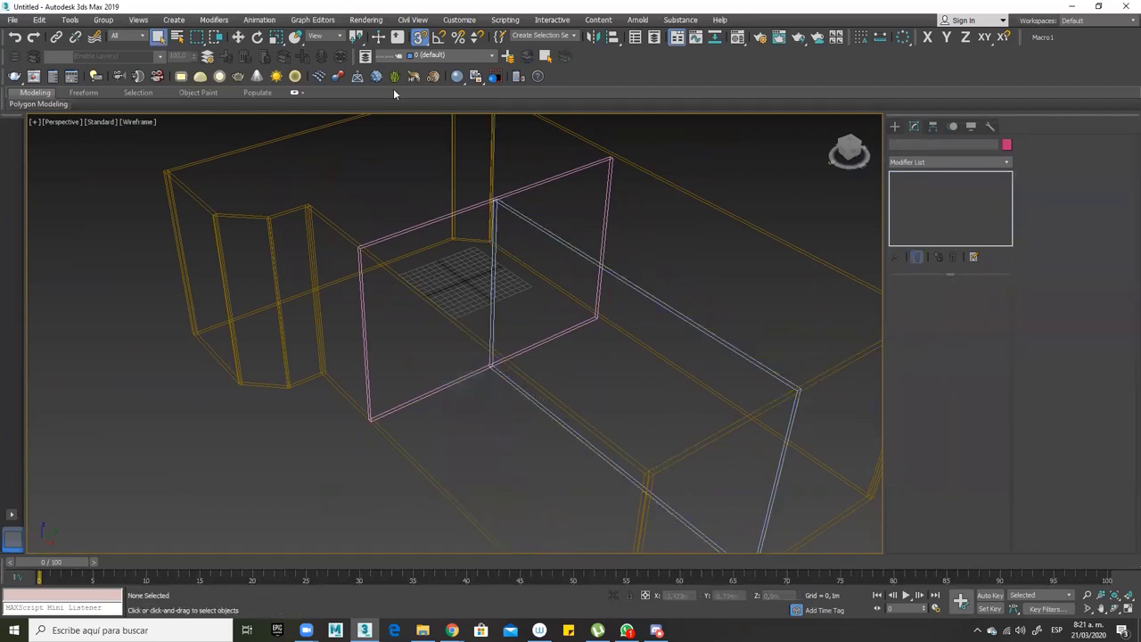
Create a pivot door snapped along the long outer wall, about 1.92 m wide, 0.05 m deep and 2.45 m high
{"action": "left_click", "coordinate": [894, 125]}
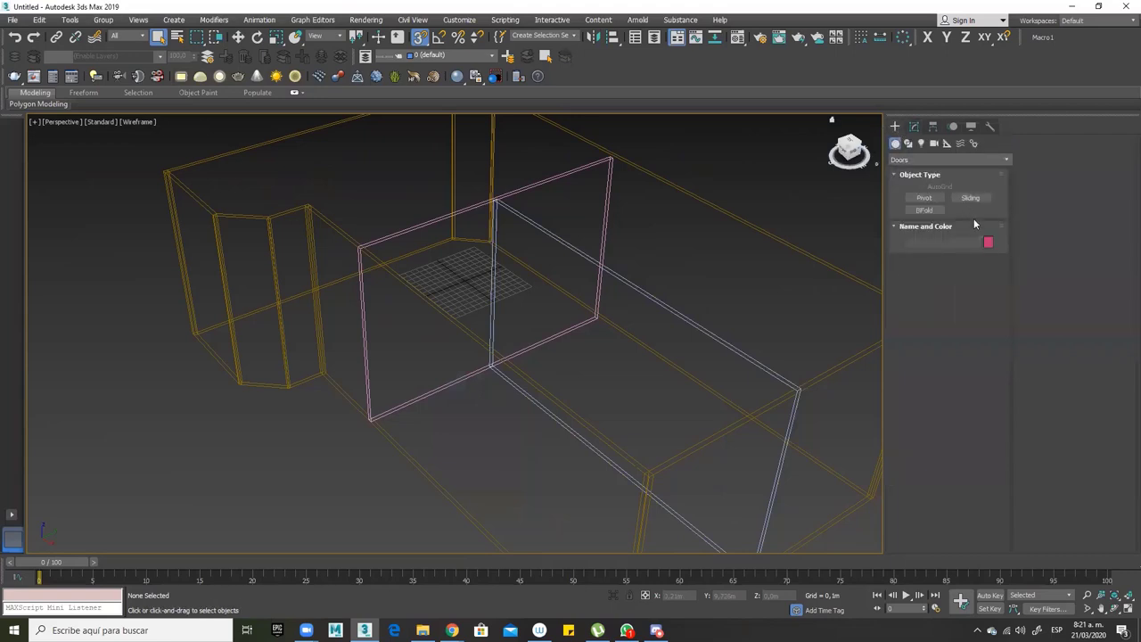
{"action": "left_click", "coordinate": [924, 199]}
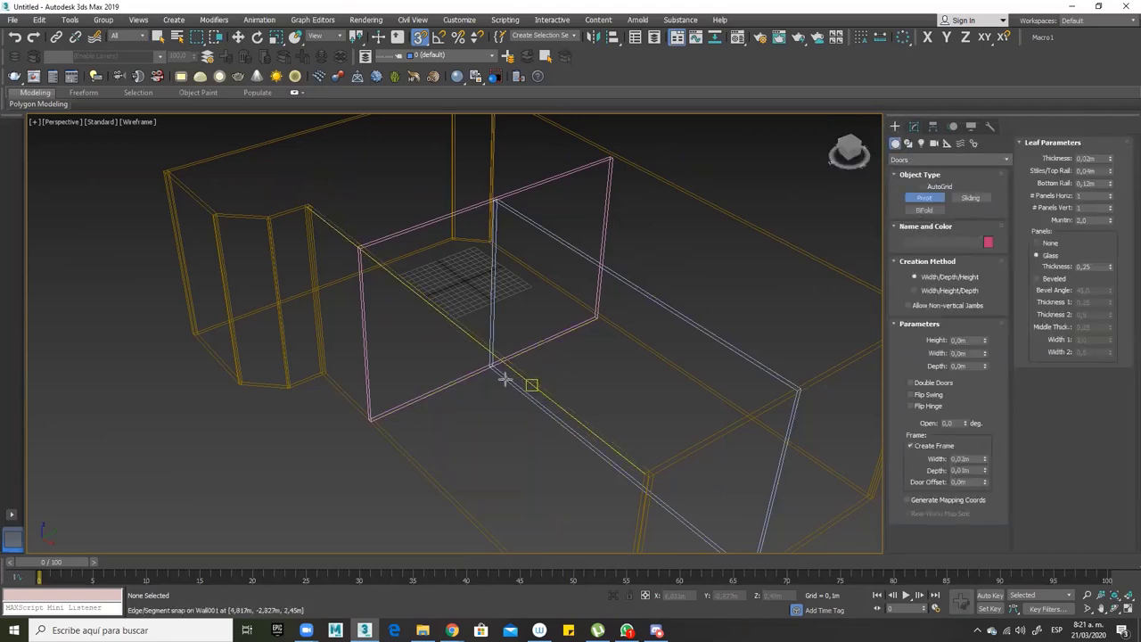
{"action": "left_click_drag", "start_coordinate": [456, 354], "coordinate": [594, 430]}
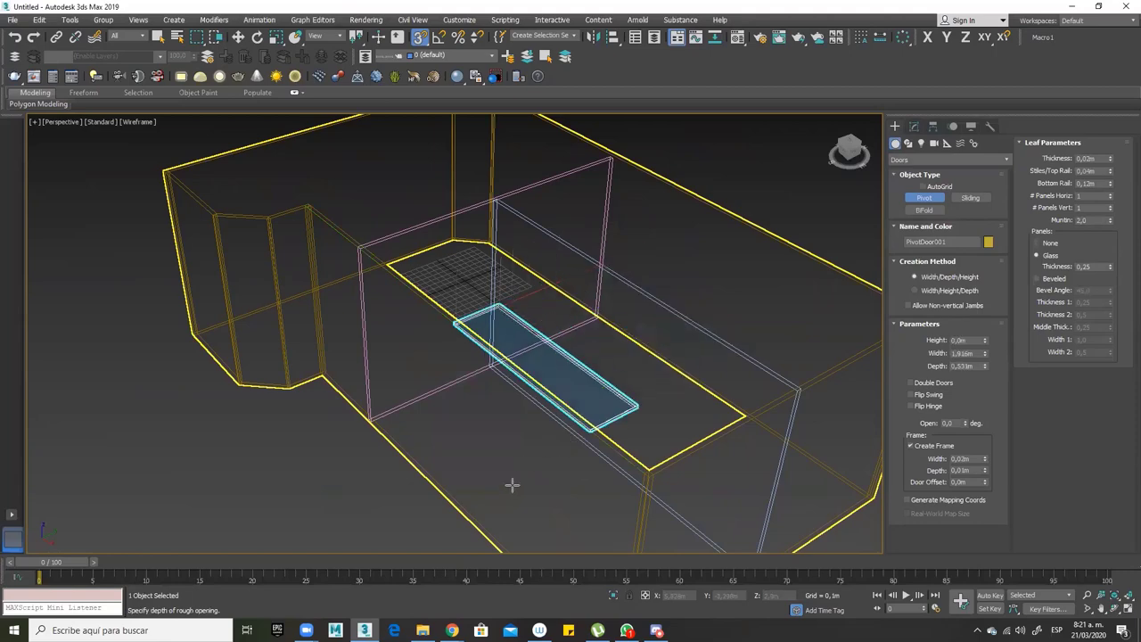
{"action": "left_click", "coordinate": [596, 430]}
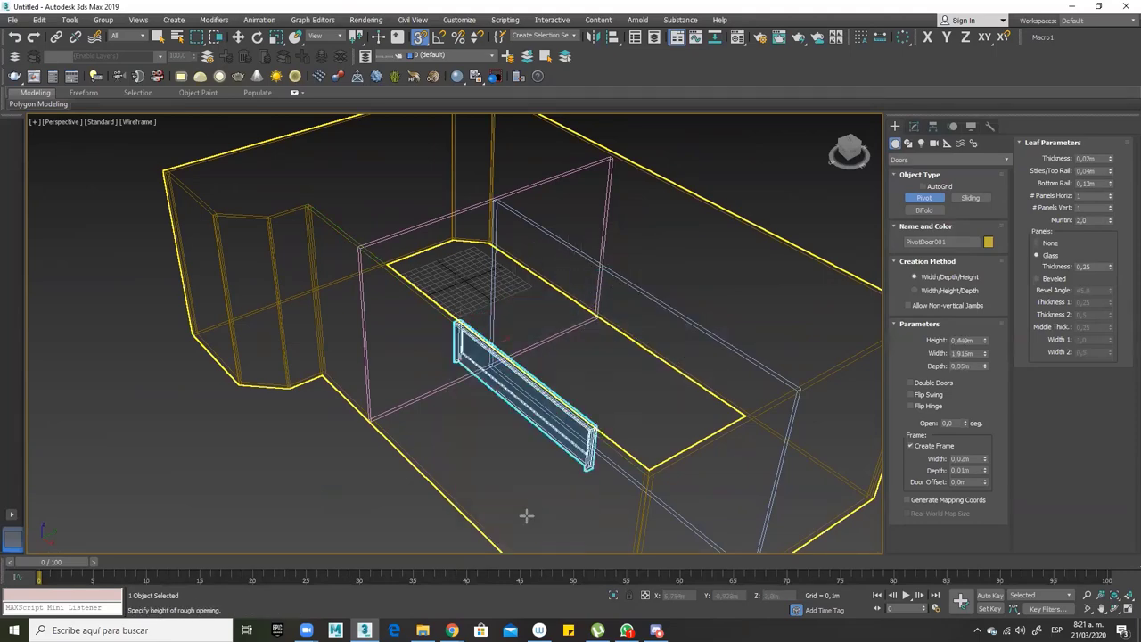
{"action": "left_click", "coordinate": [492, 541]}
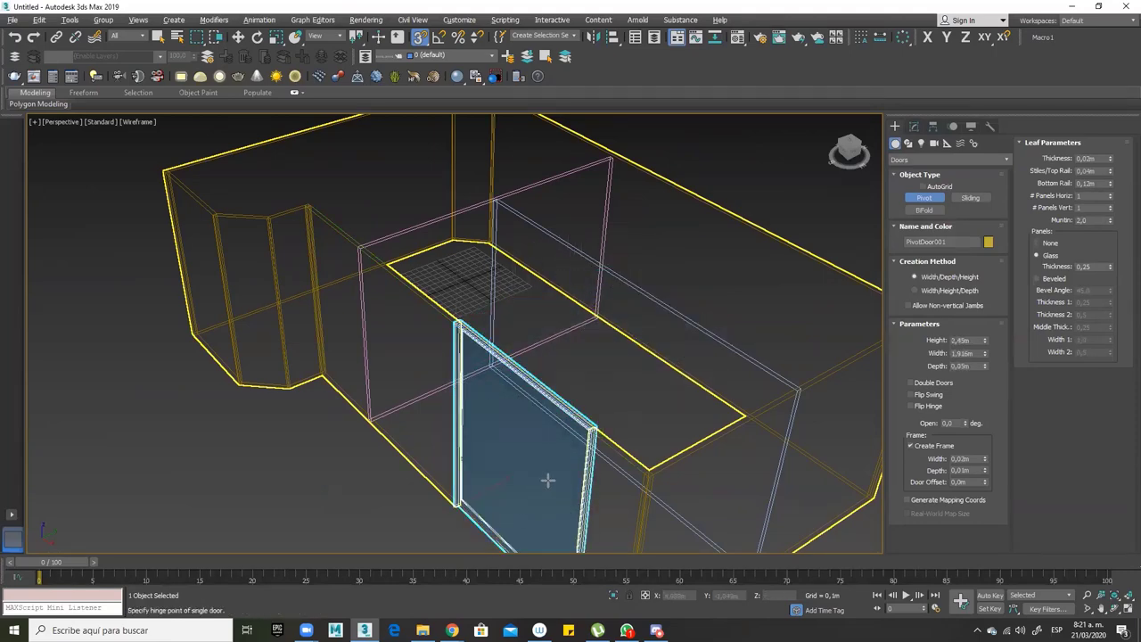
Open the pivot door 21.5 degrees and set its width to 0.8 m
{"action": "middle_click_drag", "start_coordinate": [547, 481], "coordinate": [549, 353]}
{"action": "middle_click_drag", "start_coordinate": [592, 408], "coordinate": [924, 263], "text": "alt"}
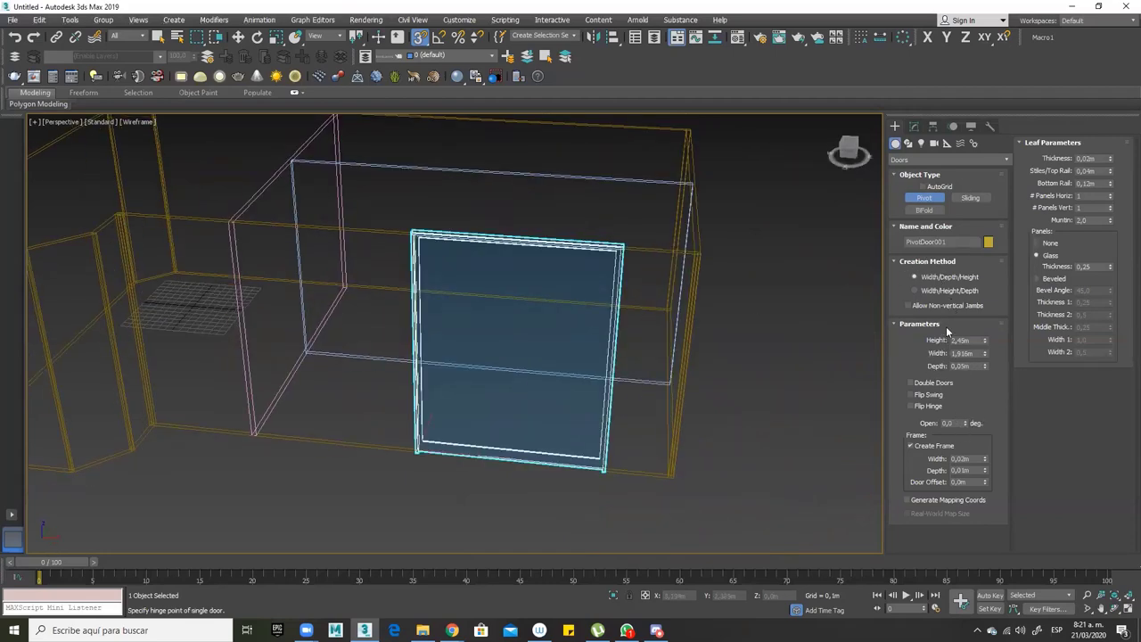
{"action": "left_click_drag", "start_coordinate": [966, 424], "coordinate": [950, 395]}
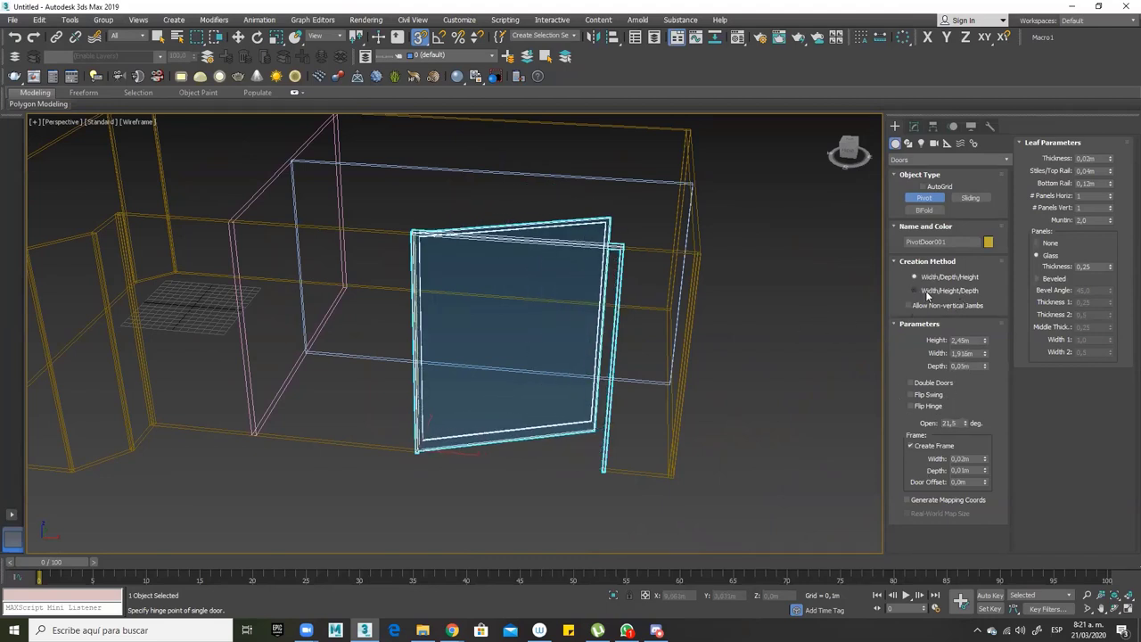
{"action": "left_click", "coordinate": [974, 339]}
{"action": "left_click", "coordinate": [978, 353]}
{"action": "key", "text": "Return"}
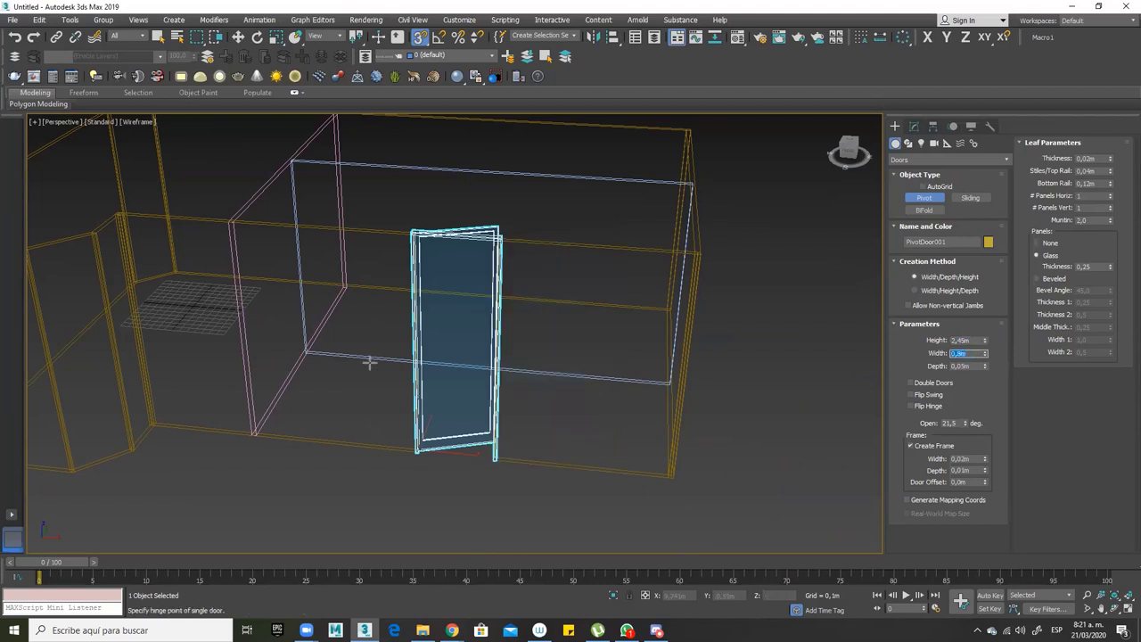
Set the pivot door's width to 0.9 m and switch the Perspective view to default shading
{"action": "middle_click_drag", "start_coordinate": [522, 400], "coordinate": [803, 375], "text": "alt"}
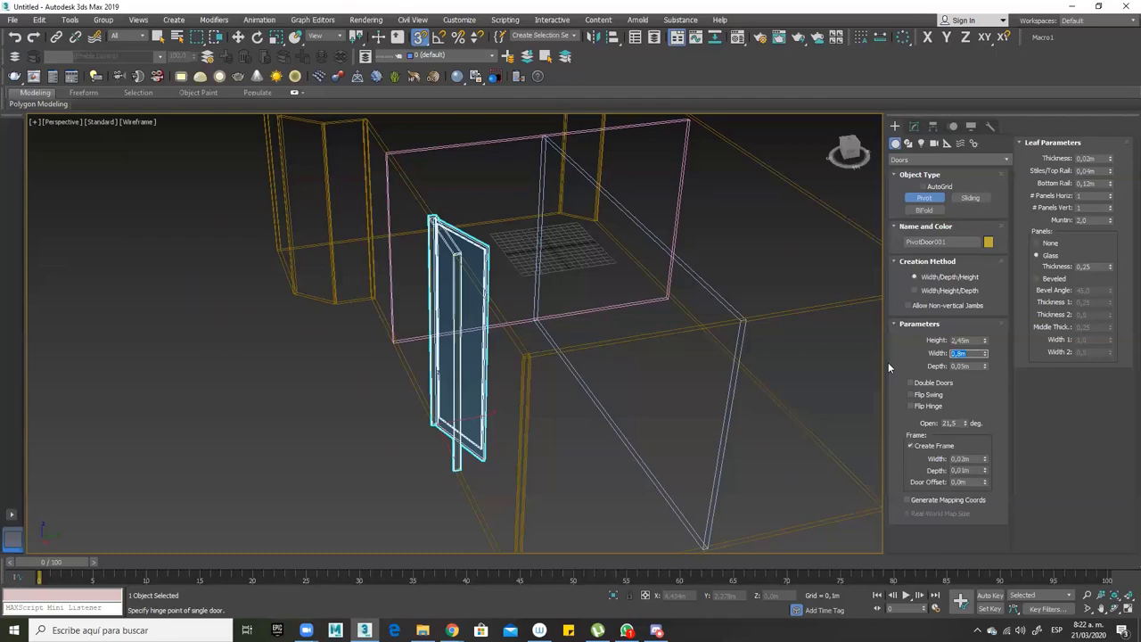
{"action": "type", "text": "0,9"}
{"action": "key", "text": "Return"}
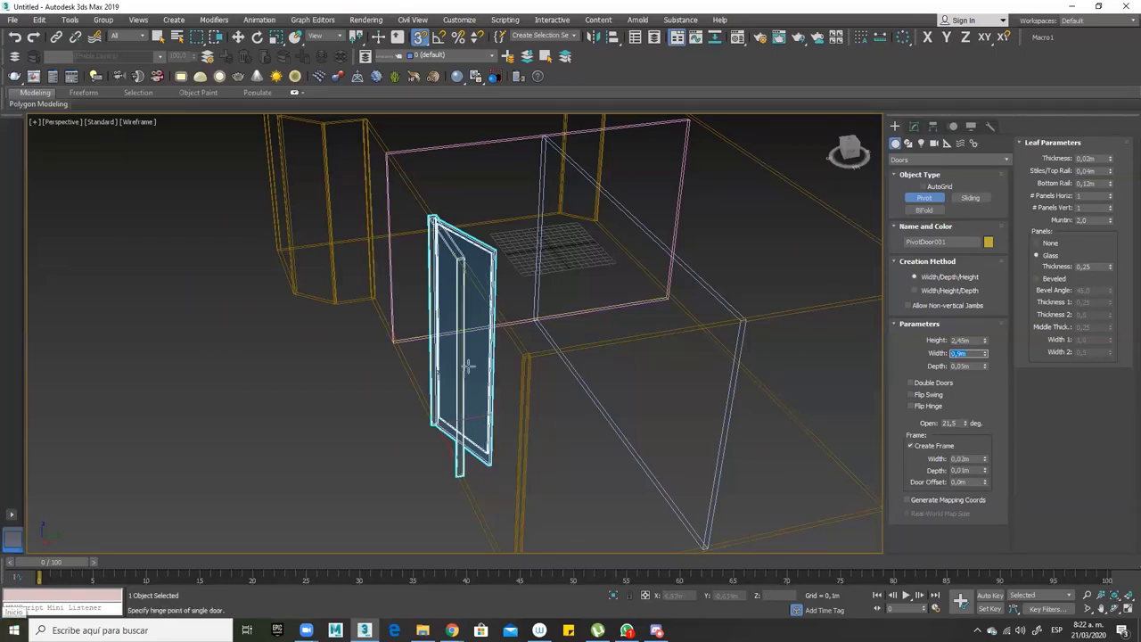
{"action": "middle_click_drag", "start_coordinate": [455, 358], "coordinate": [469, 361], "text": "alt"}
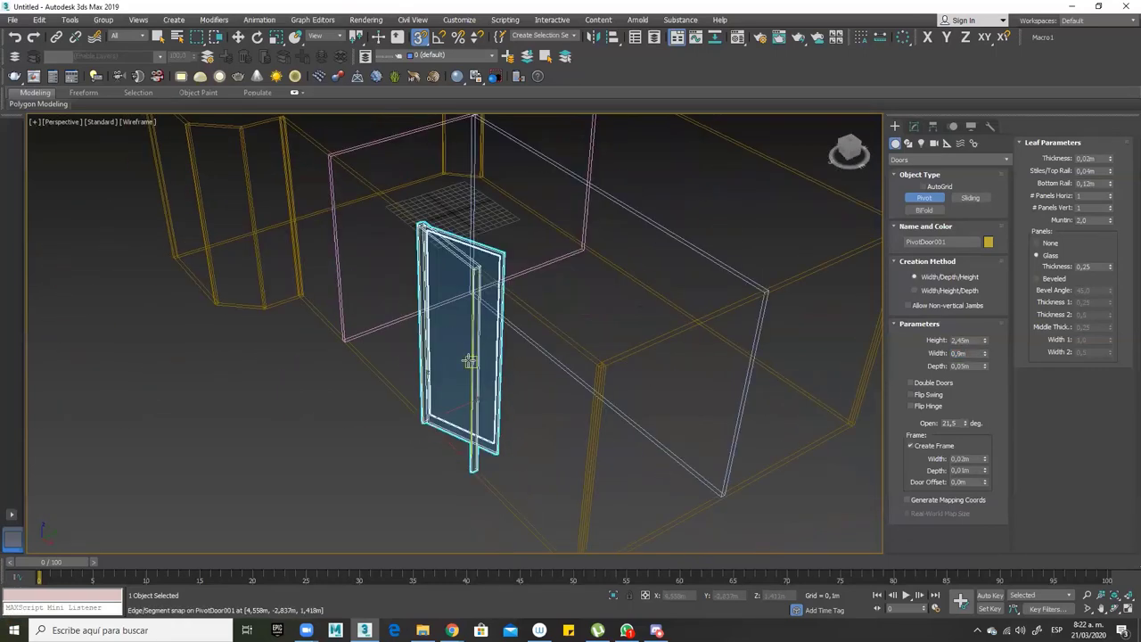
{"action": "key", "text": "F3"}
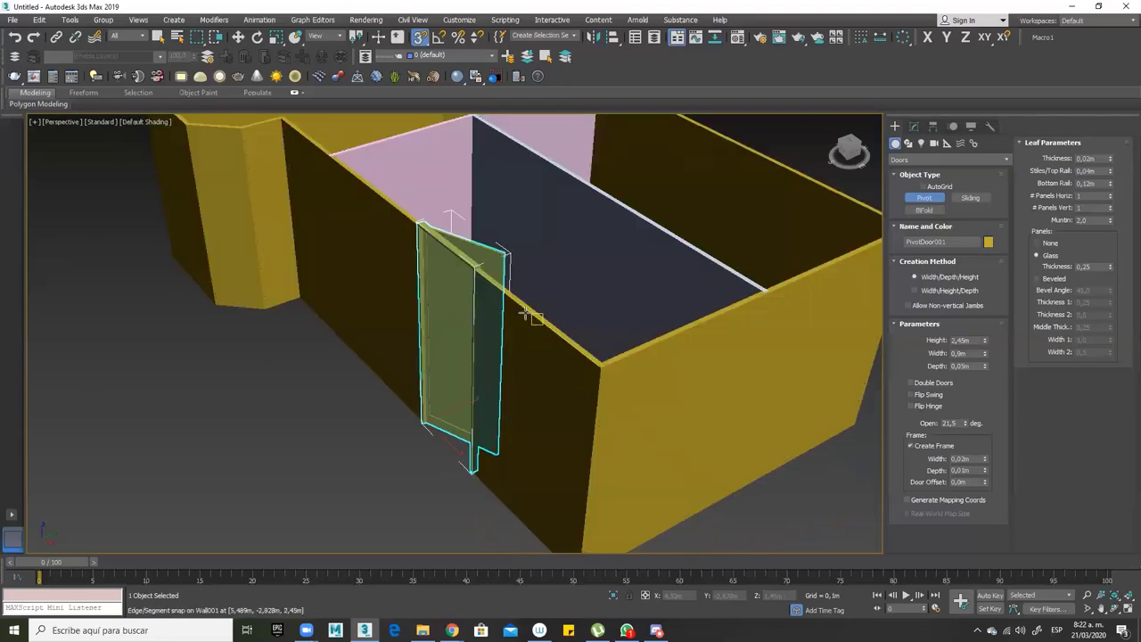
Set the pivot door's height to 2 m
{"action": "middle_click_drag", "start_coordinate": [523, 312], "coordinate": [558, 327], "text": "alt"}
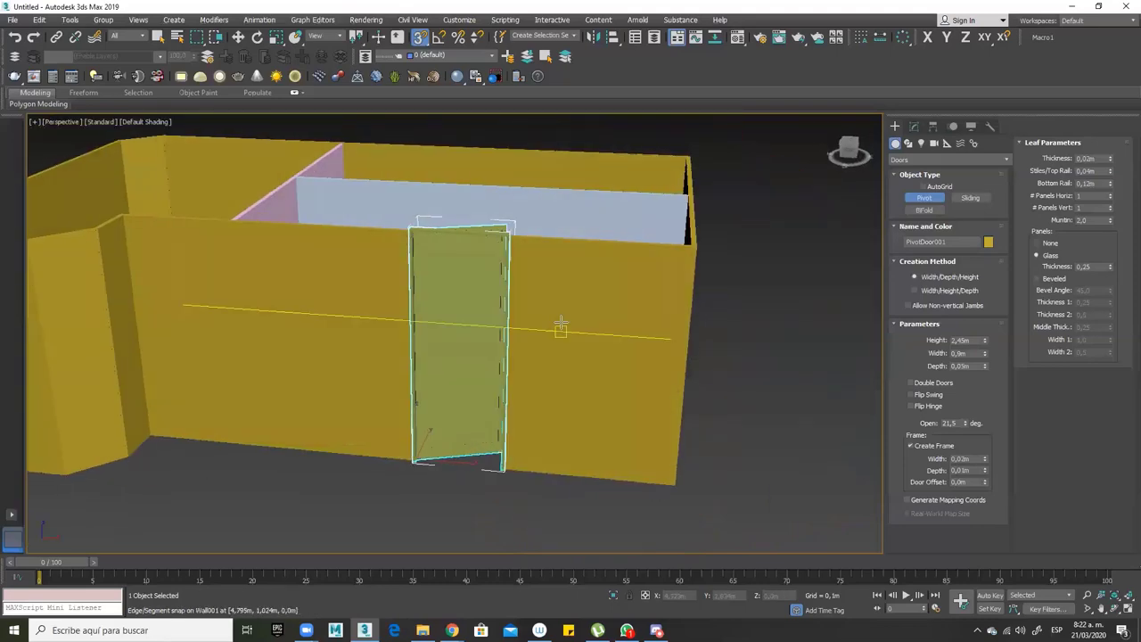
{"action": "left_click", "coordinate": [975, 340]}
{"action": "type", "text": "2"}
{"action": "key", "text": "Return"}
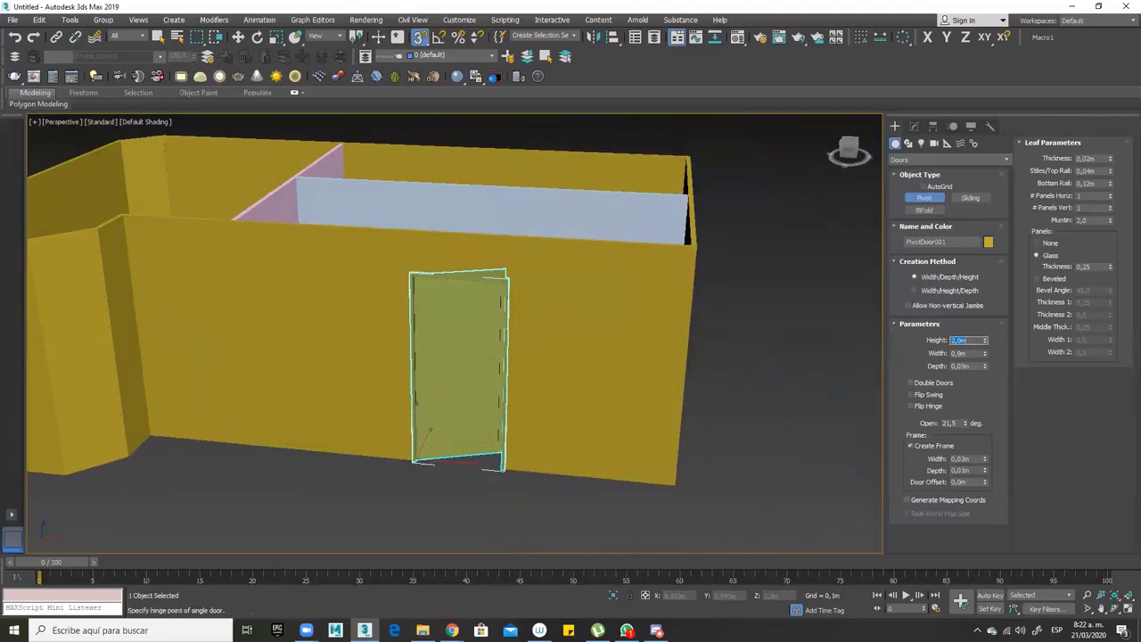
Inspect the door opening from around the building, turn off 3D snapping and constrain the axes to the XY plane
{"action": "middle_click_drag", "start_coordinate": [622, 438], "coordinate": [999, 424], "text": "alt"}
{"action": "middle_click_drag", "start_coordinate": [688, 405], "coordinate": [655, 390], "text": "alt"}
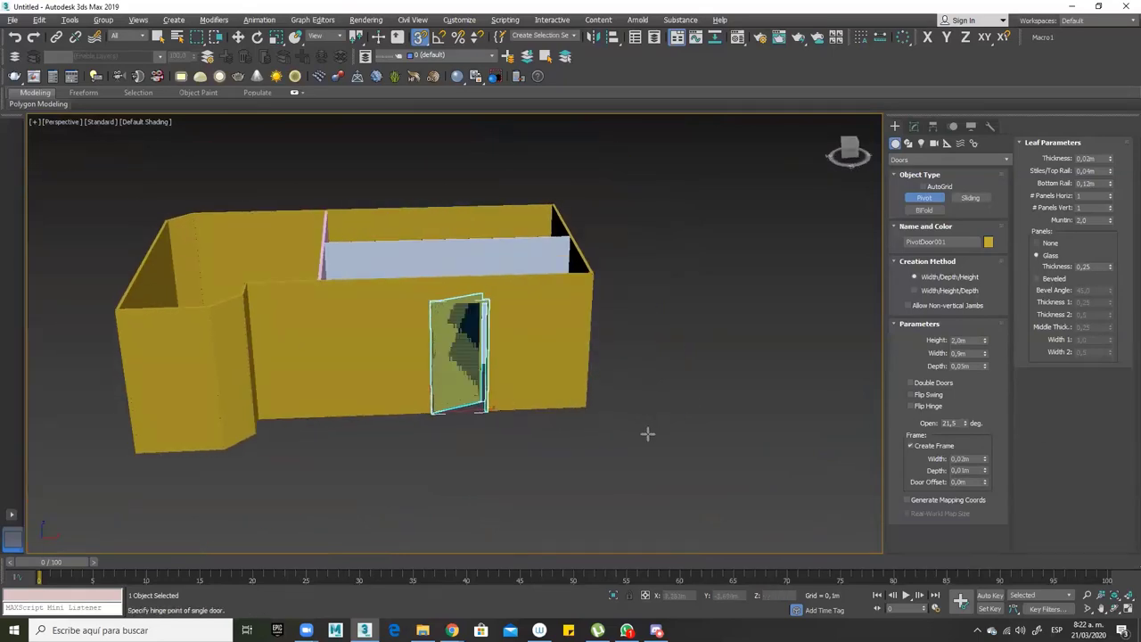
{"action": "middle_click_drag", "start_coordinate": [648, 433], "coordinate": [539, 437], "text": "alt"}
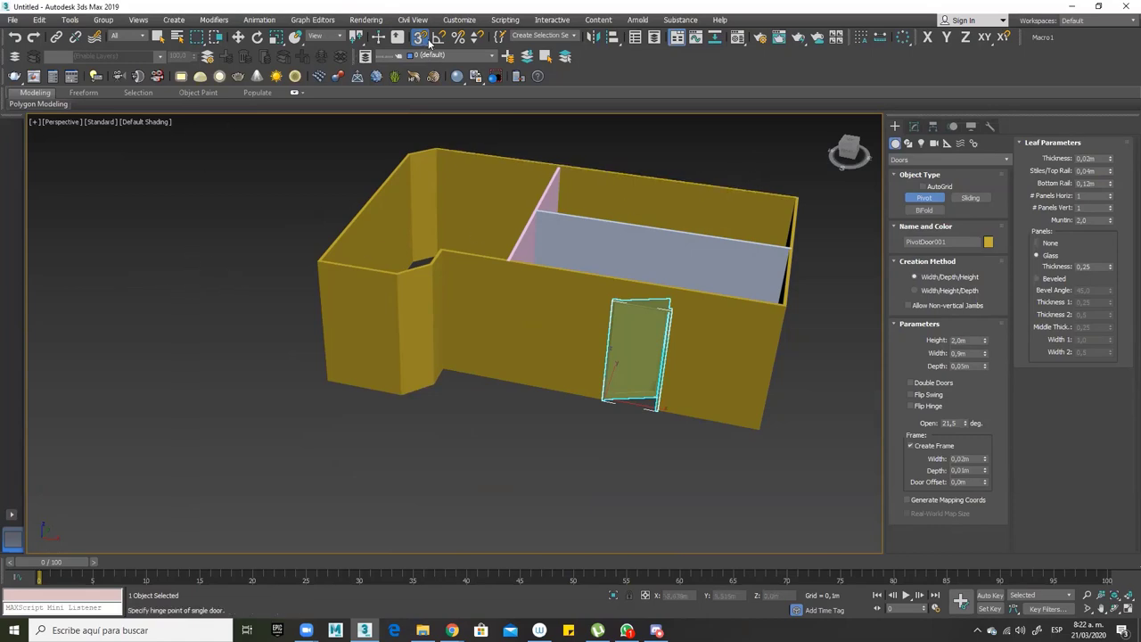
{"action": "key", "text": "F8"}
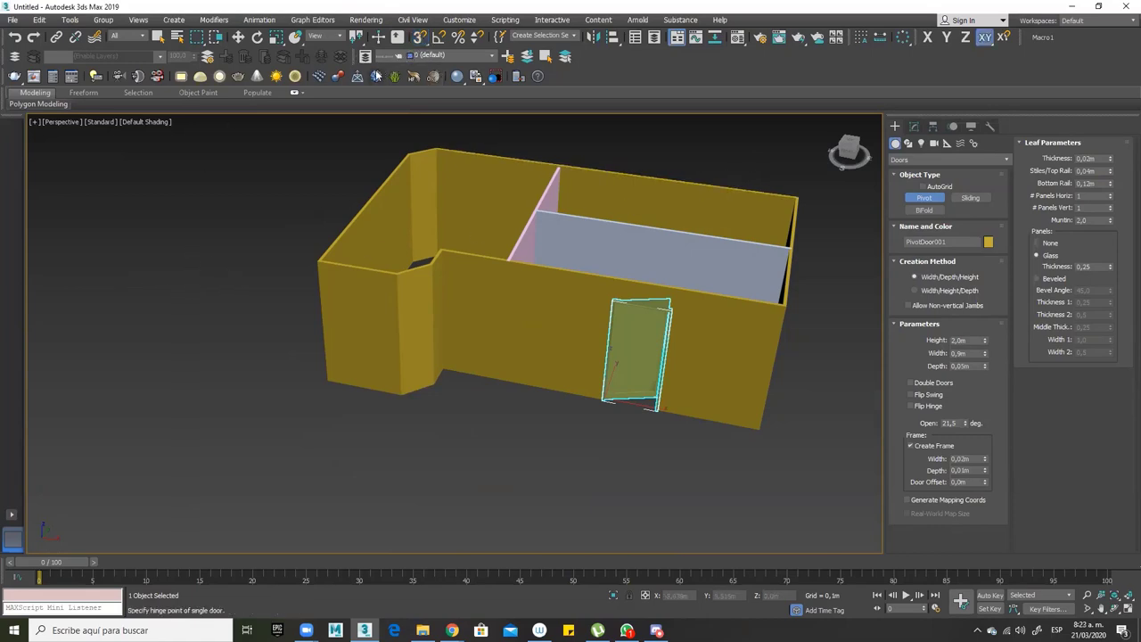
{"action": "middle_click_drag", "start_coordinate": [581, 377], "coordinate": [540, 415]}
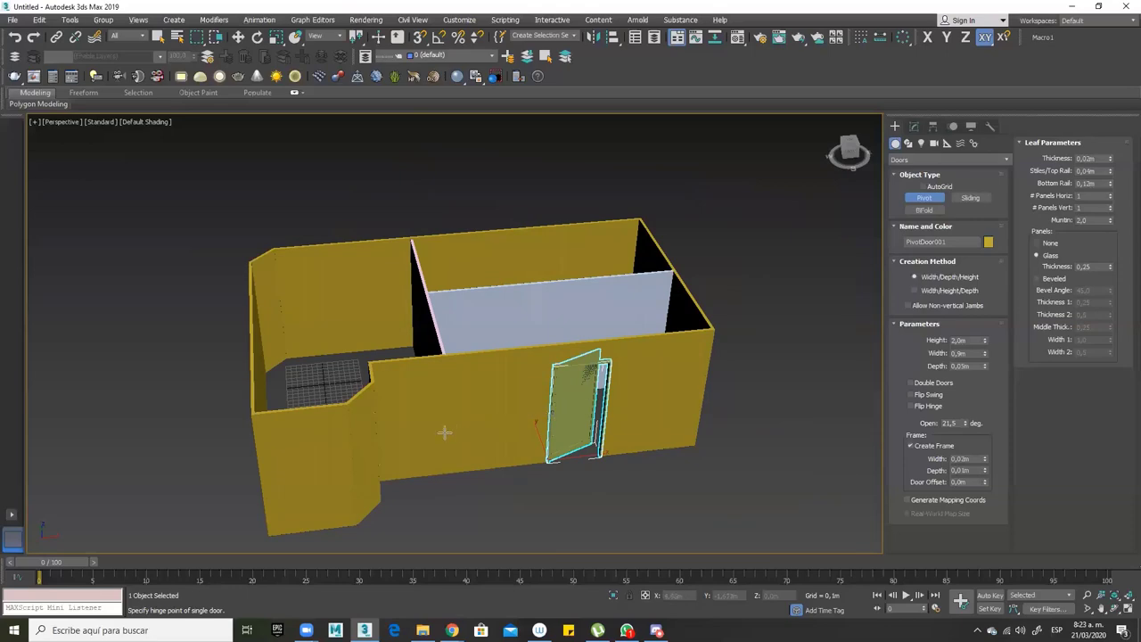
{"action": "middle_click_drag", "start_coordinate": [445, 432], "coordinate": [393, 336], "text": "alt"}
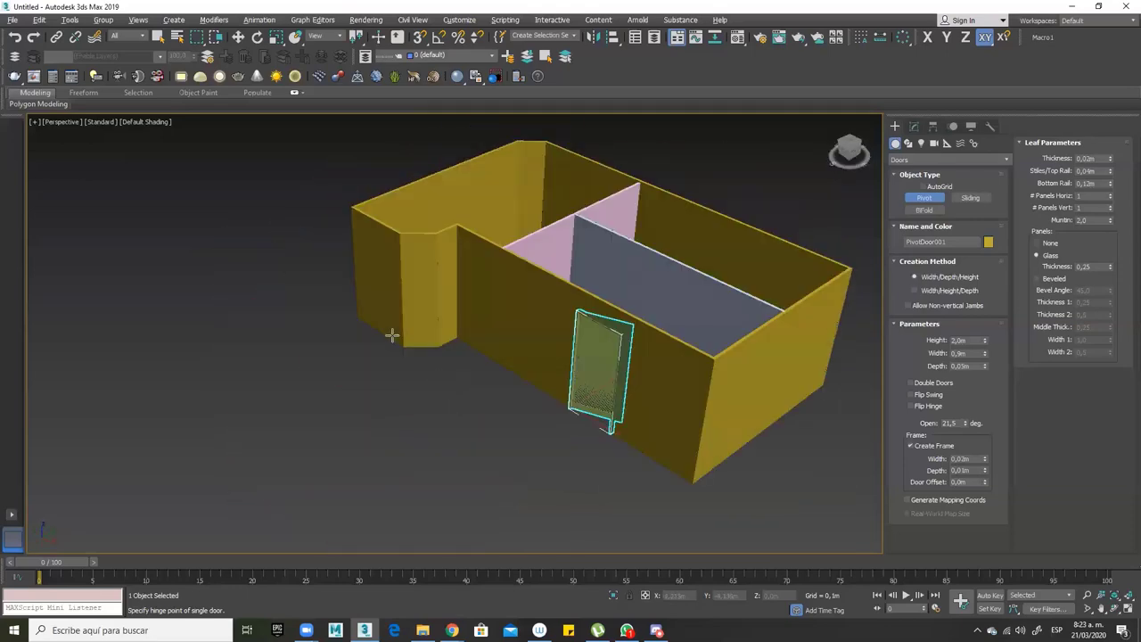
Open the recent scene Arq-Cometa.max without saving the current one, and continue loading despite the missing external files
{"action": "left_click", "coordinate": [13, 19]}
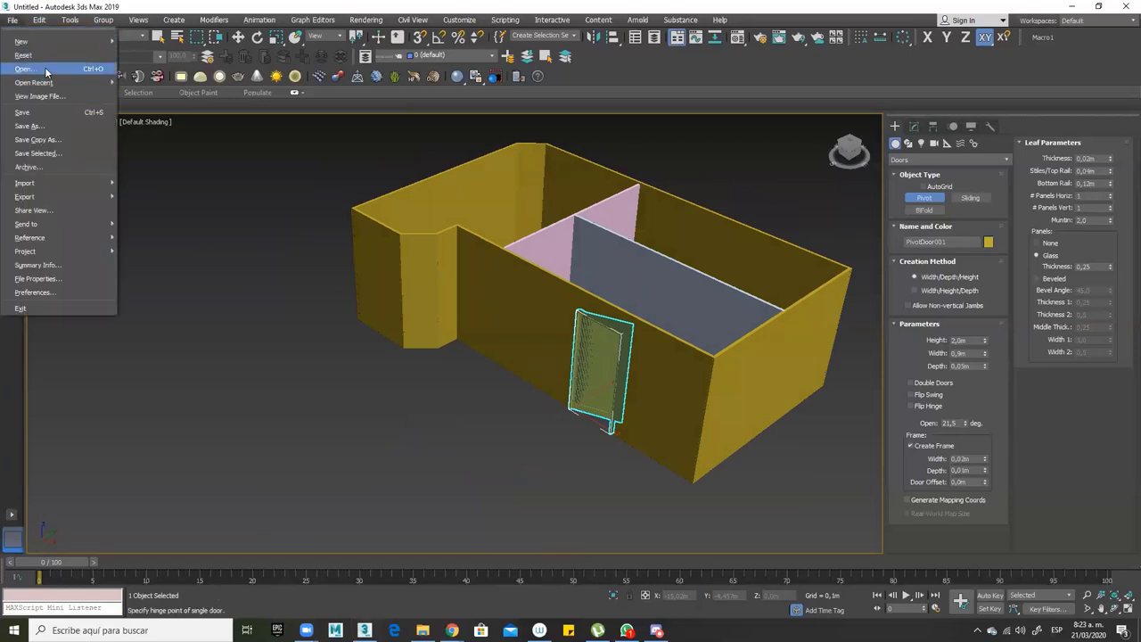
{"action": "mouse_move", "coordinate": [66, 81]}
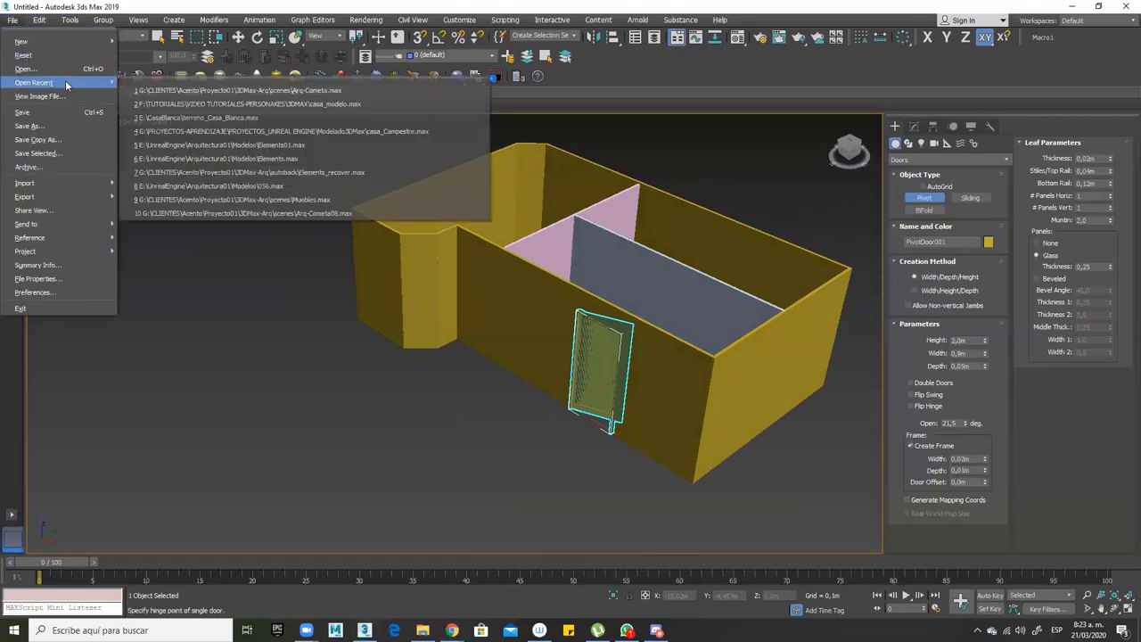
{"action": "left_click", "coordinate": [217, 90]}
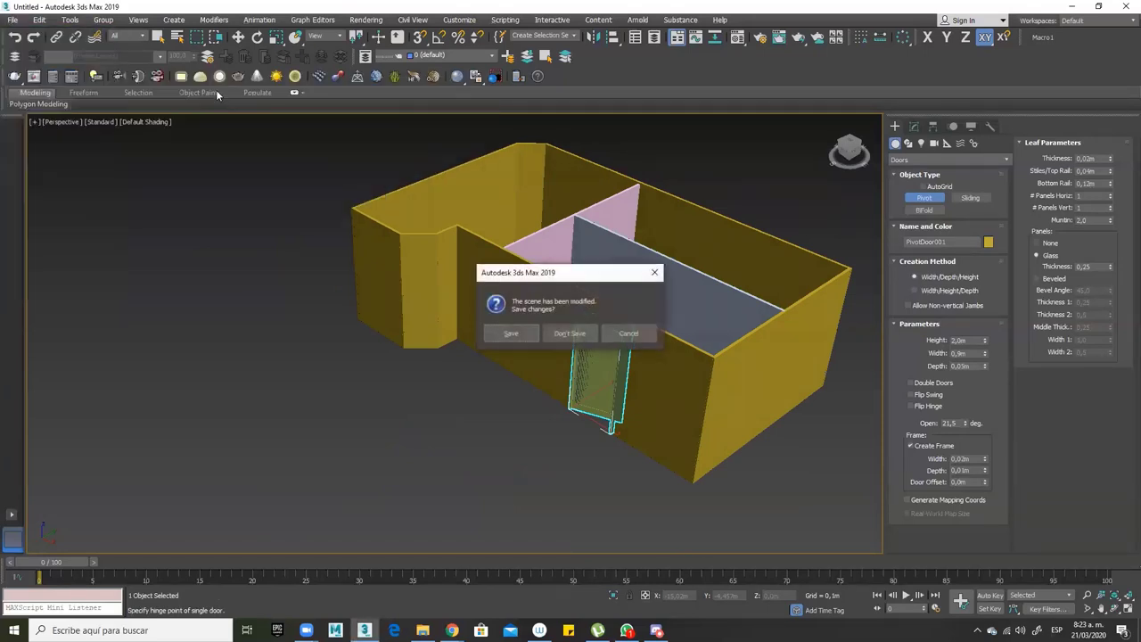
{"action": "left_click", "coordinate": [575, 333]}
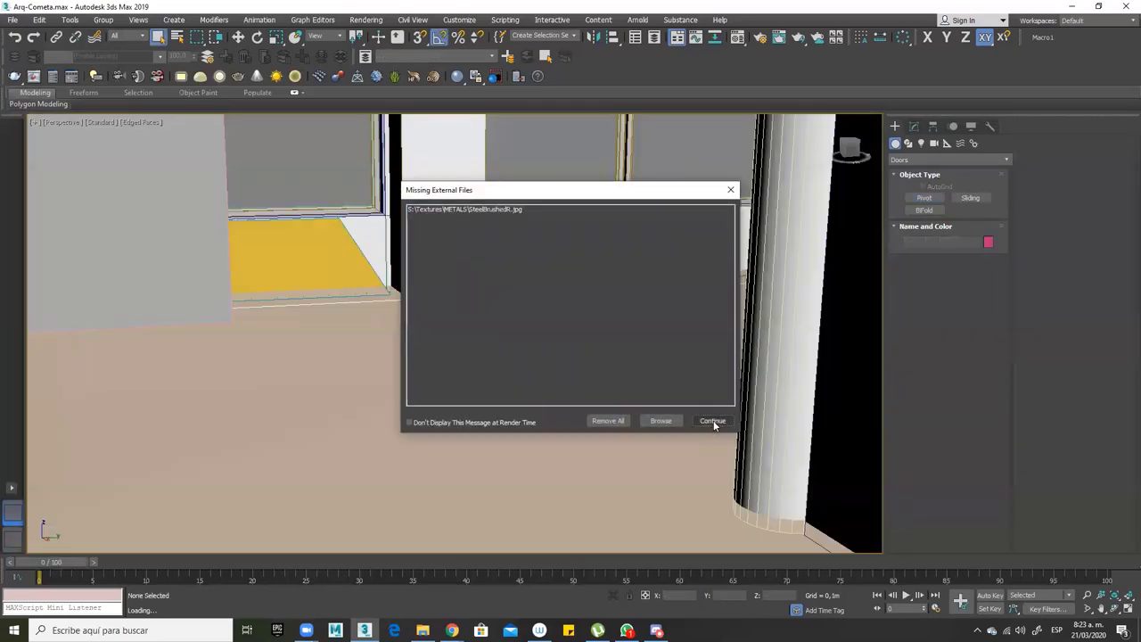
{"action": "left_click", "coordinate": [713, 422]}
Display the house scene in wireframe and examine its walls, doors, windows and roof from several angles
{"action": "scroll", "coordinate": [487, 349], "scroll_direction": "down", "scroll_amount": 10}
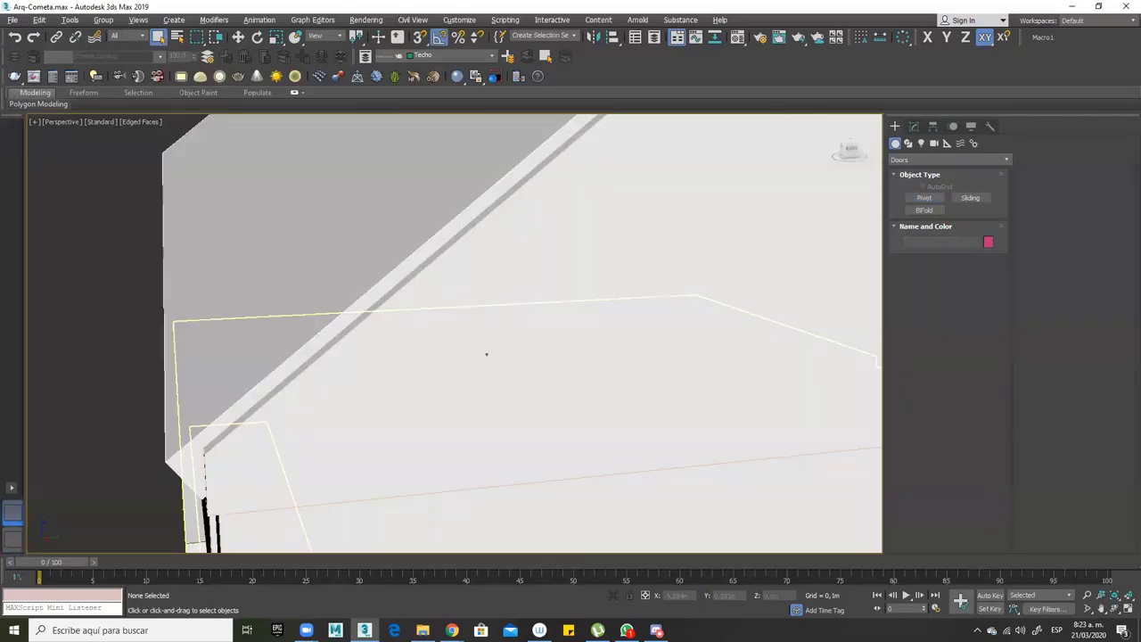
{"action": "key", "text": "F3"}
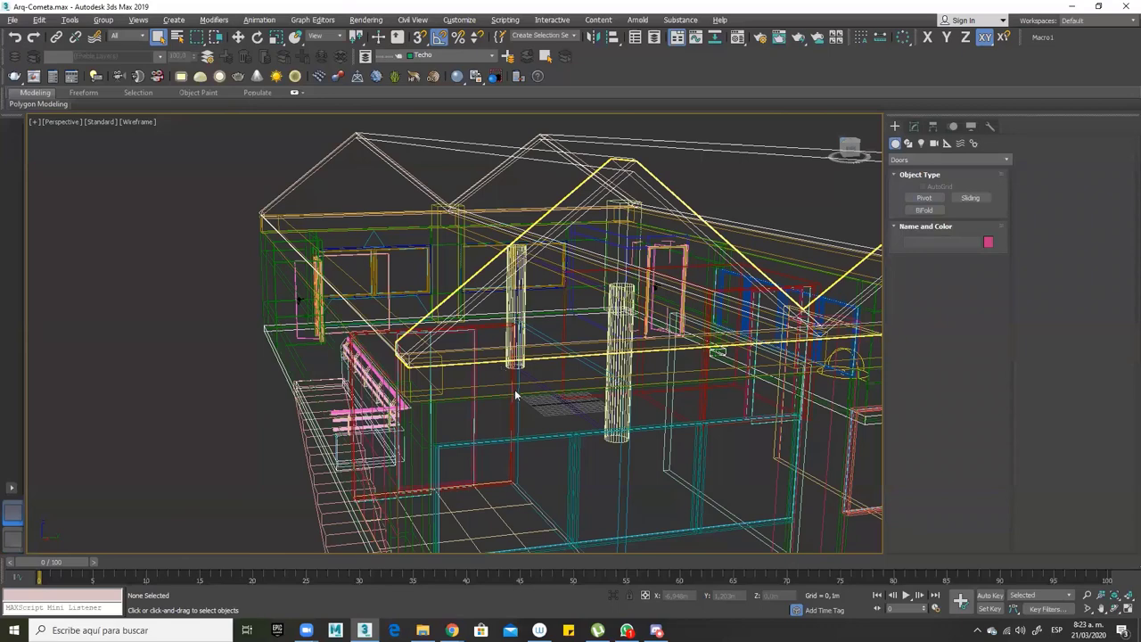
{"action": "middle_click_drag", "start_coordinate": [516, 395], "coordinate": [458, 413], "text": "alt"}
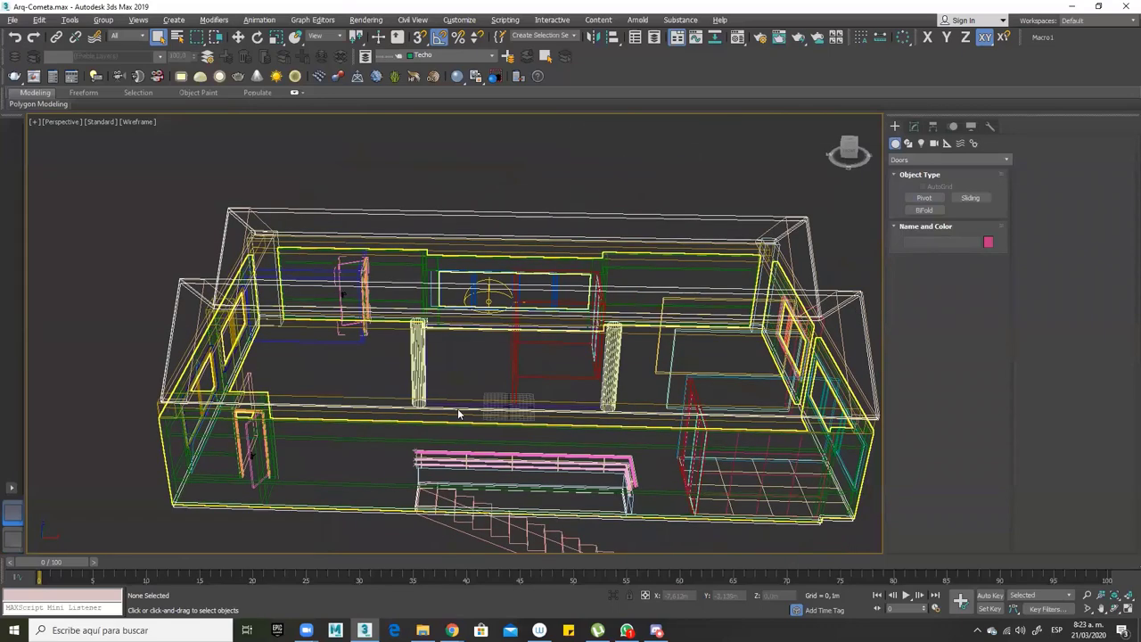
{"action": "middle_click_drag", "start_coordinate": [528, 380], "coordinate": [466, 374], "text": "alt"}
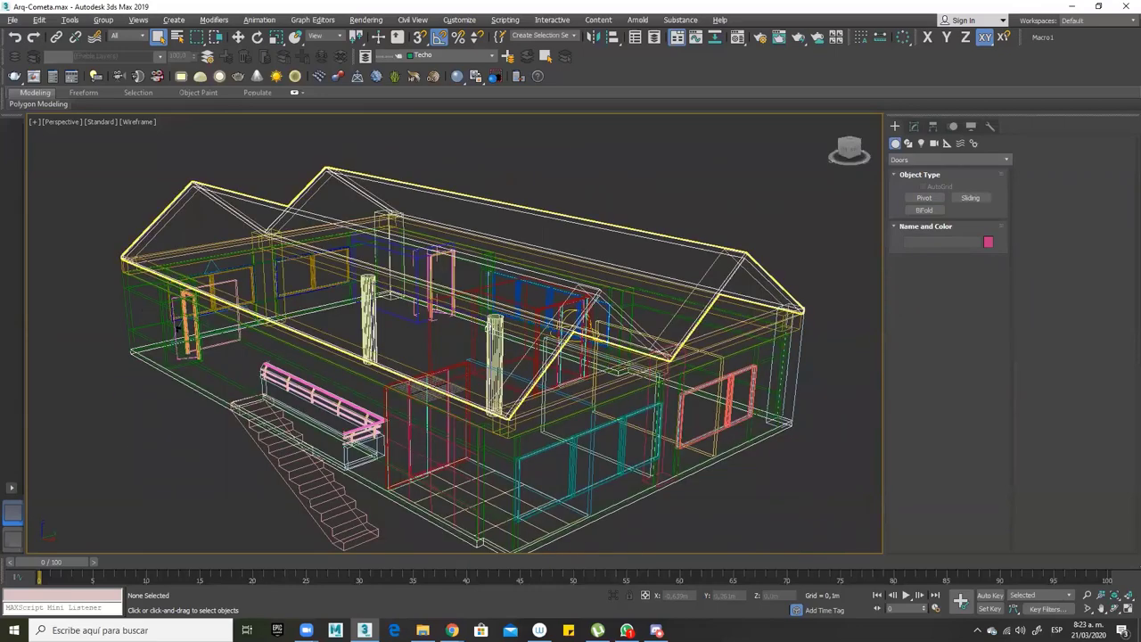
Show the light creation tools and review the available light types, including VRay and Arnold
{"action": "scroll", "coordinate": [461, 340], "scroll_direction": "up", "scroll_amount": 2}
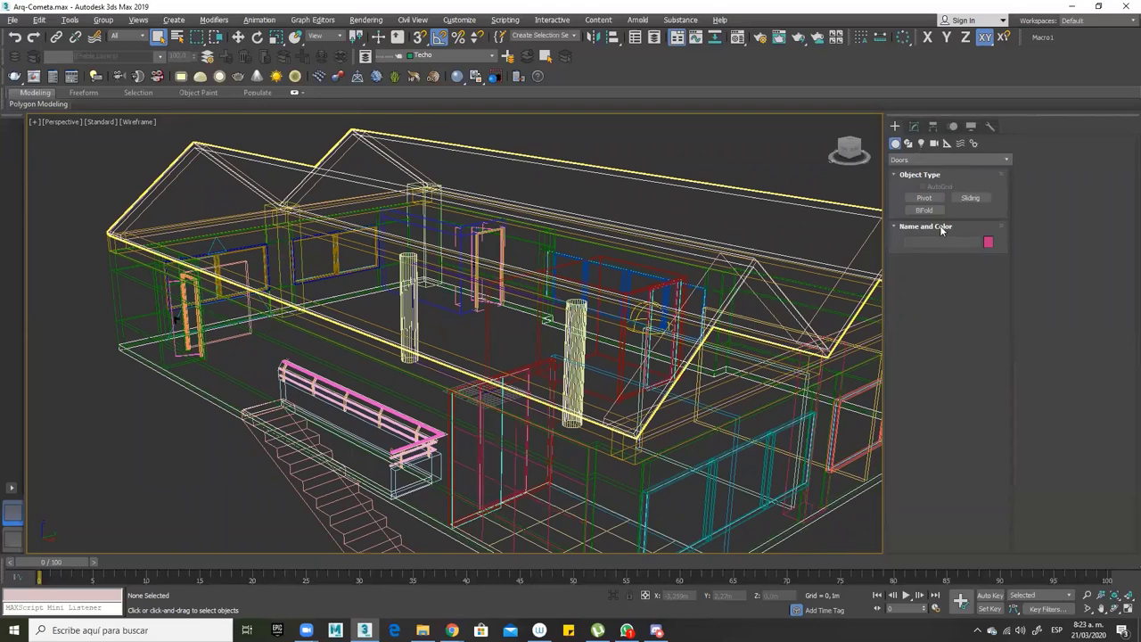
{"action": "left_click", "coordinate": [921, 142]}
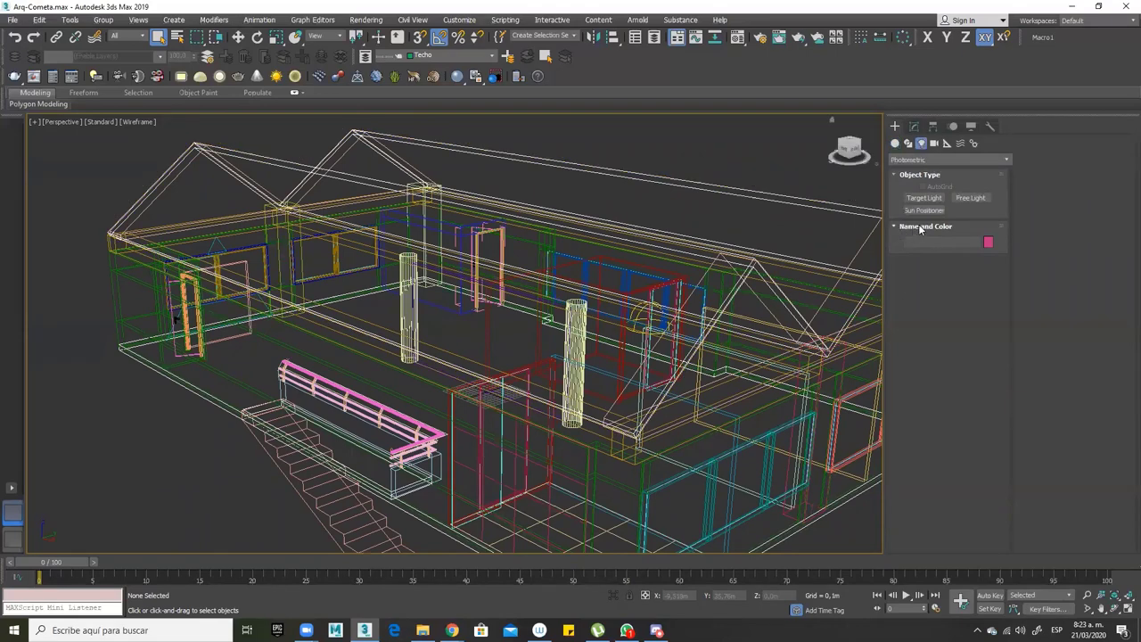
{"action": "left_click", "coordinate": [1007, 159]}
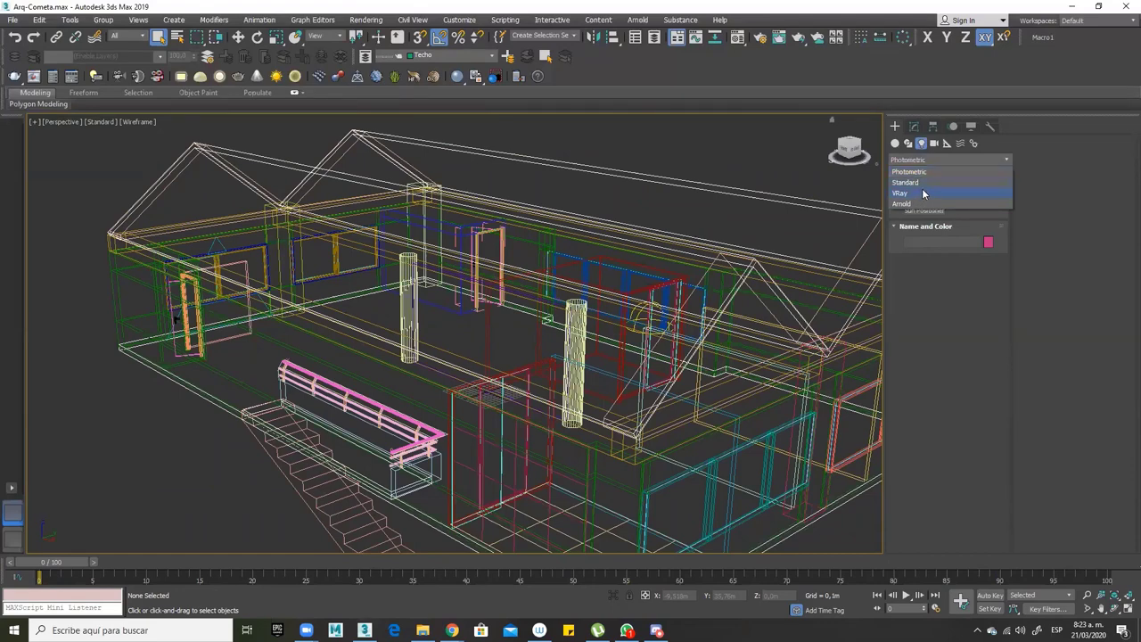
Open the render setup, position it beside the house view and expand the Assign Renderer settings
{"action": "left_click", "coordinate": [761, 46]}
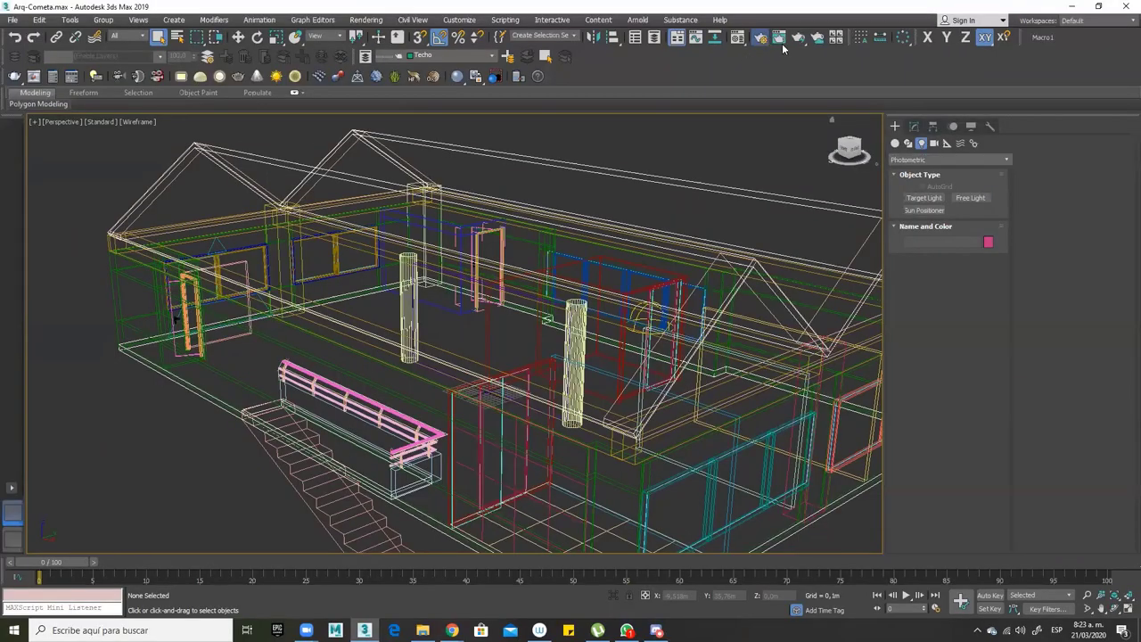
{"action": "left_click", "coordinate": [765, 37]}
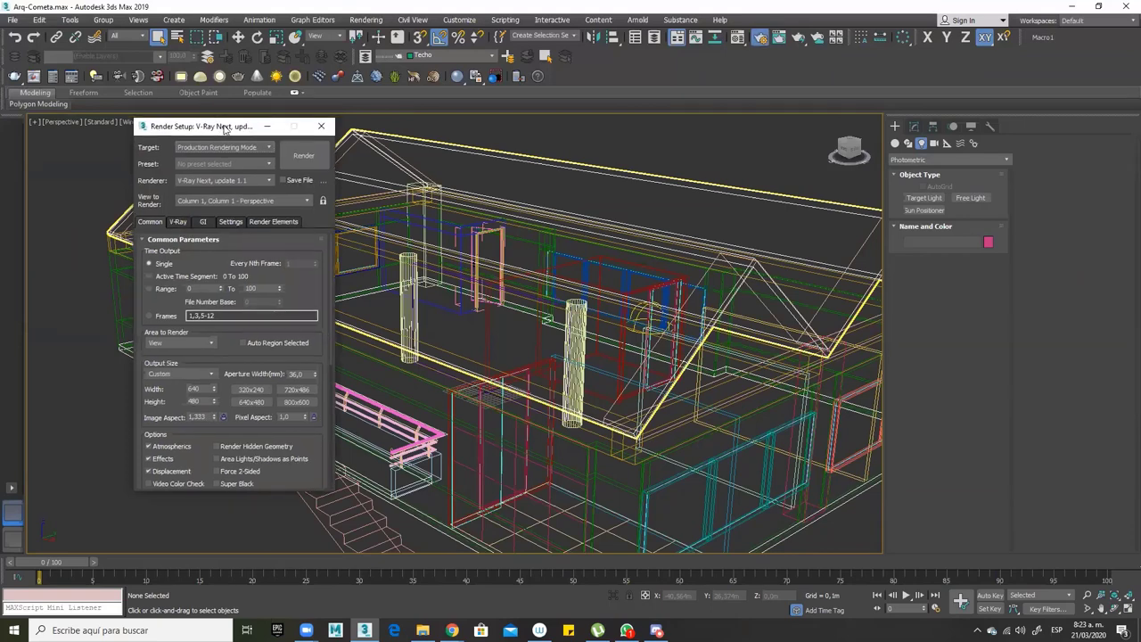
{"action": "left_click_drag", "start_coordinate": [224, 128], "coordinate": [569, 128]}
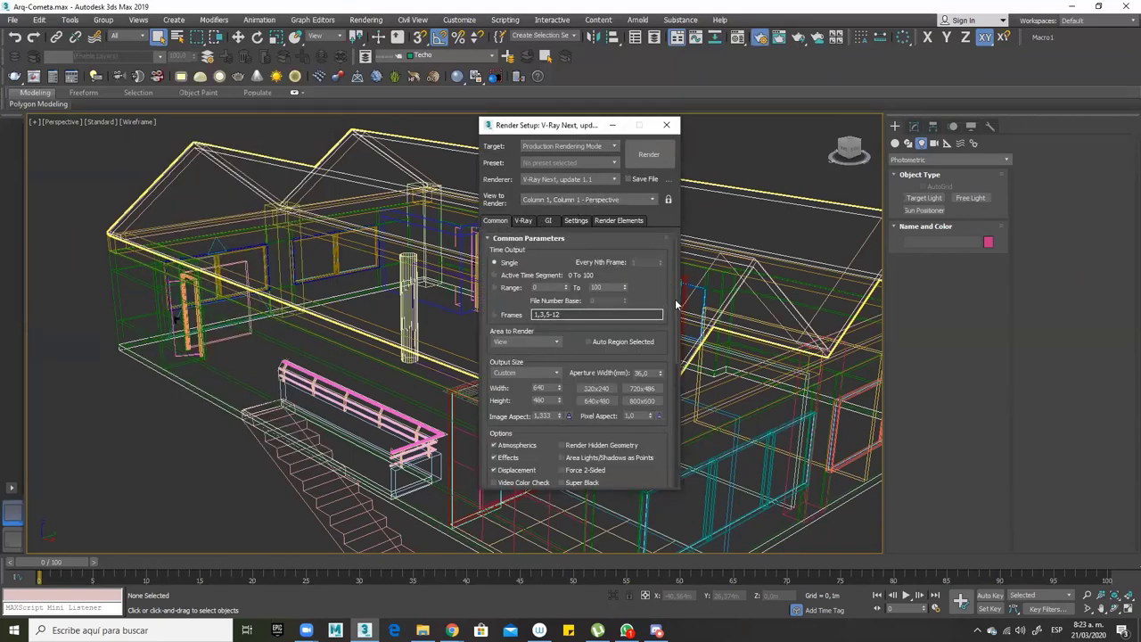
{"action": "left_click_drag", "start_coordinate": [678, 303], "coordinate": [679, 410]}
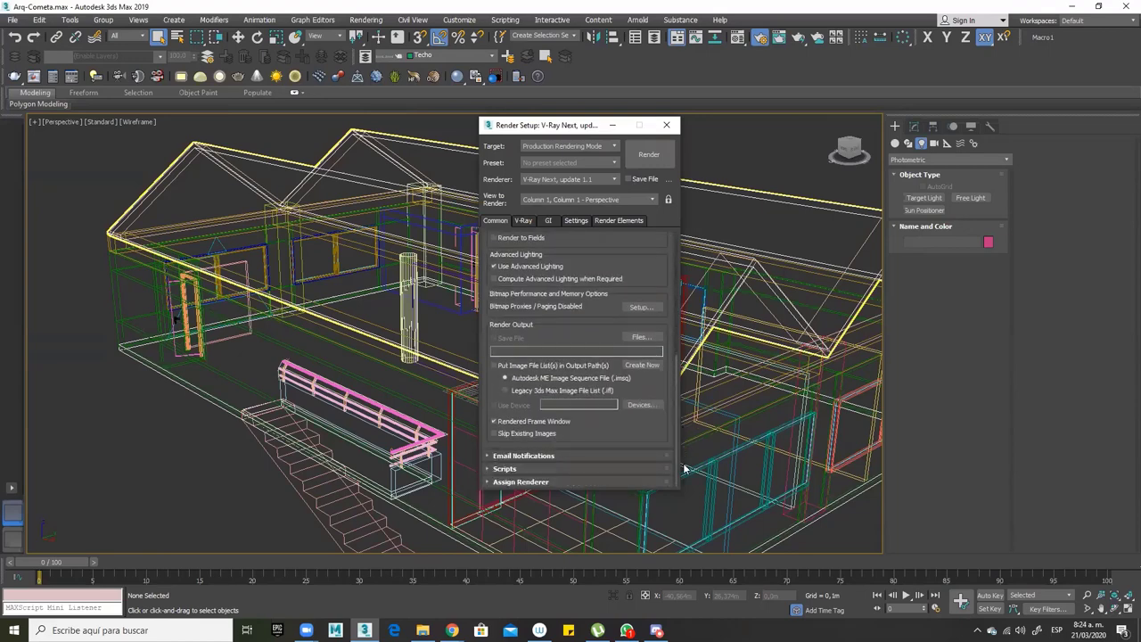
{"action": "left_click", "coordinate": [490, 482]}
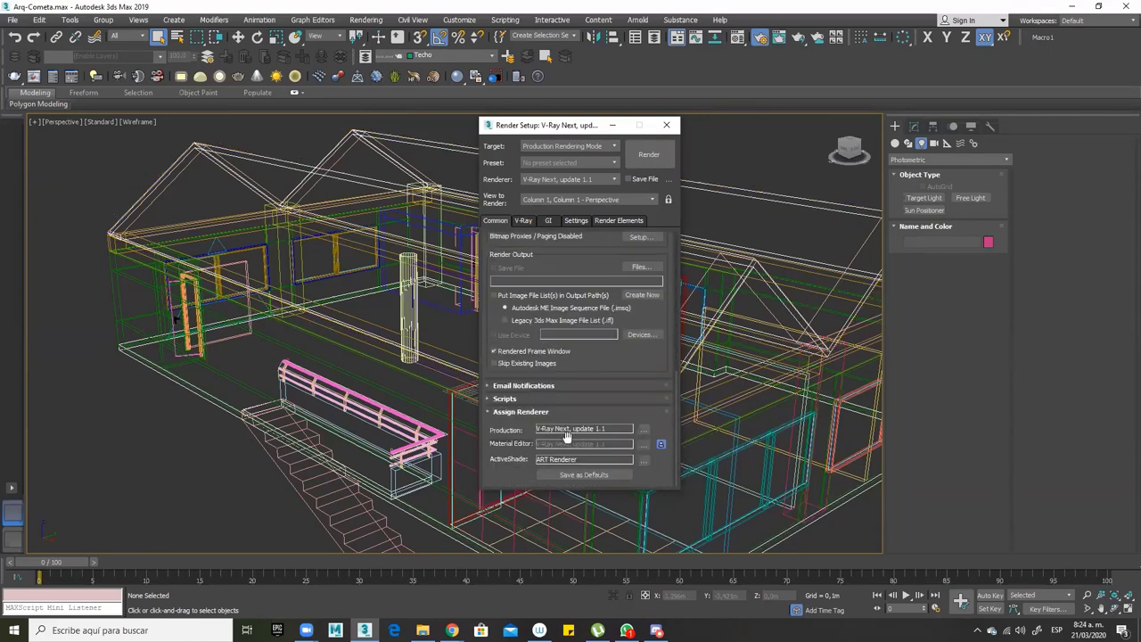
Review the available production renderers, including Arnold and V-Ray GPU Next, without changing the assigned one
{"action": "left_click", "coordinate": [644, 429]}
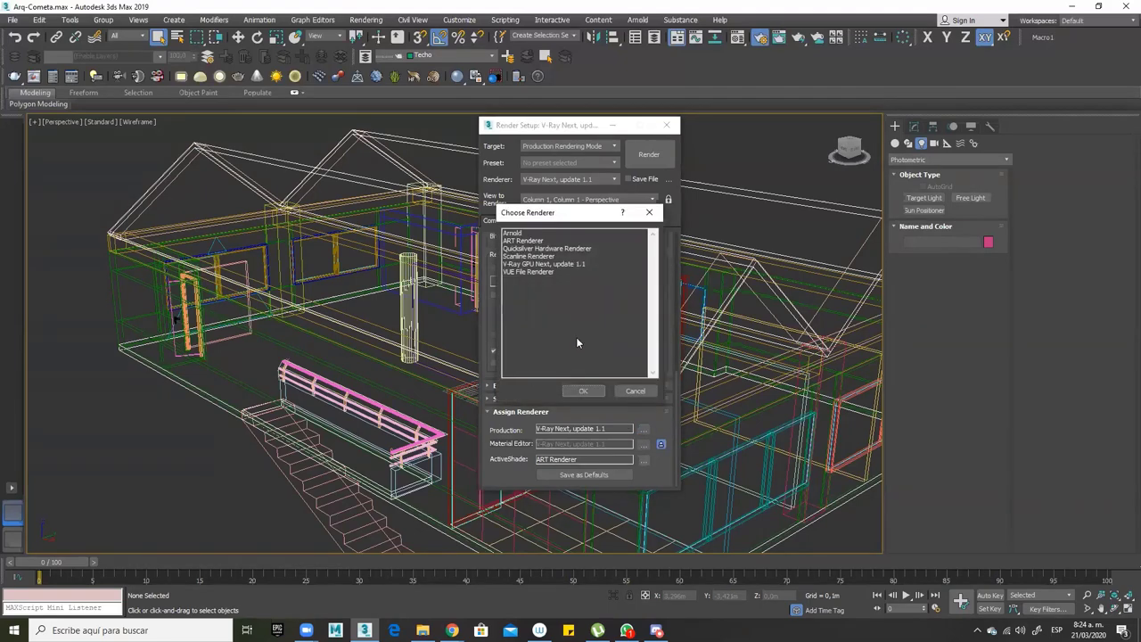
{"action": "left_click", "coordinate": [522, 265]}
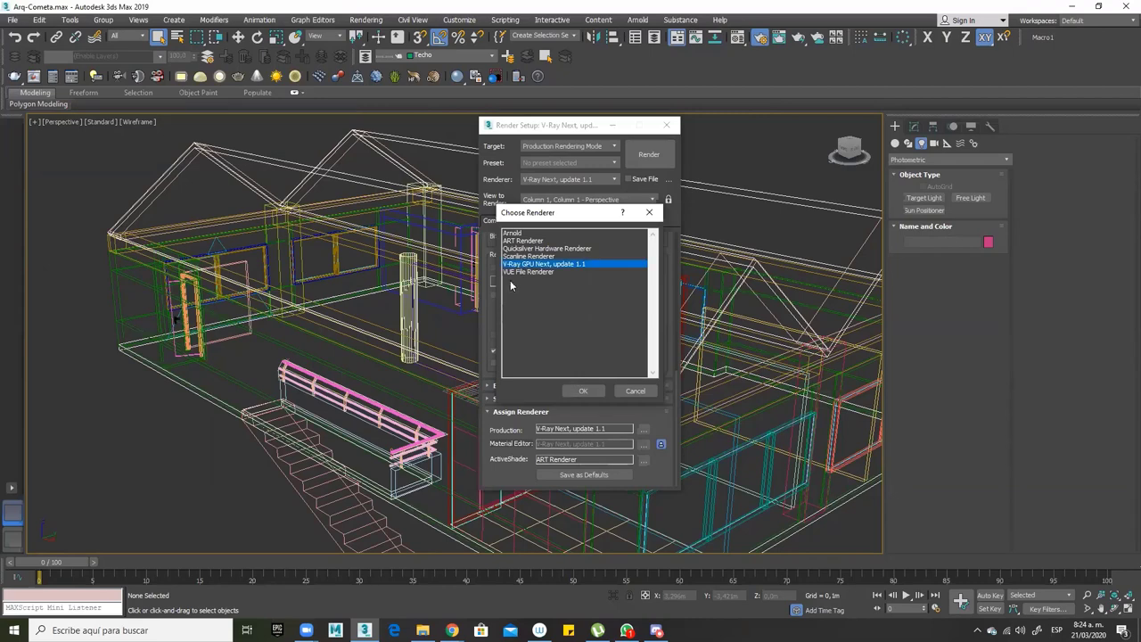
{"action": "left_click", "coordinate": [519, 234]}
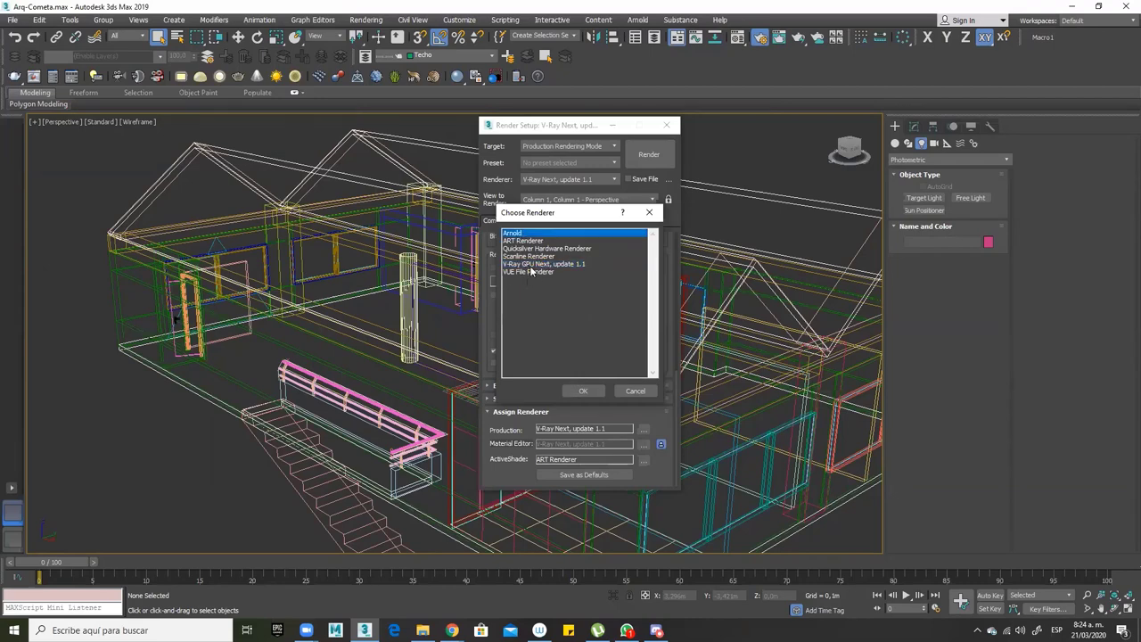
{"action": "left_click", "coordinate": [535, 265]}
{"action": "left_click", "coordinate": [635, 392]}
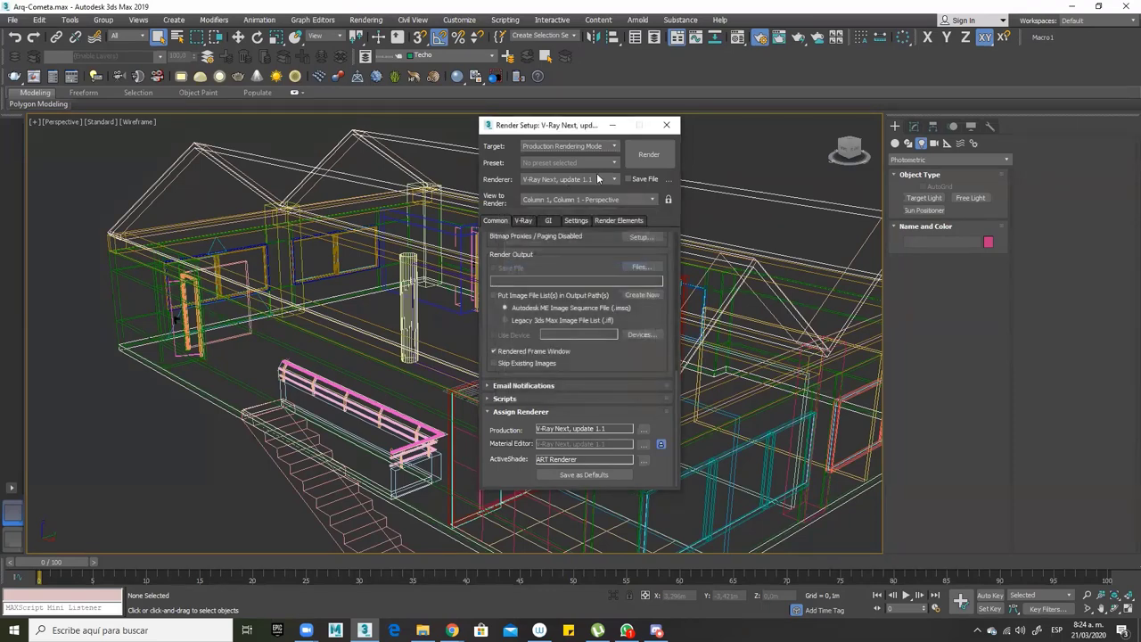
{"action": "left_click", "coordinate": [575, 181]}
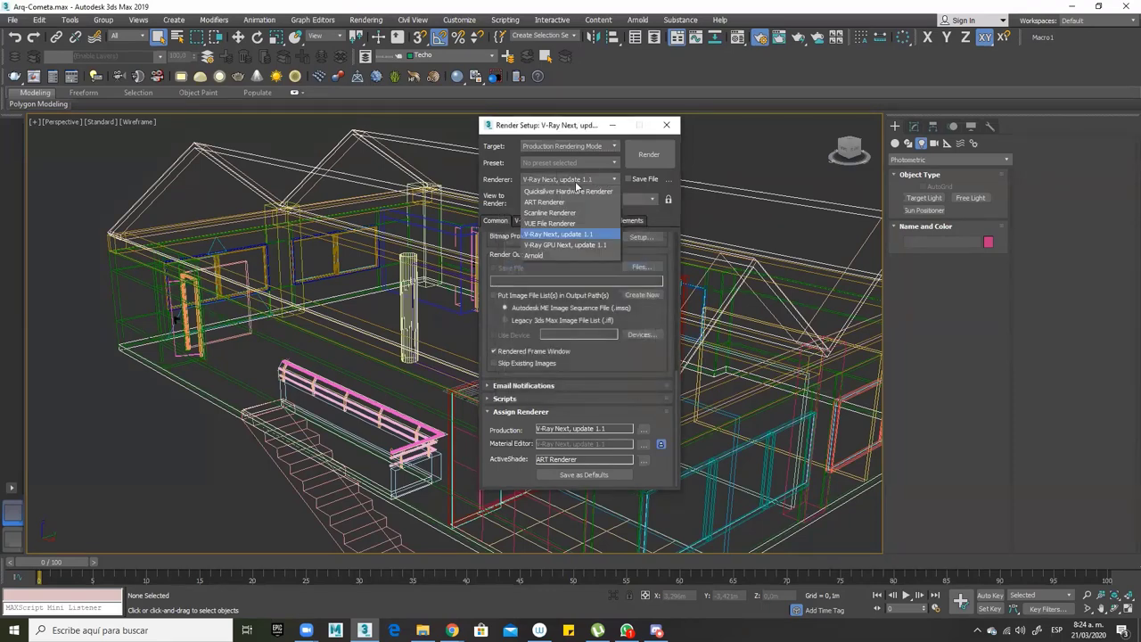
{"action": "left_click", "coordinate": [582, 134]}
Review the V-Ray image sampler, progressive sampler and IPR settings, and close the render setup
{"action": "left_click", "coordinate": [525, 220]}
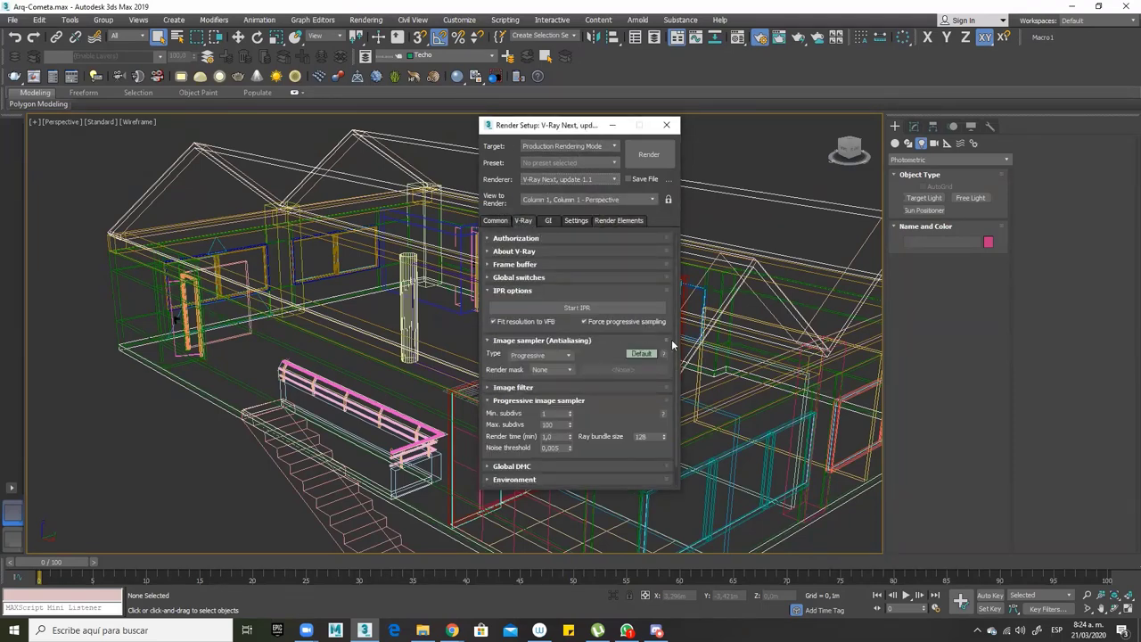
{"action": "scroll", "coordinate": [678, 345], "scroll_direction": "down", "scroll_amount": 2}
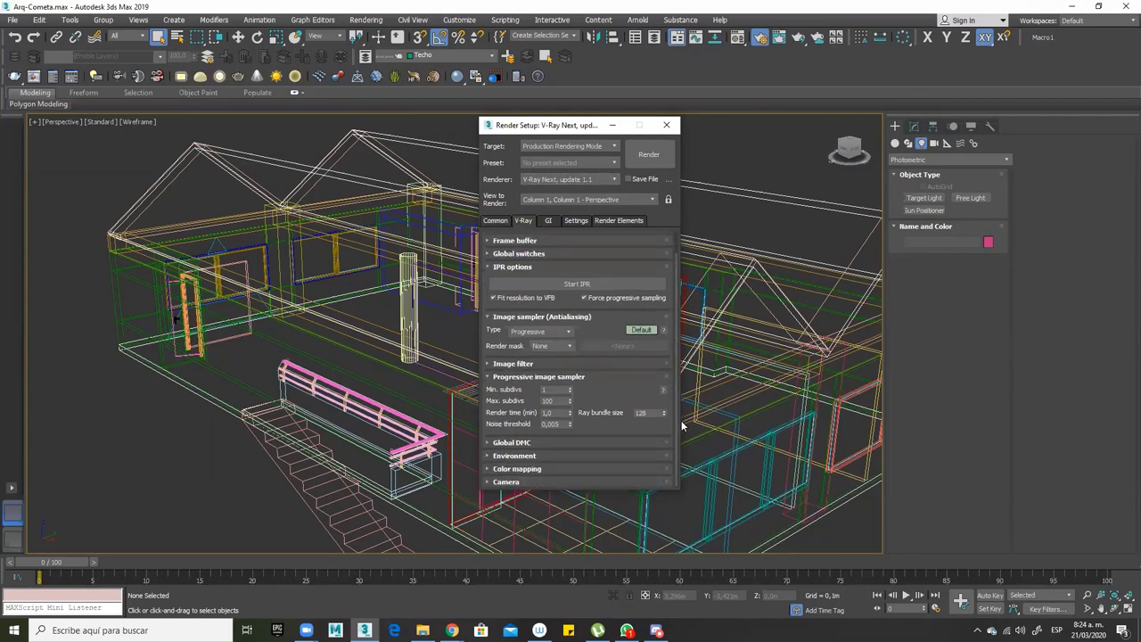
{"action": "scroll", "coordinate": [681, 339], "scroll_direction": "up", "scroll_amount": 2}
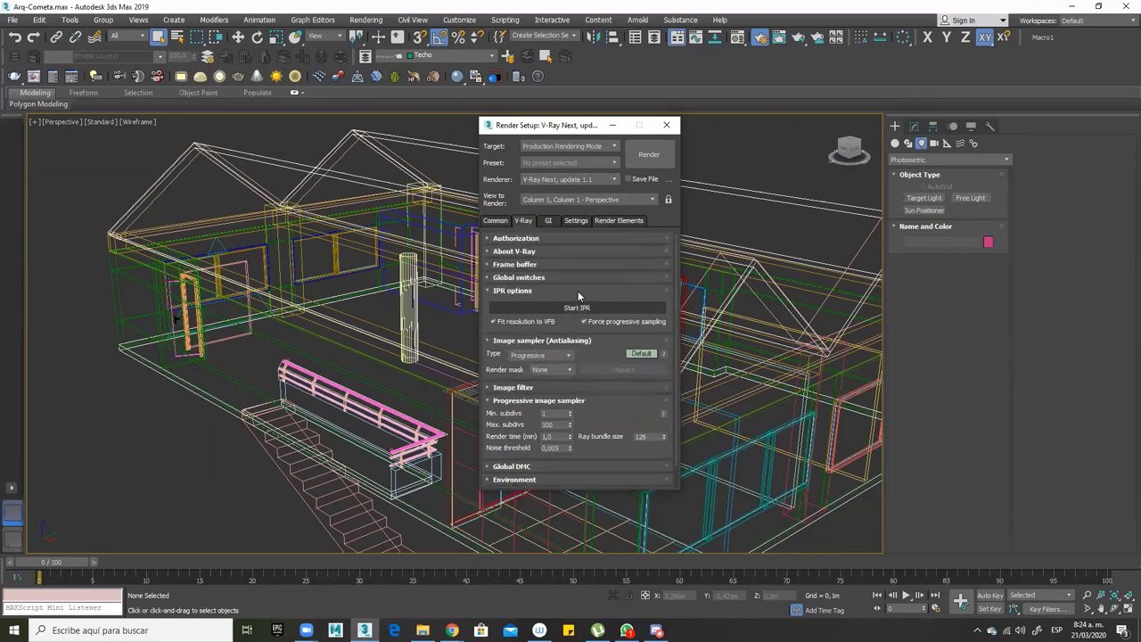
{"action": "left_click", "coordinate": [664, 127]}
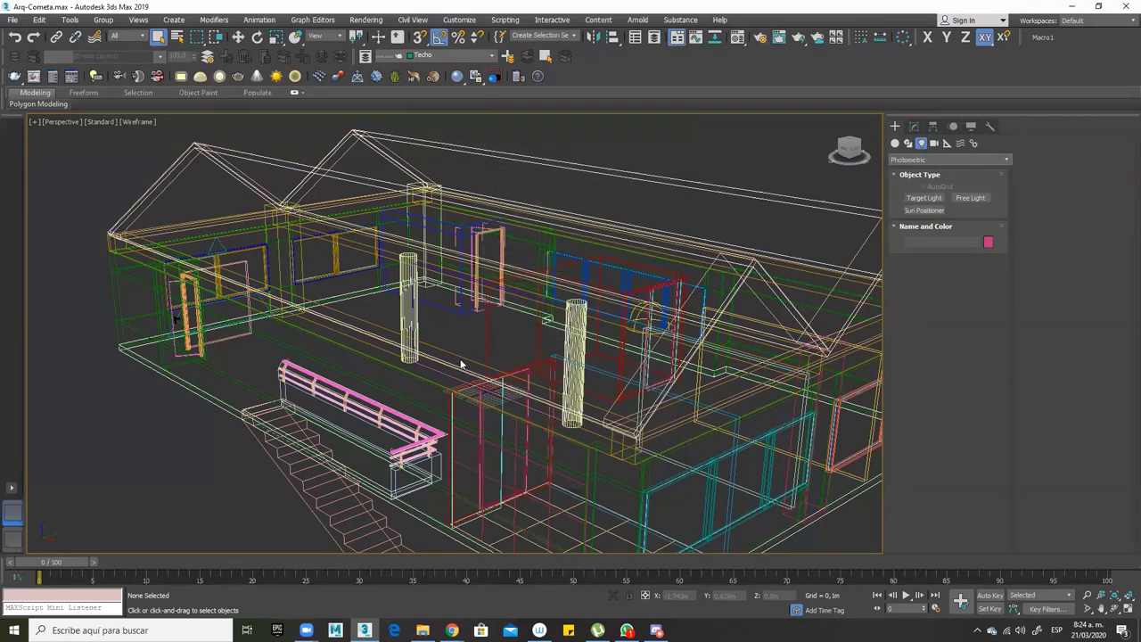
Frame an interior perspective of the house with a round column and the window wall, and render it with V-Ray
{"action": "middle_click_drag", "start_coordinate": [464, 364], "coordinate": [438, 368], "text": "alt"}
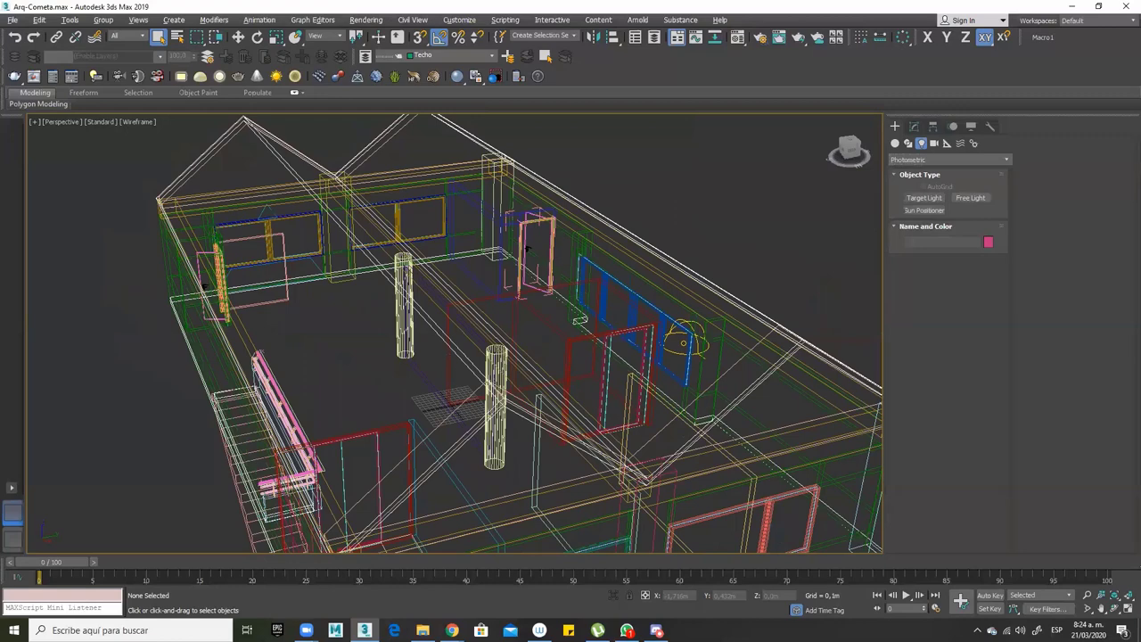
{"action": "scroll", "coordinate": [530, 248], "scroll_direction": "up", "scroll_amount": 5}
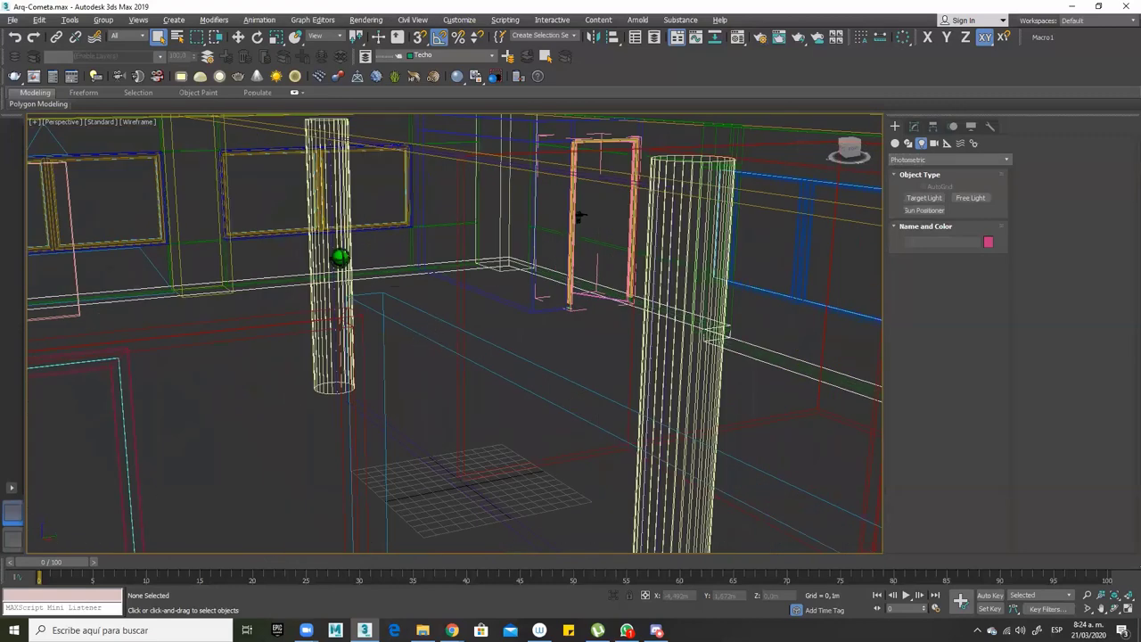
{"action": "scroll", "coordinate": [395, 391], "scroll_direction": "up", "scroll_amount": 3}
{"action": "scroll", "coordinate": [378, 386], "scroll_direction": "down", "scroll_amount": 5}
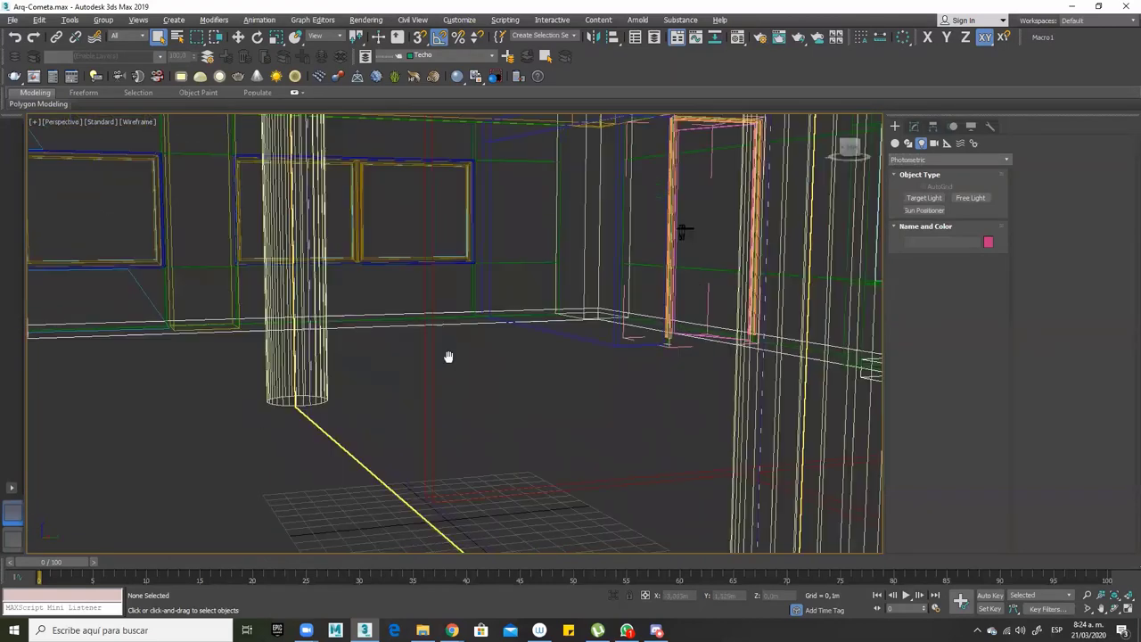
{"action": "middle_click_drag", "start_coordinate": [663, 316], "coordinate": [708, 324]}
{"action": "middle_click_drag", "start_coordinate": [673, 358], "coordinate": [725, 106]}
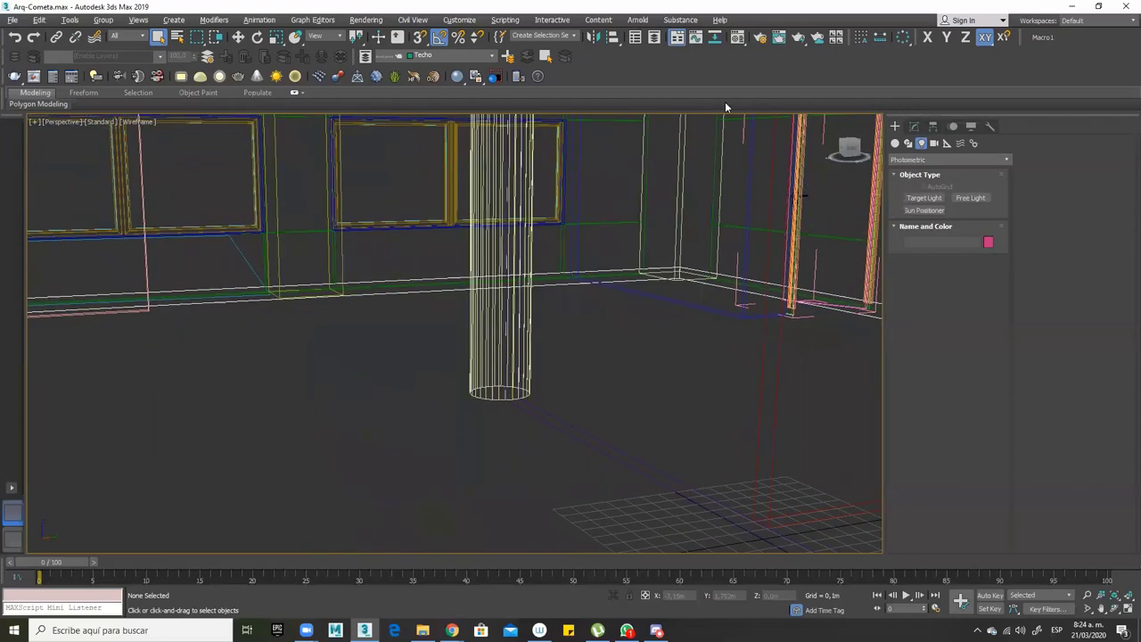
{"action": "left_click", "coordinate": [798, 37]}
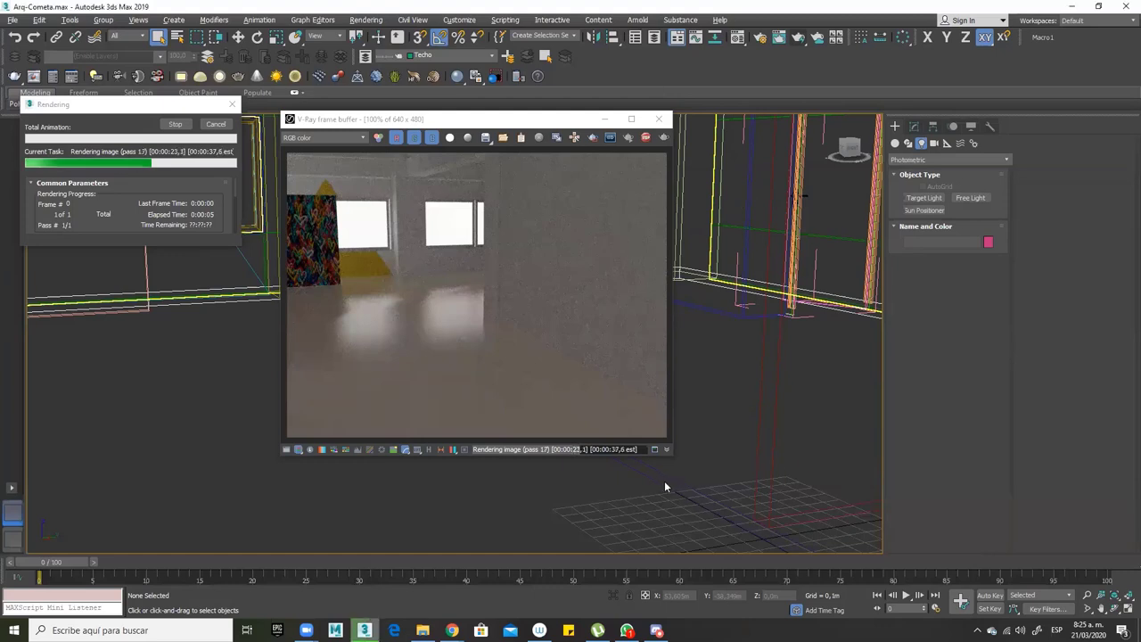
Arrange the frame buffer and progress windows side by side, examine the finished render and close it
{"action": "left_click", "coordinate": [474, 122]}
{"action": "left_click_drag", "start_coordinate": [473, 122], "coordinate": [529, 110]}
{"action": "left_click", "coordinate": [115, 117]}
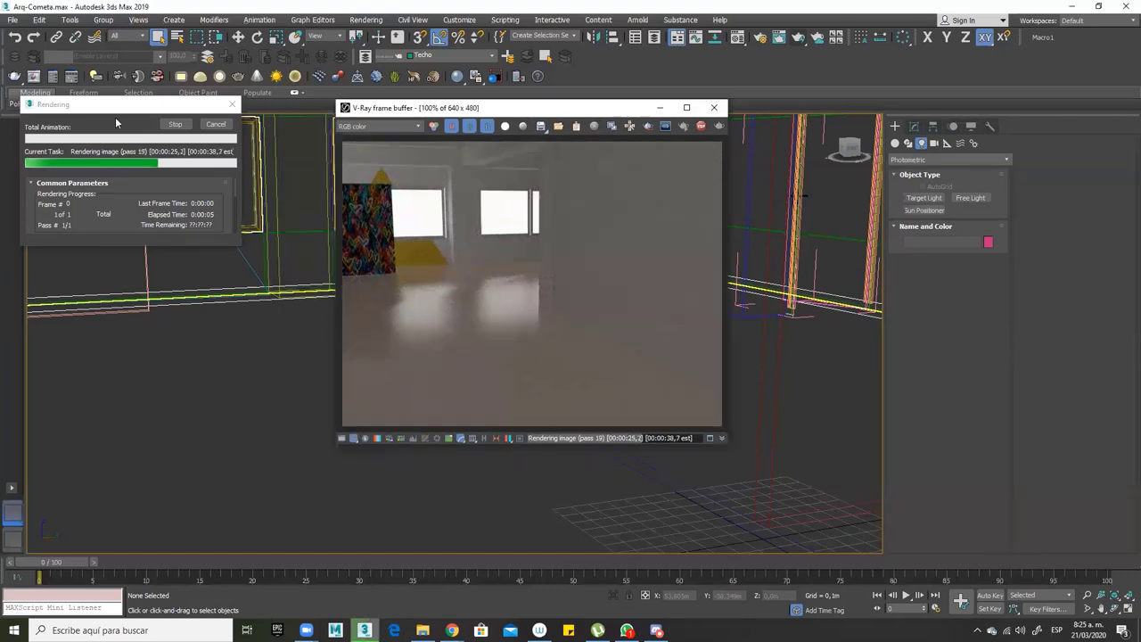
{"action": "left_click_drag", "start_coordinate": [134, 104], "coordinate": [232, 166]}
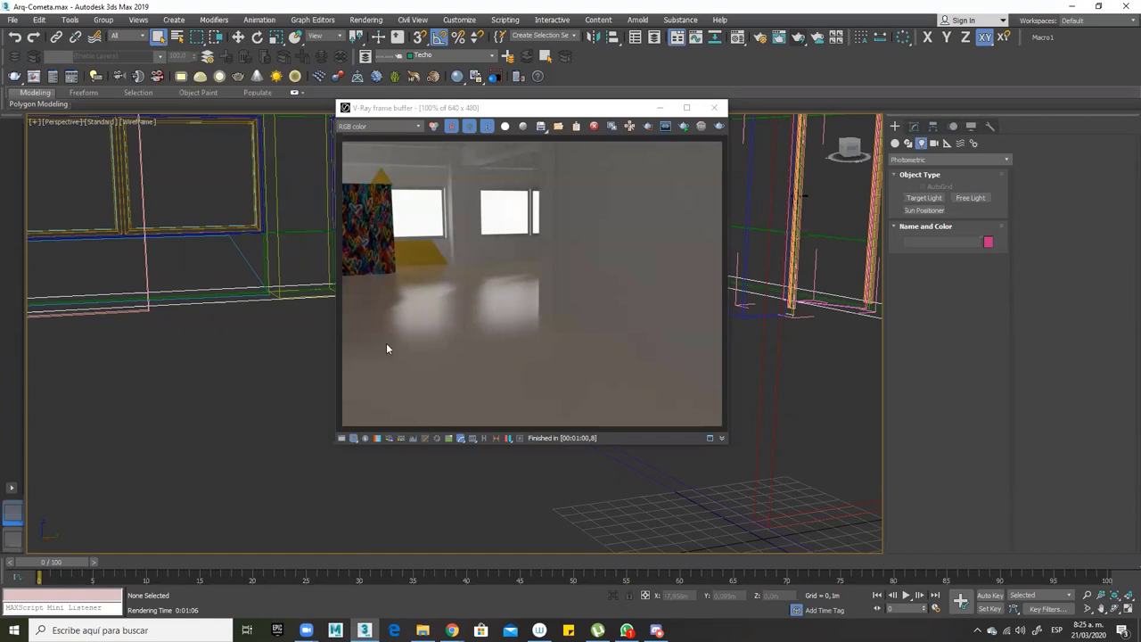
{"action": "left_click", "coordinate": [518, 143]}
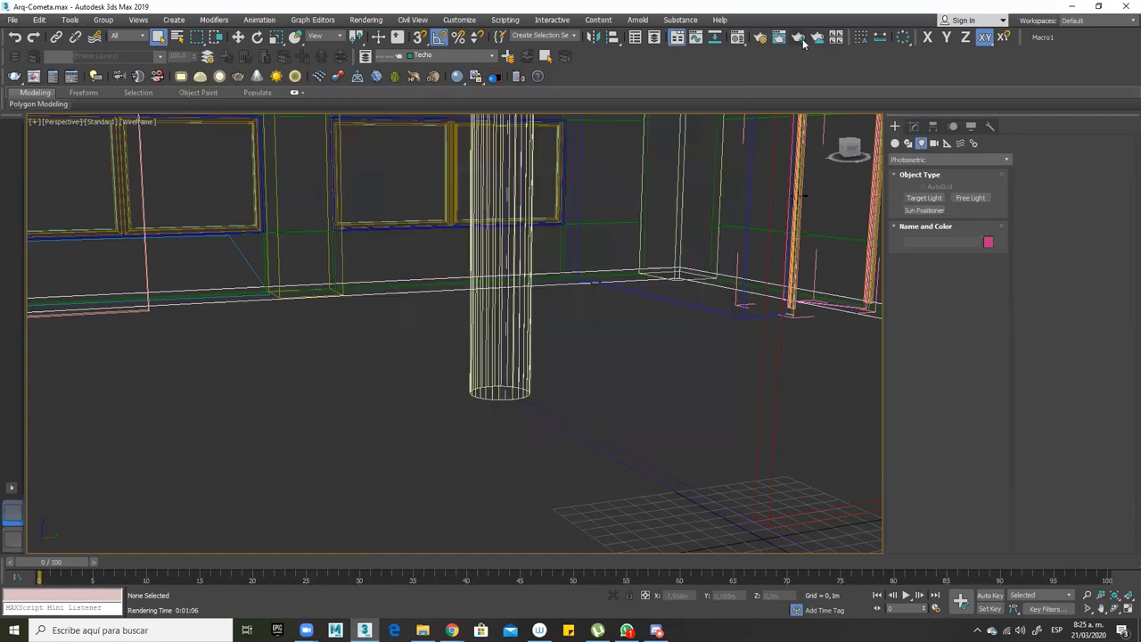
Try an ActiveShade render of the interior despite the missing map file, and close the preview and the render messages
{"action": "left_click_drag", "start_coordinate": [799, 38], "coordinate": [801, 96]}
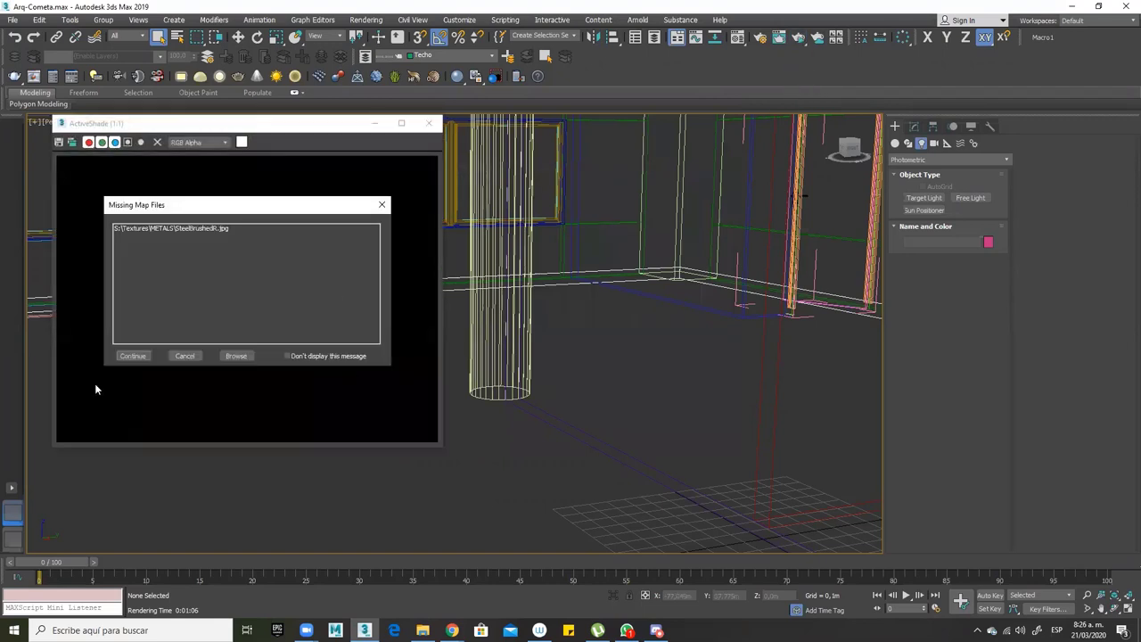
{"action": "left_click", "coordinate": [134, 357]}
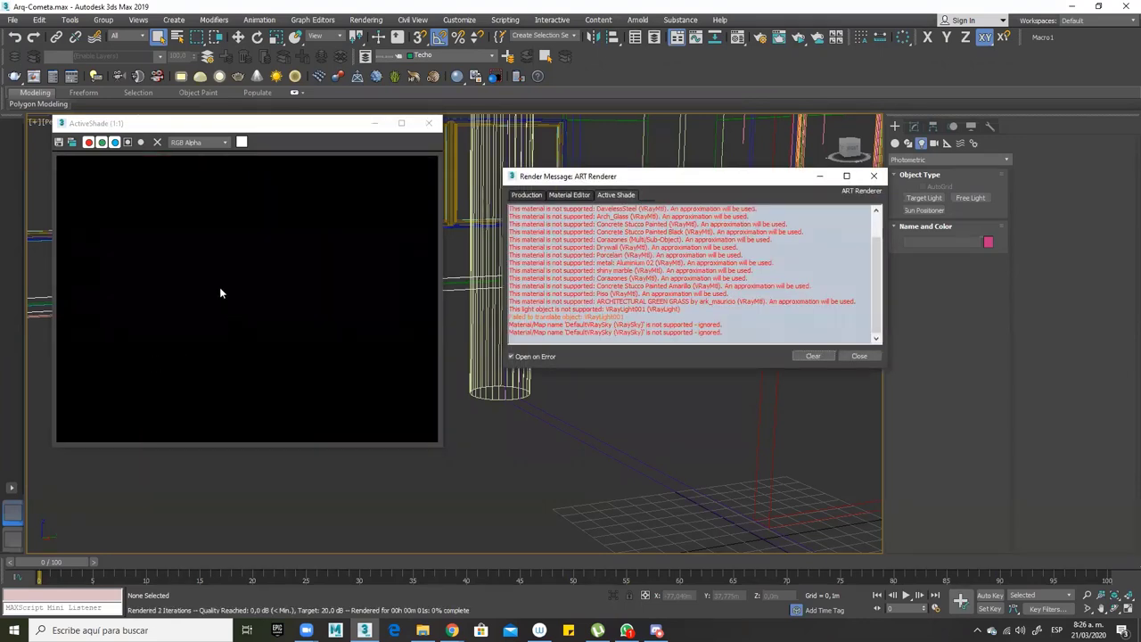
{"action": "left_click", "coordinate": [428, 122]}
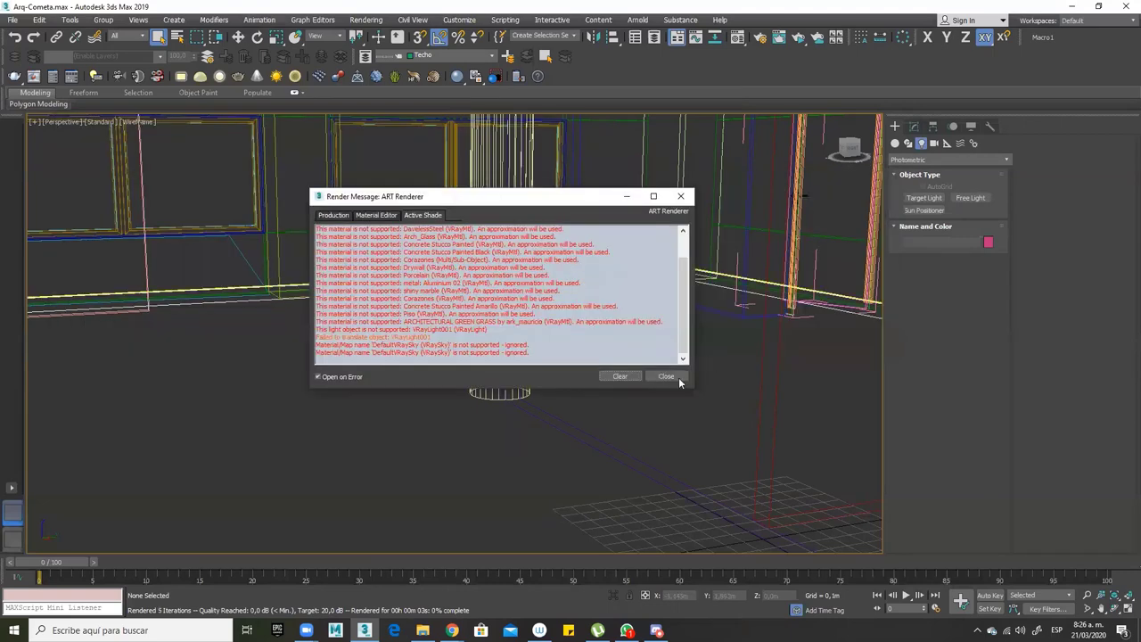
{"action": "left_click", "coordinate": [669, 378]}
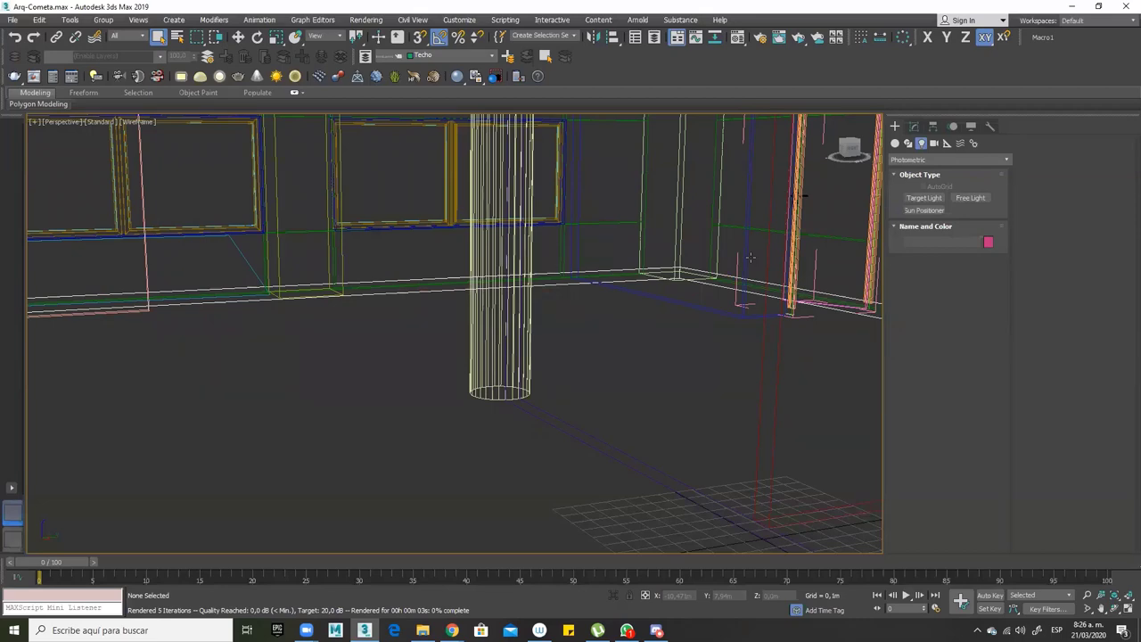
Select one of the round columns and examine the house wireframe from both ends and the stair side
{"action": "scroll", "coordinate": [589, 340], "scroll_direction": "down", "scroll_amount": 3}
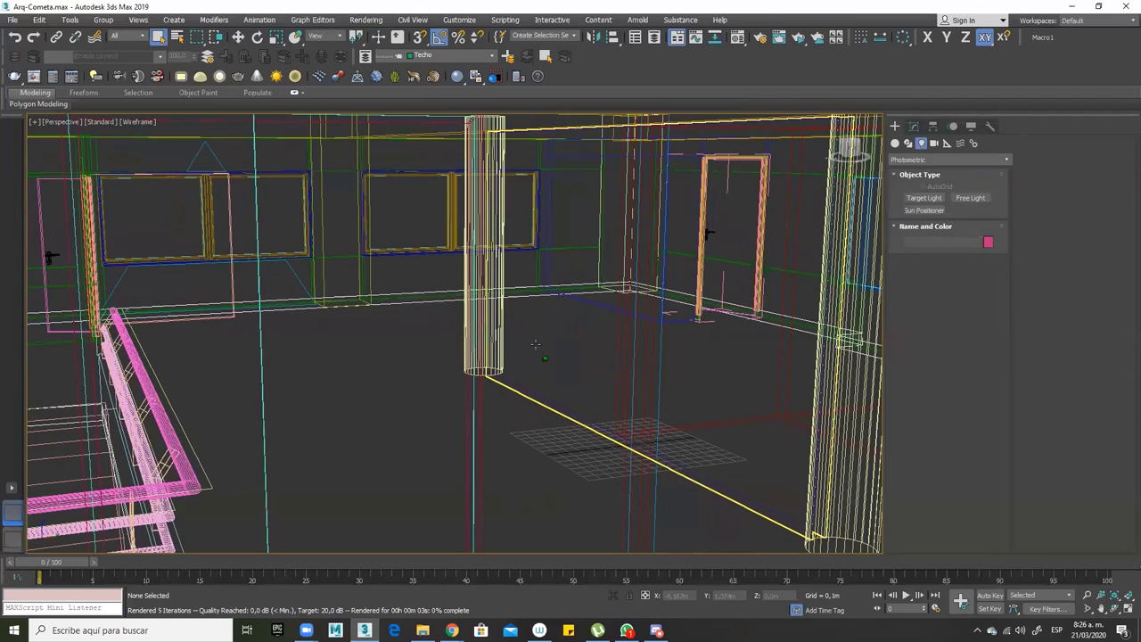
{"action": "key", "text": "z"}
{"action": "scroll", "coordinate": [249, 297], "scroll_direction": "up", "scroll_amount": 2}
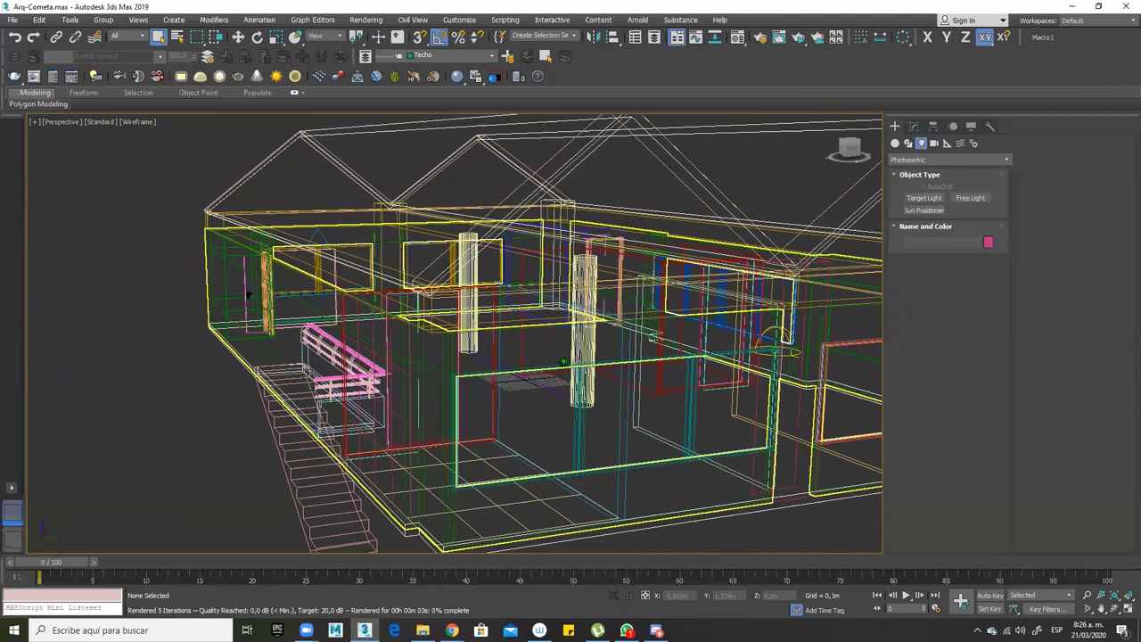
{"action": "scroll", "coordinate": [560, 382], "scroll_direction": "down", "scroll_amount": 3}
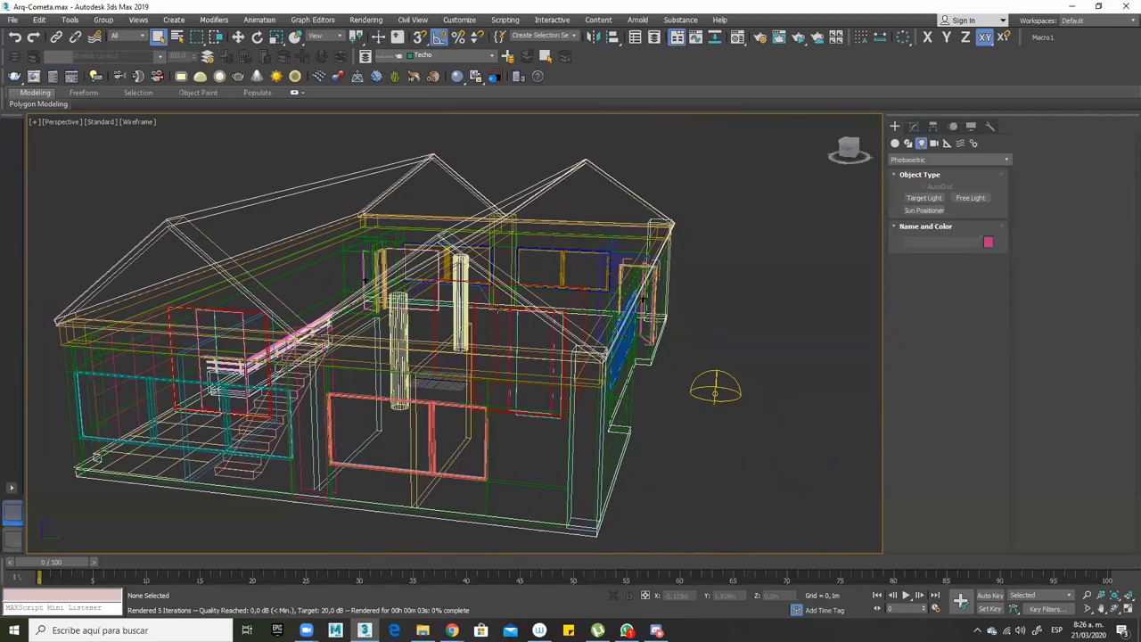
{"action": "middle_click_drag", "start_coordinate": [492, 298], "coordinate": [498, 359], "text": "alt"}
{"action": "left_click", "coordinate": [489, 330]}
{"action": "middle_click_drag", "start_coordinate": [627, 361], "coordinate": [515, 382], "text": "alt"}
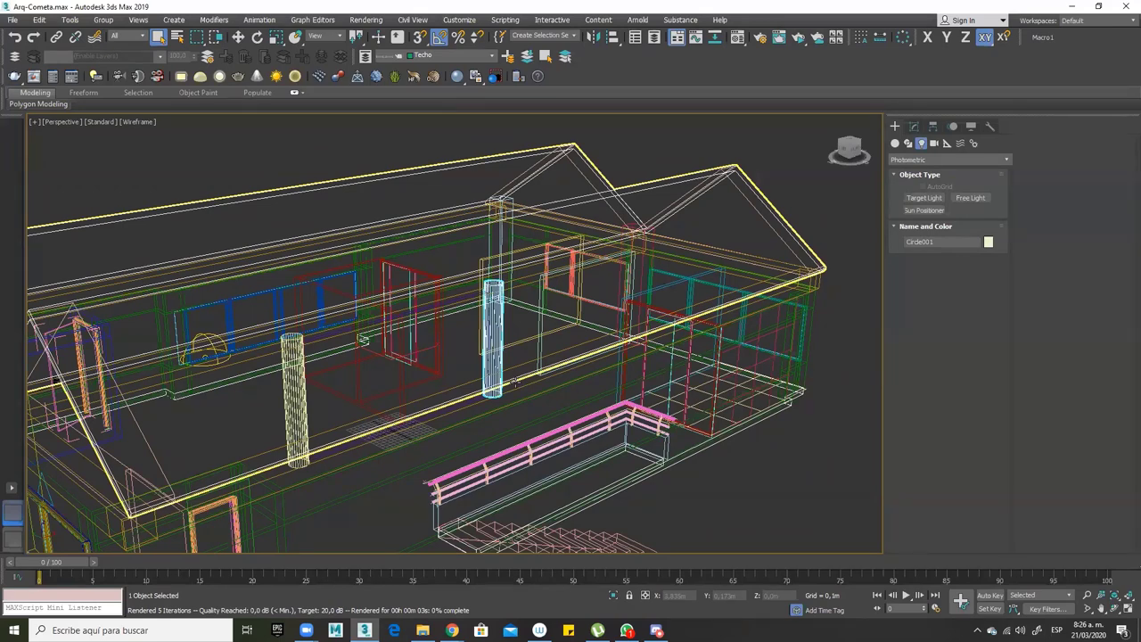
{"action": "left_click", "coordinate": [514, 381]}
{"action": "middle_click_drag", "start_coordinate": [514, 381], "coordinate": [413, 408], "text": "alt"}
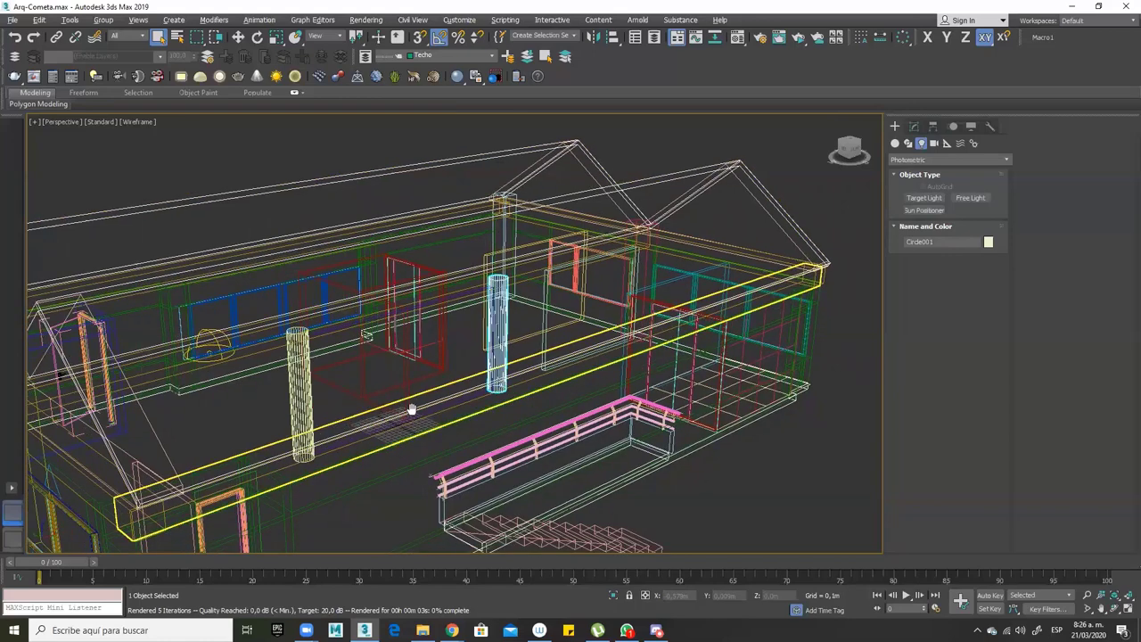
{"action": "middle_click_drag", "start_coordinate": [502, 360], "coordinate": [425, 419], "text": "alt"}
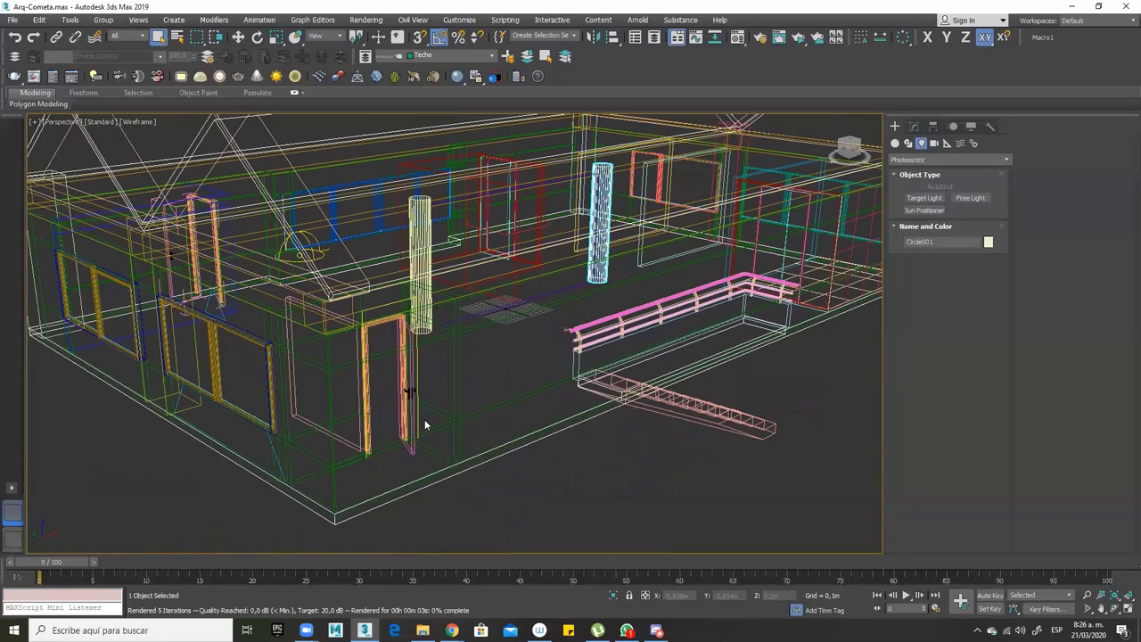
{"action": "left_click", "coordinate": [425, 409]}
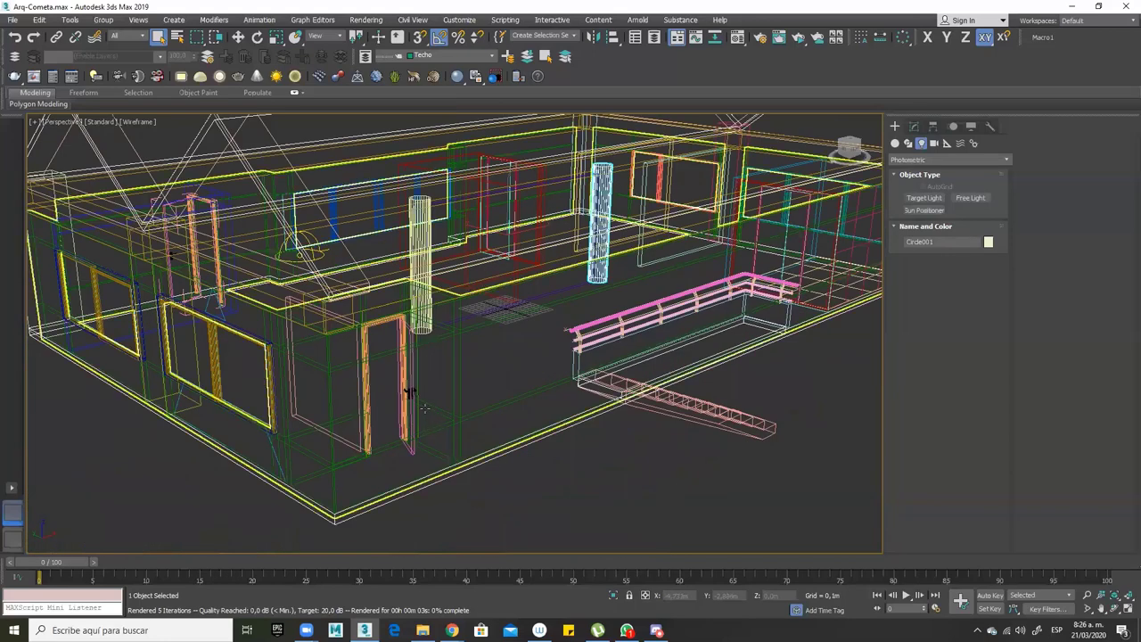
{"action": "left_click", "coordinate": [425, 400]}
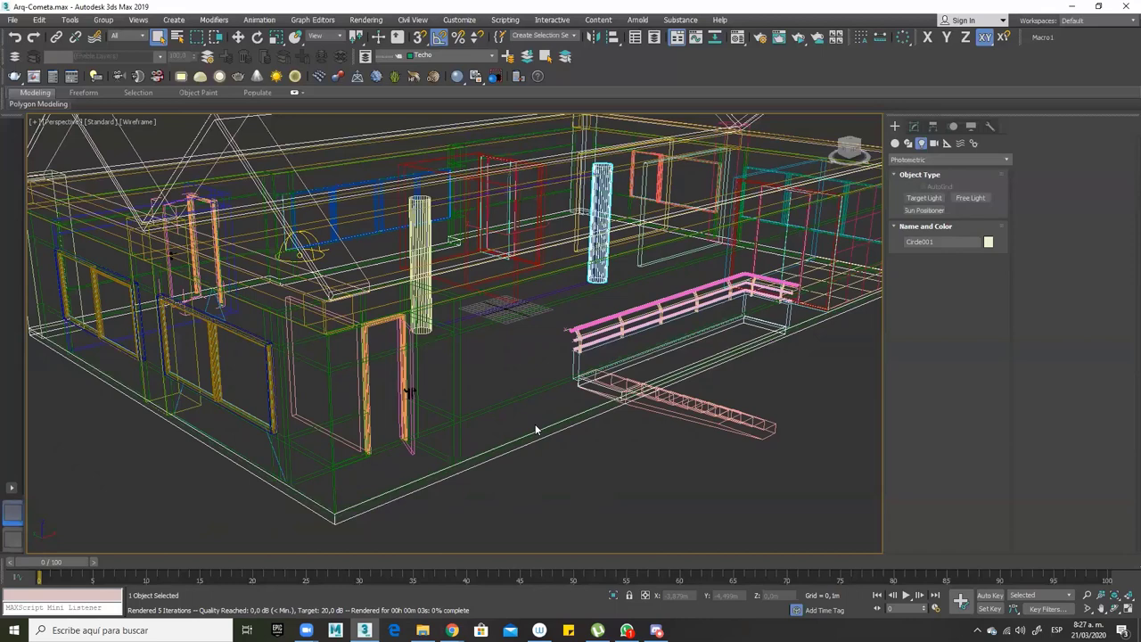
Capture the whole screen, including the meeting participants window, and save it as the JPEG file herramientasDig.IV
{"action": "key", "text": "Print"}
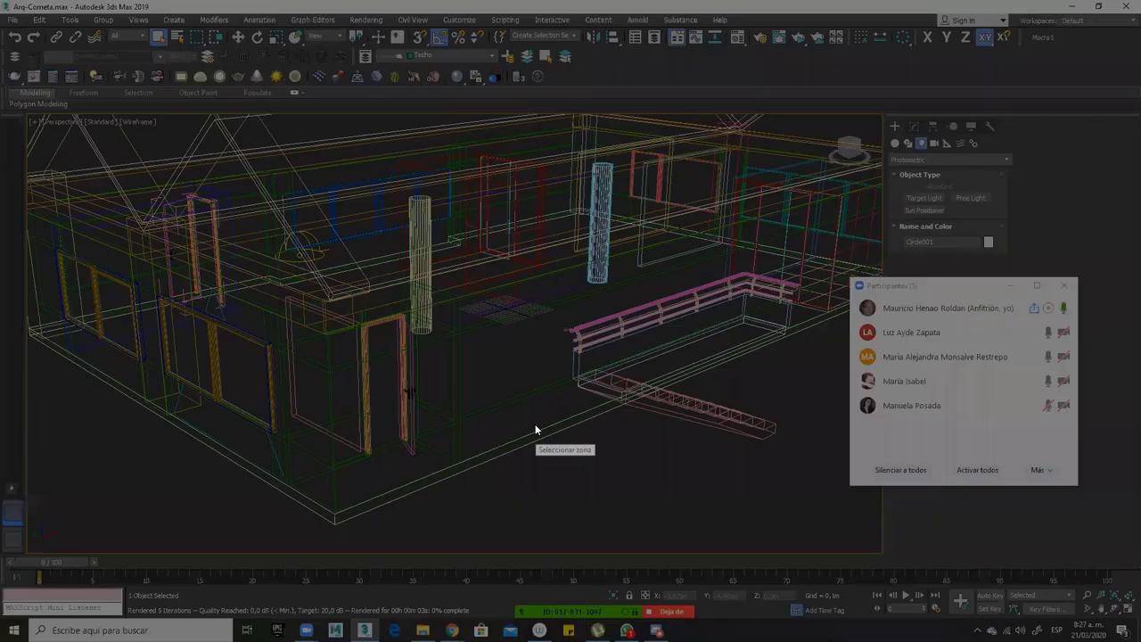
{"action": "left_click_drag", "start_coordinate": [2, 4], "coordinate": [1140, 641]}
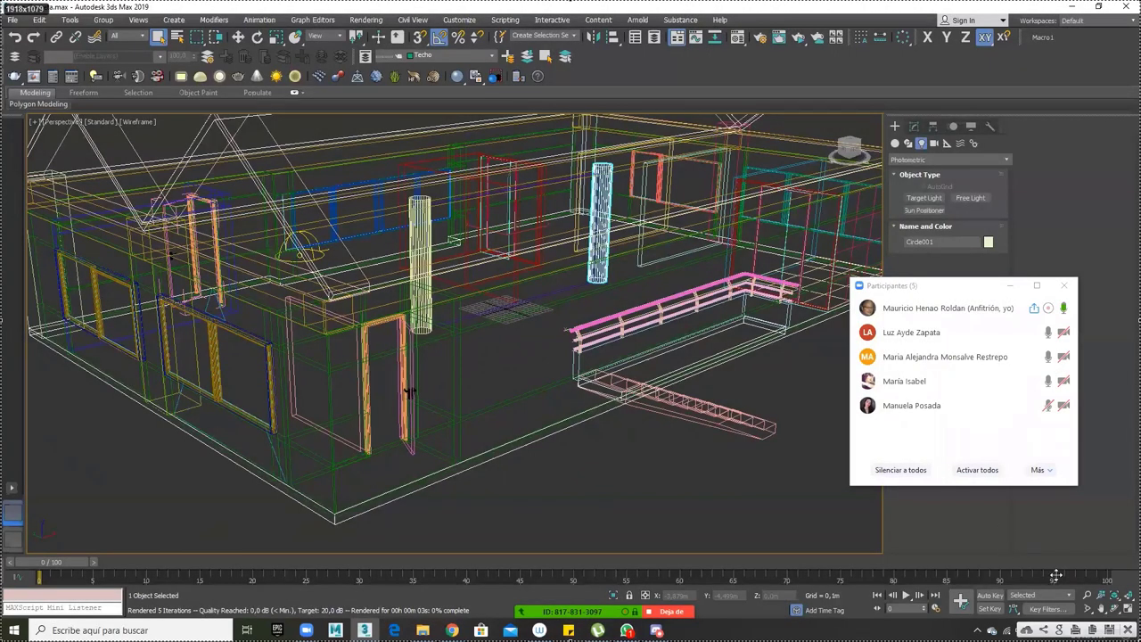
{"action": "left_click", "coordinate": [1107, 627]}
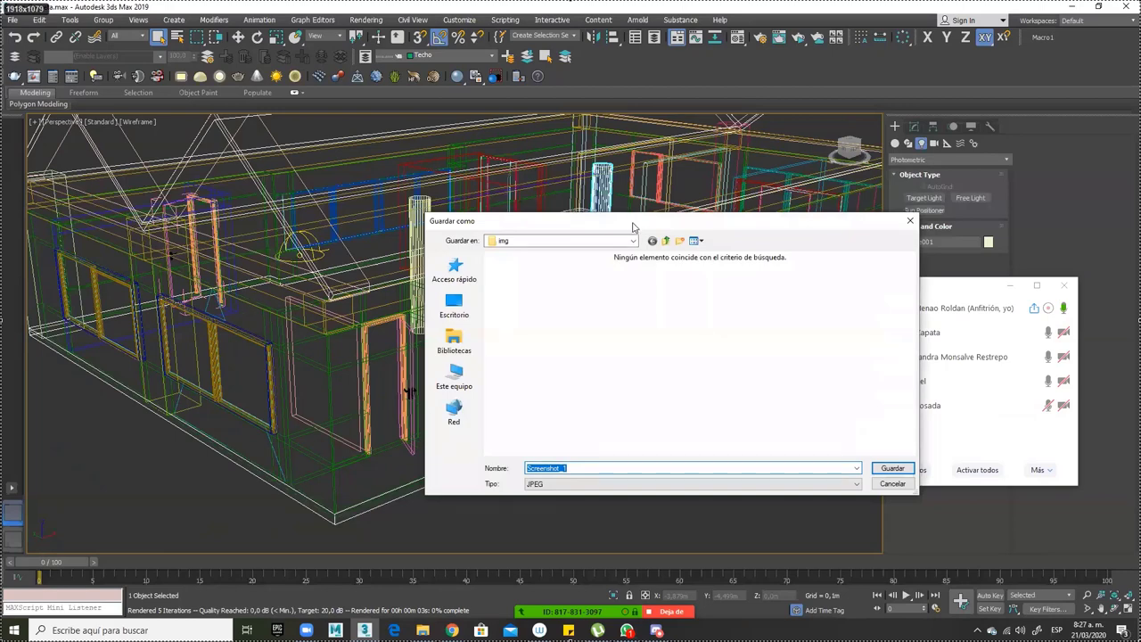
{"action": "key", "text": "Escape"}
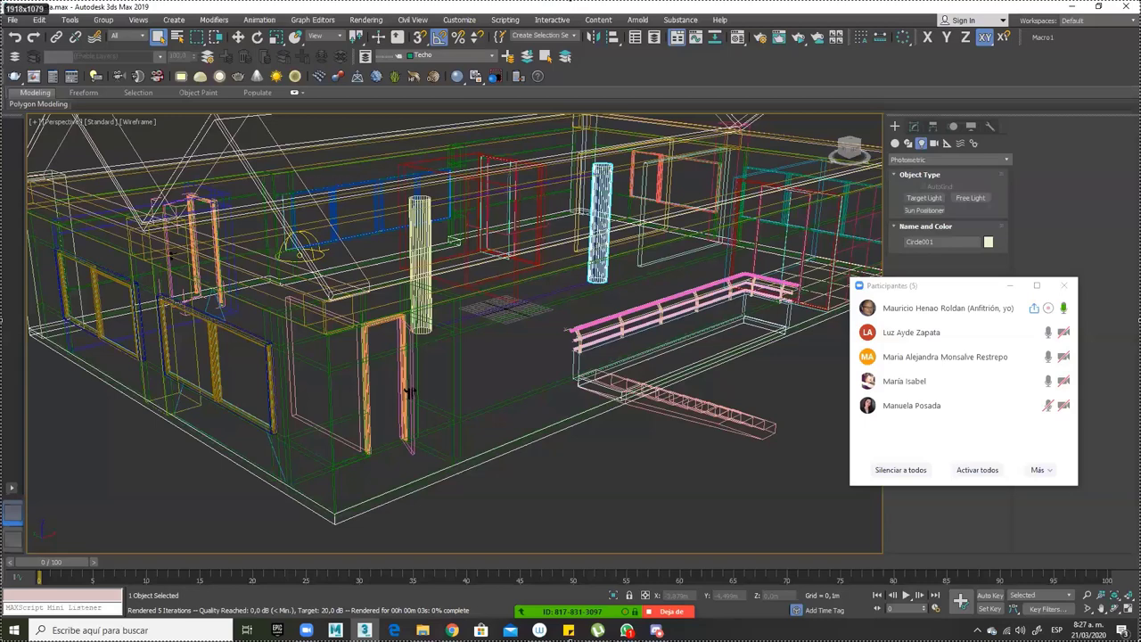
{"action": "key", "text": "ctrl+s"}
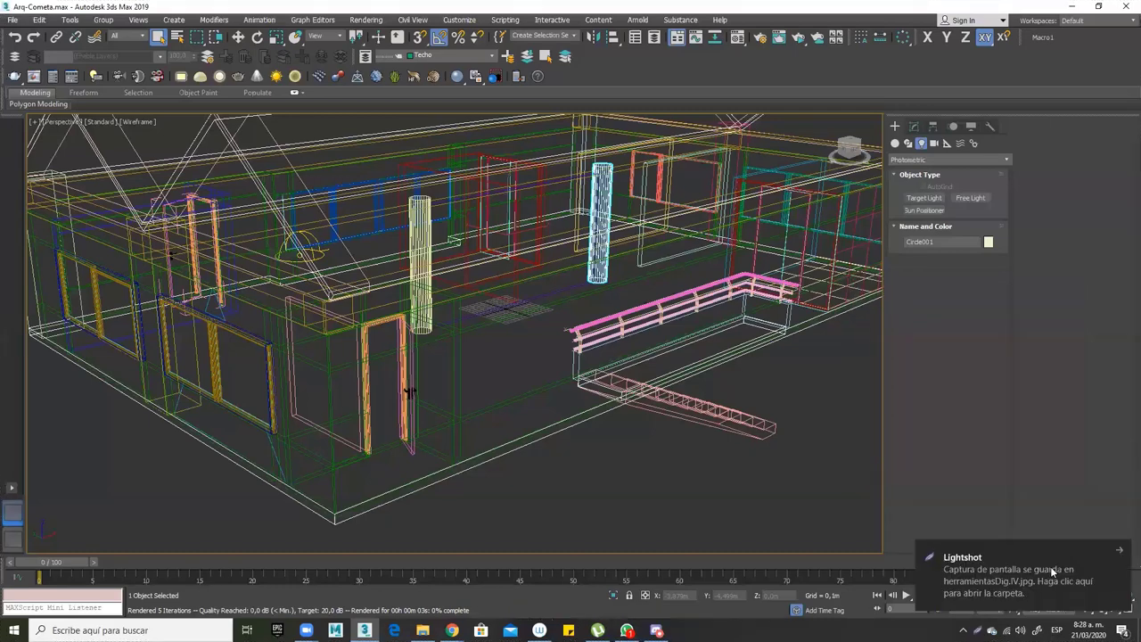
{"action": "left_click", "coordinate": [1115, 546]}
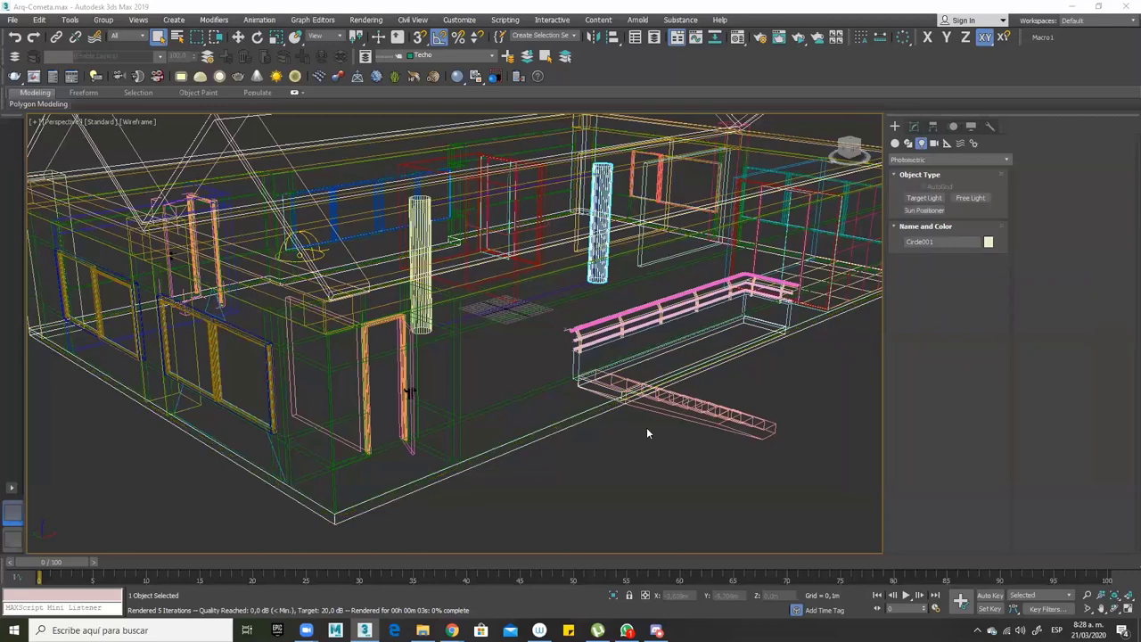
Examine the house wireframe from the stair side and the tiled end, including the railing, the round columns and the three-pane window
{"action": "middle_click_drag", "start_coordinate": [632, 445], "coordinate": [616, 454], "text": "alt"}
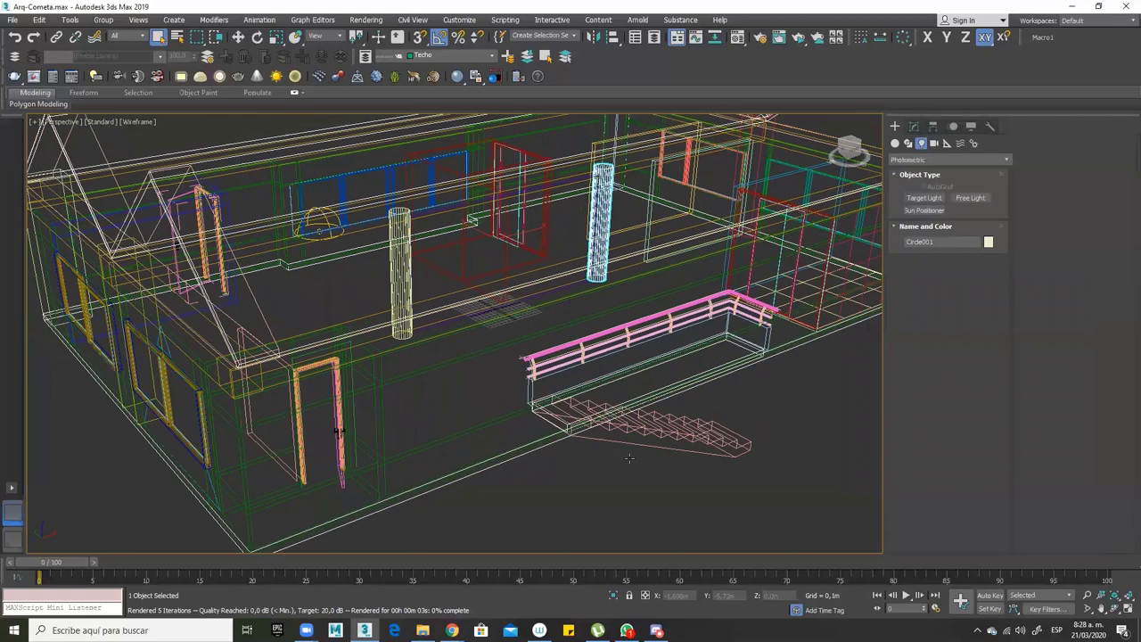
{"action": "middle_click_drag", "start_coordinate": [629, 461], "coordinate": [634, 466], "text": "alt"}
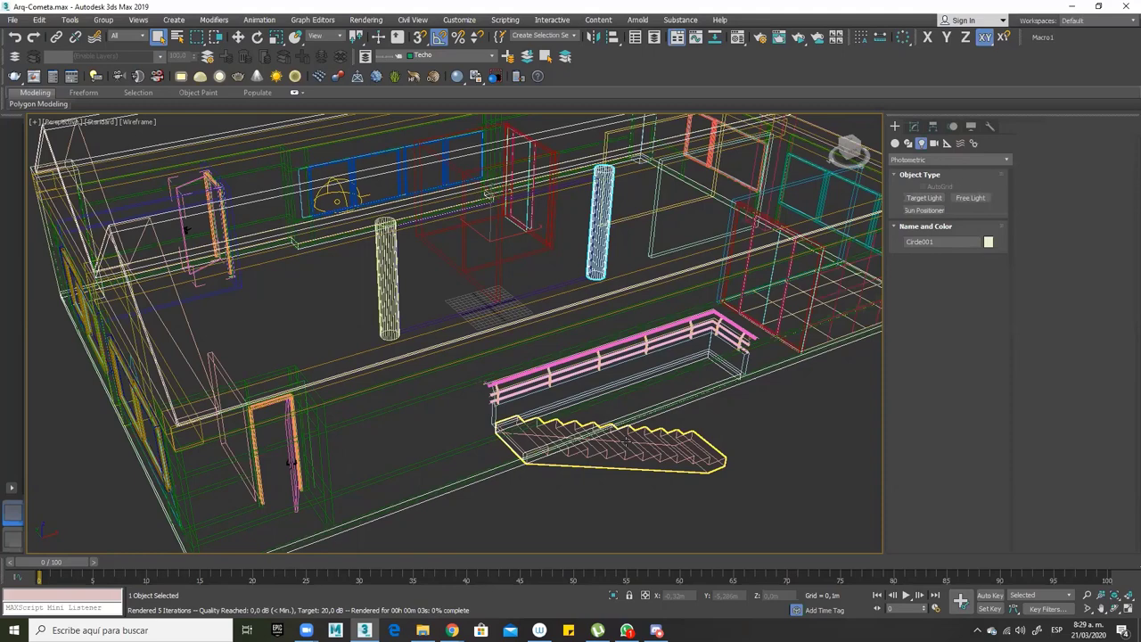
{"action": "middle_click_drag", "start_coordinate": [626, 441], "coordinate": [564, 368], "text": "alt"}
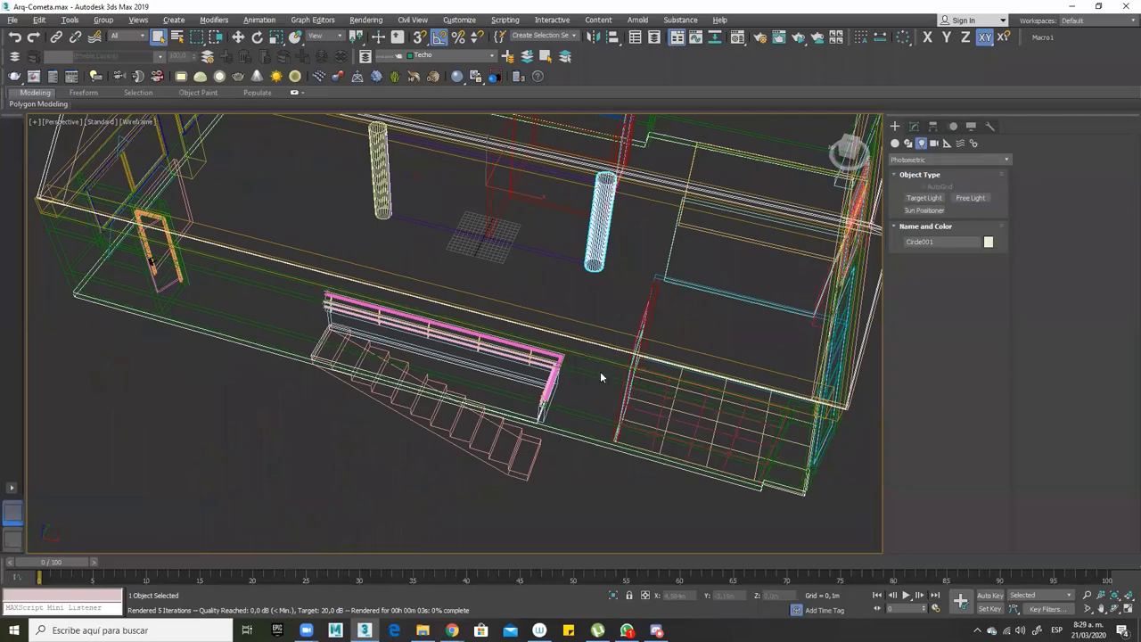
{"action": "scroll", "coordinate": [604, 377], "scroll_direction": "down", "scroll_amount": 5}
{"action": "scroll", "coordinate": [594, 407], "scroll_direction": "up", "scroll_amount": 4}
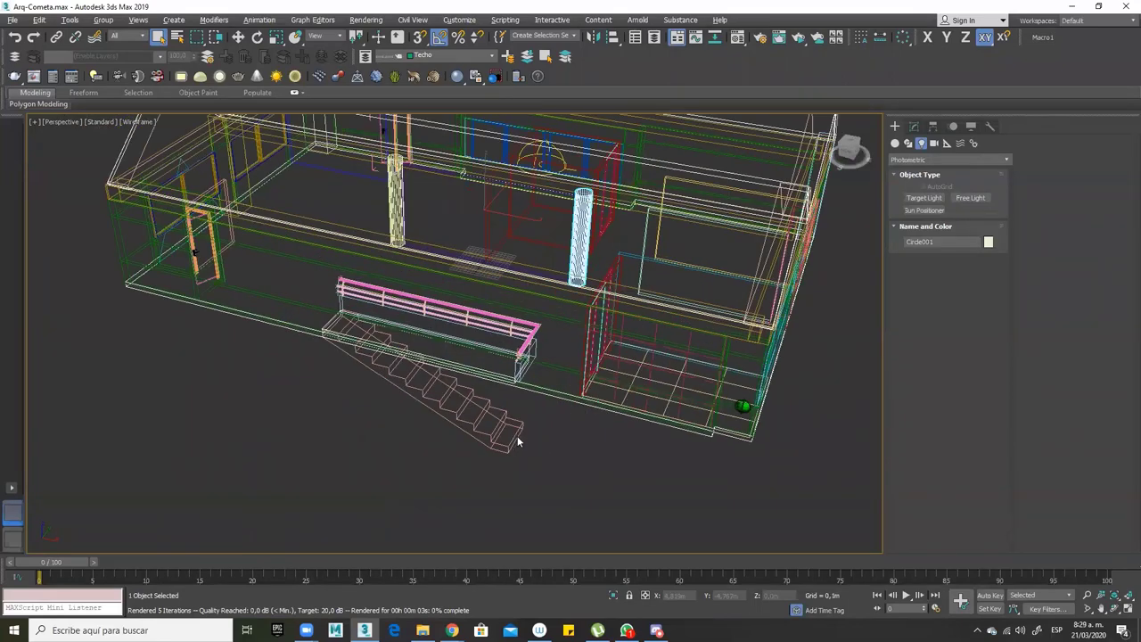
{"action": "scroll", "coordinate": [535, 443], "scroll_direction": "down", "scroll_amount": 5}
{"action": "middle_click_drag", "start_coordinate": [487, 438], "coordinate": [522, 440], "text": "alt"}
{"action": "scroll", "coordinate": [469, 335], "scroll_direction": "up", "scroll_amount": 8}
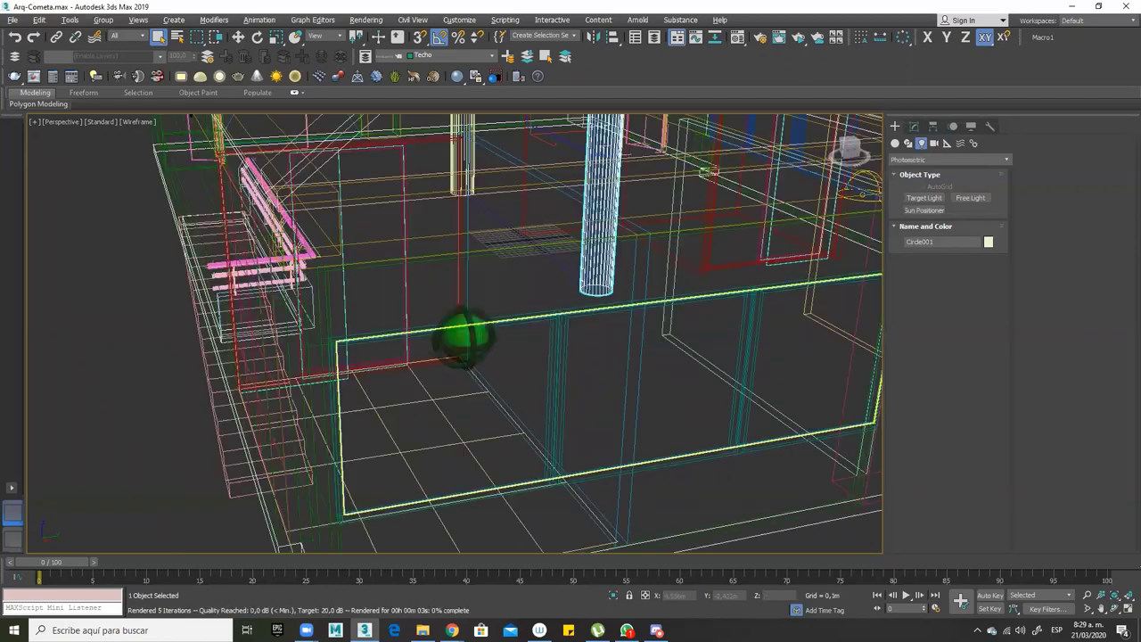
{"action": "scroll", "coordinate": [497, 393], "scroll_direction": "up", "scroll_amount": 4}
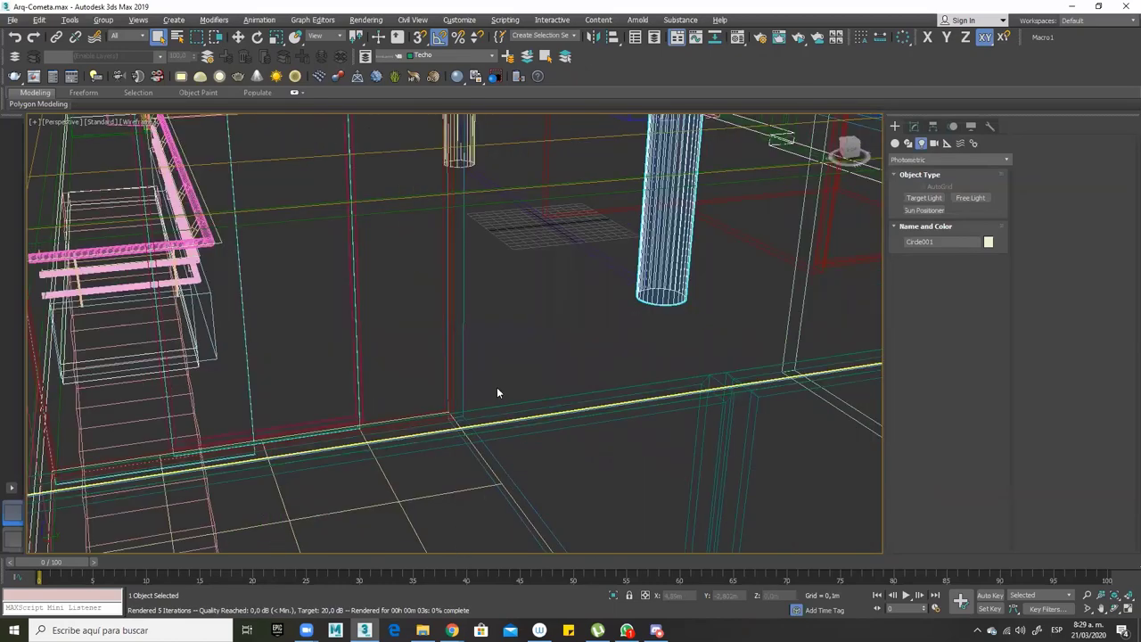
{"action": "scroll", "coordinate": [437, 407], "scroll_direction": "down", "scroll_amount": 5}
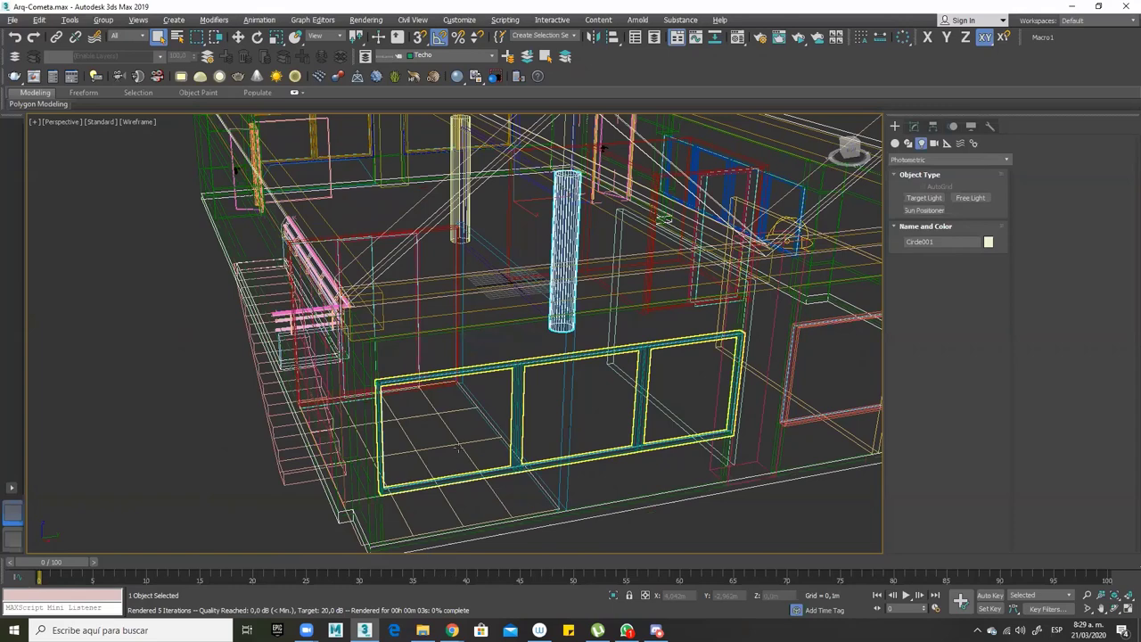
{"action": "middle_click_drag", "start_coordinate": [473, 452], "coordinate": [58, 503], "text": "alt"}
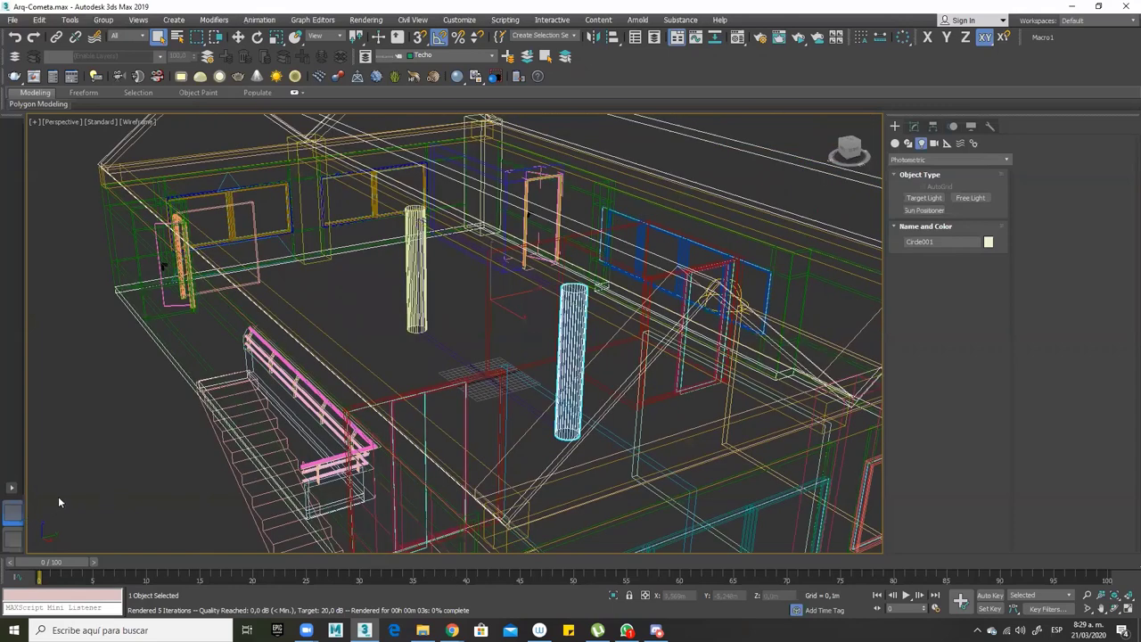
Add a layout with two side-by-side viewports and change its Top viewport to a Front view of the whole house
{"action": "left_click", "coordinate": [13, 542]}
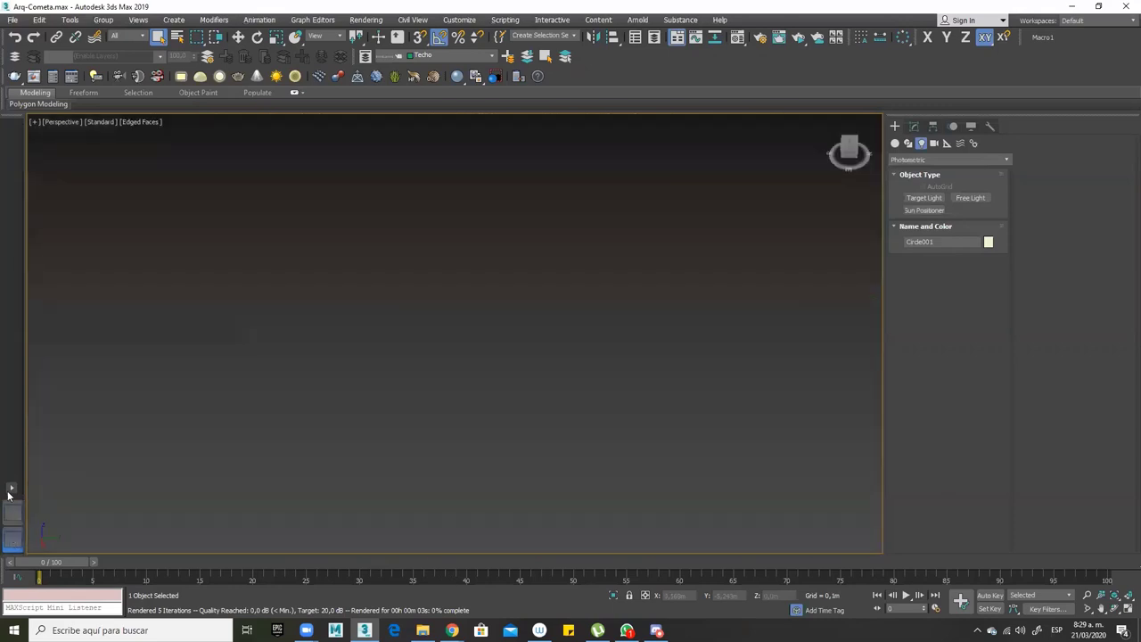
{"action": "left_click", "coordinate": [14, 514]}
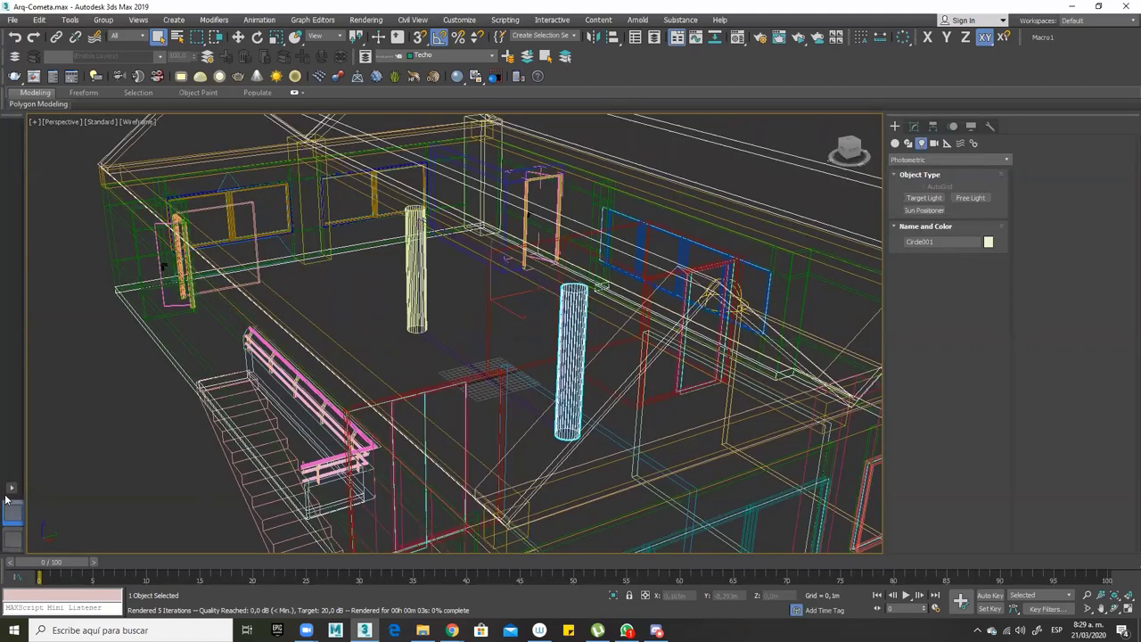
{"action": "left_click", "coordinate": [10, 492]}
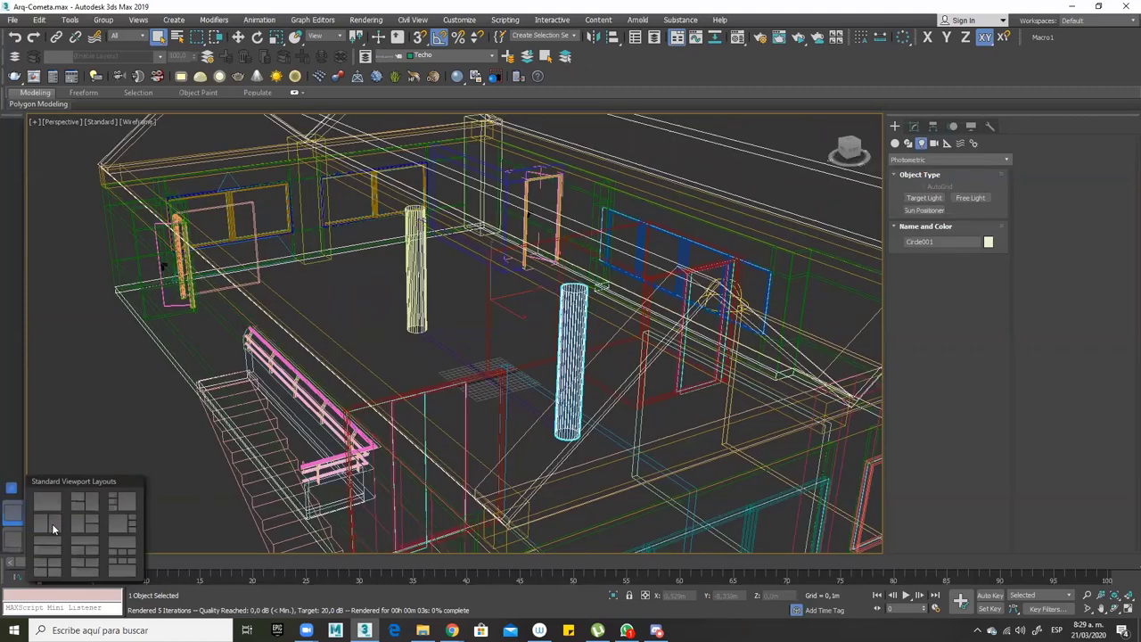
{"action": "left_click", "coordinate": [84, 502]}
{"action": "scroll", "coordinate": [239, 334], "scroll_direction": "down", "scroll_amount": 5}
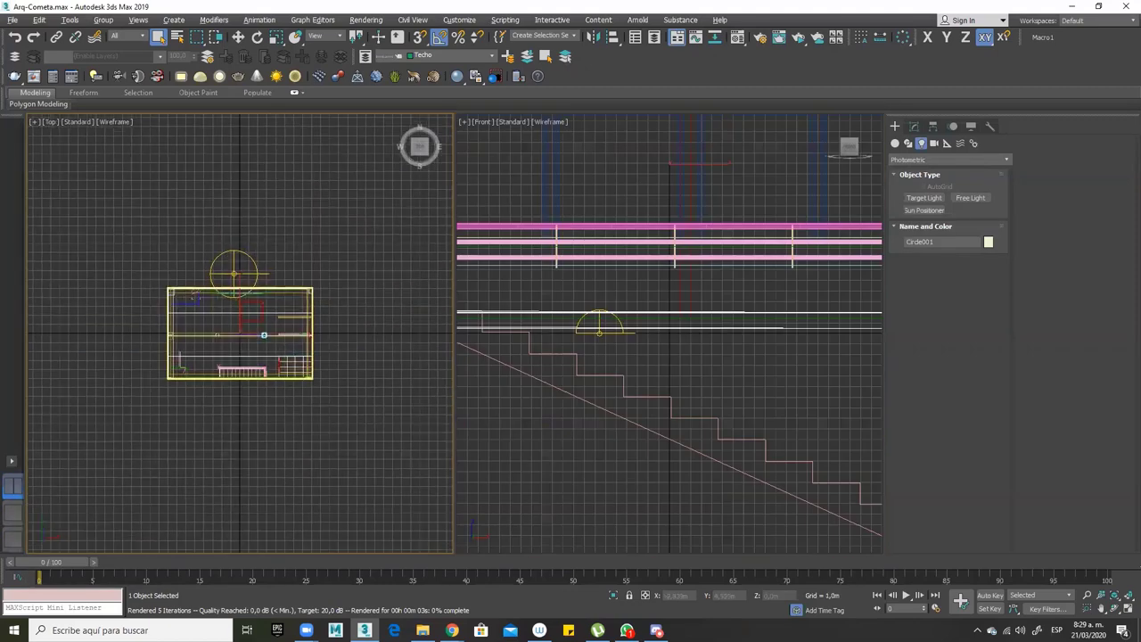
{"action": "scroll", "coordinate": [217, 323], "scroll_direction": "up", "scroll_amount": 3}
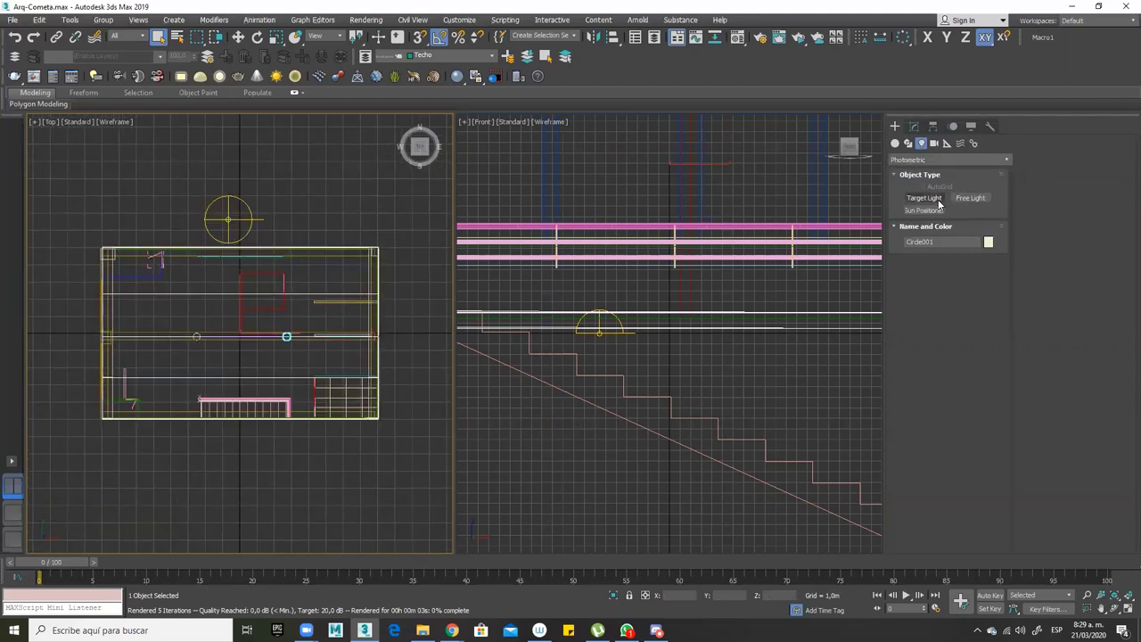
{"action": "left_click", "coordinate": [50, 122]}
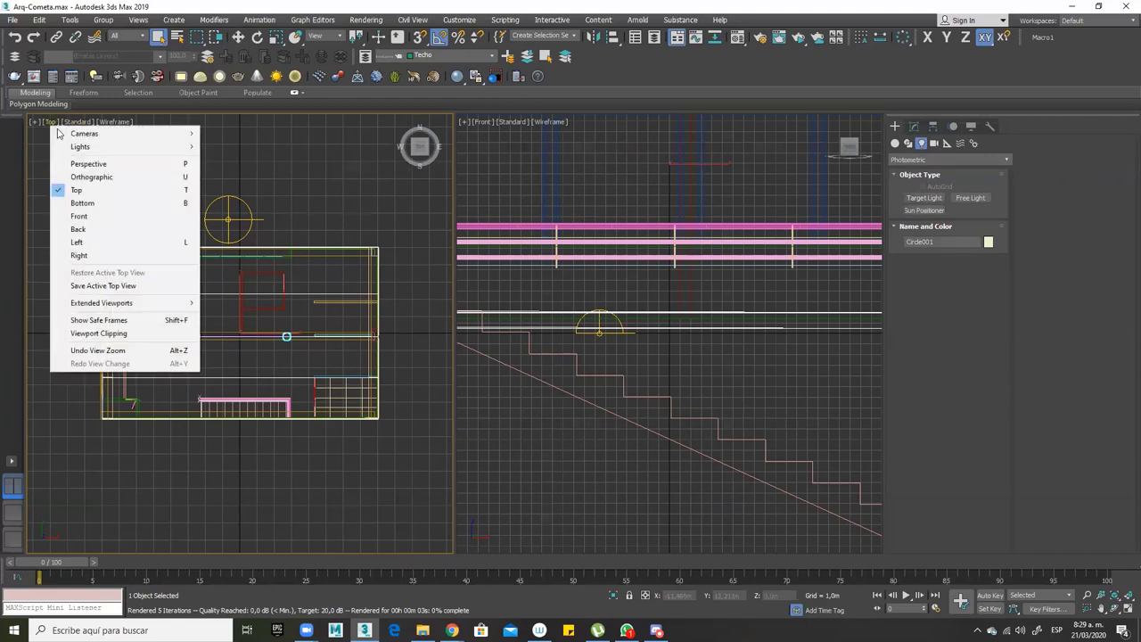
{"action": "left_click", "coordinate": [107, 221]}
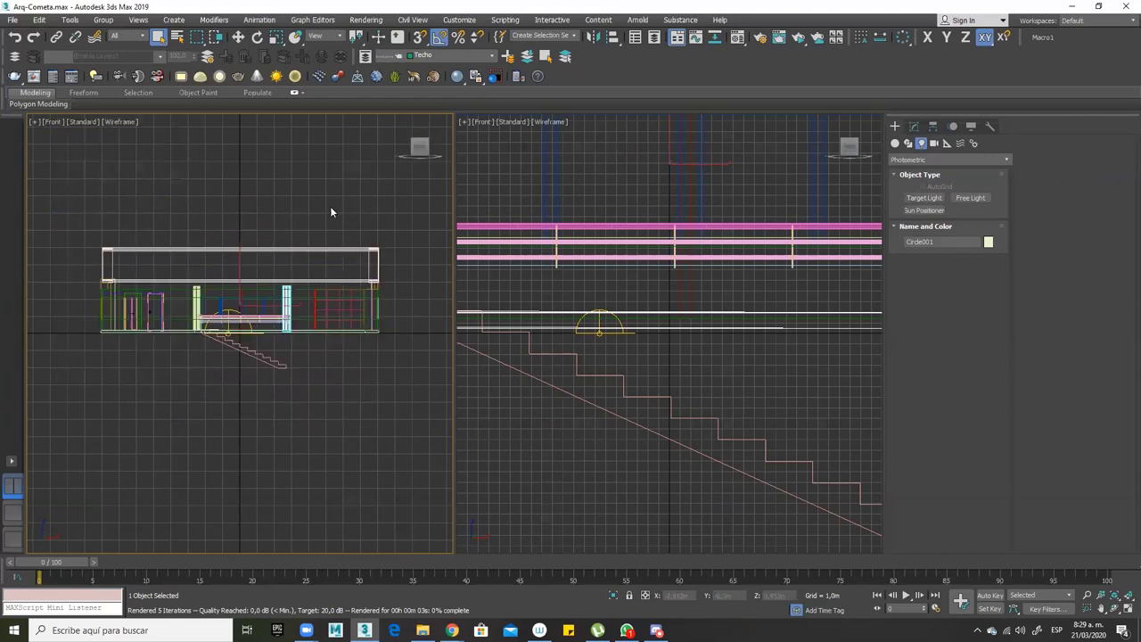
Decline the photometric light and create a standard Target Spot in Front view, aimed down beside the doors with a target distance of about 3.93 m
{"action": "left_click", "coordinate": [924, 197]}
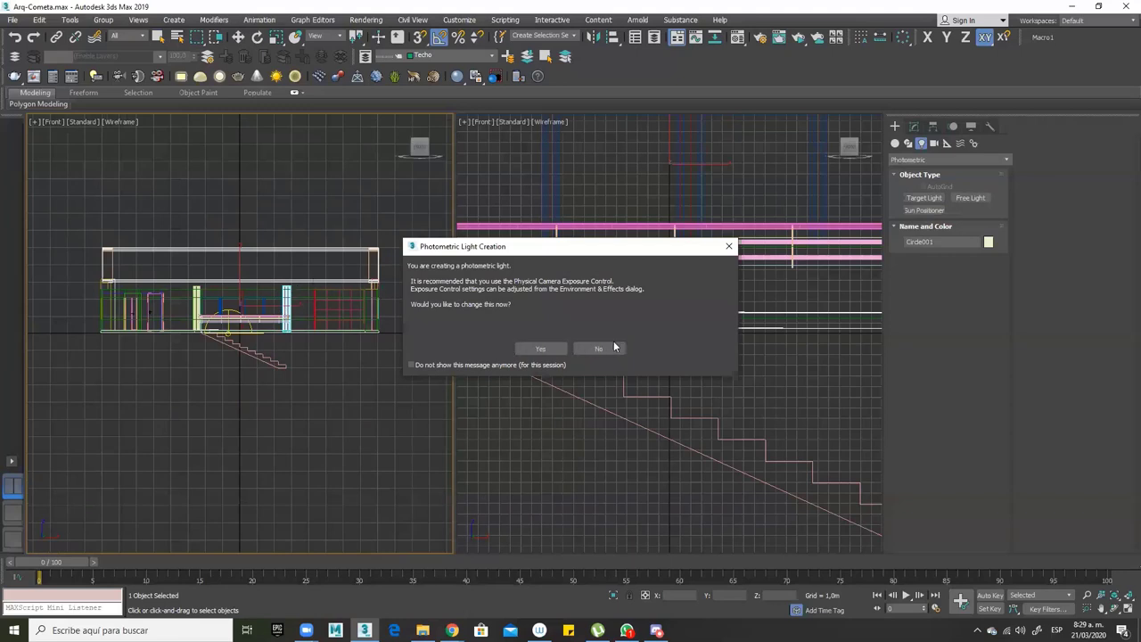
{"action": "left_click", "coordinate": [736, 248]}
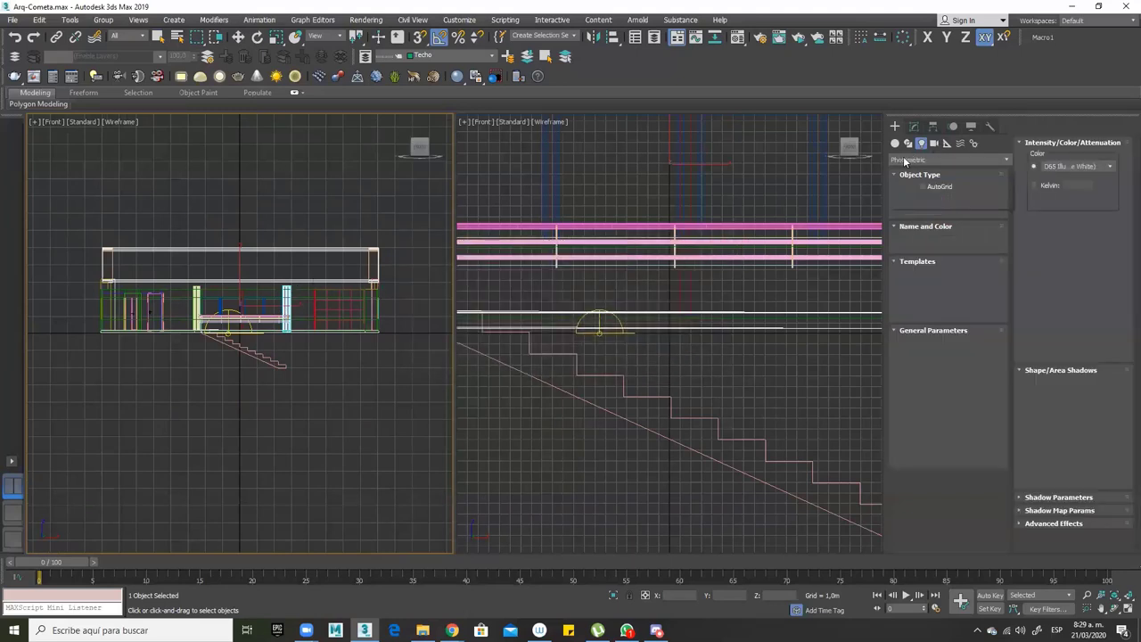
{"action": "left_click", "coordinate": [903, 159]}
{"action": "left_click", "coordinate": [923, 183]}
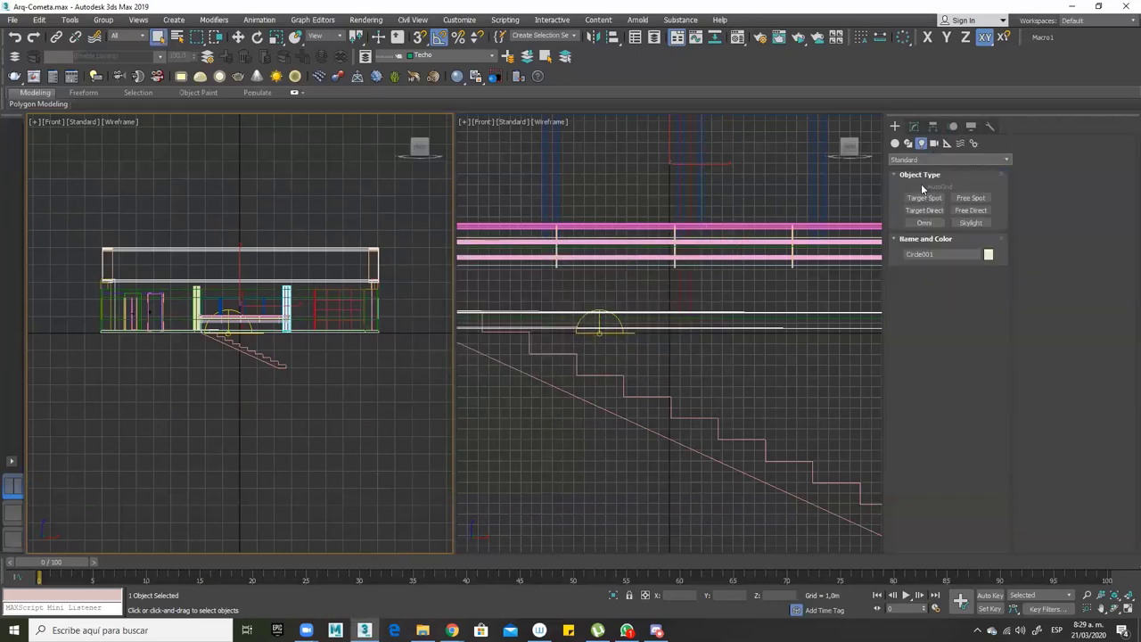
{"action": "left_click", "coordinate": [927, 198]}
{"action": "left_click_drag", "start_coordinate": [176, 268], "coordinate": [171, 324]}
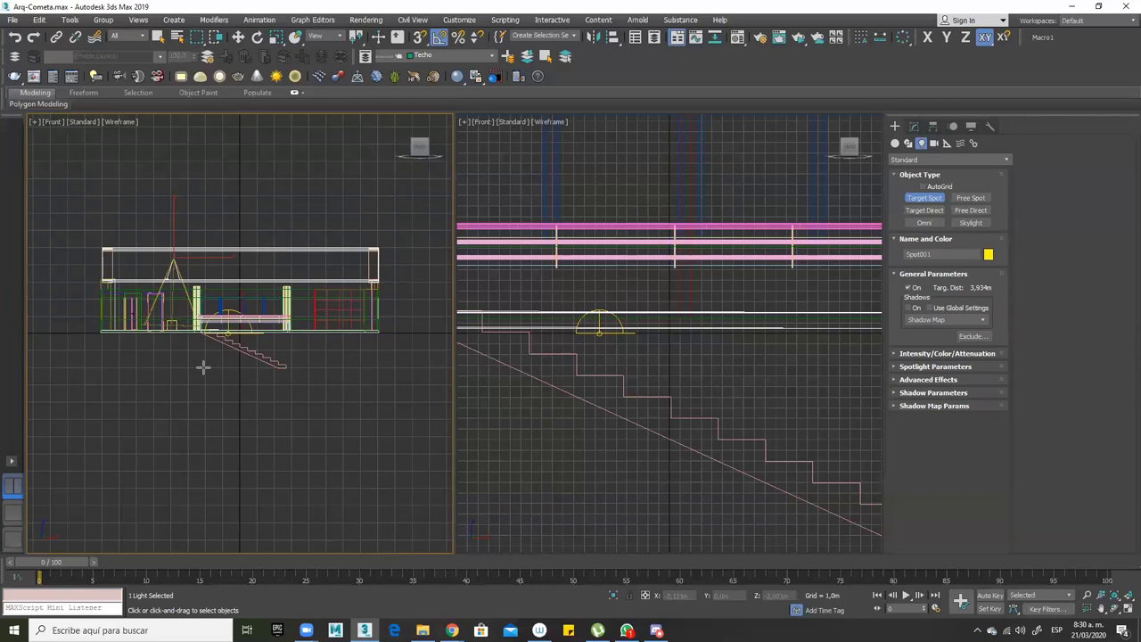
Restrict selection to Lights, select the new spotlight together with the hemisphere-shaped light, and activate the Move tool
{"action": "left_click", "coordinate": [126, 37]}
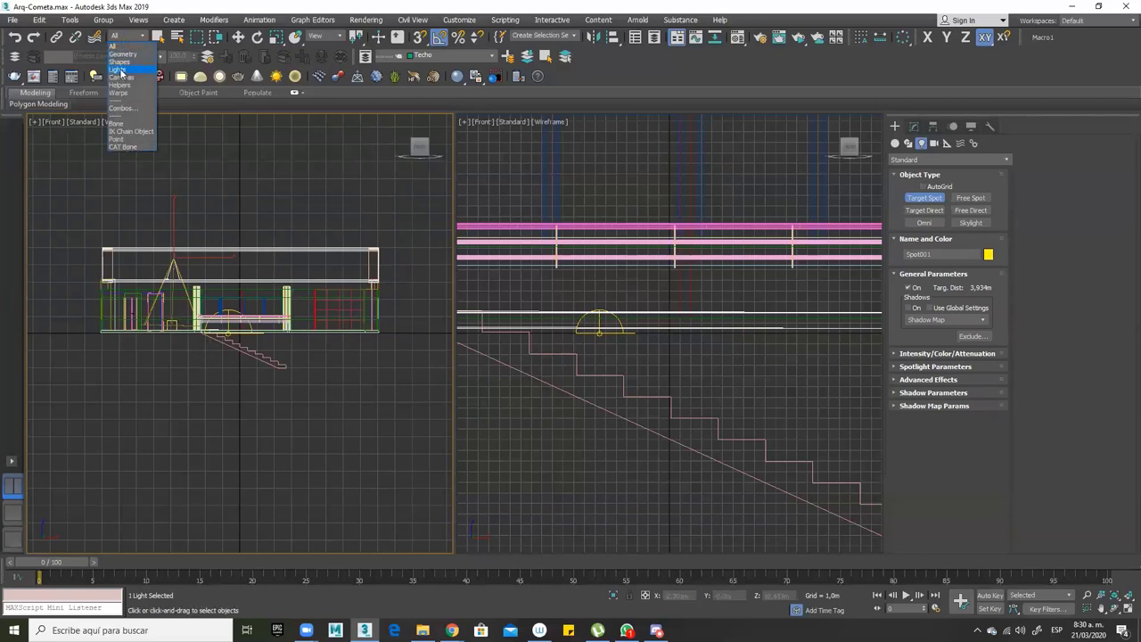
{"action": "left_click", "coordinate": [121, 71]}
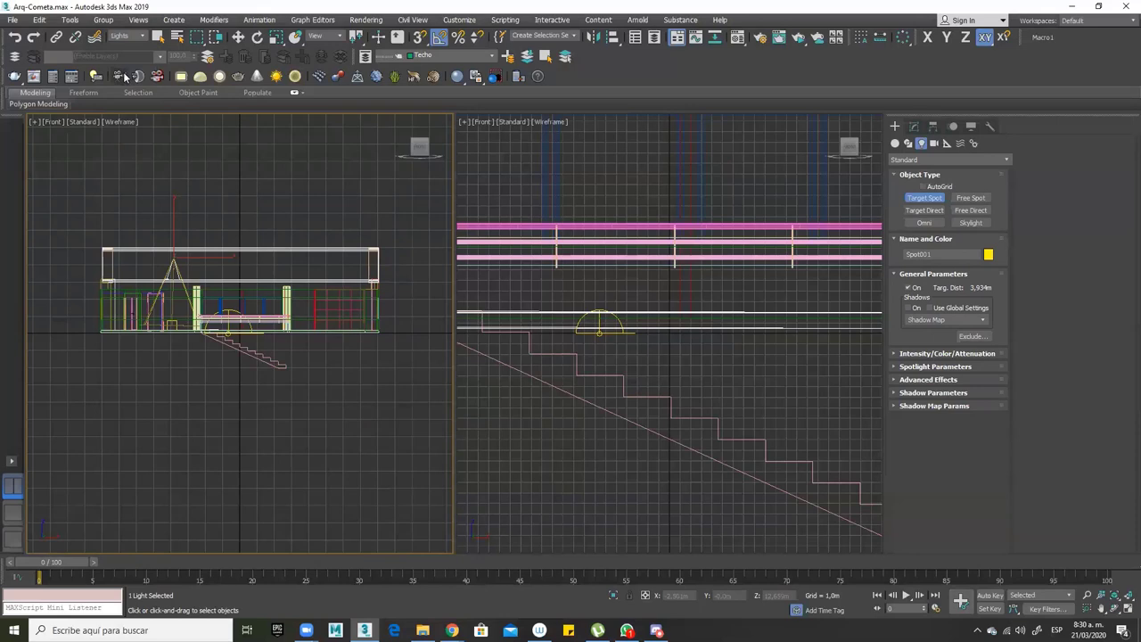
{"action": "left_click", "coordinate": [158, 38]}
{"action": "left_click_drag", "start_coordinate": [183, 310], "coordinate": [236, 363]}
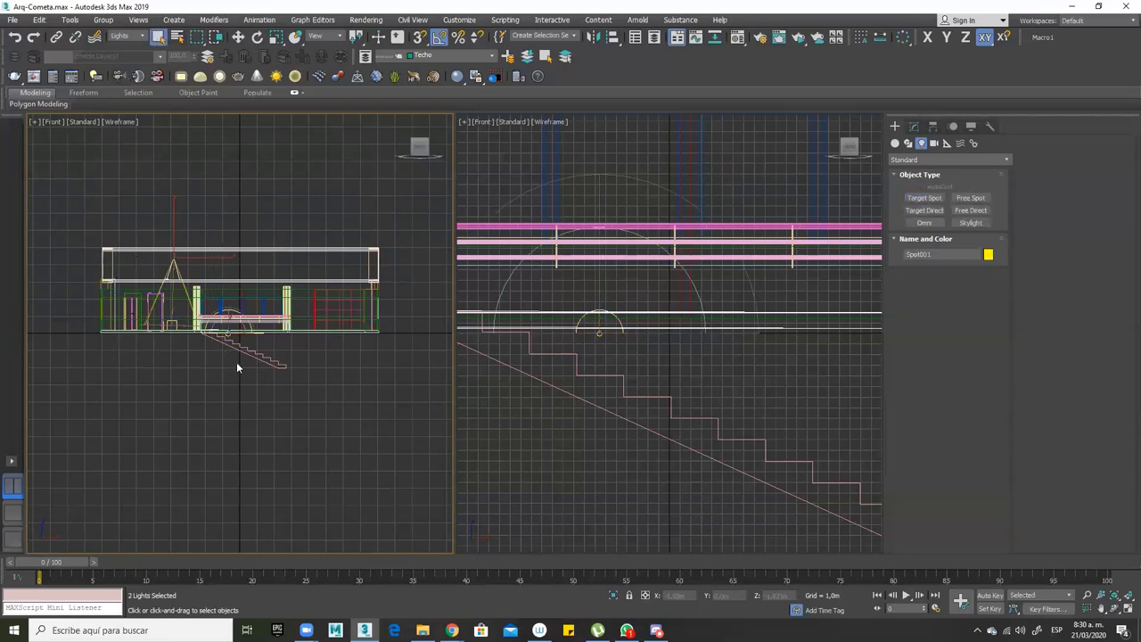
{"action": "left_click", "coordinate": [238, 37]}
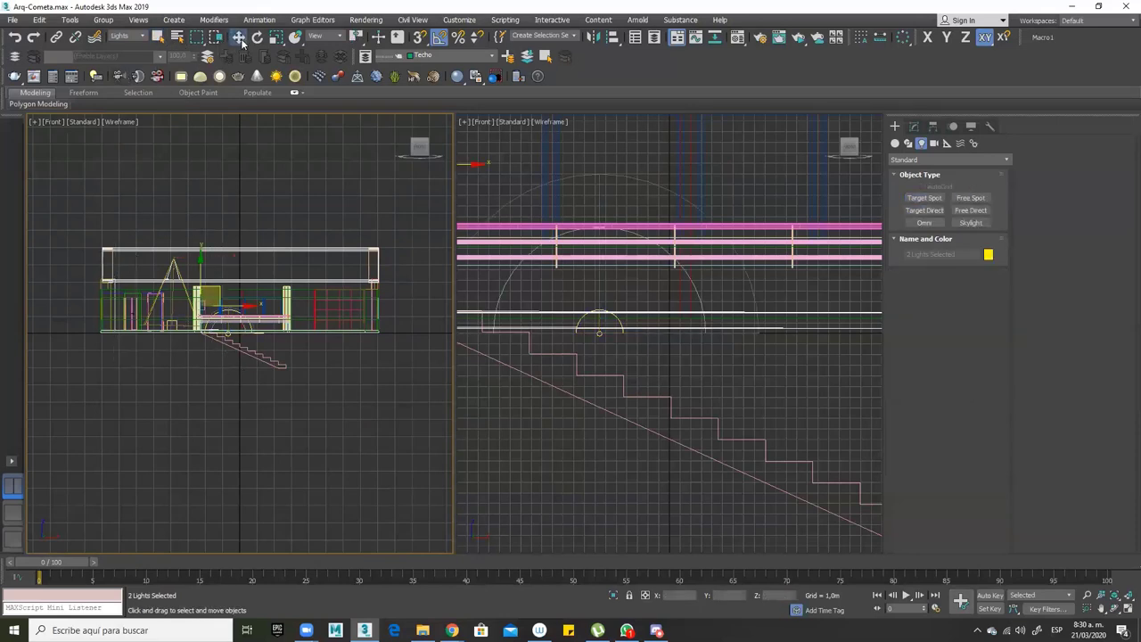
Change the second Front viewport to Perspective and frame the house from above with the spotlight cone in sight
{"action": "scroll", "coordinate": [729, 387], "scroll_direction": "down", "scroll_amount": 2}
{"action": "scroll", "coordinate": [669, 334], "scroll_direction": "down", "scroll_amount": 3}
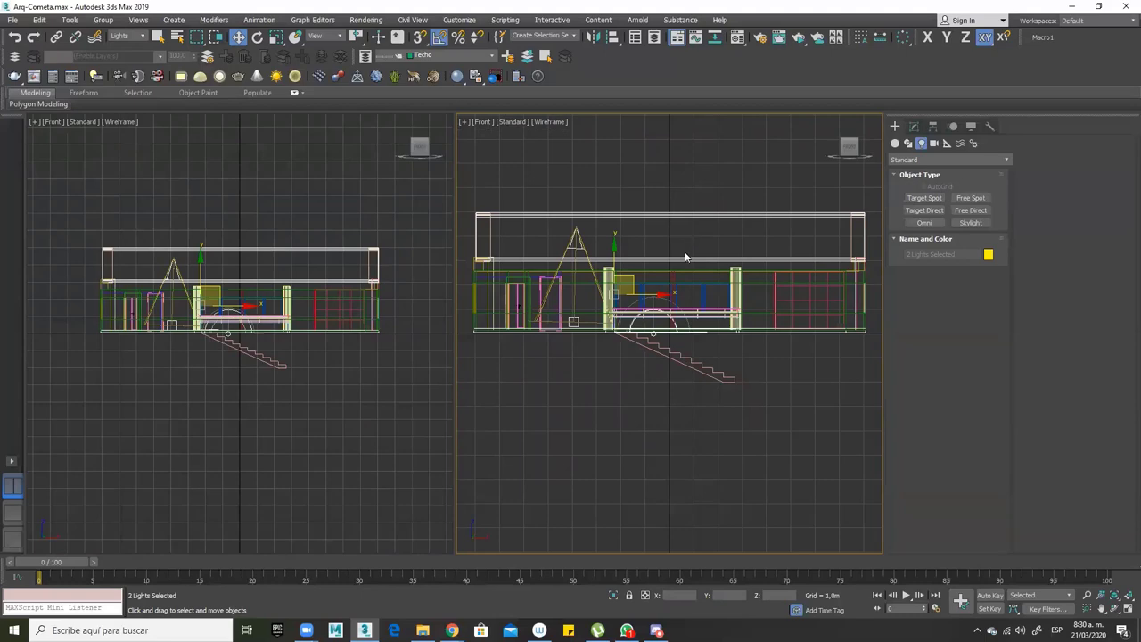
{"action": "key", "text": "v"}
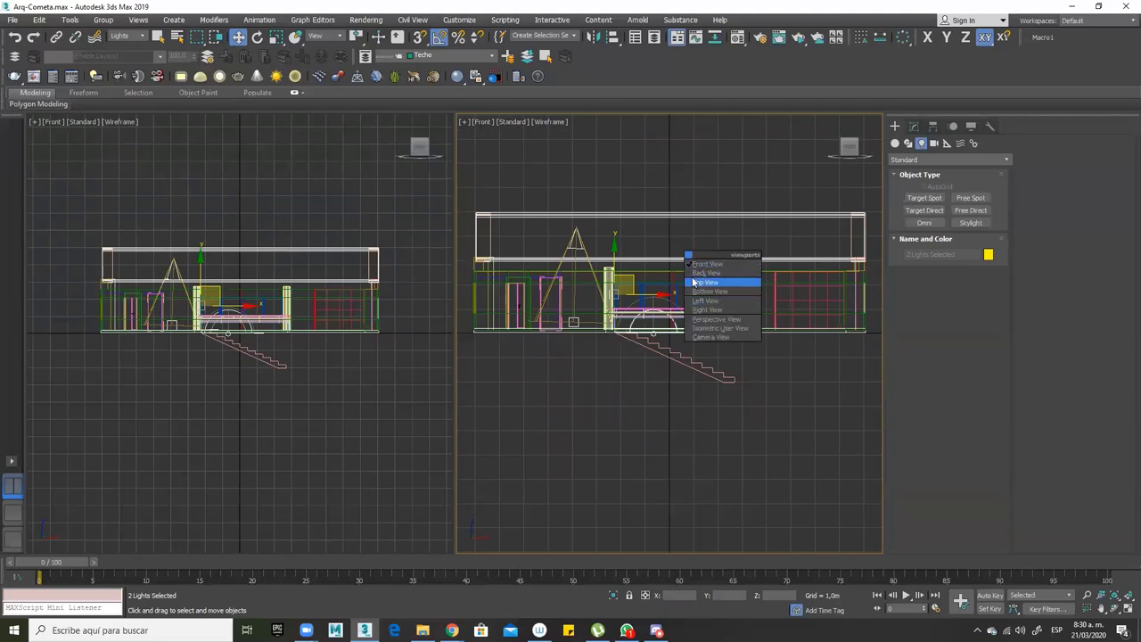
{"action": "left_click", "coordinate": [718, 320]}
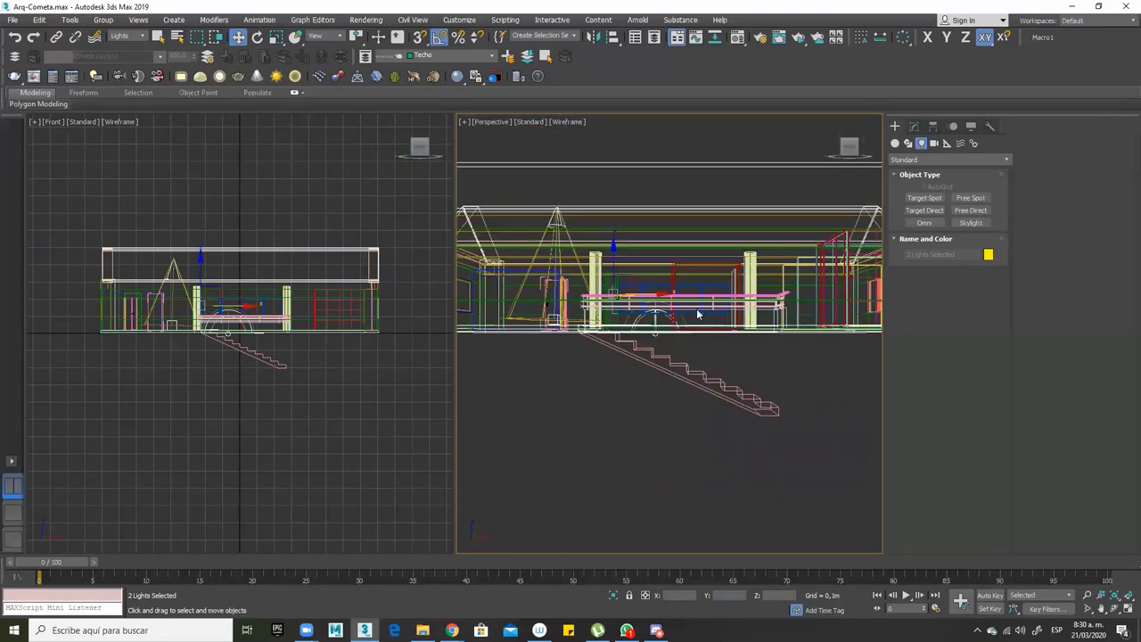
{"action": "middle_click_drag", "start_coordinate": [693, 311], "coordinate": [633, 354], "text": "alt"}
{"action": "middle_click_drag", "start_coordinate": [731, 301], "coordinate": [389, 308], "text": "alt"}
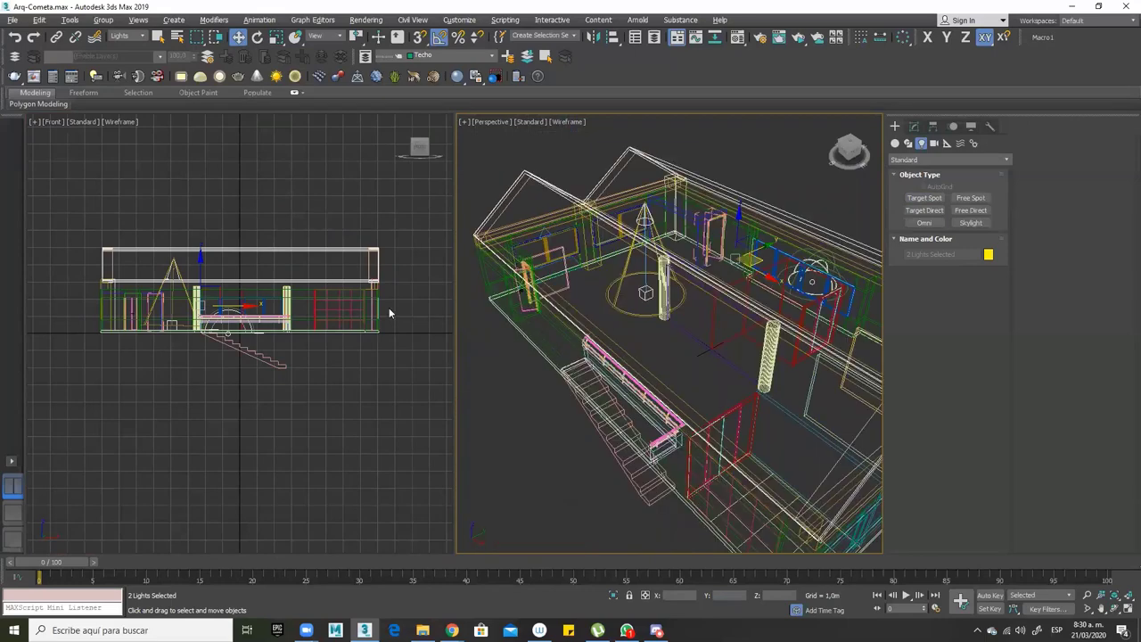
Select only the spotlight and its target in Front view and move them along X toward the nearest column
{"action": "right_click", "coordinate": [176, 241]}
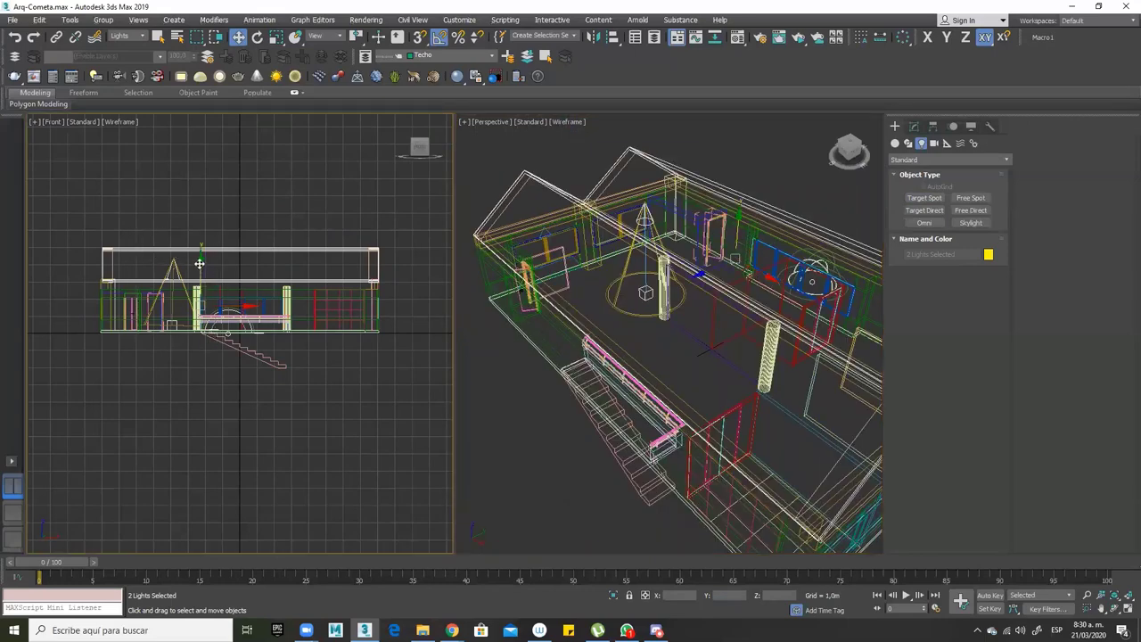
{"action": "mouse_move", "coordinate": [201, 258]}
{"action": "left_mouse_down"}
{"action": "mouse_move", "coordinate": [201, 249]}
{"action": "mouse_move", "coordinate": [200, 260]}
{"action": "left_mouse_up"}
{"action": "left_click", "coordinate": [146, 214]}
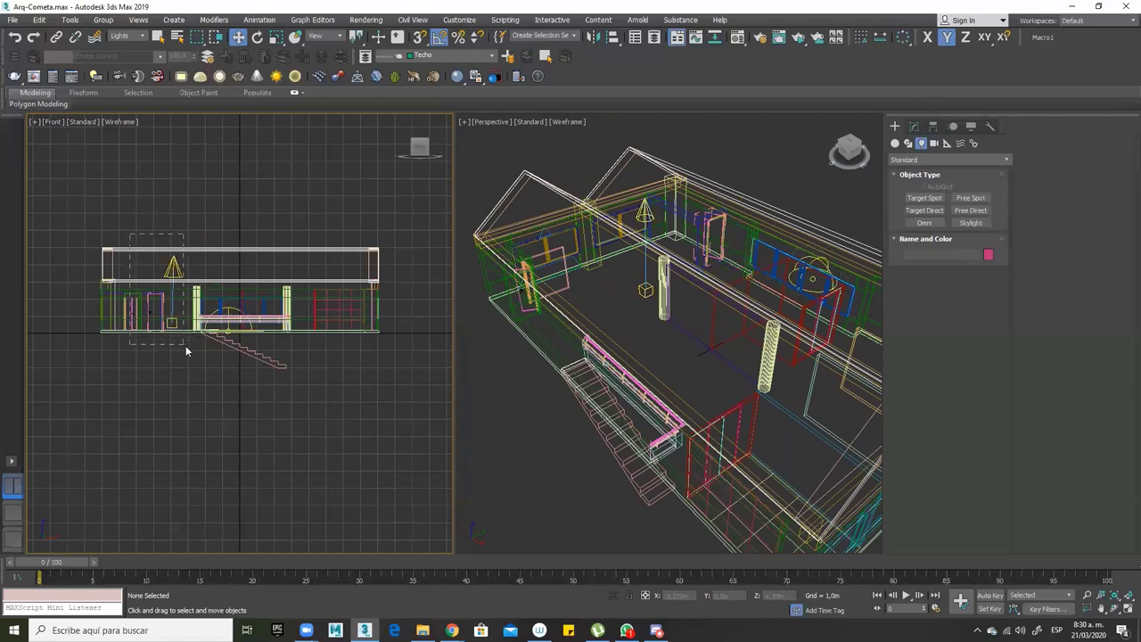
{"action": "left_click", "coordinate": [183, 328]}
{"action": "key", "text": "F5"}
{"action": "left_click_drag", "start_coordinate": [214, 292], "coordinate": [234, 292]}
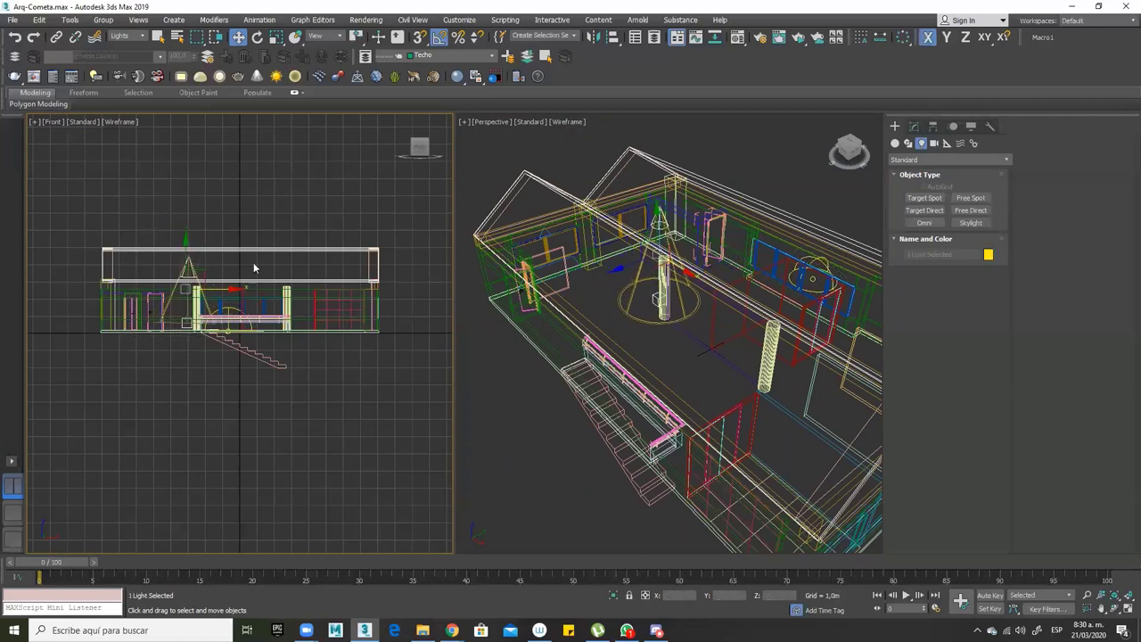
Change the Front viewport to Top and move the spotlight with its target along Y toward the stair side of the house
{"action": "left_click", "coordinate": [53, 126]}
{"action": "left_click", "coordinate": [102, 192]}
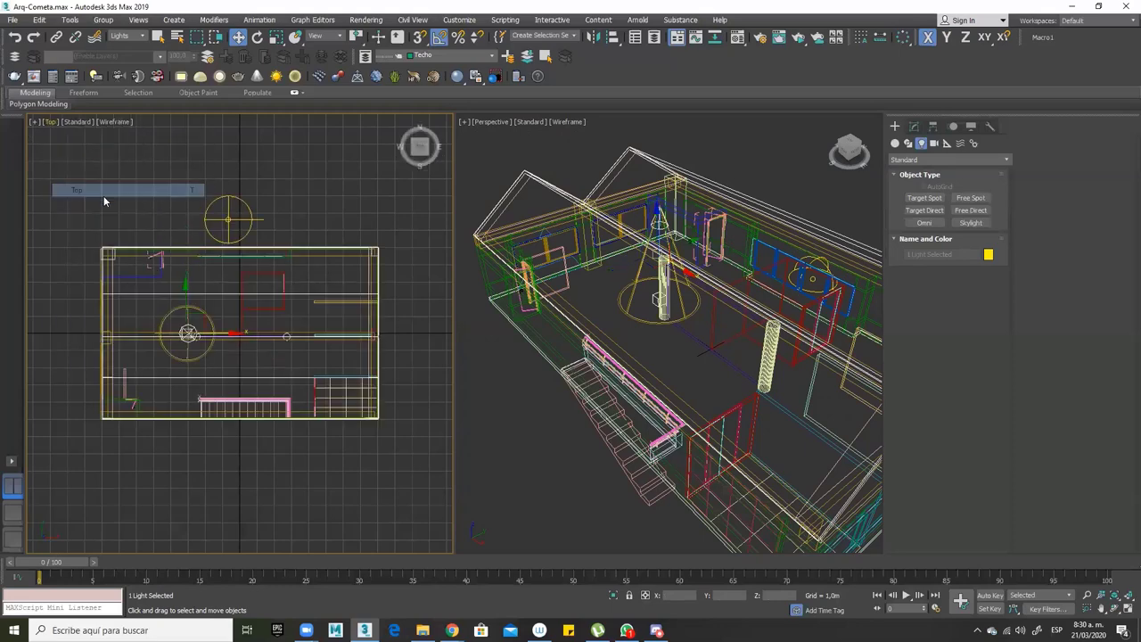
{"action": "left_click_drag", "start_coordinate": [185, 298], "coordinate": [183, 338]}
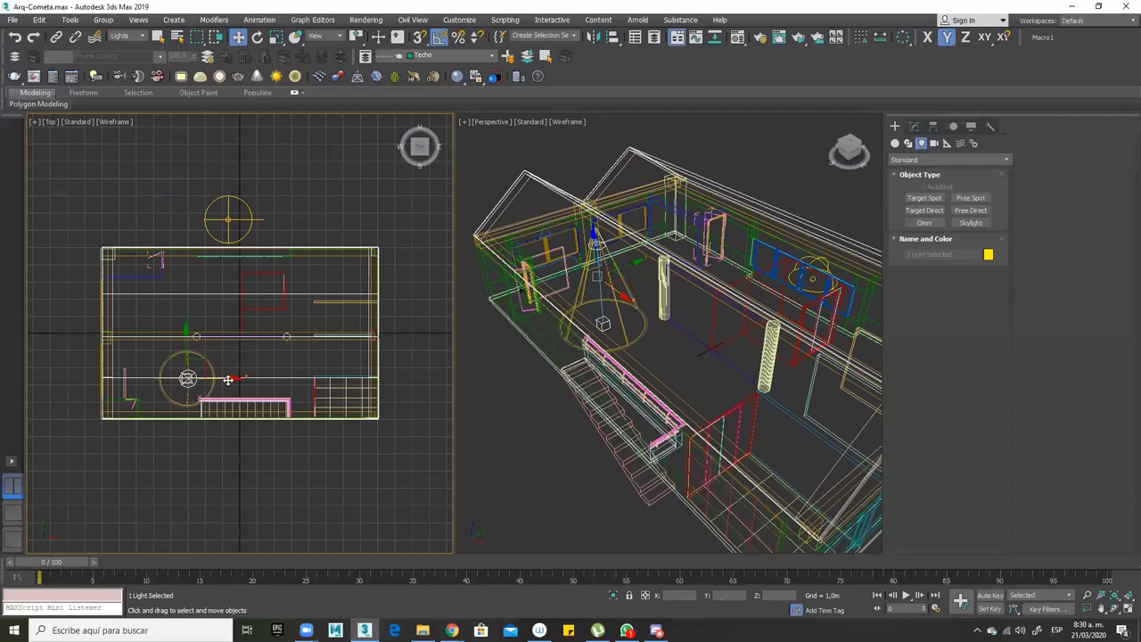
Move the spotlight with its target along X toward the end wall opposite the tiled area, checking its placement from several Perspective angles
{"action": "middle_click_drag", "start_coordinate": [653, 383], "coordinate": [722, 352], "text": "alt"}
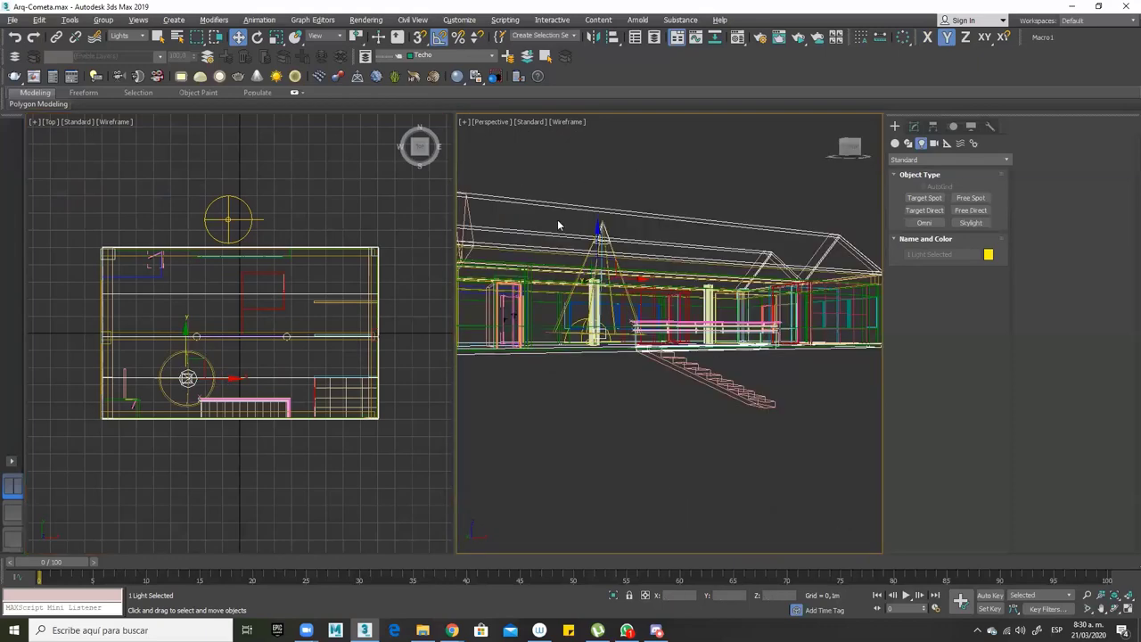
{"action": "middle_click_drag", "start_coordinate": [557, 225], "coordinate": [608, 214], "text": "alt"}
{"action": "middle_click_drag", "start_coordinate": [570, 287], "coordinate": [568, 290], "text": "alt"}
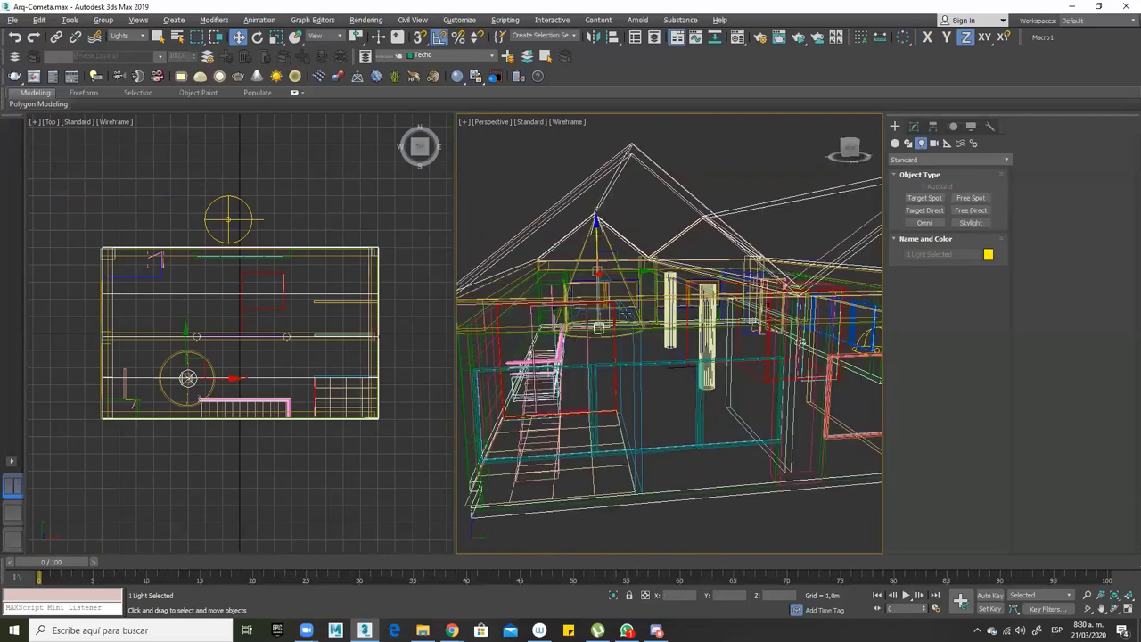
{"action": "middle_click_drag", "start_coordinate": [635, 284], "coordinate": [638, 275], "text": "alt"}
{"action": "key", "text": "F5"}
{"action": "left_click_drag", "start_coordinate": [628, 273], "coordinate": [580, 269]}
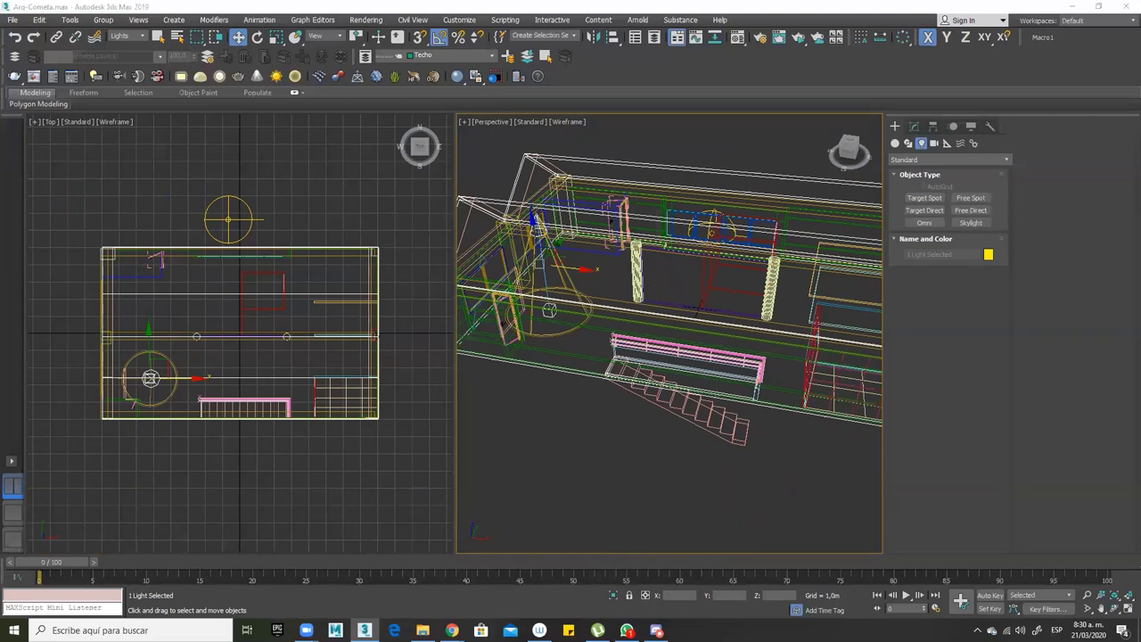
{"action": "middle_click_drag", "start_coordinate": [715, 335], "coordinate": [562, 276], "text": "alt"}
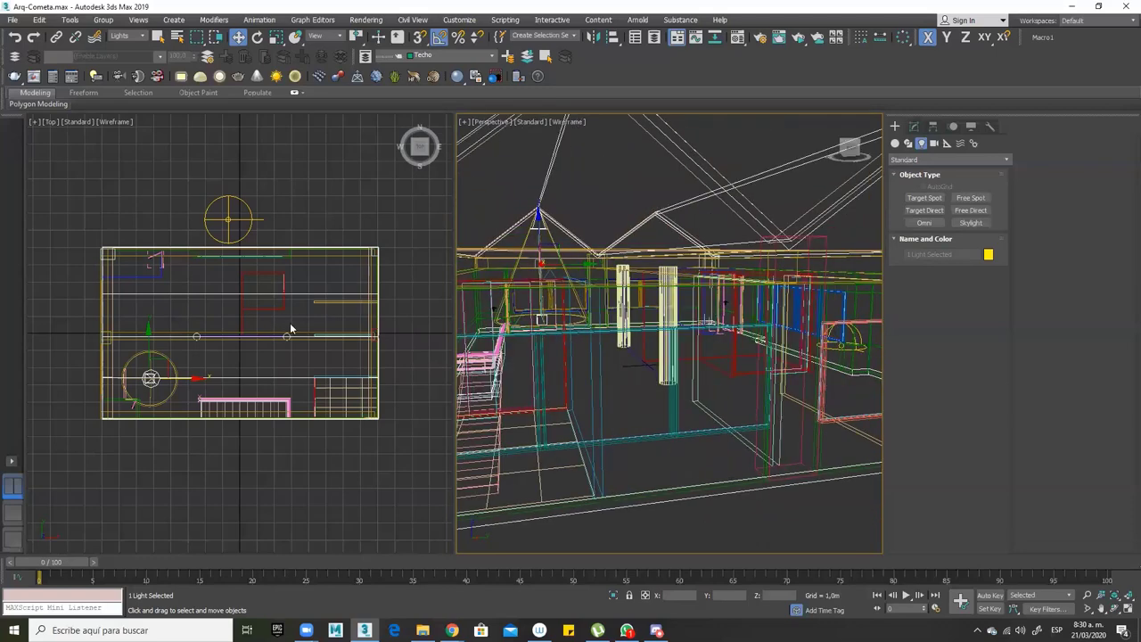
Create a targeted Physical camera in Top view outside the end wall, aimed into the house with a target distance of about 5.99 m
{"action": "scroll", "coordinate": [297, 337], "scroll_direction": "down", "scroll_amount": 3}
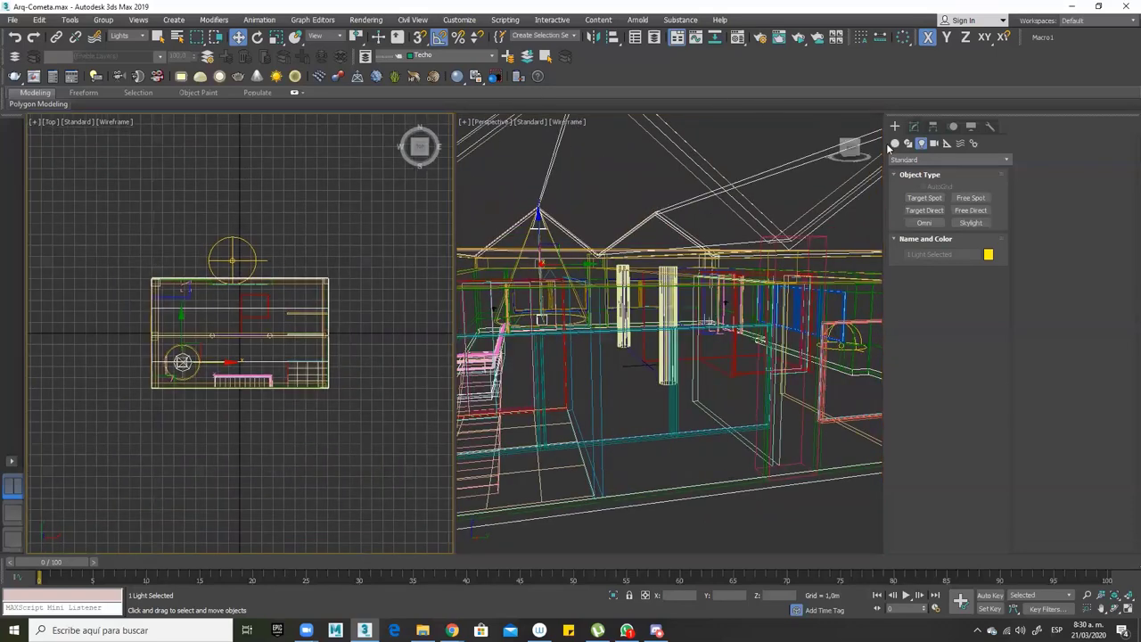
{"action": "left_click", "coordinate": [934, 143]}
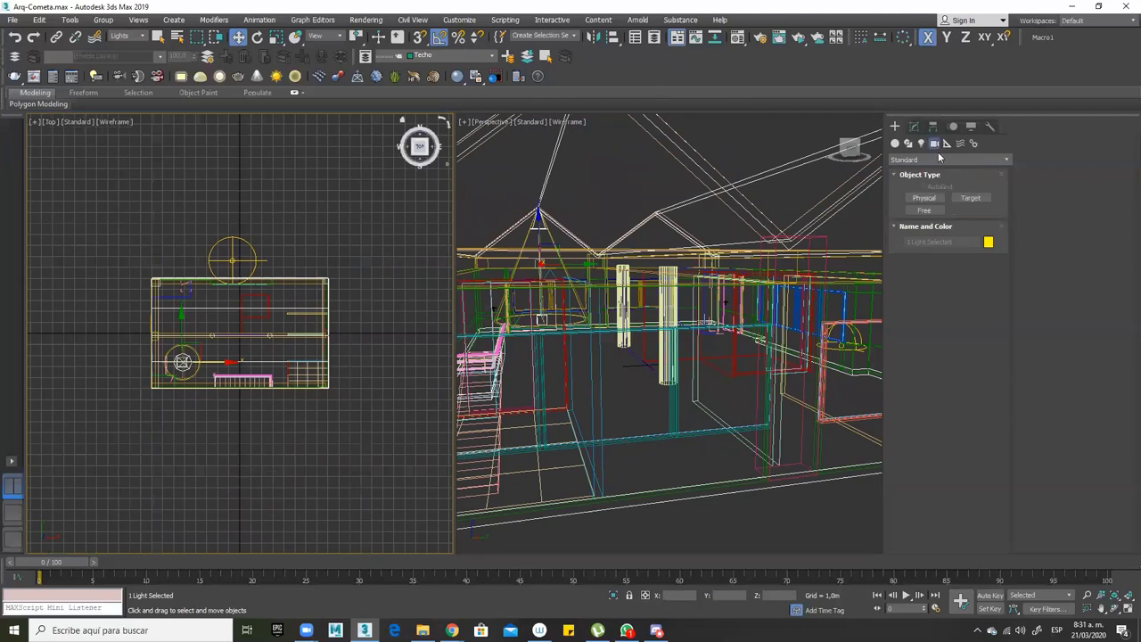
{"action": "left_click", "coordinate": [924, 198]}
{"action": "left_click_drag", "start_coordinate": [352, 334], "coordinate": [297, 334]}
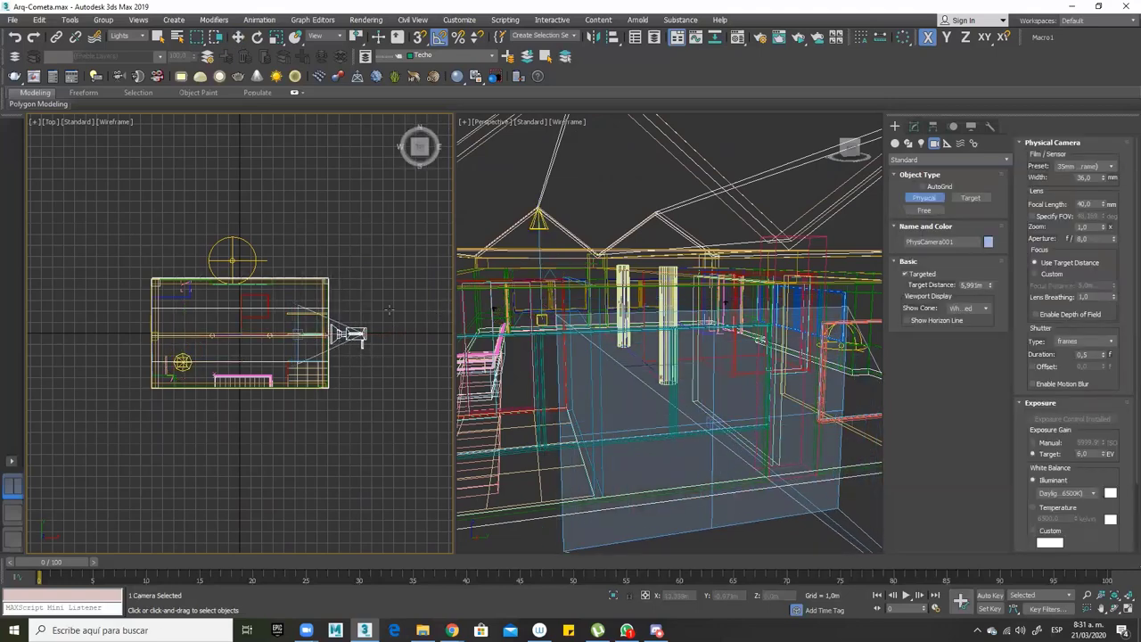
Restrict selection to Cameras and move the new camera with its target closer to the house and toward the stair side
{"action": "left_click", "coordinate": [121, 39]}
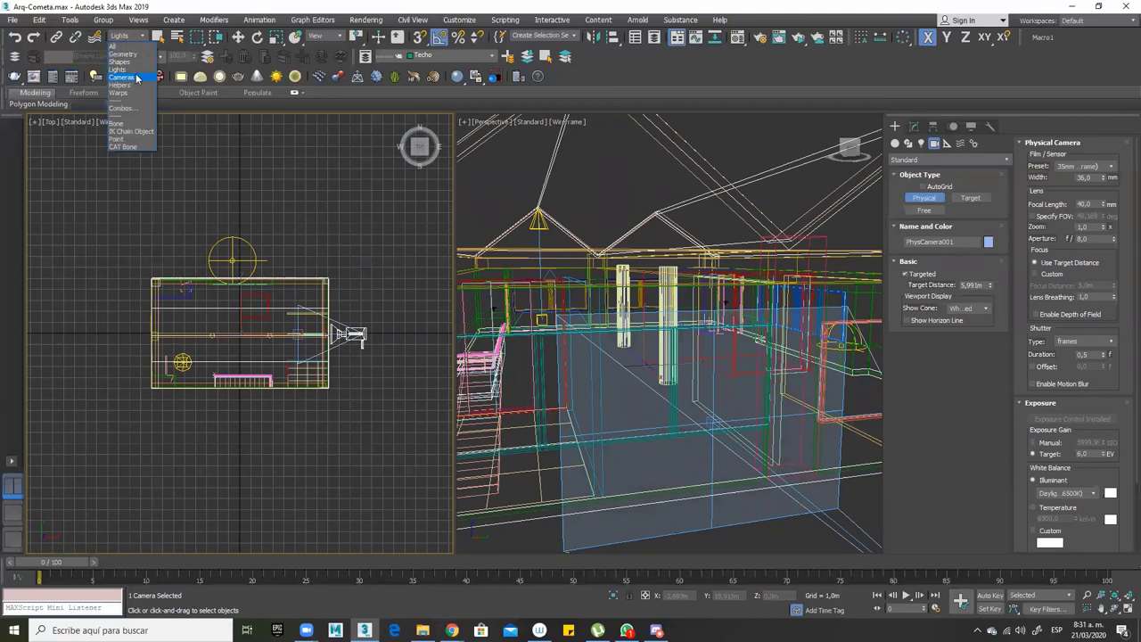
{"action": "left_click", "coordinate": [132, 78]}
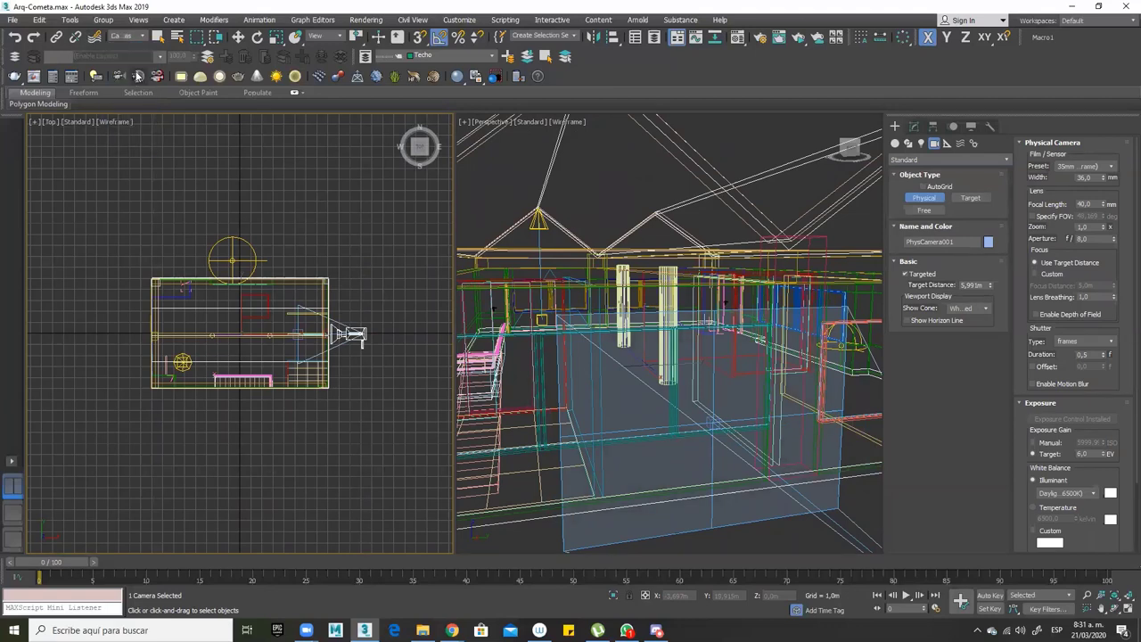
{"action": "key", "text": "q"}
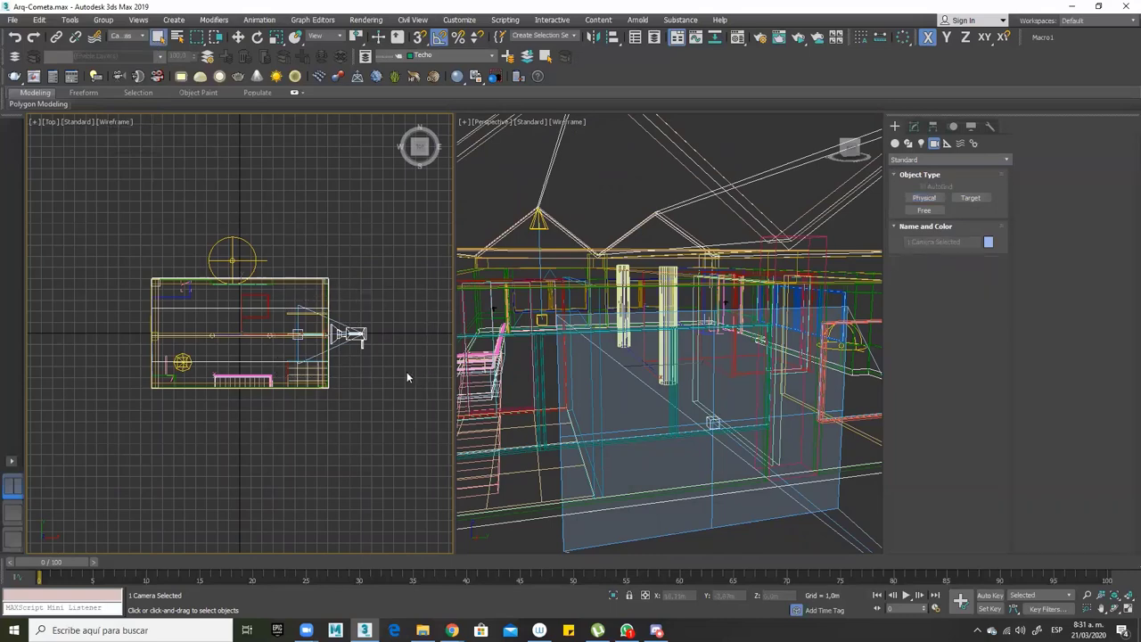
{"action": "left_click", "coordinate": [236, 38]}
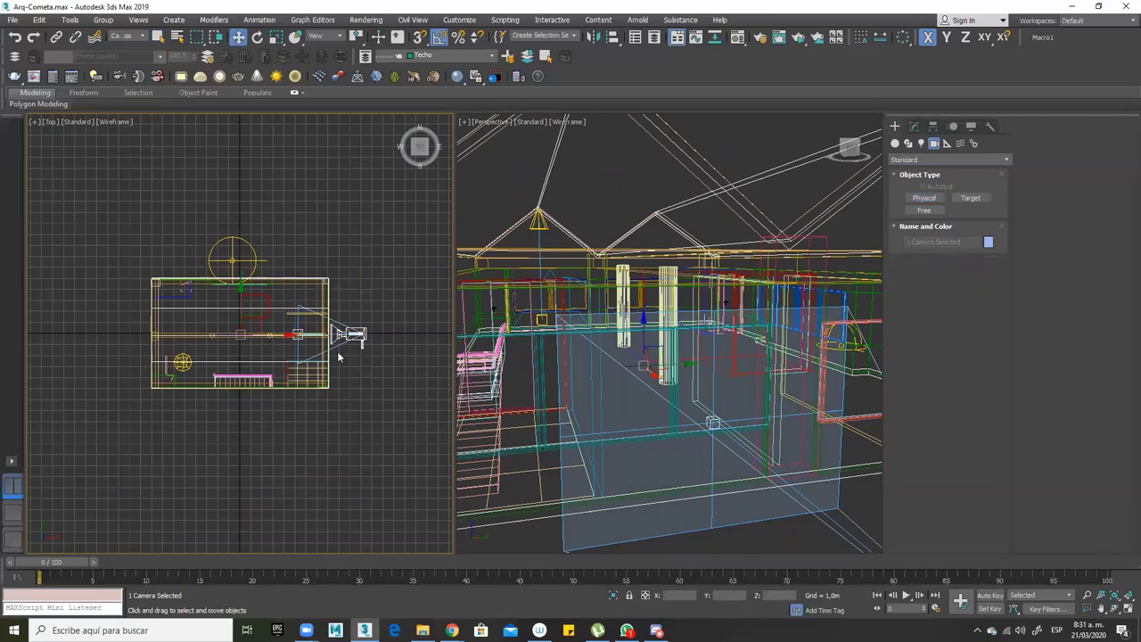
{"action": "left_click_drag", "start_coordinate": [296, 336], "coordinate": [263, 335]}
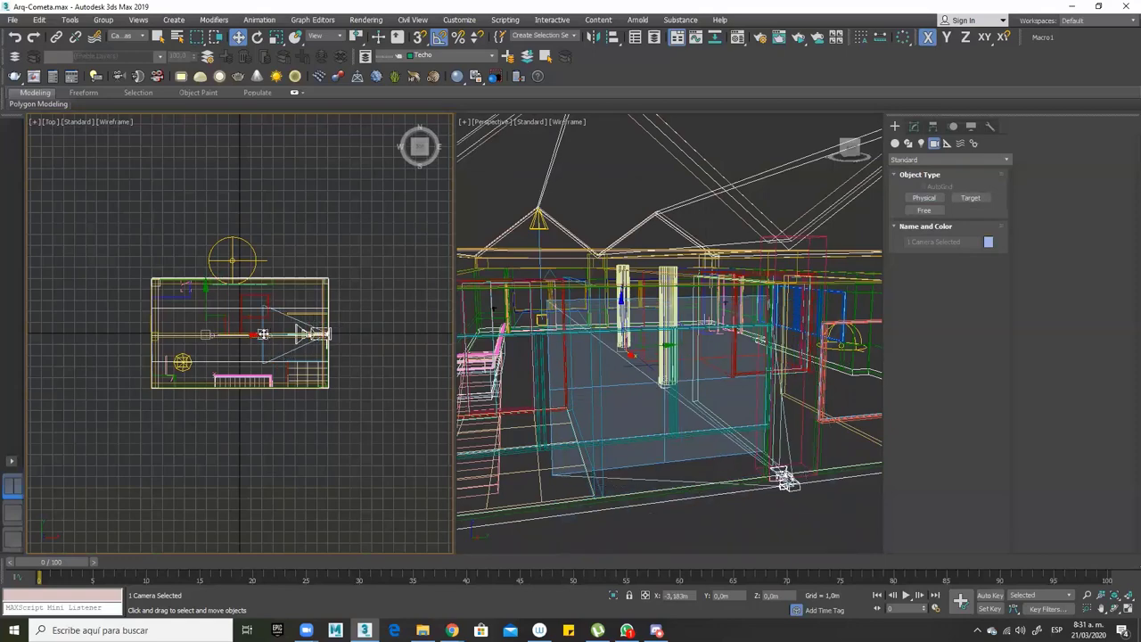
{"action": "left_click_drag", "start_coordinate": [219, 301], "coordinate": [217, 312]}
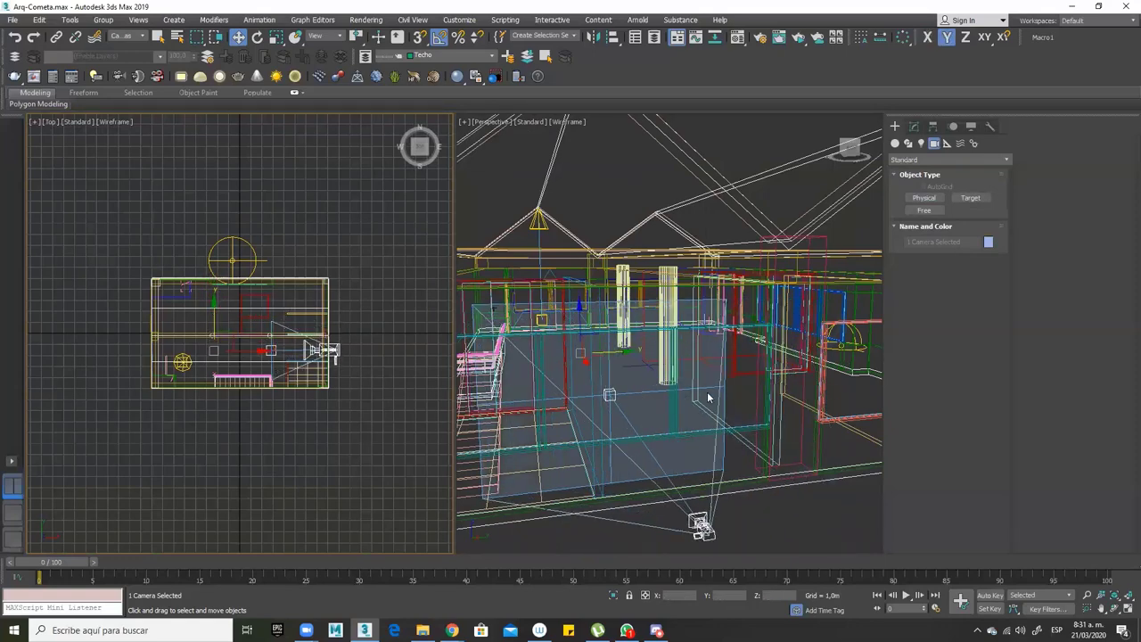
Switch the Perspective viewport to the view through PhysCamera001
{"action": "mouse_move", "coordinate": [697, 396]}
{"action": "middle_mouse_down", "text": "alt"}
{"action": "mouse_move", "coordinate": [706, 383]}
{"action": "mouse_move", "coordinate": [717, 389]}
{"action": "middle_mouse_up", "text": "alt"}
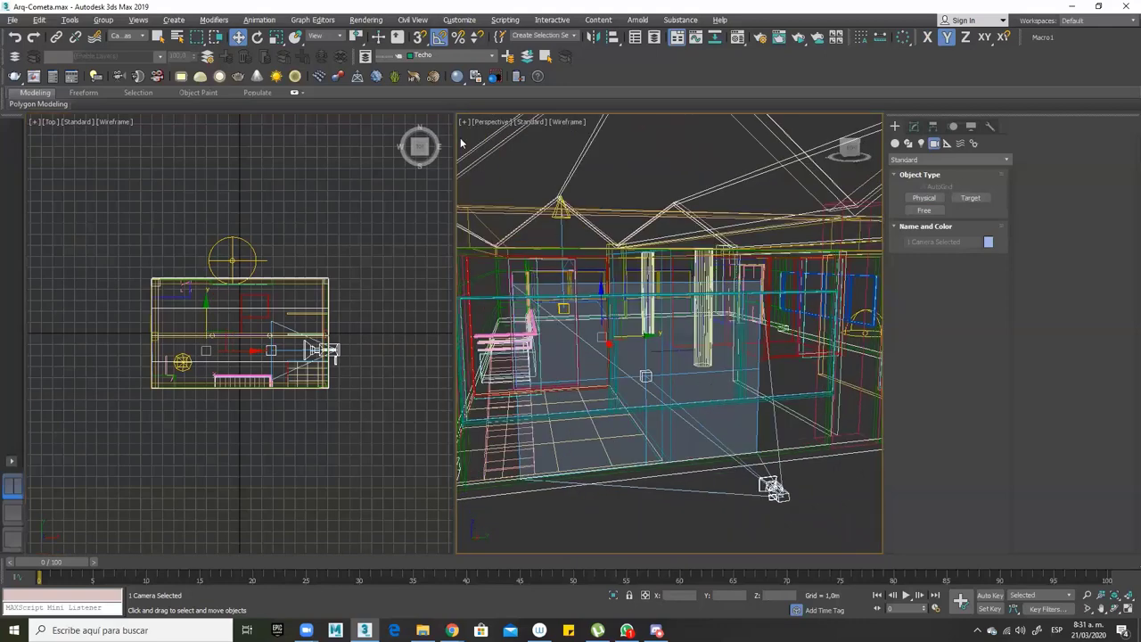
{"action": "middle_click_drag", "start_coordinate": [461, 143], "coordinate": [486, 131], "text": "alt"}
{"action": "left_click", "coordinate": [486, 120]}
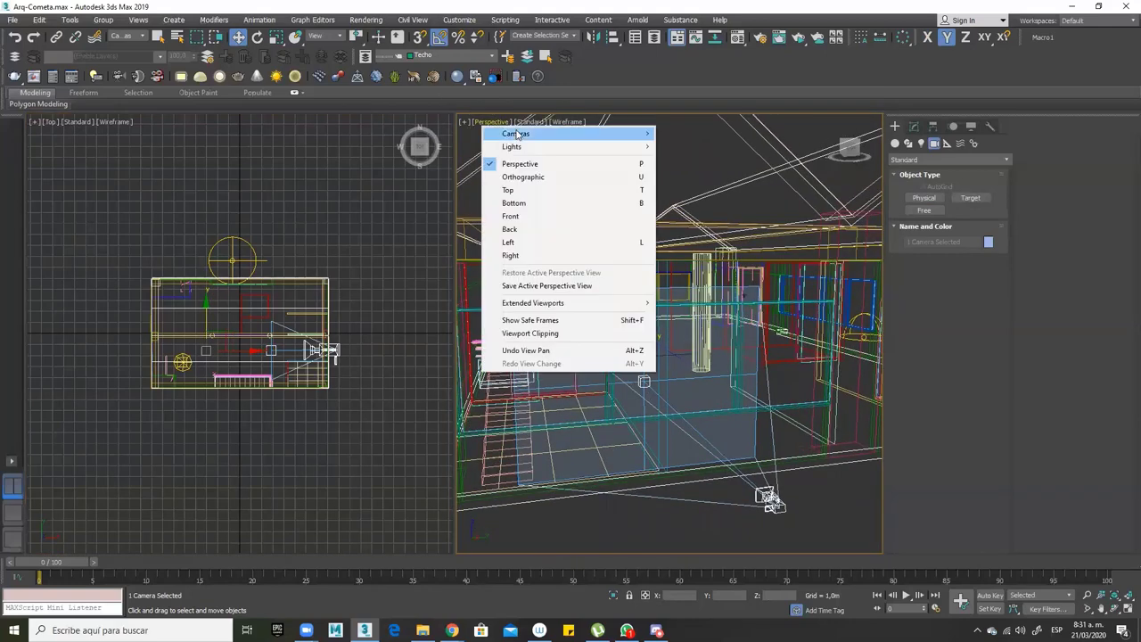
{"action": "mouse_move", "coordinate": [550, 133]}
{"action": "left_click", "coordinate": [725, 134]}
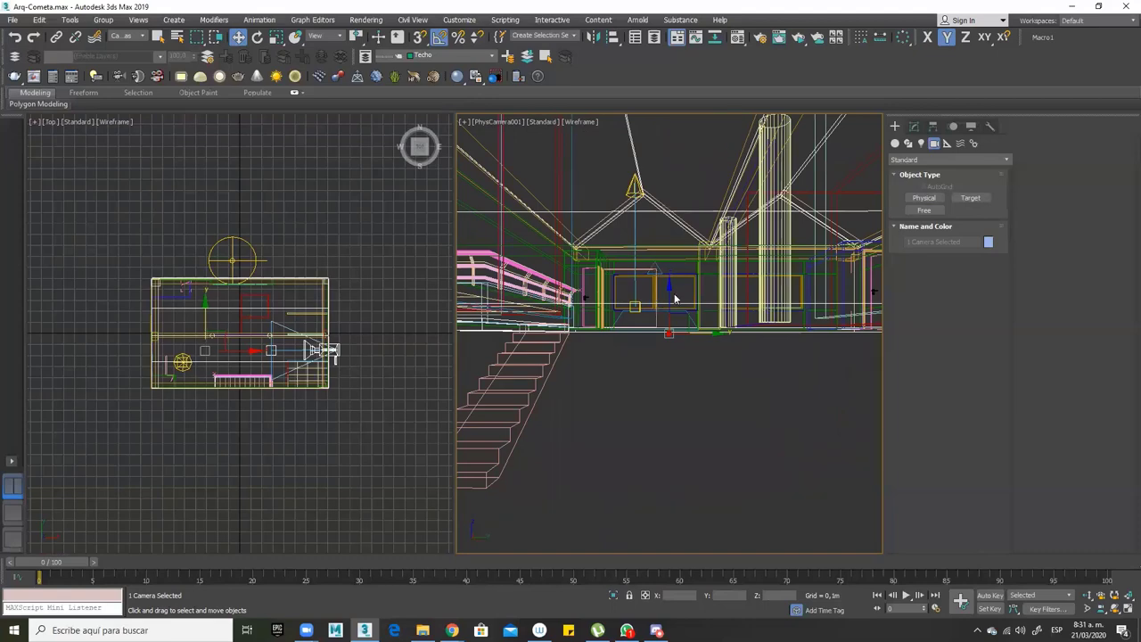
Raise the camera with its target along Z in the camera view and turn on default shading there
{"action": "key", "text": "F7"}
{"action": "mouse_move", "coordinate": [668, 285]}
{"action": "left_mouse_down"}
{"action": "mouse_move", "coordinate": [659, 256]}
{"action": "mouse_move", "coordinate": [663, 266]}
{"action": "left_mouse_up"}
{"action": "key", "text": "F3"}
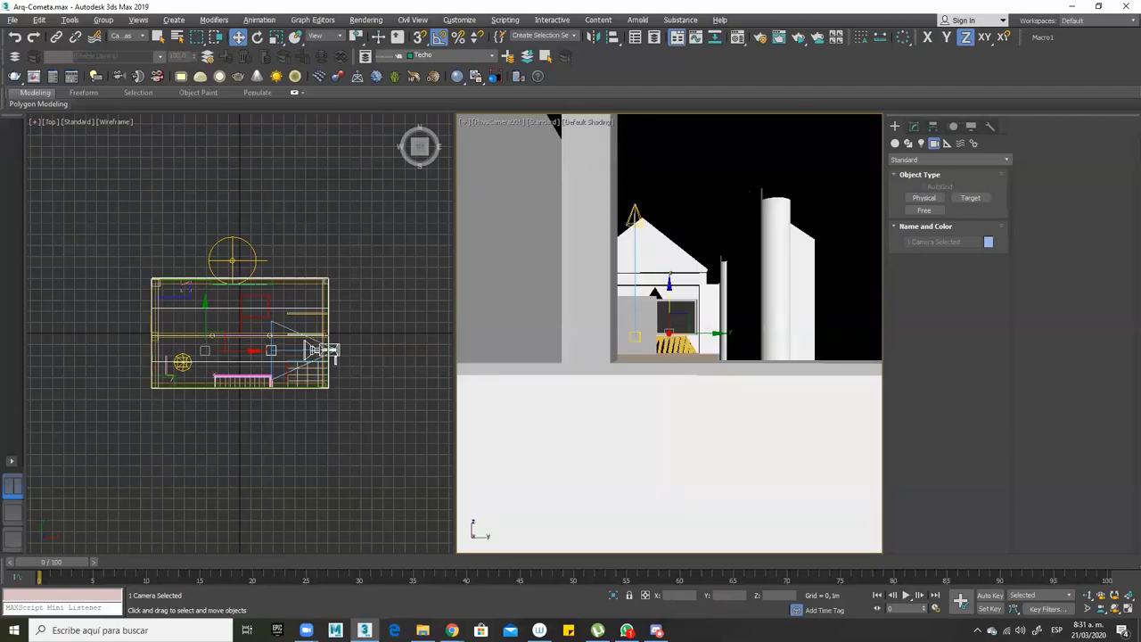
Move the camera with its target along X past the end wall into the interior and raise it further along Z
{"action": "scroll", "coordinate": [319, 349], "scroll_direction": "up", "scroll_amount": 5}
{"action": "scroll", "coordinate": [357, 379], "scroll_direction": "down", "scroll_amount": 3}
{"action": "left_click", "coordinate": [377, 359]}
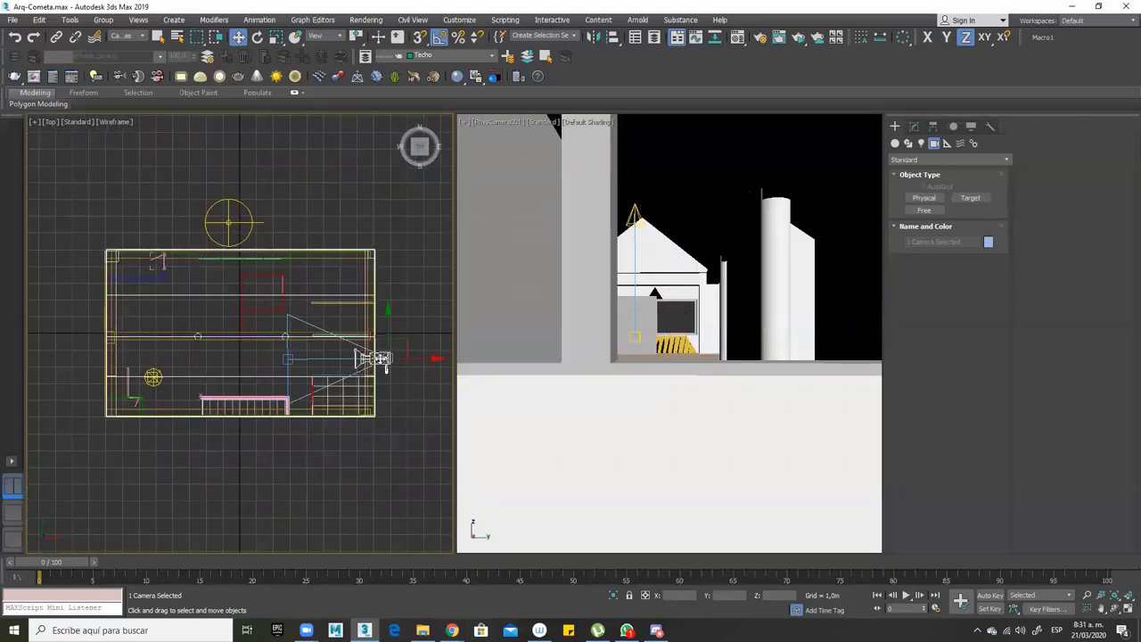
{"action": "left_click_drag", "start_coordinate": [417, 356], "coordinate": [419, 357]}
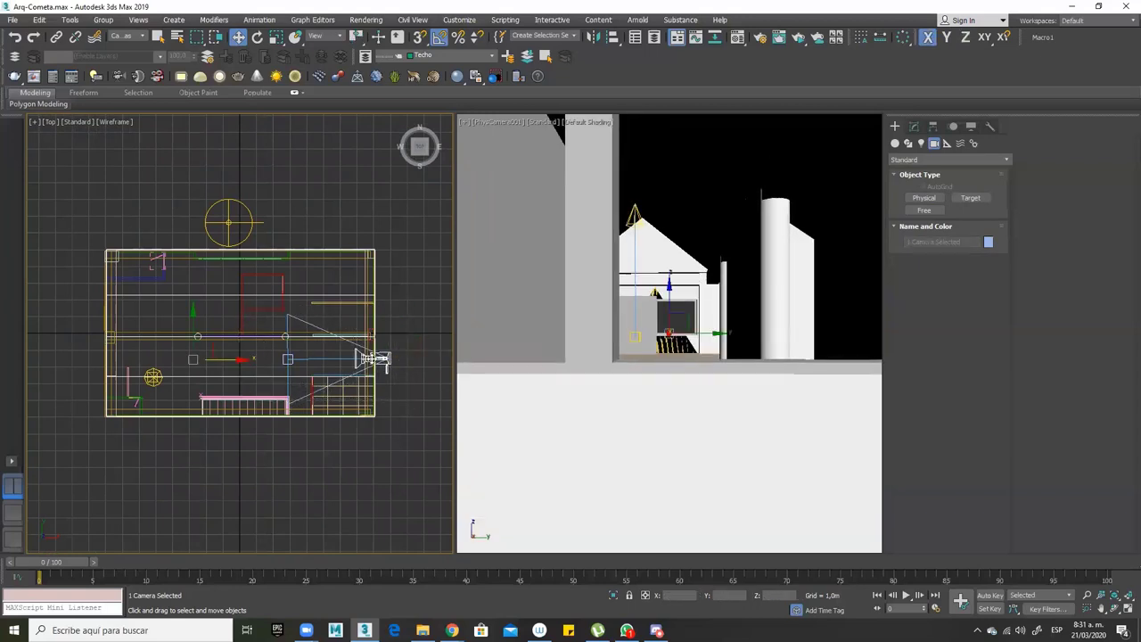
{"action": "mouse_move", "coordinate": [241, 361]}
{"action": "left_mouse_down"}
{"action": "mouse_move", "coordinate": [212, 359]}
{"action": "mouse_move", "coordinate": [224, 357]}
{"action": "left_mouse_up"}
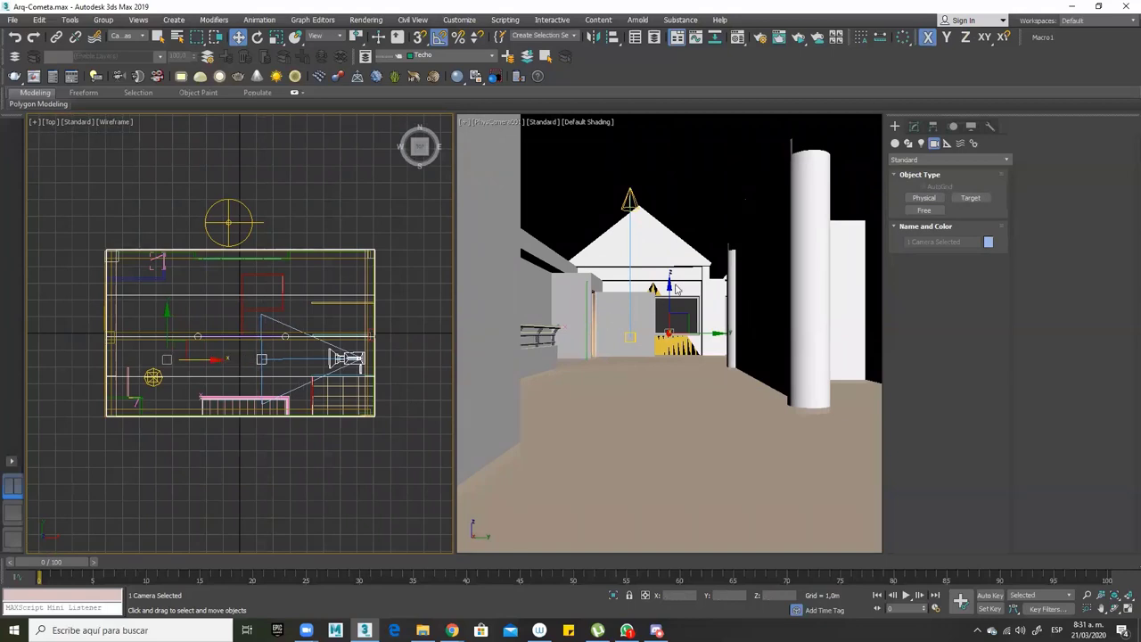
{"action": "left_click_drag", "start_coordinate": [670, 288], "coordinate": [667, 282]}
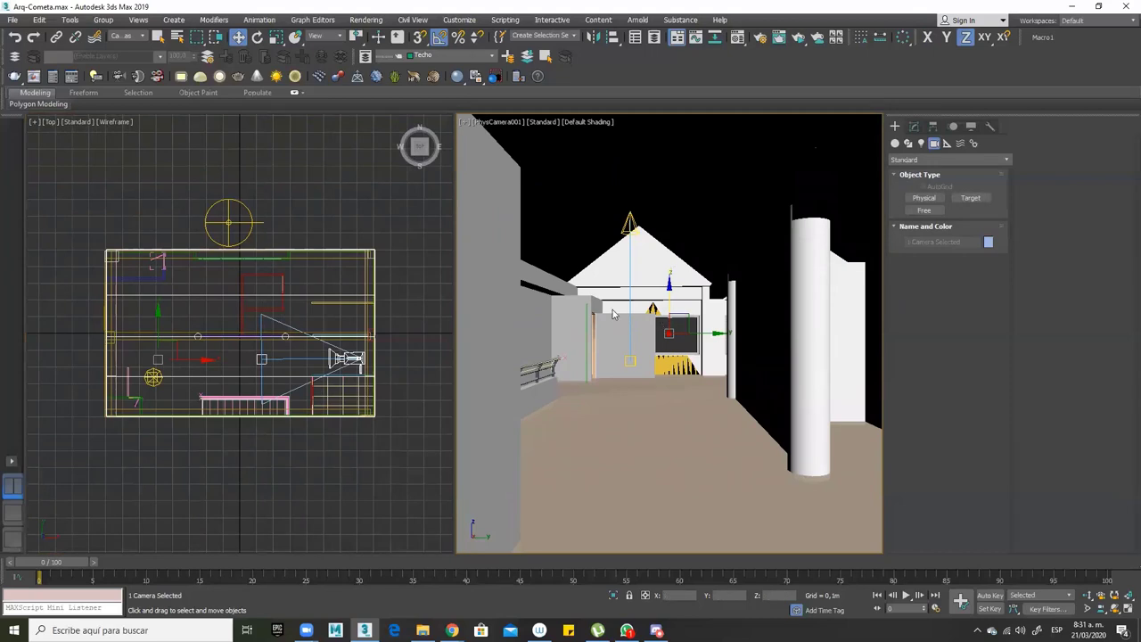
Try an ActiveShade preview of the camera view, continuing past the missing map, and close the preview and the renderer messages
{"action": "left_click", "coordinate": [795, 40]}
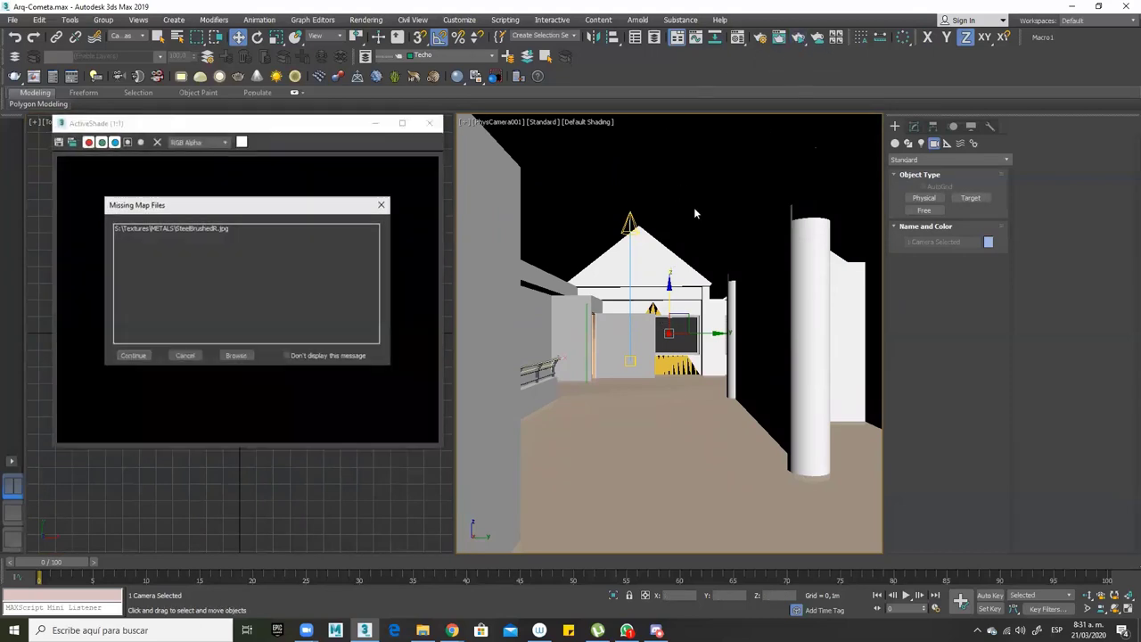
{"action": "left_click", "coordinate": [141, 357]}
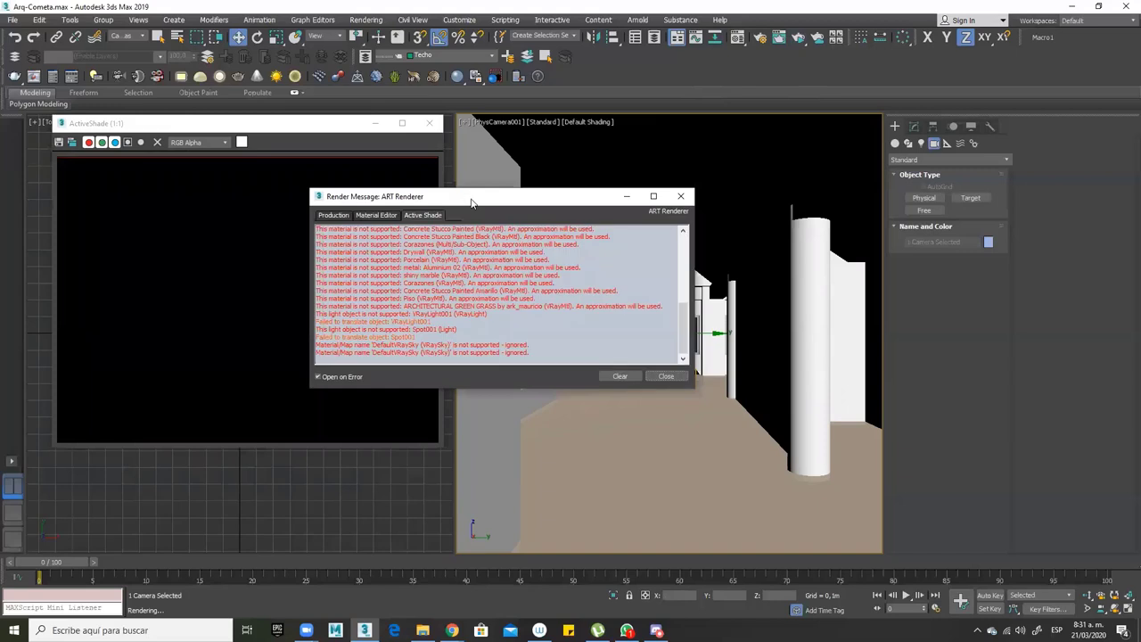
{"action": "left_click_drag", "start_coordinate": [789, 119], "coordinate": [788, 102]}
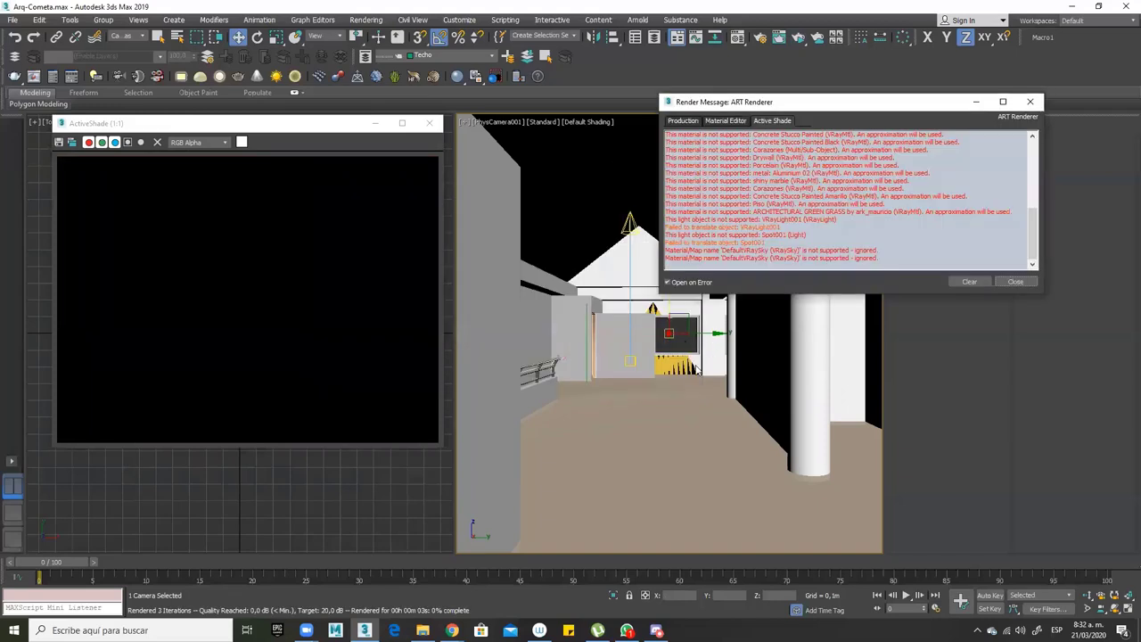
{"action": "left_click", "coordinate": [657, 383]}
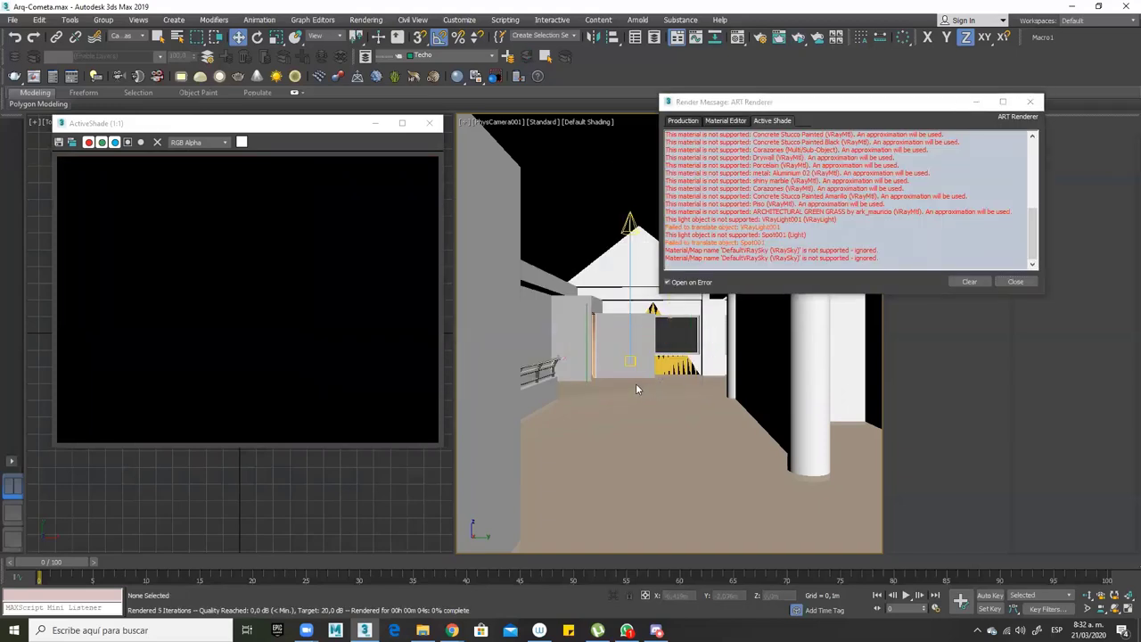
{"action": "right_click", "coordinate": [637, 389]}
{"action": "left_click", "coordinate": [814, 396]}
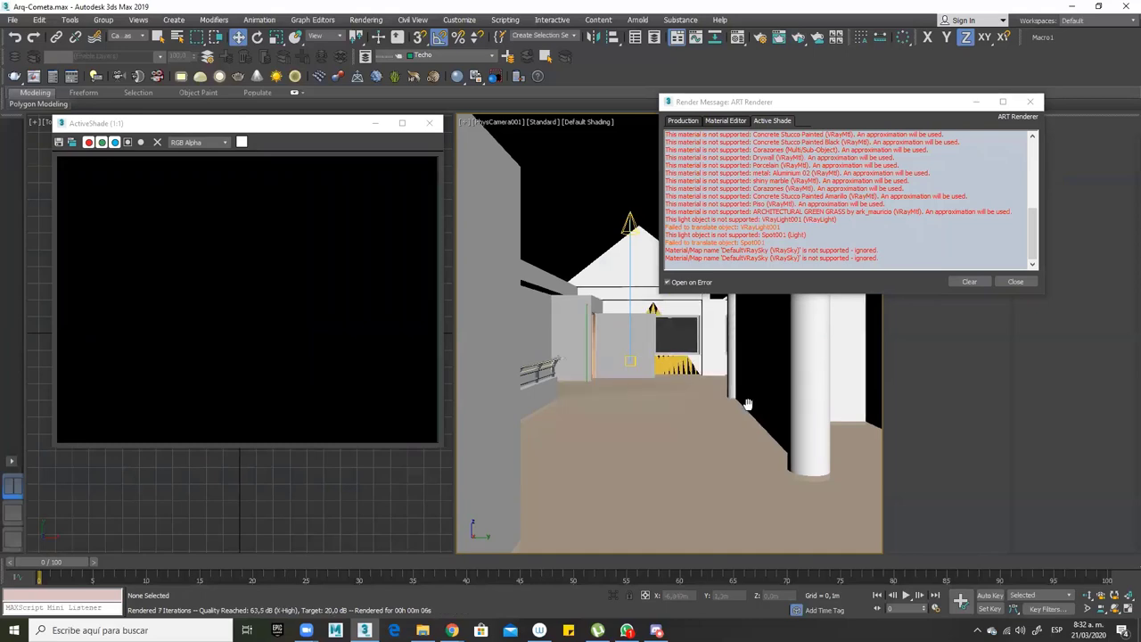
{"action": "middle_click_drag", "start_coordinate": [748, 404], "coordinate": [751, 403]}
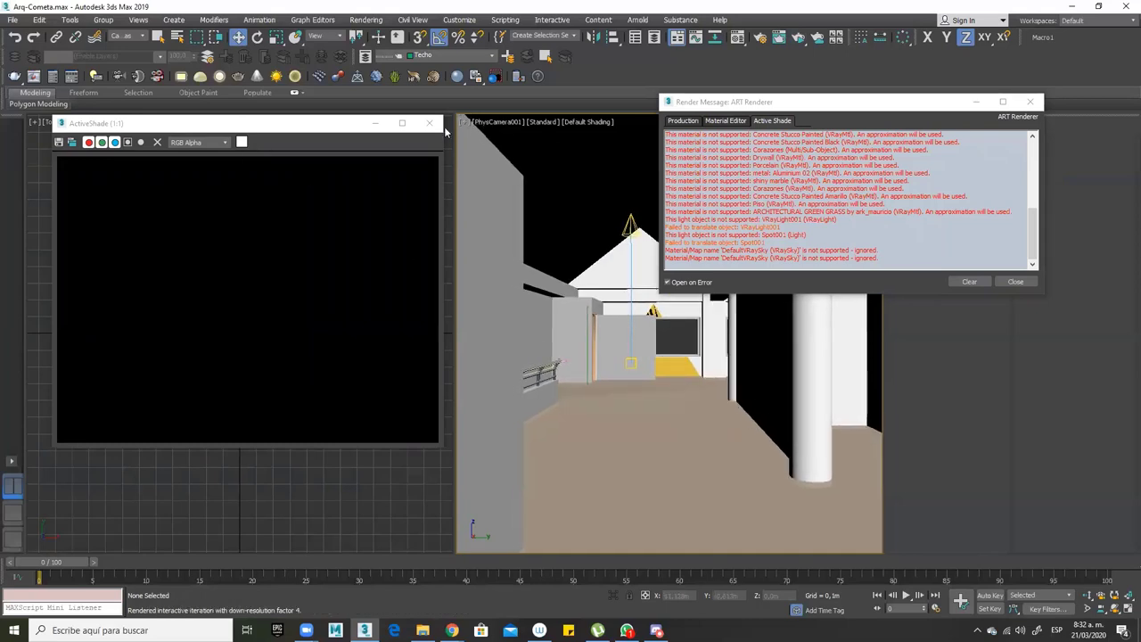
{"action": "left_click", "coordinate": [429, 124]}
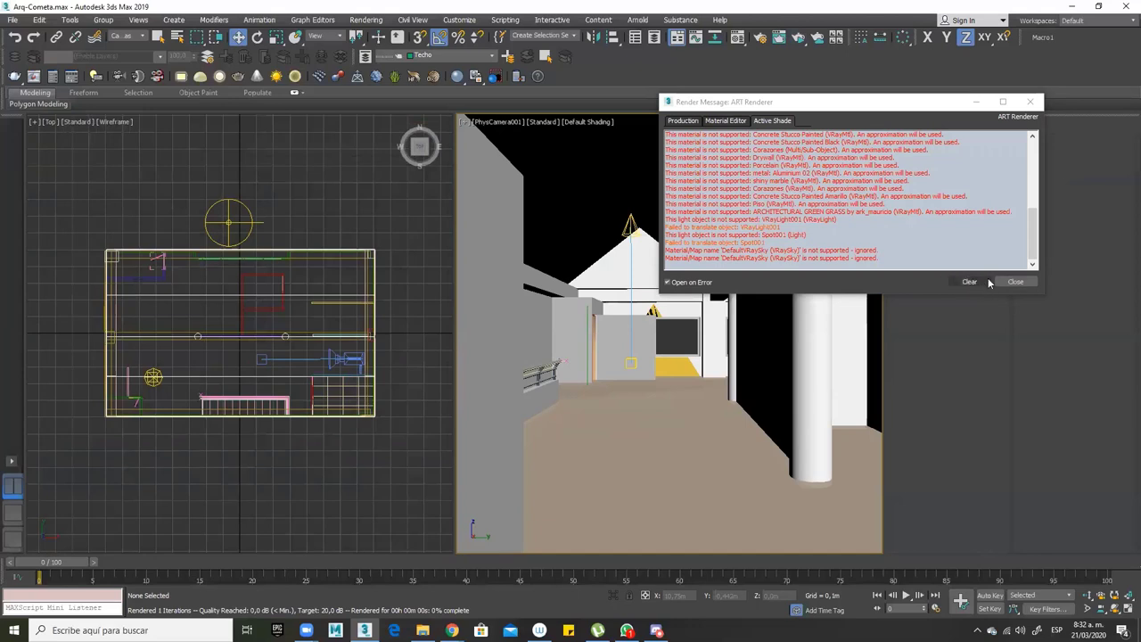
{"action": "left_click", "coordinate": [1014, 282]}
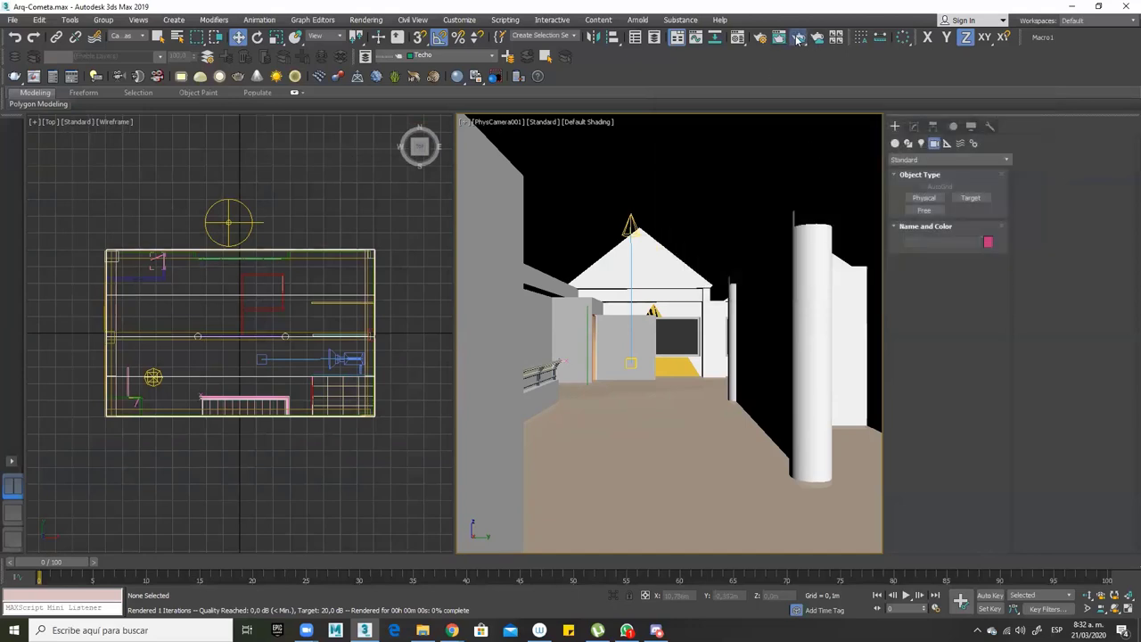
Start a production render of the PhysCamera001 view
{"action": "left_click", "coordinate": [799, 38]}
{"action": "left_click", "coordinate": [14, 78]}
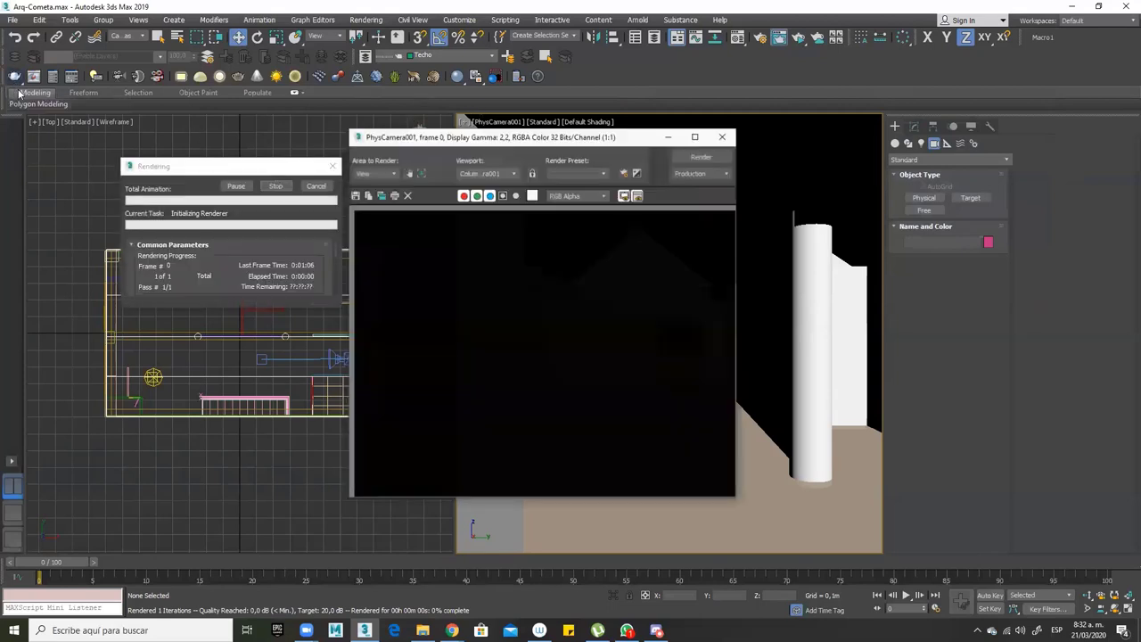
Continue the camera render past the missing files and map coordinates warnings, and move the progress and rendered frame windows aside
{"action": "left_click", "coordinate": [456, 382]}
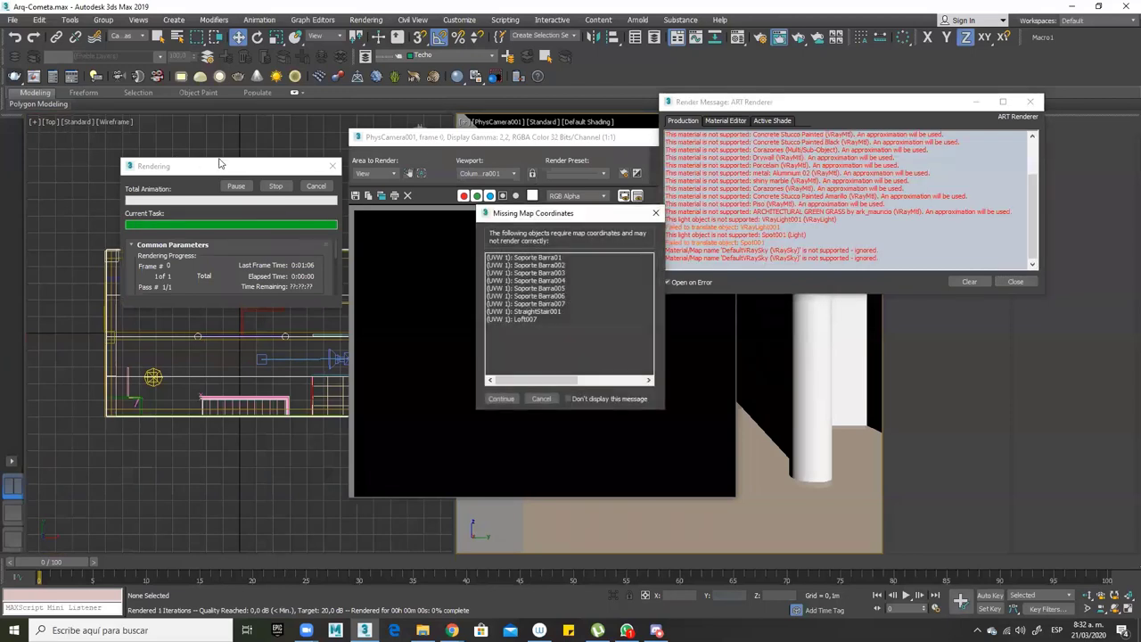
{"action": "left_click", "coordinate": [501, 399]}
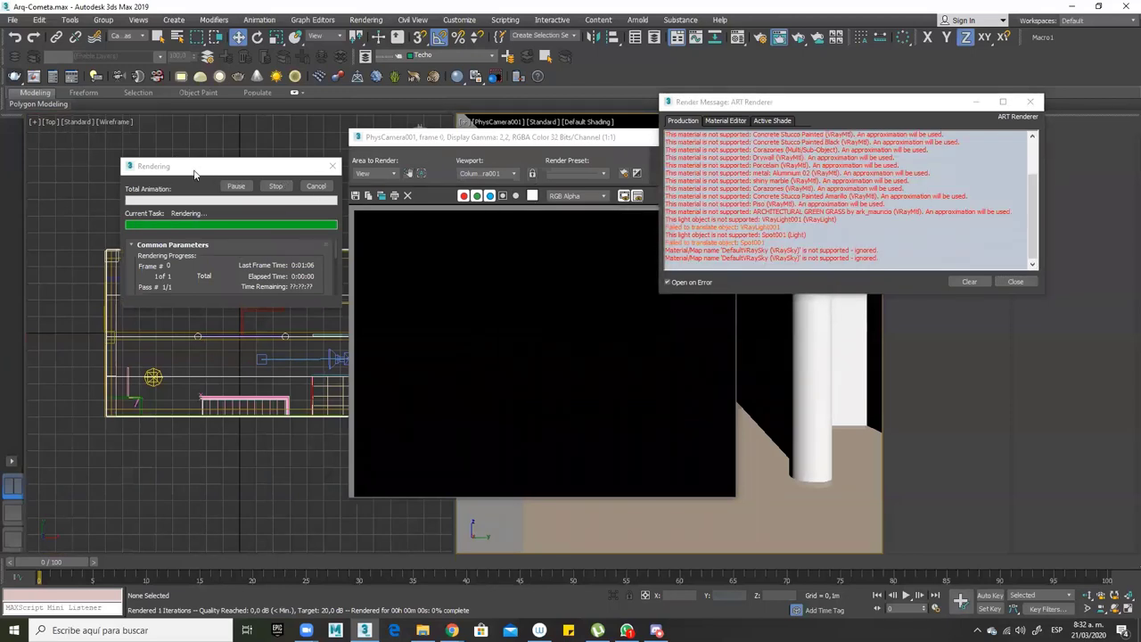
{"action": "left_click_drag", "start_coordinate": [195, 173], "coordinate": [121, 147]}
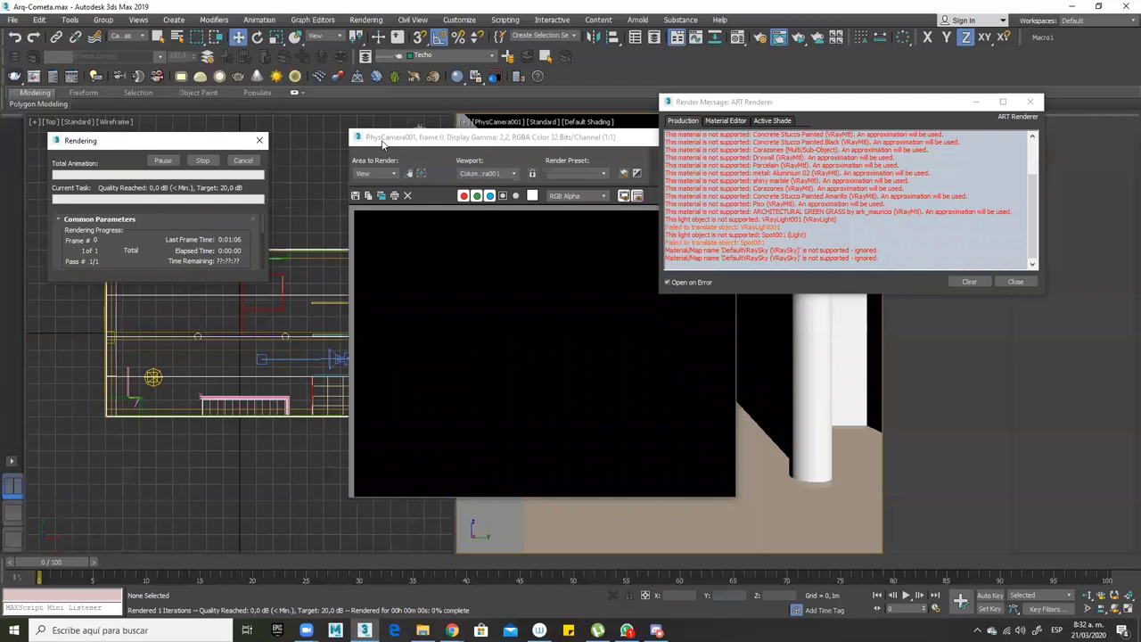
{"action": "left_click_drag", "start_coordinate": [382, 144], "coordinate": [306, 145]}
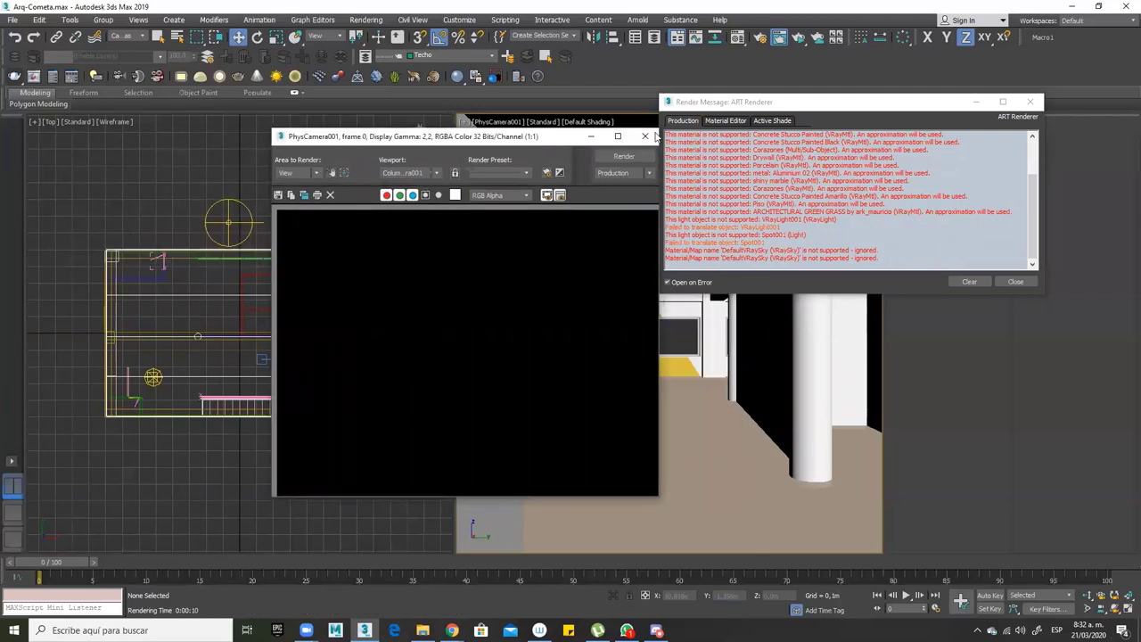
Render the camera view again with V-Ray, cancel the rendering, and close the V-Ray frame buffer
{"action": "left_click", "coordinate": [622, 156]}
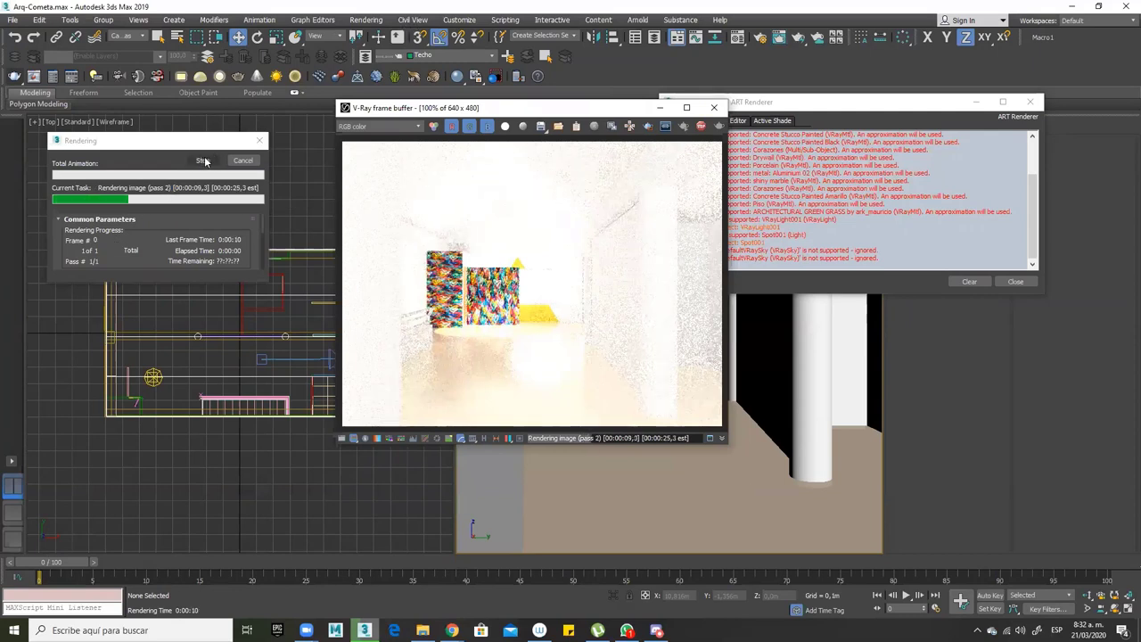
{"action": "left_click", "coordinate": [244, 162]}
{"action": "left_click", "coordinate": [243, 162]}
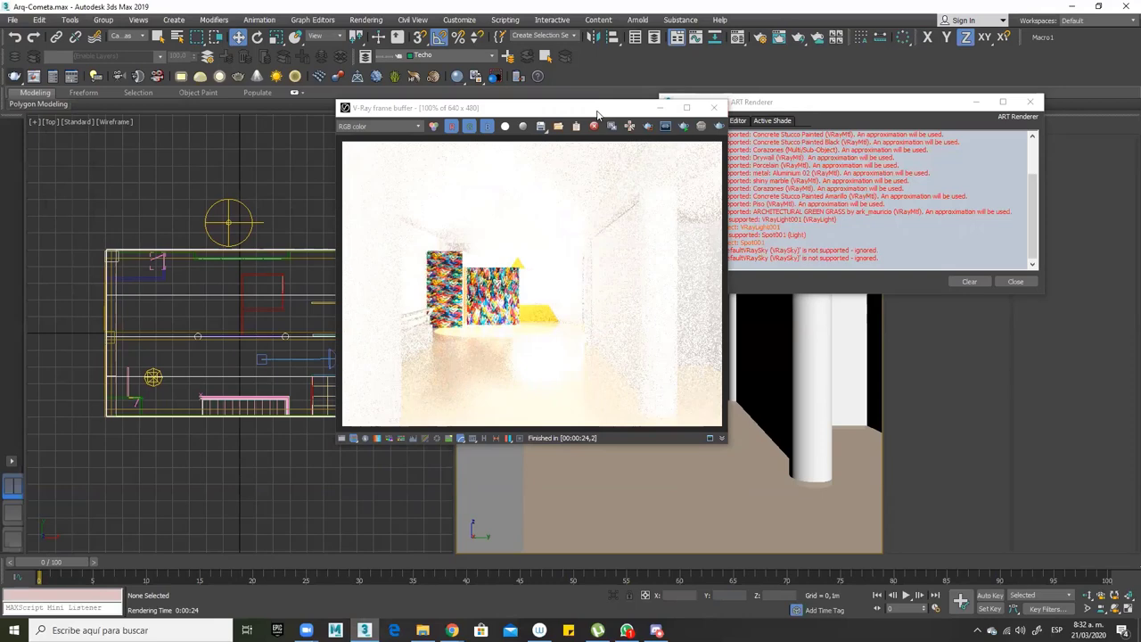
{"action": "left_click_drag", "start_coordinate": [600, 112], "coordinate": [364, 127]}
{"action": "left_click", "coordinate": [479, 123]}
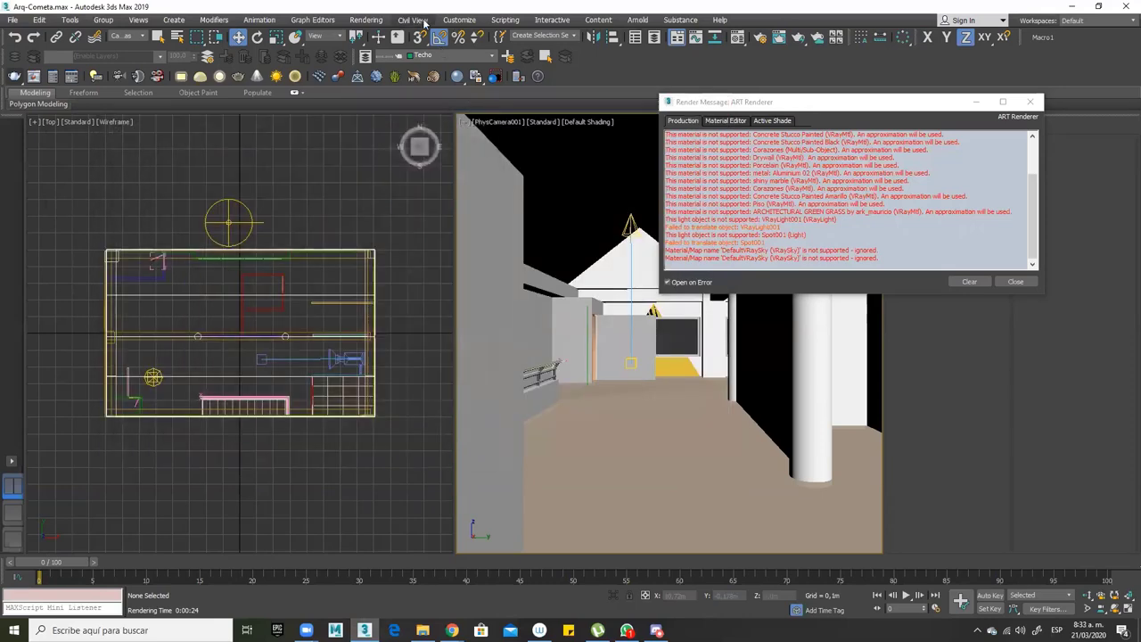
Open the Environment and Effects settings, browse the available environment maps, and close the browser without choosing one
{"action": "left_click", "coordinate": [362, 21]}
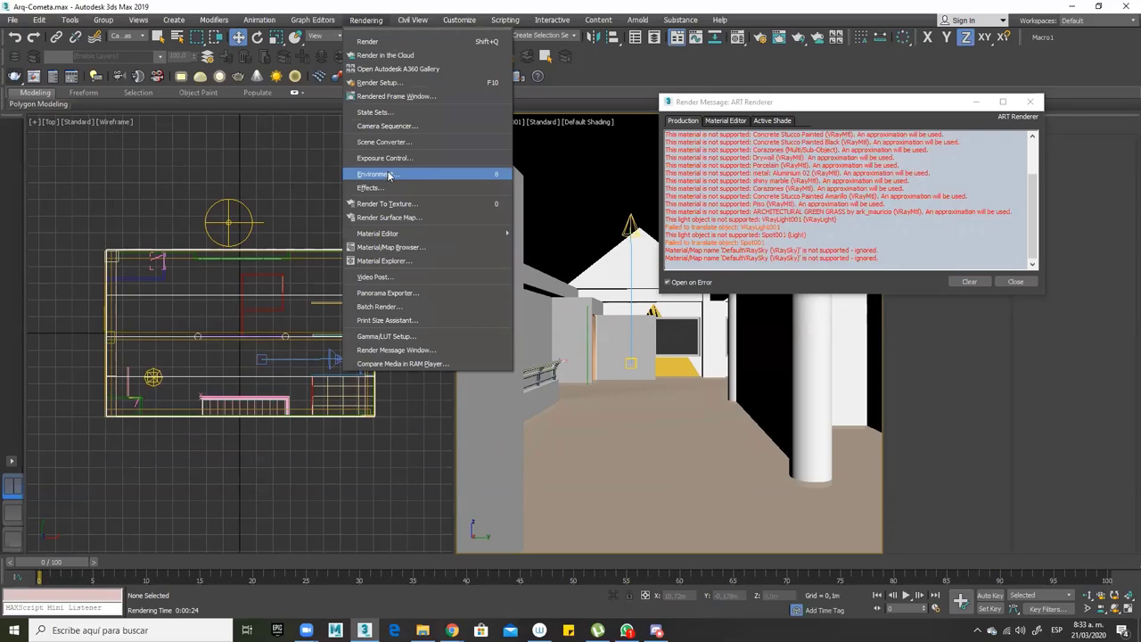
{"action": "left_click", "coordinate": [389, 175]}
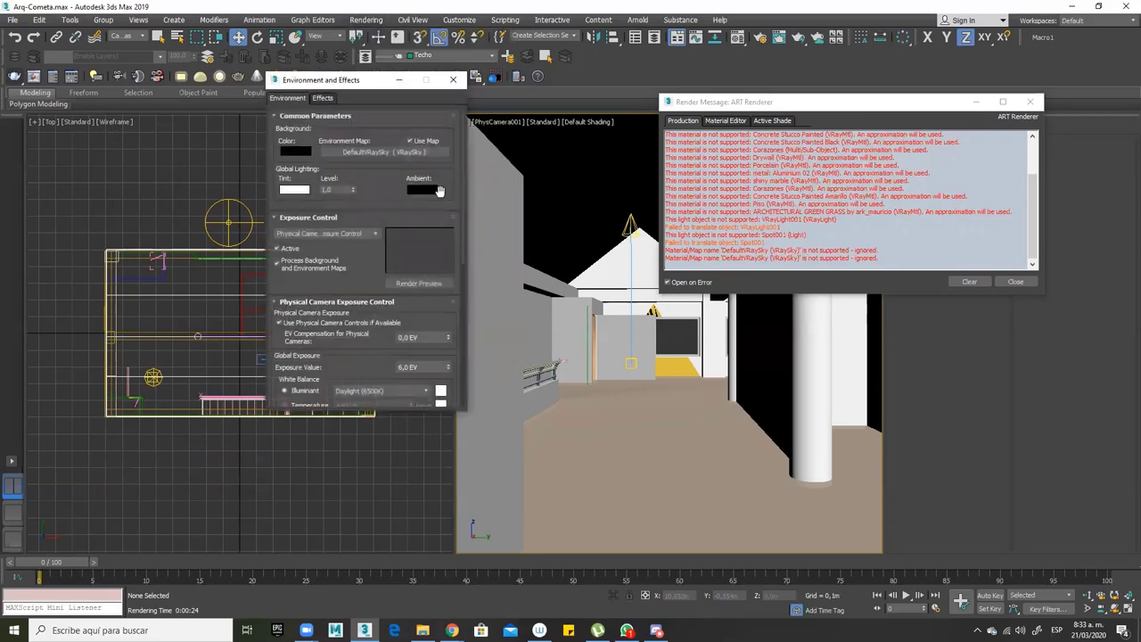
{"action": "left_click_drag", "start_coordinate": [331, 86], "coordinate": [690, 119]}
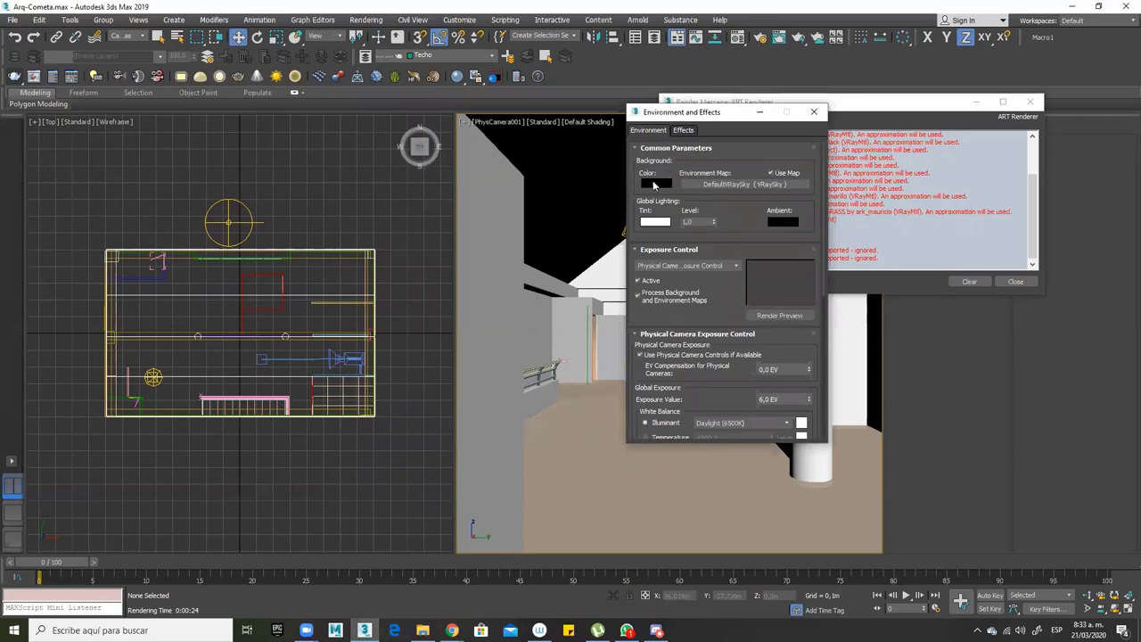
{"action": "left_click", "coordinate": [741, 183]}
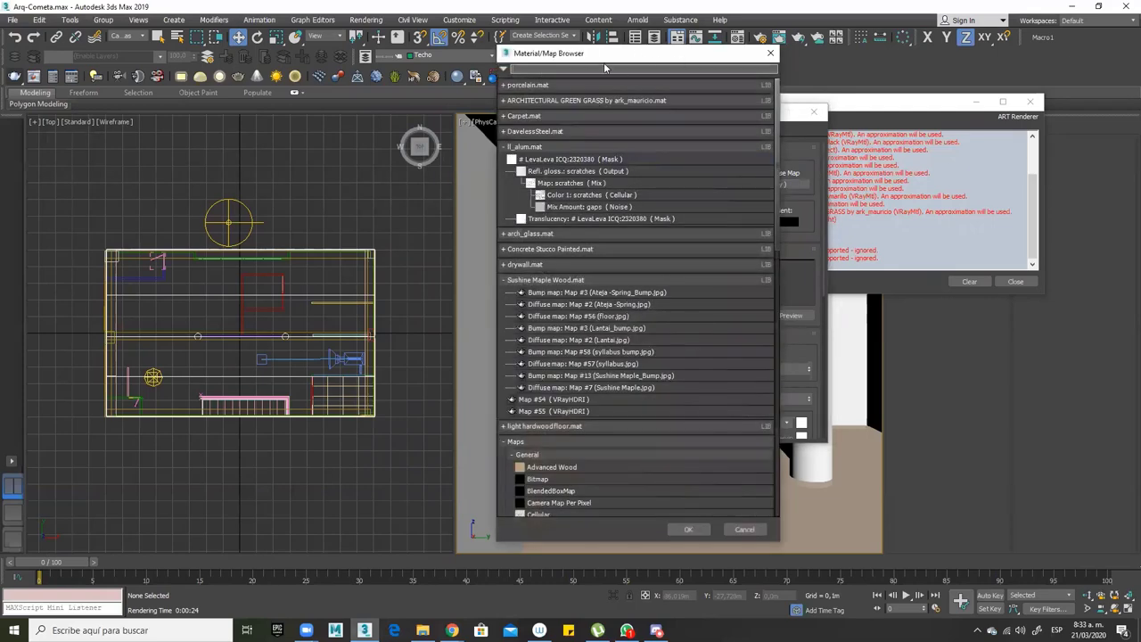
{"action": "left_click_drag", "start_coordinate": [553, 54], "coordinate": [385, 99]}
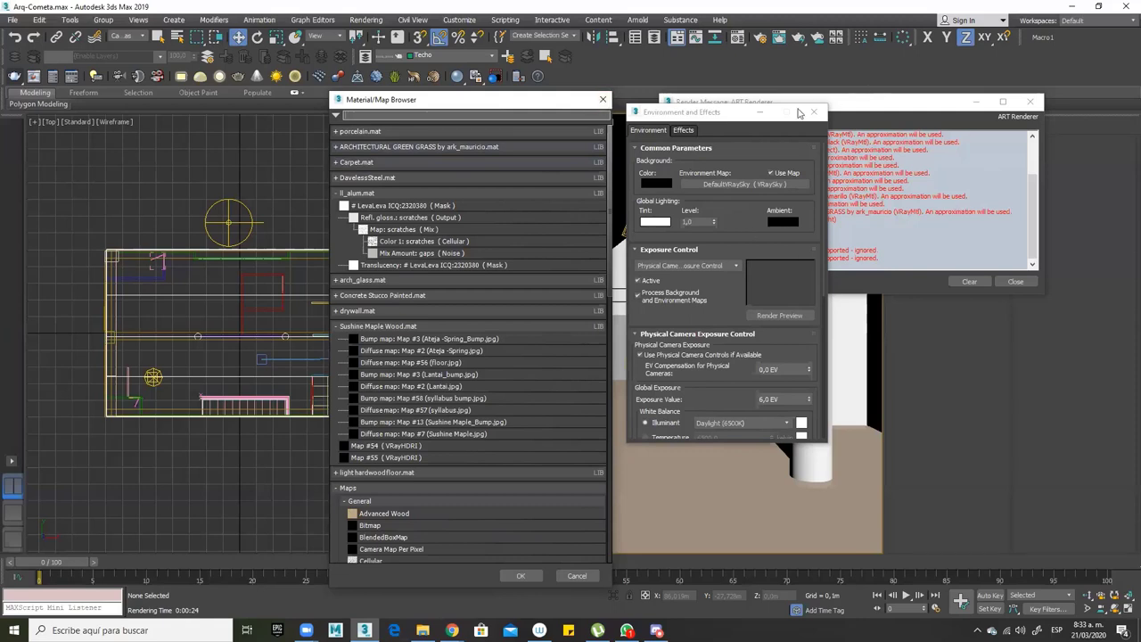
{"action": "left_click", "coordinate": [602, 103]}
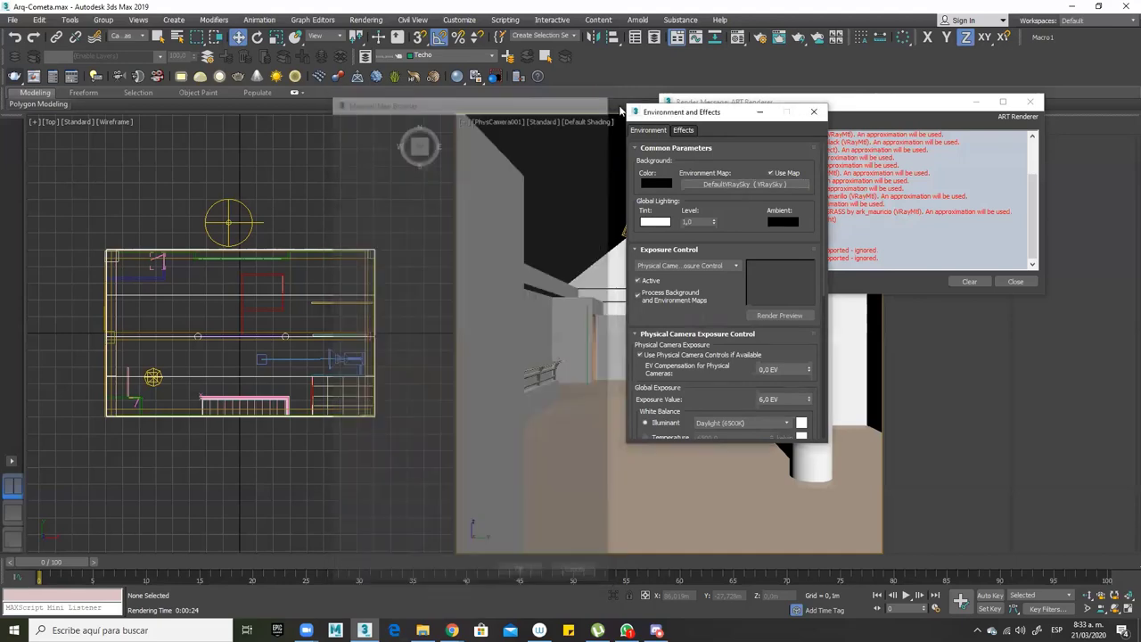
{"action": "left_click_drag", "start_coordinate": [705, 113], "coordinate": [524, 83]}
Restrict selection to lights and move the dome light slightly farther from the house in the Top view
{"action": "left_click", "coordinate": [225, 236]}
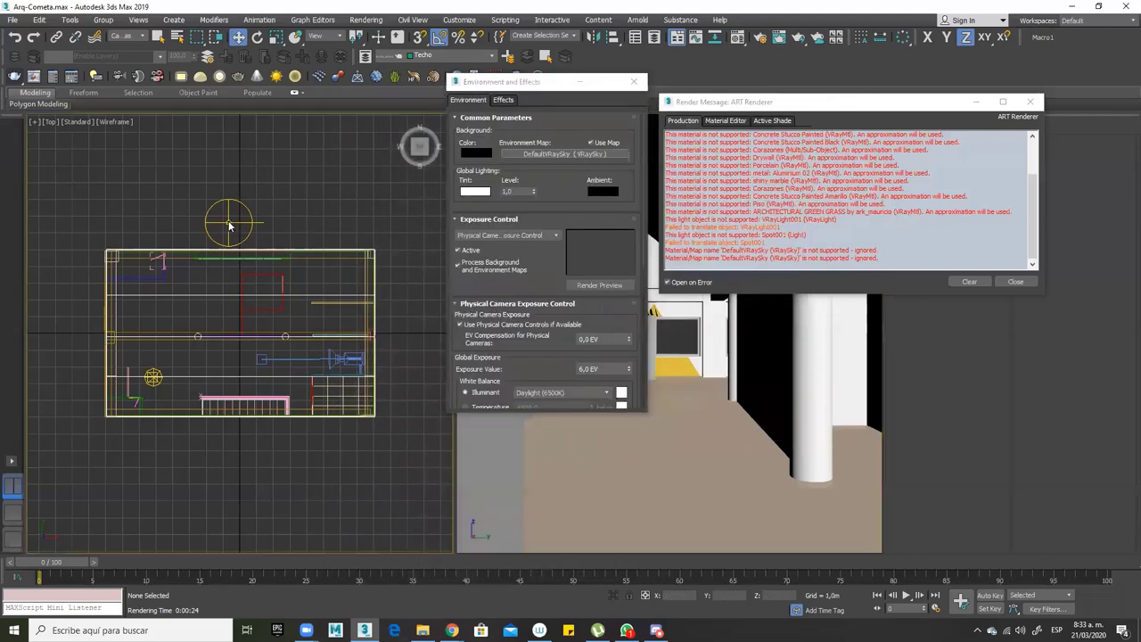
{"action": "left_click", "coordinate": [127, 36]}
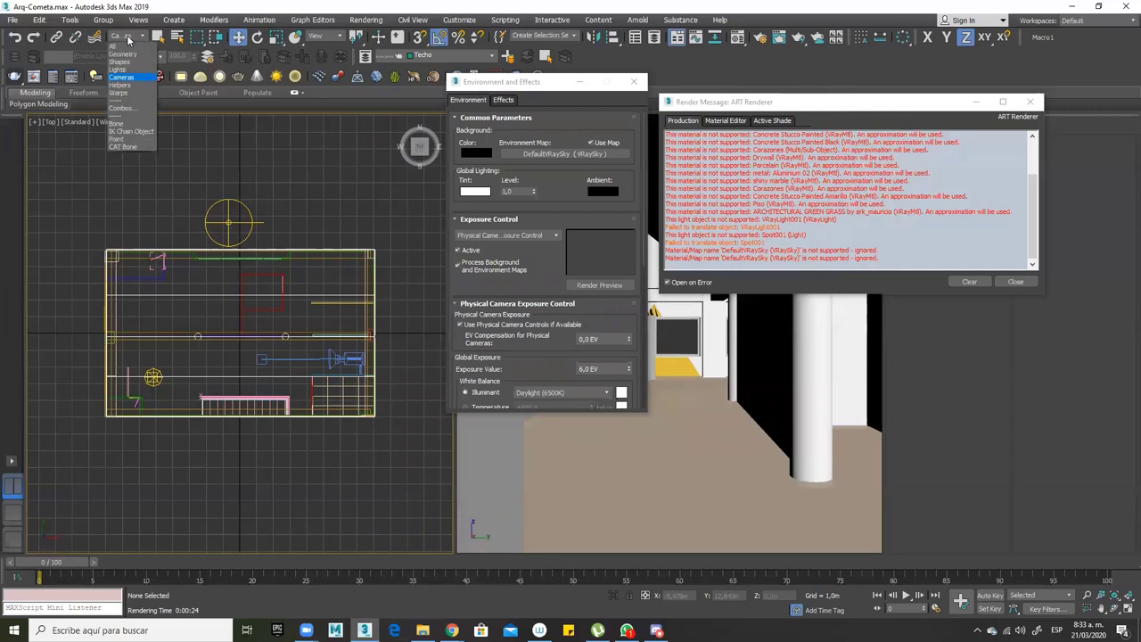
{"action": "left_click", "coordinate": [134, 73]}
{"action": "left_click", "coordinate": [235, 222]}
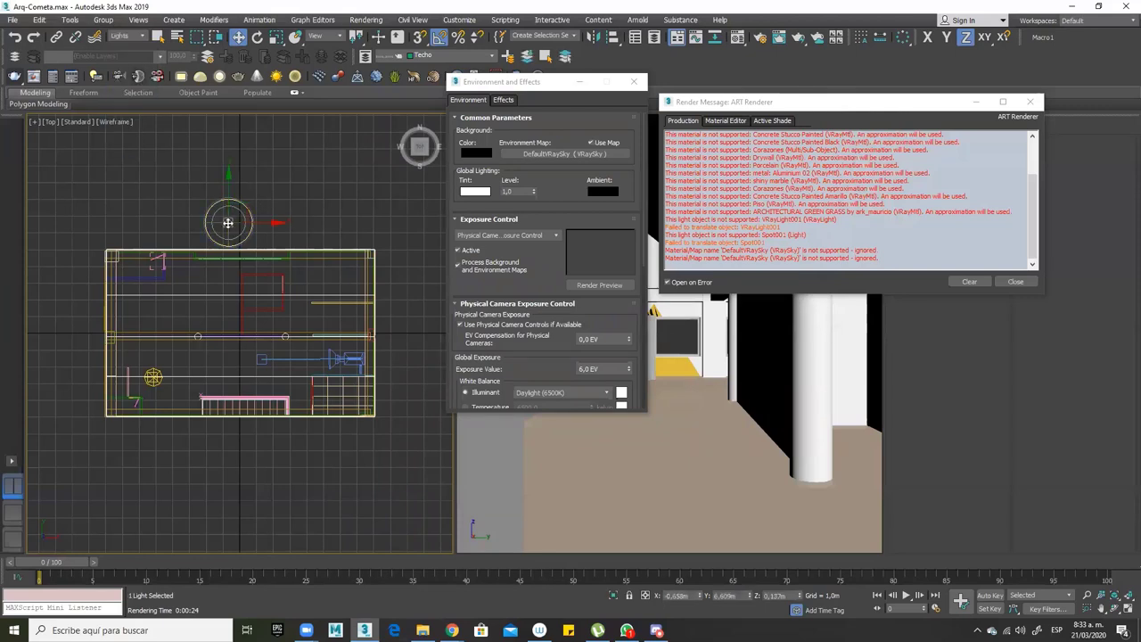
{"action": "left_click_drag", "start_coordinate": [248, 207], "coordinate": [241, 193]}
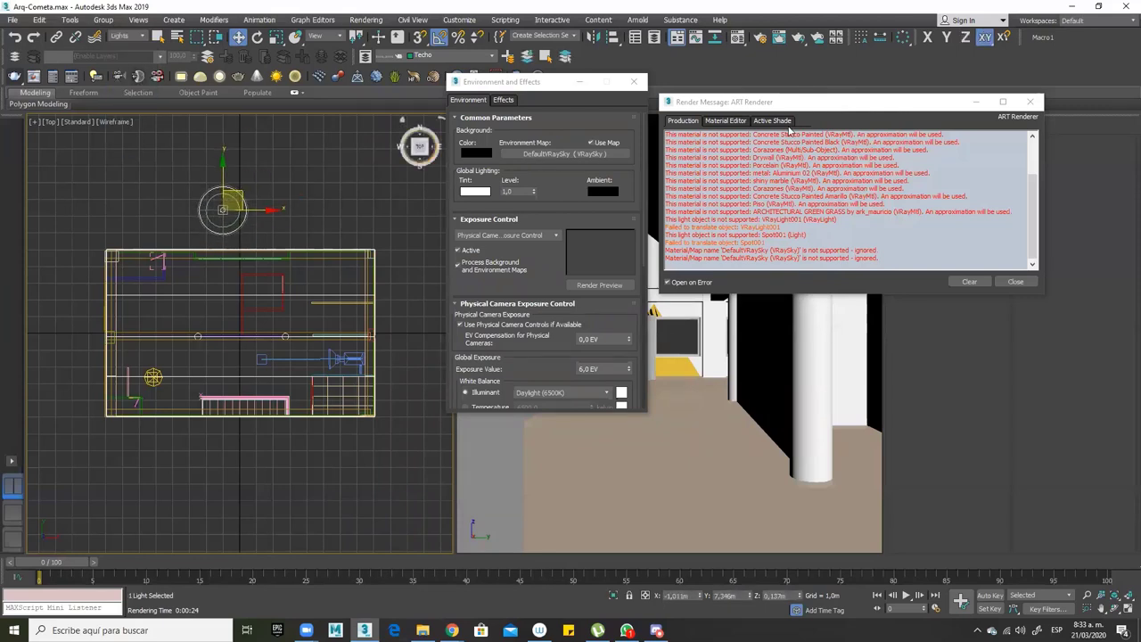
Clear and close the render messages, and expand the Dome light parameters of the selected VRayLight
{"action": "left_click", "coordinate": [970, 281]}
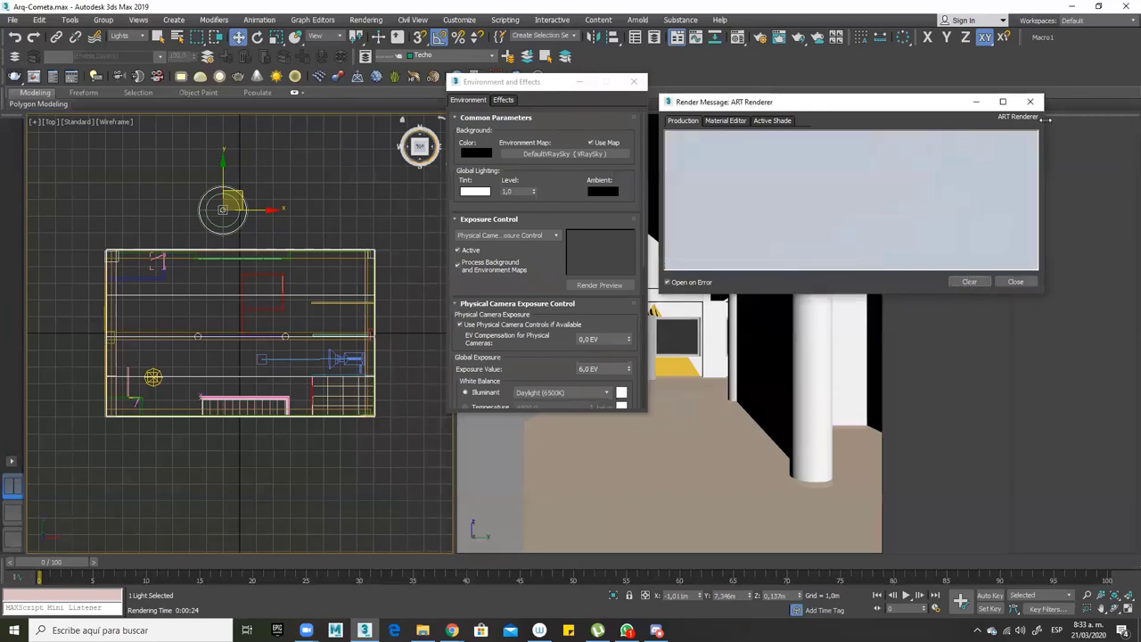
{"action": "left_click", "coordinate": [1031, 104]}
{"action": "left_click", "coordinate": [915, 127]}
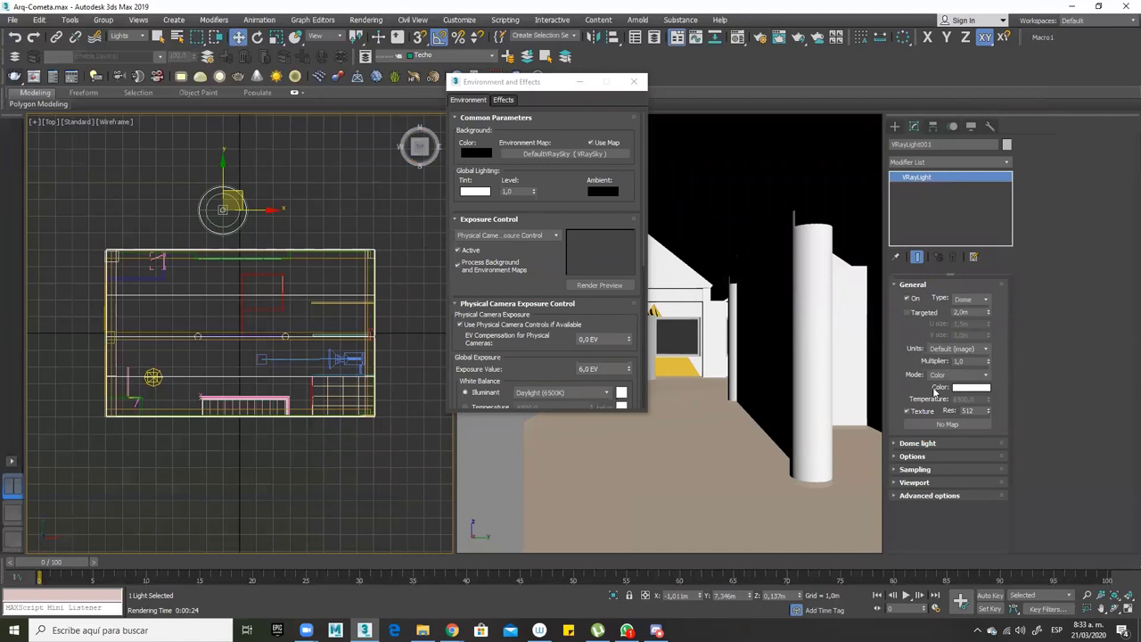
{"action": "left_click", "coordinate": [901, 444]}
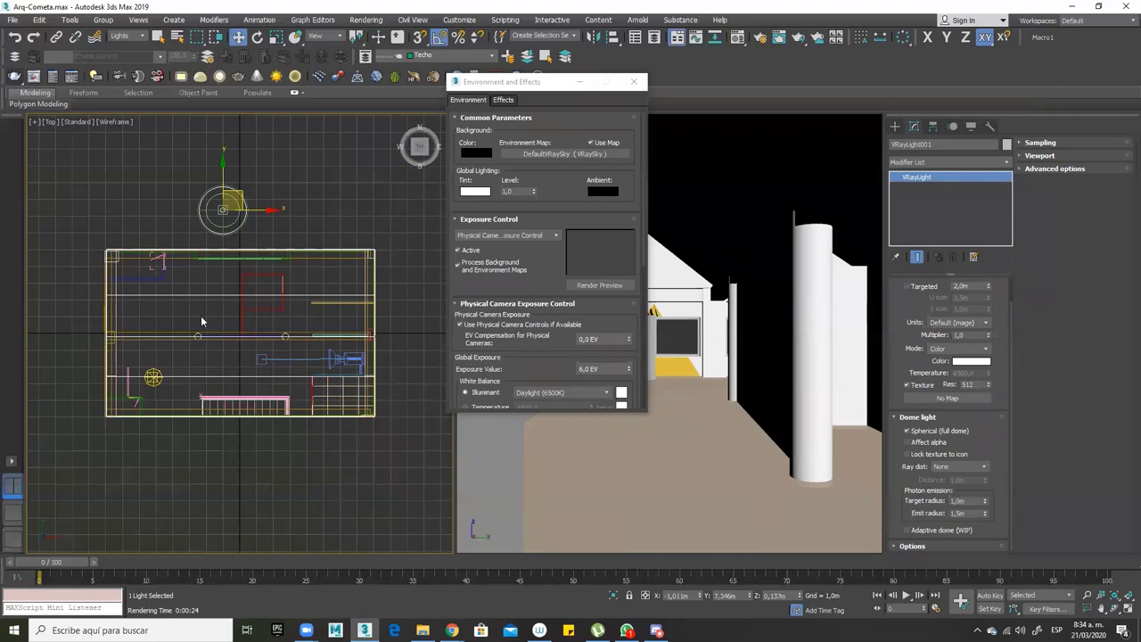
Select the target spotlight, turn off Process Background and Environment Maps, and render the exposure control preview
{"action": "left_click", "coordinate": [154, 377]}
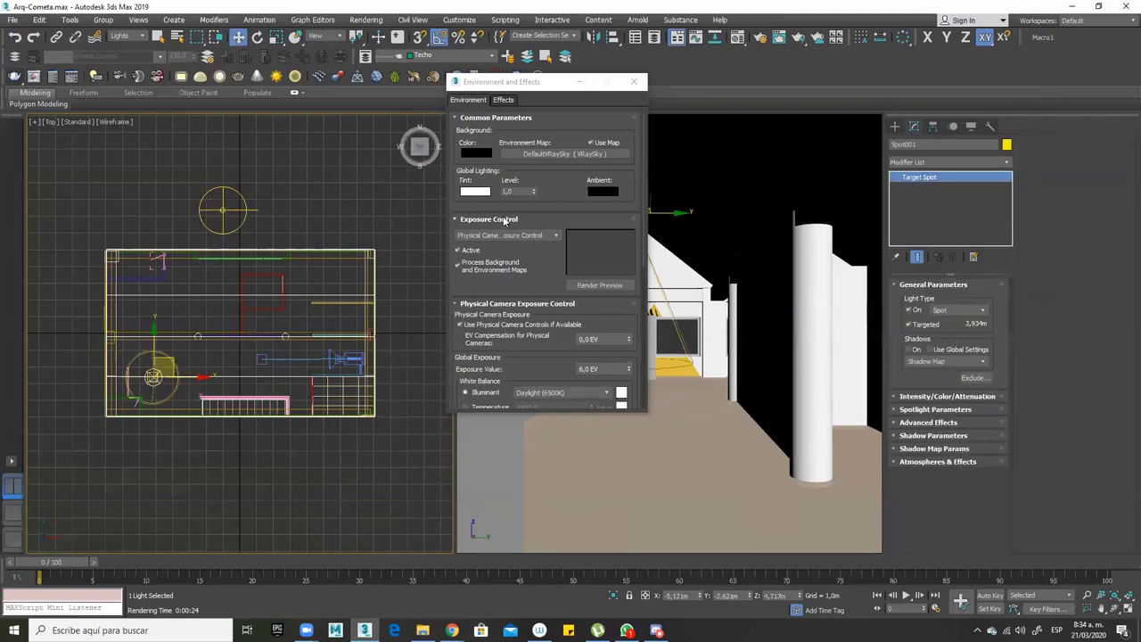
{"action": "left_click", "coordinate": [533, 268]}
{"action": "left_click", "coordinate": [625, 286]}
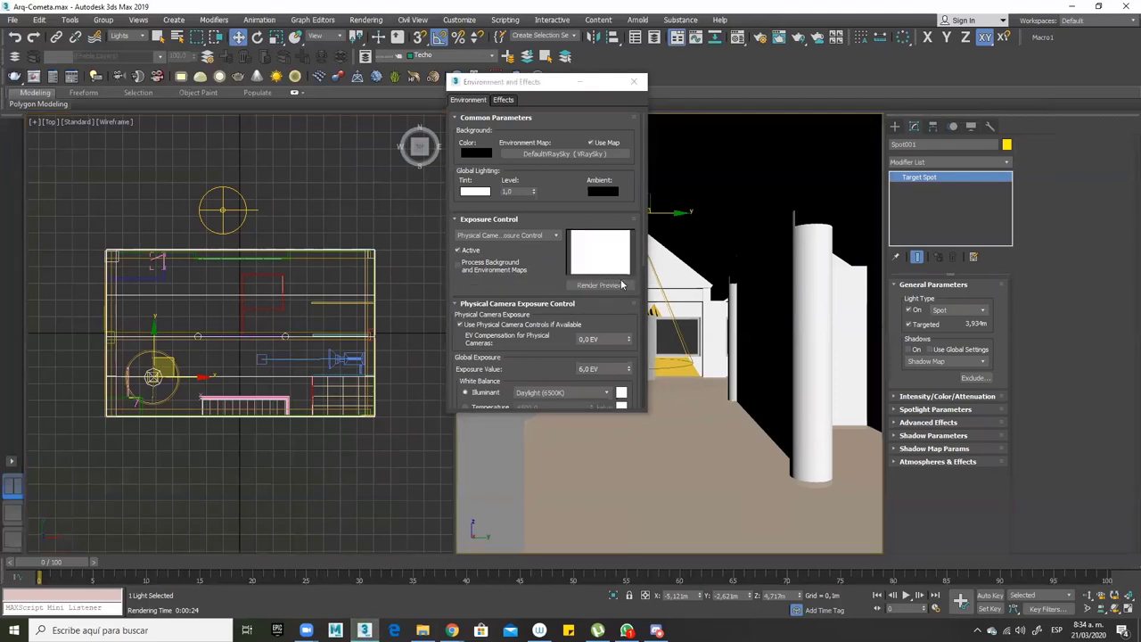
{"action": "left_click", "coordinate": [624, 285]}
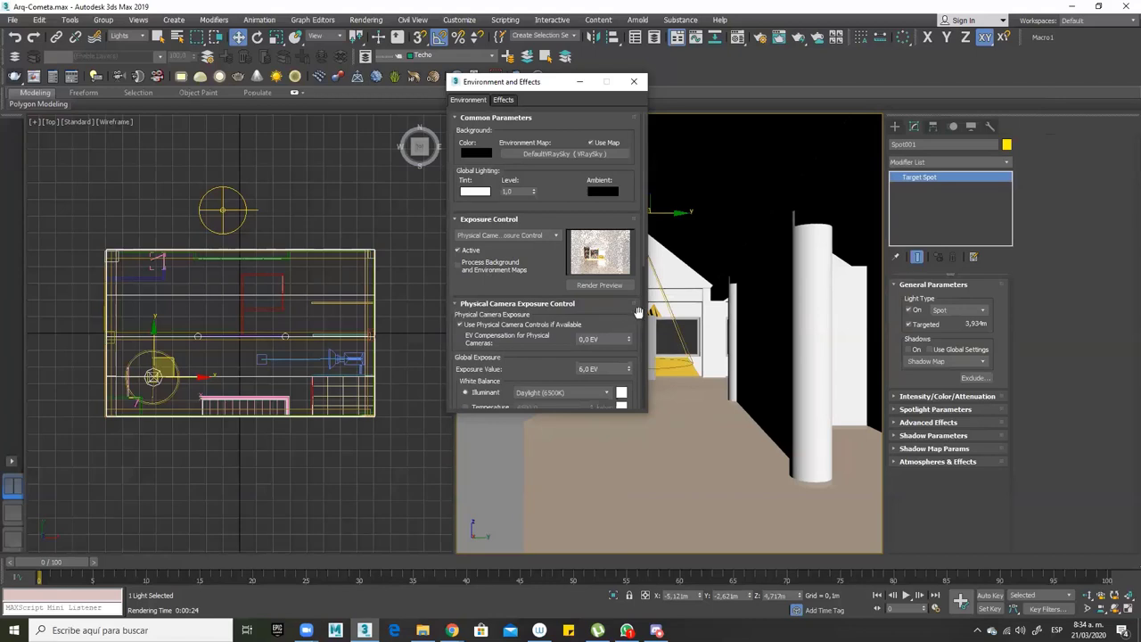
Try the Sunlight (5200K) illuminant, set the white balance to Overcast (6000K), and render the exposure preview again
{"action": "scroll", "coordinate": [639, 310], "scroll_direction": "down", "scroll_amount": 3}
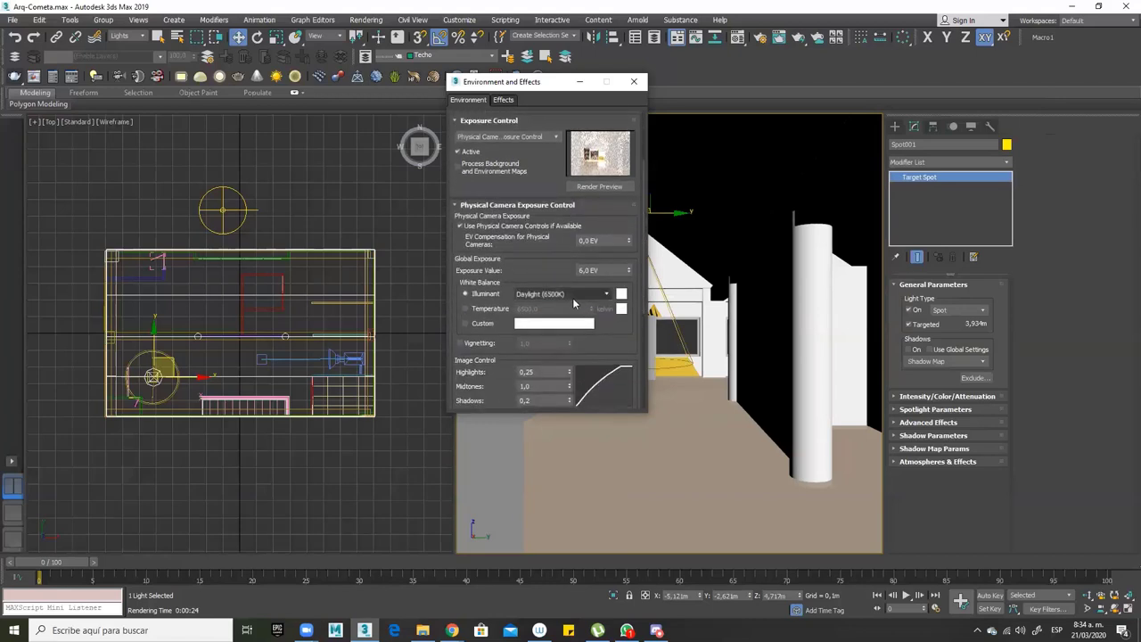
{"action": "left_click", "coordinate": [560, 295]}
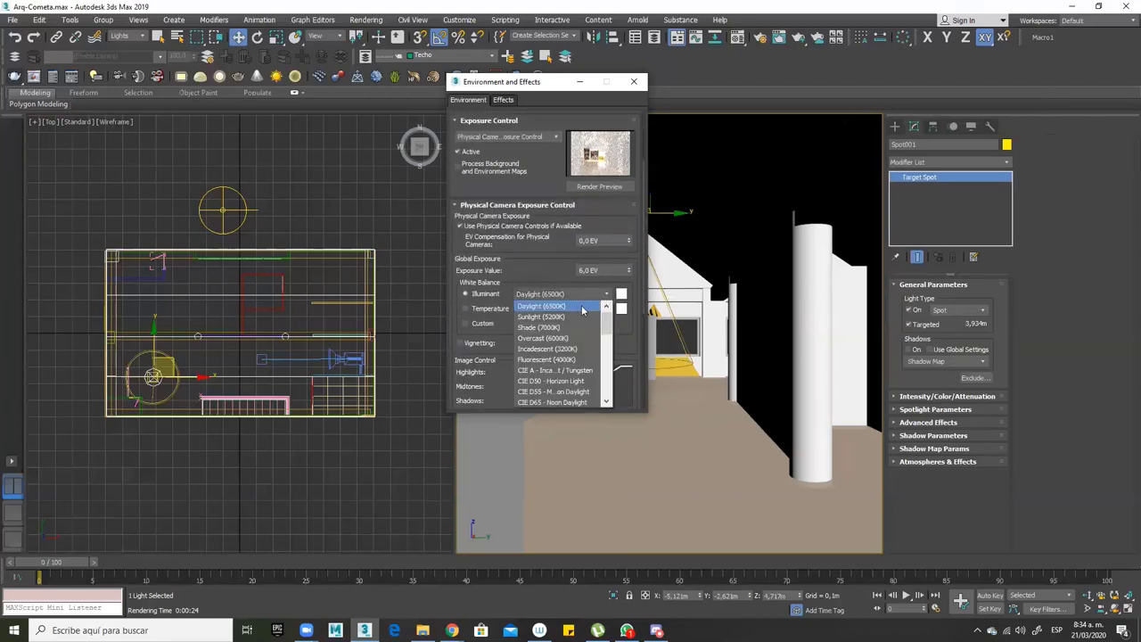
{"action": "left_click", "coordinate": [547, 317]}
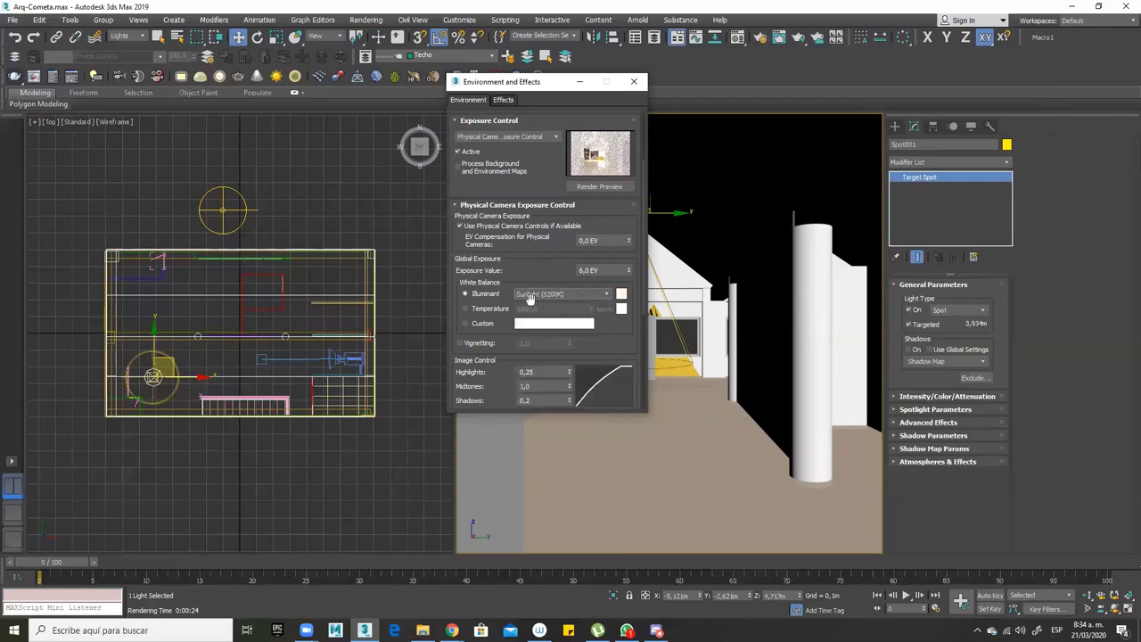
{"action": "left_click", "coordinate": [571, 296]}
{"action": "scroll", "coordinate": [608, 340], "scroll_direction": "down", "scroll_amount": 3}
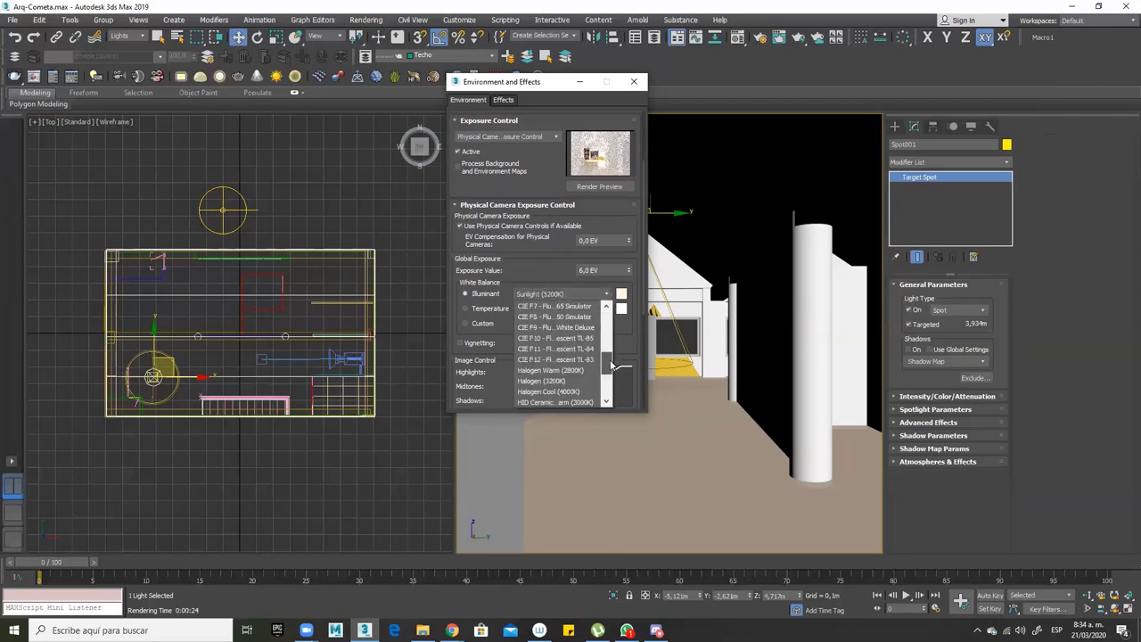
{"action": "scroll", "coordinate": [608, 348], "scroll_direction": "up", "scroll_amount": 2}
{"action": "scroll", "coordinate": [613, 328], "scroll_direction": "up", "scroll_amount": 2}
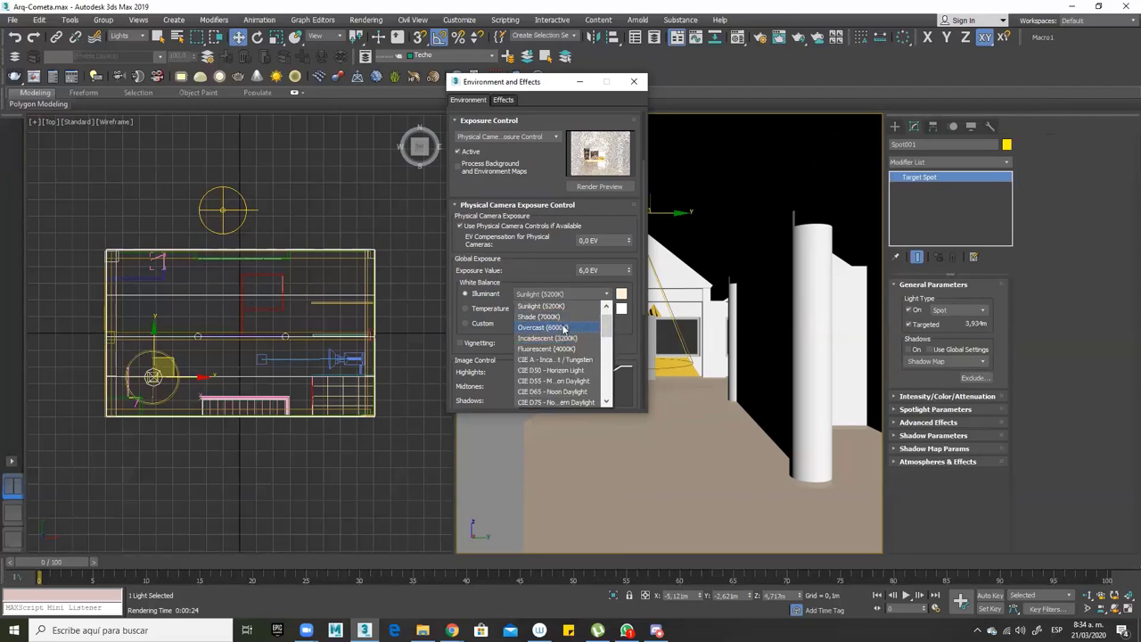
{"action": "left_click", "coordinate": [555, 328]}
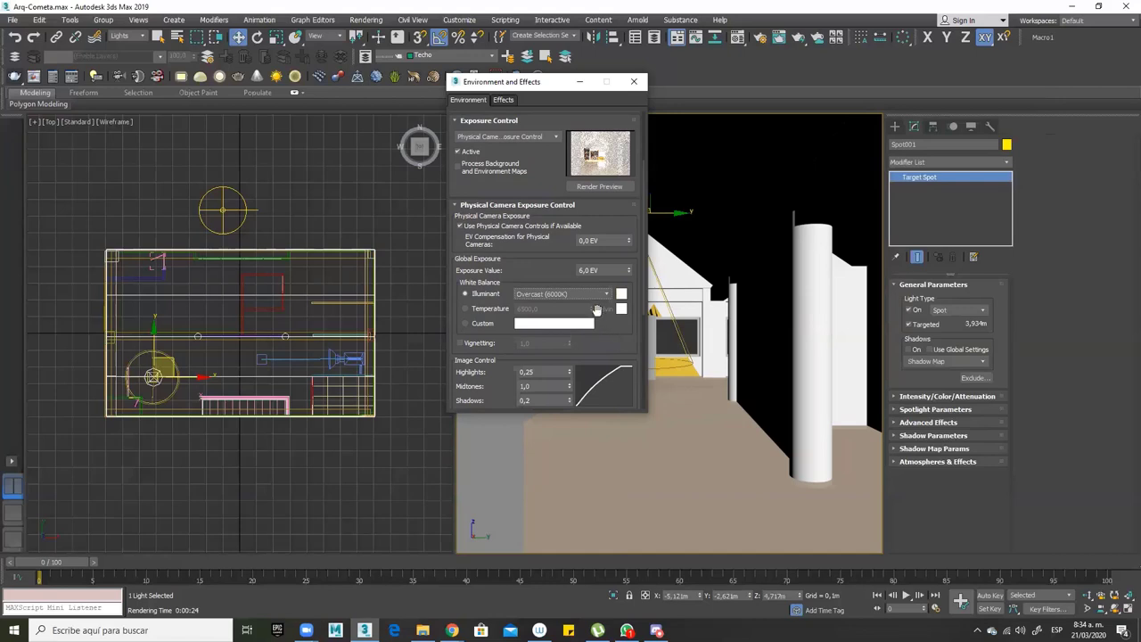
{"action": "left_click", "coordinate": [595, 187]}
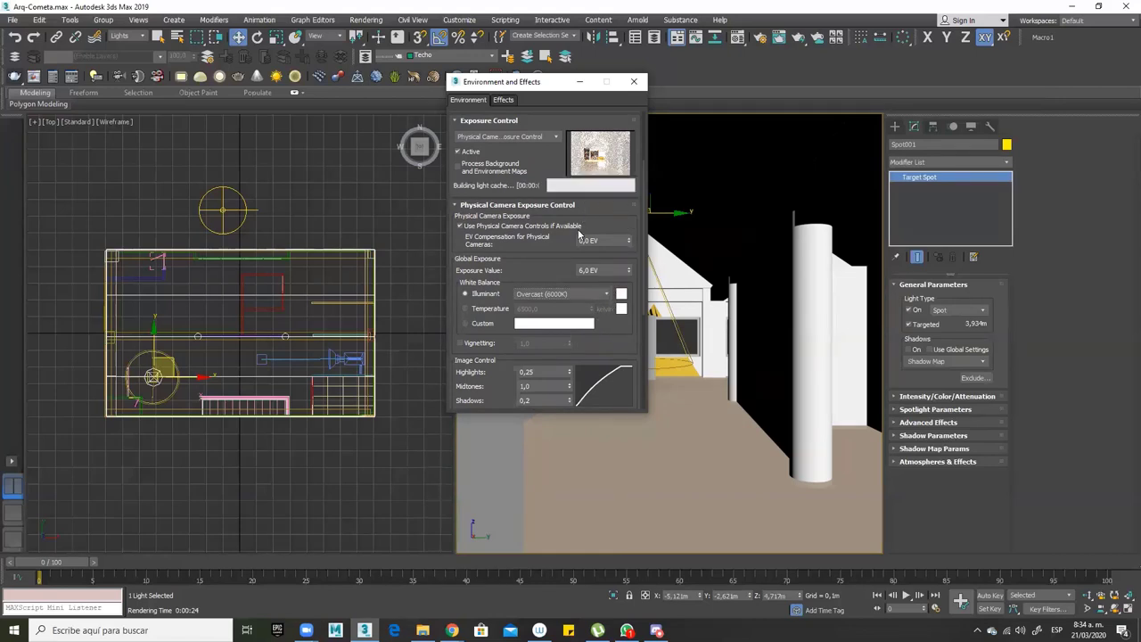
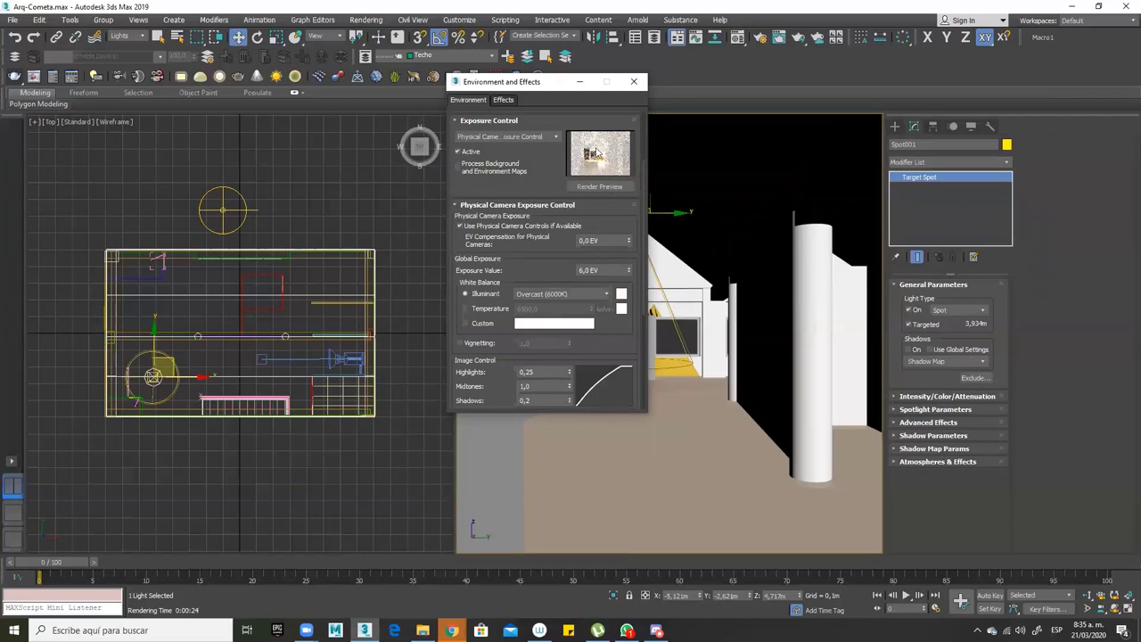
Toggle Process Background and Environment Maps, review the remaining physical camera exposure settings, and close Environment and Effects
{"action": "left_click", "coordinate": [460, 167]}
{"action": "left_click_drag", "start_coordinate": [611, 338], "coordinate": [585, 212]}
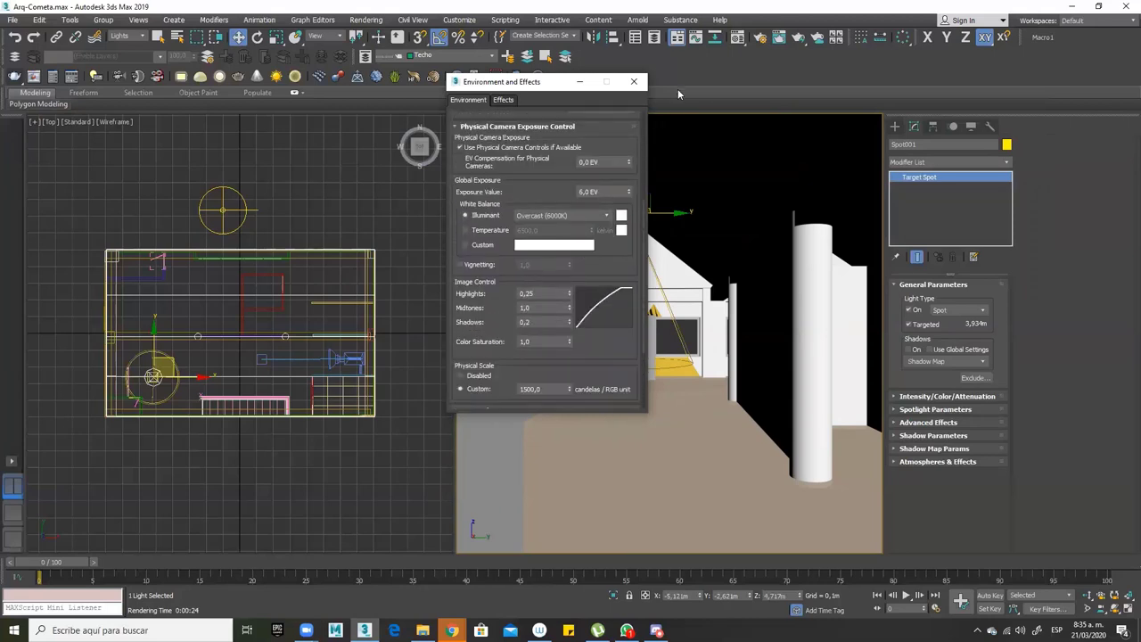
{"action": "left_click", "coordinate": [640, 82]}
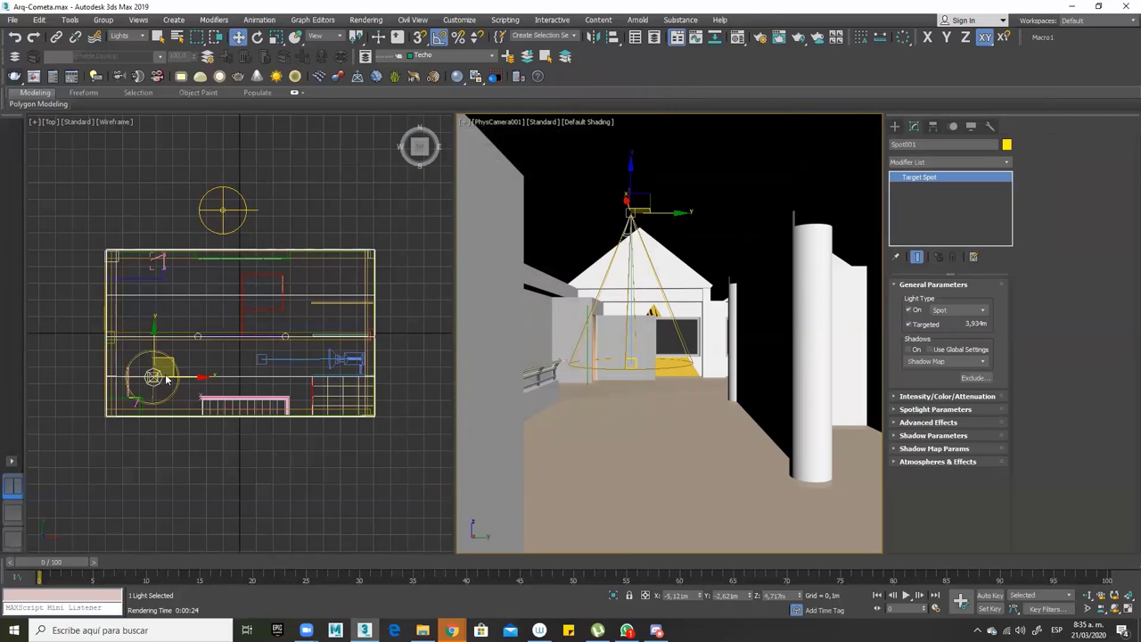
Move the spotlight together with its target along X in the Top view to the near end of the railing
{"action": "key", "text": "ctrl+z"}
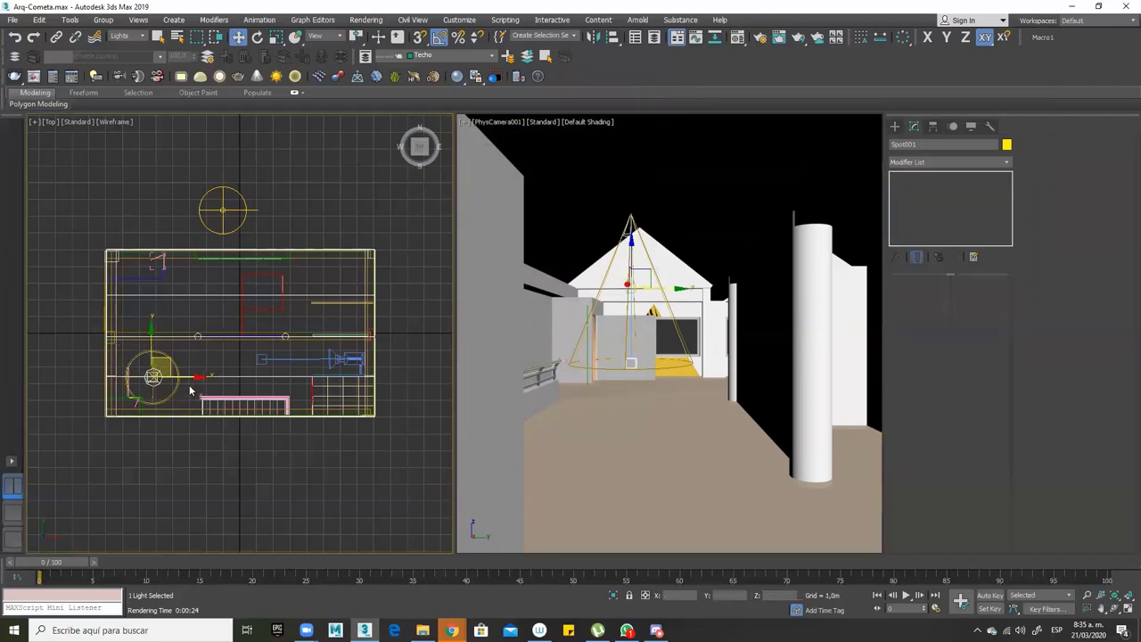
{"action": "left_click_drag", "start_coordinate": [198, 378], "coordinate": [237, 380]}
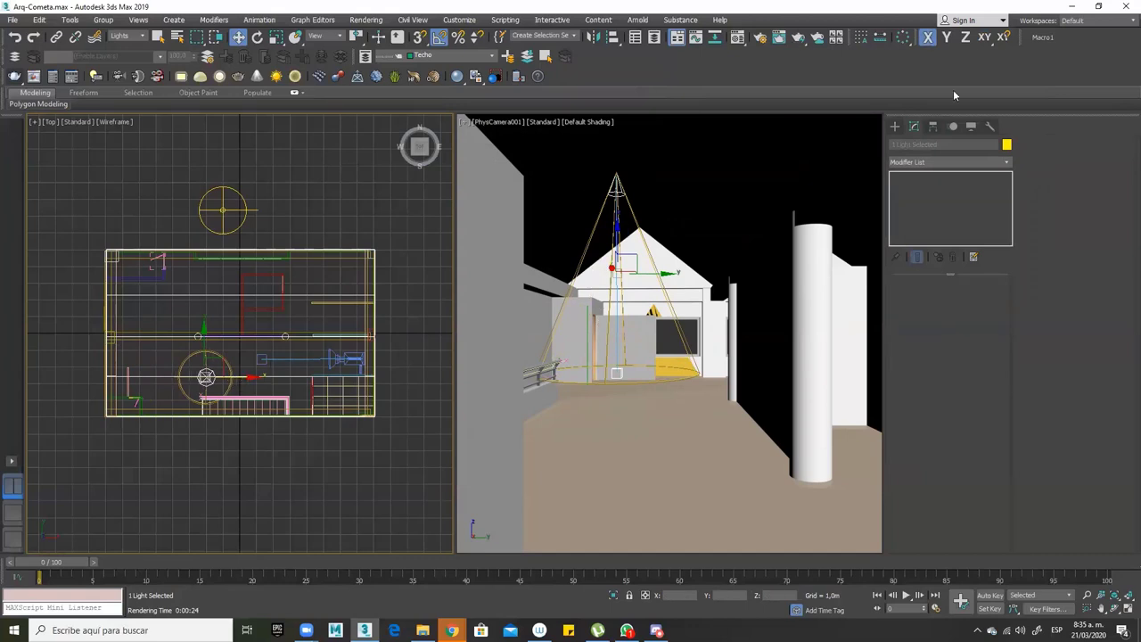
Select the target spotlight in the house scene, set its multiplier to 10,0, and change its light color to saturated red
{"action": "left_click", "coordinate": [622, 195]}
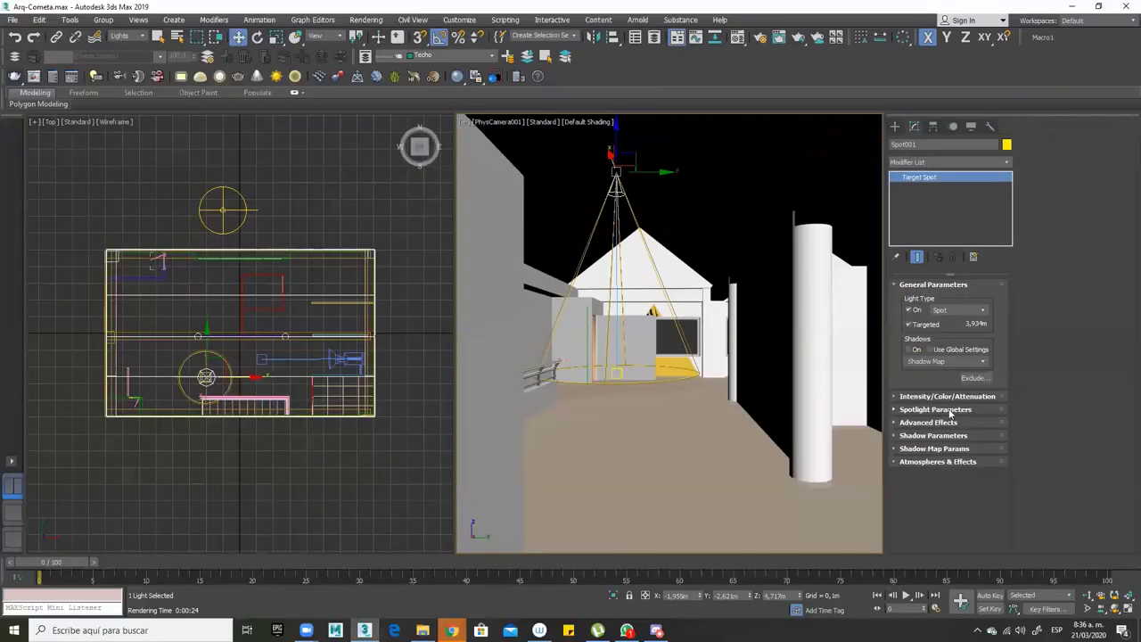
{"action": "left_click", "coordinate": [895, 398]}
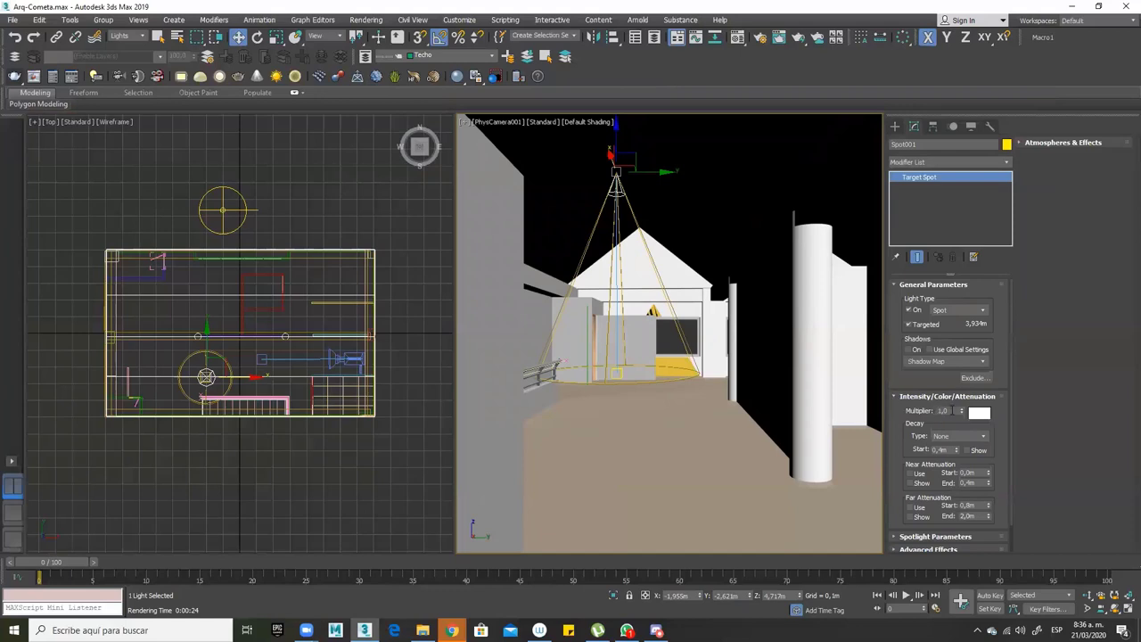
{"action": "double_click", "coordinate": [949, 410]}
{"action": "type", "text": "3,0"}
{"action": "left_click", "coordinate": [980, 413]}
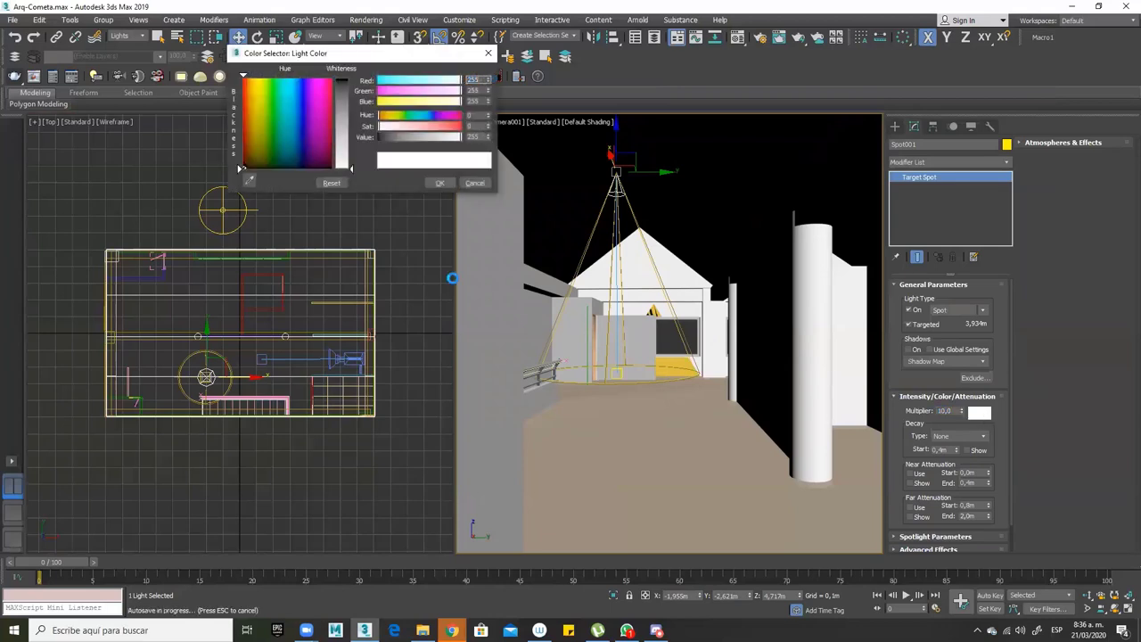
{"action": "left_click", "coordinate": [242, 79]}
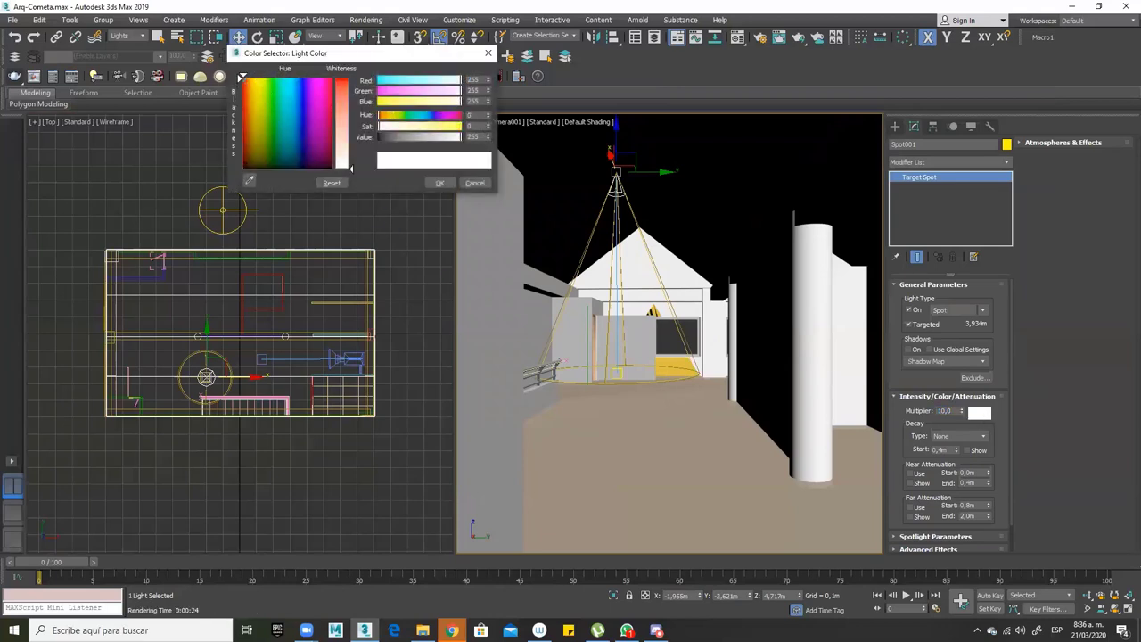
{"action": "left_click_drag", "start_coordinate": [342, 165], "coordinate": [342, 80]}
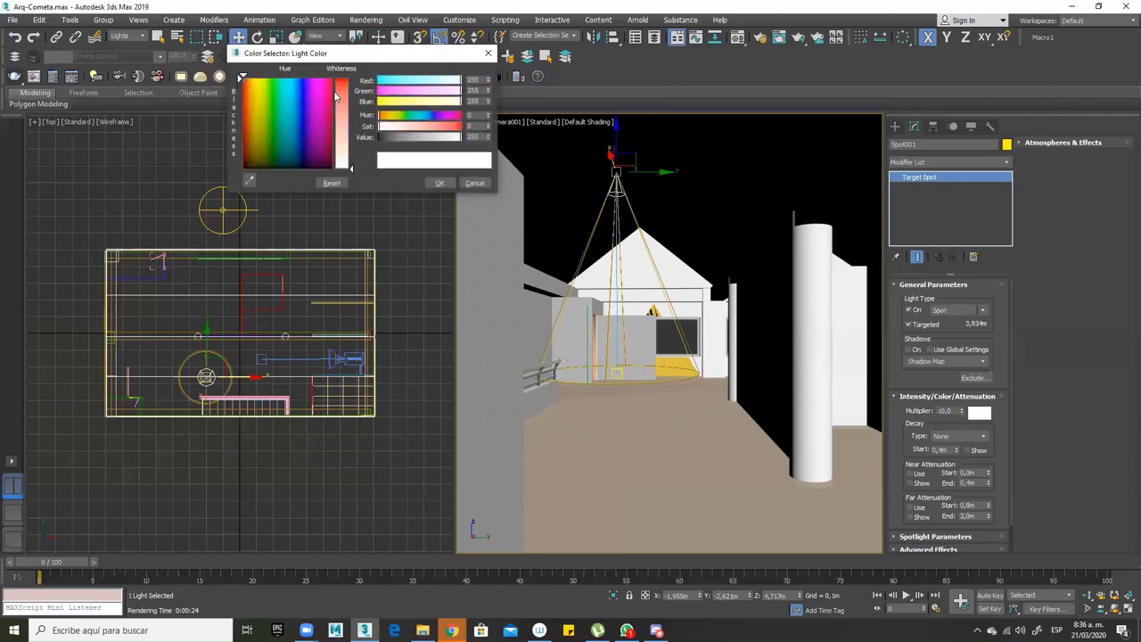
{"action": "left_click", "coordinate": [439, 184]}
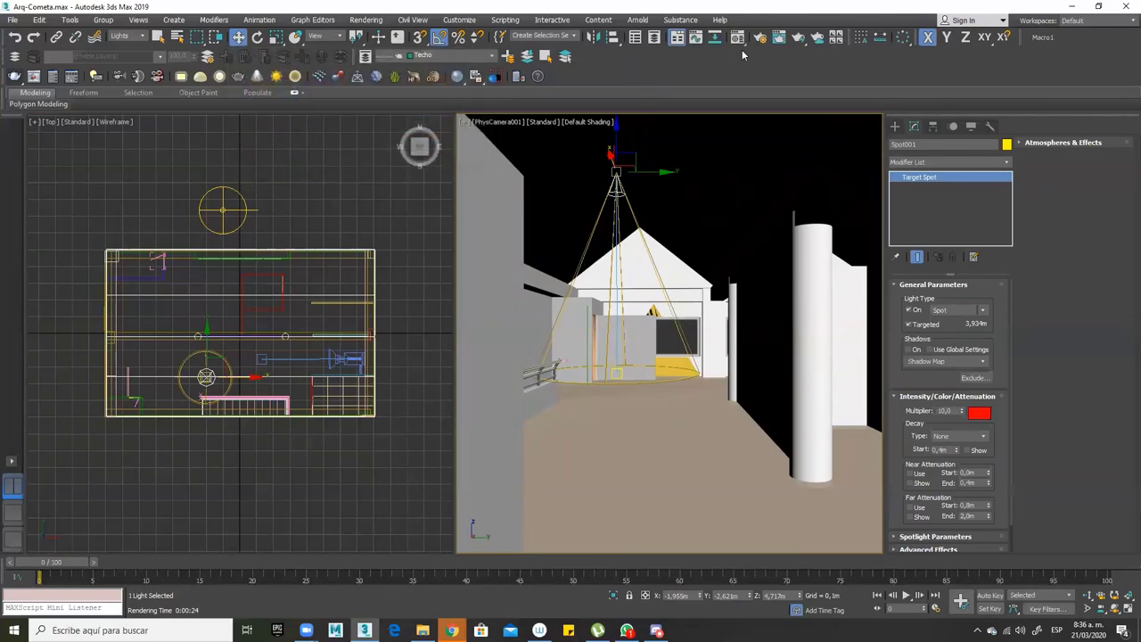
Render the camera view with V-Ray to check the red spotlight, stop the render early, and close the frame buffer
{"action": "left_click", "coordinate": [797, 40]}
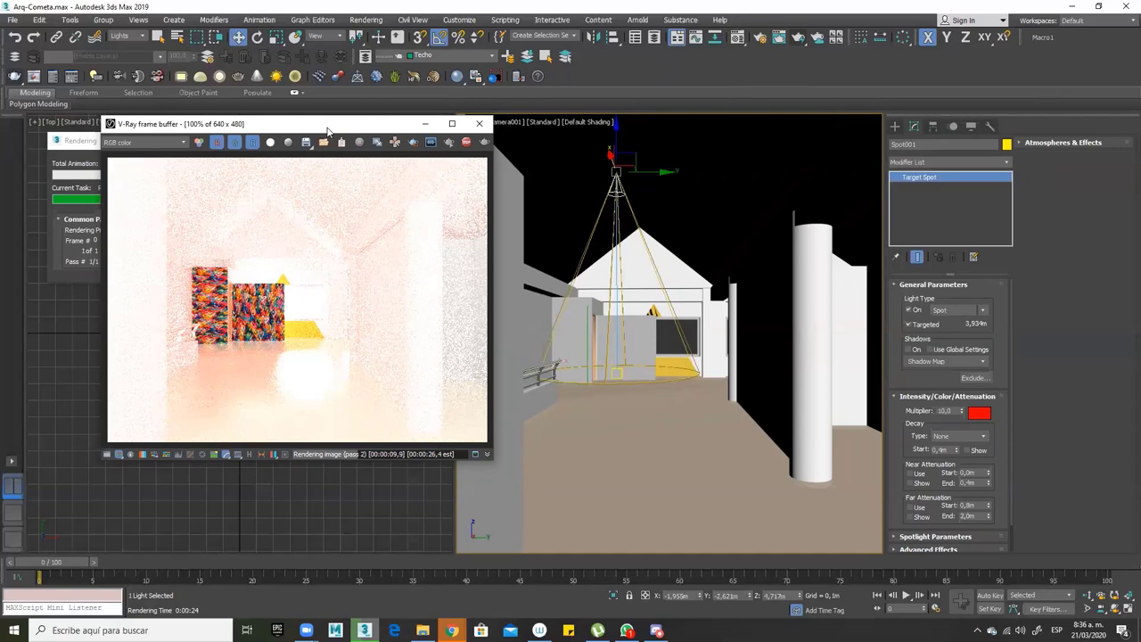
{"action": "left_click_drag", "start_coordinate": [328, 129], "coordinate": [493, 146]}
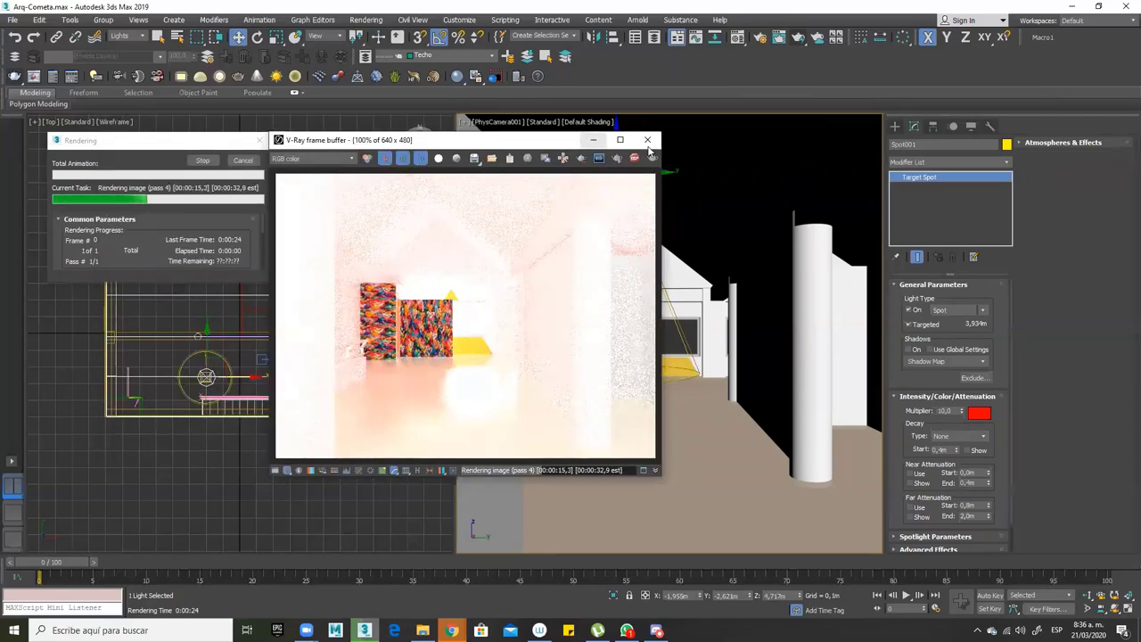
{"action": "left_click", "coordinate": [204, 160]}
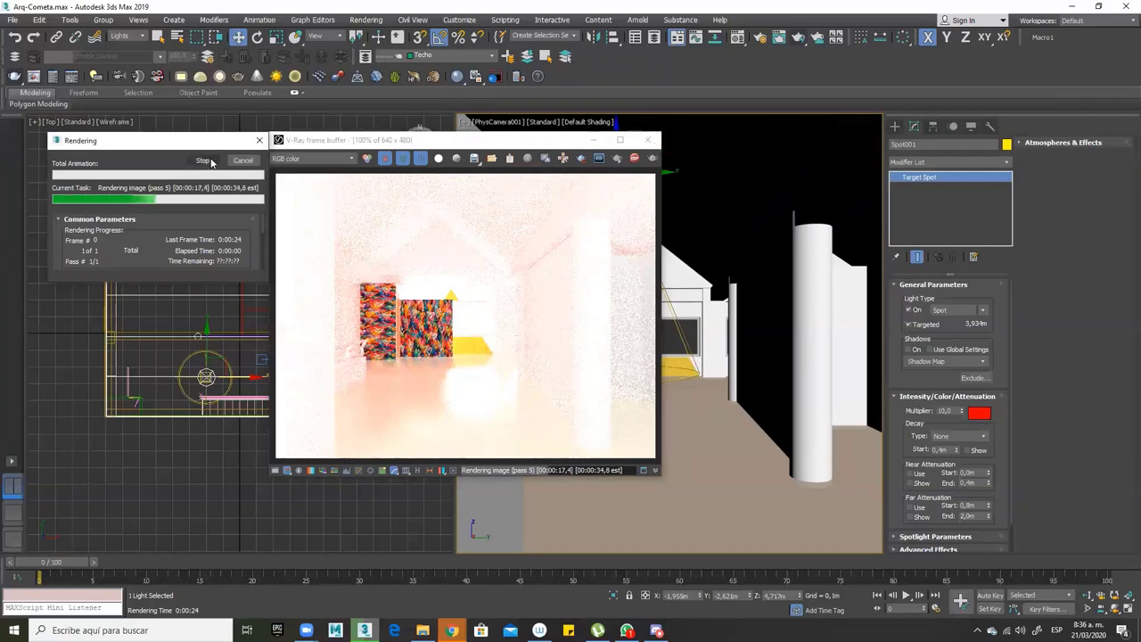
{"action": "left_click", "coordinate": [204, 161]}
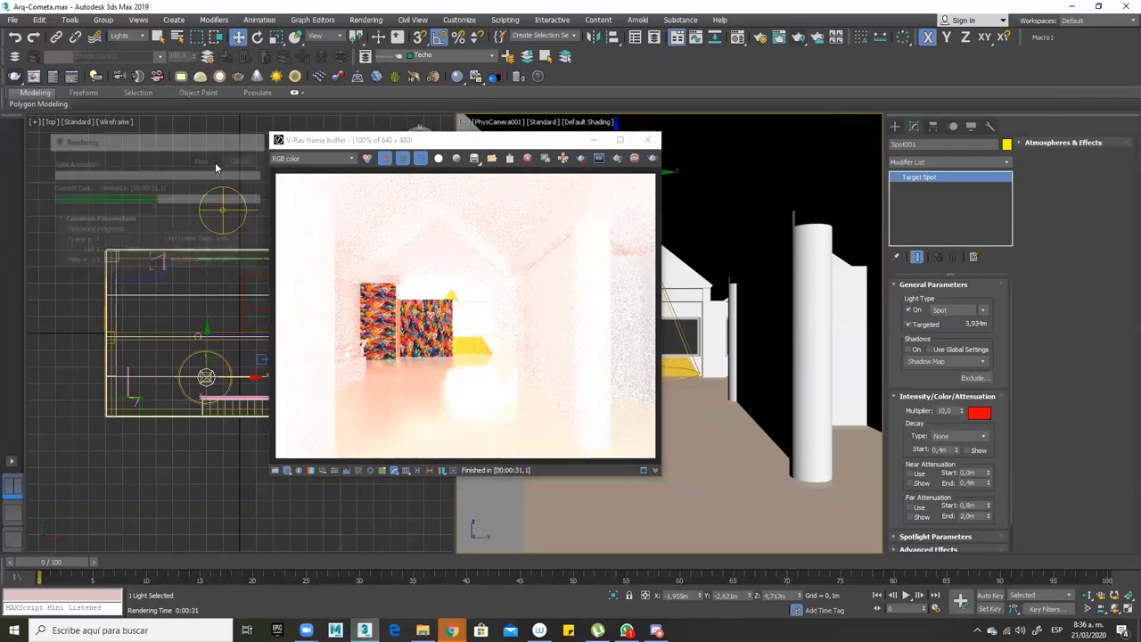
{"action": "left_click", "coordinate": [650, 140]}
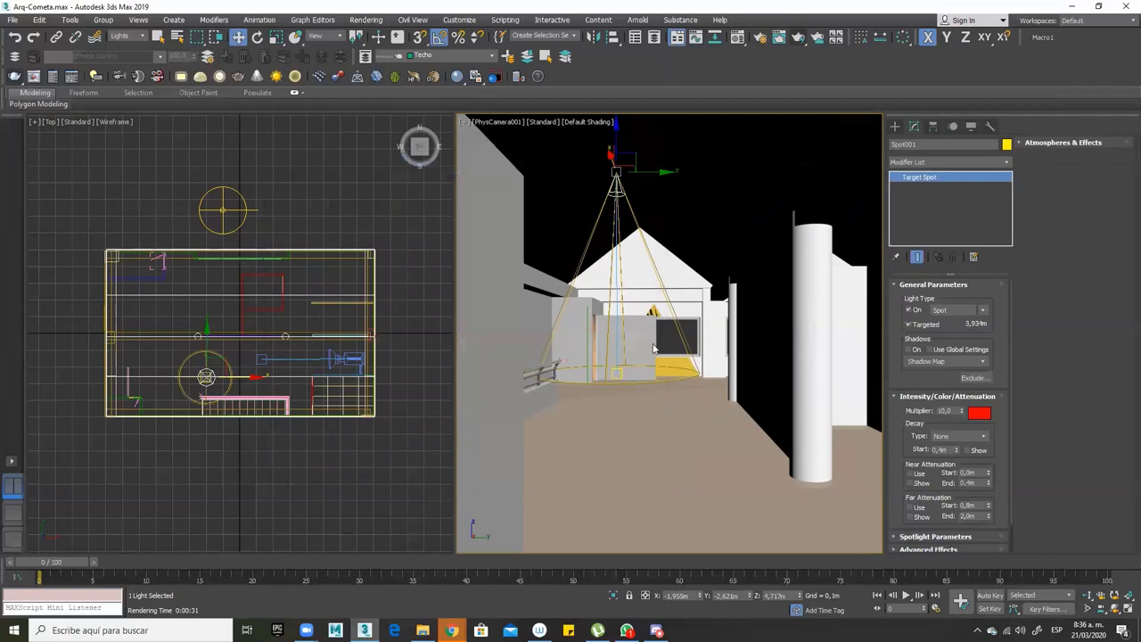
Save the house scene and reset to a new empty scene
{"action": "left_click", "coordinate": [13, 20]}
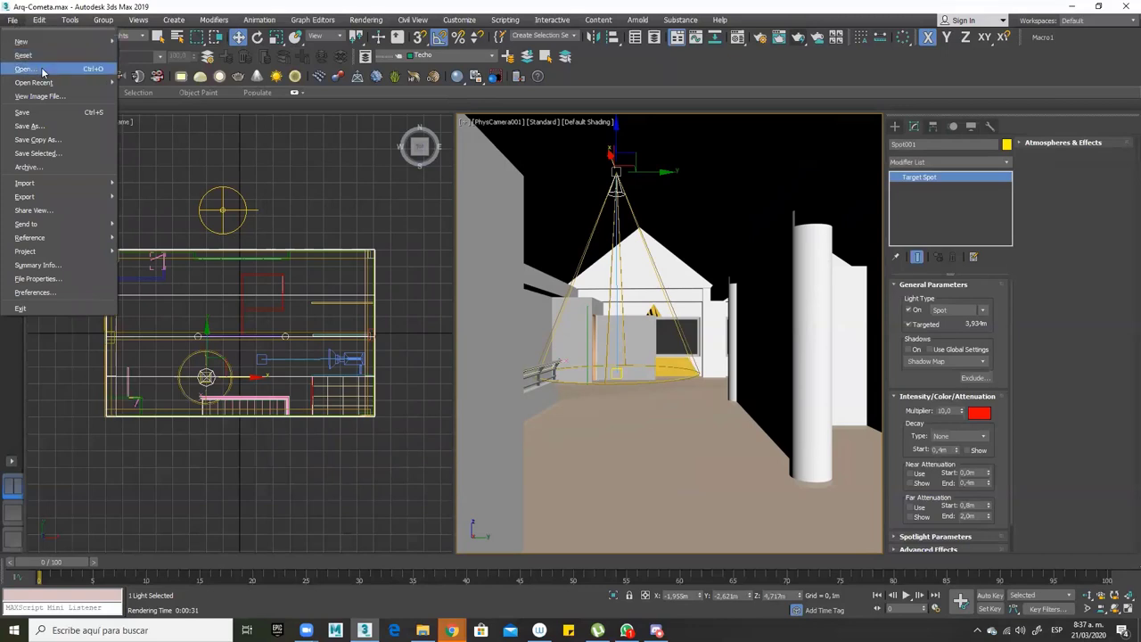
{"action": "left_click", "coordinate": [59, 114]}
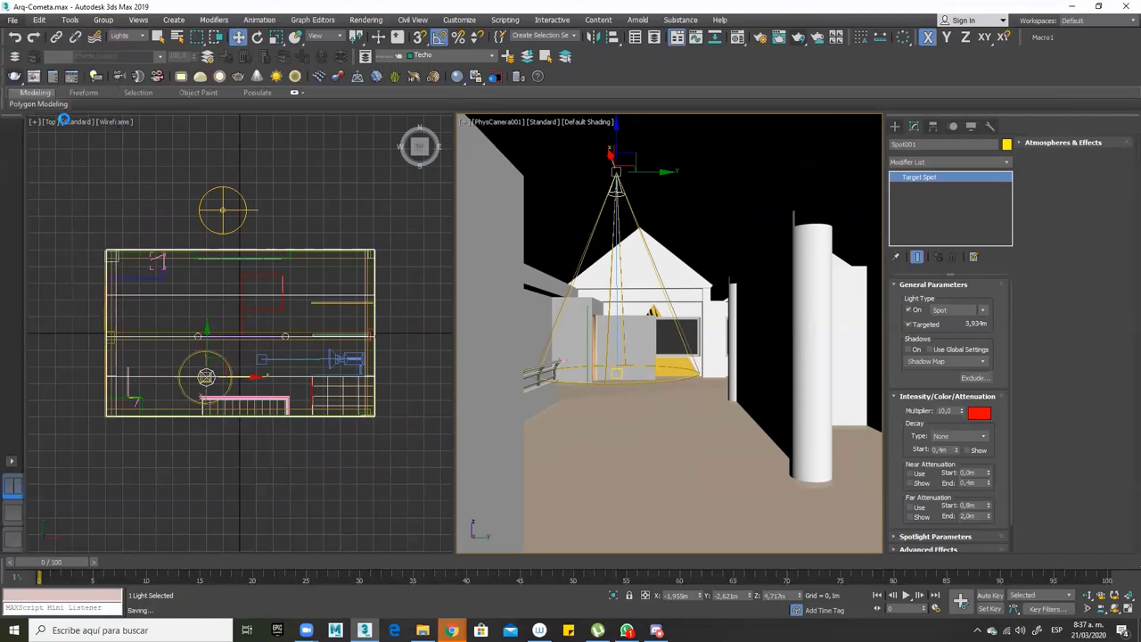
{"action": "left_click", "coordinate": [13, 19]}
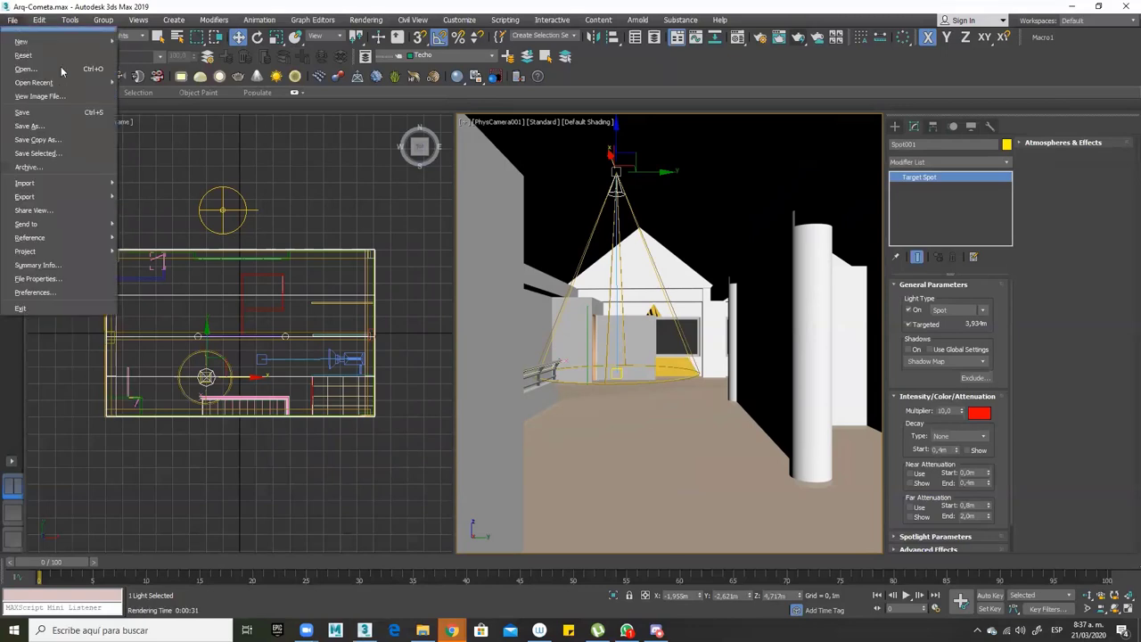
{"action": "left_click", "coordinate": [43, 56]}
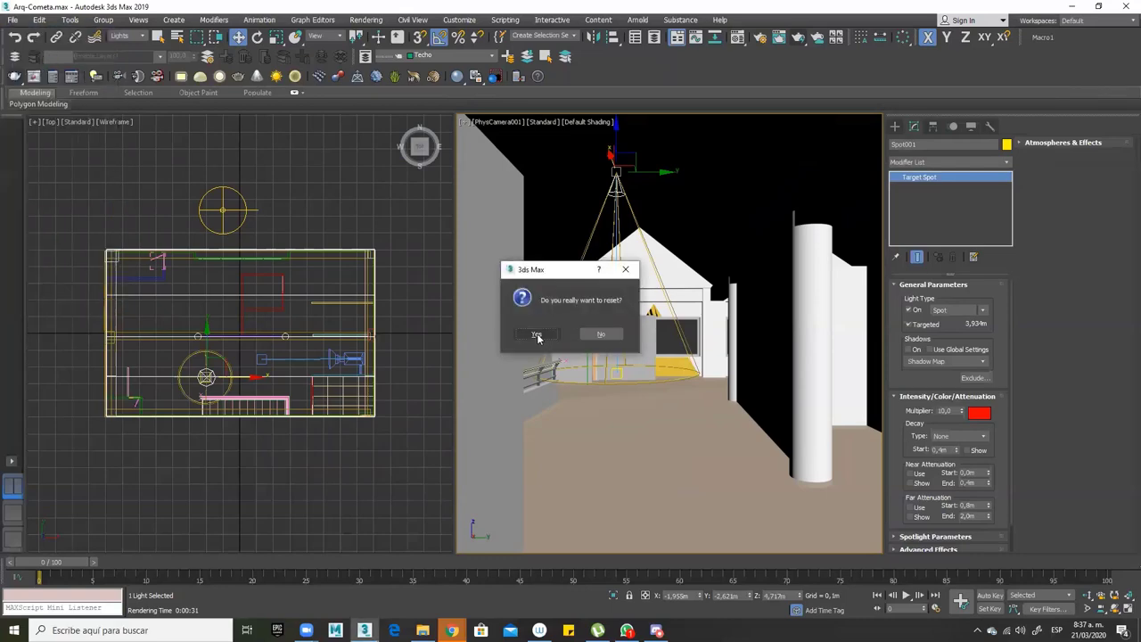
{"action": "left_click", "coordinate": [527, 335]}
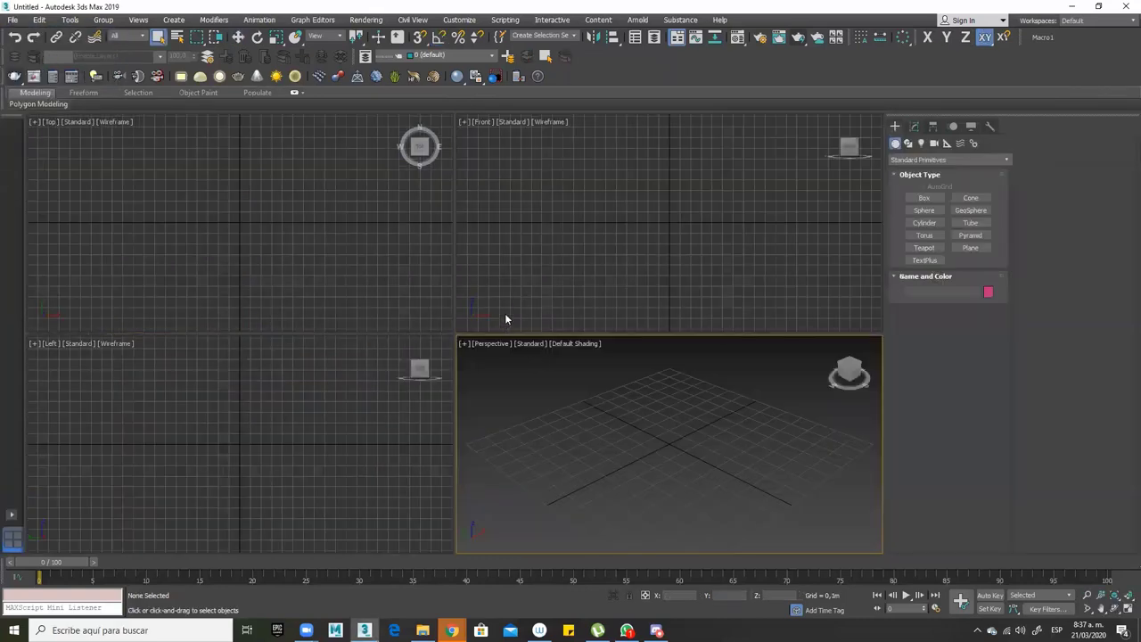
Create a plane about 1.8 m by 2.9 m in the Top view and a teapot of about 0.2 m radius at its center
{"action": "left_click", "coordinate": [970, 248]}
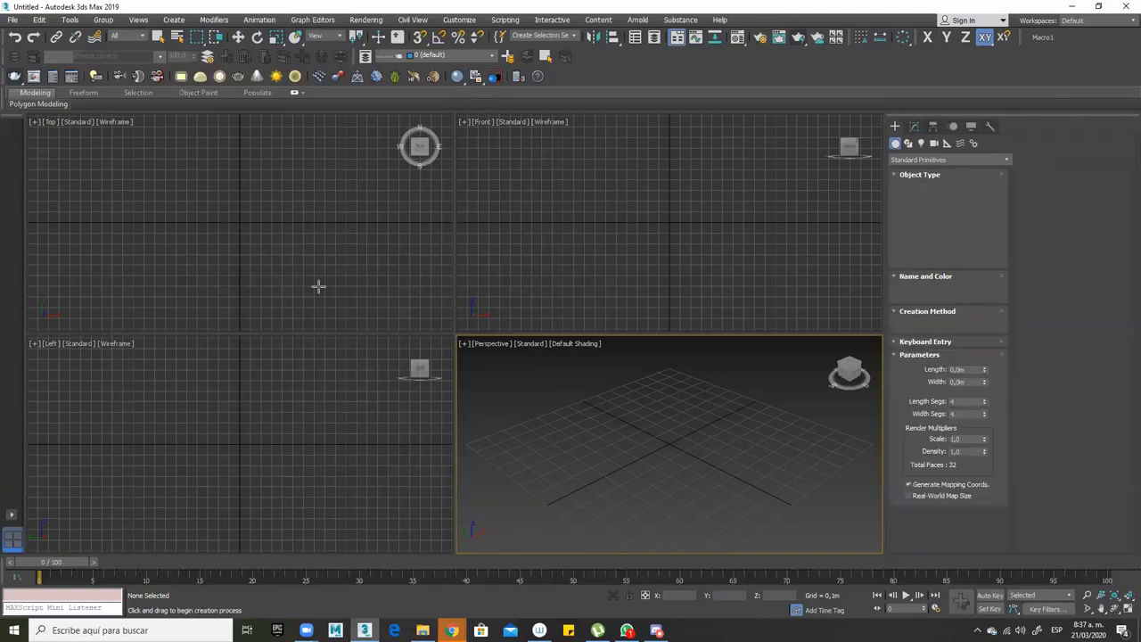
{"action": "left_click_drag", "start_coordinate": [91, 141], "coordinate": [111, 243]}
{"action": "left_click_drag", "start_coordinate": [290, 310], "coordinate": [412, 327]}
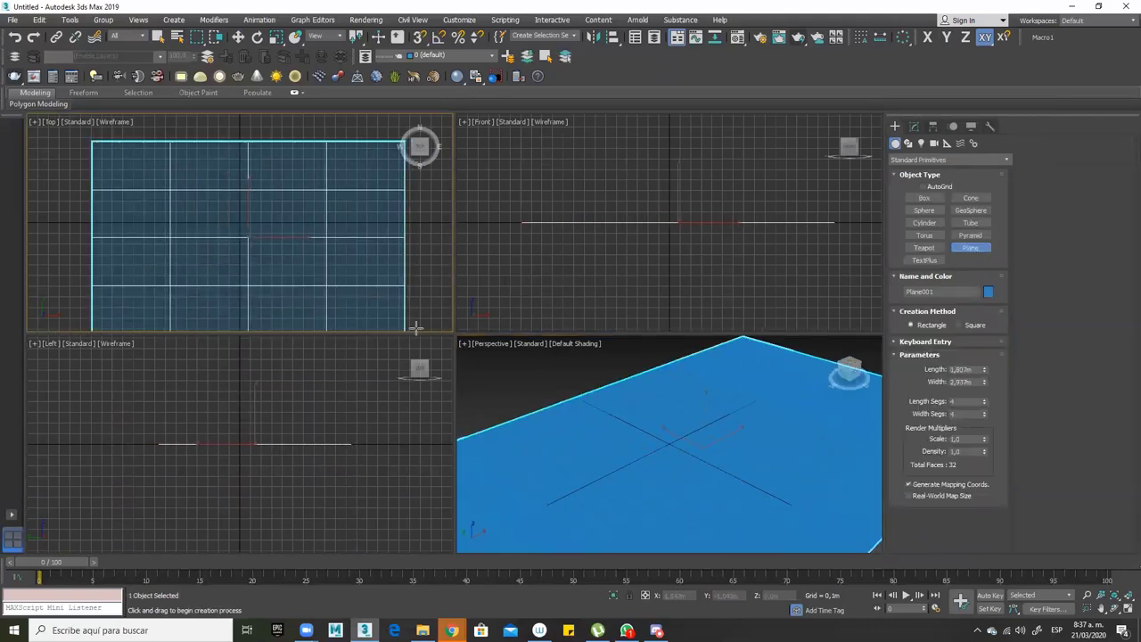
{"action": "left_click", "coordinate": [924, 248]}
{"action": "left_click_drag", "start_coordinate": [674, 443], "coordinate": [700, 466]}
{"action": "middle_click_drag", "start_coordinate": [718, 449], "coordinate": [711, 396], "text": "alt"}
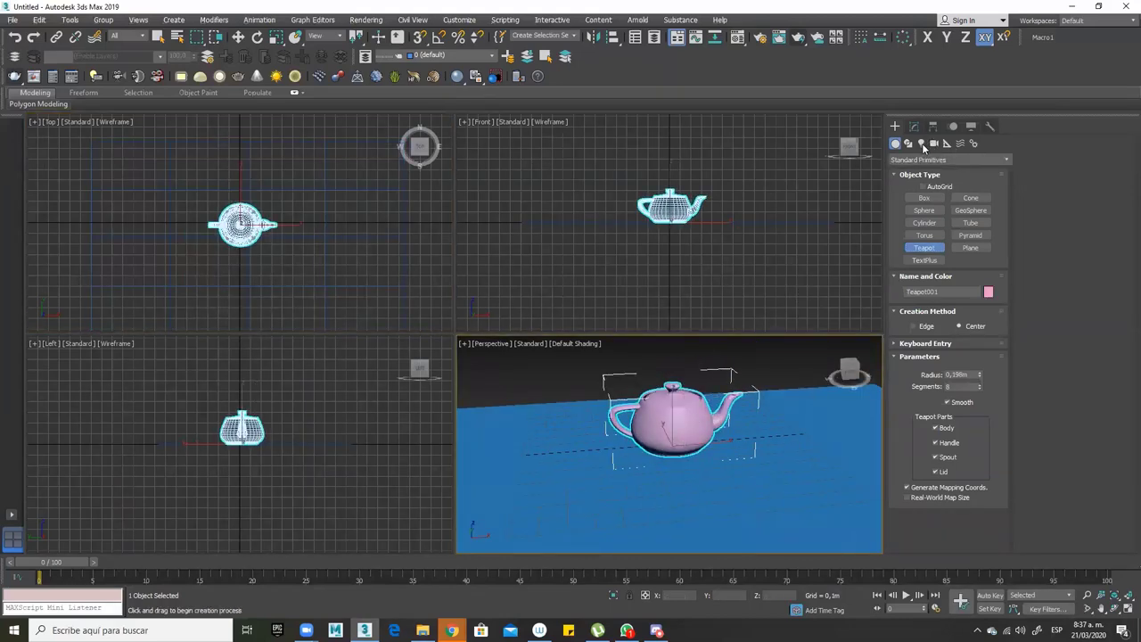
Create a standard target spotlight in the Front view, aimed straight down at the teapot's base from about 0.9 m above
{"action": "left_click", "coordinate": [921, 142]}
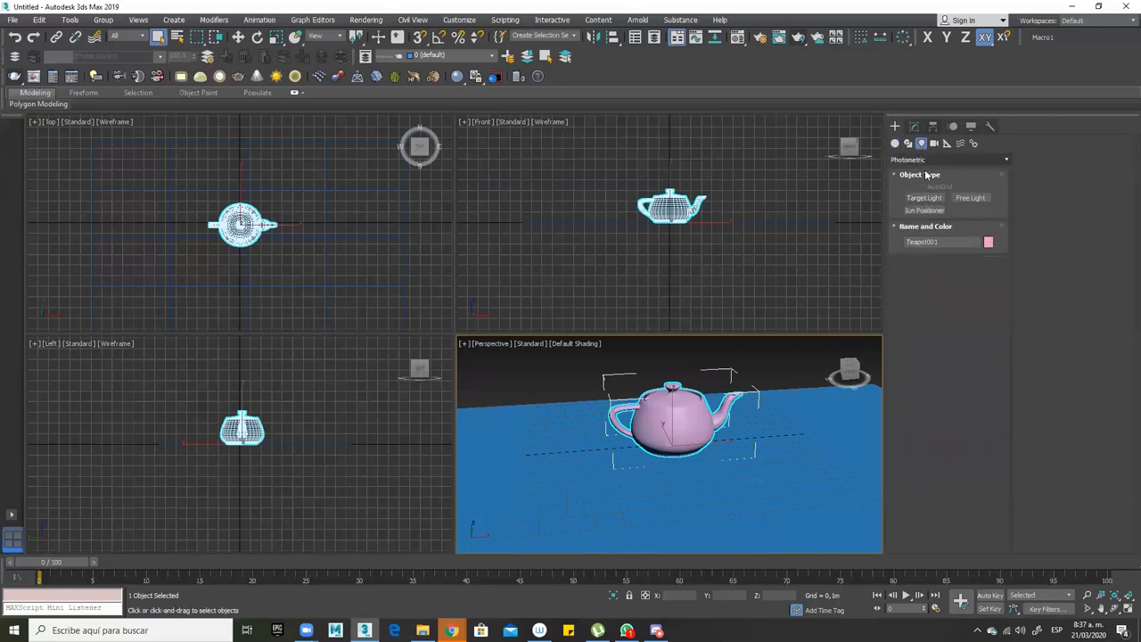
{"action": "left_click", "coordinate": [942, 159]}
{"action": "left_click", "coordinate": [924, 183]}
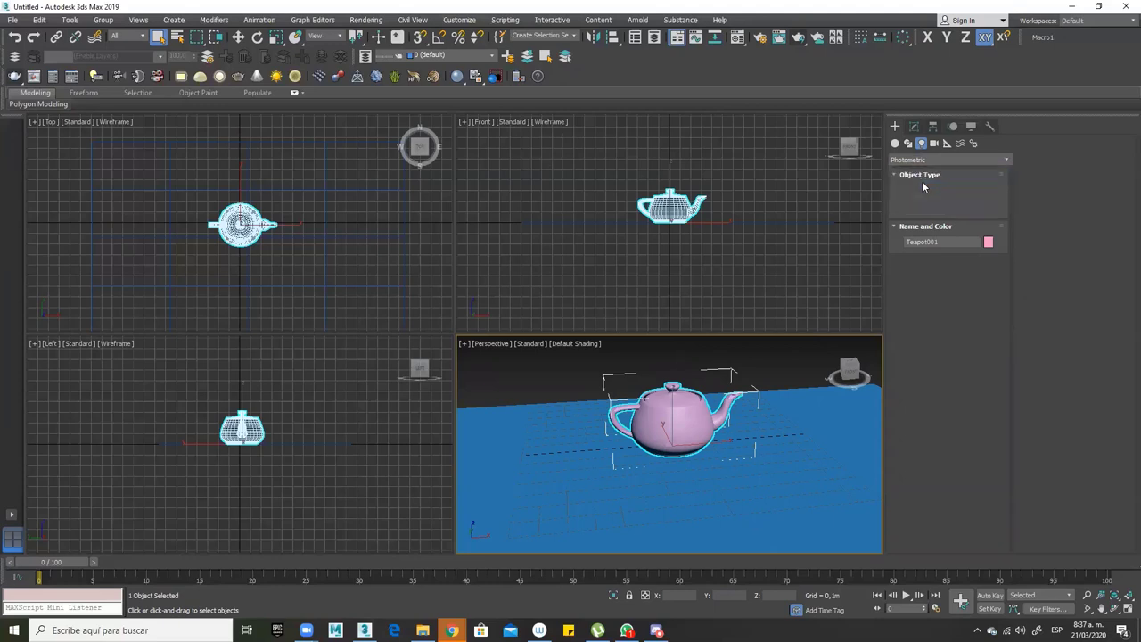
{"action": "left_click", "coordinate": [932, 201]}
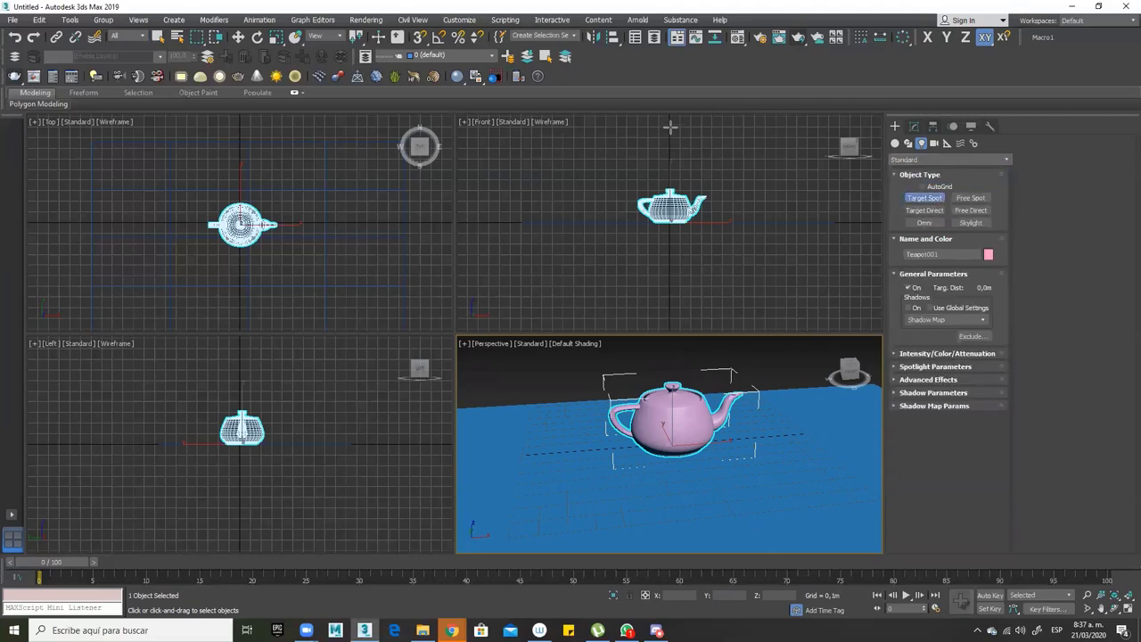
{"action": "left_click_drag", "start_coordinate": [669, 130], "coordinate": [669, 219]}
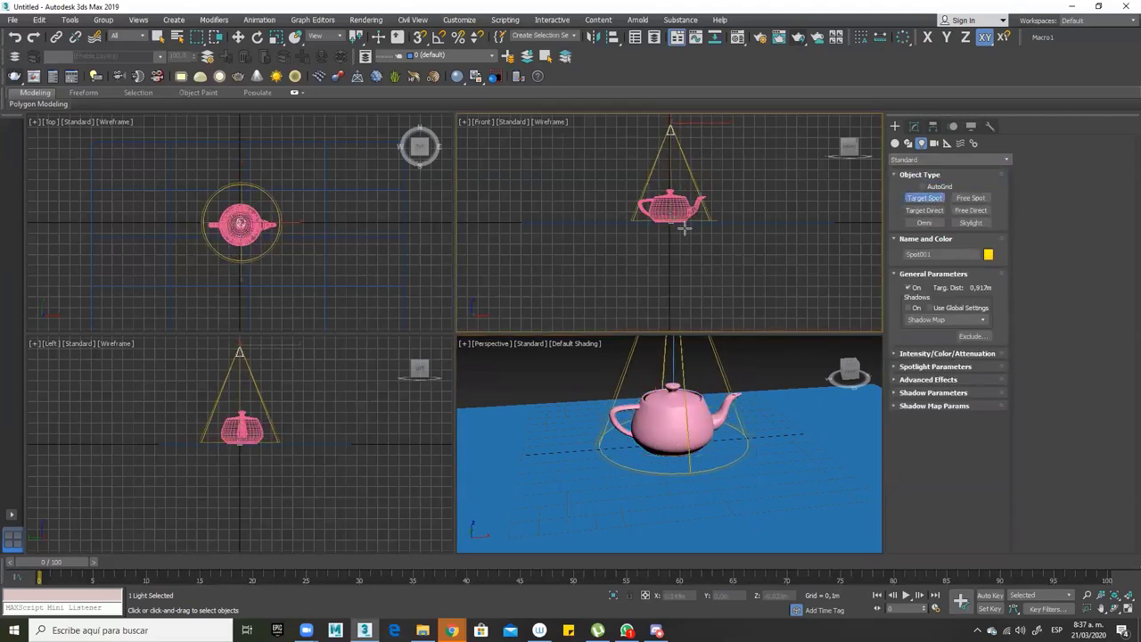
Render the Perspective view of the lit teapot and plane with the Scanline Renderer, and close the rendered image
{"action": "middle_click_drag", "start_coordinate": [772, 441], "coordinate": [705, 479]}
{"action": "scroll", "coordinate": [748, 493], "scroll_direction": "down", "scroll_amount": 3}
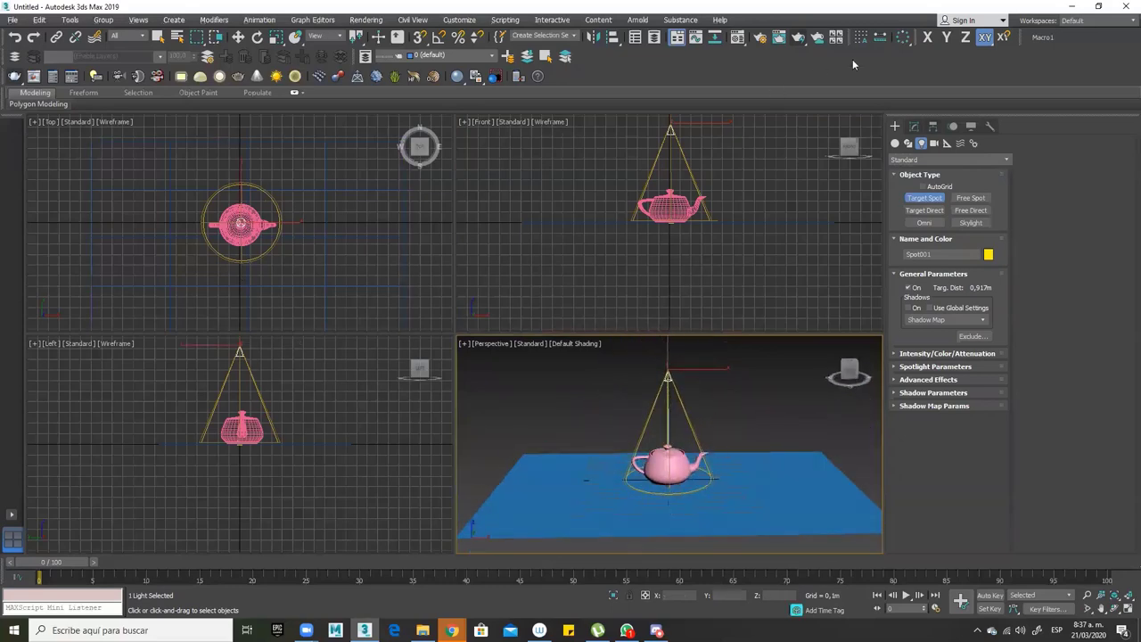
{"action": "left_click", "coordinate": [797, 39]}
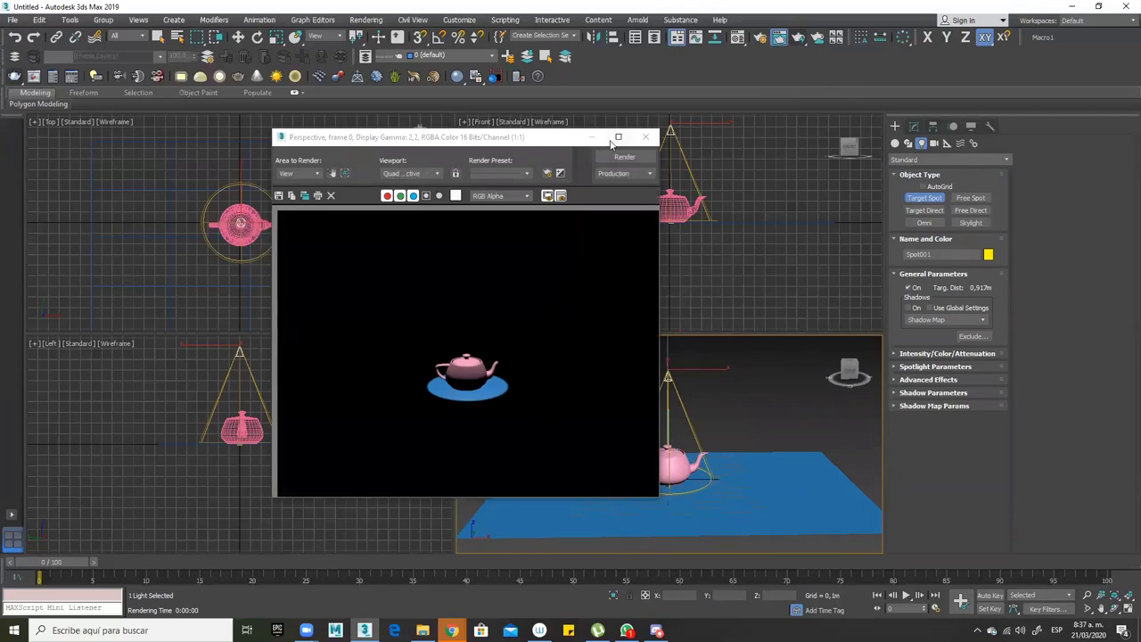
{"action": "left_click", "coordinate": [646, 136]}
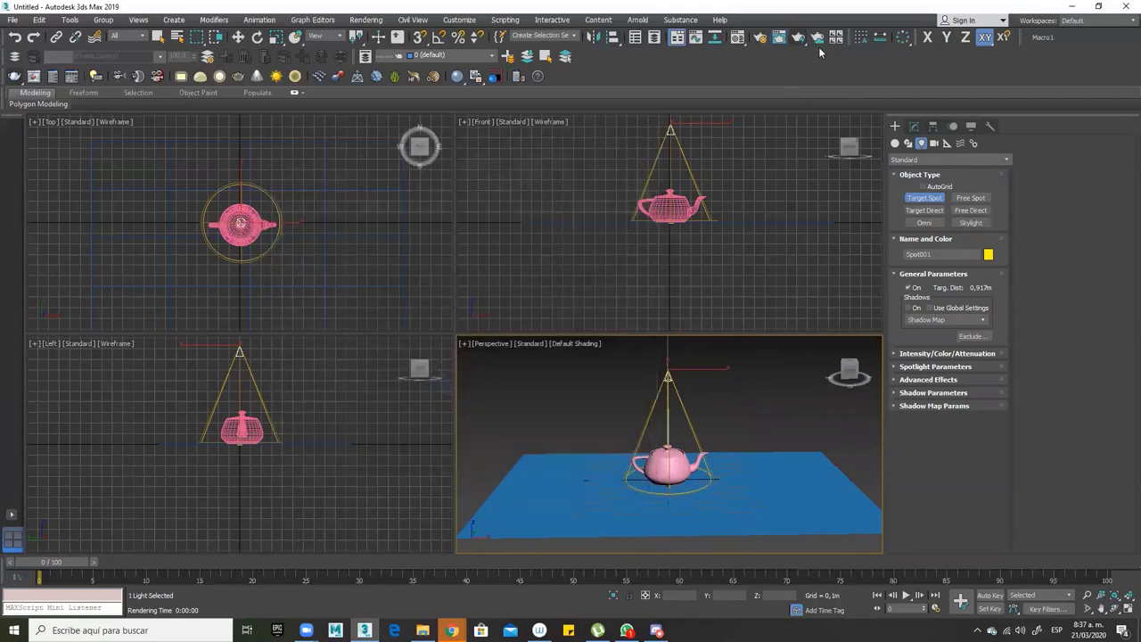
Change the production renderer to Arnold, render the Perspective view of the teapot, and close the rendered image
{"action": "left_click", "coordinate": [760, 38]}
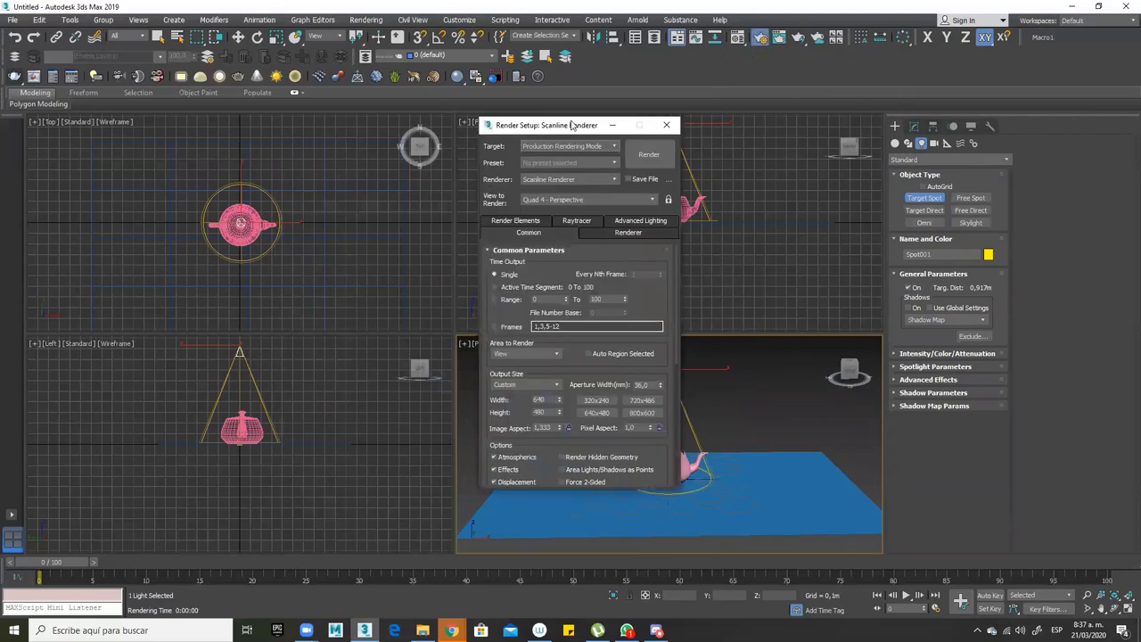
{"action": "left_click_drag", "start_coordinate": [561, 132], "coordinate": [360, 135]}
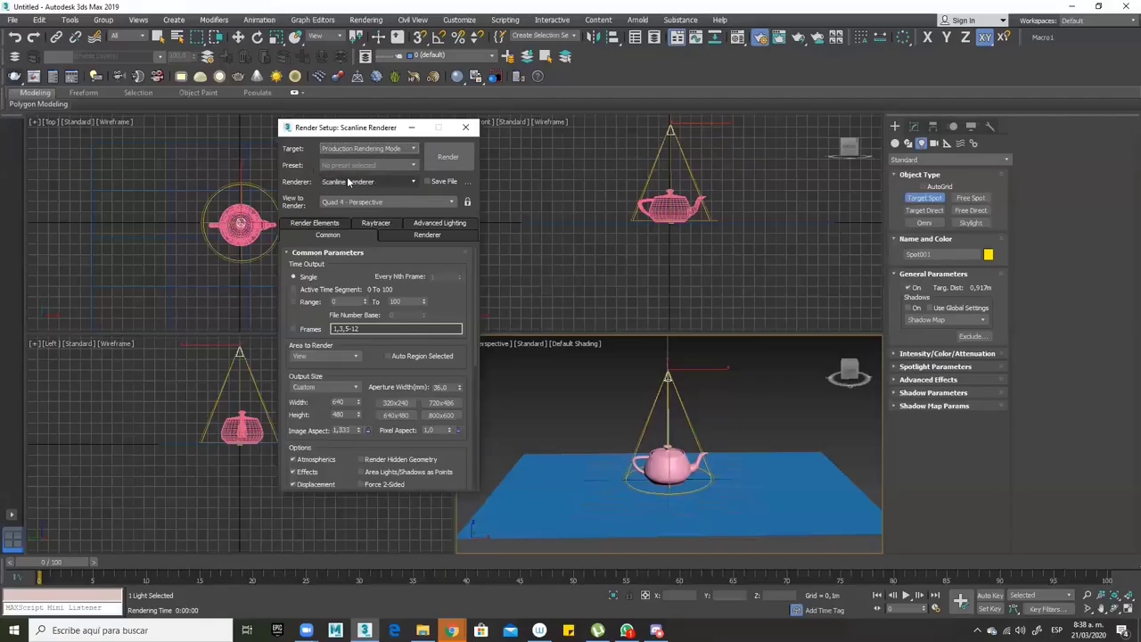
{"action": "left_click", "coordinate": [348, 180]}
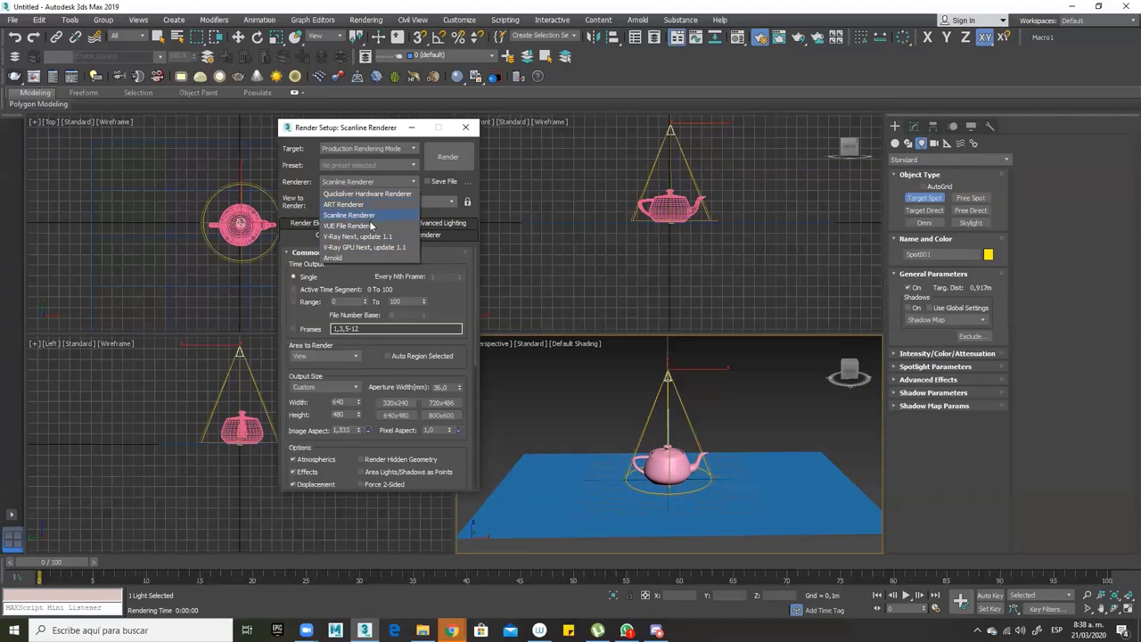
{"action": "left_click", "coordinate": [343, 258]}
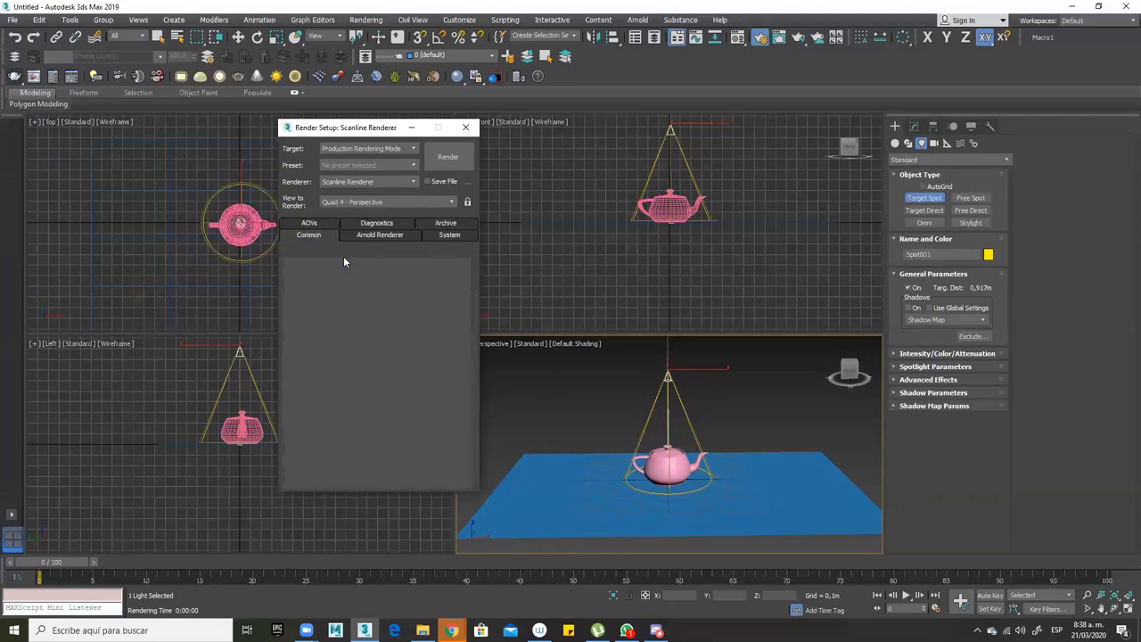
{"action": "left_click", "coordinate": [443, 159]}
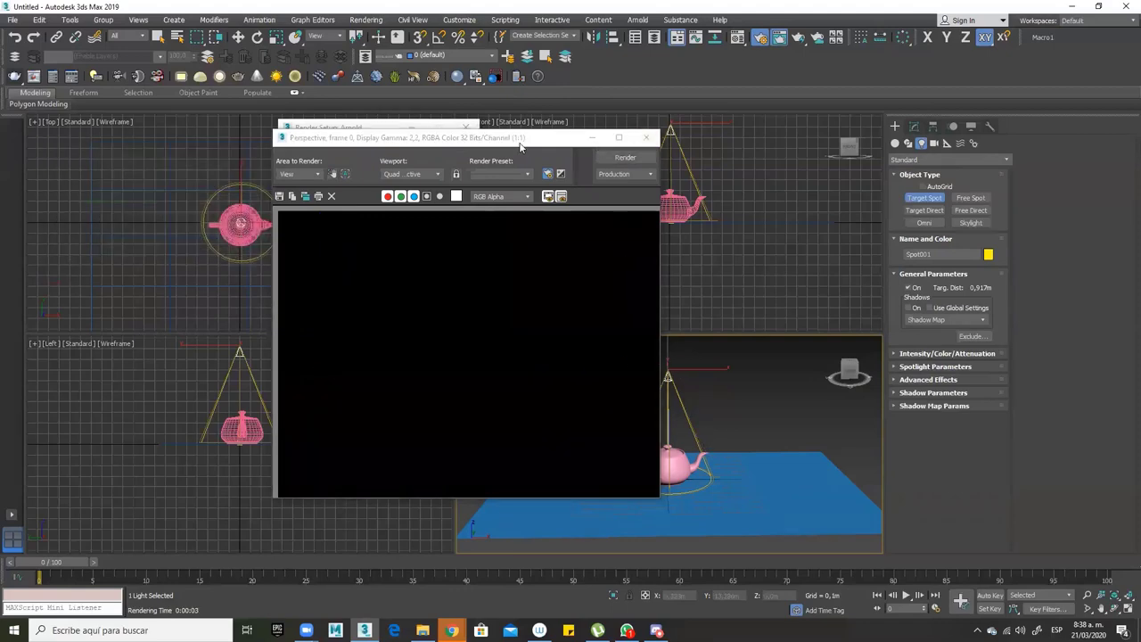
{"action": "left_click_drag", "start_coordinate": [520, 142], "coordinate": [233, 164]}
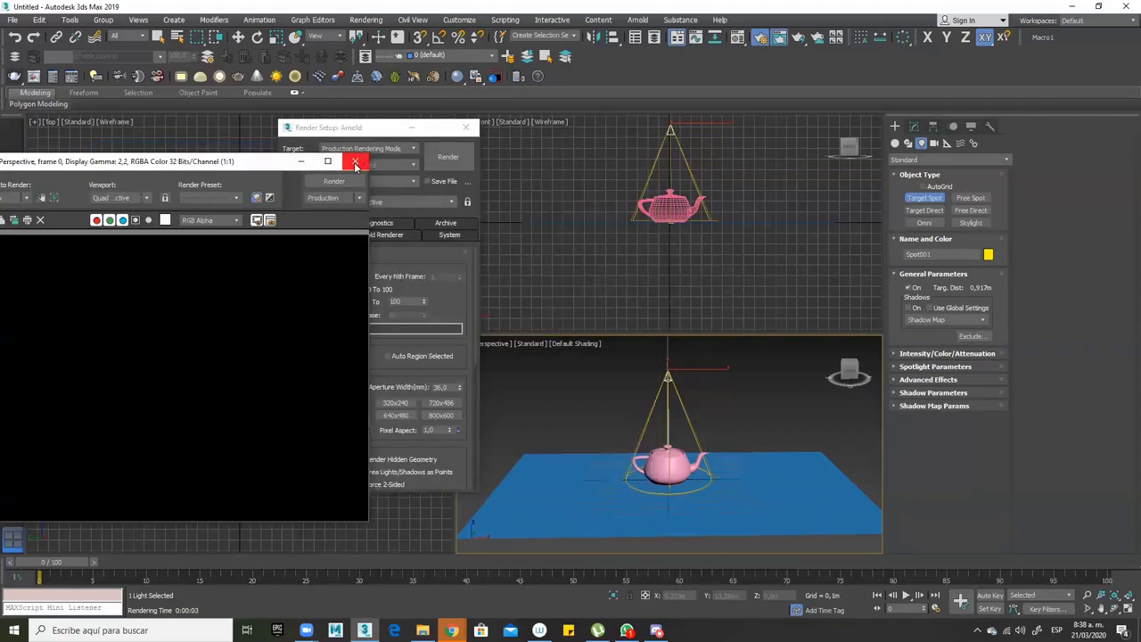
{"action": "left_click", "coordinate": [355, 163]}
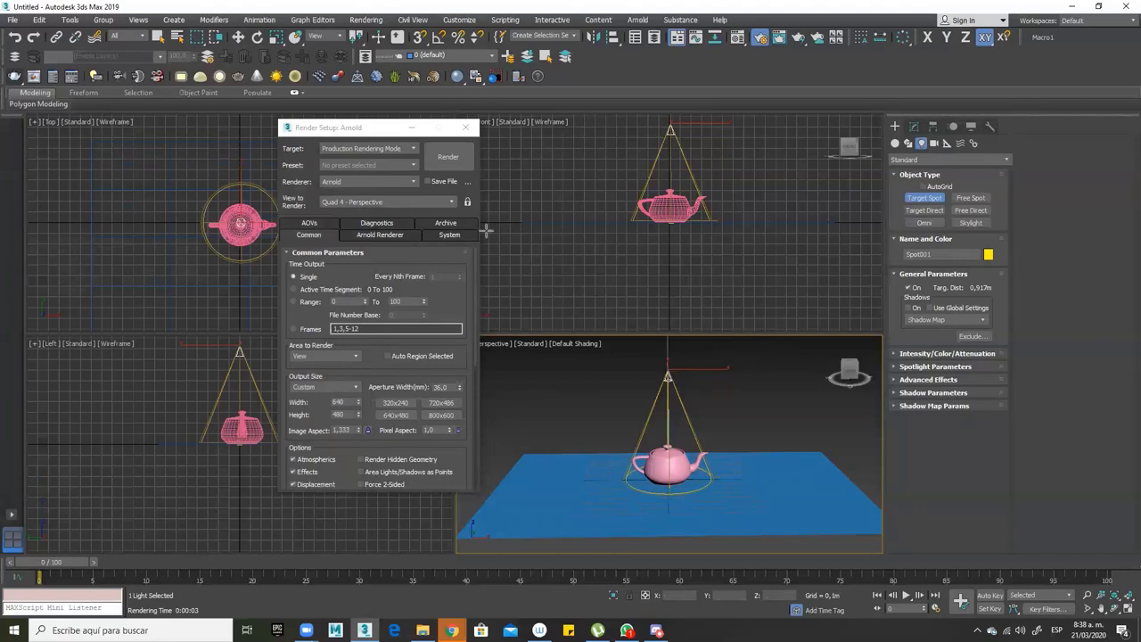
Set the target spotlight's intensity multiplier to 10 and render the Perspective view with Arnold
{"action": "left_click", "coordinate": [238, 37]}
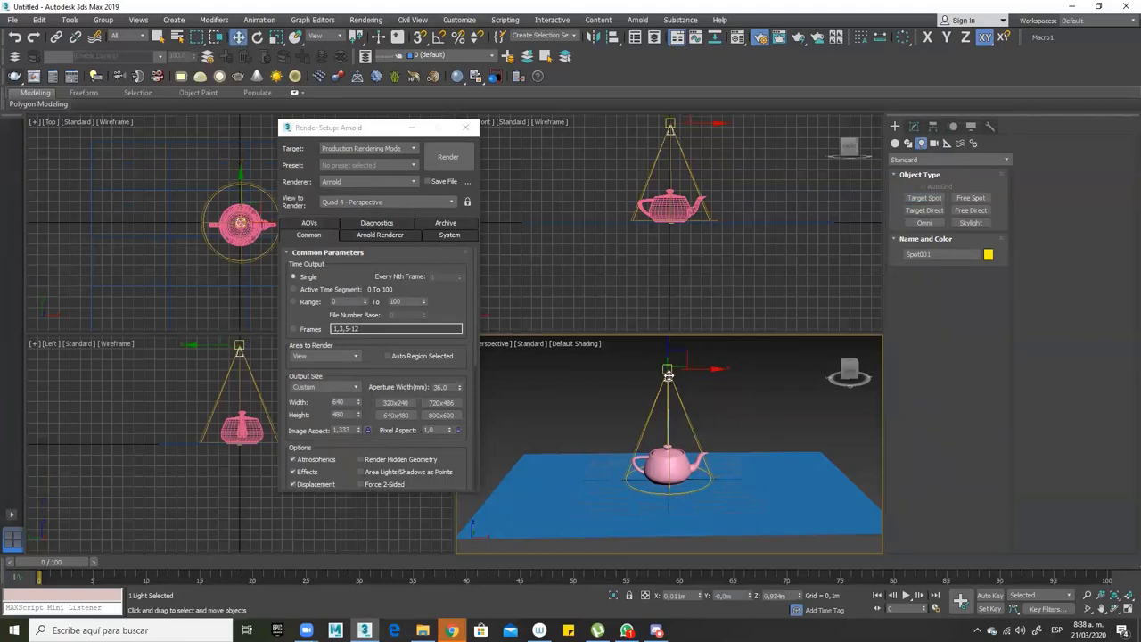
{"action": "left_click", "coordinate": [914, 126]}
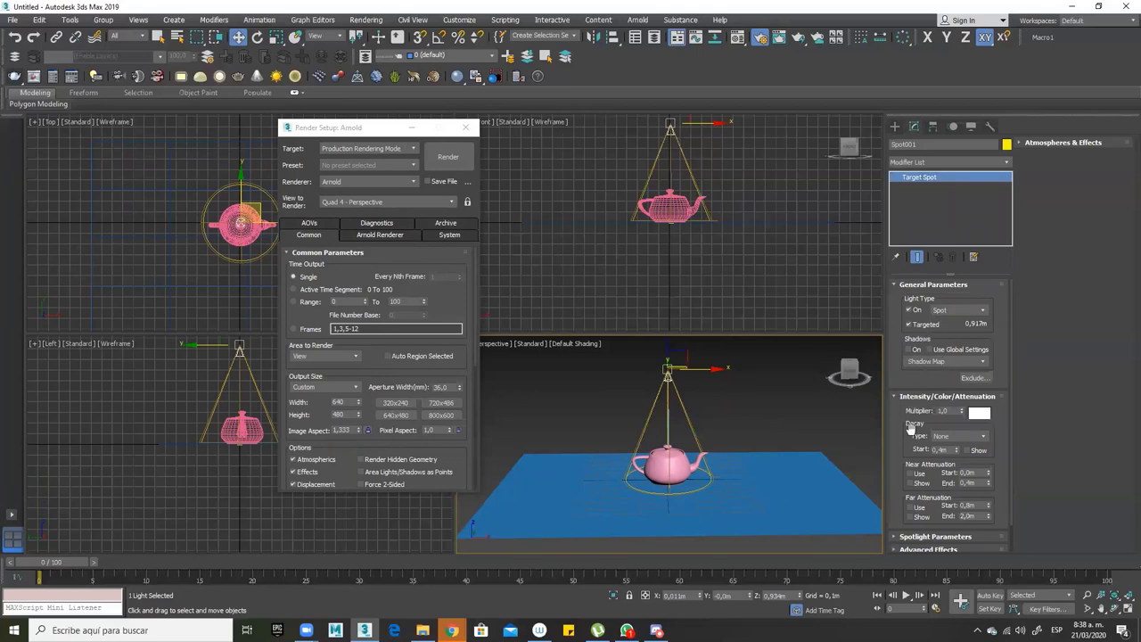
{"action": "double_click", "coordinate": [949, 411]}
{"action": "left_click", "coordinate": [448, 157]}
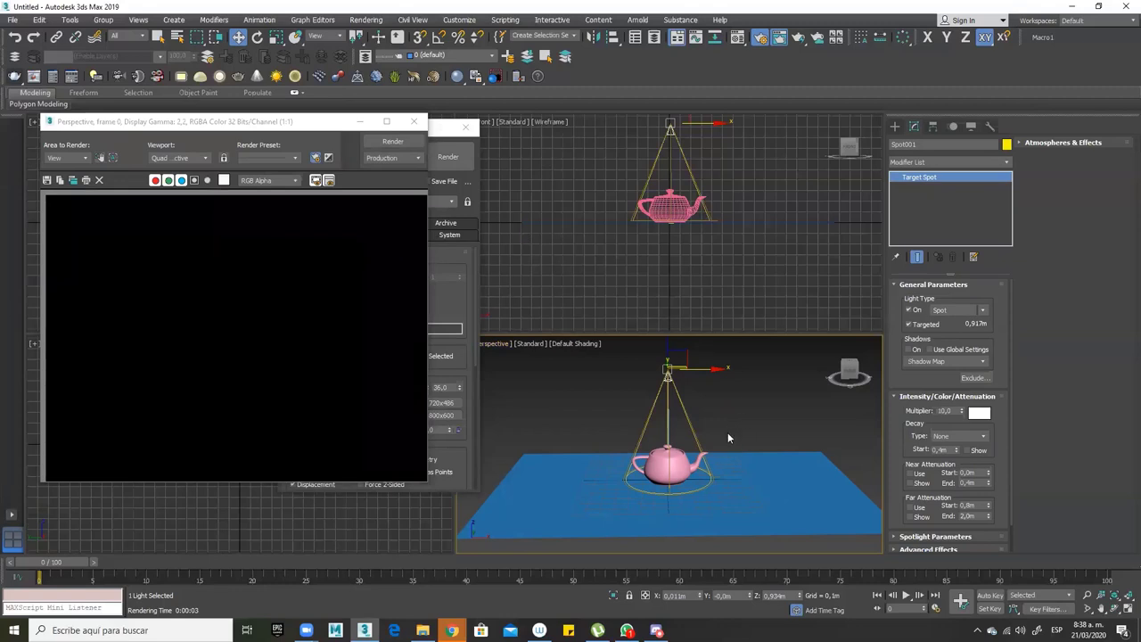
Check the teapot and plane, reselect the spotlight above the teapot and turn on its shadows
{"action": "middle_click_drag", "start_coordinate": [728, 436], "coordinate": [718, 439], "text": "alt"}
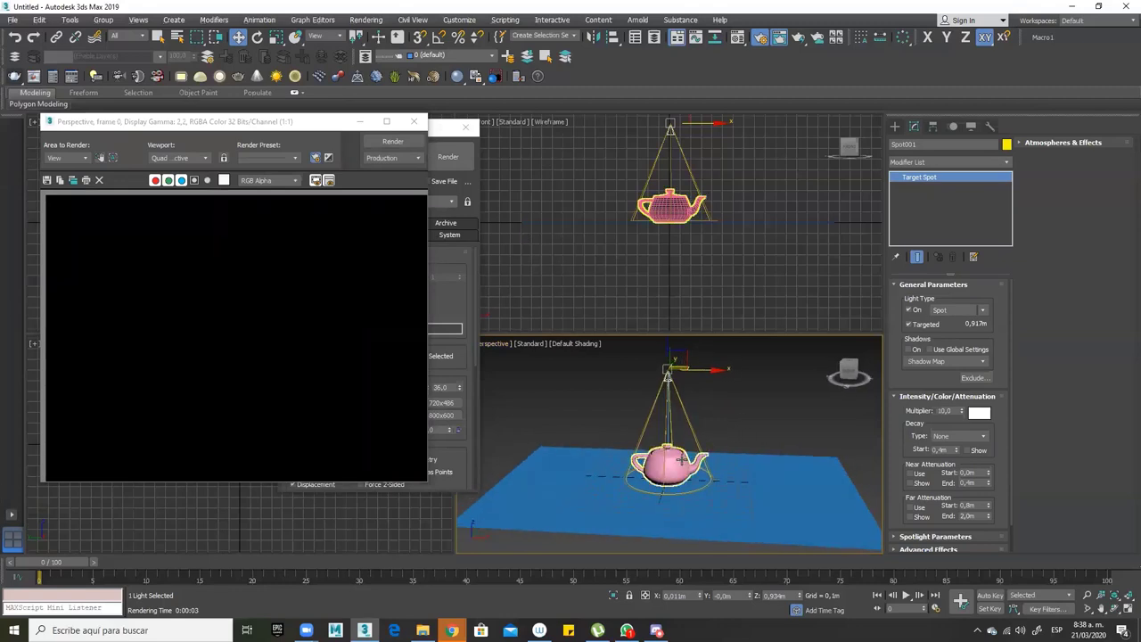
{"action": "left_click", "coordinate": [680, 460]}
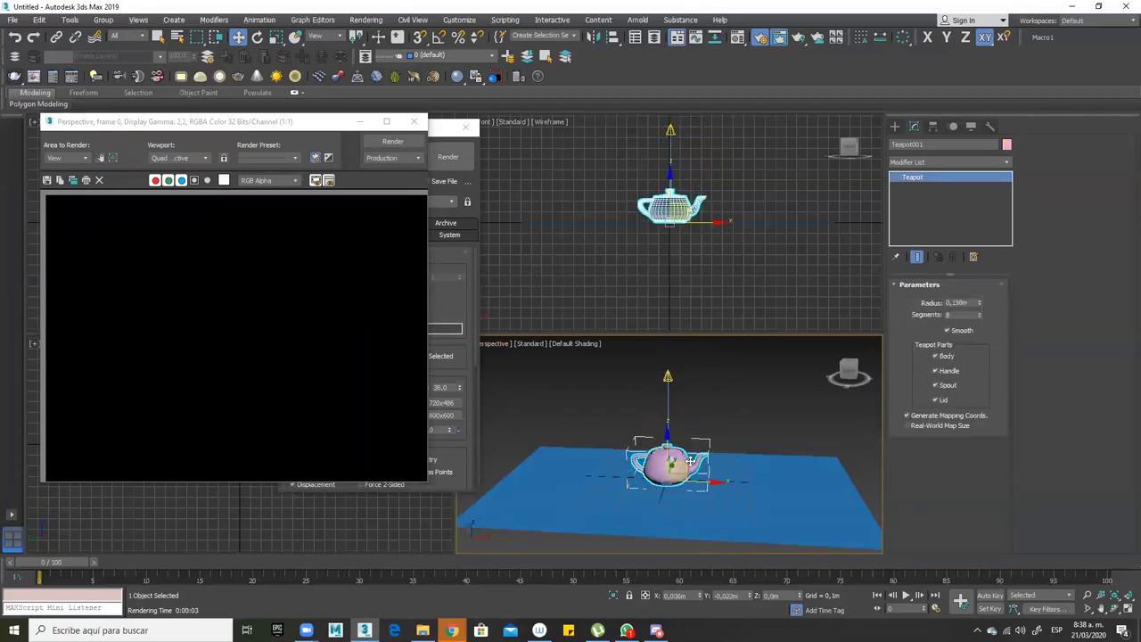
{"action": "left_click_drag", "start_coordinate": [690, 460], "coordinate": [689, 465]}
{"action": "left_click", "coordinate": [758, 489]}
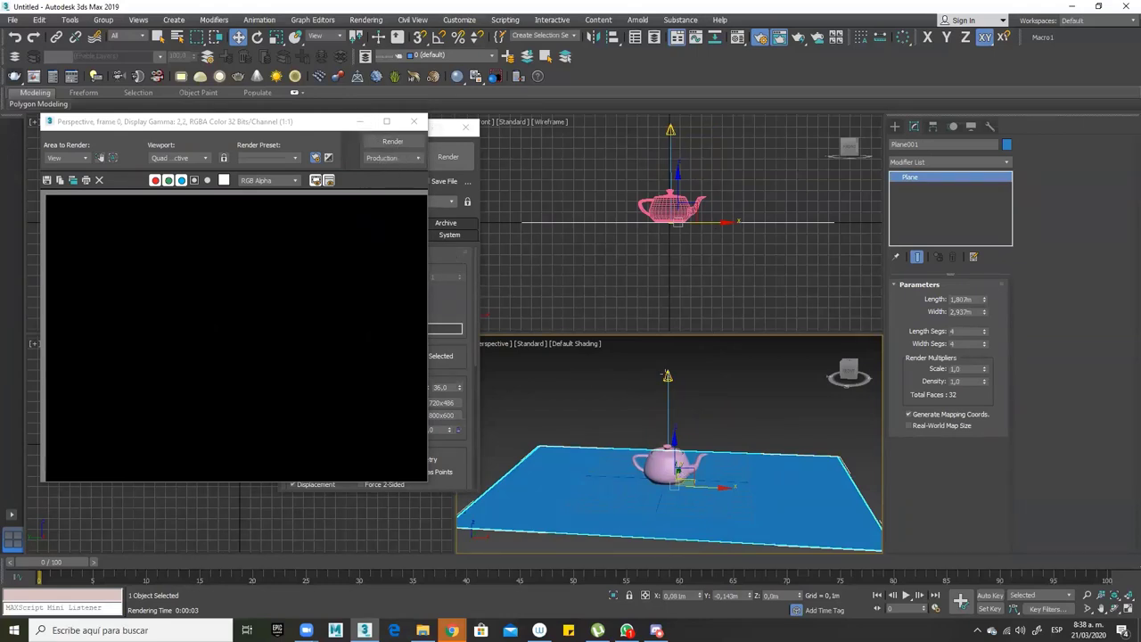
{"action": "left_click", "coordinate": [667, 376]}
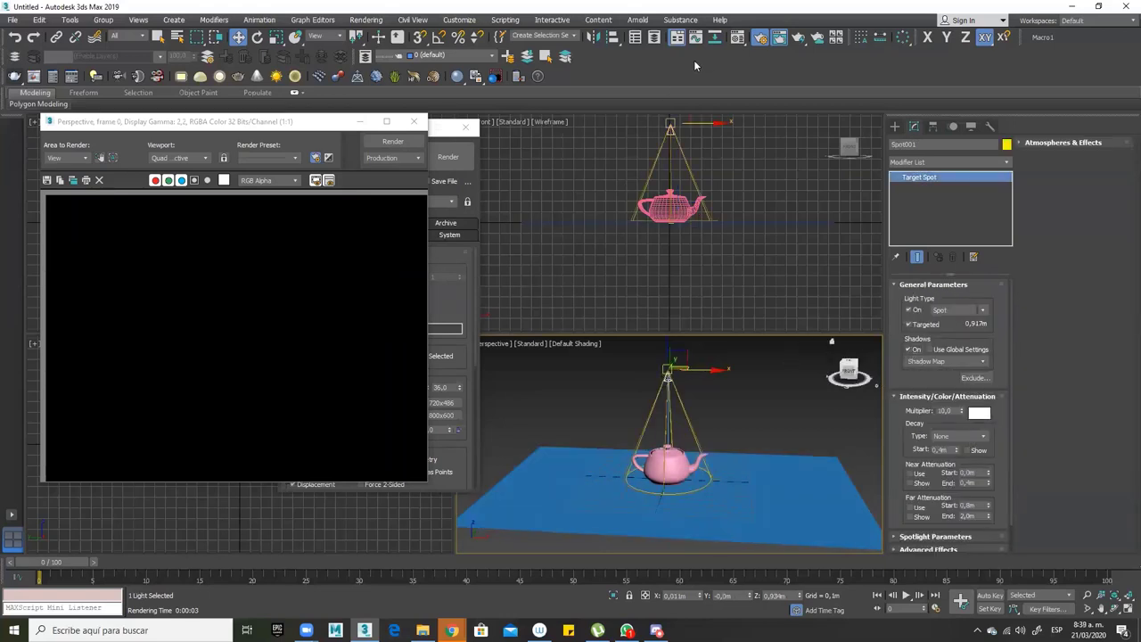
Start an ActiveShade render of the Perspective view using the Scanline Renderer
{"action": "left_click", "coordinate": [798, 38]}
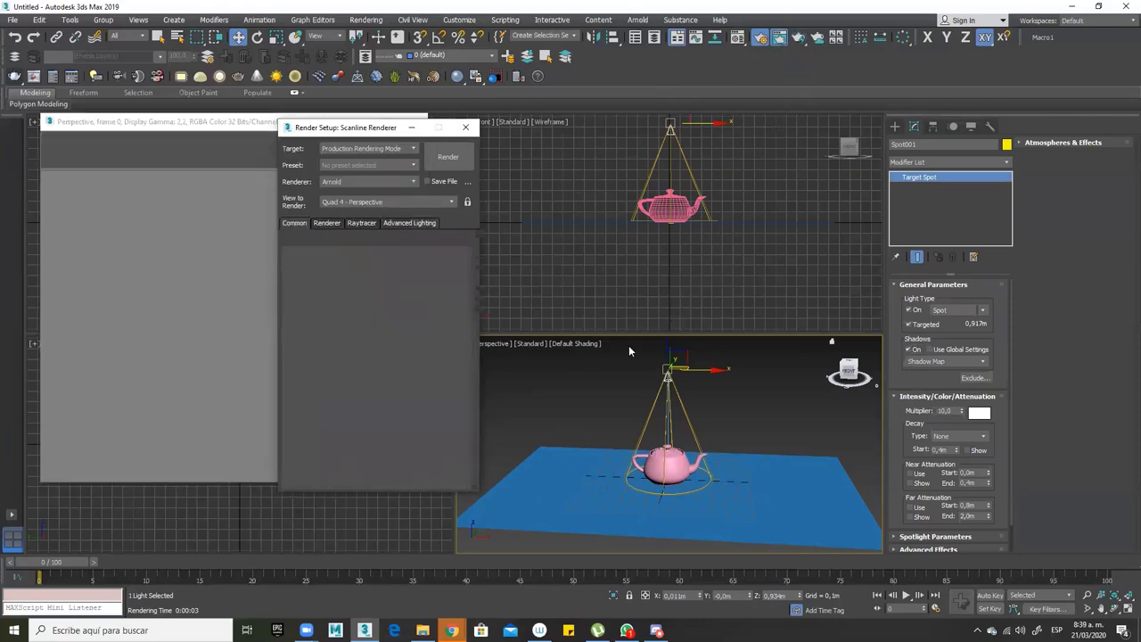
{"action": "left_click", "coordinate": [228, 126]}
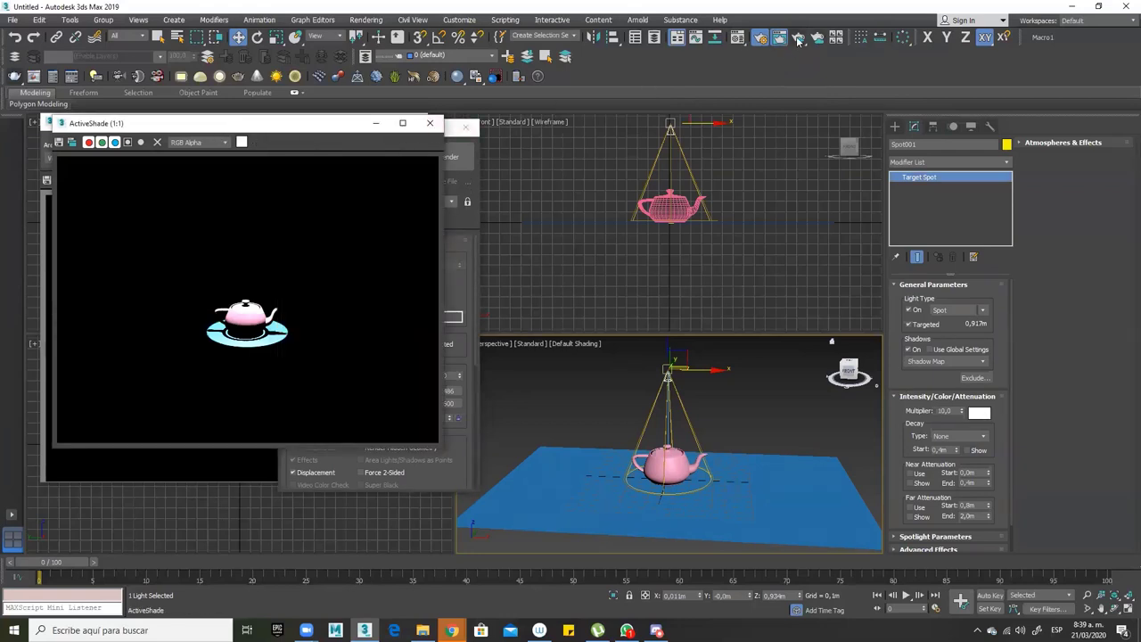
{"action": "left_click_drag", "start_coordinate": [798, 38], "coordinate": [800, 100]}
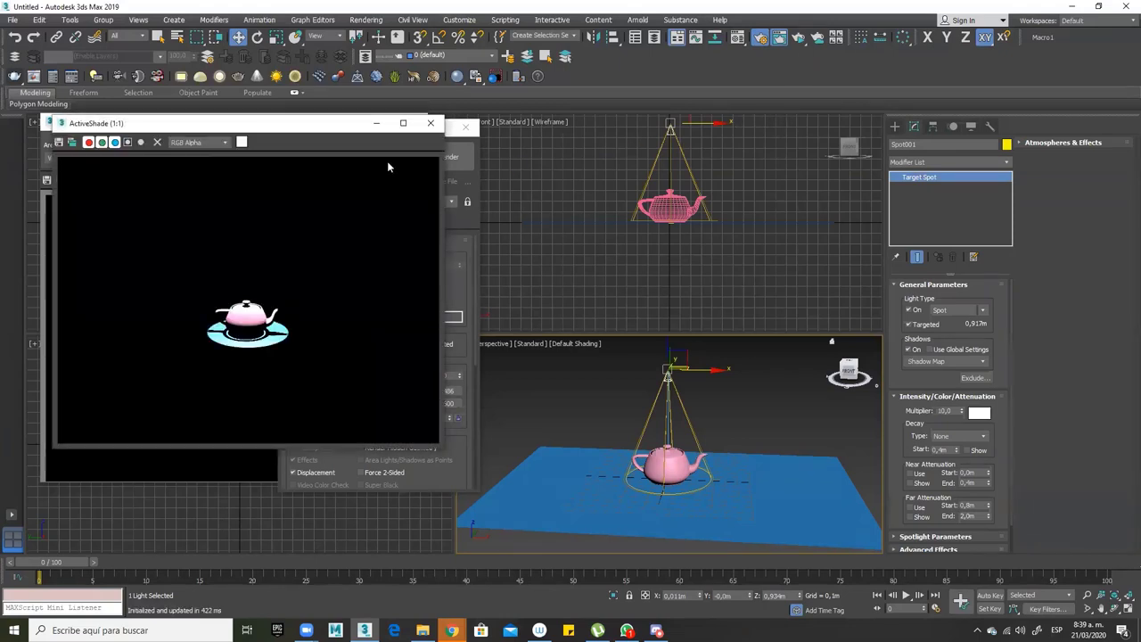
Refresh the ActiveShade render with a closer Perspective view of the teapot, and close the black Arnold render
{"action": "left_click", "coordinate": [743, 424]}
{"action": "scroll", "coordinate": [742, 424], "scroll_direction": "up", "scroll_amount": 2}
{"action": "scroll", "coordinate": [787, 413], "scroll_direction": "up", "scroll_amount": 1}
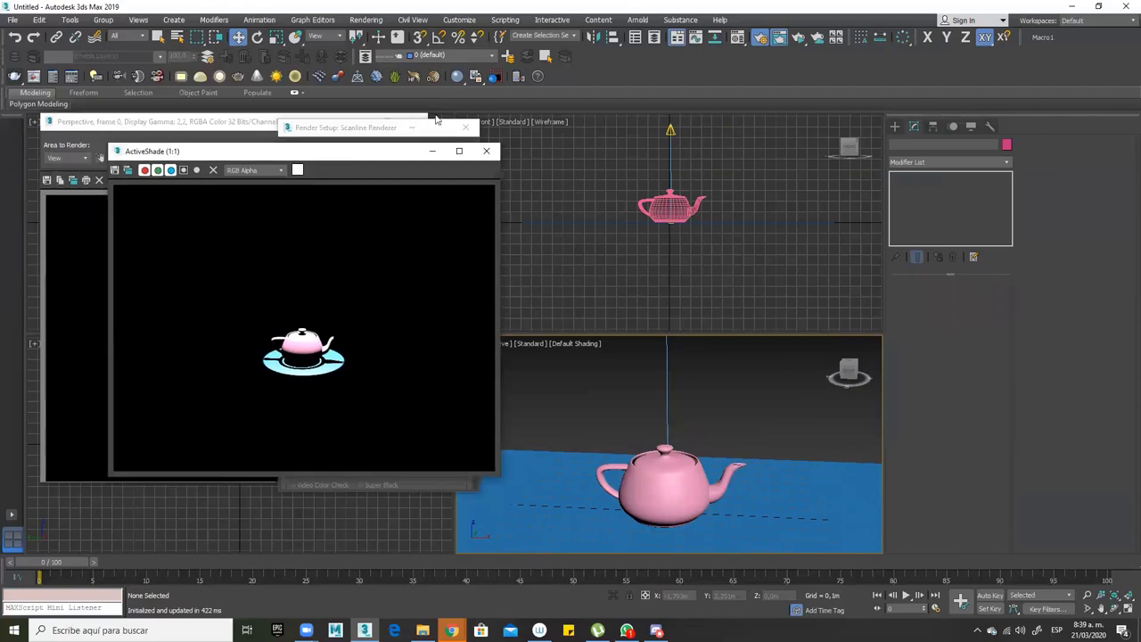
{"action": "left_click", "coordinate": [817, 40]}
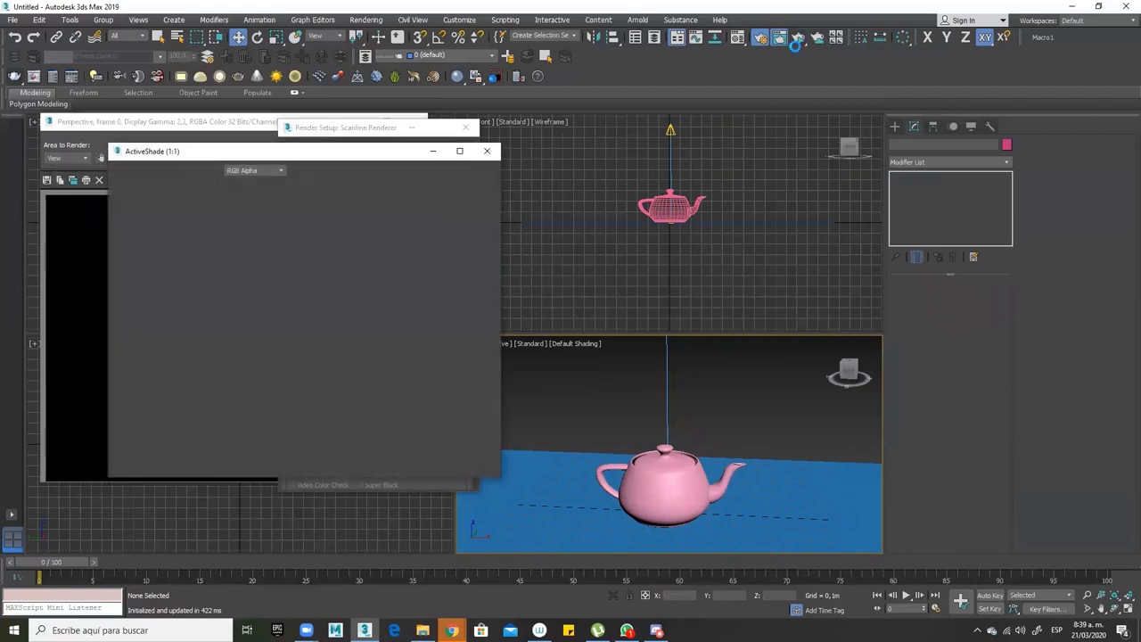
{"action": "left_click", "coordinate": [153, 128]}
{"action": "left_click", "coordinate": [416, 120]}
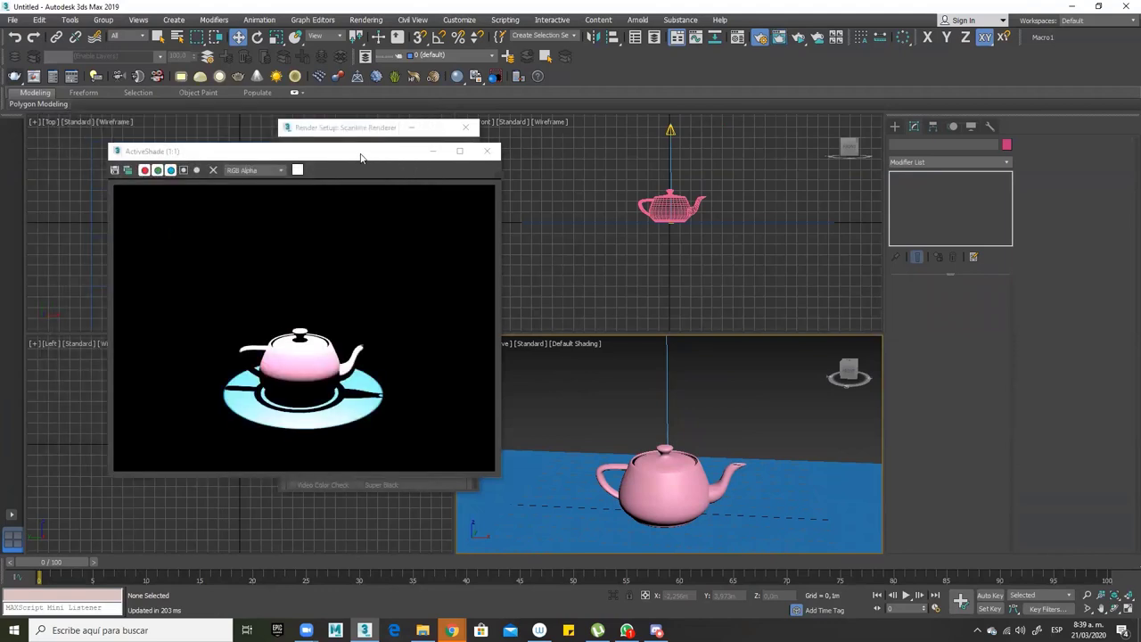
{"action": "left_click_drag", "start_coordinate": [359, 158], "coordinate": [328, 165]}
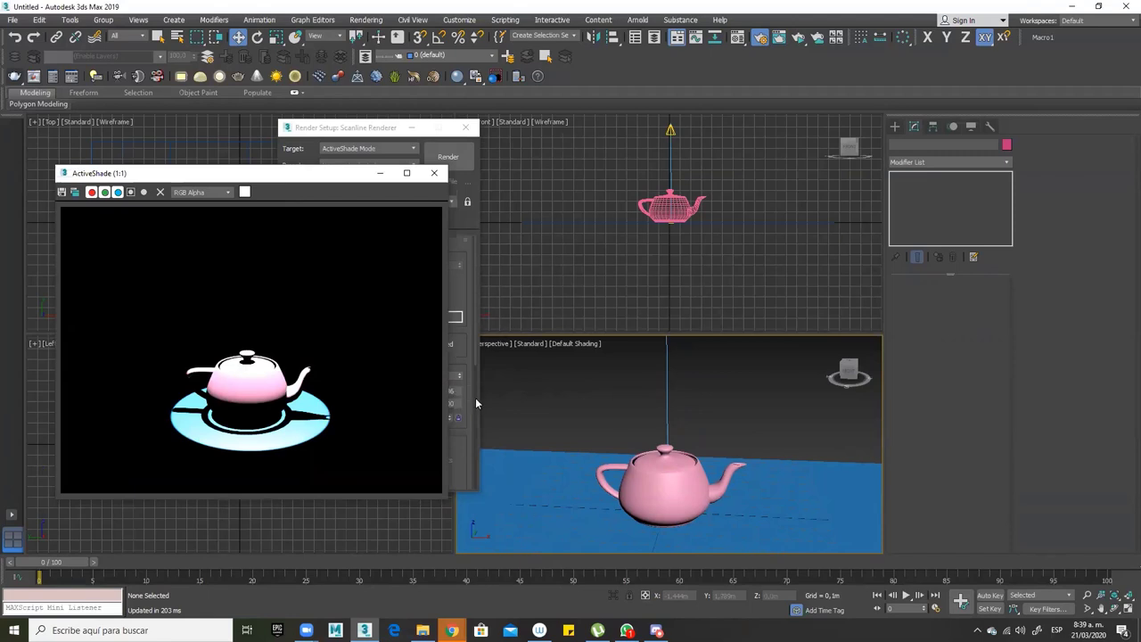
Select the spotlight, open the Environment and Effects settings and render the exposure preview
{"action": "left_click", "coordinate": [671, 130]}
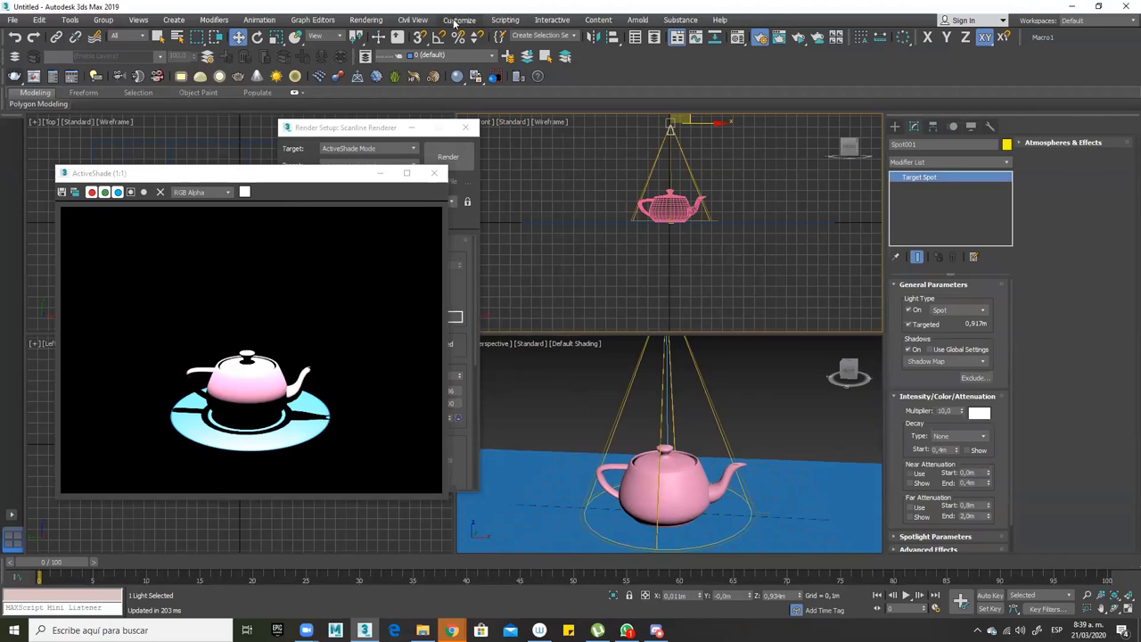
{"action": "left_click", "coordinate": [366, 19]}
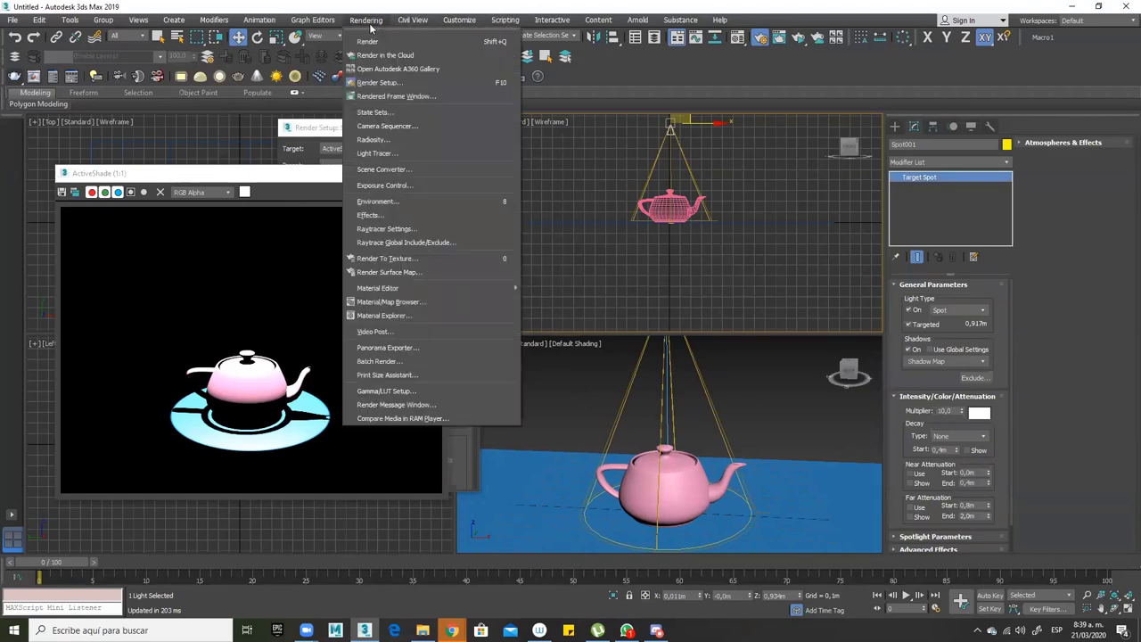
{"action": "left_click", "coordinate": [382, 202]}
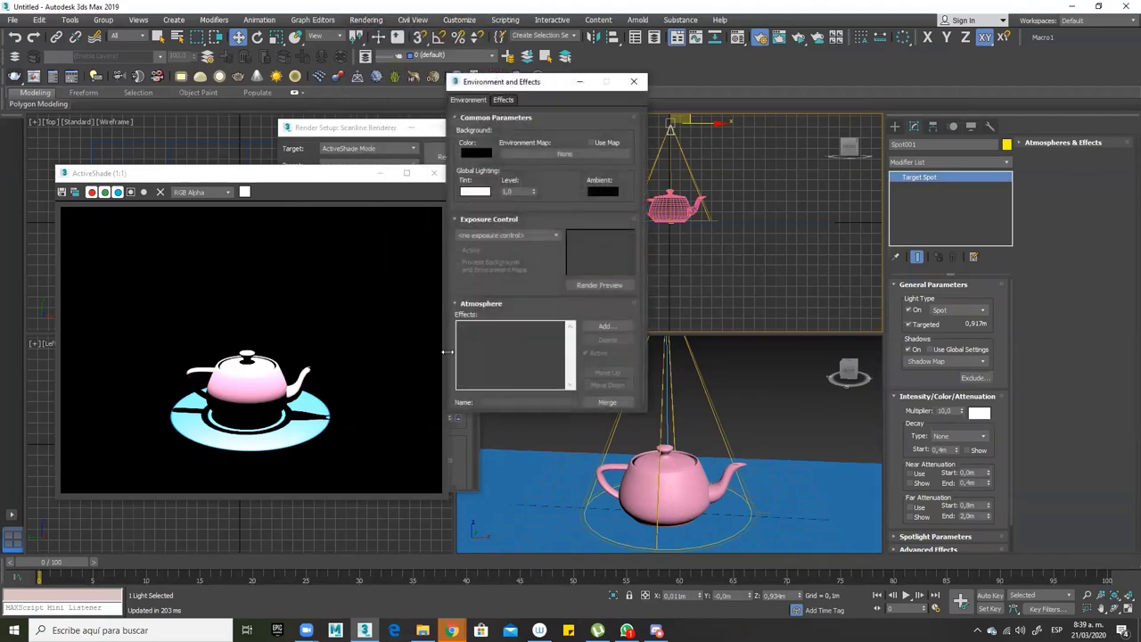
{"action": "left_click", "coordinate": [597, 286]}
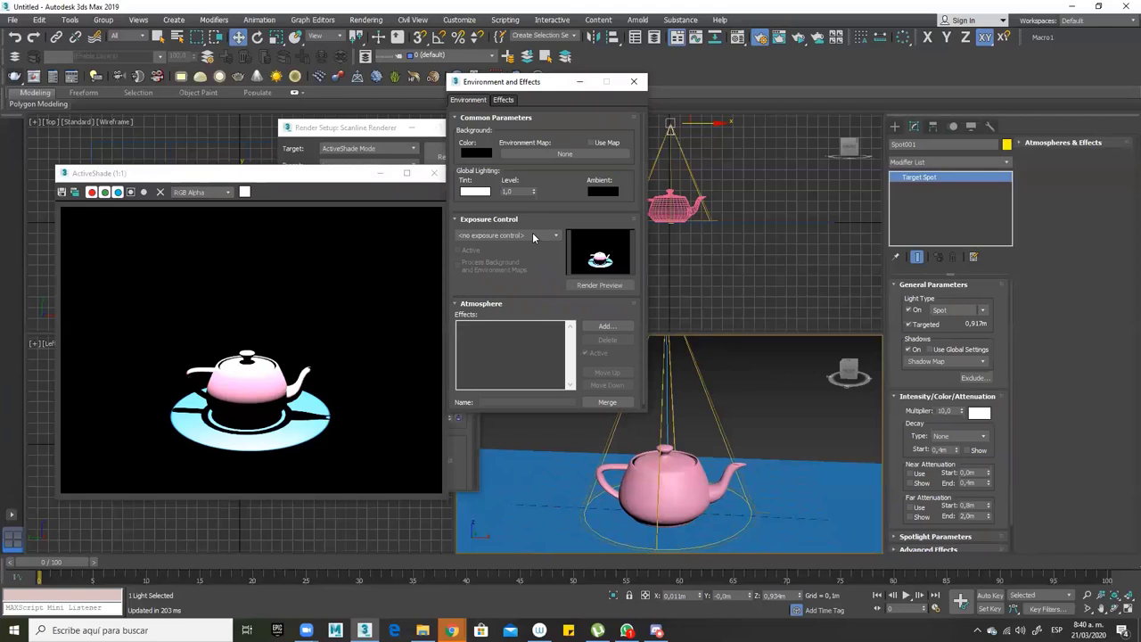
Apply Automatic Exposure Control to the scene
{"action": "left_click", "coordinate": [532, 234]}
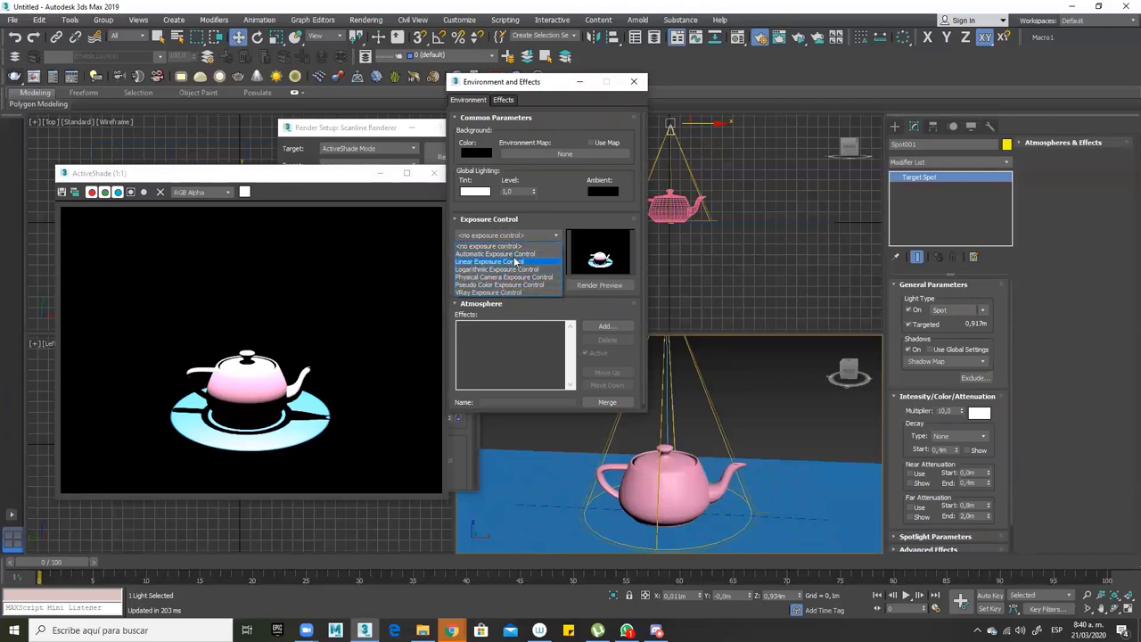
{"action": "left_click", "coordinate": [523, 241]}
{"action": "left_click", "coordinate": [520, 241]}
{"action": "left_click", "coordinate": [521, 242]}
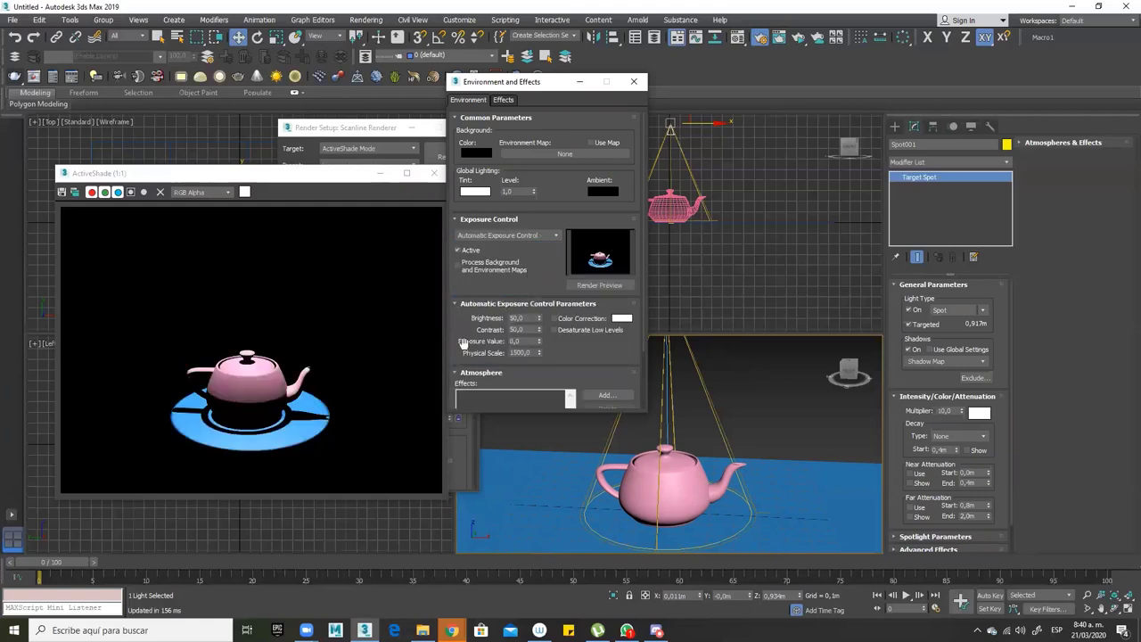
Switch the scene to Linear Exposure Control and set its exposure value to 1
{"action": "left_click", "coordinate": [517, 238]}
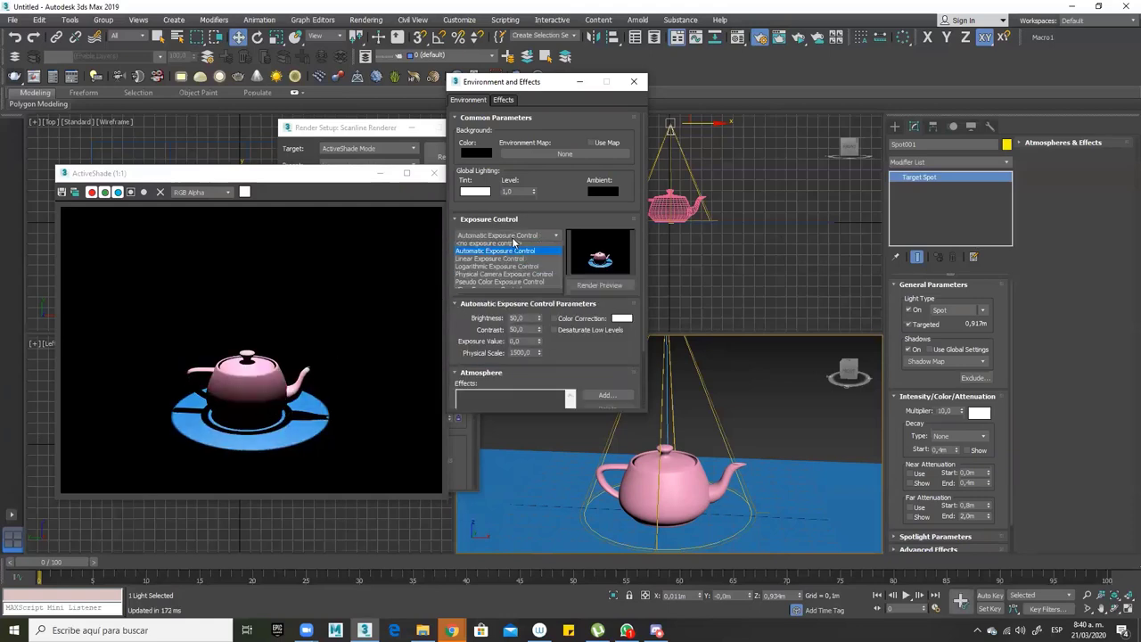
{"action": "left_click", "coordinate": [488, 262]}
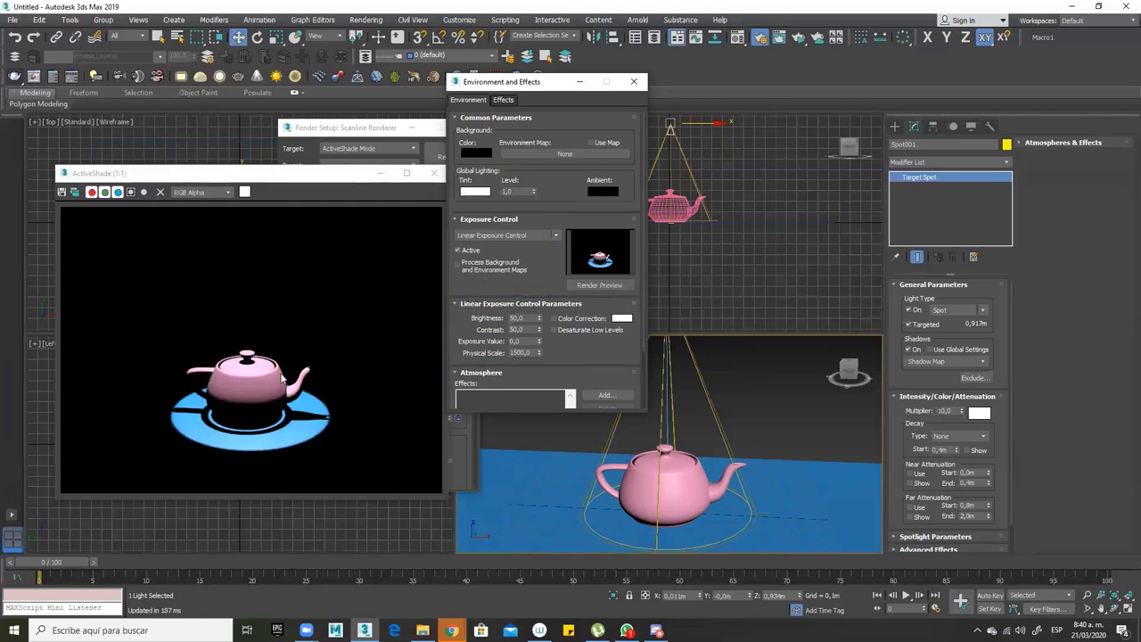
{"action": "double_click", "coordinate": [524, 342]}
{"action": "type", "text": "1"}
{"action": "key", "text": "Return"}
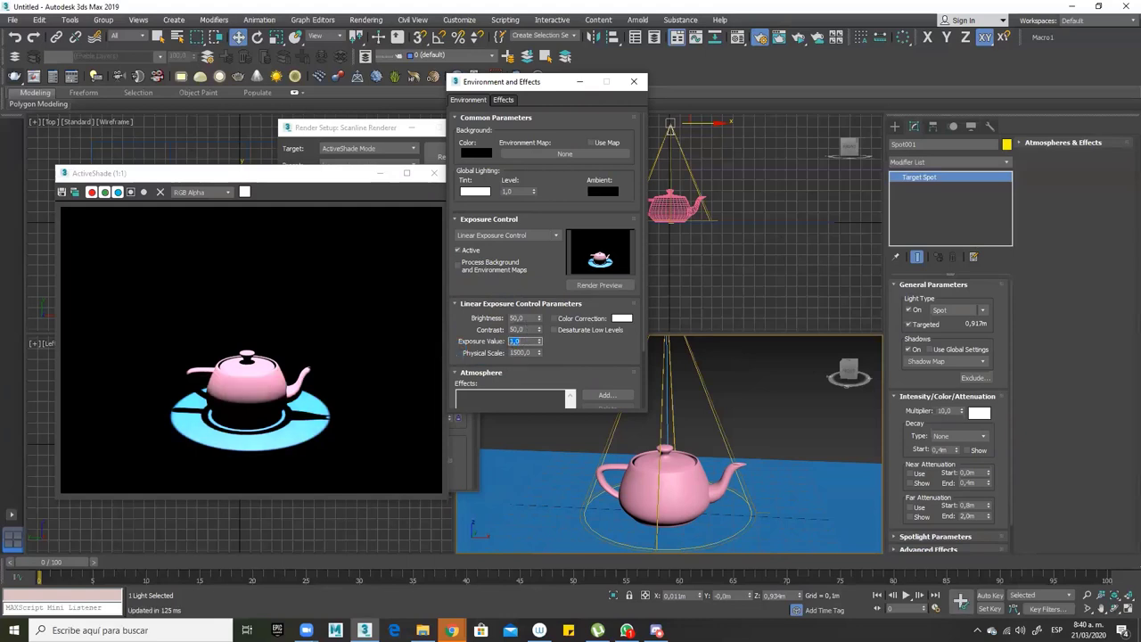
Try higher exposure values for the linear exposure control and settle on 0.5
{"action": "type", "text": "2"}
{"action": "key", "text": "Return"}
{"action": "type", "text": "3"}
{"action": "key", "text": "Return"}
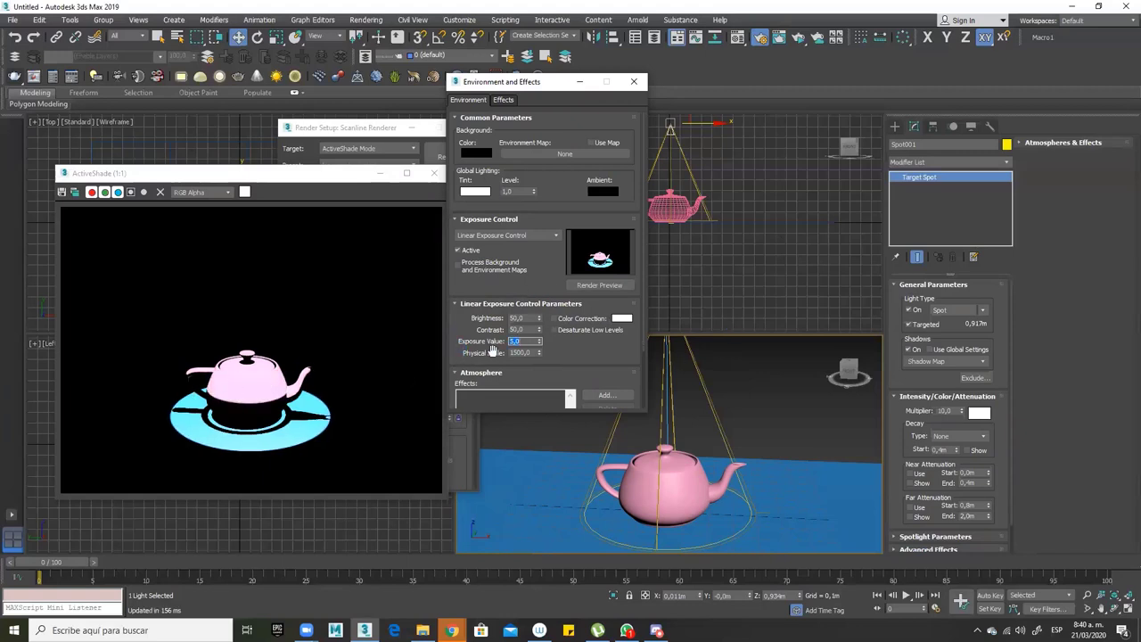
{"action": "type", "text": "3"}
{"action": "key", "text": "Return"}
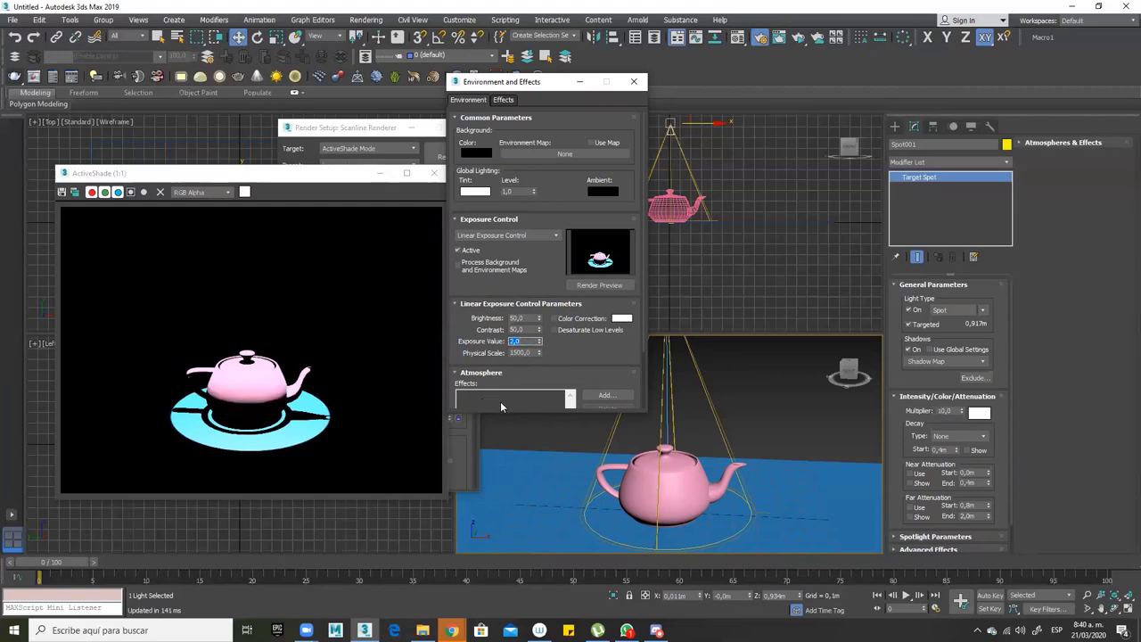
{"action": "type", "text": "2"}
{"action": "key", "text": "Return"}
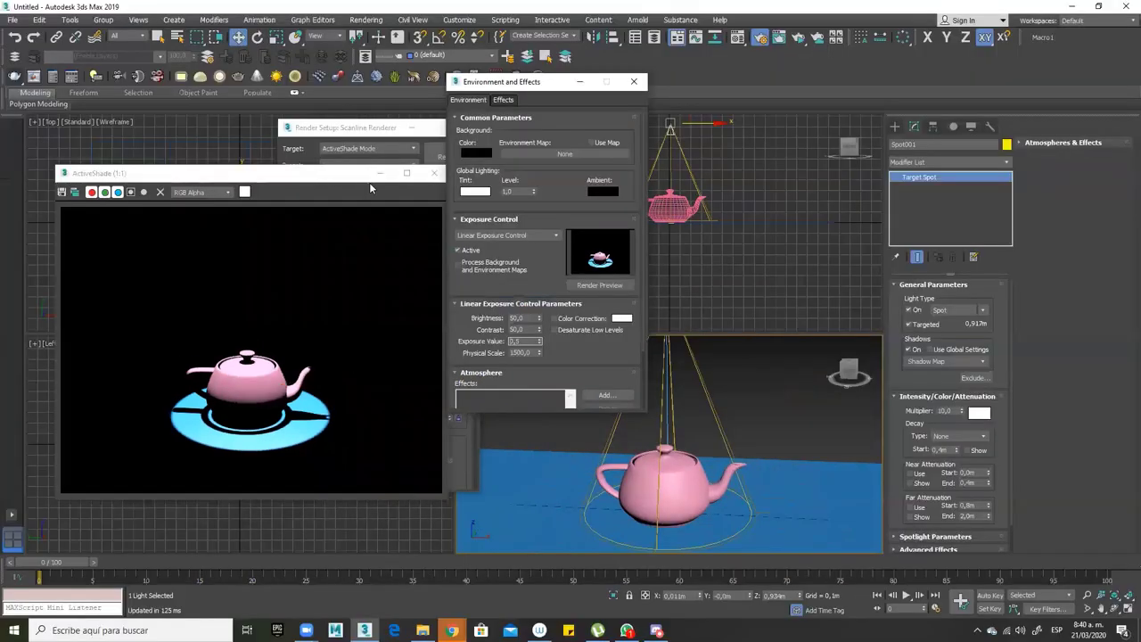
Close the ActiveShade render and arrange the Render Setup and Environment and Effects windows side by side
{"action": "left_click", "coordinate": [435, 172]}
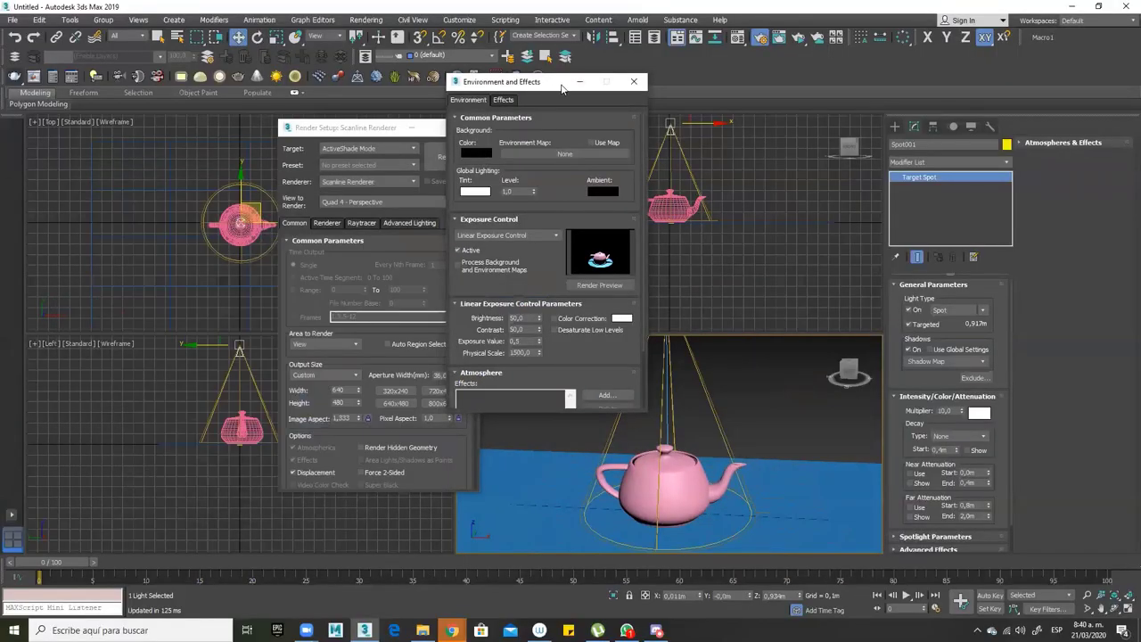
{"action": "left_click_drag", "start_coordinate": [562, 87], "coordinate": [617, 116]}
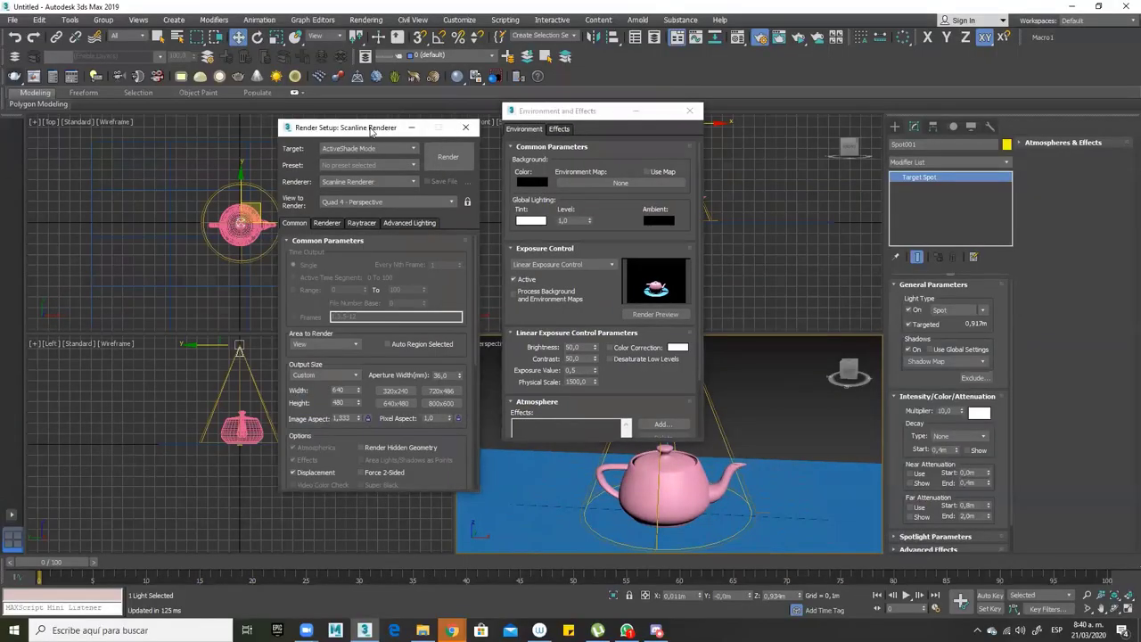
{"action": "left_click_drag", "start_coordinate": [401, 132], "coordinate": [275, 123]}
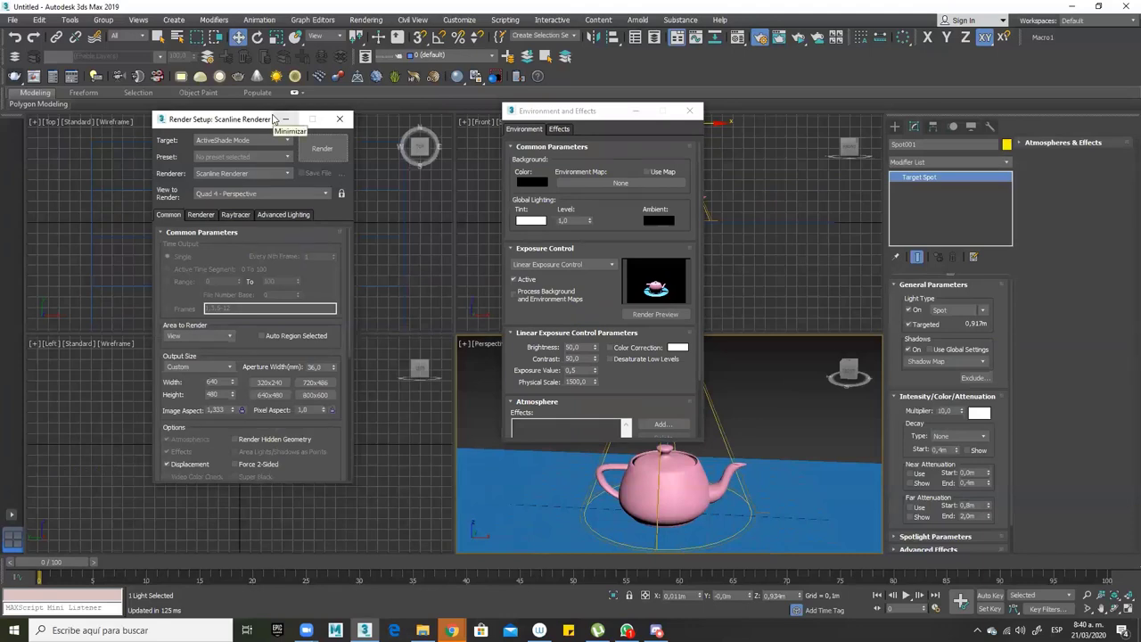
{"action": "left_click", "coordinate": [564, 111]}
{"action": "left_click_drag", "start_coordinate": [564, 112], "coordinate": [418, 118]}
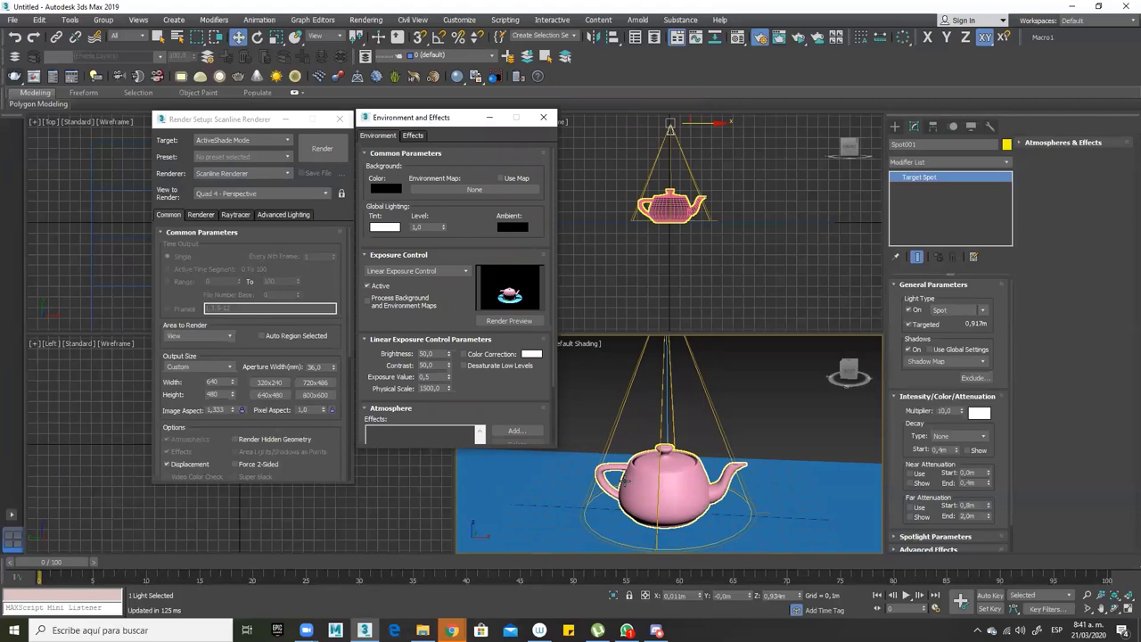
{"action": "left_click", "coordinate": [363, 21]}
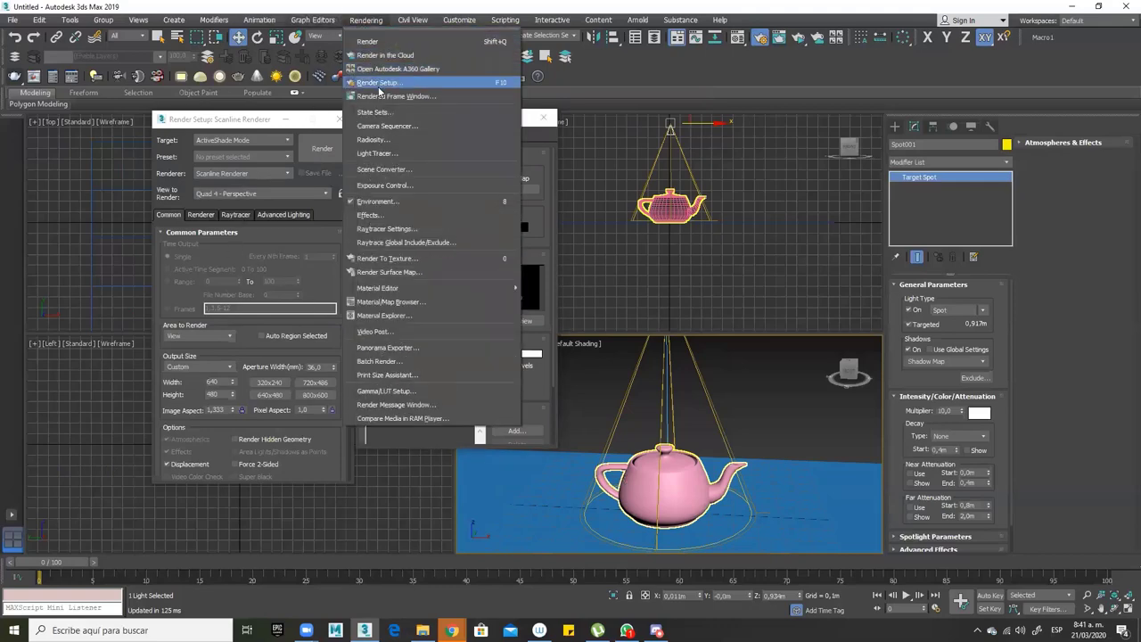
{"action": "mouse_move", "coordinate": [490, 286]}
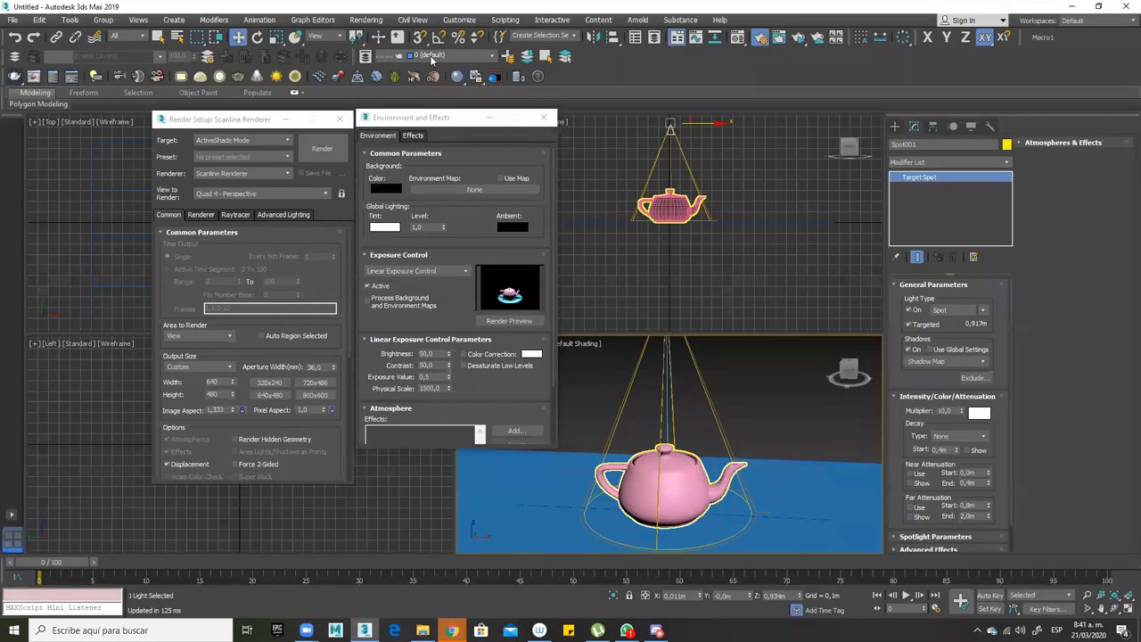
{"action": "left_click", "coordinate": [375, 24]}
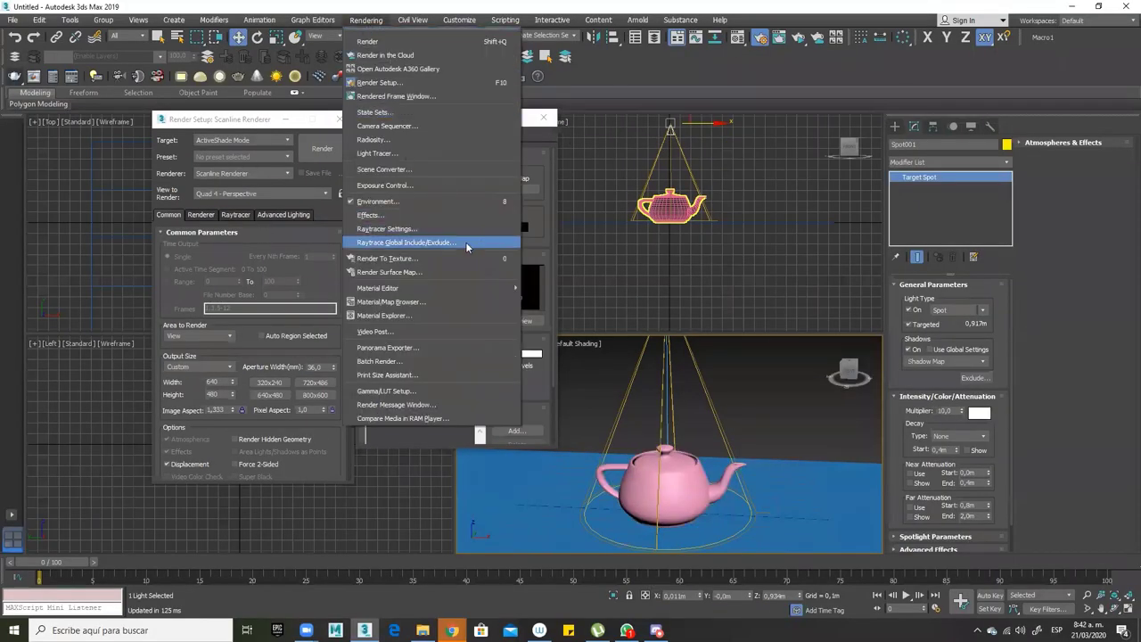
{"action": "mouse_move", "coordinate": [419, 294]}
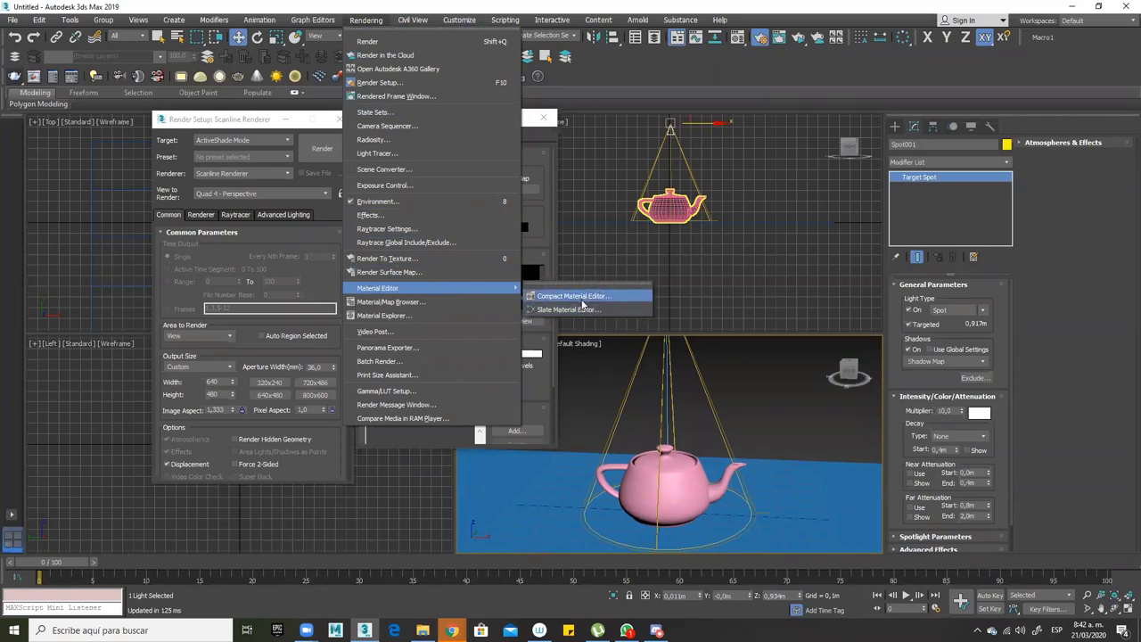
{"action": "left_click", "coordinate": [670, 73]}
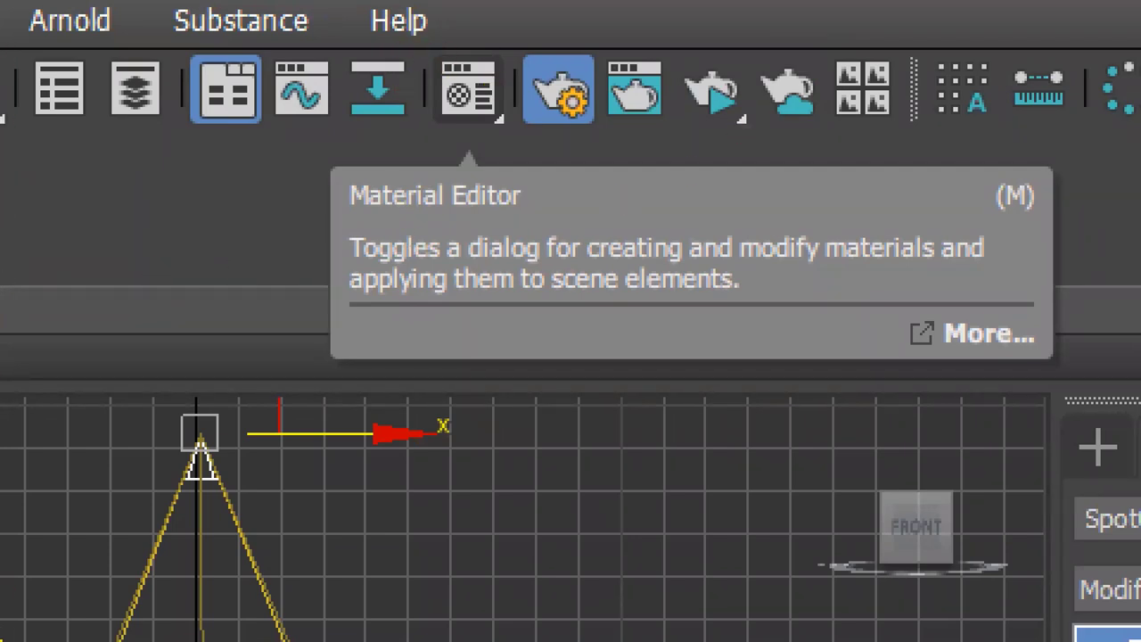
{"action": "mouse_move", "coordinate": [406, 55]}
{"action": "left_mouse_down"}
{"action": "mouse_move", "coordinate": [527, 142]}
{"action": "mouse_move", "coordinate": [554, 143]}
{"action": "left_mouse_up"}
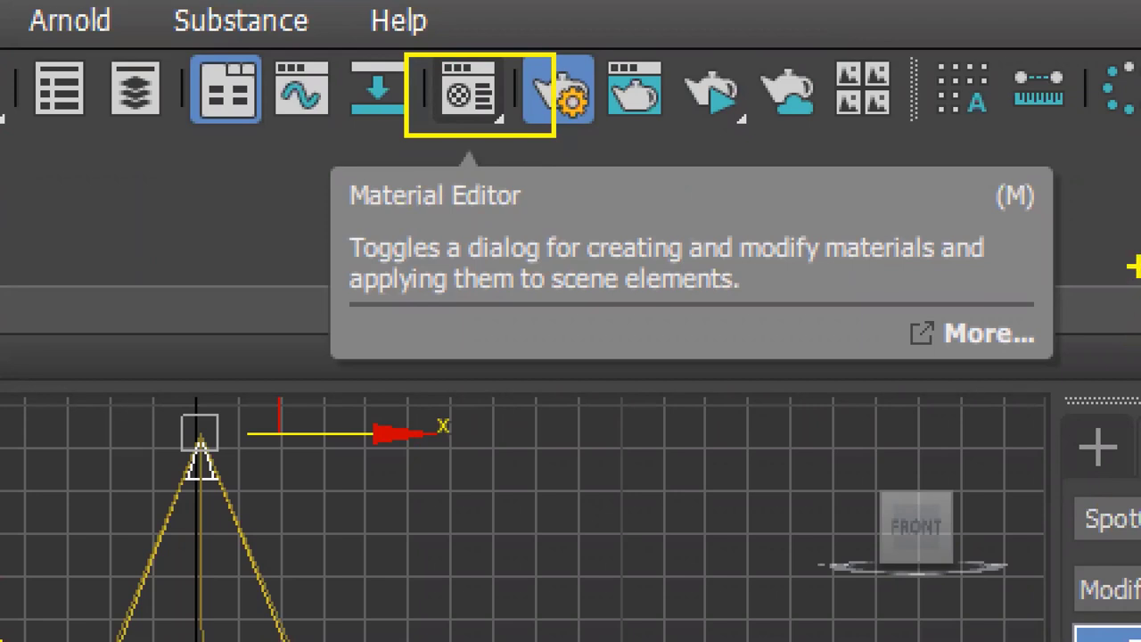
{"action": "mouse_move", "coordinate": [979, 162]}
{"action": "left_mouse_down"}
{"action": "mouse_move", "coordinate": [1038, 166]}
{"action": "mouse_move", "coordinate": [1061, 259]}
{"action": "left_mouse_up"}
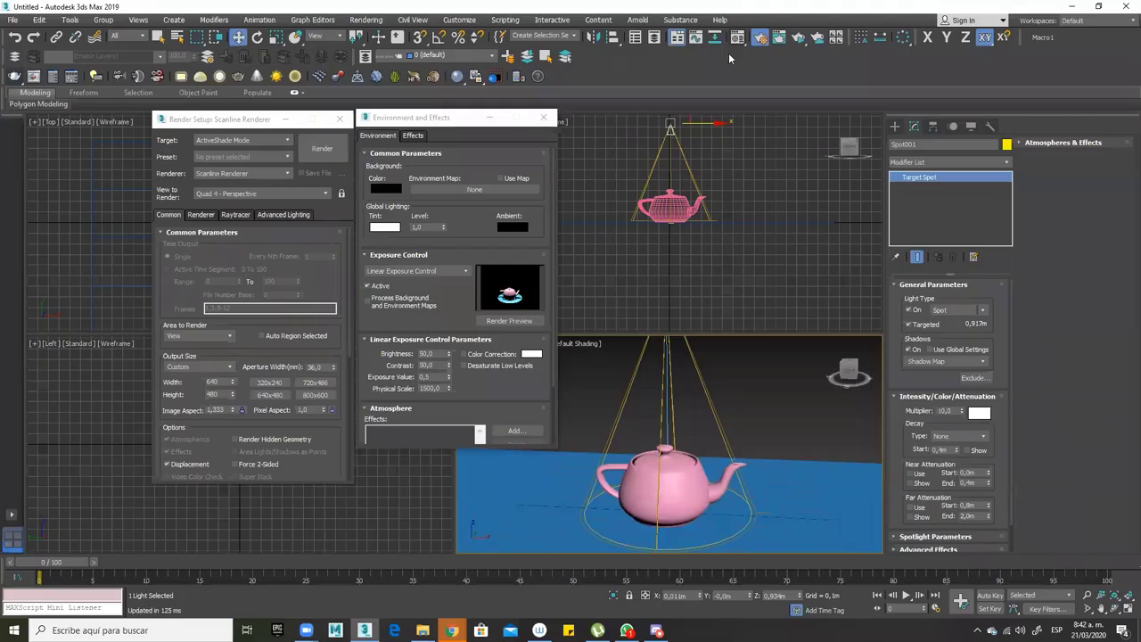
Open the Material Editor, make it slightly taller, and close the Environment and Effects and Render Setup windows
{"action": "key", "text": "m"}
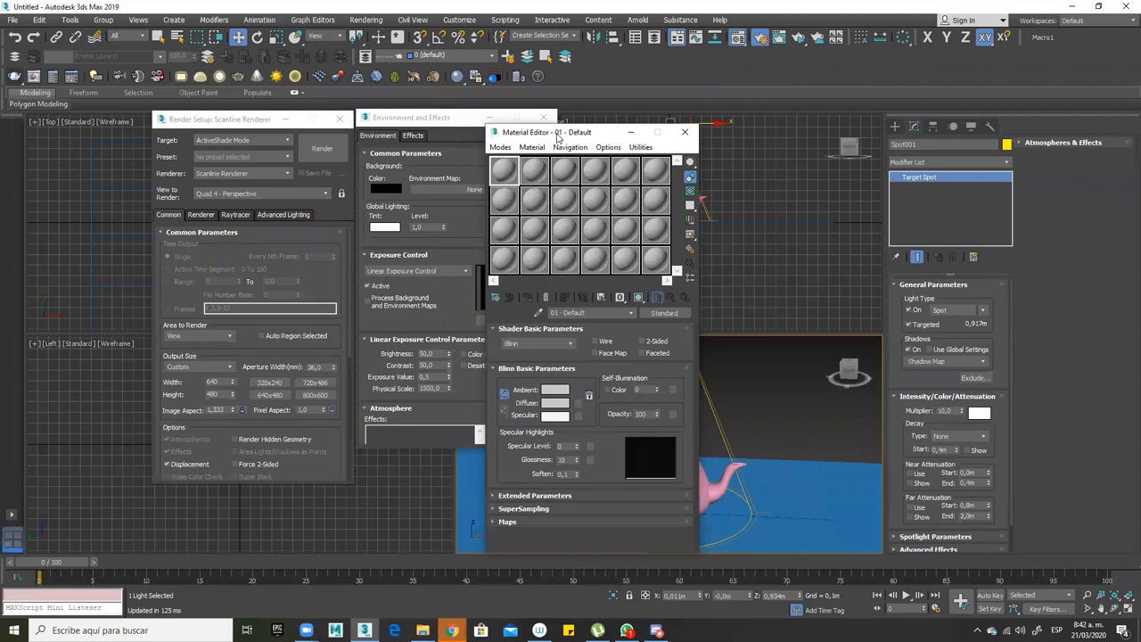
{"action": "left_click_drag", "start_coordinate": [557, 133], "coordinate": [598, 76]}
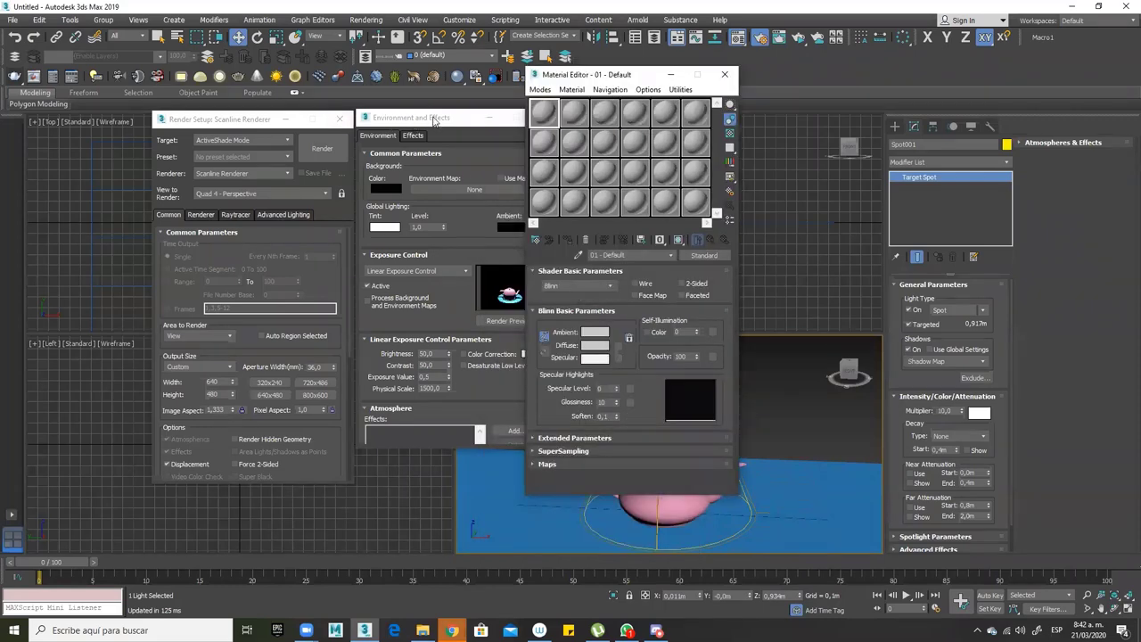
{"action": "left_click_drag", "start_coordinate": [433, 119], "coordinate": [413, 119]}
{"action": "left_click", "coordinate": [526, 119]}
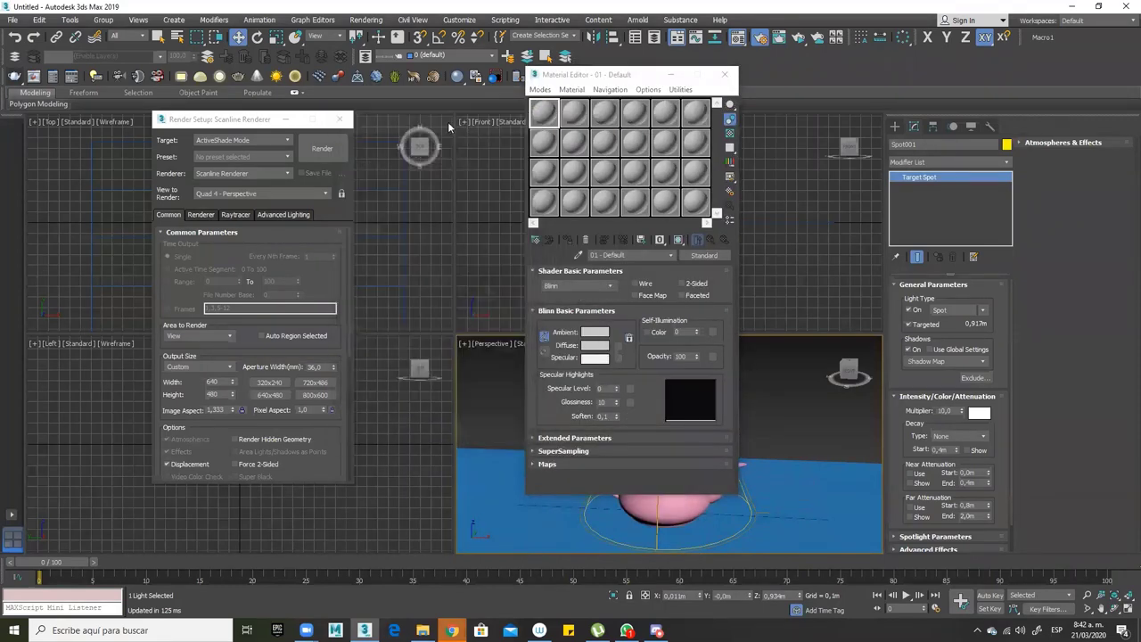
{"action": "left_click", "coordinate": [341, 119]}
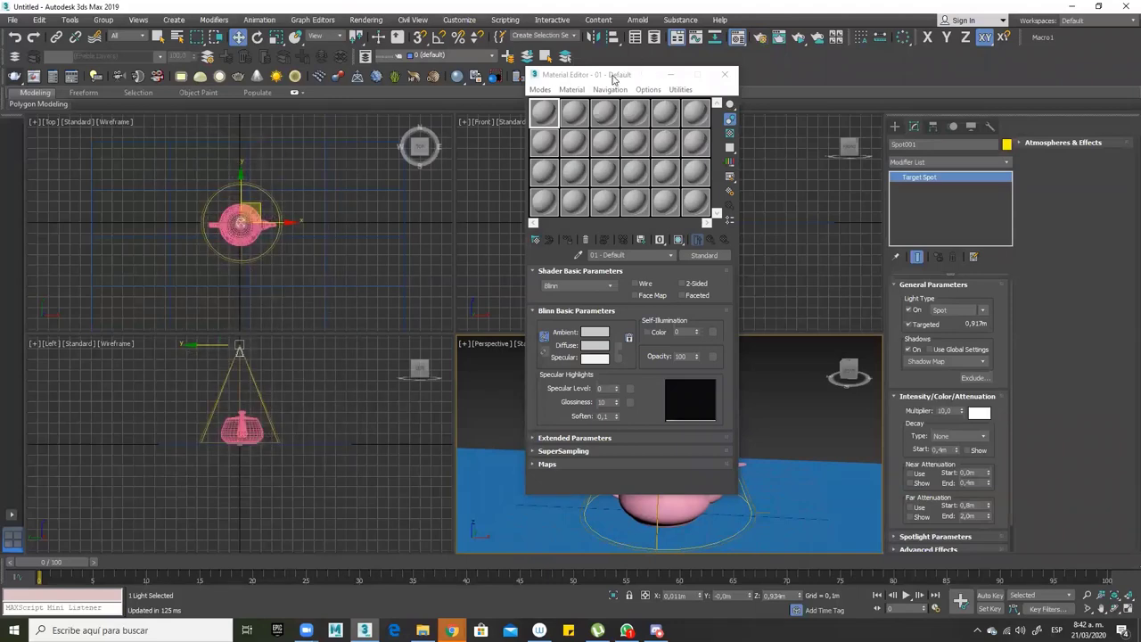
{"action": "left_click_drag", "start_coordinate": [609, 78], "coordinate": [410, 93]}
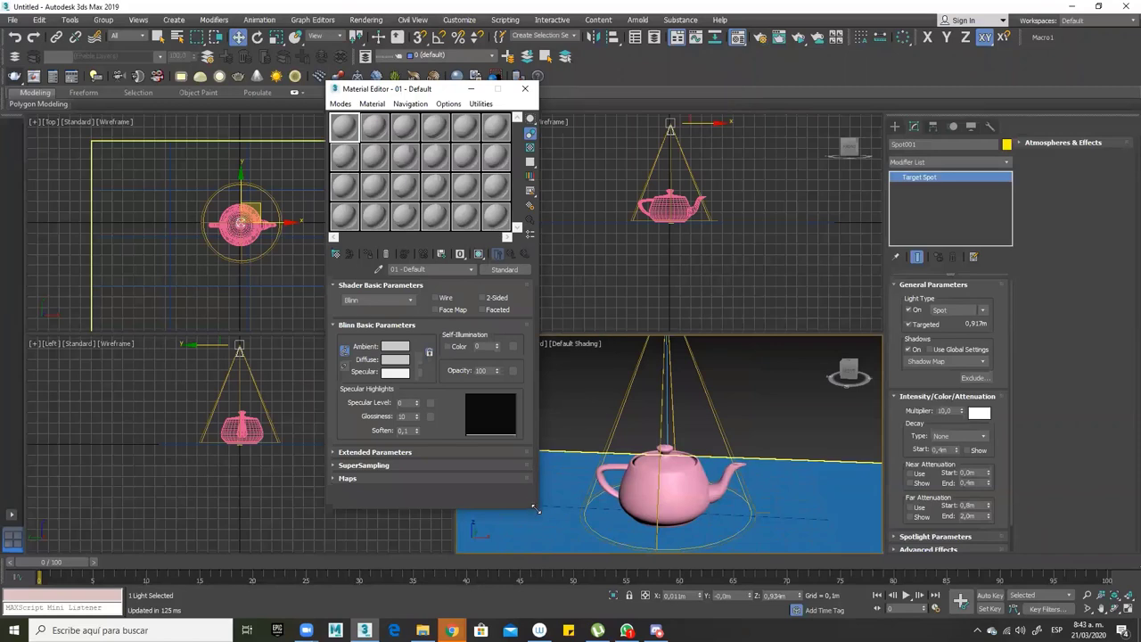
{"action": "left_click_drag", "start_coordinate": [538, 509], "coordinate": [538, 527]}
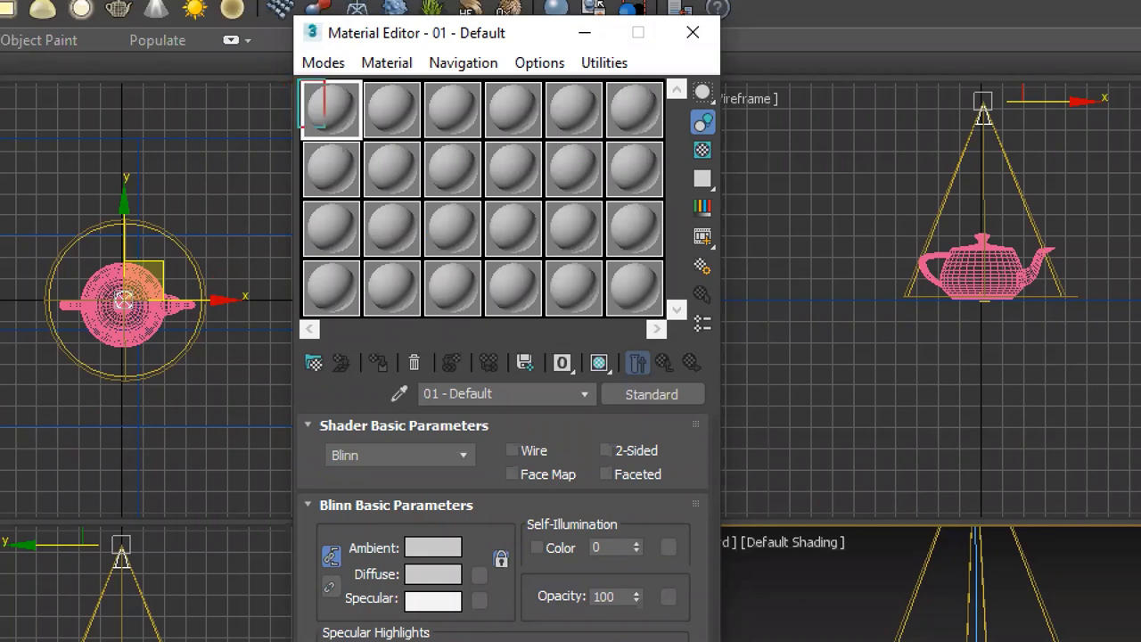
Examine the sample slots and the shader types available for the 01 - Default material, from Anisotropic to Translucent Shader, keeping Blinn
{"action": "mouse_move", "coordinate": [299, 81]}
{"action": "left_mouse_down", "text": "ctrl"}
{"action": "mouse_move", "coordinate": [364, 139]}
{"action": "mouse_move", "coordinate": [114, 196]}
{"action": "mouse_move", "coordinate": [111, 208]}
{"action": "left_mouse_up", "text": "ctrl"}
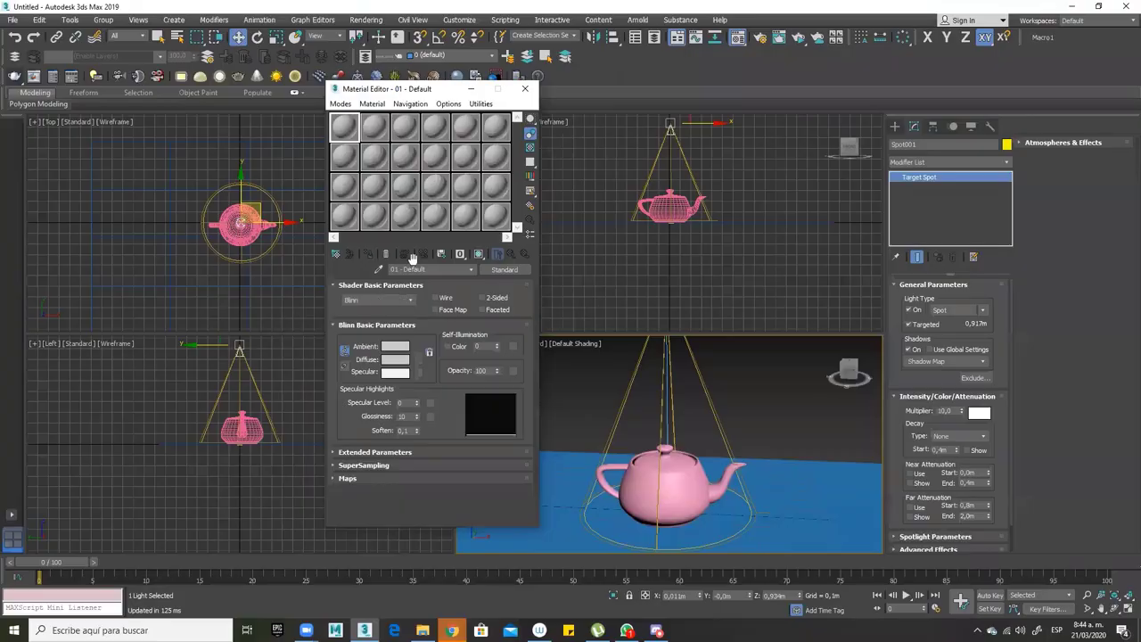
{"action": "left_click", "coordinate": [412, 300]}
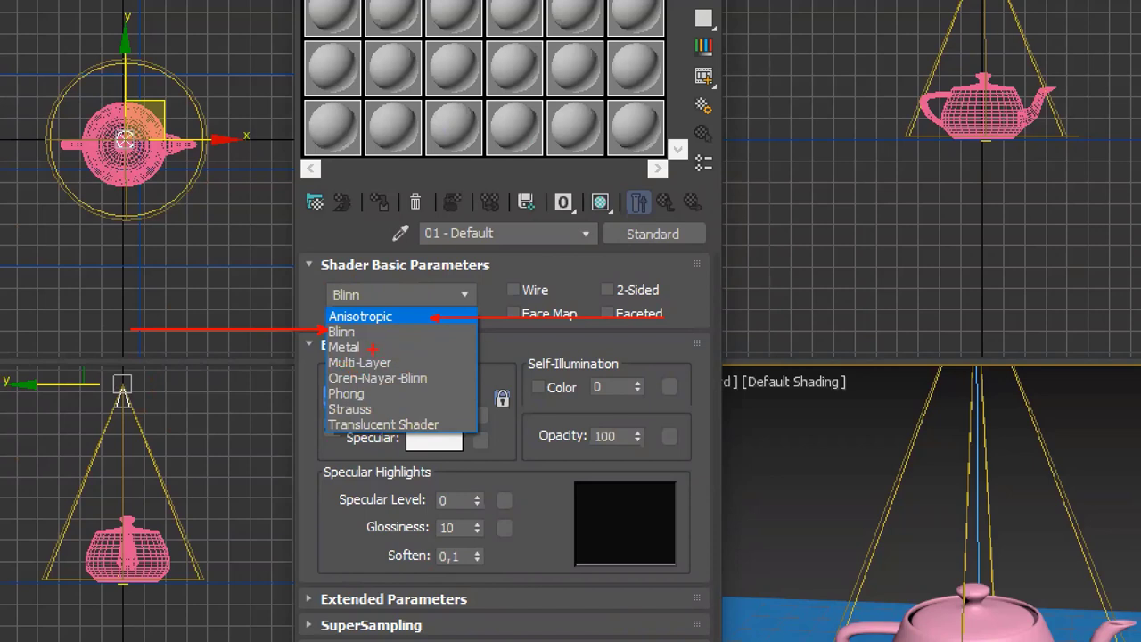
{"action": "left_click_drag", "start_coordinate": [371, 347], "coordinate": [556, 346]}
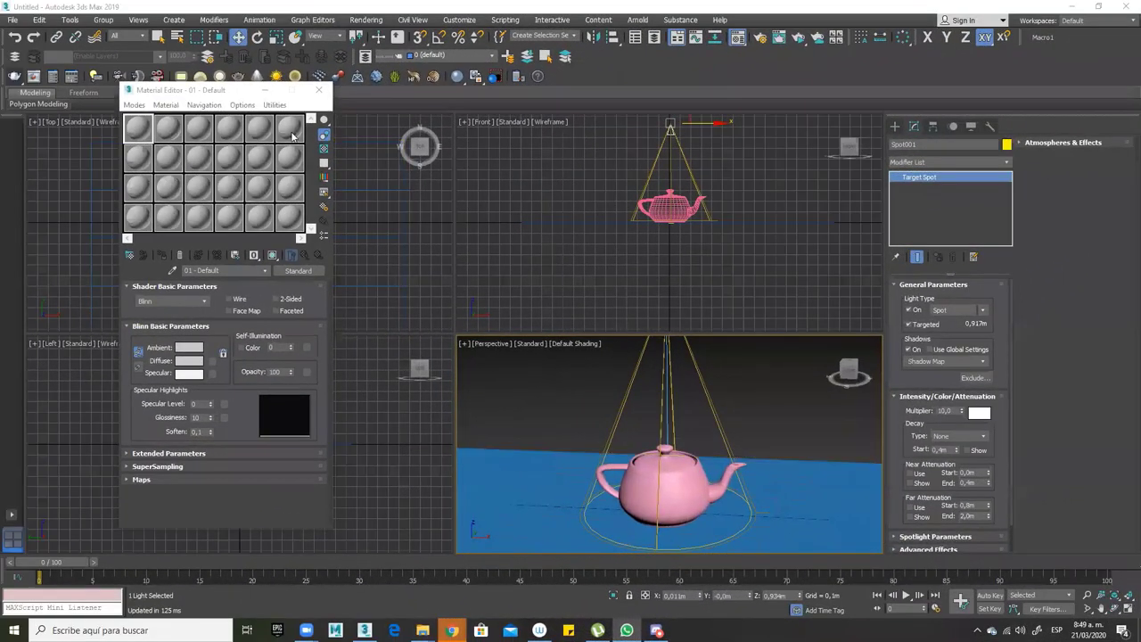
{"action": "left_click_drag", "start_coordinate": [236, 94], "coordinate": [616, 115]}
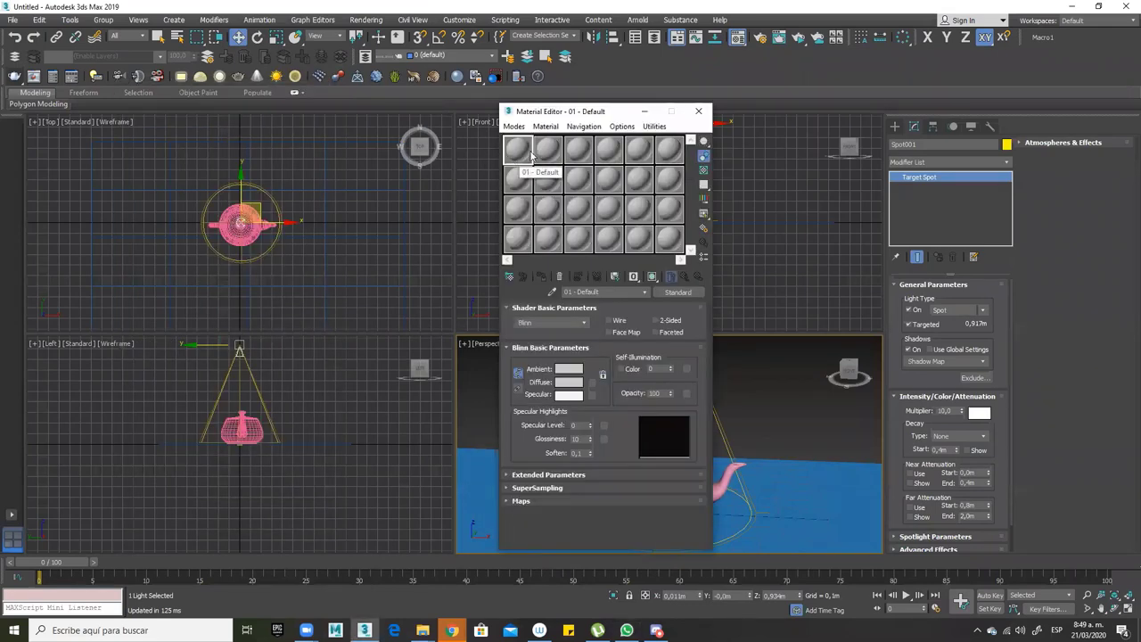
{"action": "left_click", "coordinate": [584, 323]}
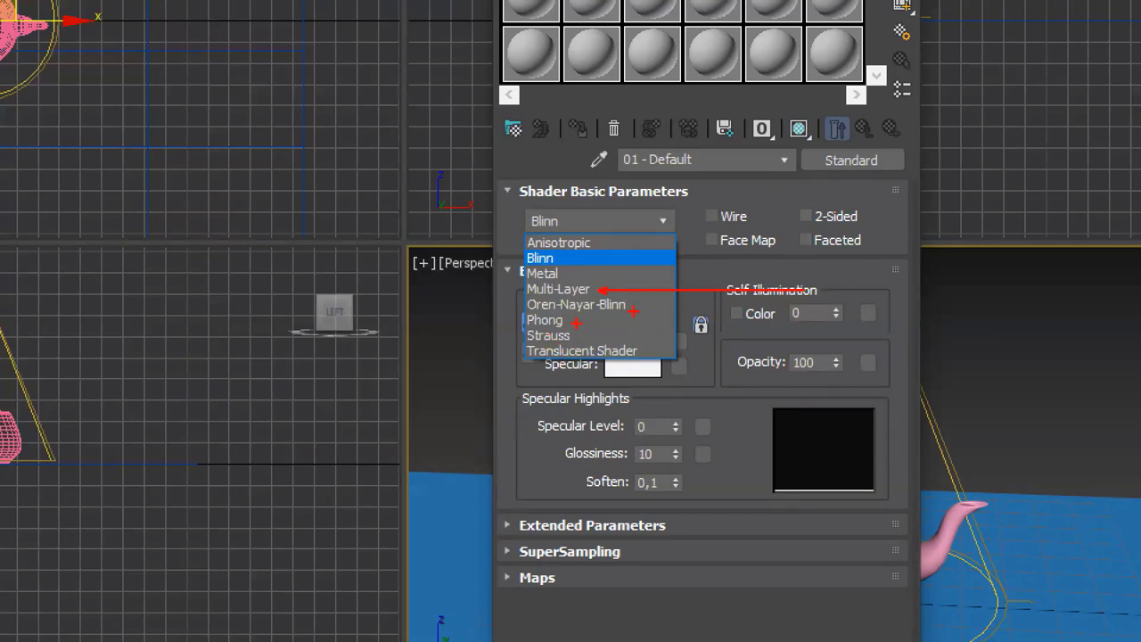
{"action": "left_click_drag", "start_coordinate": [636, 306], "coordinate": [838, 309]}
{"action": "left_click_drag", "start_coordinate": [569, 320], "coordinate": [763, 318]}
{"action": "left_click_drag", "start_coordinate": [592, 336], "coordinate": [796, 335]}
{"action": "mouse_move", "coordinate": [511, 345]}
{"action": "left_mouse_down"}
{"action": "mouse_move", "coordinate": [553, 360]}
{"action": "mouse_move", "coordinate": [704, 361]}
{"action": "mouse_move", "coordinate": [848, 405]}
{"action": "left_mouse_up"}
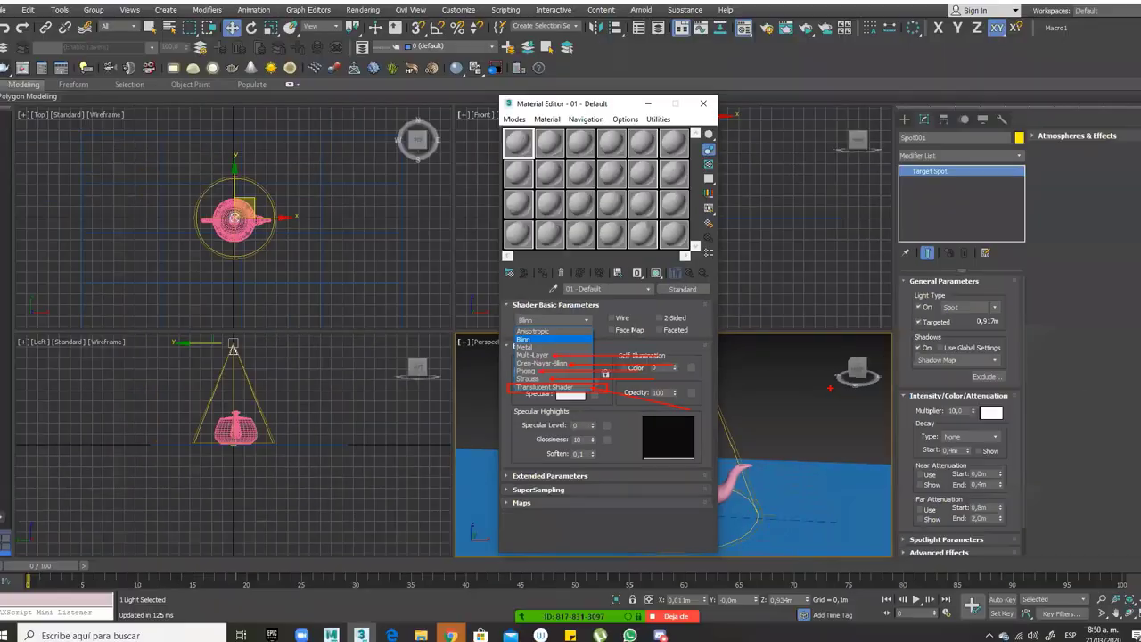
{"action": "key", "text": "Escape"}
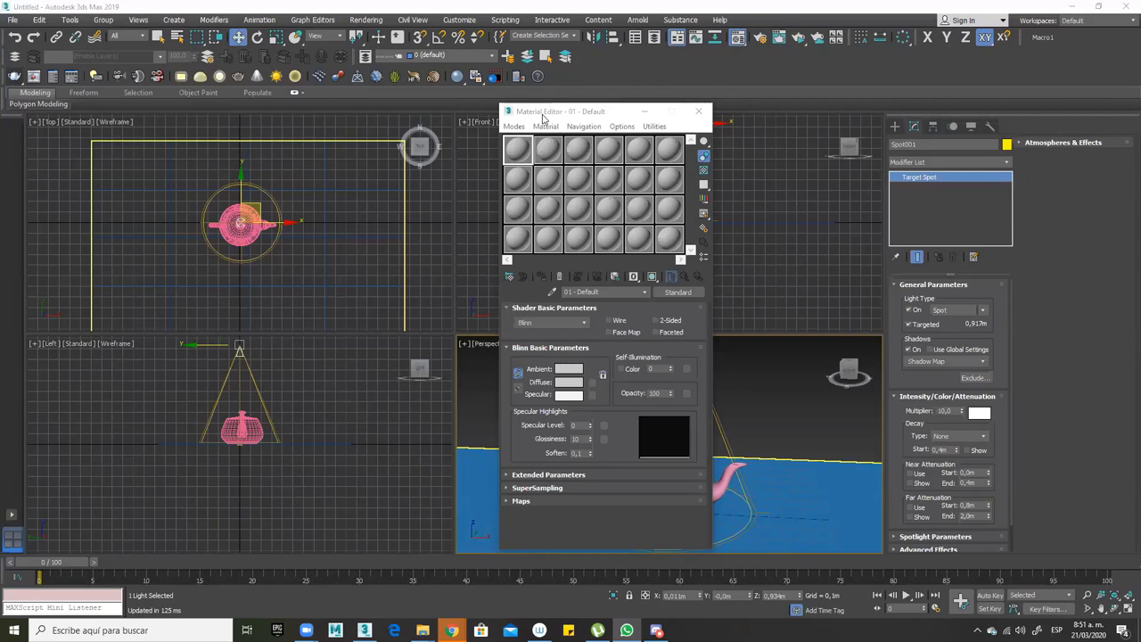
Move the Material Editor clear of the perspective view and bring up the standard primitives for object creation
{"action": "left_click_drag", "start_coordinate": [542, 118], "coordinate": [301, 101]}
{"action": "left_click", "coordinate": [894, 126]}
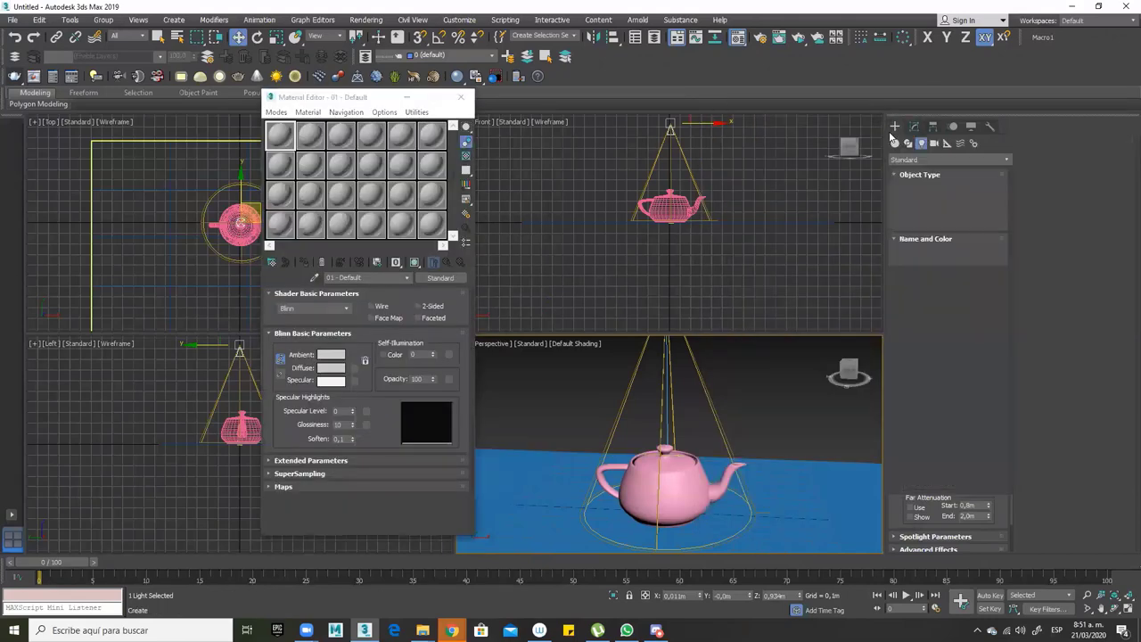
{"action": "left_click", "coordinate": [895, 143]}
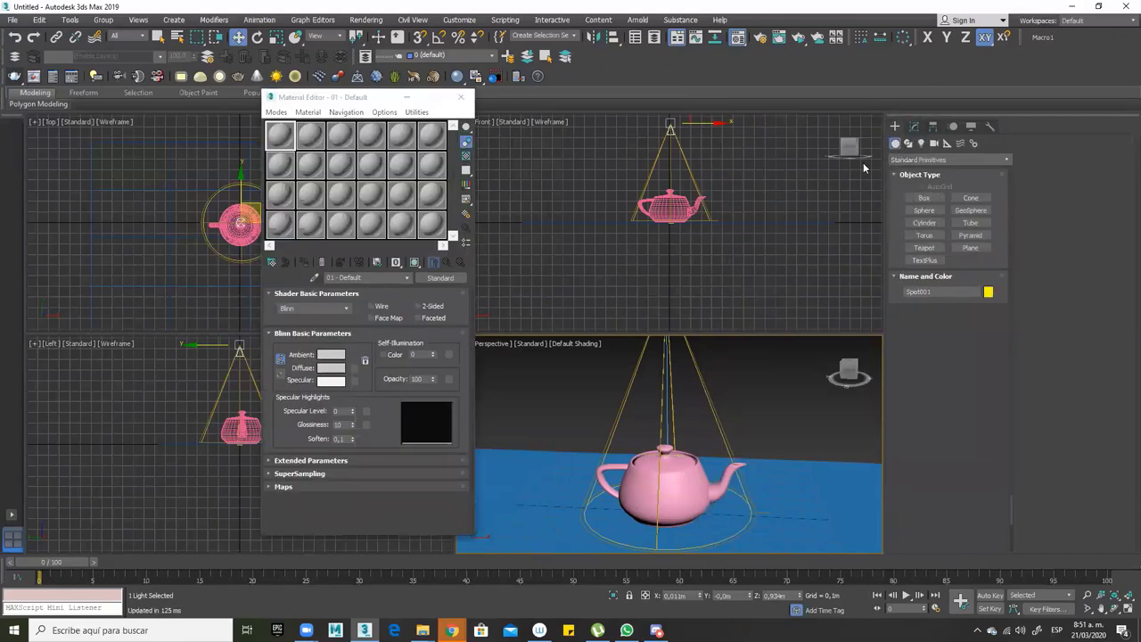
Create a sphere and move it beside the teapot's handle at about X -0.504 m, Y 0.034 m, Z 0.095 m, clearing the Material Editor aside
{"action": "left_click", "coordinate": [927, 212]}
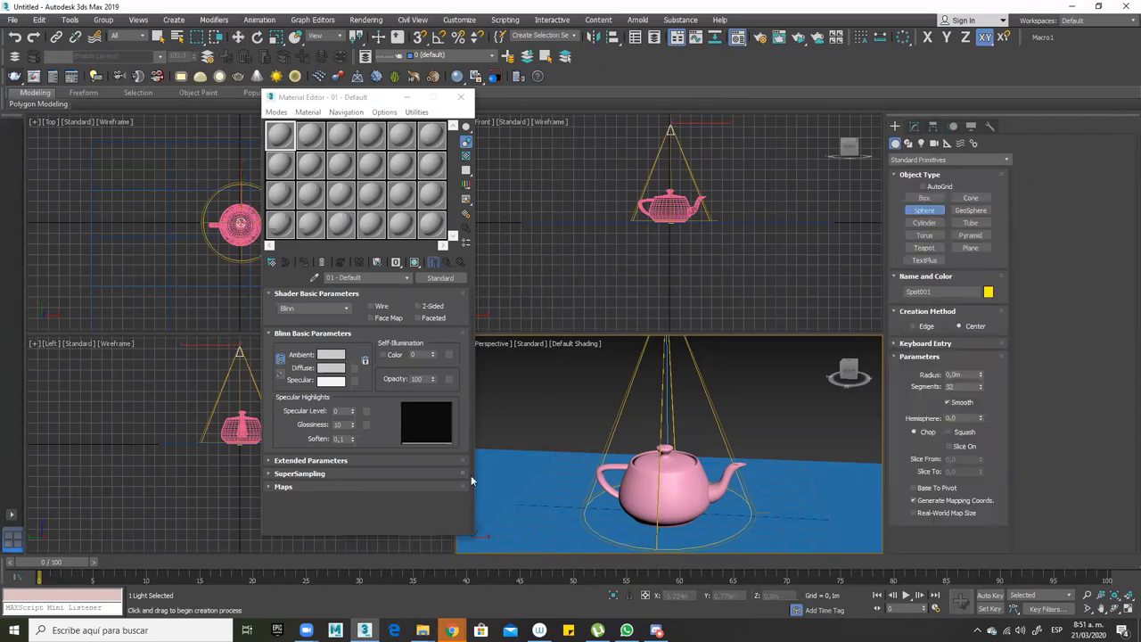
{"action": "left_click_drag", "start_coordinate": [549, 465], "coordinate": [567, 471]}
{"action": "key", "text": "w"}
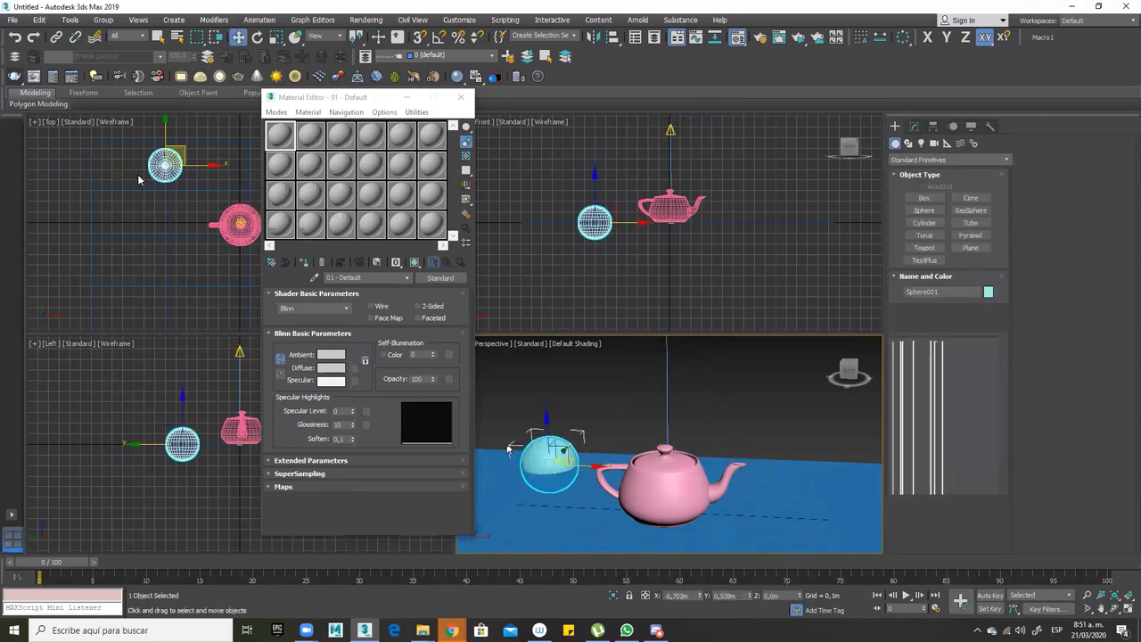
{"action": "left_click", "coordinate": [185, 153]}
{"action": "left_click_drag", "start_coordinate": [186, 154], "coordinate": [202, 245]}
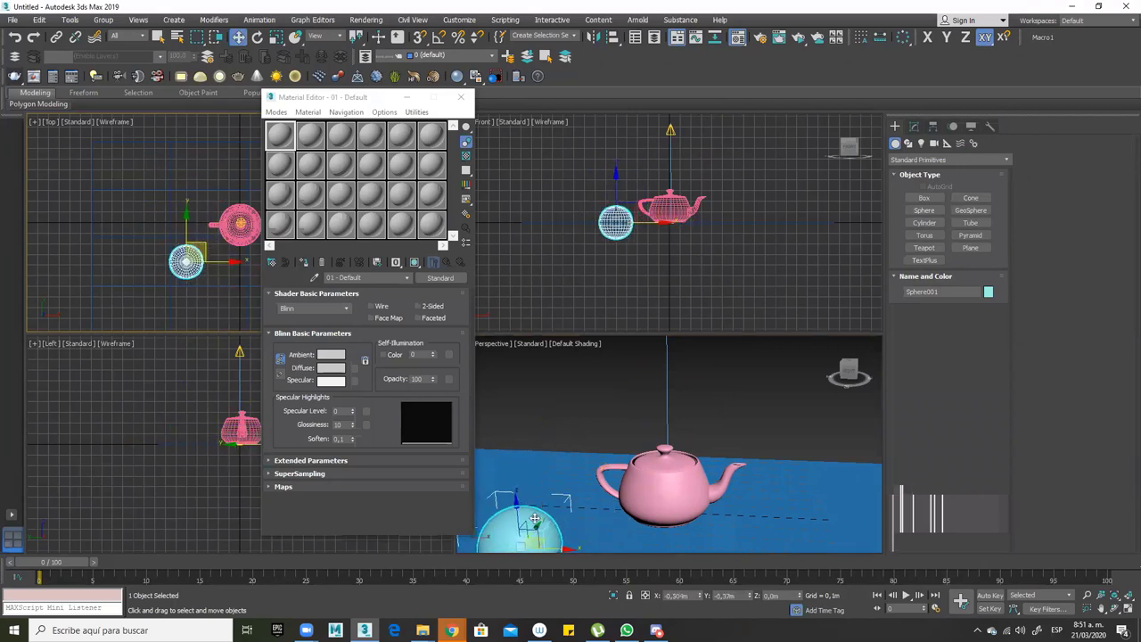
{"action": "left_click_drag", "start_coordinate": [538, 525], "coordinate": [559, 443]}
{"action": "left_click", "coordinate": [350, 102]}
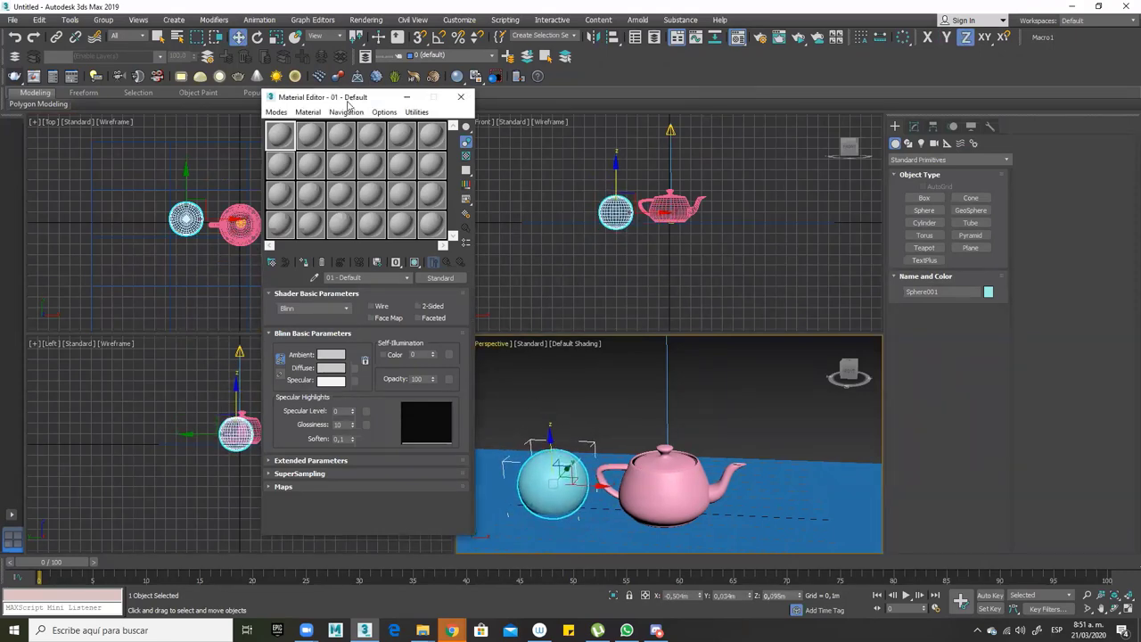
{"action": "left_click_drag", "start_coordinate": [348, 103], "coordinate": [890, 101]}
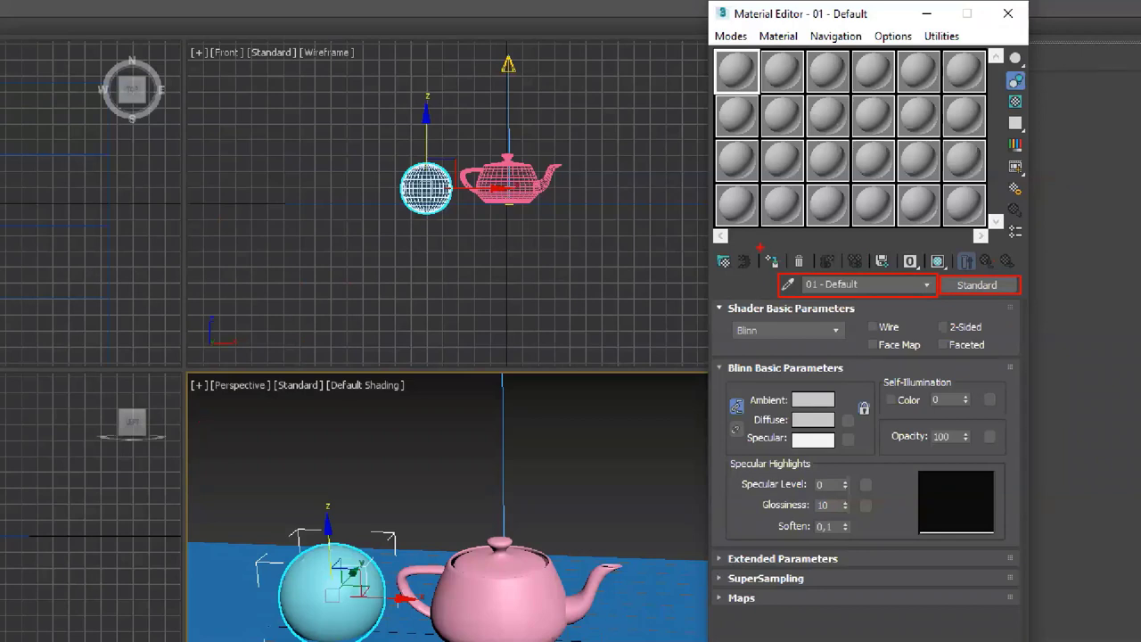
{"action": "mouse_move", "coordinate": [759, 249]}
{"action": "left_mouse_down"}
{"action": "mouse_move", "coordinate": [788, 274]}
{"action": "mouse_move", "coordinate": [849, 214]}
{"action": "left_mouse_up"}
{"action": "left_click_drag", "start_coordinate": [757, 253], "coordinate": [699, 212]}
{"action": "left_click_drag", "start_coordinate": [757, 268], "coordinate": [698, 307]}
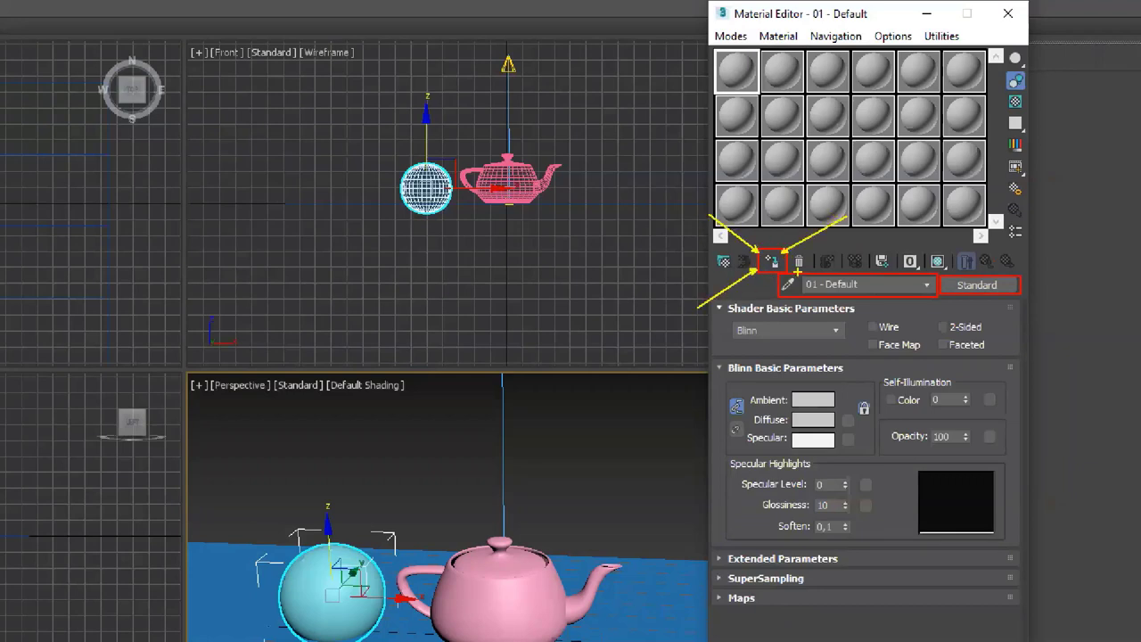
{"action": "left_click_drag", "start_coordinate": [786, 265], "coordinate": [862, 264]}
{"action": "mouse_move", "coordinate": [732, 68]}
{"action": "left_mouse_down"}
{"action": "mouse_move", "coordinate": [729, 55]}
{"action": "mouse_move", "coordinate": [780, 91]}
{"action": "mouse_move", "coordinate": [664, 171]}
{"action": "mouse_move", "coordinate": [544, 419]}
{"action": "mouse_move", "coordinate": [504, 593]}
{"action": "left_mouse_up"}
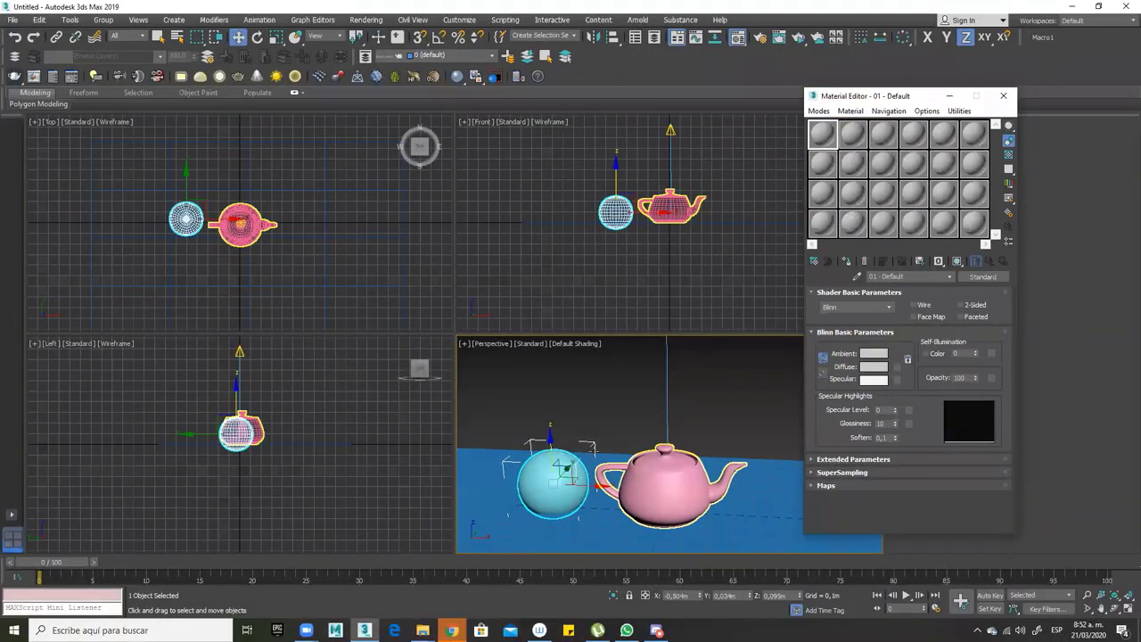
Assign the 01 - Default material to the sphere and set its diffuse colour to bright yellow (RGB 255, 234, 0)
{"action": "left_click", "coordinate": [848, 263]}
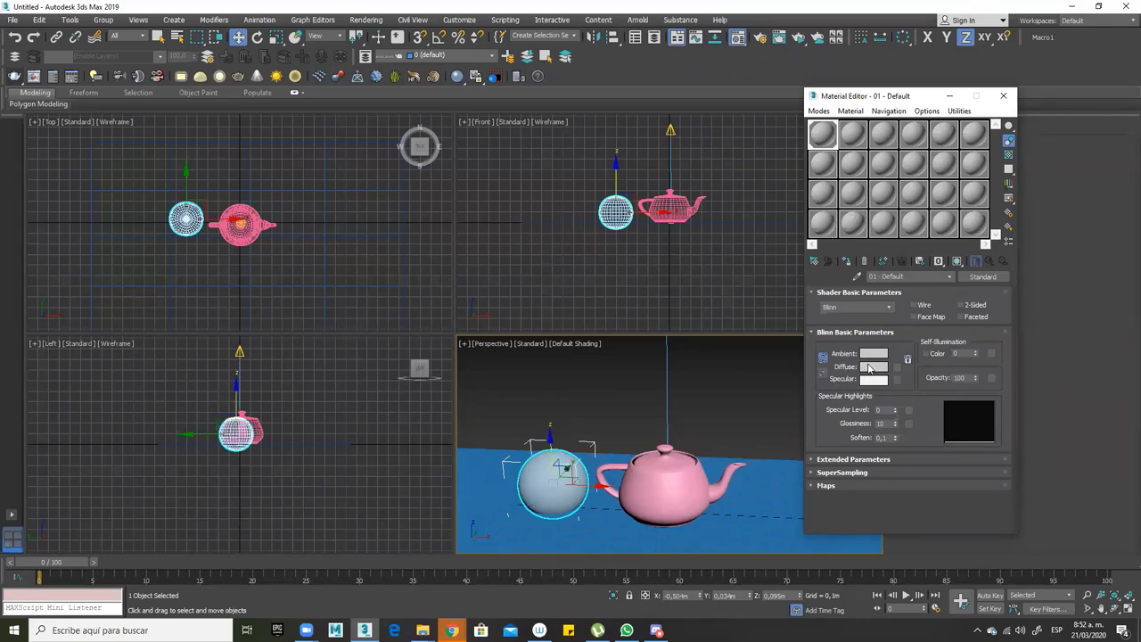
{"action": "left_click", "coordinate": [869, 373]}
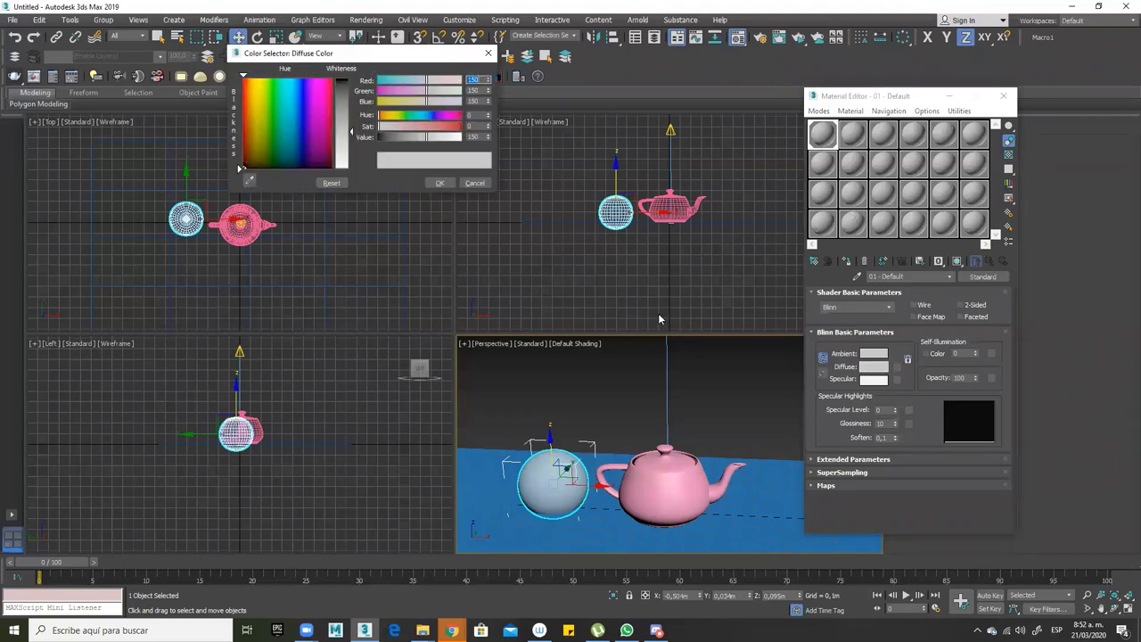
{"action": "left_click", "coordinate": [255, 83]}
{"action": "left_click_drag", "start_coordinate": [344, 132], "coordinate": [344, 80]}
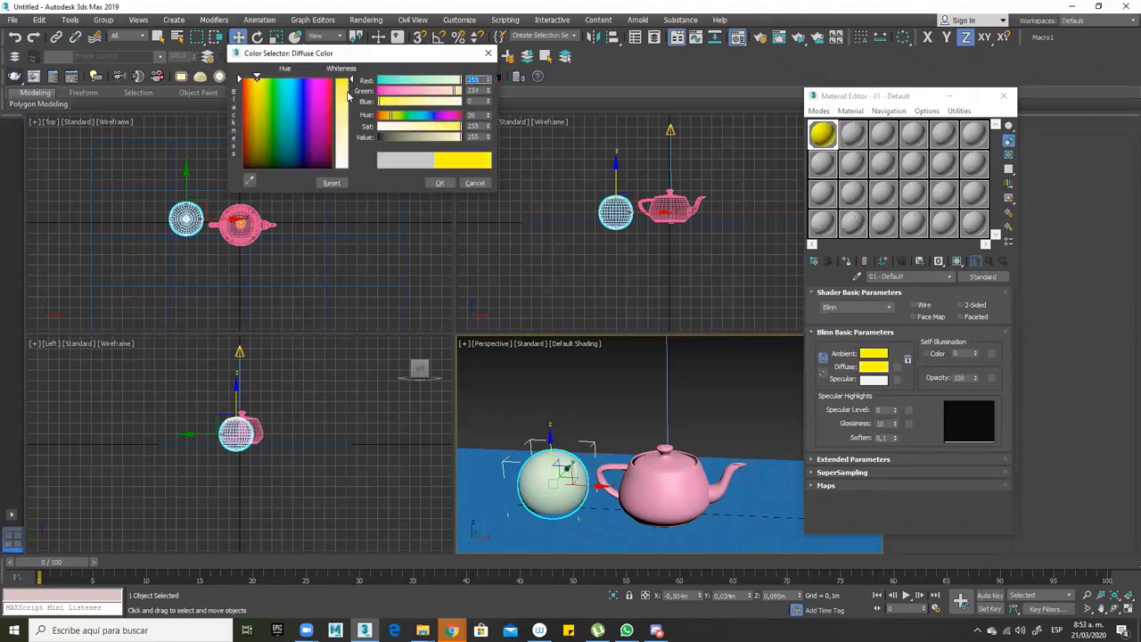
{"action": "left_click", "coordinate": [443, 184]}
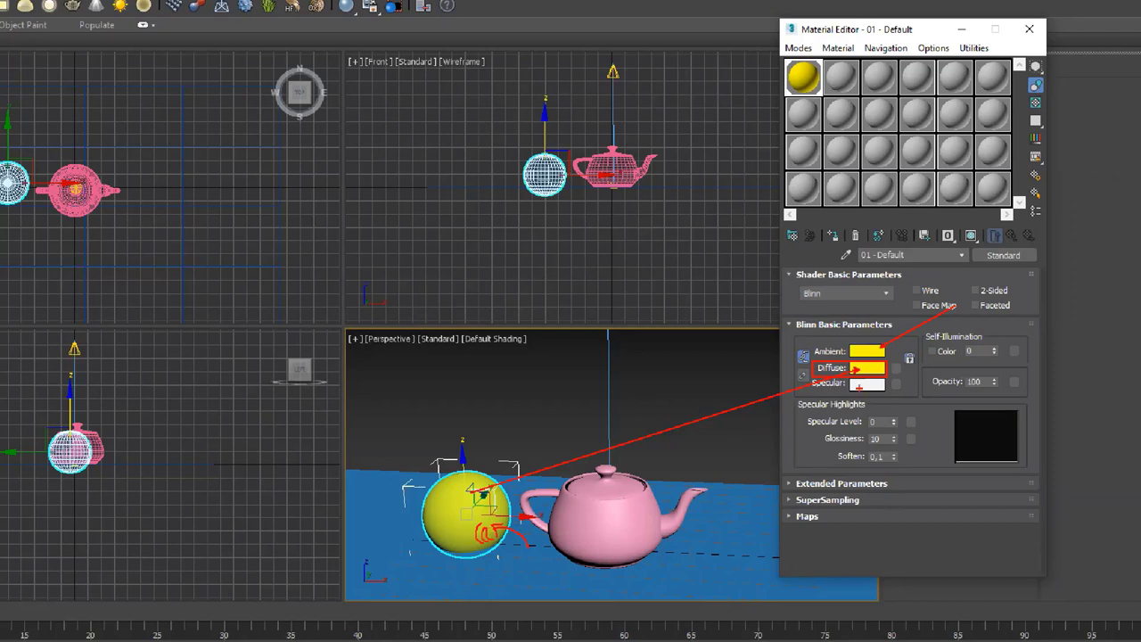
{"action": "mouse_move", "coordinate": [852, 384]}
{"action": "left_mouse_down"}
{"action": "mouse_move", "coordinate": [599, 473]}
{"action": "mouse_move", "coordinate": [489, 495]}
{"action": "left_mouse_up"}
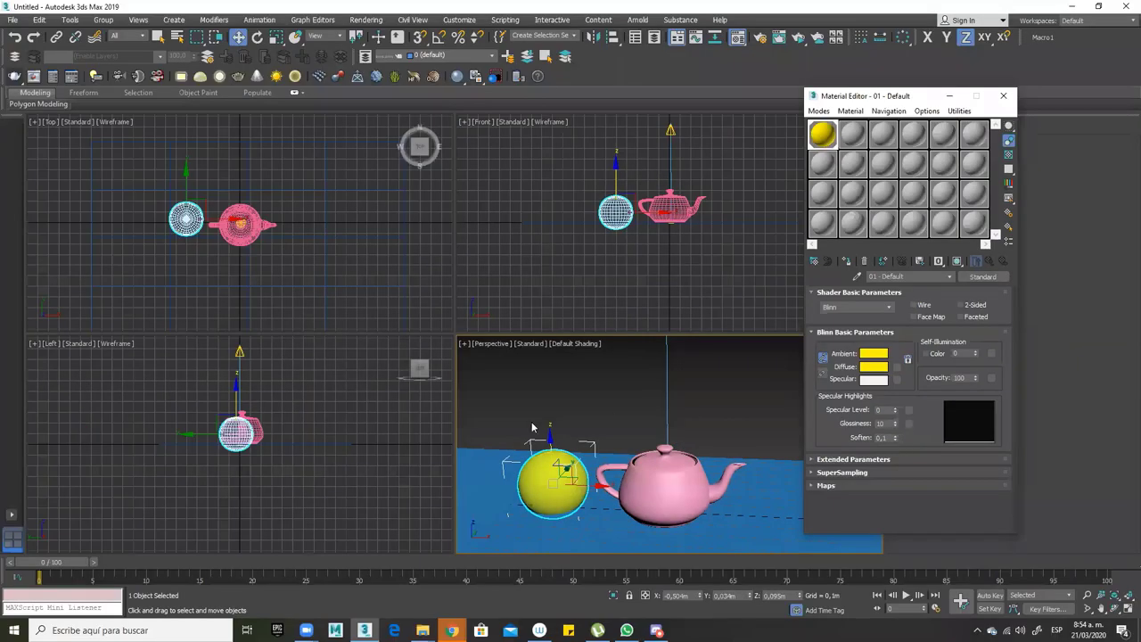
Maximize the Perspective viewport and set the sphere material's specular level to 39
{"action": "left_click", "coordinate": [532, 486]}
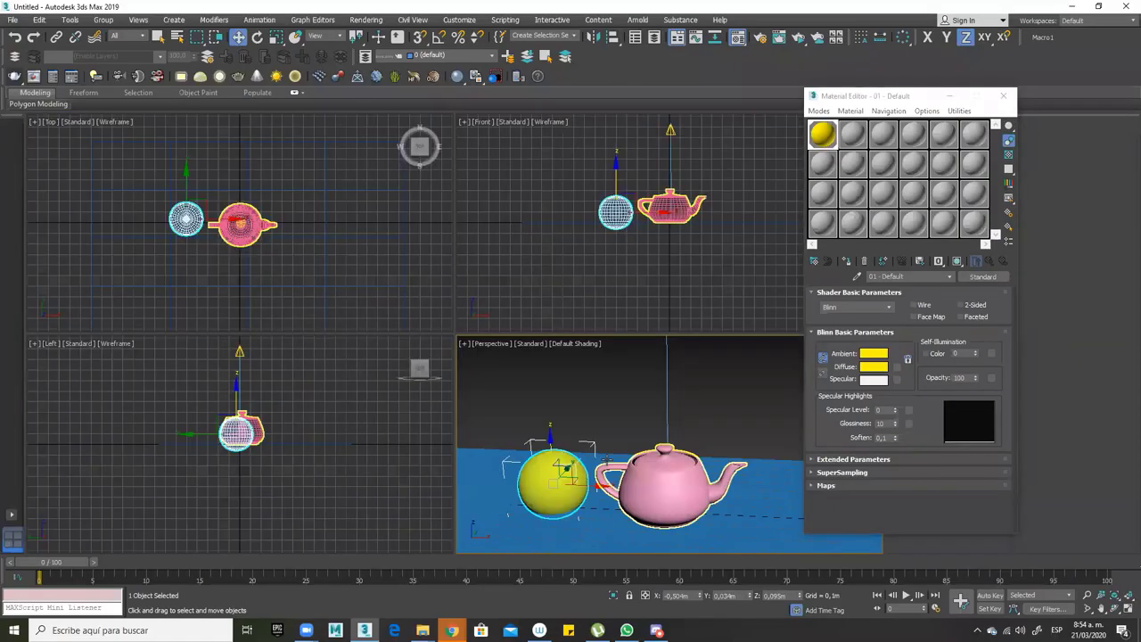
{"action": "key", "text": "alt+w"}
{"action": "middle_click_drag", "start_coordinate": [395, 422], "coordinate": [562, 371], "text": "alt"}
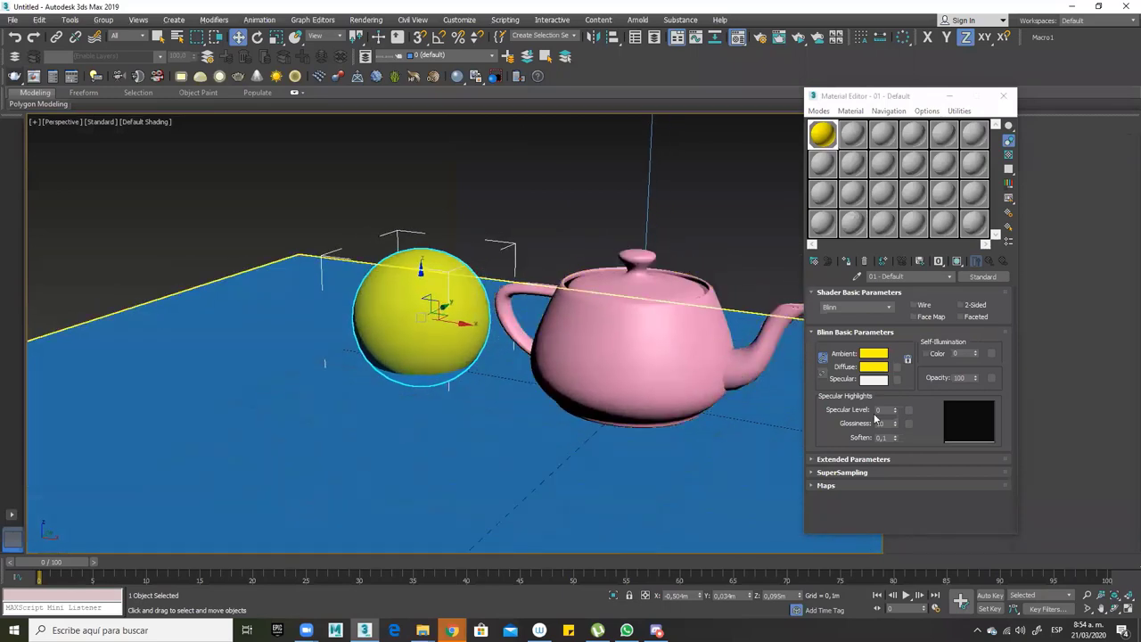
{"action": "left_click_drag", "start_coordinate": [896, 408], "coordinate": [906, 389]}
{"action": "left_click_drag", "start_coordinate": [906, 383], "coordinate": [903, 382]}
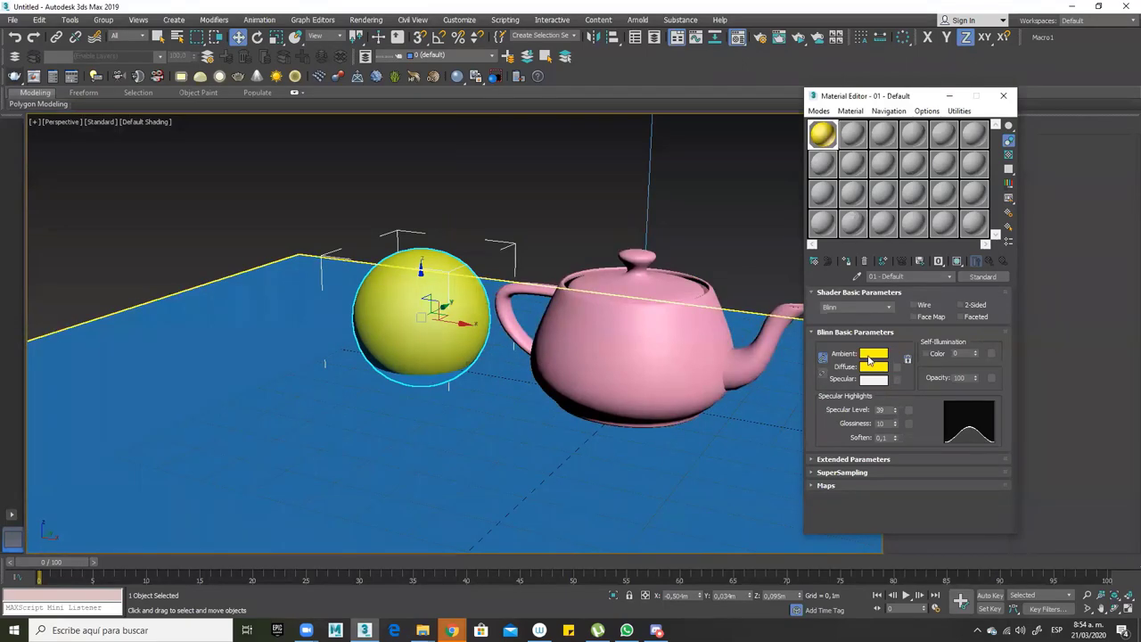
Change the sphere material's ambient and diffuse colour to blue and set its specular level to 61
{"action": "left_click", "coordinate": [873, 354]}
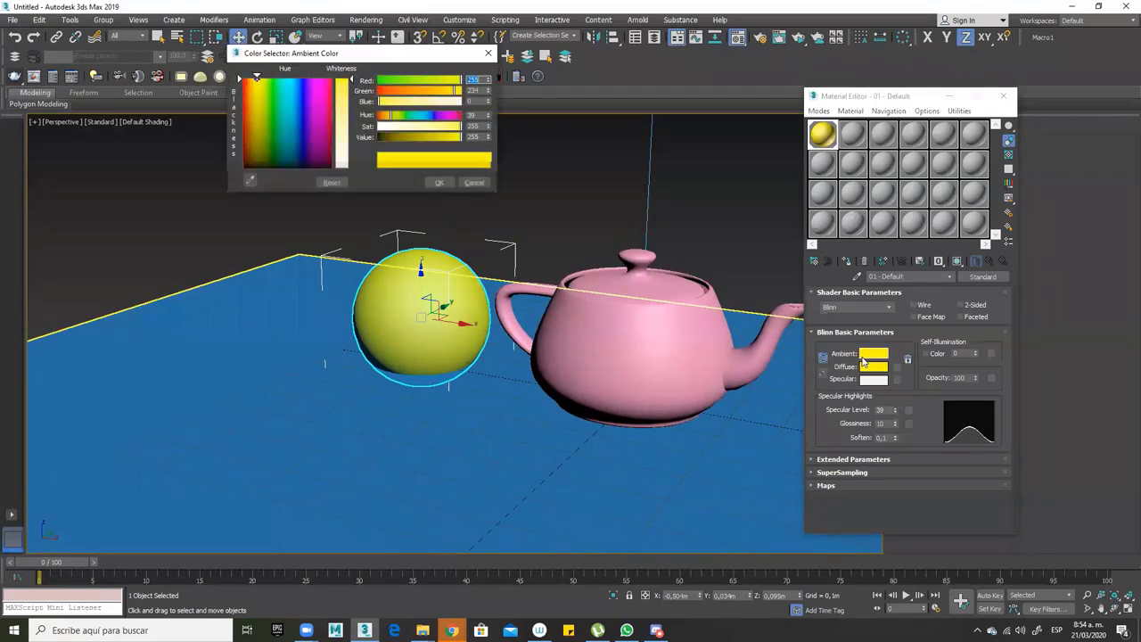
{"action": "left_click", "coordinate": [302, 82]}
{"action": "left_click", "coordinate": [439, 182]}
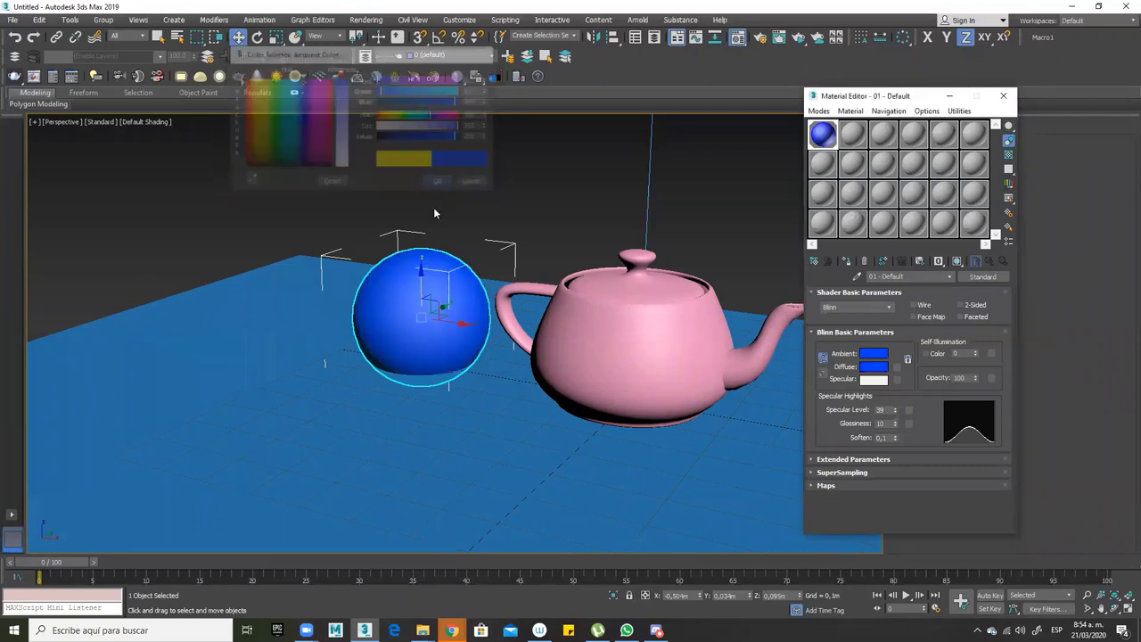
{"action": "left_click_drag", "start_coordinate": [895, 410], "coordinate": [895, 434]}
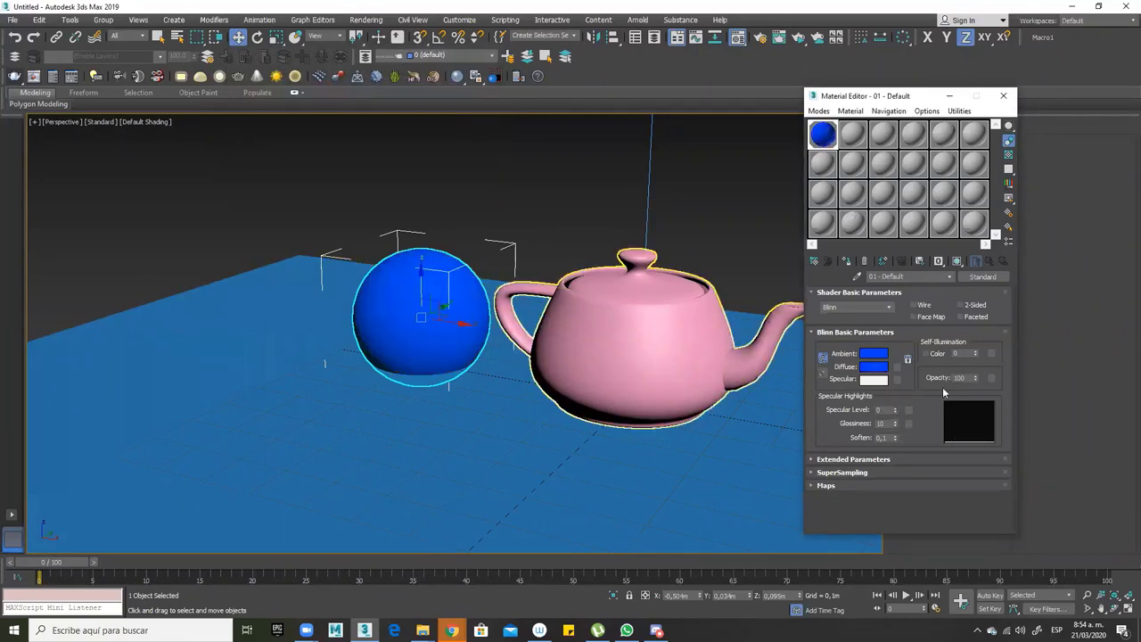
{"action": "left_click_drag", "start_coordinate": [898, 411], "coordinate": [899, 382]}
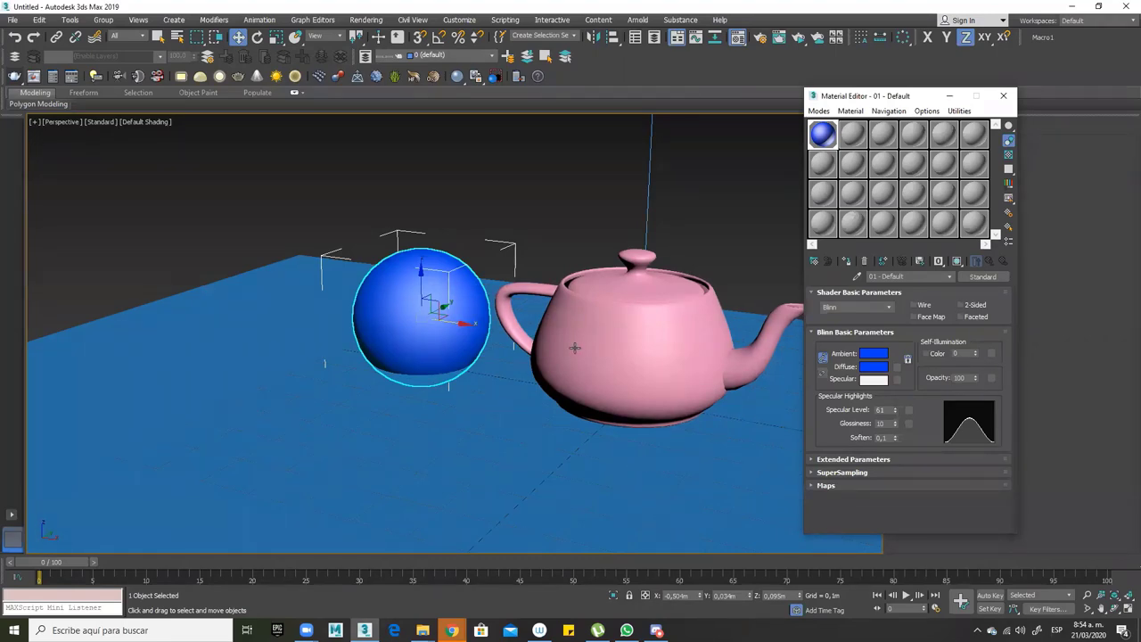
{"action": "middle_click_drag", "start_coordinate": [584, 370], "coordinate": [532, 404], "text": "alt"}
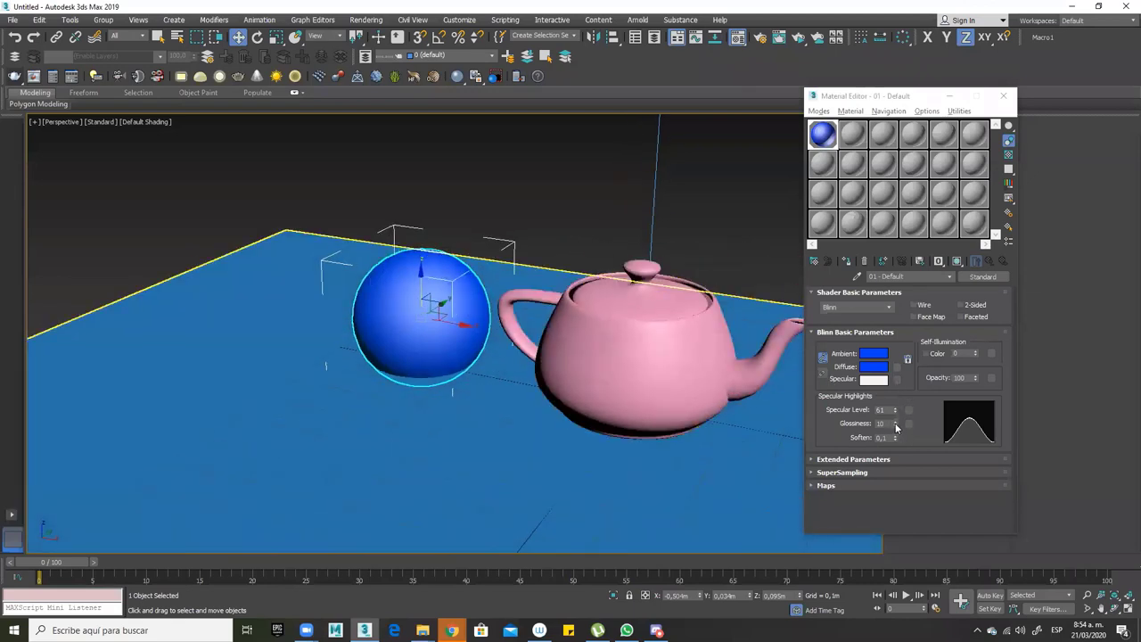
Raise the sphere material's glossiness to 34 and on to 71 to tighten the highlight
{"action": "left_click_drag", "start_coordinate": [896, 427], "coordinate": [900, 414]}
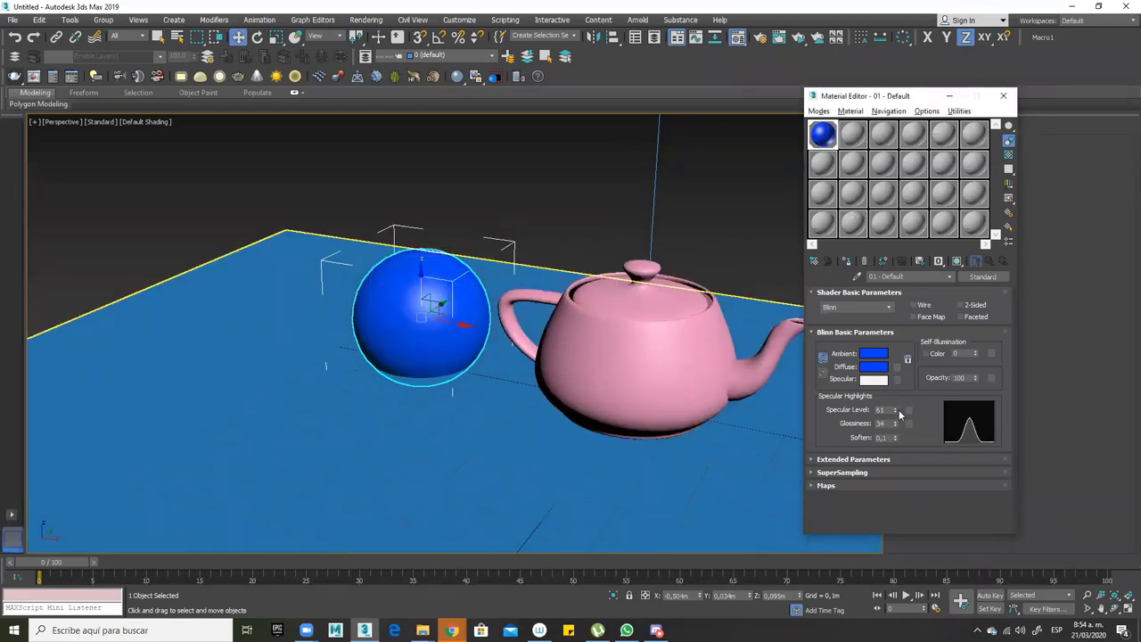
{"action": "middle_click_drag", "start_coordinate": [497, 409], "coordinate": [537, 406], "text": "alt"}
{"action": "left_click_drag", "start_coordinate": [896, 427], "coordinate": [901, 398]}
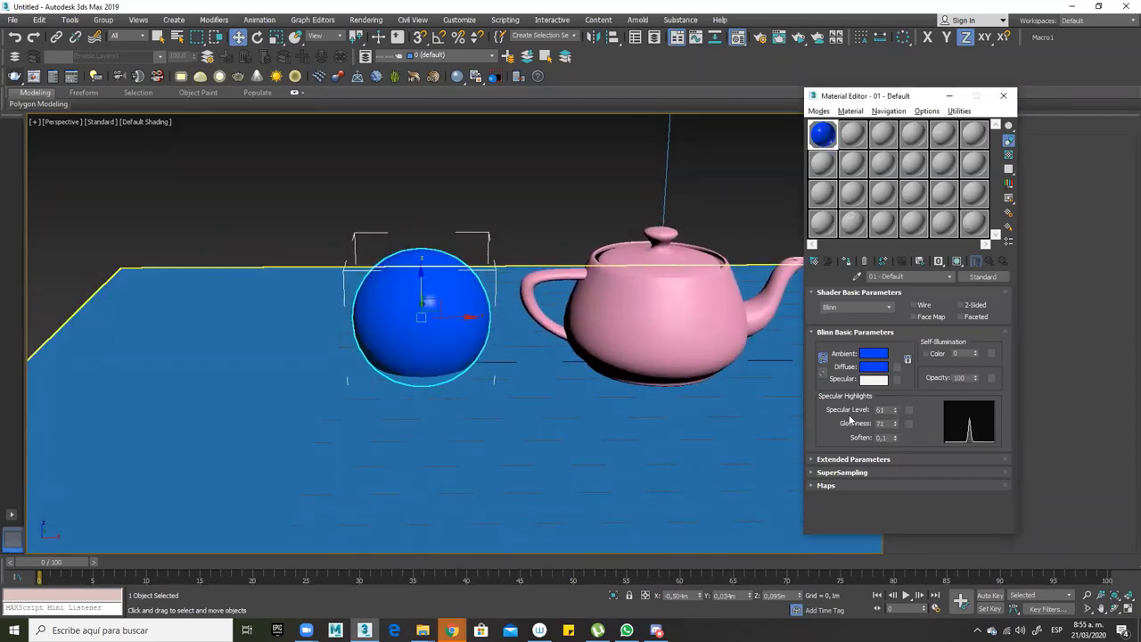
{"action": "middle_click_drag", "start_coordinate": [626, 406], "coordinate": [587, 402], "text": "alt"}
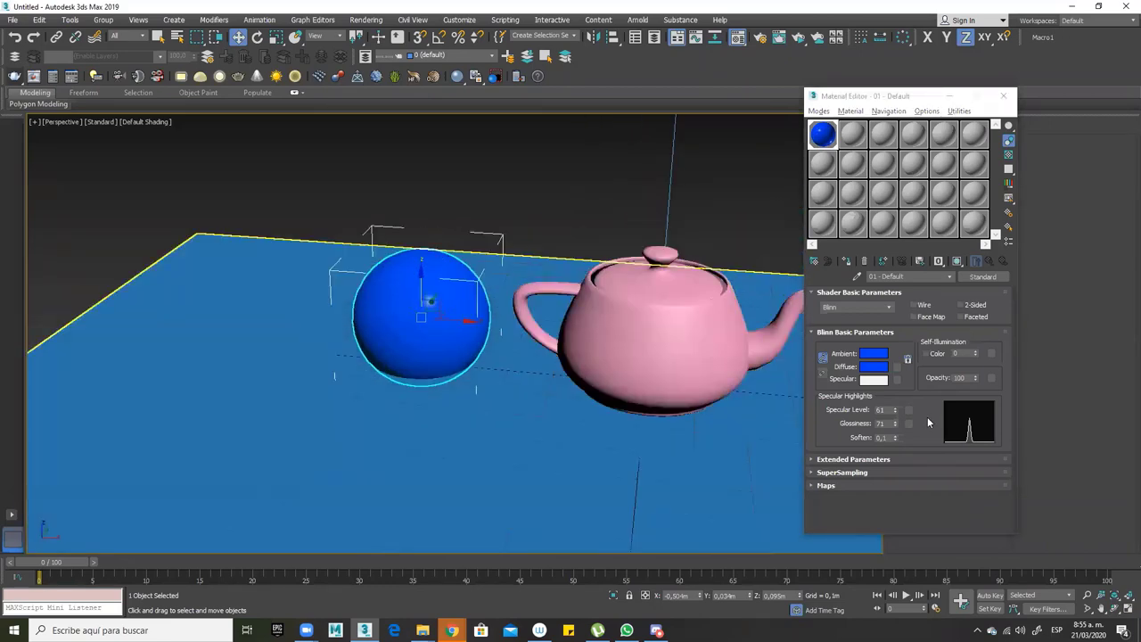
Set the blue material's specular level to 102 and its Soften value to 0,38
{"action": "mouse_move", "coordinate": [895, 410]}
{"action": "left_mouse_down"}
{"action": "mouse_move", "coordinate": [903, 375]}
{"action": "mouse_move", "coordinate": [894, 393]}
{"action": "left_mouse_up"}
{"action": "middle_click_drag", "start_coordinate": [775, 379], "coordinate": [557, 380], "text": "alt"}
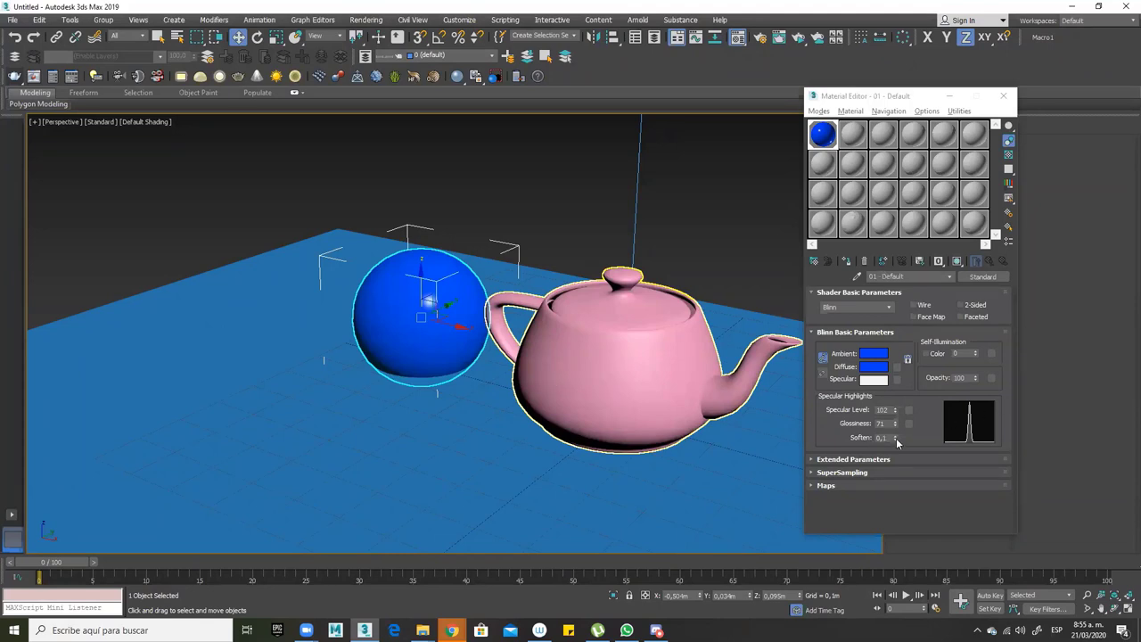
{"action": "left_click_drag", "start_coordinate": [897, 442], "coordinate": [900, 416]}
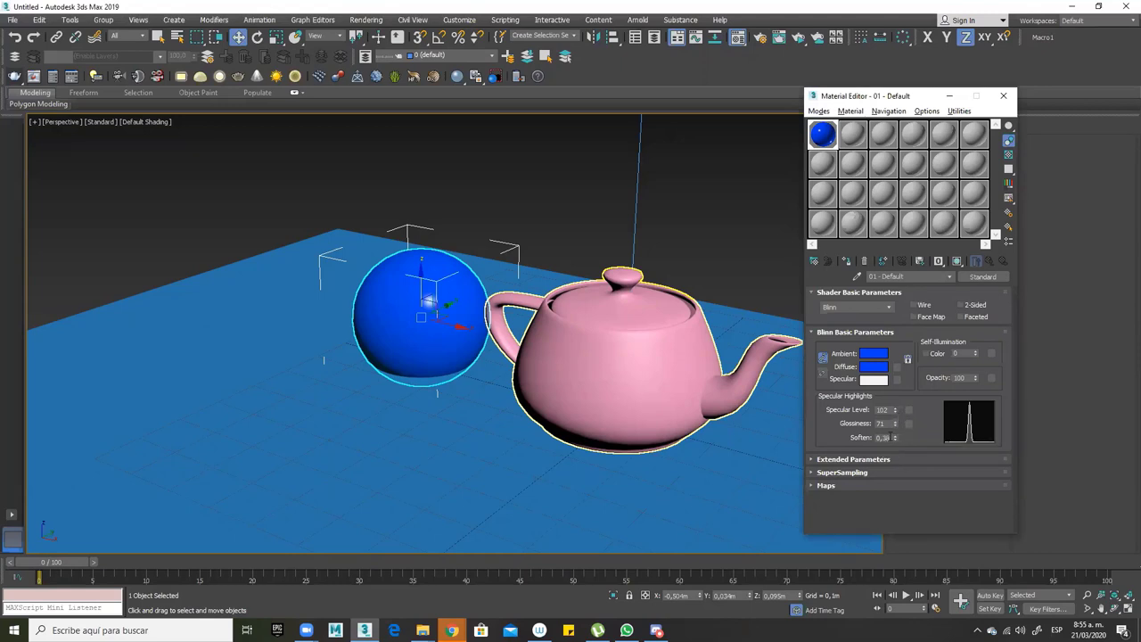
{"action": "double_click", "coordinate": [885, 437]}
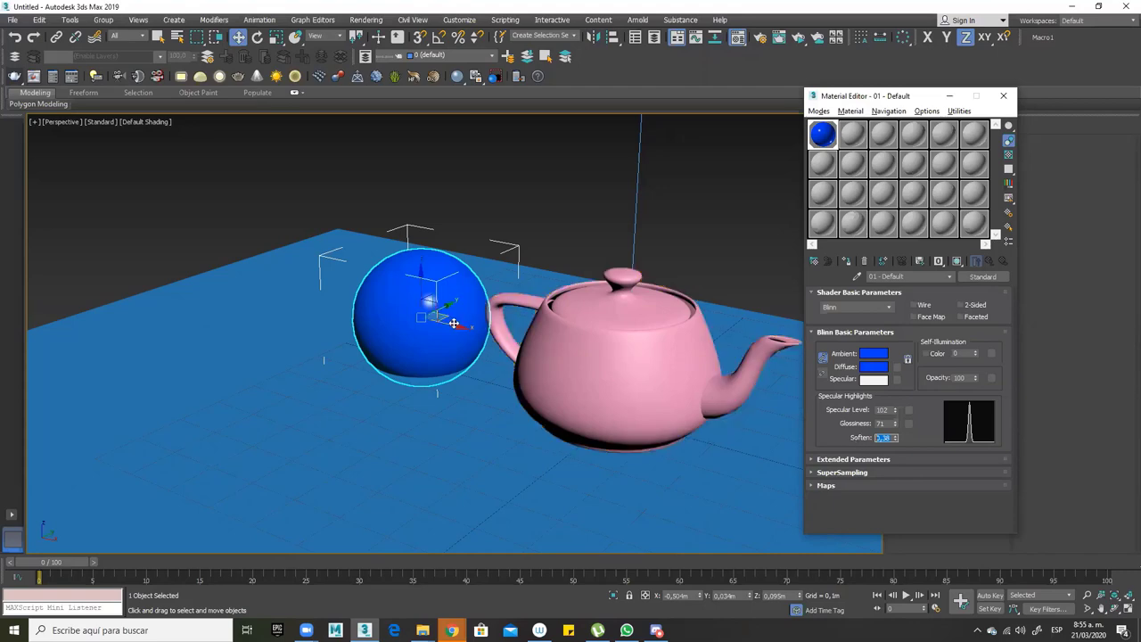
Widen the highlight on the sphere by setting the material's glossiness to 47
{"action": "scroll", "coordinate": [468, 323], "scroll_direction": "up", "scroll_amount": 6}
{"action": "middle_click_drag", "start_coordinate": [508, 303], "coordinate": [464, 378], "text": "alt"}
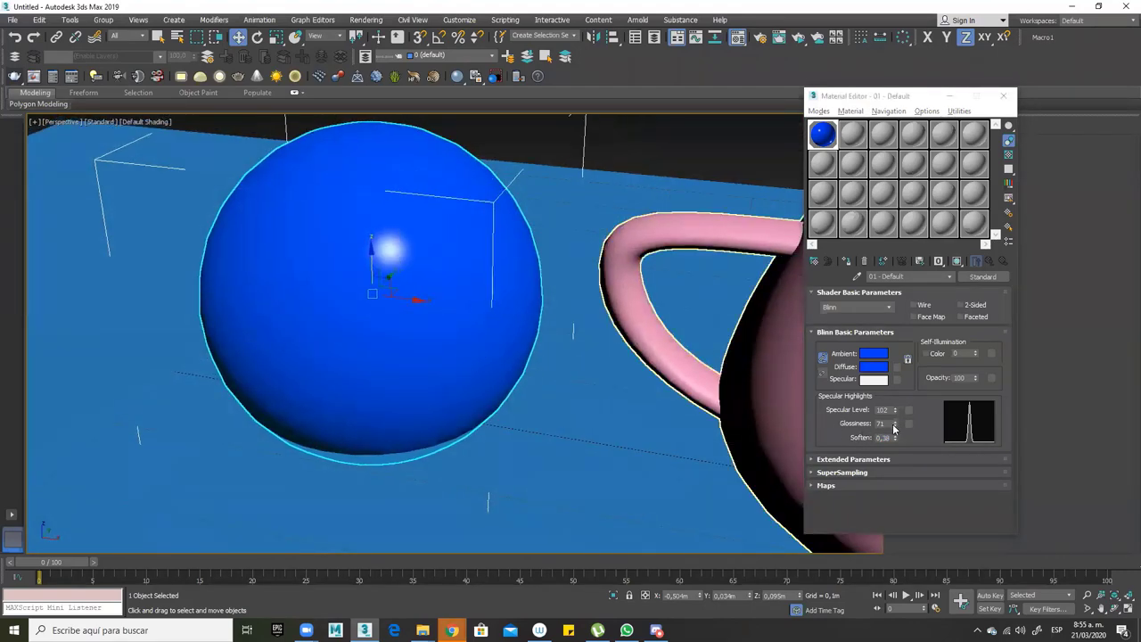
{"action": "mouse_move", "coordinate": [894, 429]}
{"action": "left_mouse_down"}
{"action": "mouse_move", "coordinate": [894, 453]}
{"action": "mouse_move", "coordinate": [895, 410]}
{"action": "left_mouse_up"}
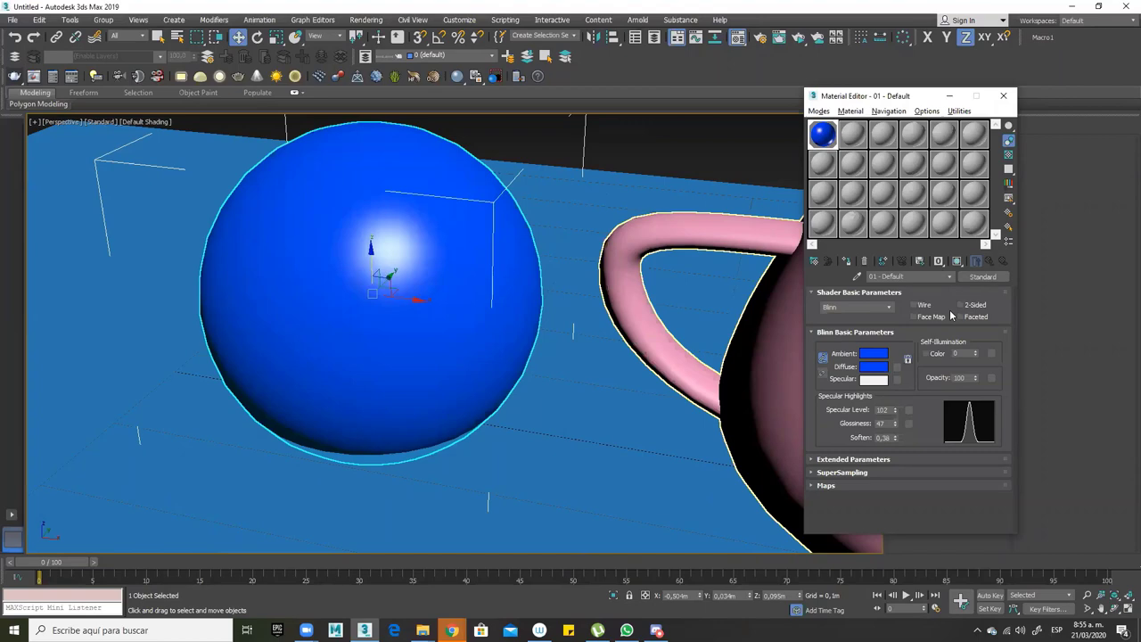
Switch the material's shader to Anisotropic and expand the Anisotropic Basic Parameters
{"action": "left_click", "coordinate": [889, 309]}
{"action": "left_click", "coordinate": [859, 319]}
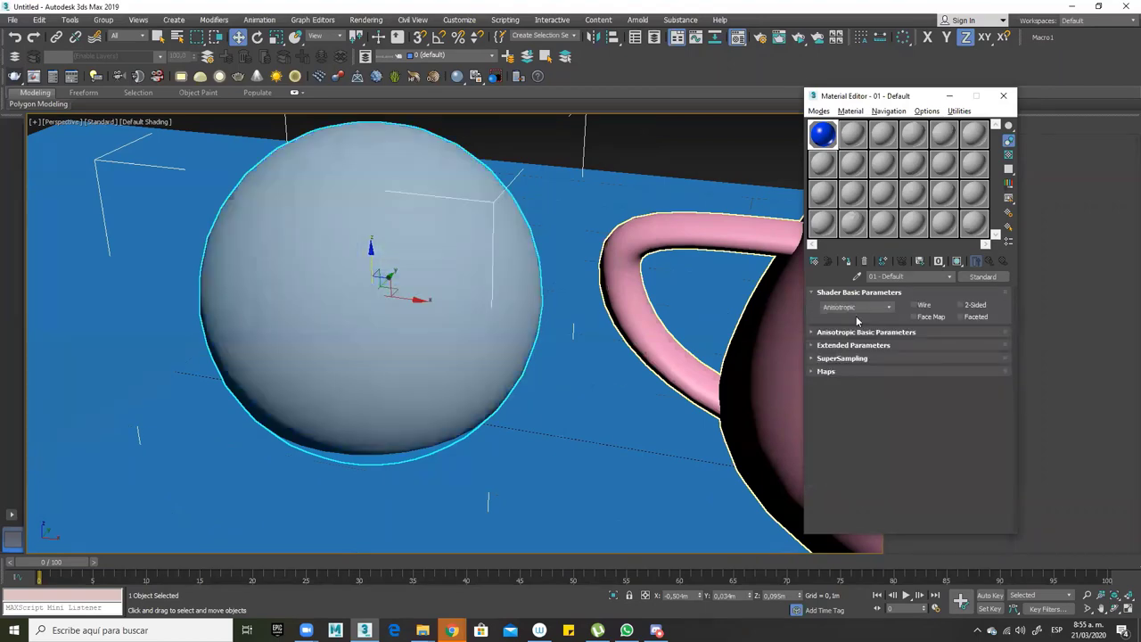
{"action": "scroll", "coordinate": [549, 398], "scroll_direction": "down", "scroll_amount": 2}
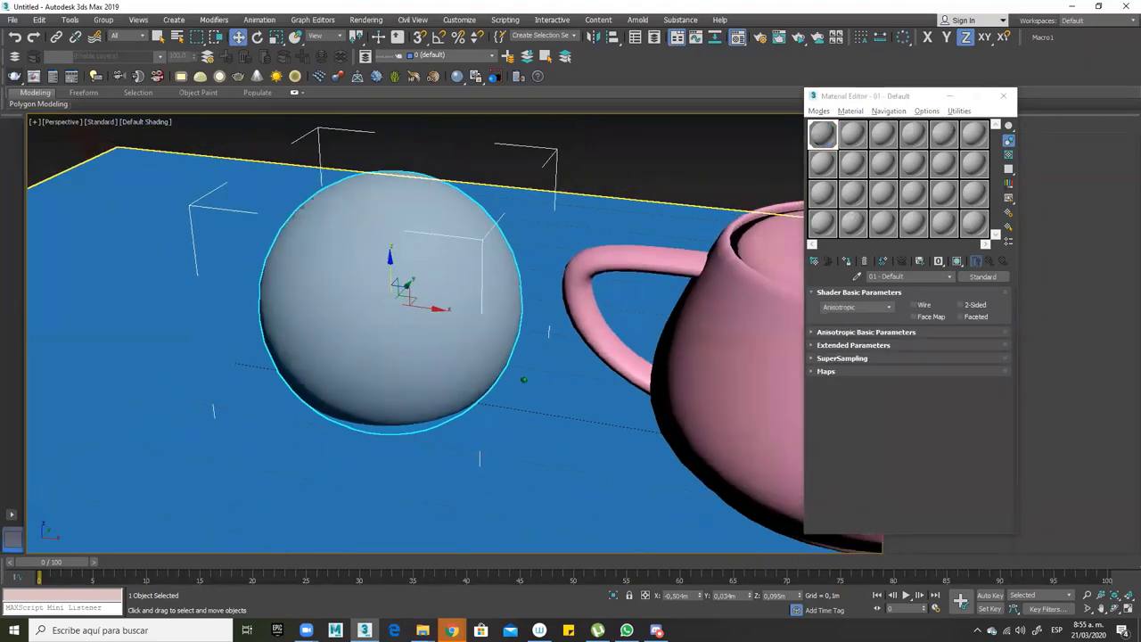
{"action": "left_click", "coordinate": [813, 333]}
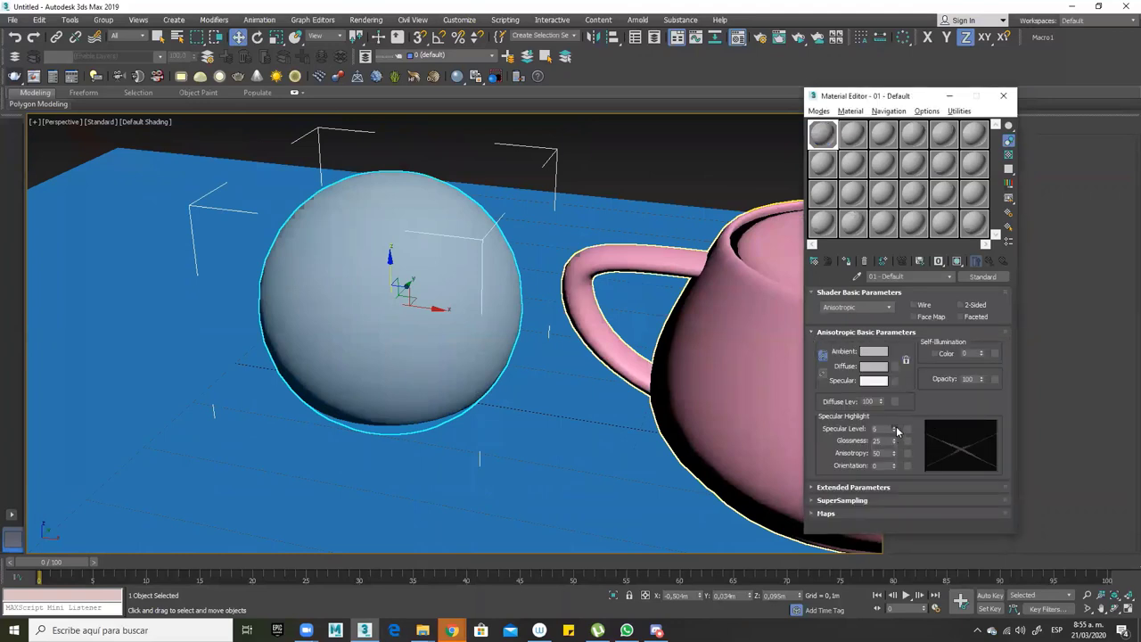
Set the anisotropic highlight's specular level to 40 and its glossiness to 51
{"action": "left_click_drag", "start_coordinate": [896, 431], "coordinate": [901, 404]}
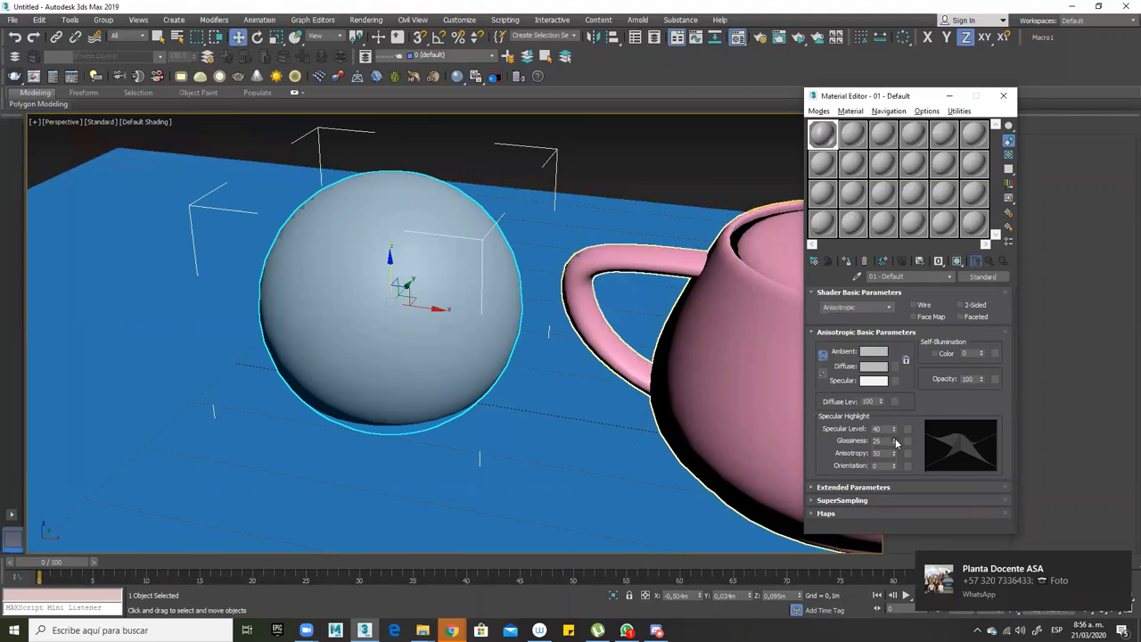
{"action": "left_click_drag", "start_coordinate": [896, 442], "coordinate": [899, 429]}
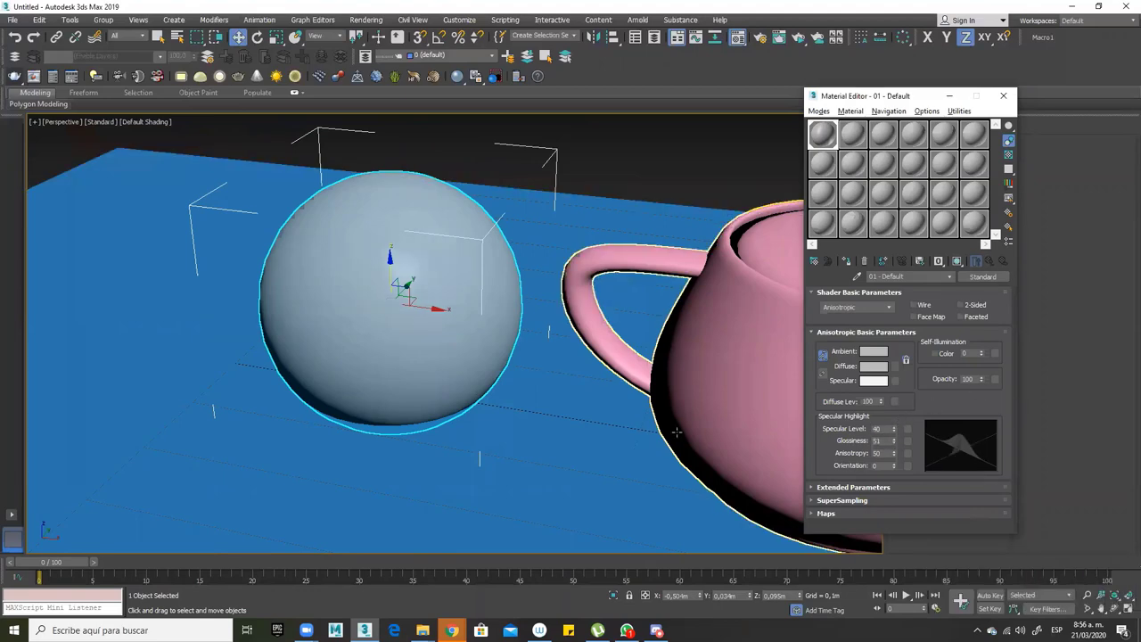
{"action": "mouse_move", "coordinate": [677, 432]}
{"action": "middle_mouse_down", "text": "alt"}
{"action": "mouse_move", "coordinate": [678, 393]}
{"action": "mouse_move", "coordinate": [686, 446]}
{"action": "middle_mouse_up", "text": "alt"}
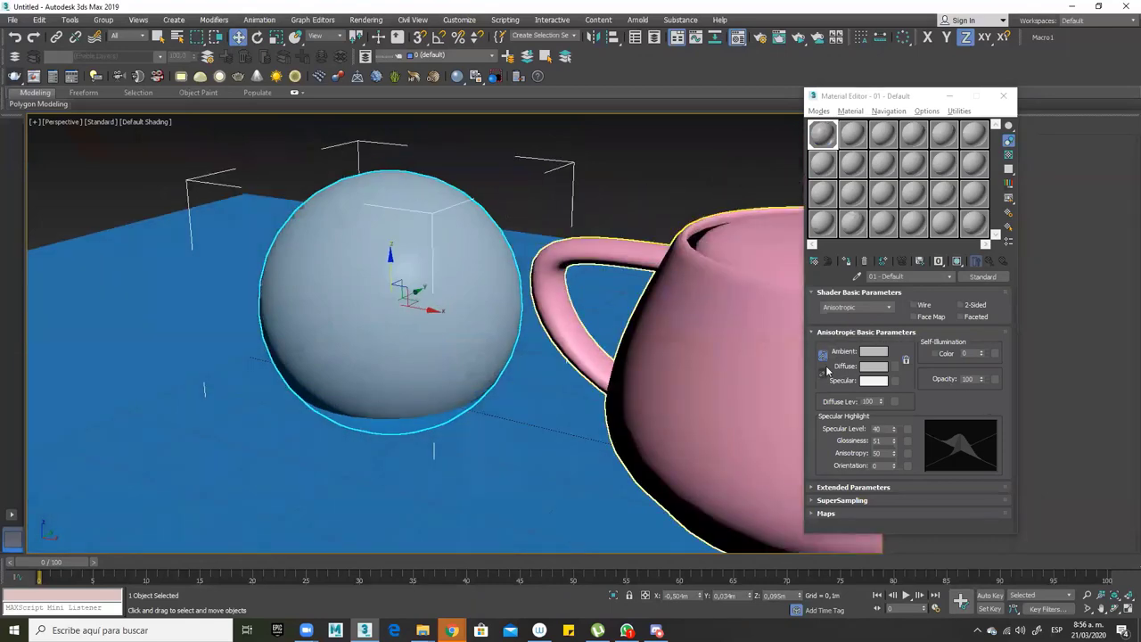
Change the Anisotropic material's diffuse colour to a fully saturated blue
{"action": "left_click", "coordinate": [873, 366]}
{"action": "left_click", "coordinate": [306, 82]}
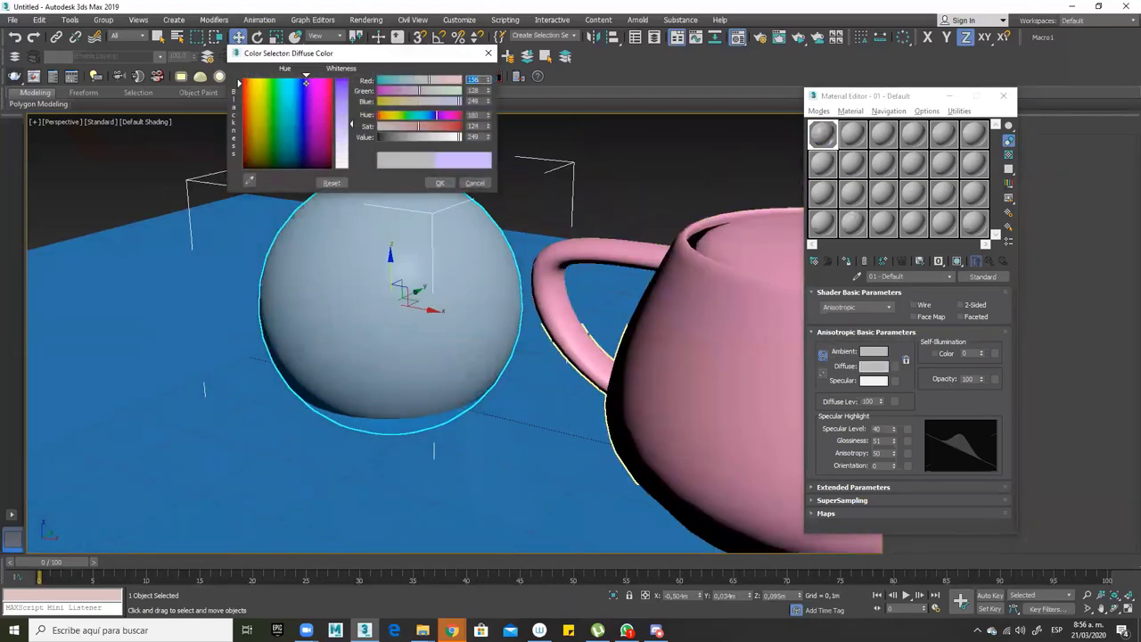
{"action": "left_click", "coordinate": [301, 78]}
{"action": "left_click_drag", "start_coordinate": [342, 90], "coordinate": [341, 165]}
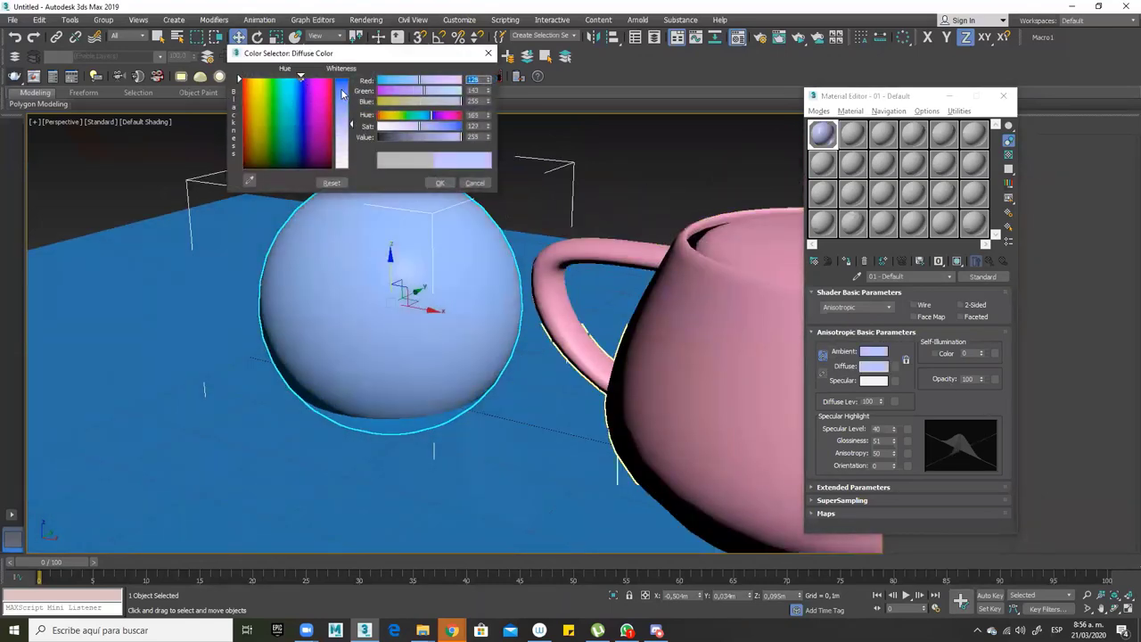
{"action": "left_click", "coordinate": [441, 184]}
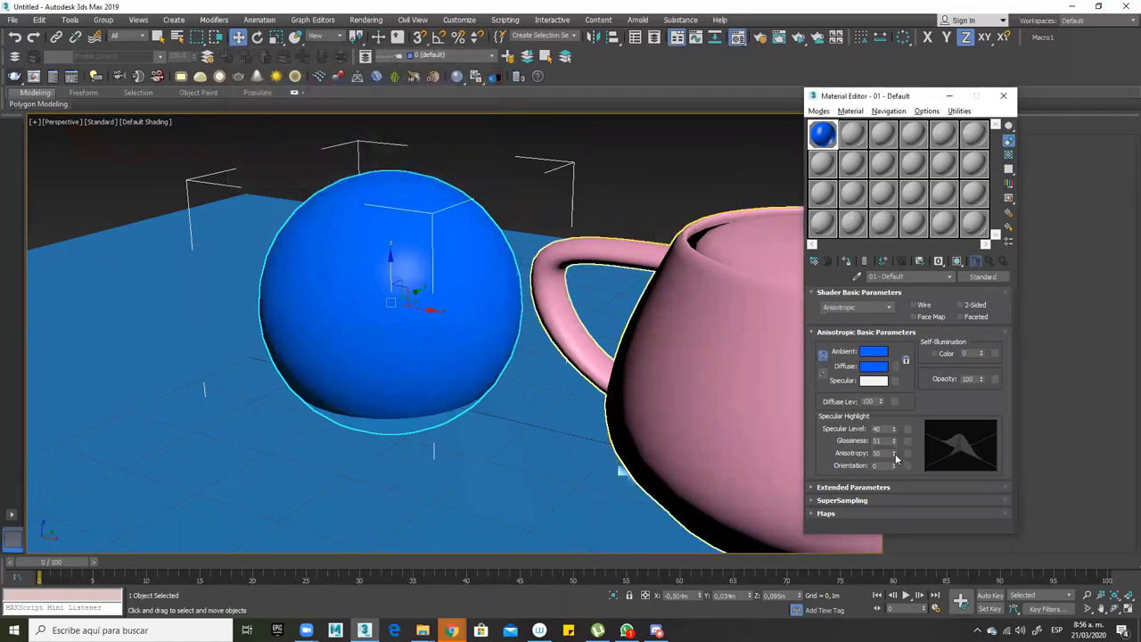
Set the highlight's anisotropy to 18 and orientation to 78, and change the diffuse colour to purple
{"action": "left_click_drag", "start_coordinate": [895, 453], "coordinate": [899, 426]}
{"action": "left_click", "coordinate": [870, 371]}
{"action": "left_click_drag", "start_coordinate": [301, 82], "coordinate": [301, 82]}
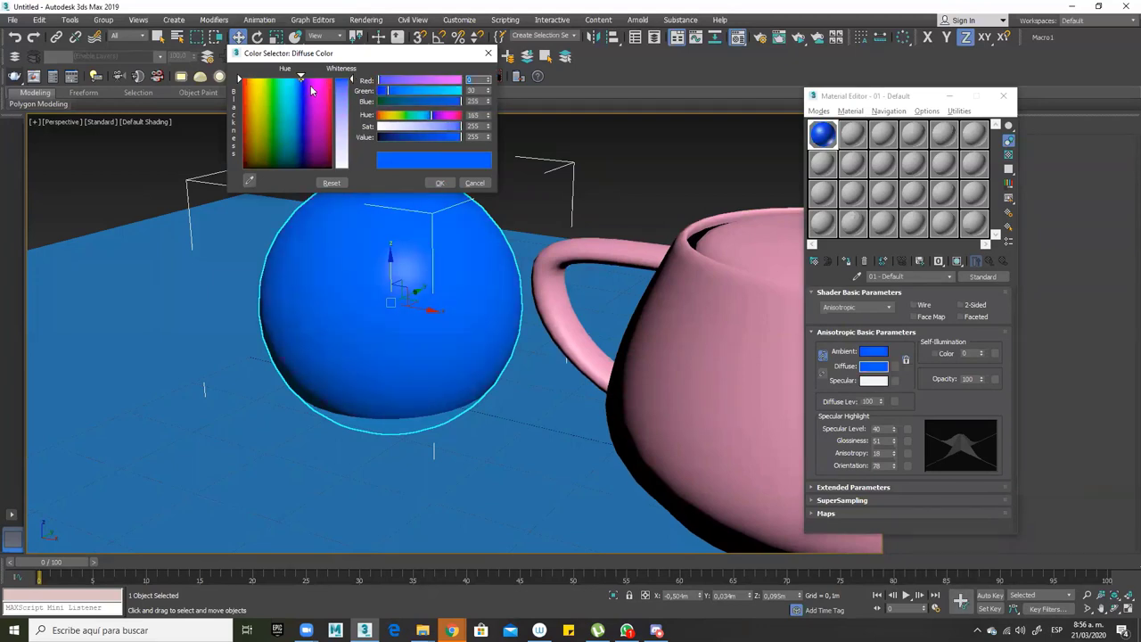
{"action": "left_click", "coordinate": [311, 80]}
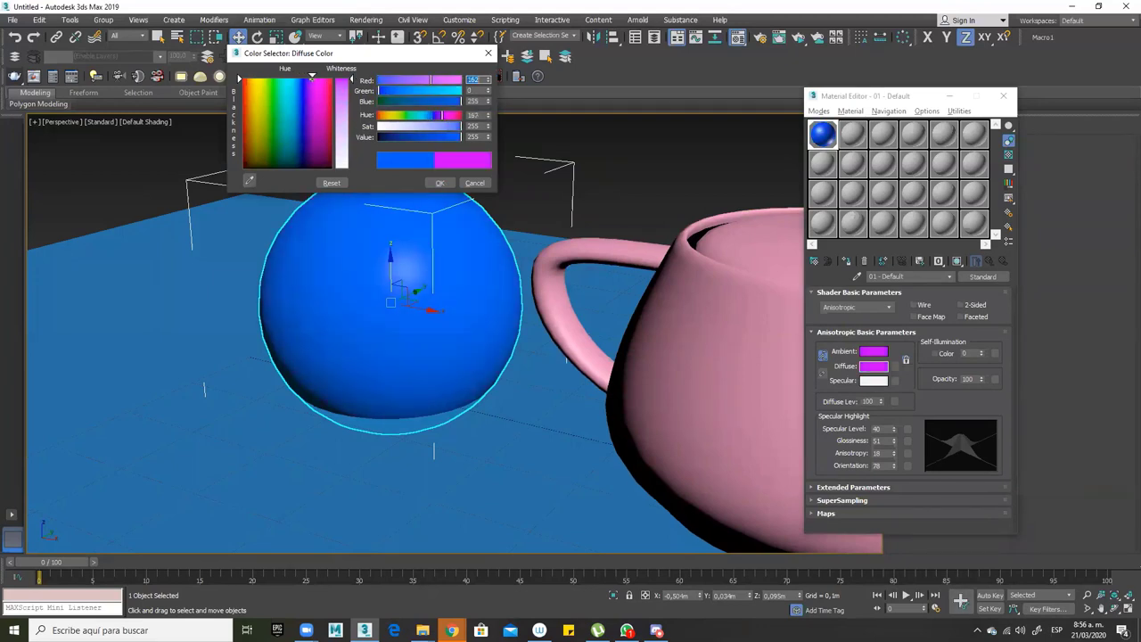
{"action": "left_click", "coordinate": [438, 184]}
{"action": "middle_click_drag", "start_coordinate": [490, 369], "coordinate": [405, 320], "text": "alt"}
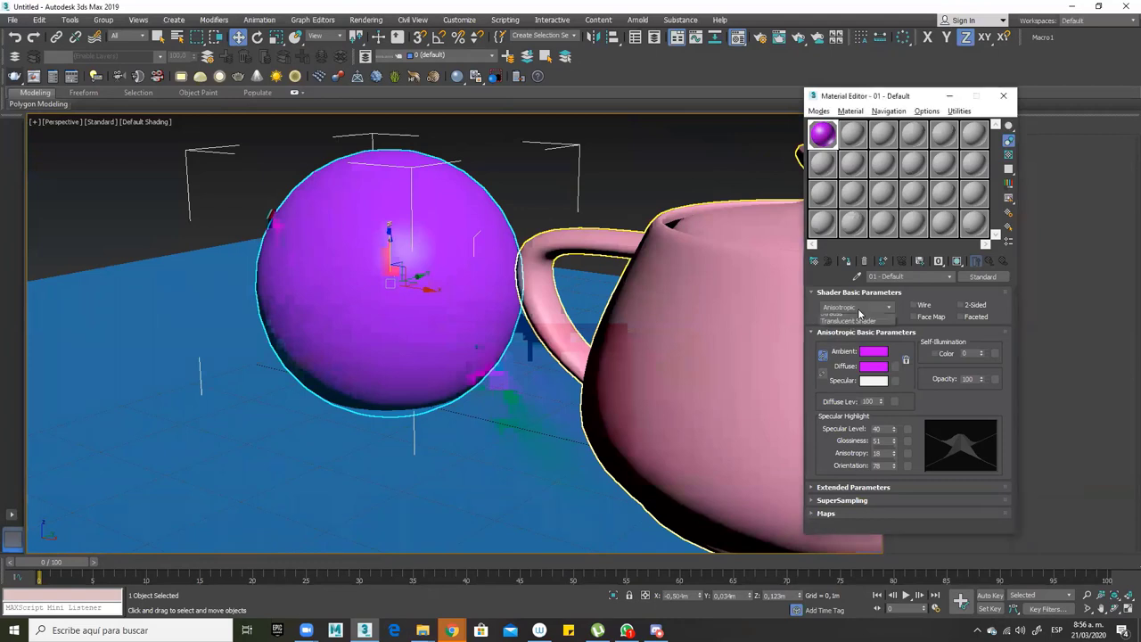
Switch the material's shader to Metal and set its diffuse colour to a fully saturated blue
{"action": "left_click", "coordinate": [856, 307]}
{"action": "left_click", "coordinate": [840, 334]}
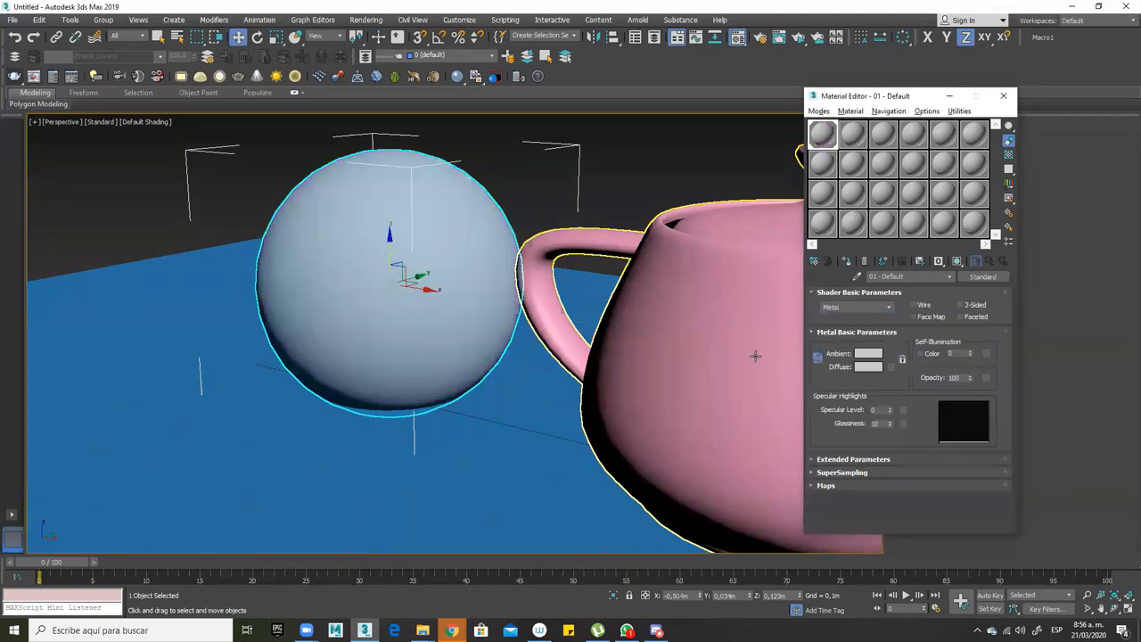
{"action": "left_click", "coordinate": [867, 367]}
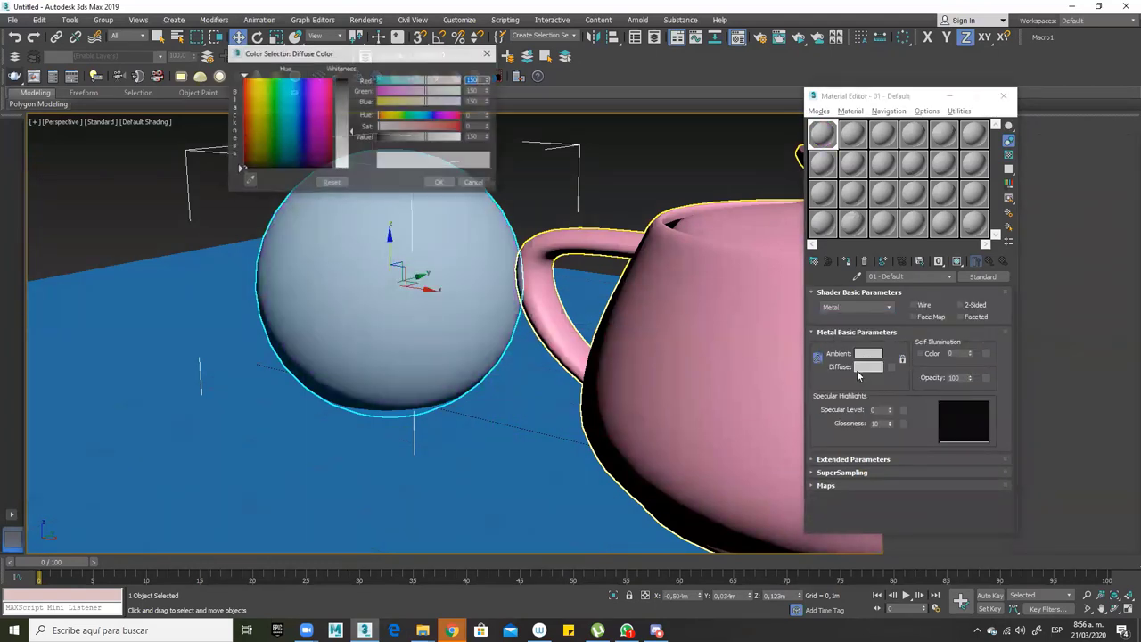
{"action": "left_click", "coordinate": [300, 79]}
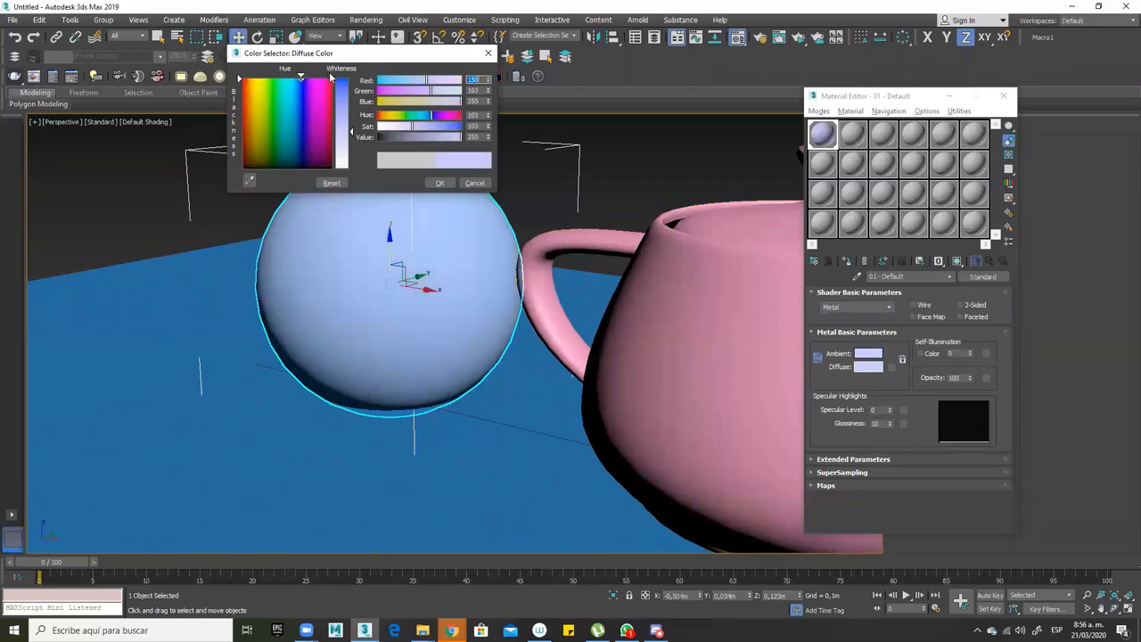
{"action": "left_click_drag", "start_coordinate": [340, 88], "coordinate": [340, 164]}
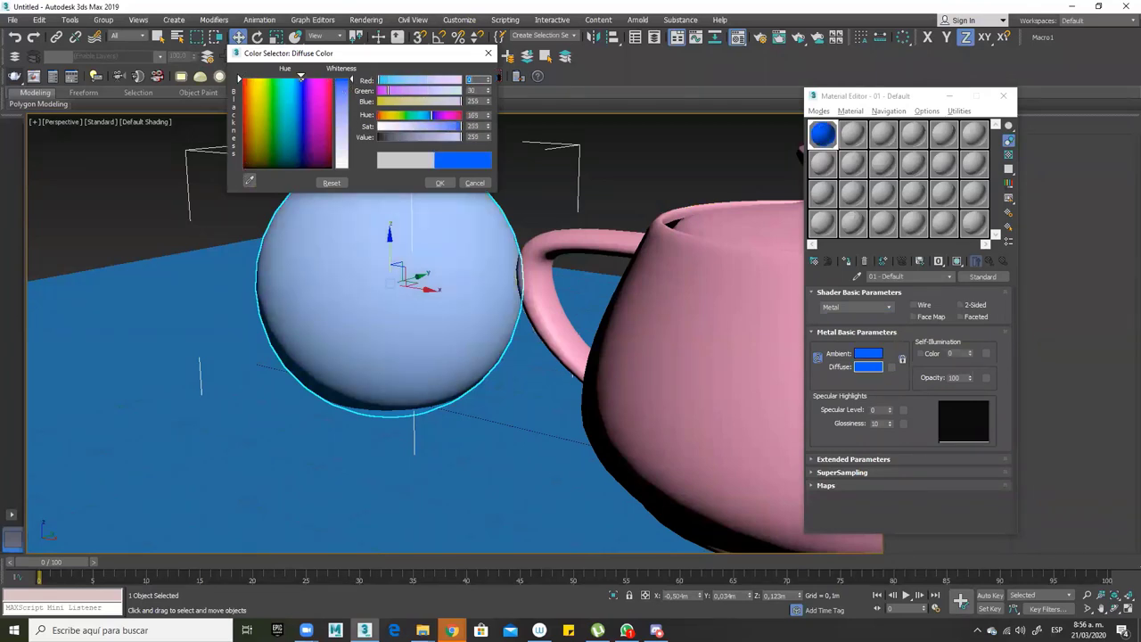
{"action": "left_click", "coordinate": [440, 183]}
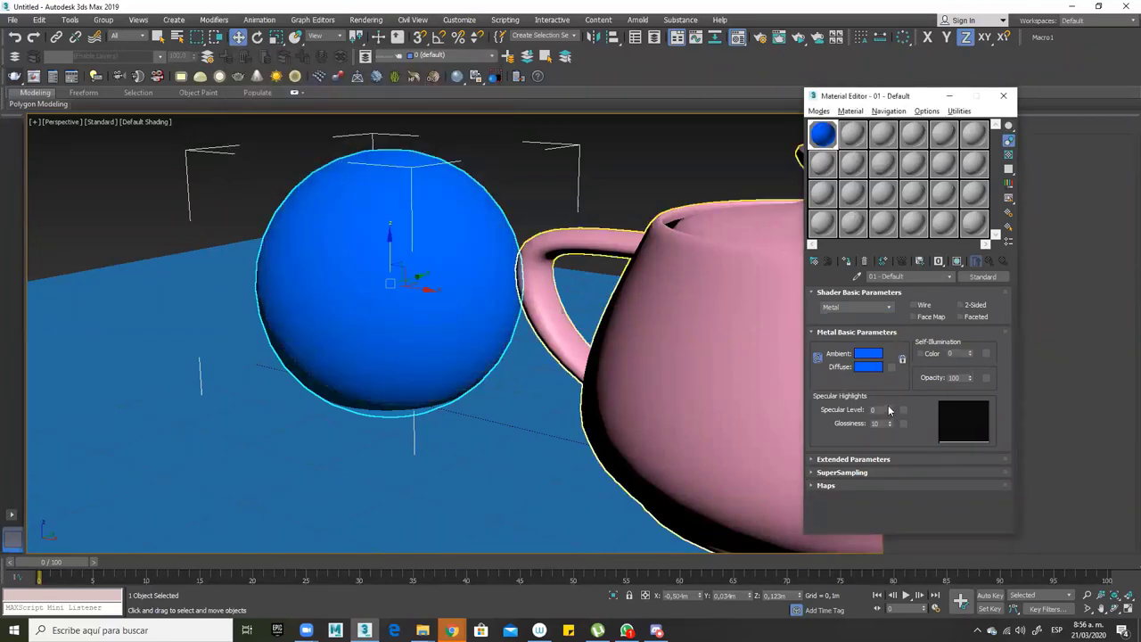
Set the Metal shader's specular level to 108 and its glossiness to 76
{"action": "left_click_drag", "start_coordinate": [889, 410], "coordinate": [896, 294]}
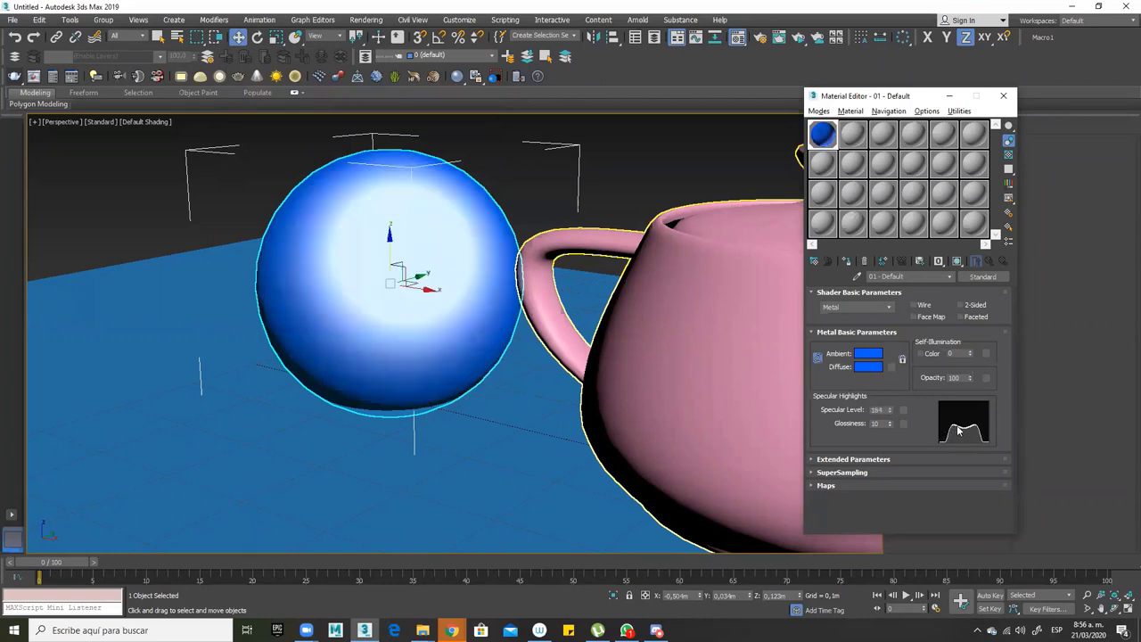
{"action": "mouse_move", "coordinate": [888, 425]}
{"action": "left_mouse_down"}
{"action": "mouse_move", "coordinate": [890, 404]}
{"action": "mouse_move", "coordinate": [887, 461]}
{"action": "mouse_move", "coordinate": [890, 406]}
{"action": "left_mouse_up"}
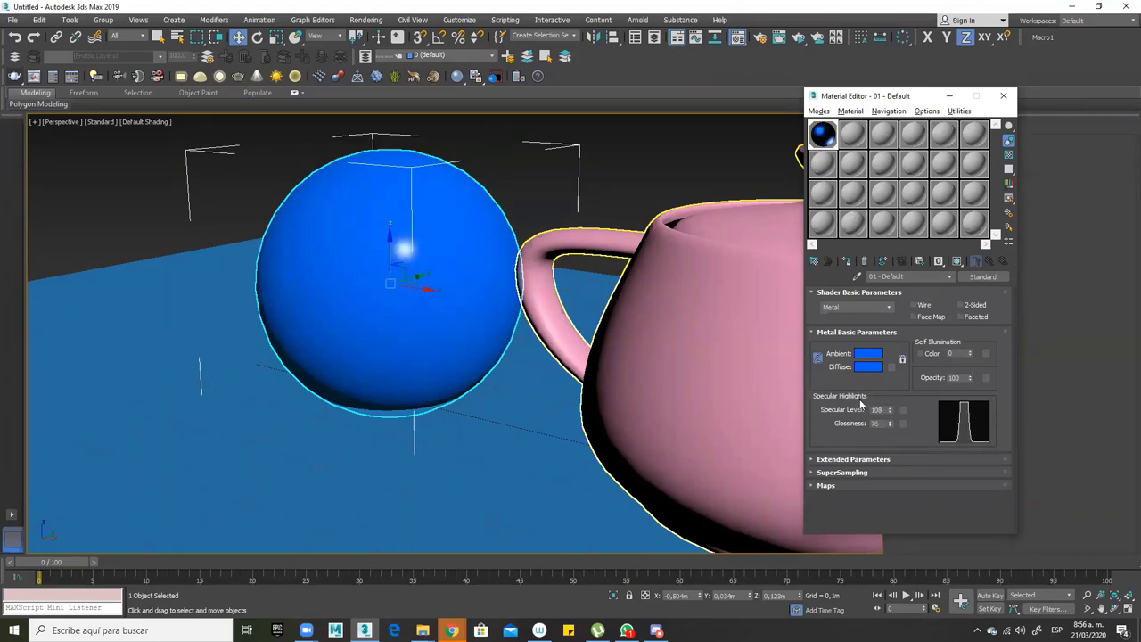
Render an ActiveShade preview of the scene to check the sphere, and close it after viewing
{"action": "scroll", "coordinate": [477, 331], "scroll_direction": "down", "scroll_amount": 3}
{"action": "middle_click_drag", "start_coordinate": [476, 330], "coordinate": [481, 383], "text": "alt"}
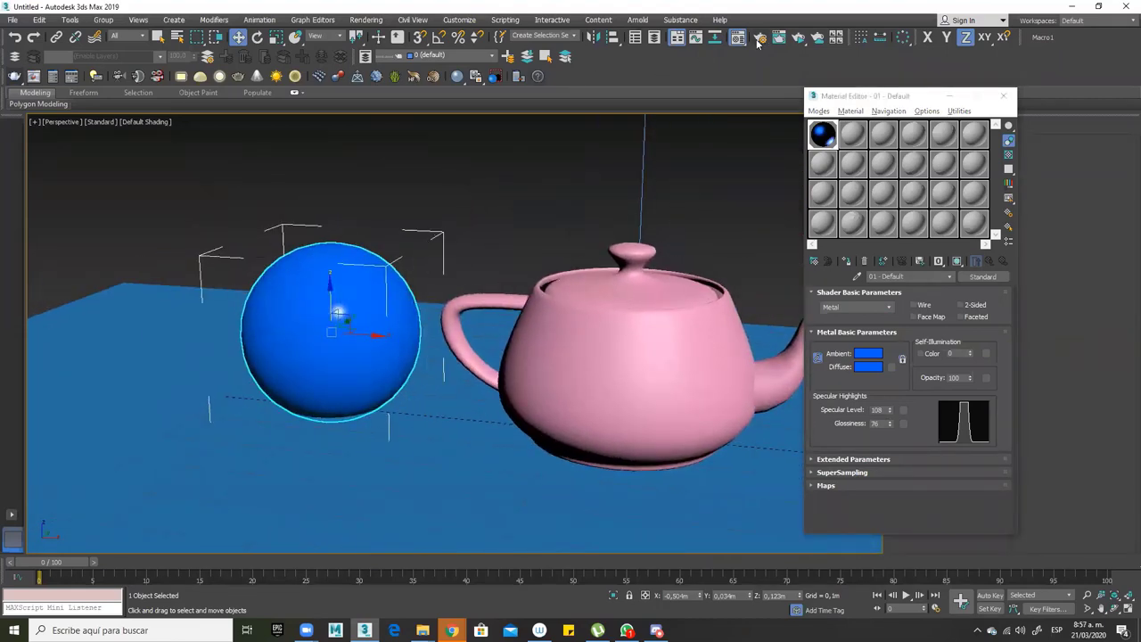
{"action": "left_click", "coordinate": [798, 38]}
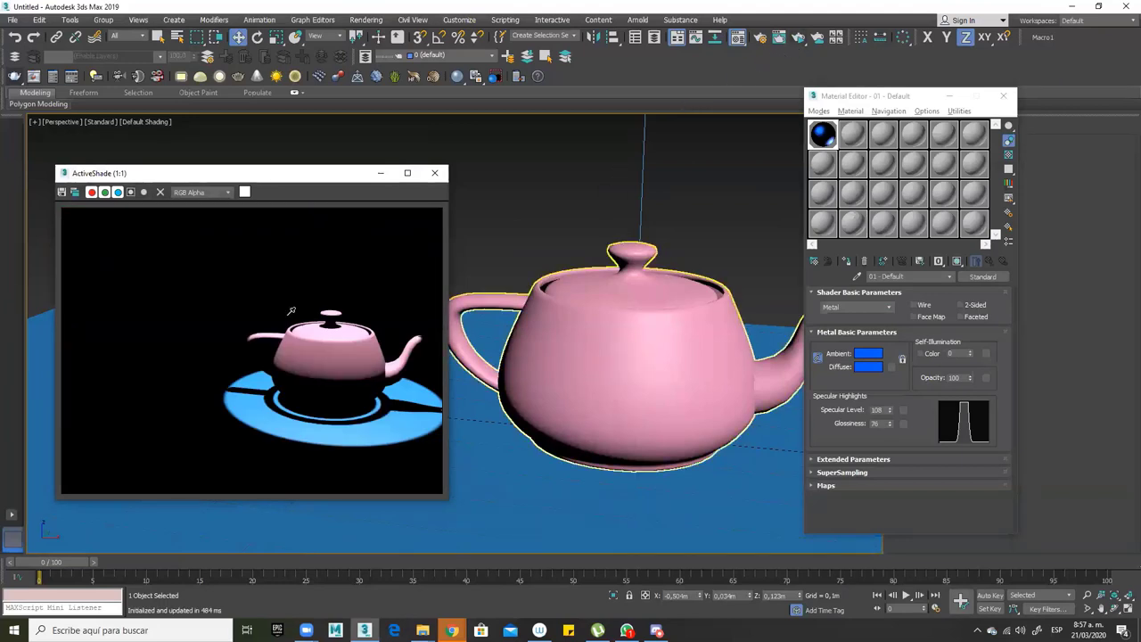
{"action": "left_click_drag", "start_coordinate": [317, 180], "coordinate": [657, 126]}
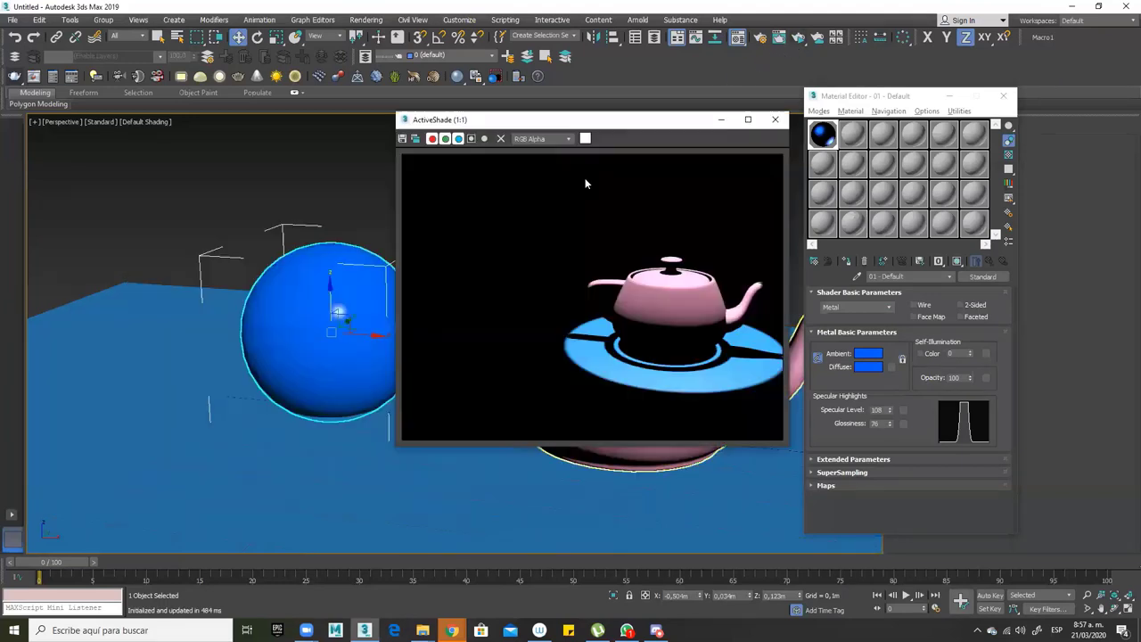
{"action": "left_click", "coordinate": [774, 119]}
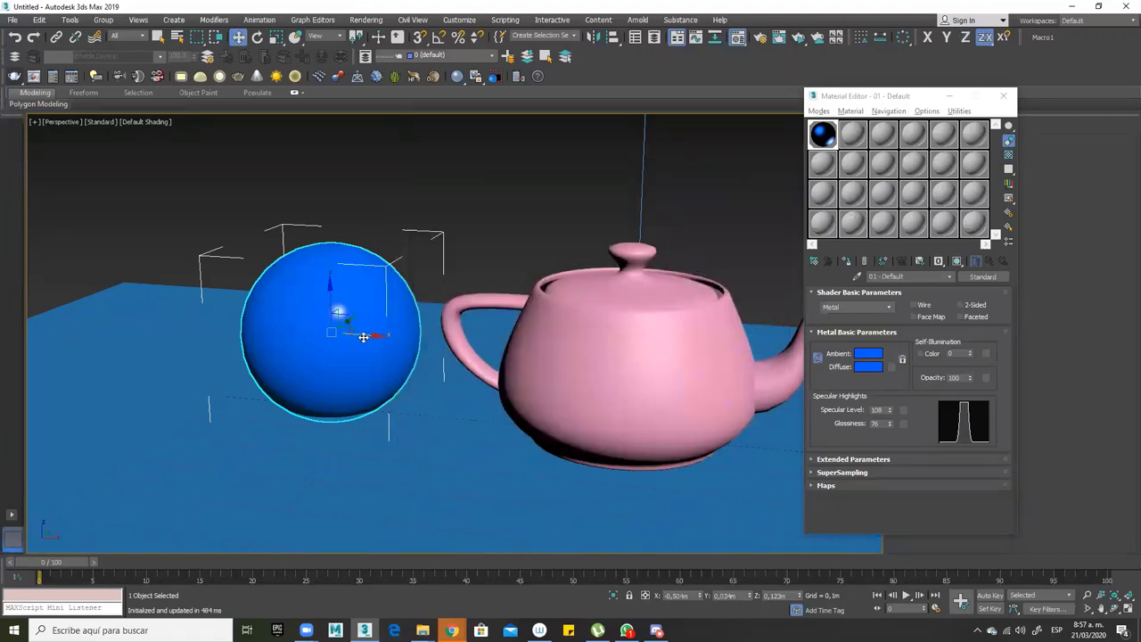
Move the sphere along X to about -0,329 m, close to the teapot, and check it in an ActiveShade preview
{"action": "left_click_drag", "start_coordinate": [379, 334], "coordinate": [480, 337]}
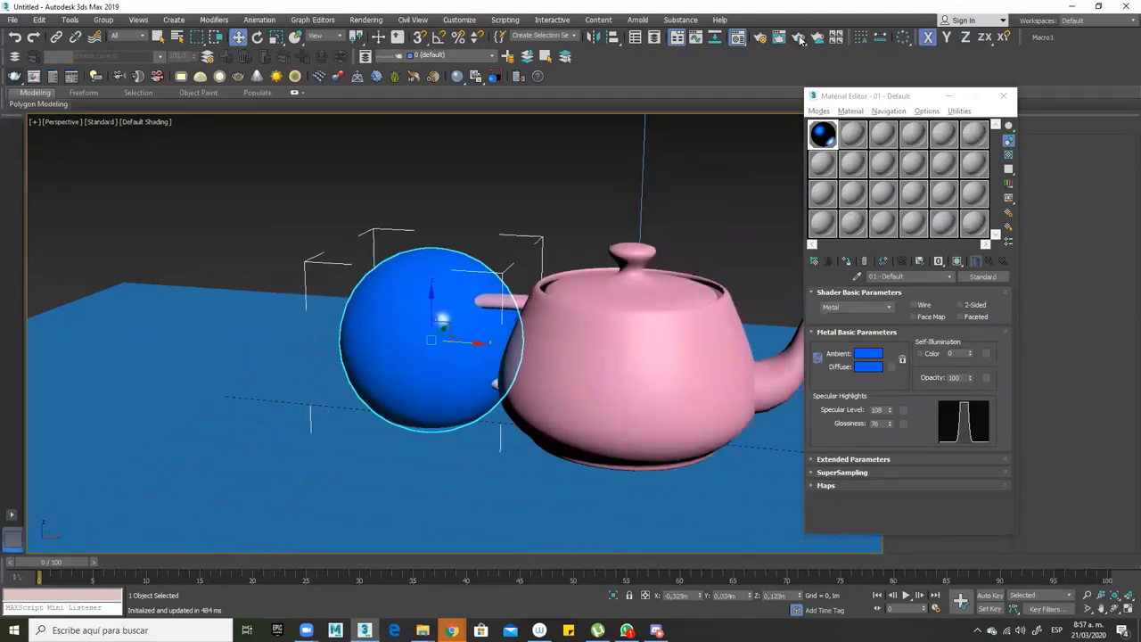
{"action": "left_click", "coordinate": [800, 38]}
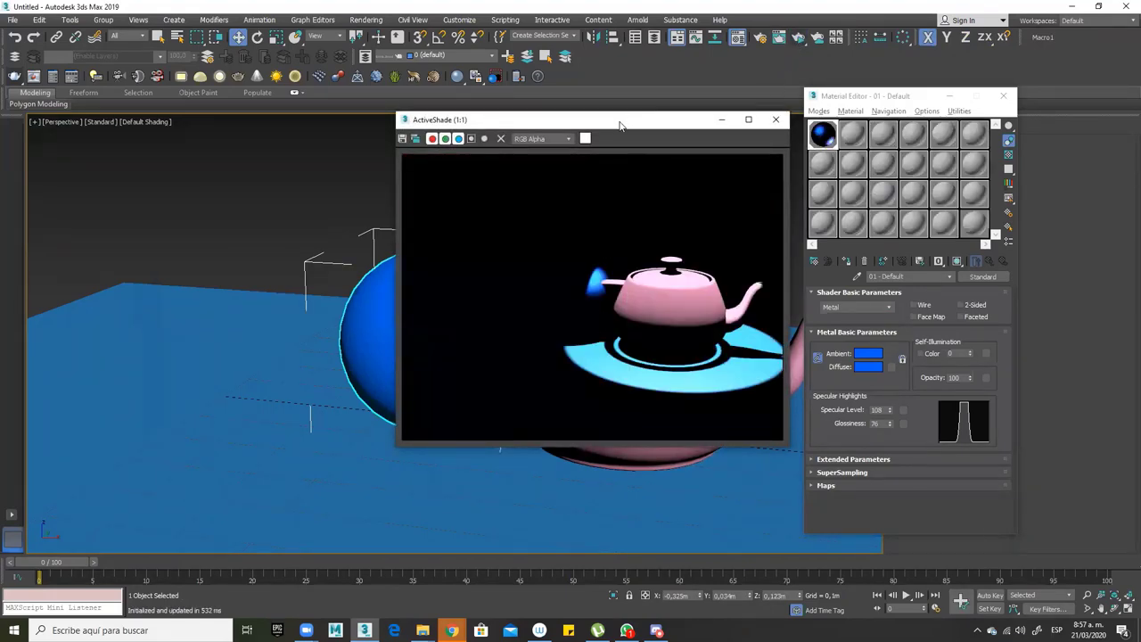
{"action": "left_click_drag", "start_coordinate": [622, 125], "coordinate": [271, 125]}
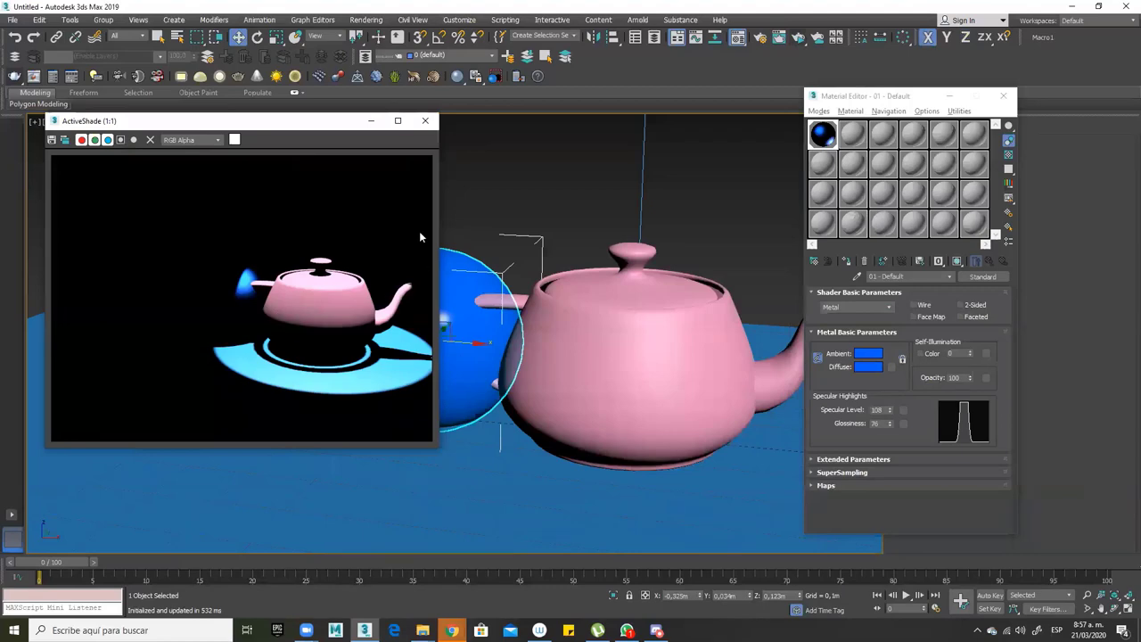
{"action": "left_click", "coordinate": [426, 121]}
Select the spotlight above the teapot and move the Material Editor window clear of the command panel
{"action": "scroll", "coordinate": [507, 356], "scroll_direction": "down", "scroll_amount": 5}
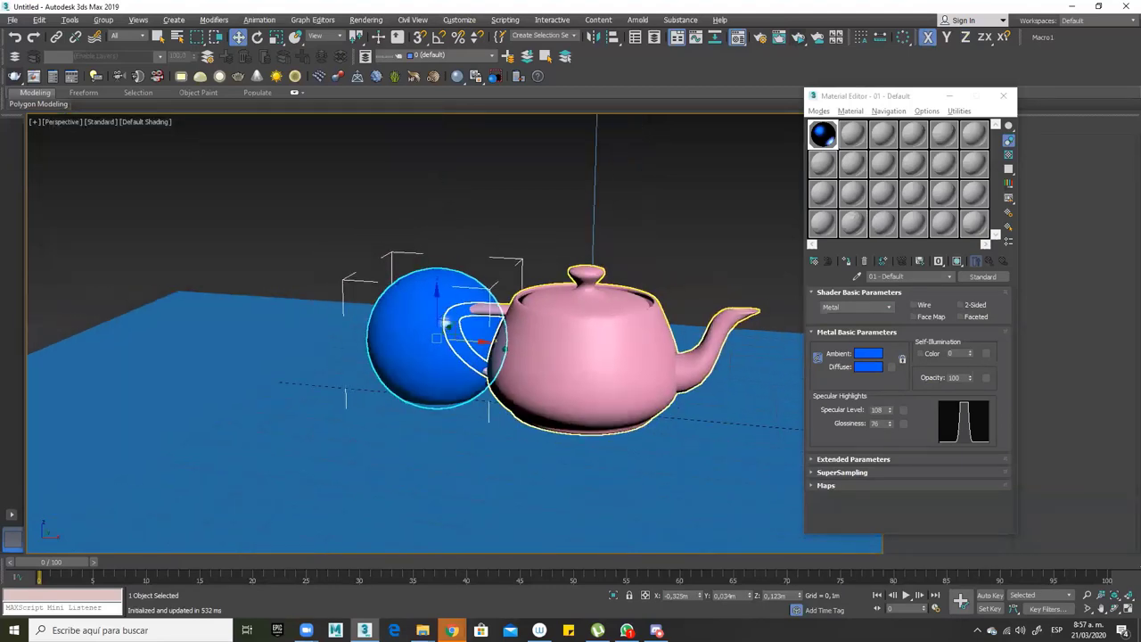
{"action": "scroll", "coordinate": [507, 357], "scroll_direction": "down", "scroll_amount": 5}
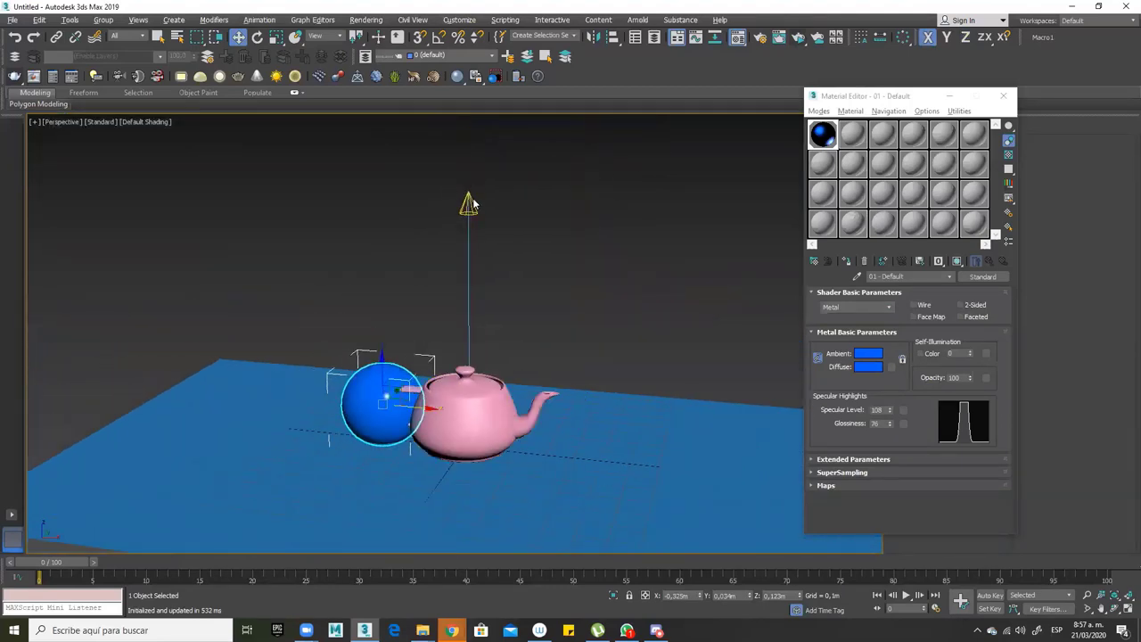
{"action": "left_click", "coordinate": [469, 205]}
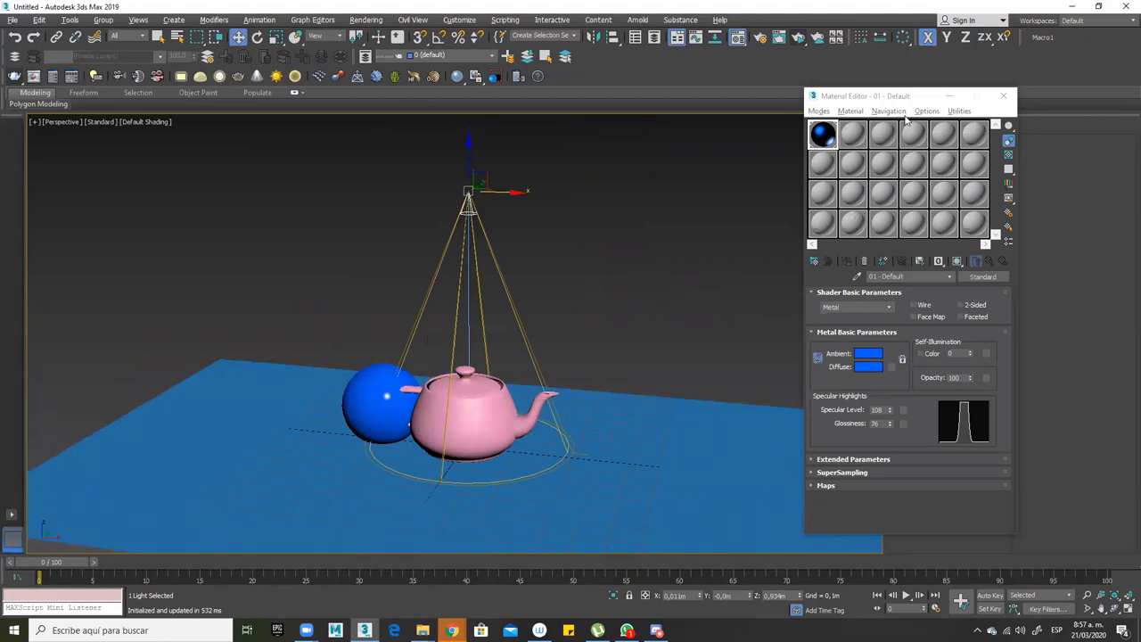
{"action": "left_click_drag", "start_coordinate": [881, 96], "coordinate": [704, 148]}
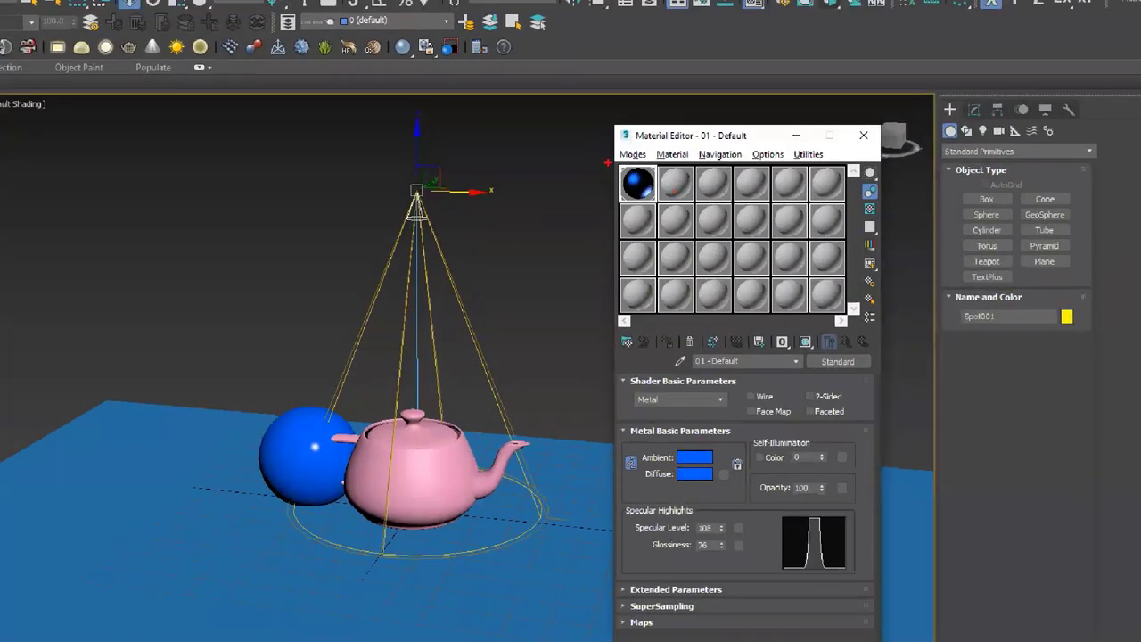
{"action": "mouse_move", "coordinate": [608, 162]}
{"action": "left_mouse_down", "text": "ctrl"}
{"action": "mouse_move", "coordinate": [645, 210]}
{"action": "mouse_move", "coordinate": [667, 210]}
{"action": "mouse_move", "coordinate": [492, 287]}
{"action": "mouse_move", "coordinate": [313, 446]}
{"action": "left_mouse_up", "text": "ctrl"}
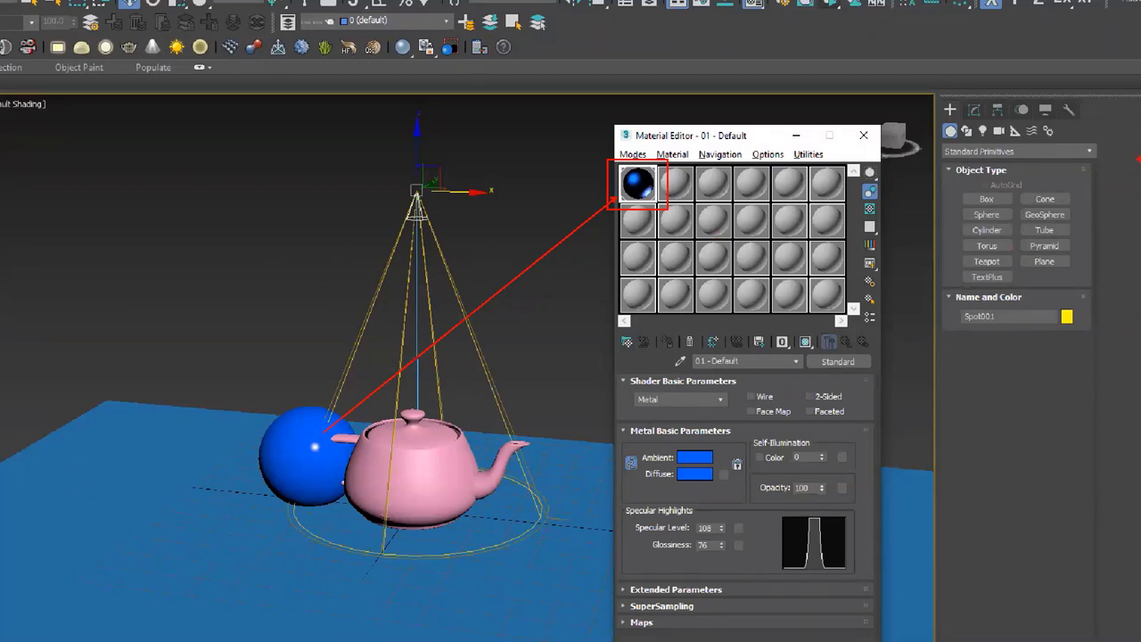
{"action": "key", "text": "Escape"}
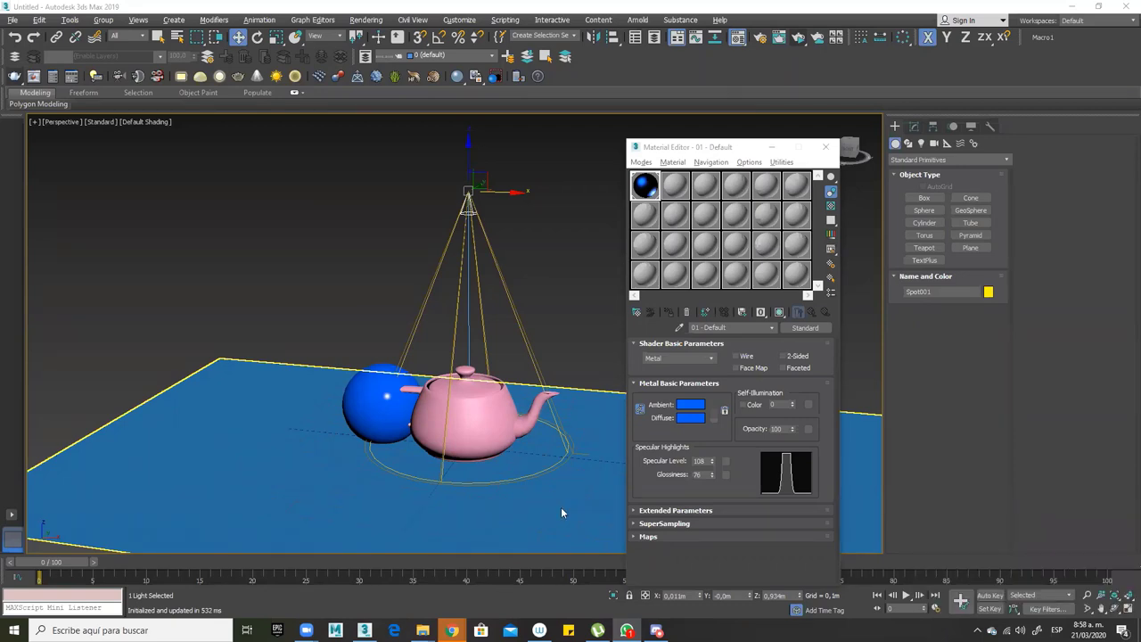
Set the blue Metal material's self-illumination to 100
{"action": "left_click", "coordinate": [681, 144]}
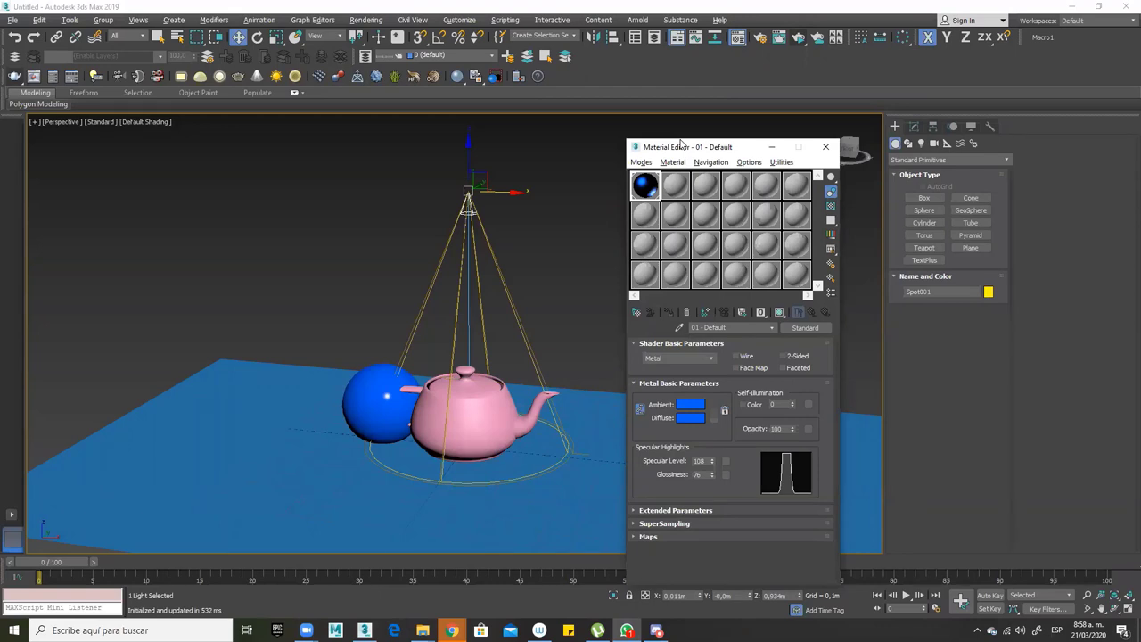
{"action": "left_click_drag", "start_coordinate": [682, 144], "coordinate": [689, 99]}
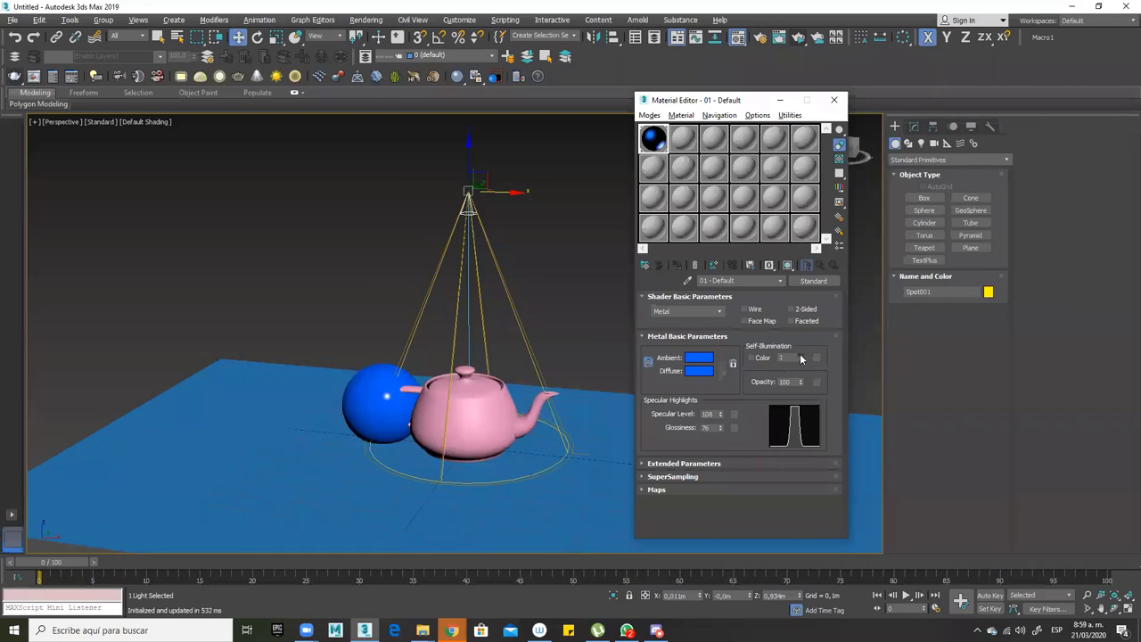
{"action": "left_click_drag", "start_coordinate": [801, 358], "coordinate": [810, 308]}
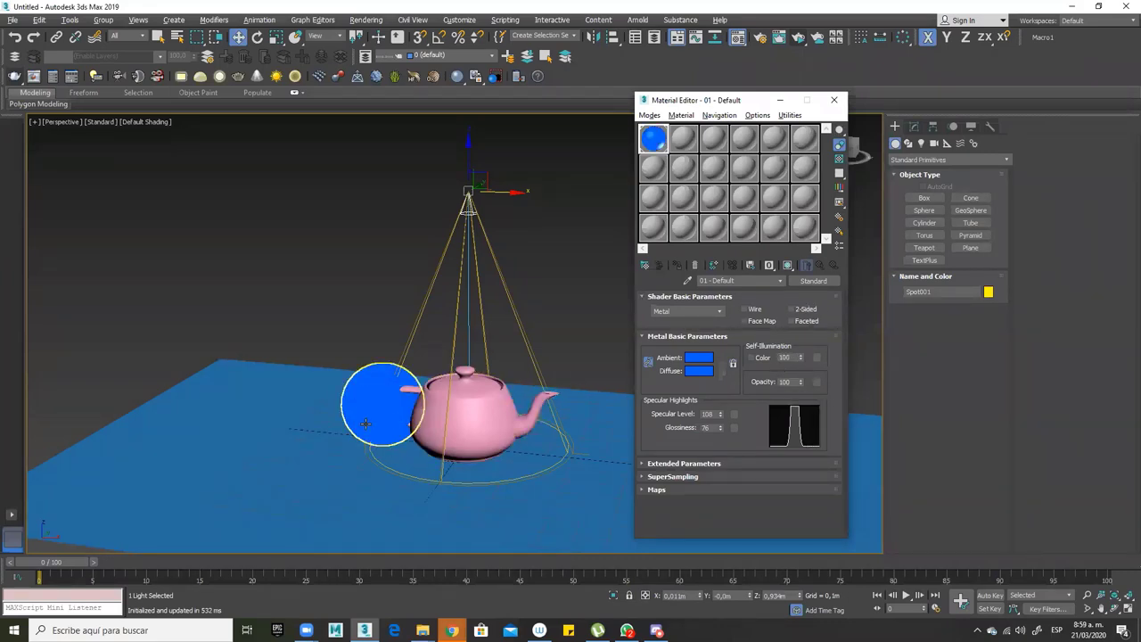
Render an ActiveShade preview to examine the self-illuminated sphere beside the teapot, and close the preview
{"action": "scroll", "coordinate": [370, 401], "scroll_direction": "up", "scroll_amount": 5}
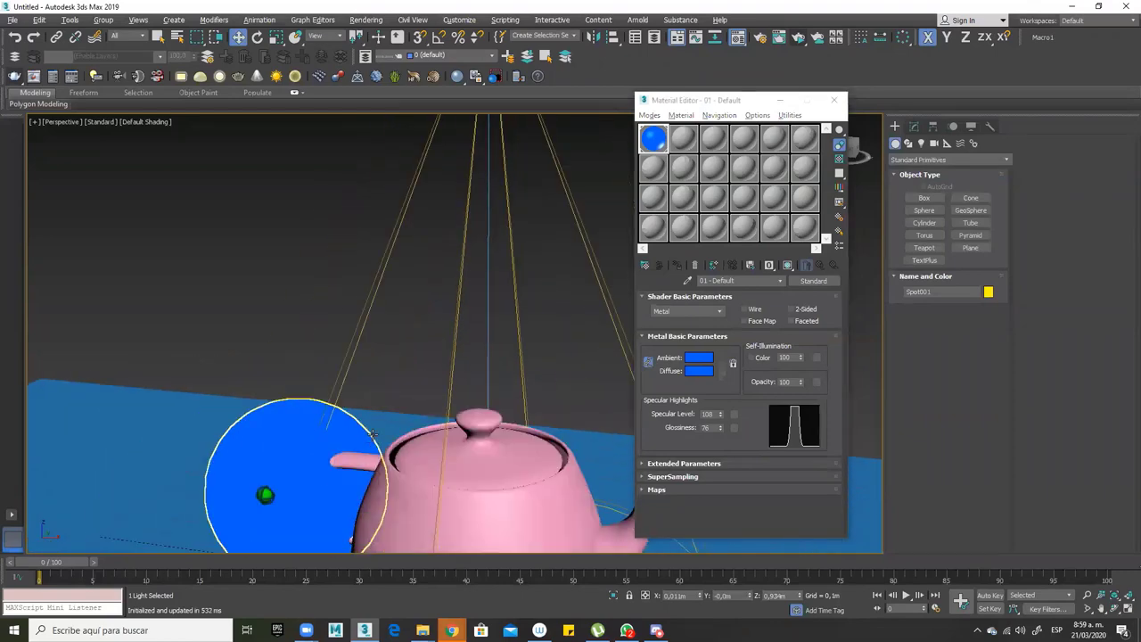
{"action": "middle_click_drag", "start_coordinate": [370, 402], "coordinate": [630, 157], "text": "alt"}
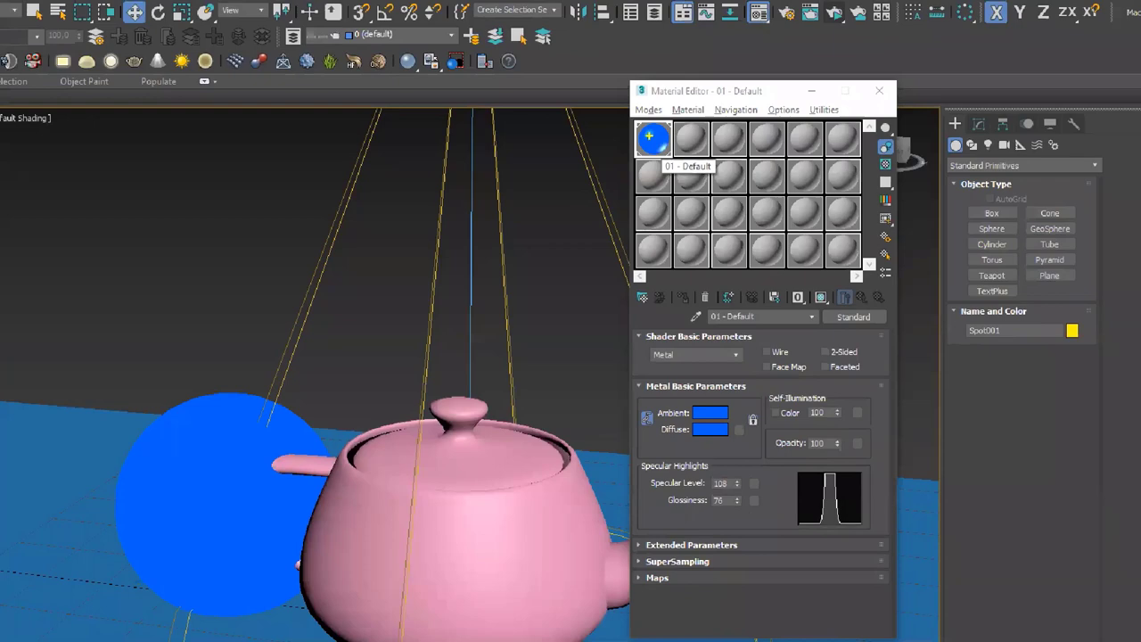
{"action": "left_click_drag", "start_coordinate": [650, 135], "coordinate": [273, 446]}
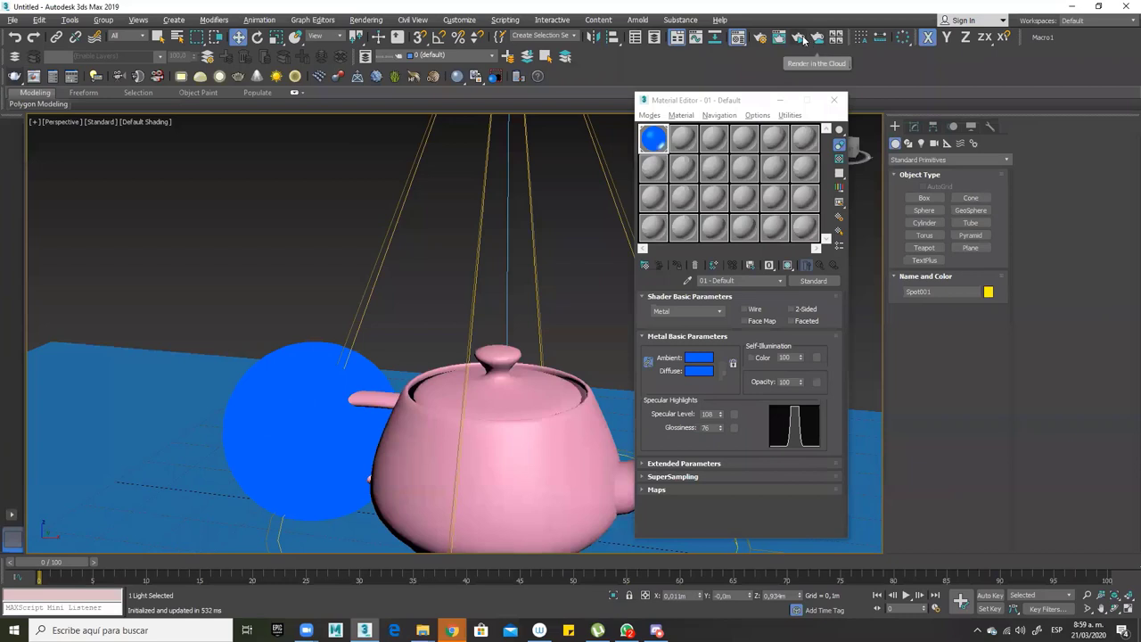
{"action": "left_click", "coordinate": [798, 36]}
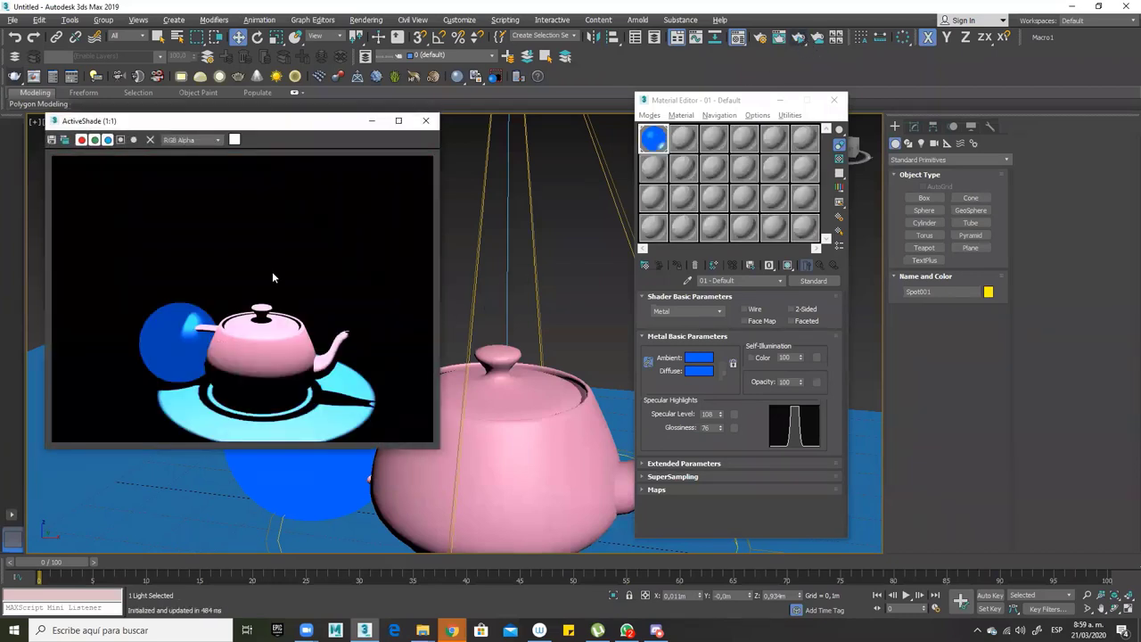
{"action": "left_click", "coordinate": [427, 122]}
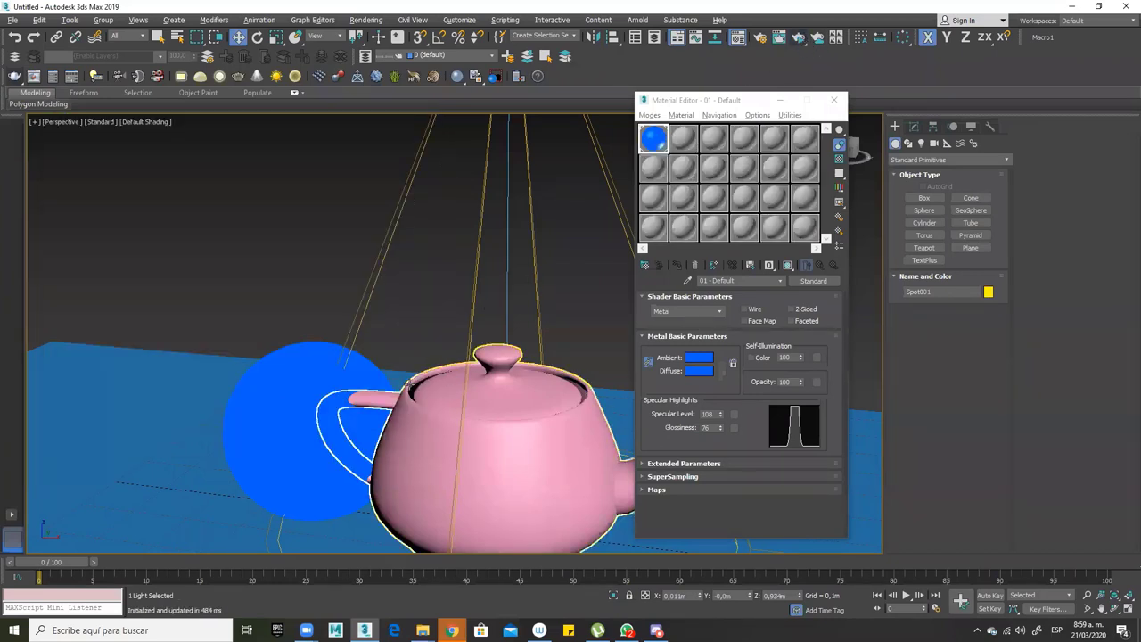
Select the blue sphere and move it along X to about -0,652 m, away from the teapot
{"action": "scroll", "coordinate": [320, 364], "scroll_direction": "down", "scroll_amount": 3}
{"action": "left_click", "coordinate": [339, 371]}
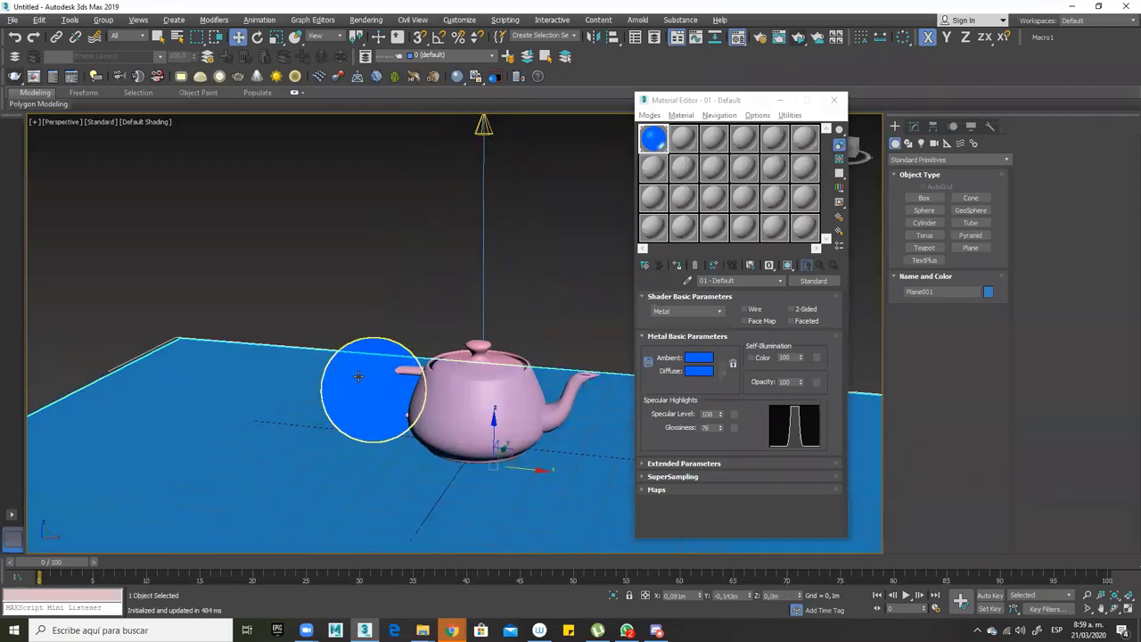
{"action": "left_click", "coordinate": [400, 301]}
{"action": "left_click", "coordinate": [376, 346]}
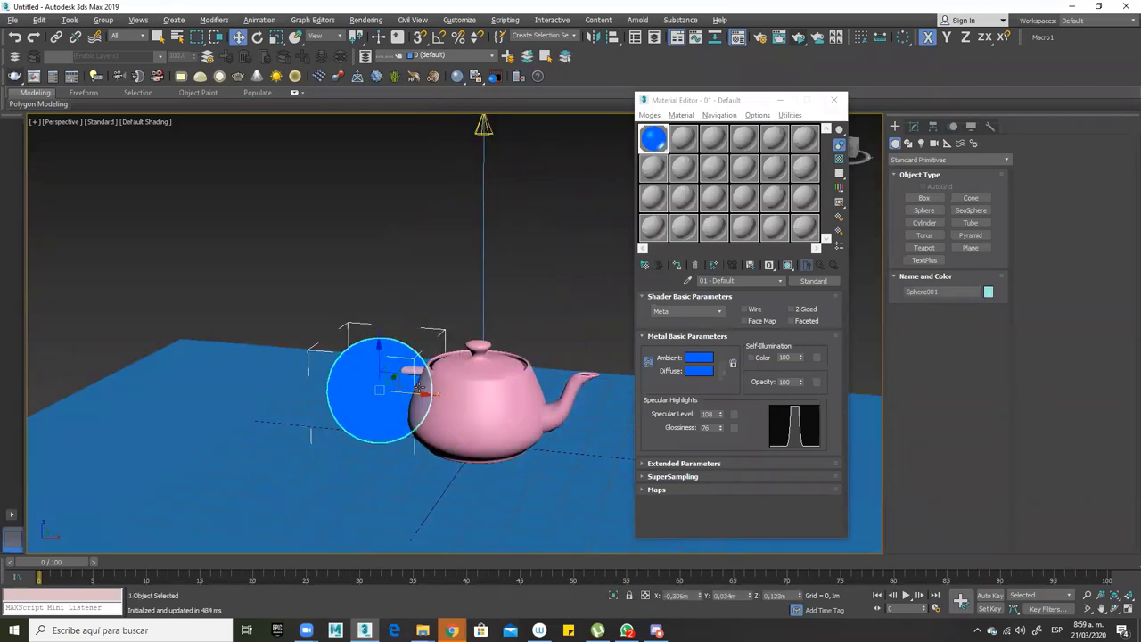
{"action": "left_click_drag", "start_coordinate": [386, 392], "coordinate": [288, 386]}
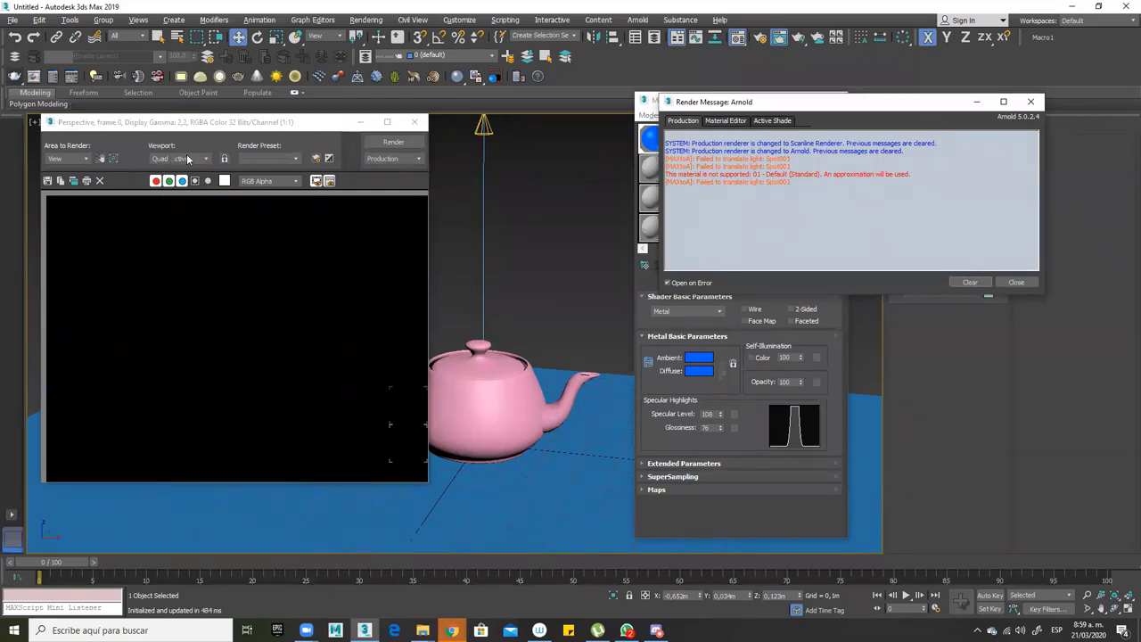
Render the Perspective view in production mode, close the render window, and clear and close the render messages
{"action": "left_click", "coordinate": [288, 160]}
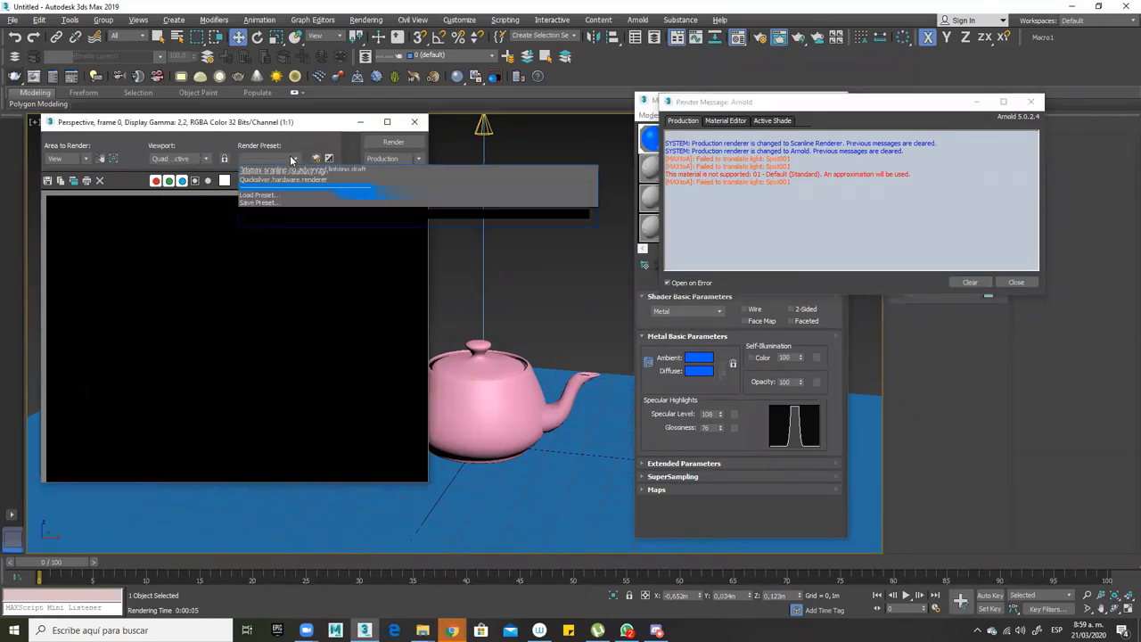
{"action": "left_click", "coordinate": [291, 159]}
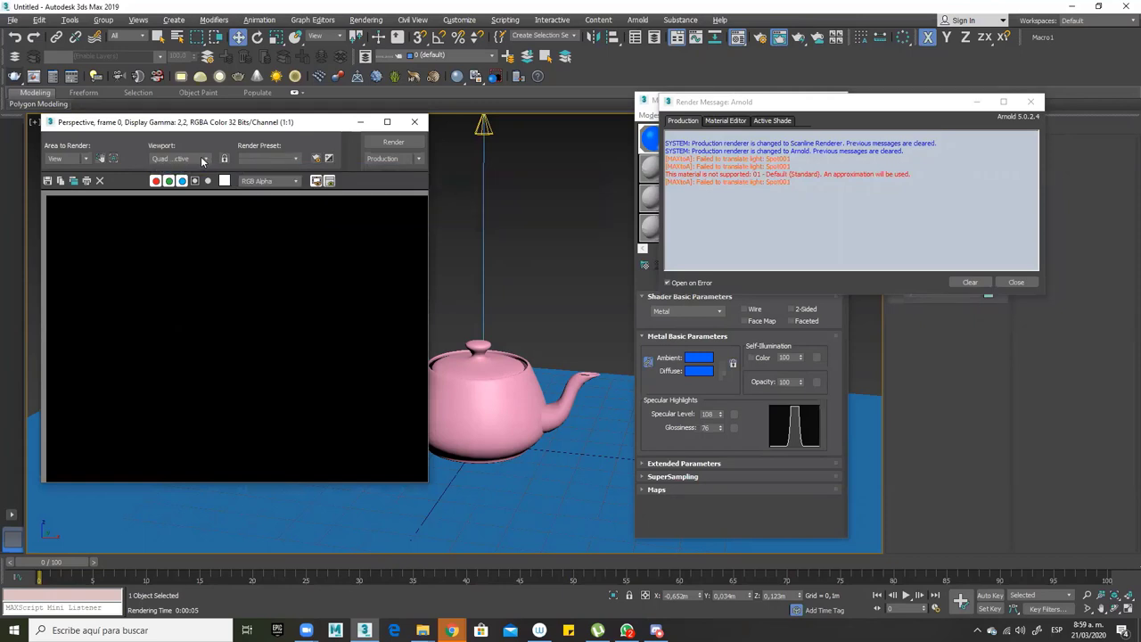
{"action": "left_click", "coordinate": [386, 143]}
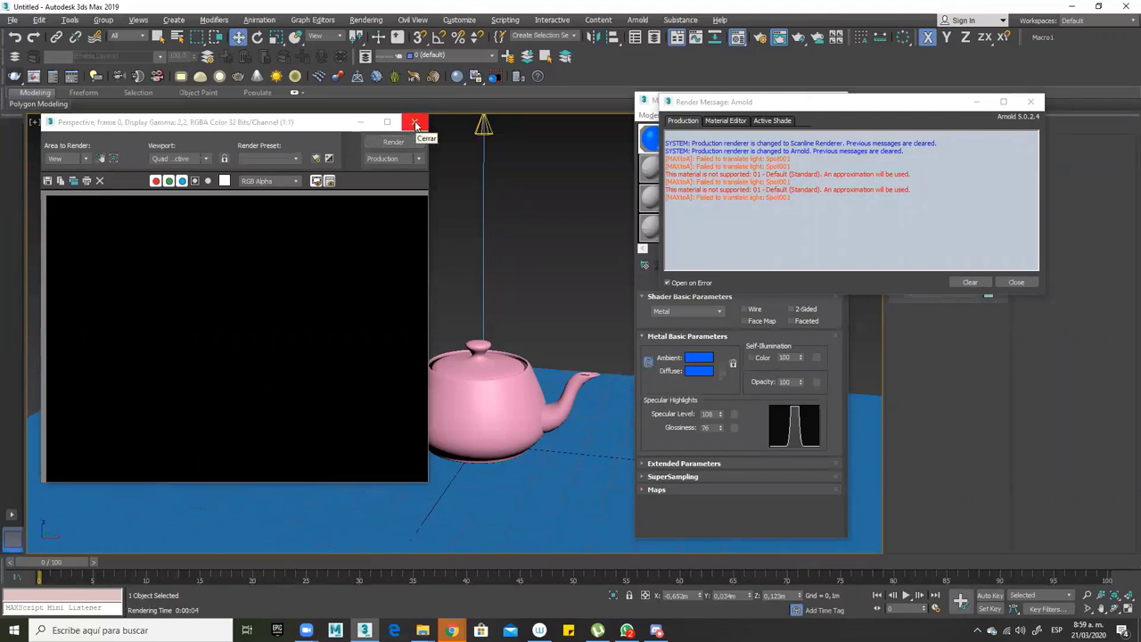
{"action": "left_click", "coordinate": [416, 125]}
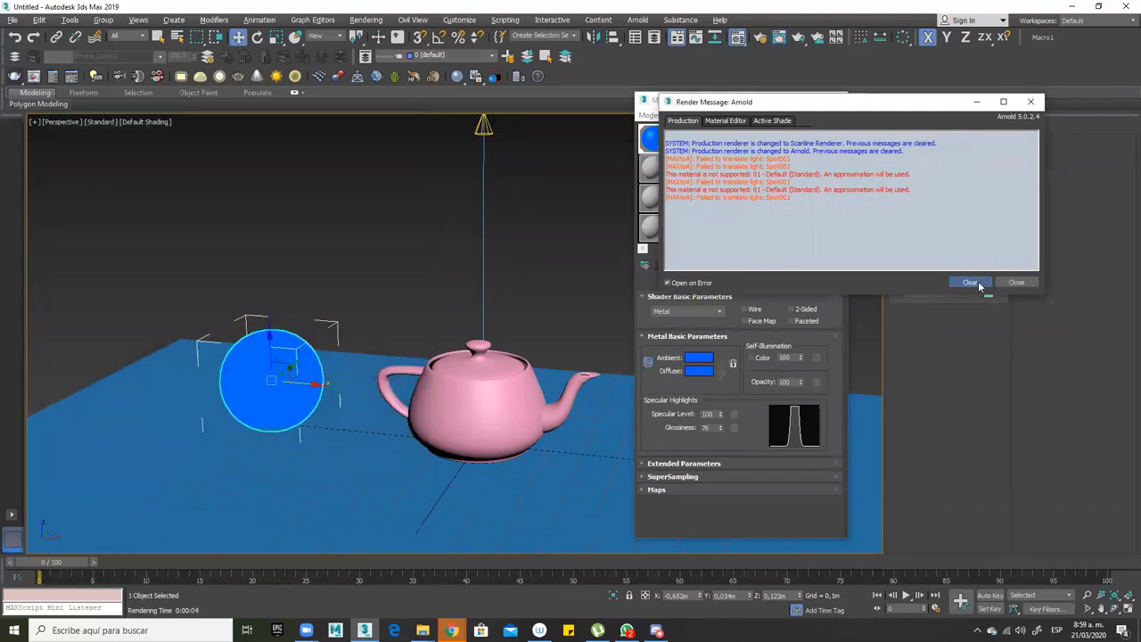
{"action": "left_click", "coordinate": [970, 282]}
{"action": "left_click", "coordinate": [1030, 102]}
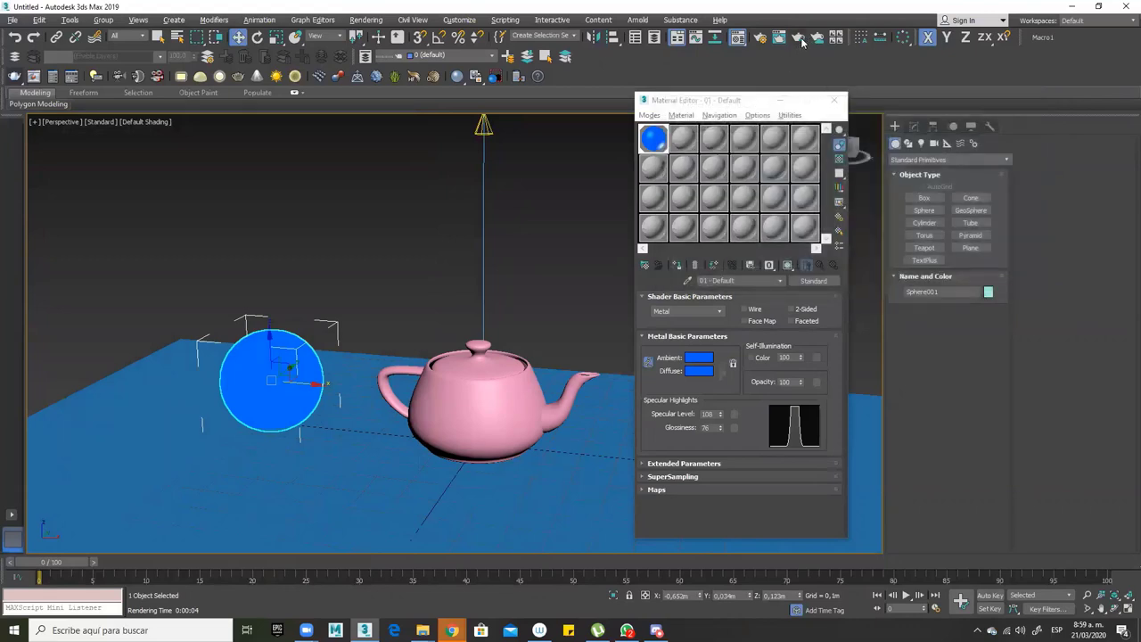
Render an ActiveShade preview of the scene, lower the blue material's self-illumination to 74 and refresh the preview
{"action": "left_click_drag", "start_coordinate": [799, 39], "coordinate": [799, 95]}
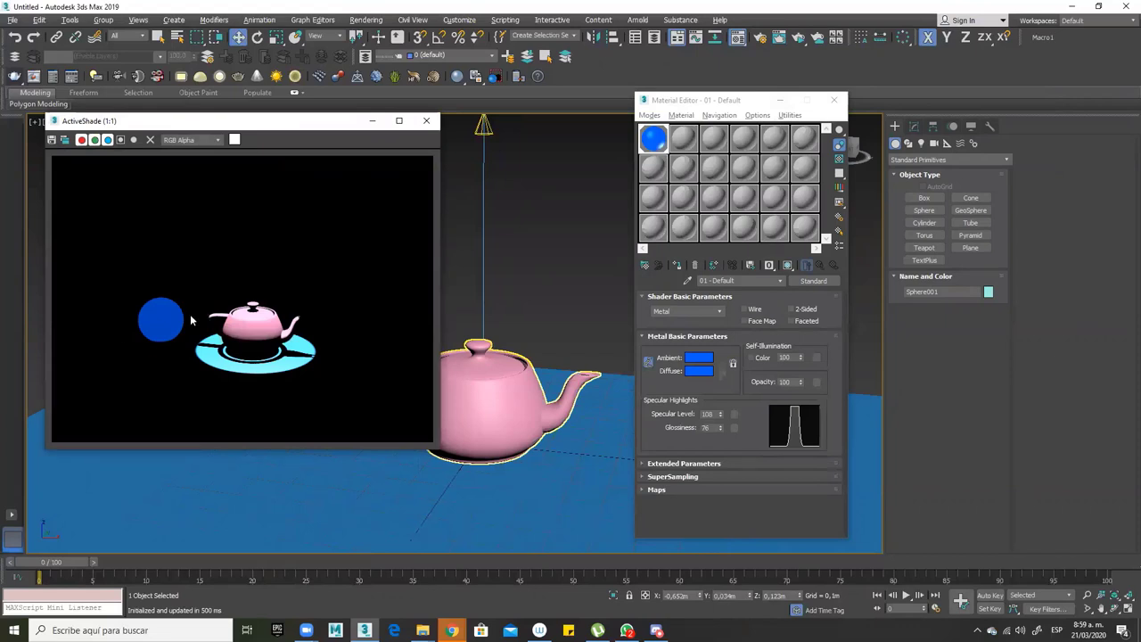
{"action": "left_click", "coordinate": [799, 360]}
{"action": "left_click_drag", "start_coordinate": [799, 361], "coordinate": [799, 369]}
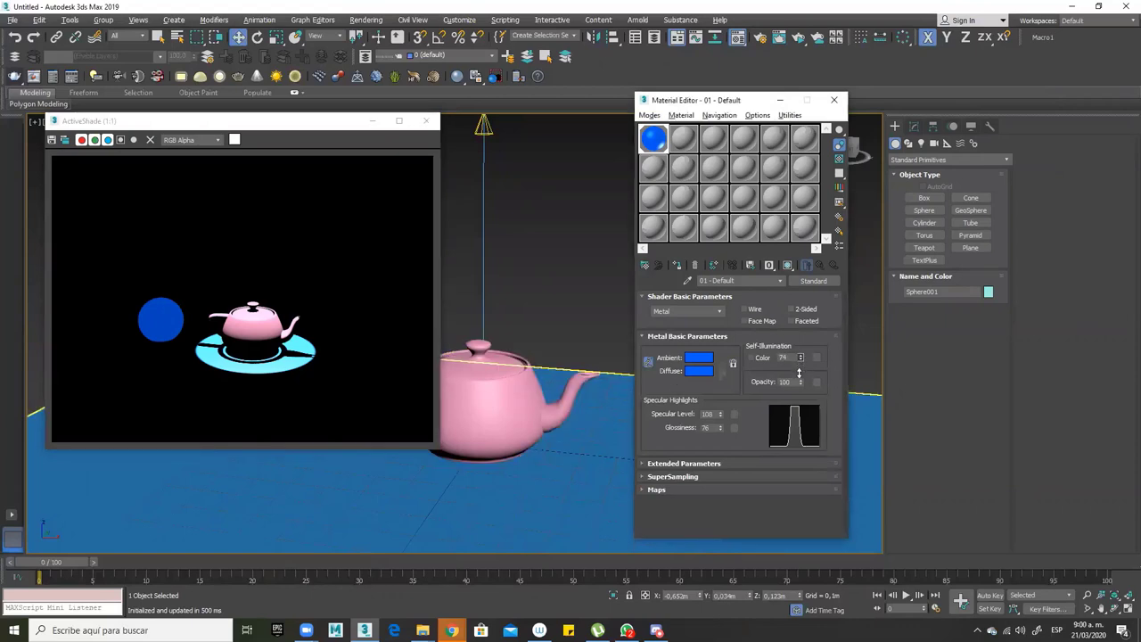
{"action": "left_click", "coordinate": [794, 41]}
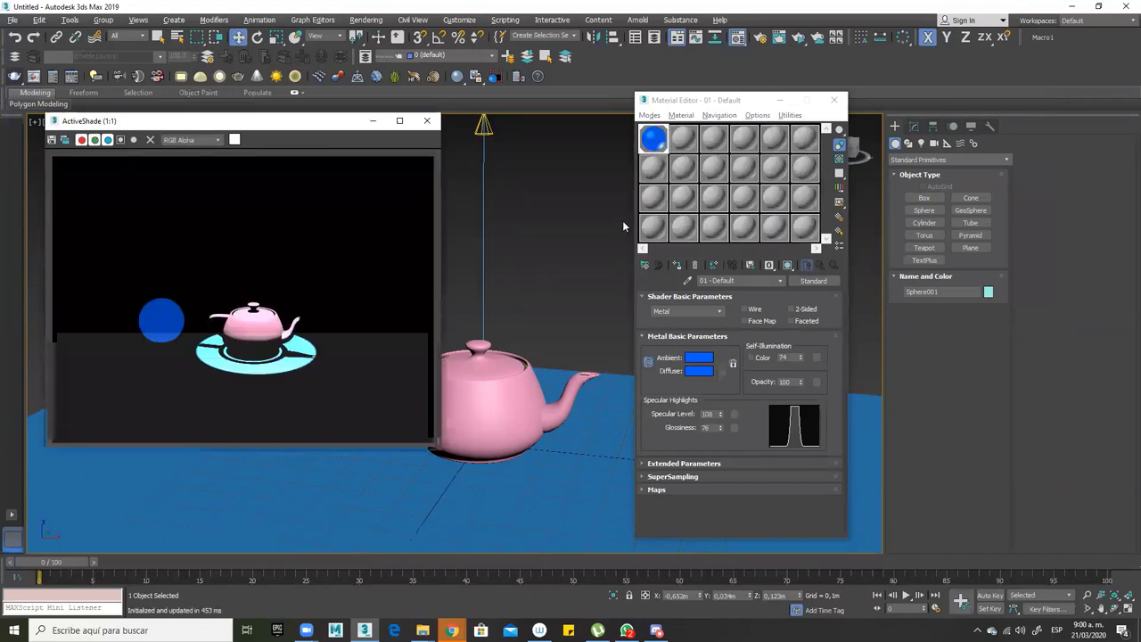
Lower the blue material's self-illumination to 50 and on to 8, refreshing the ActiveShade preview after each change
{"action": "left_click_drag", "start_coordinate": [800, 358], "coordinate": [801, 374]}
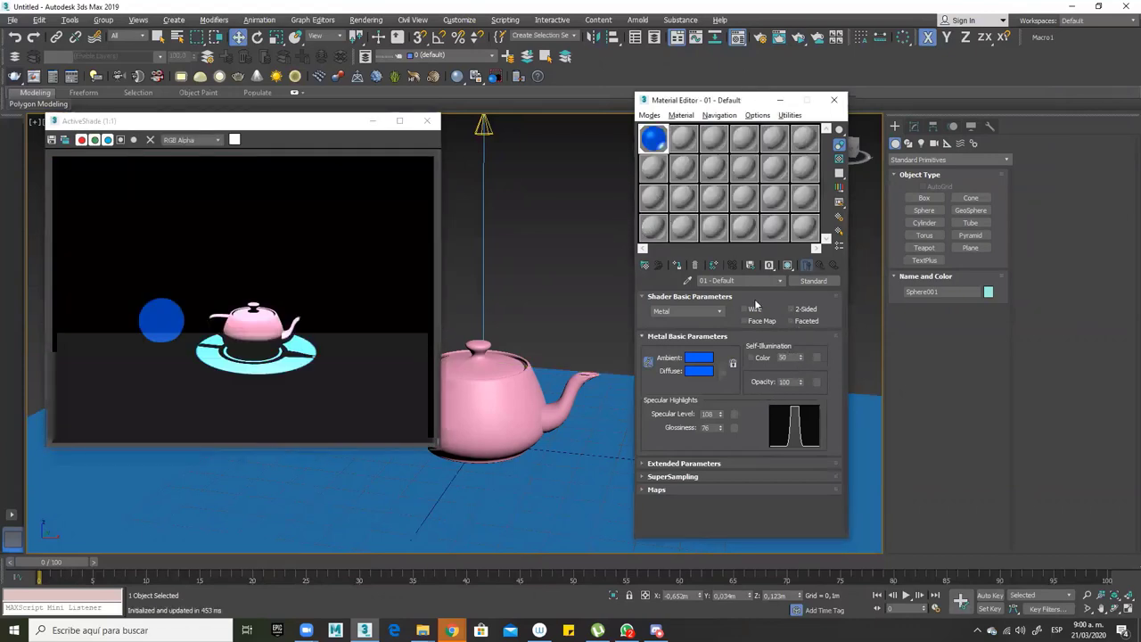
{"action": "left_click", "coordinate": [805, 42]}
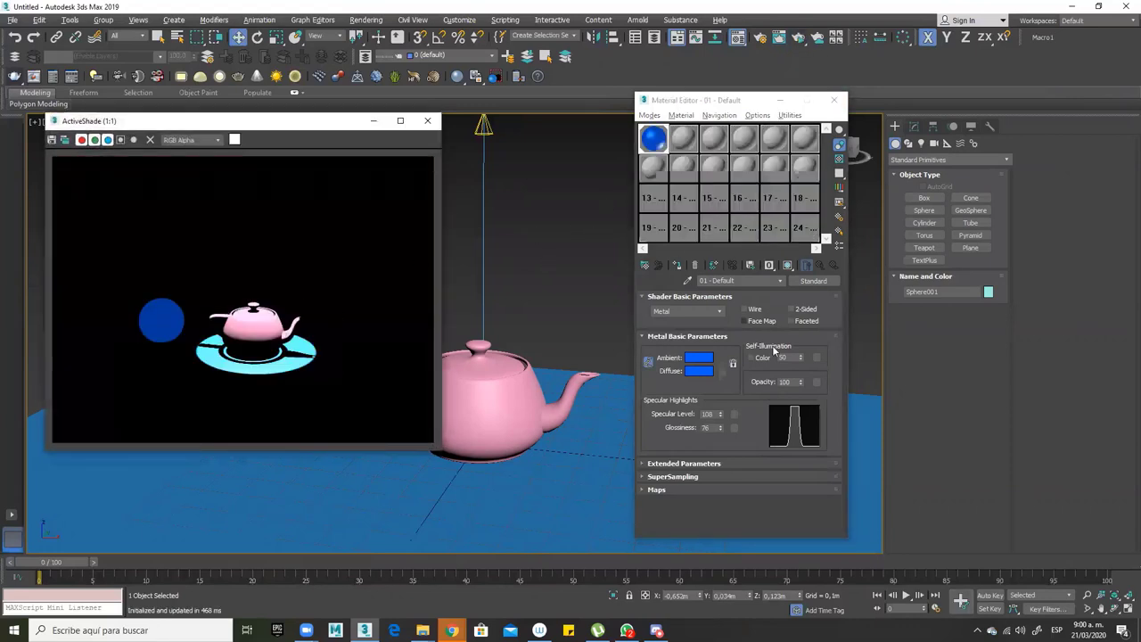
{"action": "left_click_drag", "start_coordinate": [800, 358], "coordinate": [805, 380]}
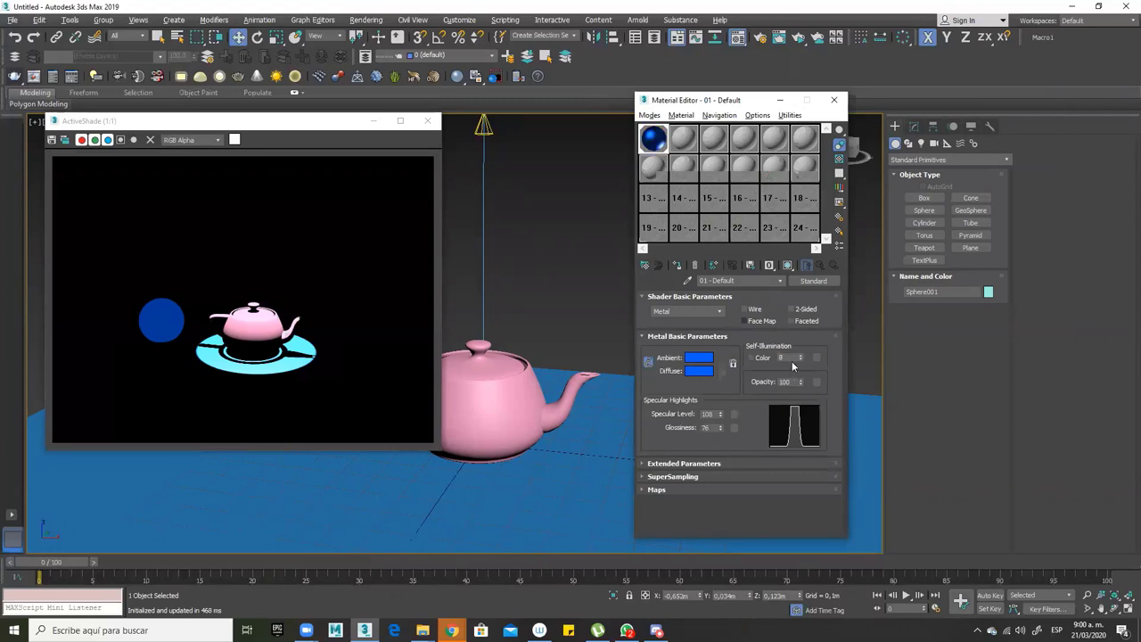
{"action": "left_click", "coordinate": [799, 40]}
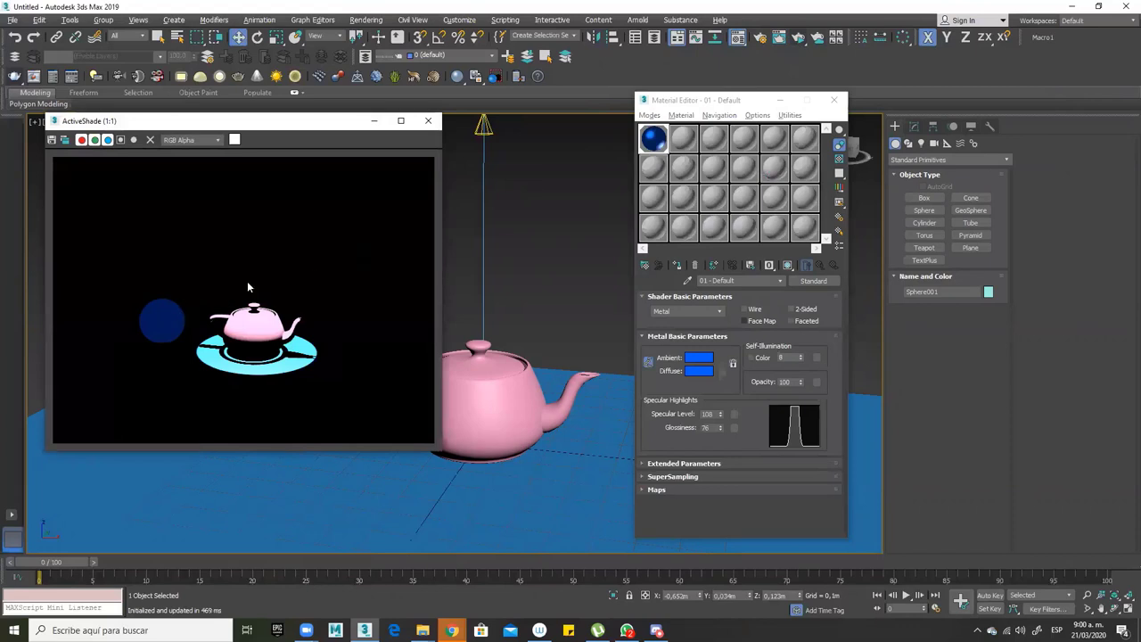
{"action": "left_click", "coordinate": [791, 309]}
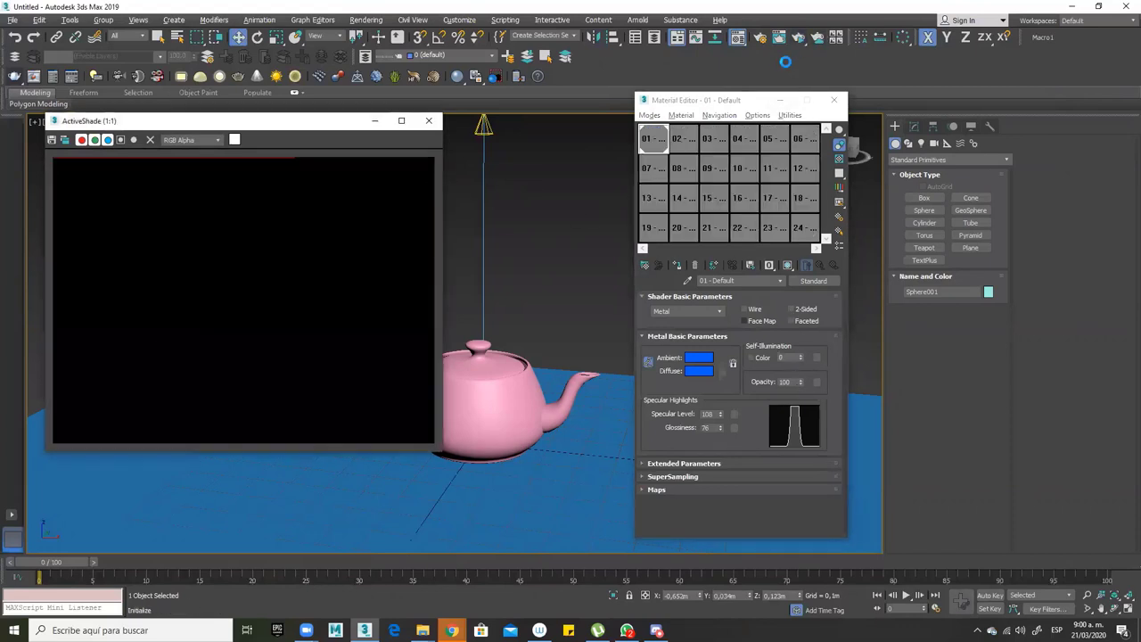
Try a yellow self-illumination colour on the blue material, and turn the self-illumination colour option off again
{"action": "left_click", "coordinate": [751, 359]}
{"action": "left_click", "coordinate": [793, 357]}
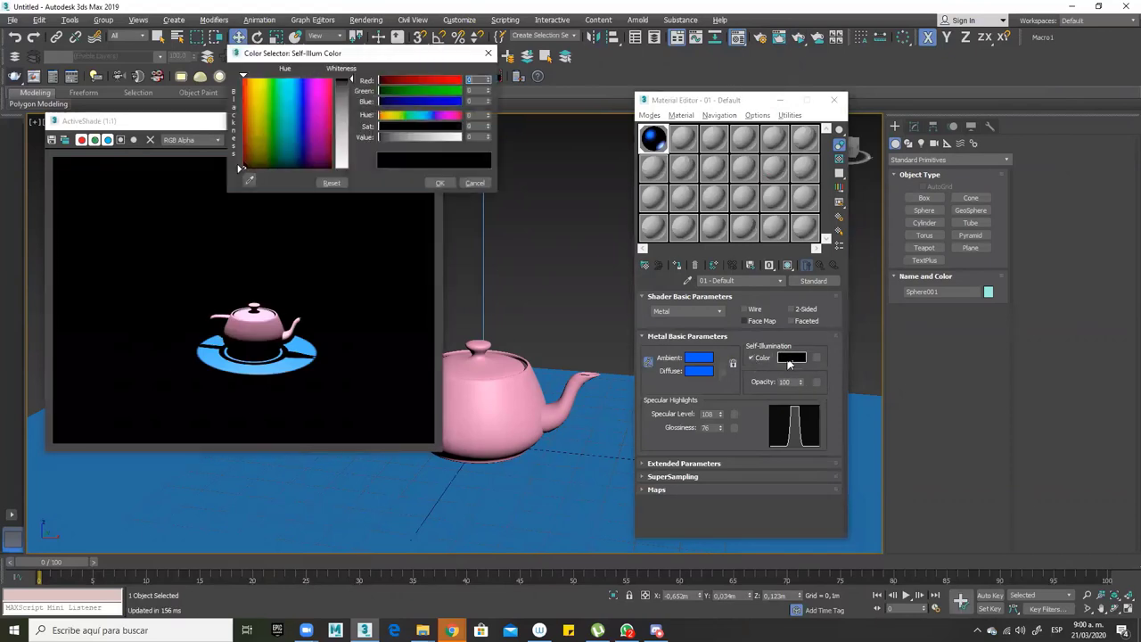
{"action": "left_click", "coordinate": [254, 80]}
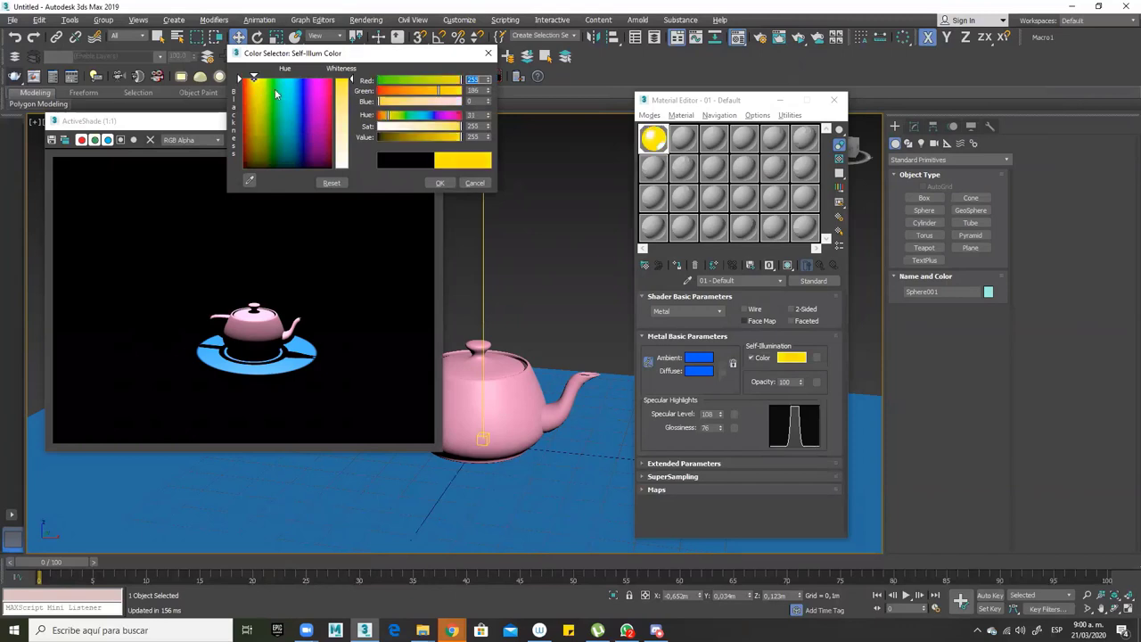
{"action": "left_click", "coordinate": [440, 183]}
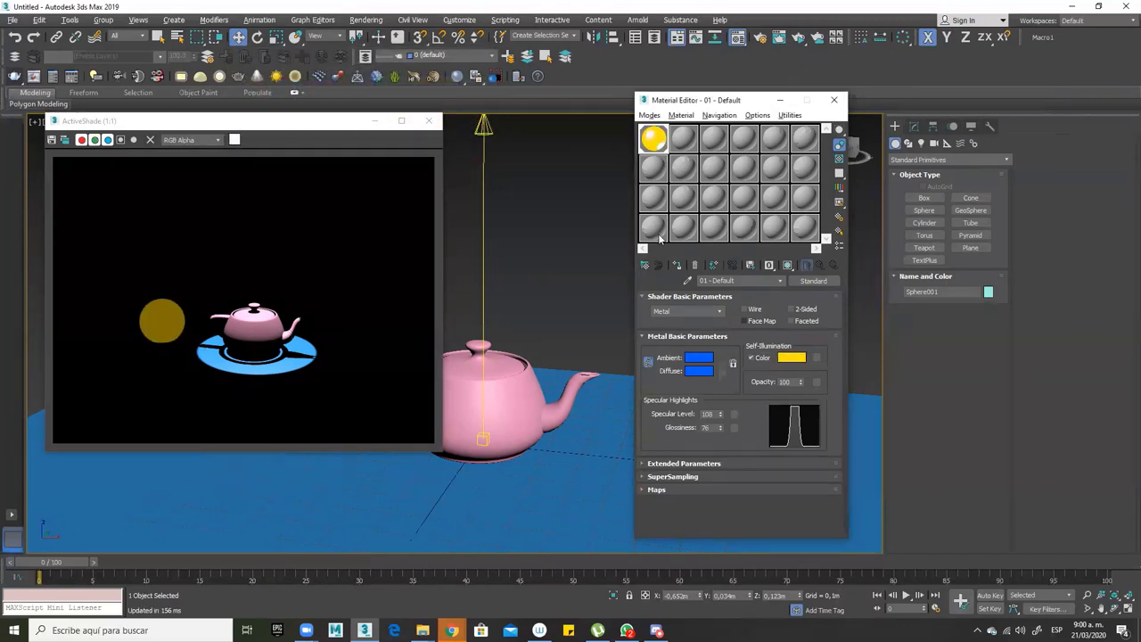
{"action": "left_click", "coordinate": [754, 357]}
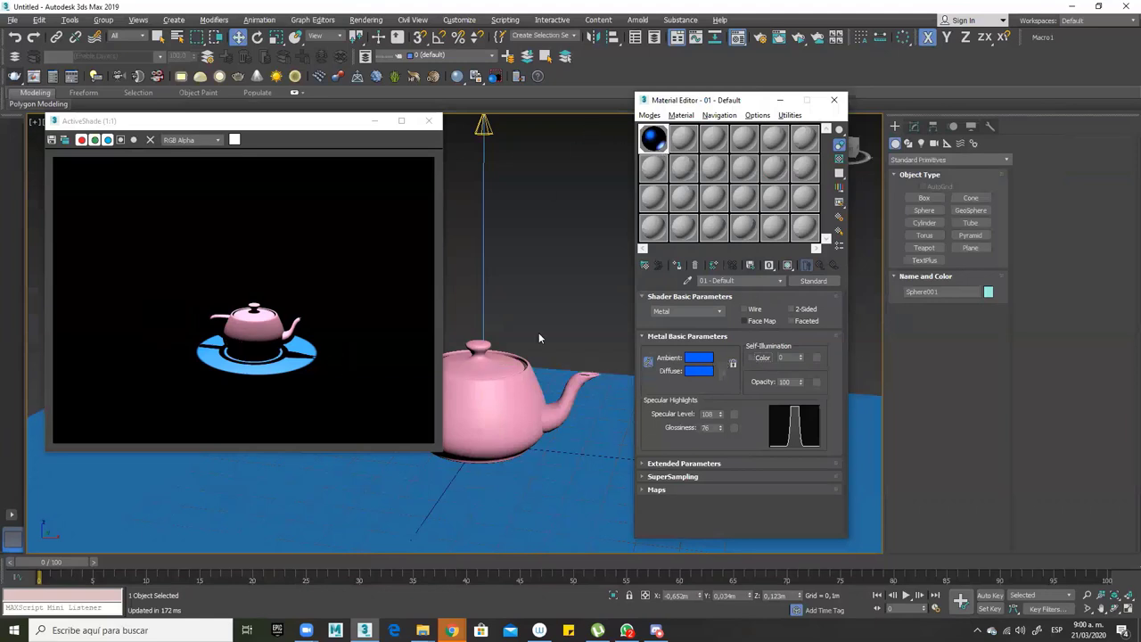
Select the spotlight above the teapot and widen its cone to a hotspot of 64,3 and a falloff of 66,8
{"action": "left_click", "coordinate": [482, 136]}
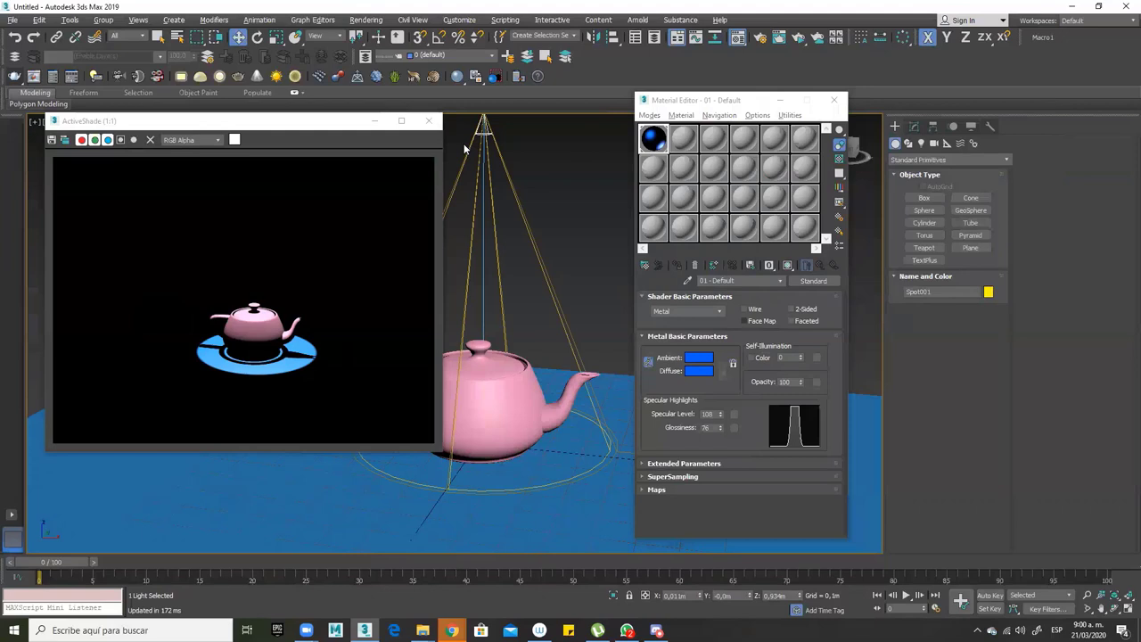
{"action": "left_click", "coordinate": [914, 126]}
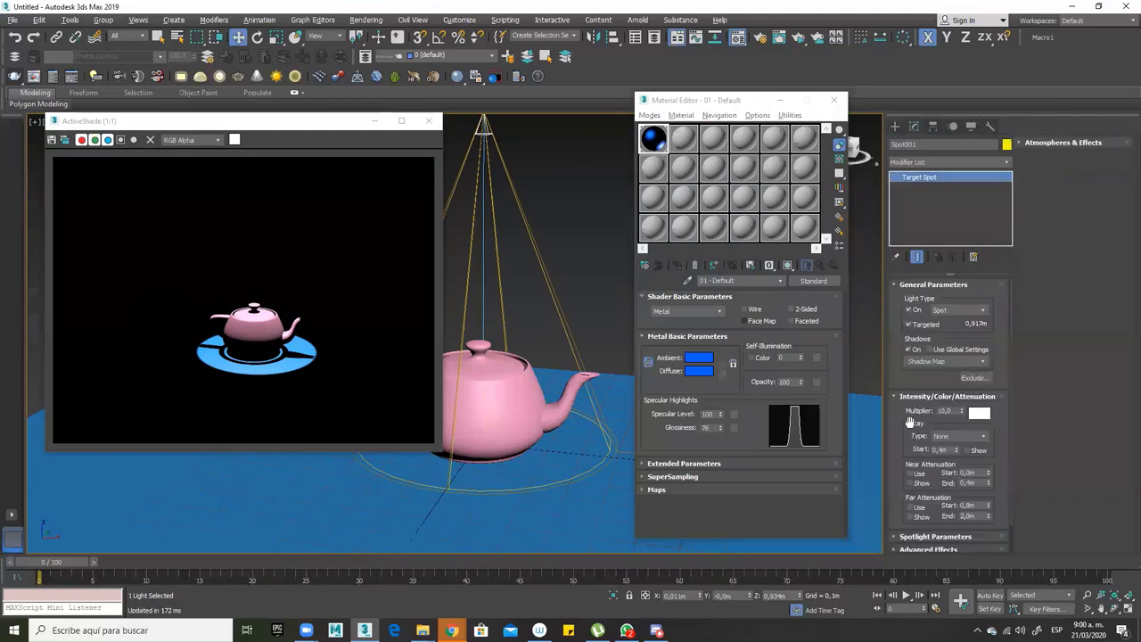
{"action": "scroll", "coordinate": [899, 450], "scroll_direction": "down", "scroll_amount": 1}
{"action": "scroll", "coordinate": [899, 444], "scroll_direction": "down", "scroll_amount": 1}
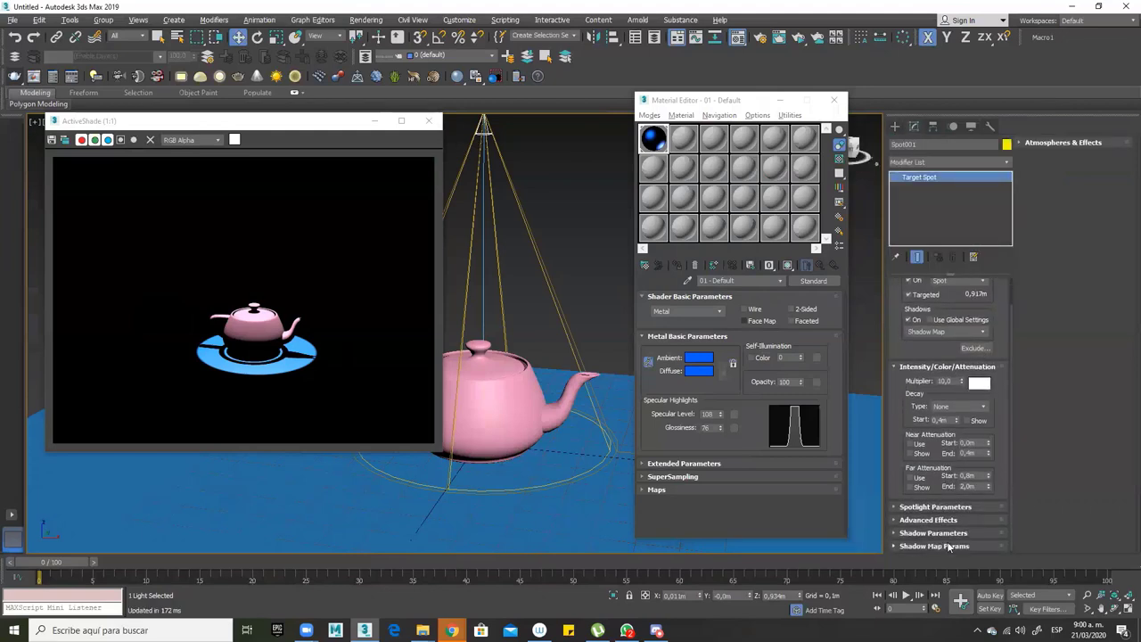
{"action": "left_click", "coordinate": [897, 508]}
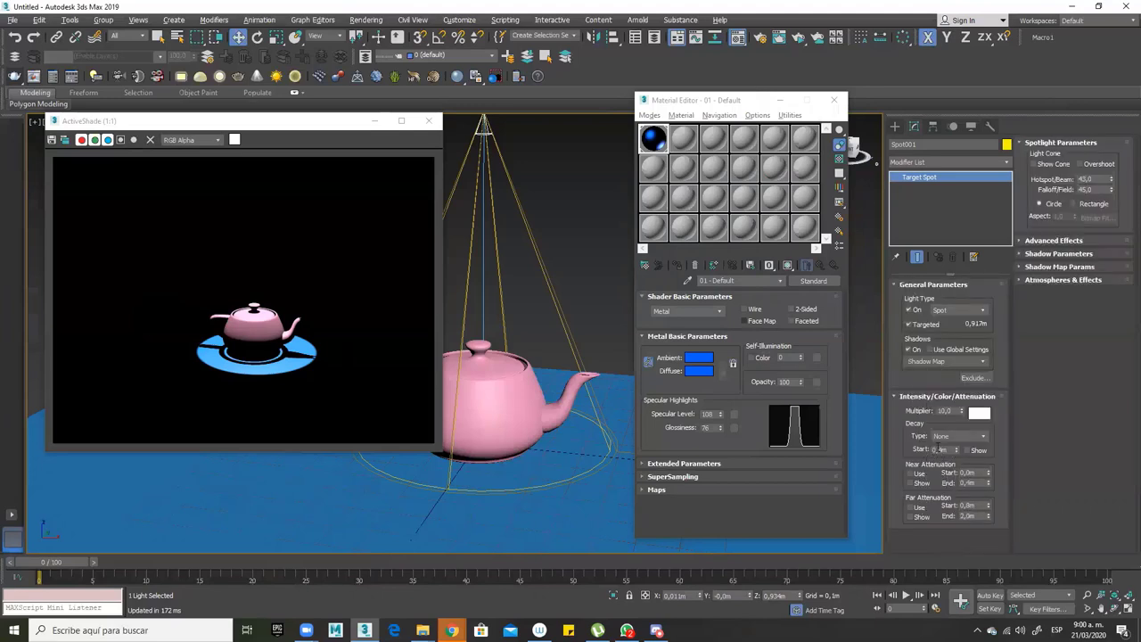
{"action": "left_click", "coordinate": [1088, 179]}
{"action": "left_click_drag", "start_coordinate": [1113, 181], "coordinate": [1115, 136]}
{"action": "left_click_drag", "start_coordinate": [1120, 96], "coordinate": [1120, 62]}
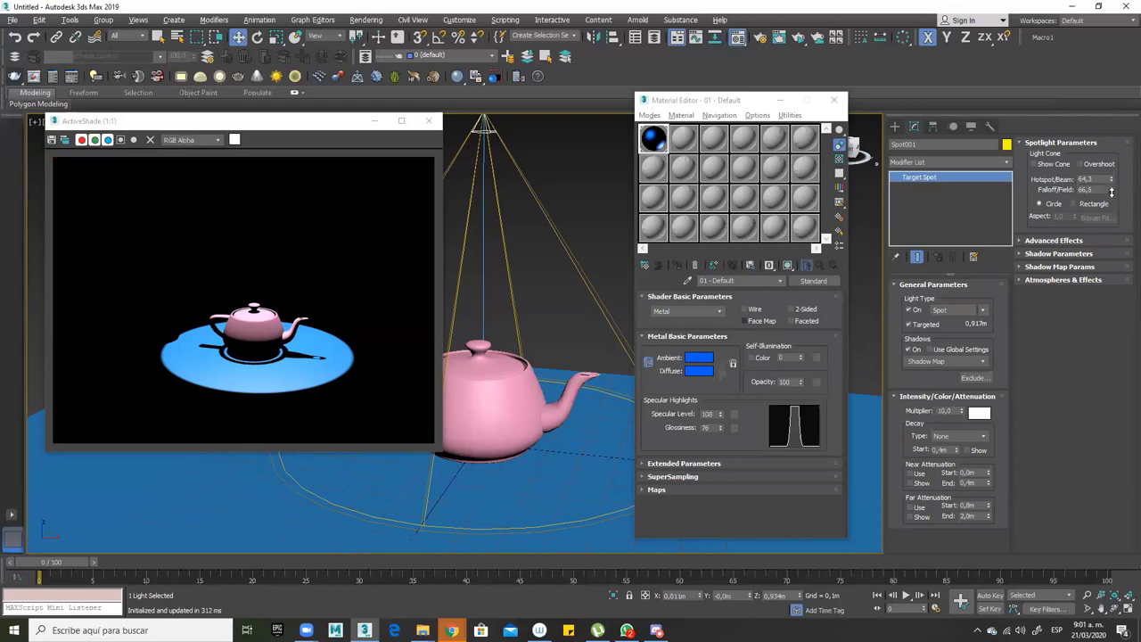
Set the spotlight's hotspot to 35,3 and falloff to 86,9, and move the ActiveShade window clear of the sphere and light parameters
{"action": "left_click_drag", "start_coordinate": [1112, 192], "coordinate": [1059, 288]}
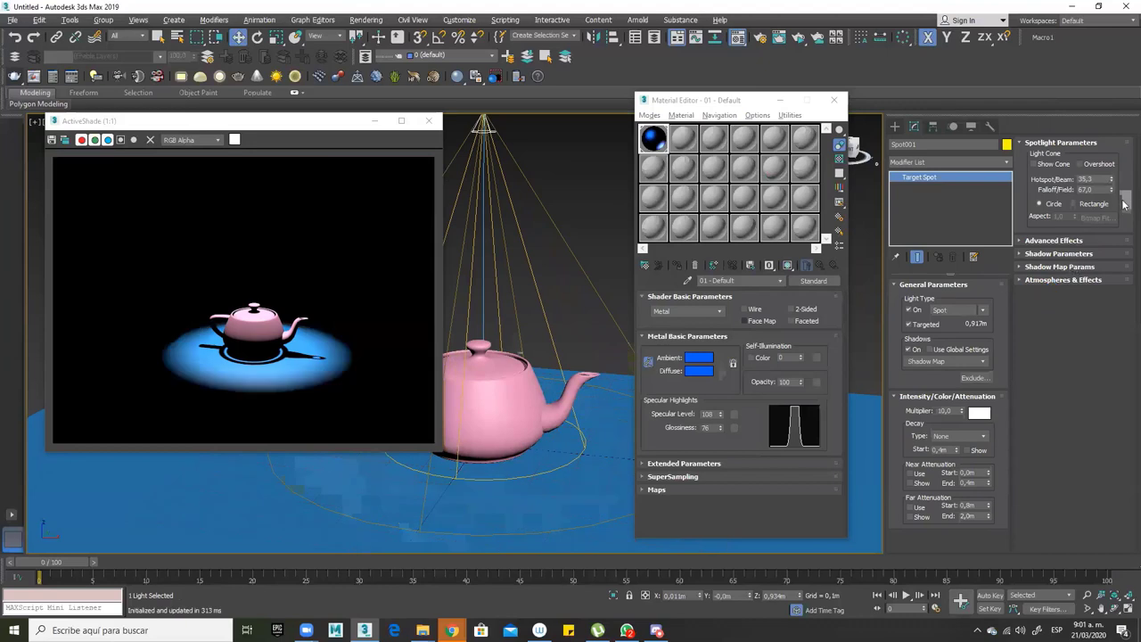
{"action": "left_click_drag", "start_coordinate": [1111, 190], "coordinate": [1120, 67]}
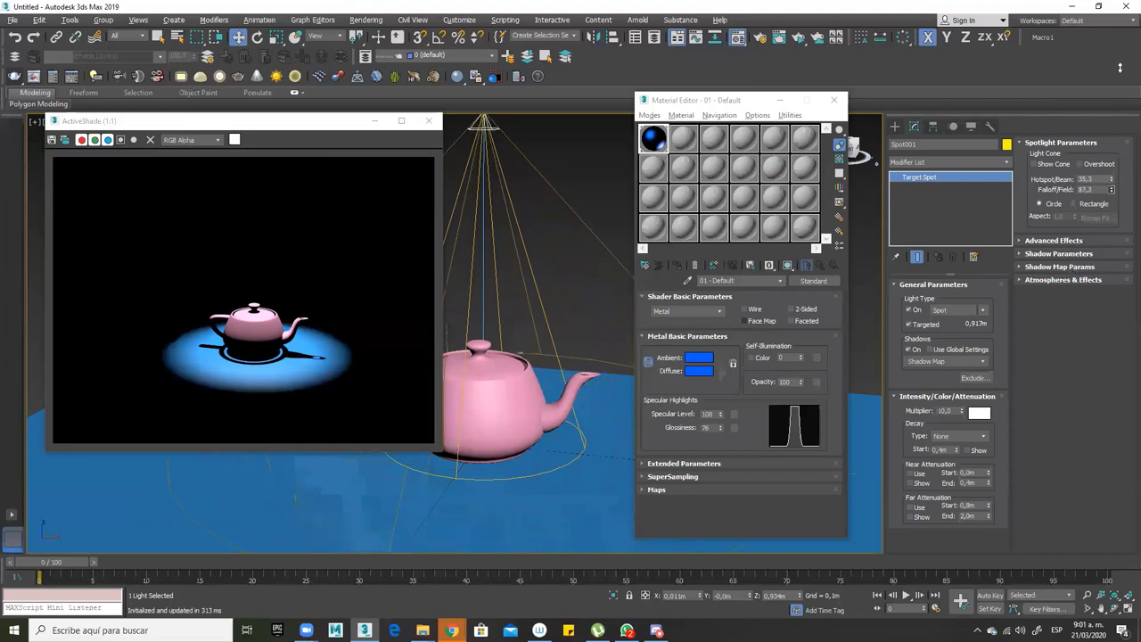
{"action": "left_click", "coordinate": [200, 124]}
{"action": "left_click_drag", "start_coordinate": [199, 124], "coordinate": [793, 84]}
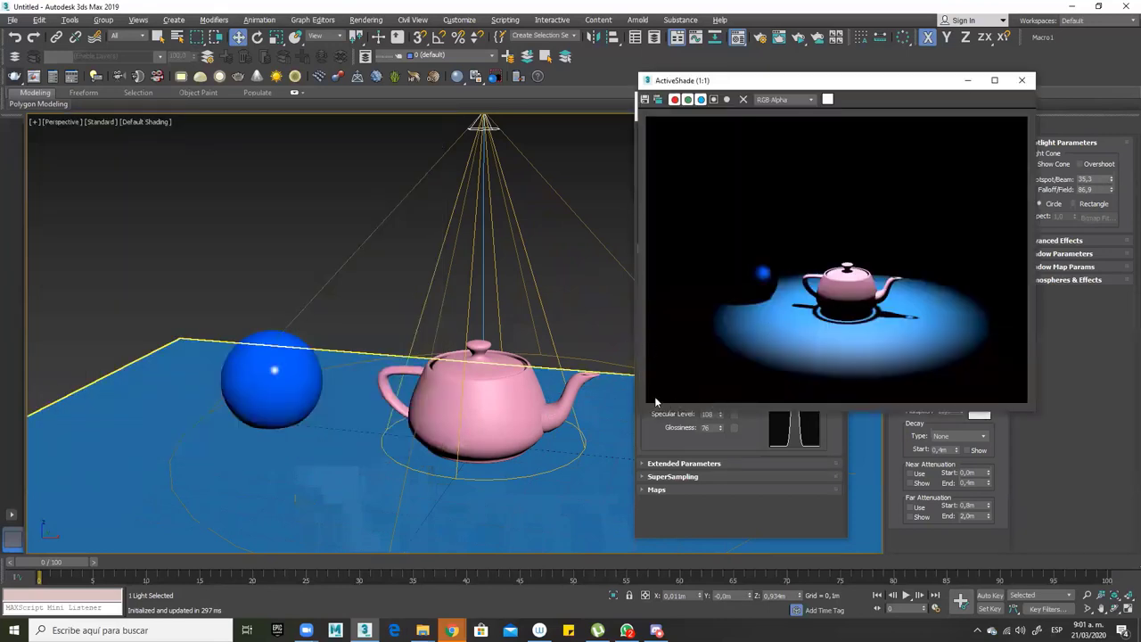
{"action": "left_click", "coordinate": [486, 122]}
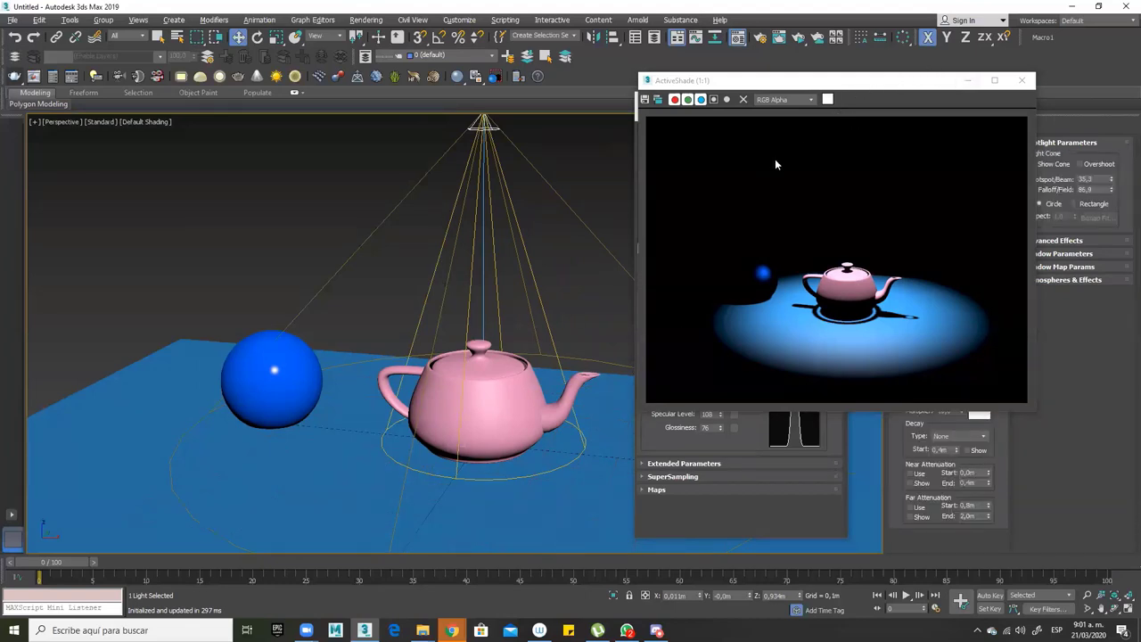
{"action": "left_click", "coordinate": [851, 86]}
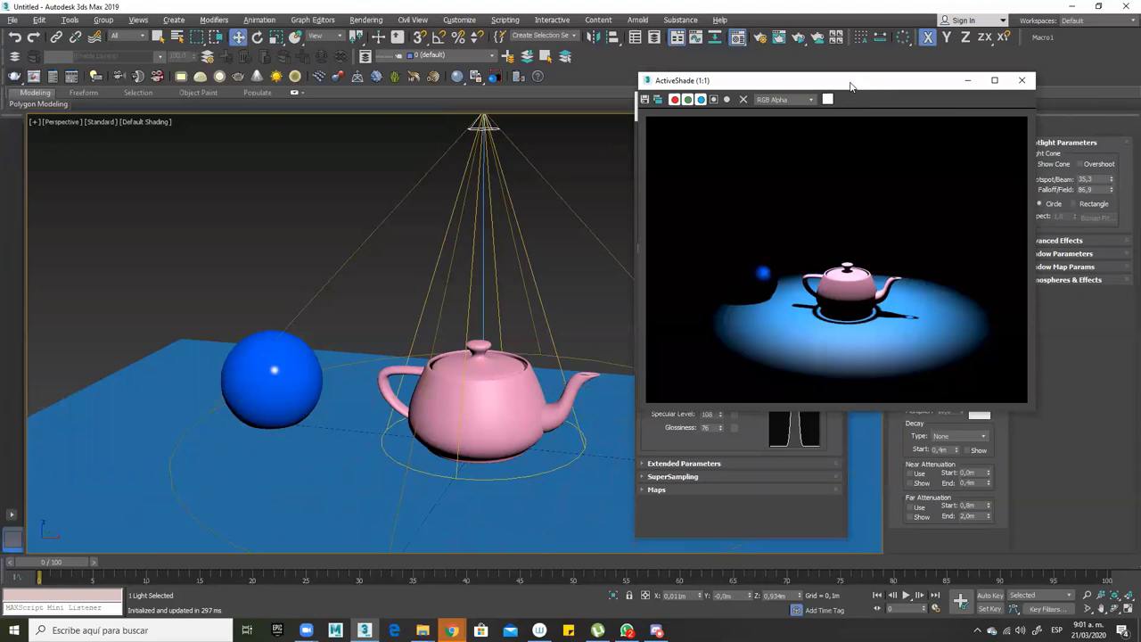
{"action": "left_click_drag", "start_coordinate": [851, 87], "coordinate": [649, 66]}
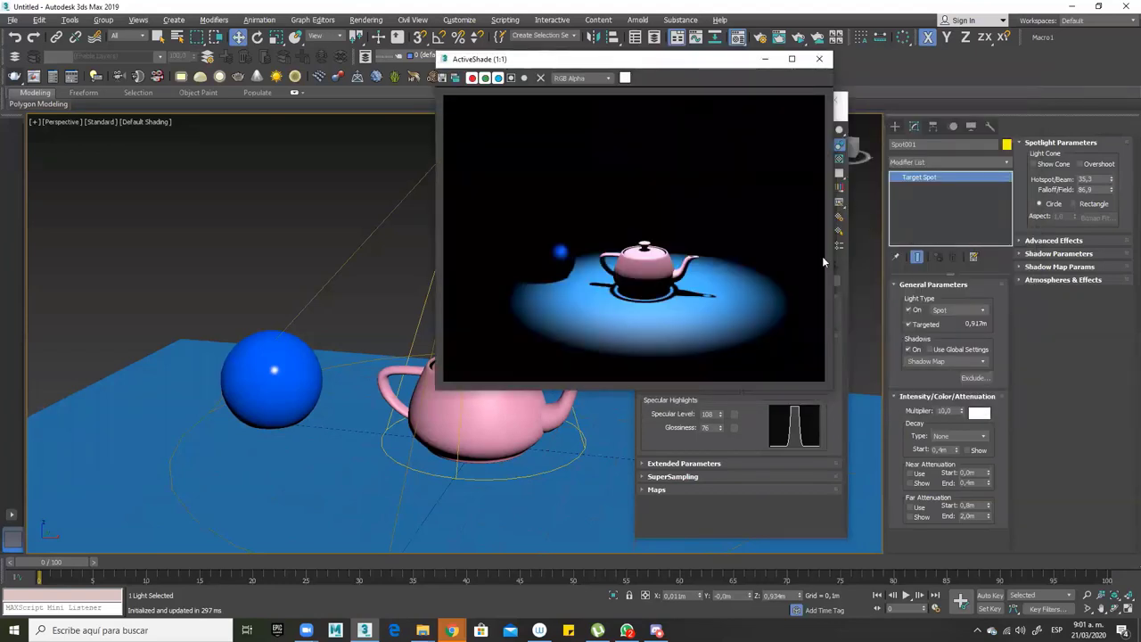
Add a new Volume Light effect to the spotlight, refresh the ActiveShade render and move its window clear of the teapot's light settings
{"action": "left_click", "coordinate": [1023, 241]}
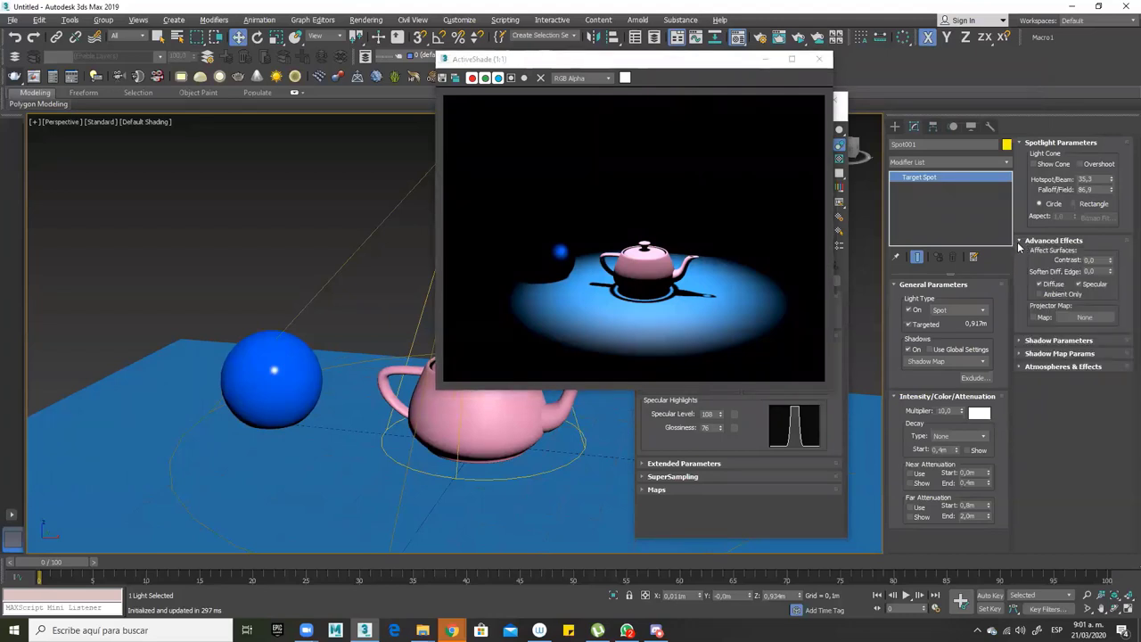
{"action": "left_click", "coordinate": [1023, 242]}
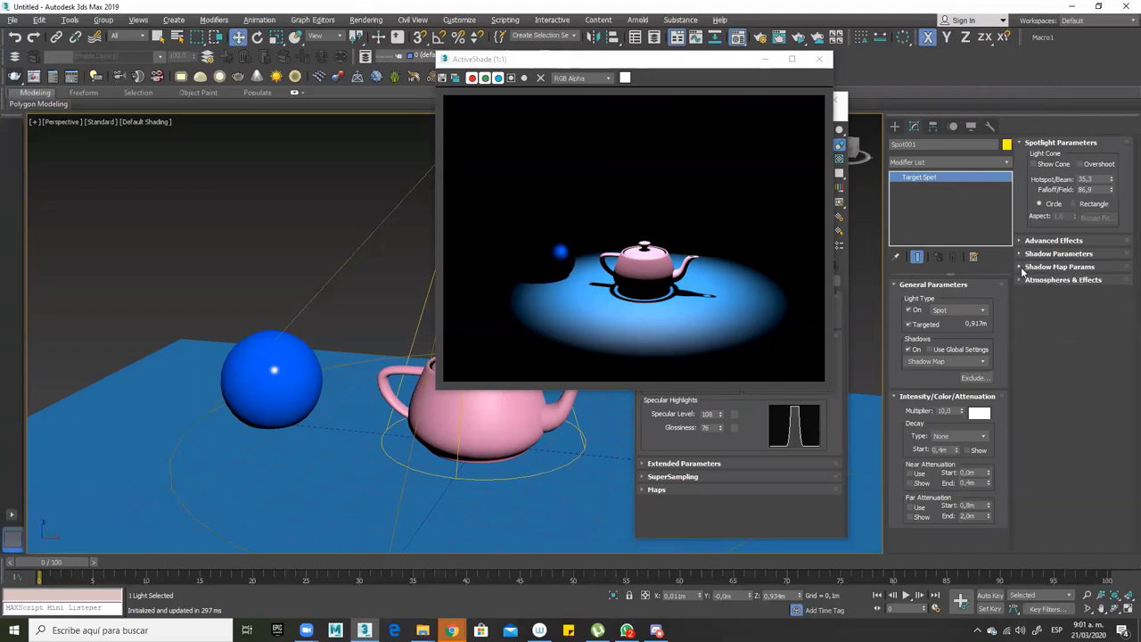
{"action": "left_click", "coordinate": [1032, 282]}
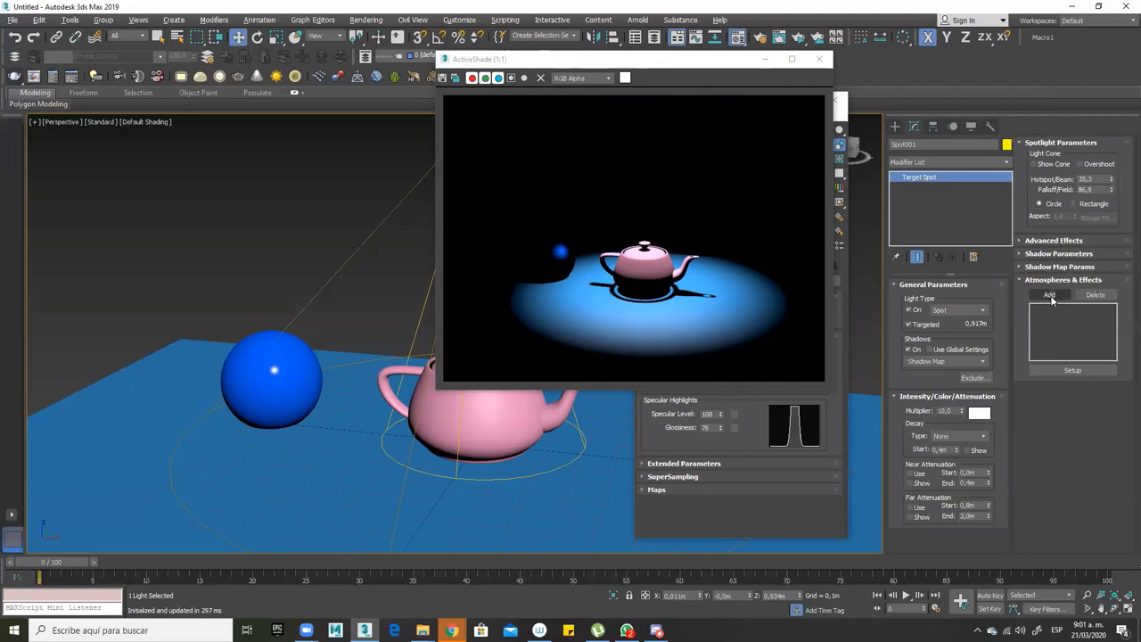
{"action": "left_click", "coordinate": [1050, 295]}
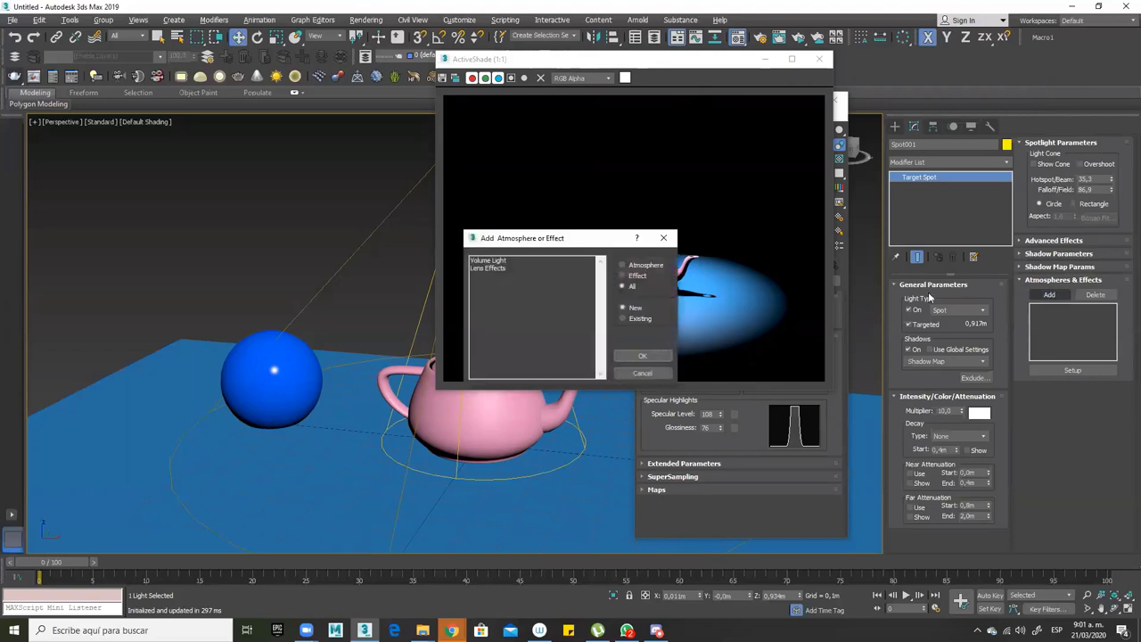
{"action": "left_click", "coordinate": [487, 261]}
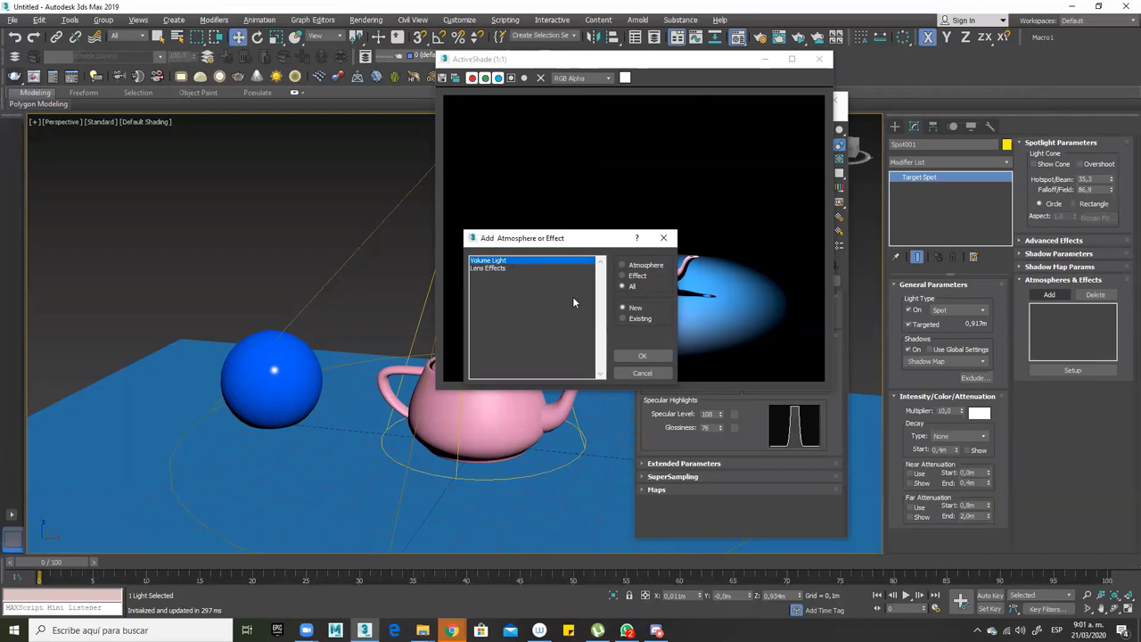
{"action": "left_click", "coordinate": [640, 356]}
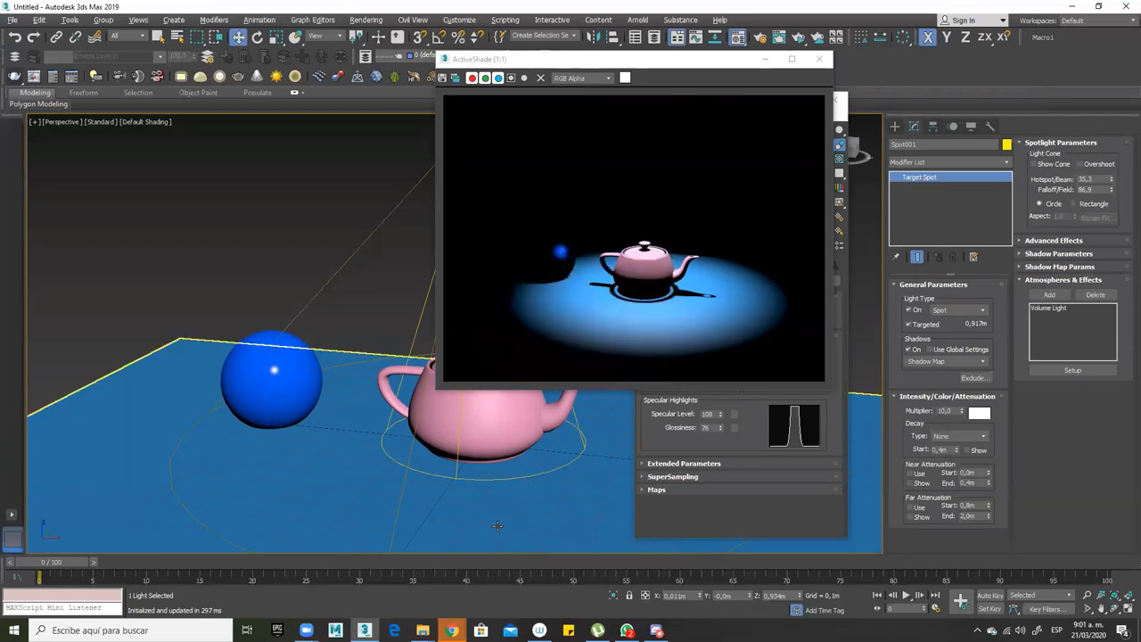
{"action": "left_click", "coordinate": [799, 40]}
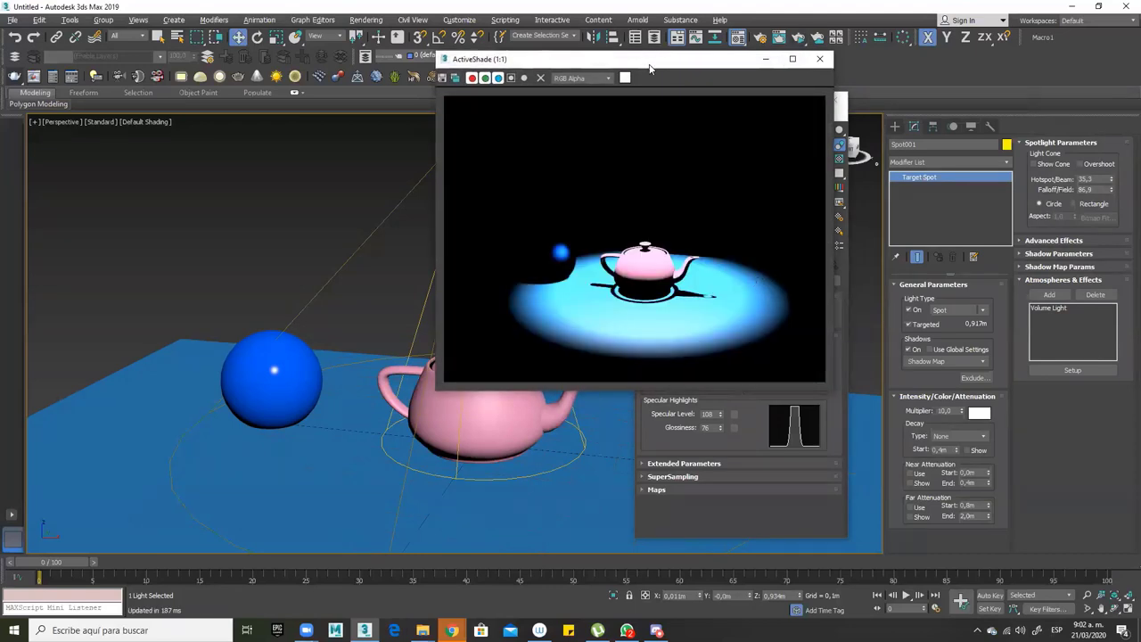
{"action": "left_click_drag", "start_coordinate": [650, 69], "coordinate": [468, 124]}
Open the setup of the spotlight's Volume Light effect, set its density to 7, and refresh the ActiveShade render
{"action": "left_click", "coordinate": [1058, 308]}
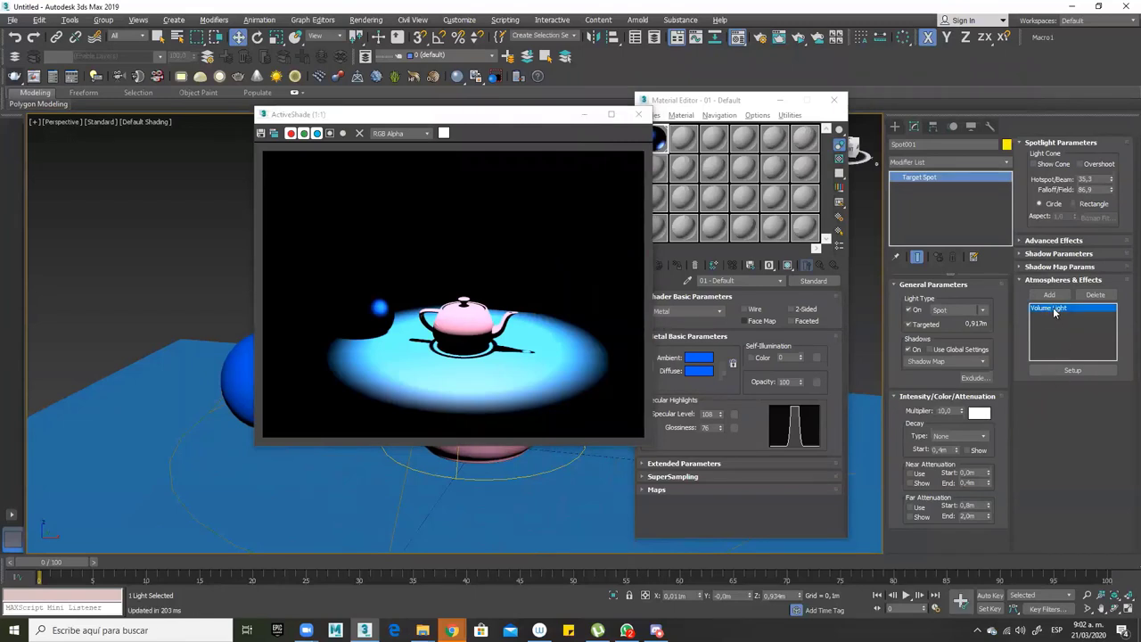
{"action": "left_click", "coordinate": [1071, 370]}
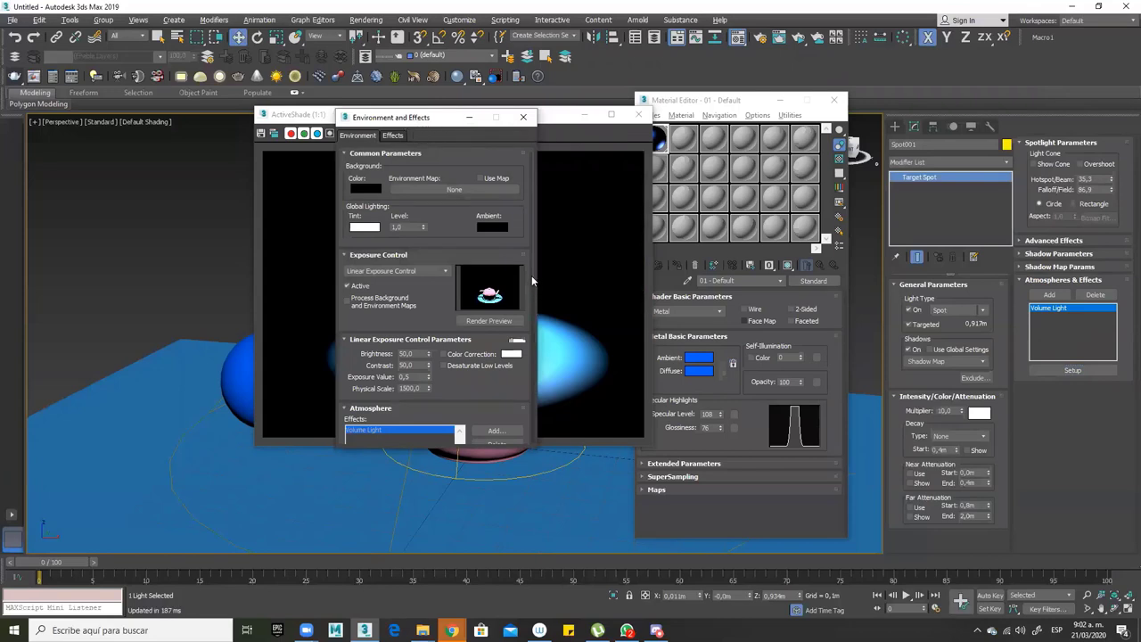
{"action": "left_click_drag", "start_coordinate": [531, 276], "coordinate": [535, 241]}
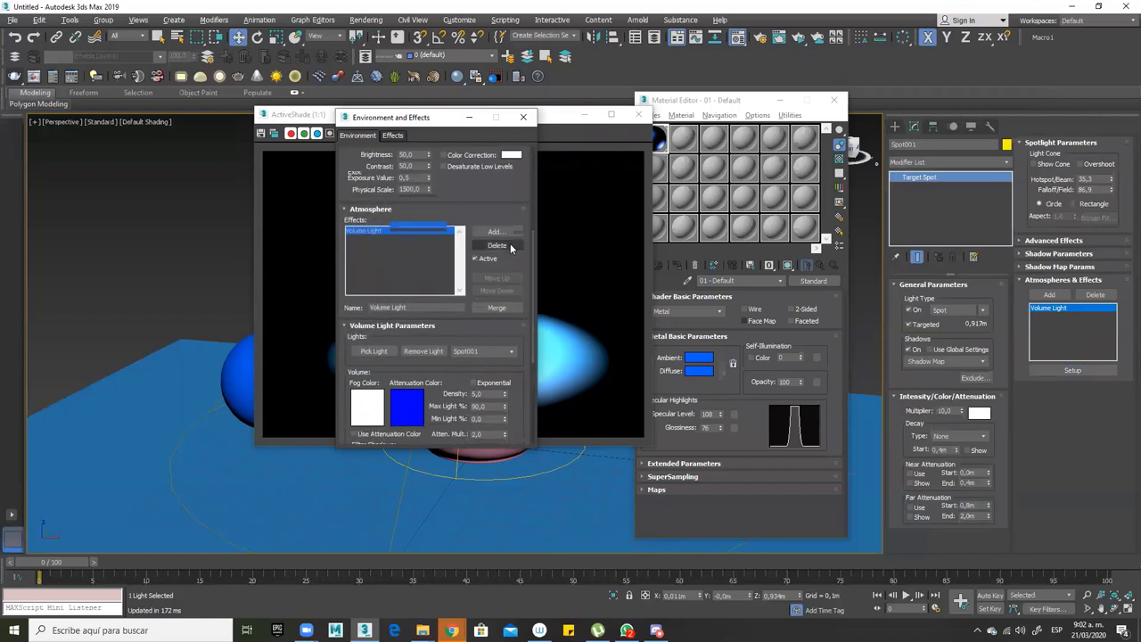
{"action": "left_click", "coordinate": [353, 234]}
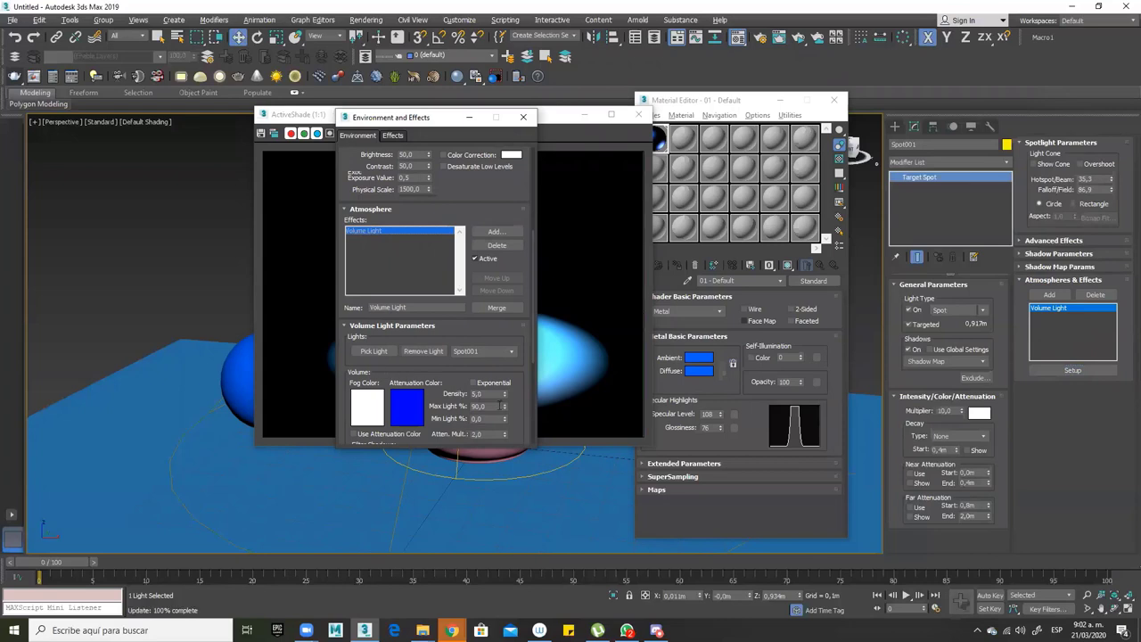
{"action": "left_click_drag", "start_coordinate": [493, 395], "coordinate": [446, 394]}
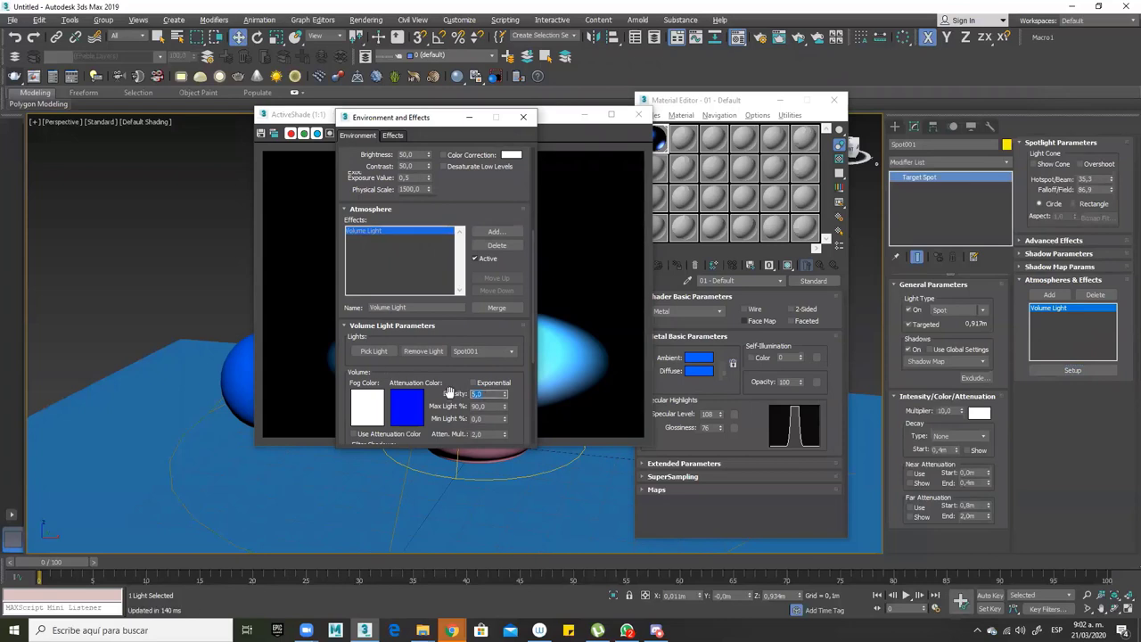
{"action": "type", "text": "7"}
{"action": "key", "text": "Return"}
{"action": "left_click_drag", "start_coordinate": [750, 176], "coordinate": [735, 158]}
{"action": "left_click", "coordinate": [799, 37]}
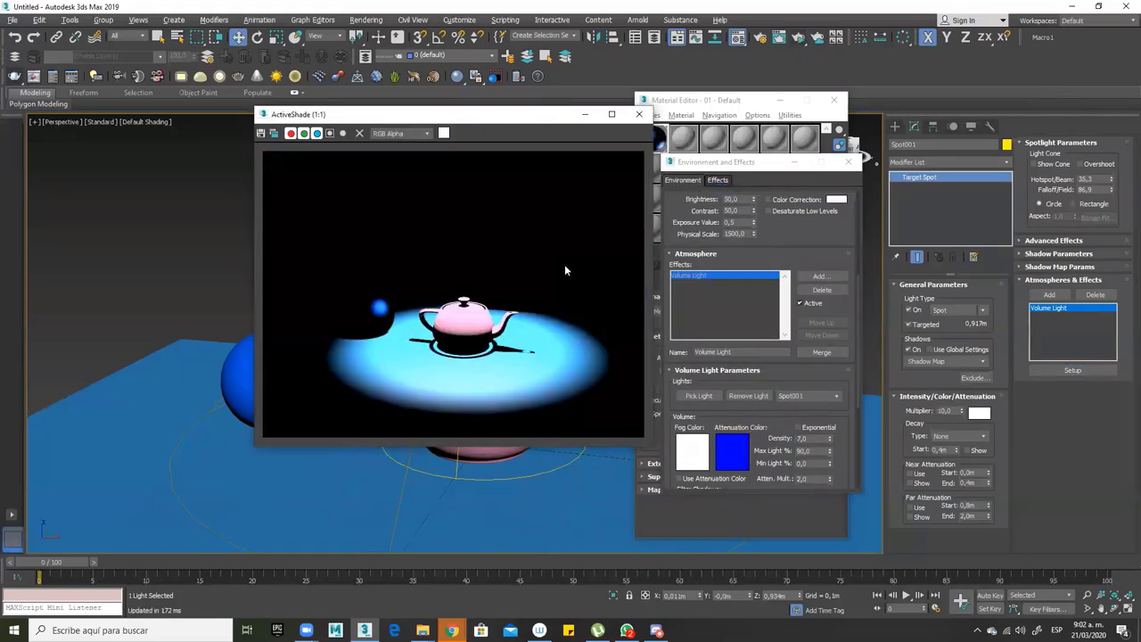
{"action": "left_click", "coordinate": [810, 381]}
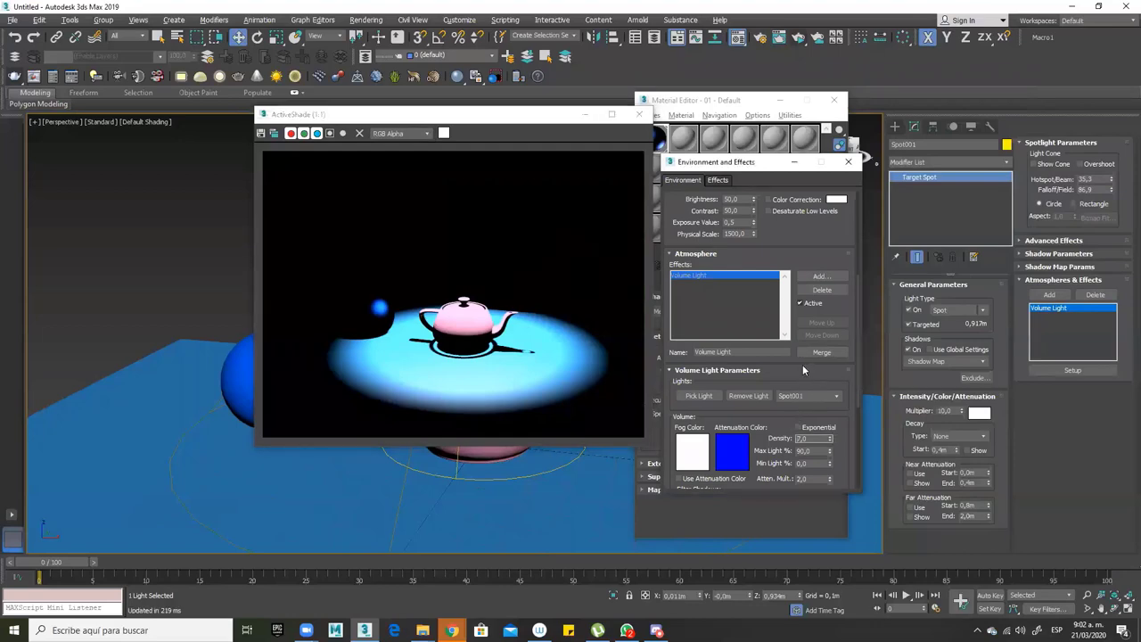
{"action": "left_click", "coordinate": [816, 354]}
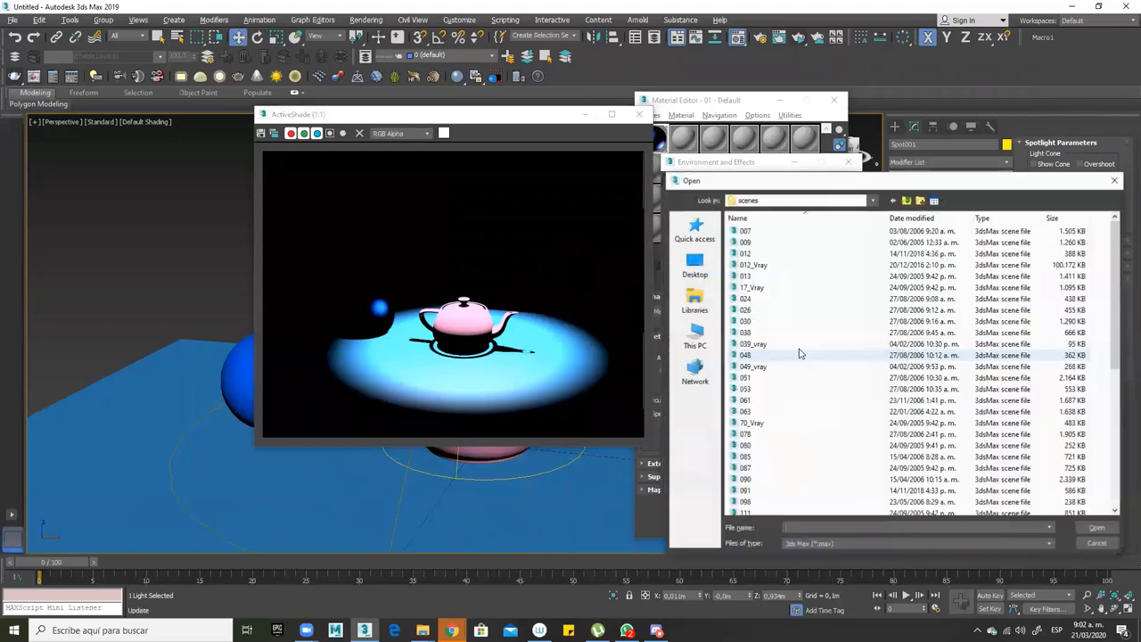
{"action": "left_click", "coordinate": [1115, 180]}
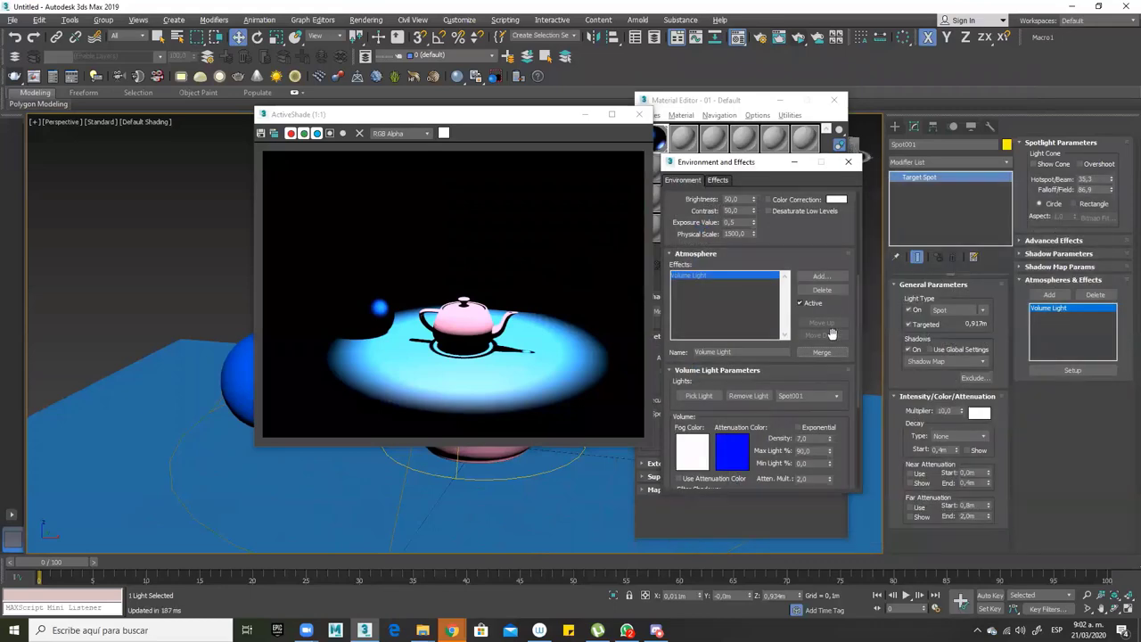
Set the Volume Light's attenuation multiplier to 3 and turn on its noise with the Fractal type
{"action": "scroll", "coordinate": [760, 280], "scroll_direction": "down", "scroll_amount": 3}
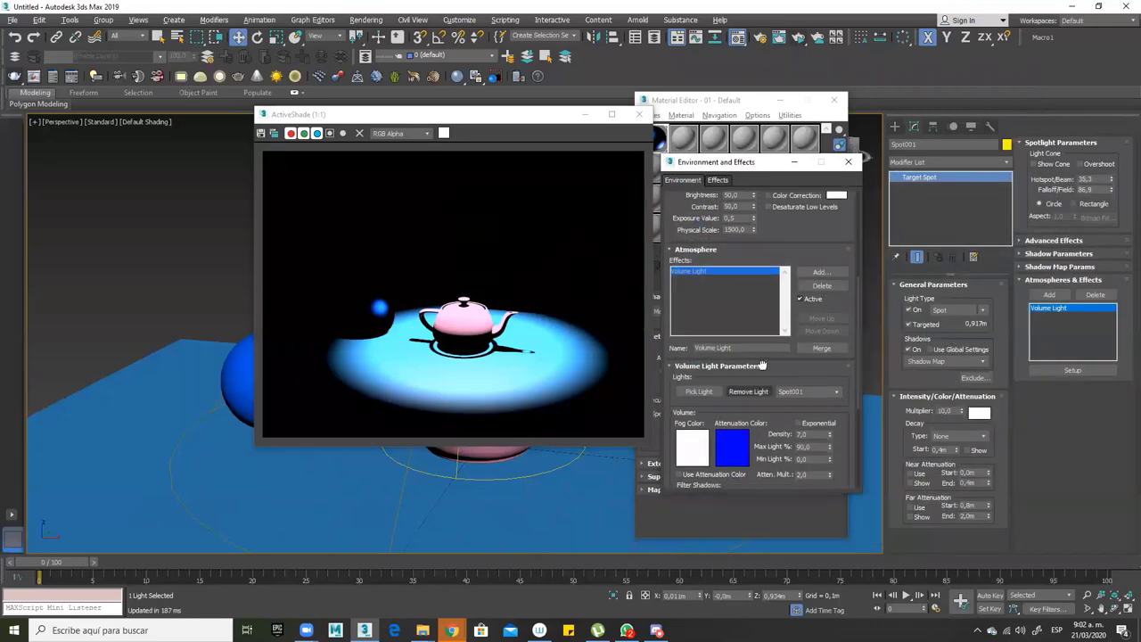
{"action": "scroll", "coordinate": [761, 279], "scroll_direction": "down", "scroll_amount": 3}
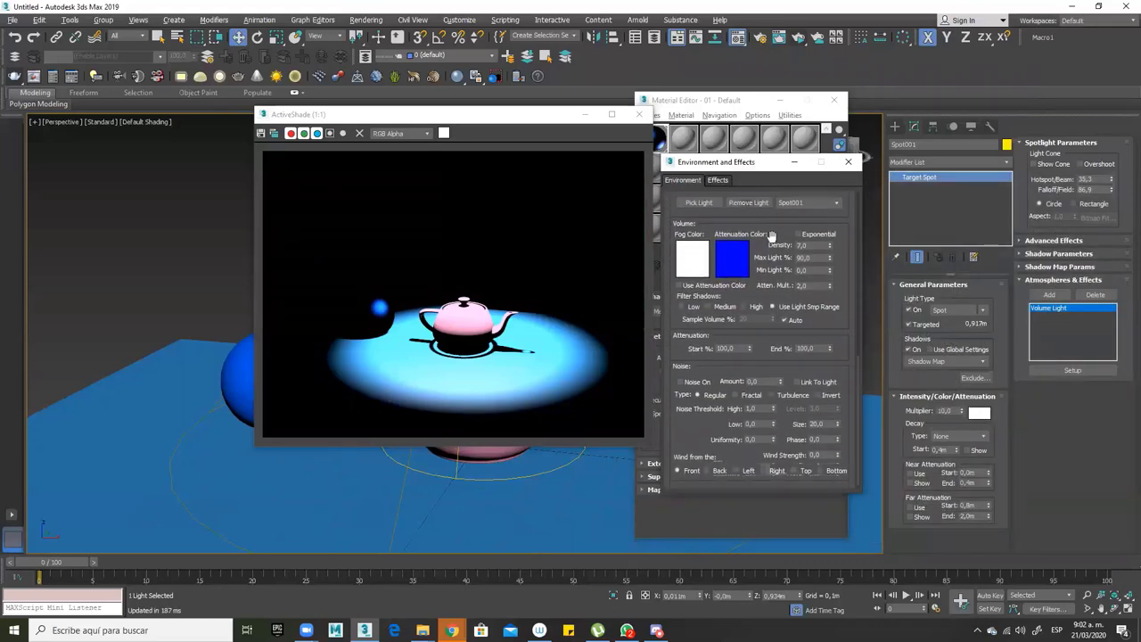
{"action": "double_click", "coordinate": [806, 285]}
{"action": "key", "text": "Return"}
{"action": "left_click", "coordinate": [682, 307]}
{"action": "left_click", "coordinate": [680, 383]}
{"action": "left_click", "coordinate": [735, 396]}
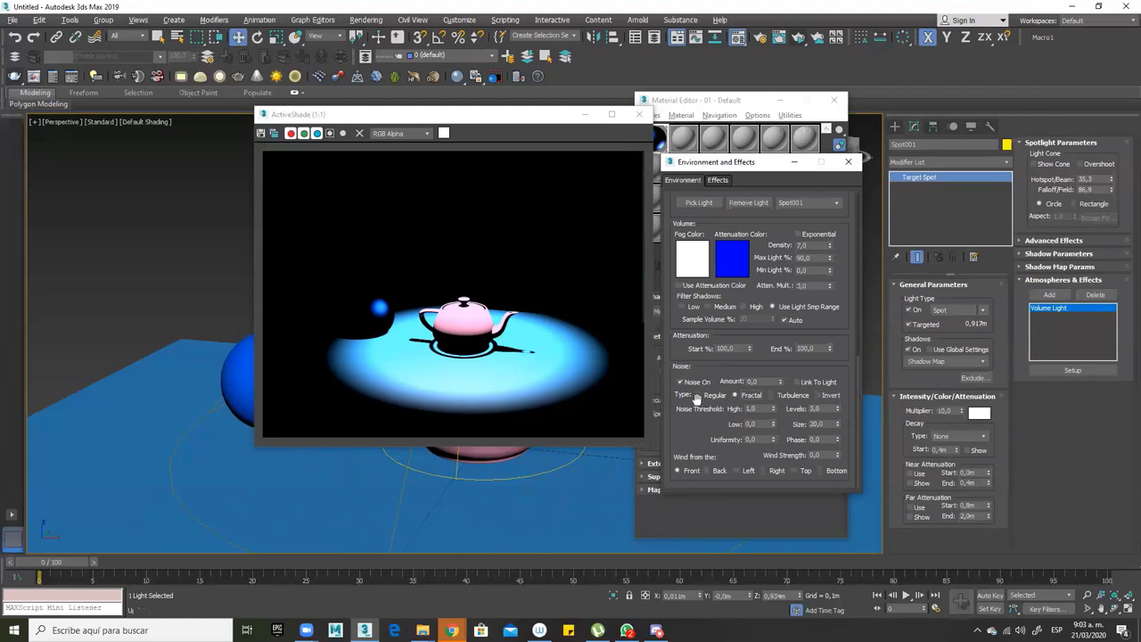
{"action": "left_click", "coordinate": [700, 396]}
{"action": "left_click", "coordinate": [751, 396]}
{"action": "left_click", "coordinate": [746, 396]}
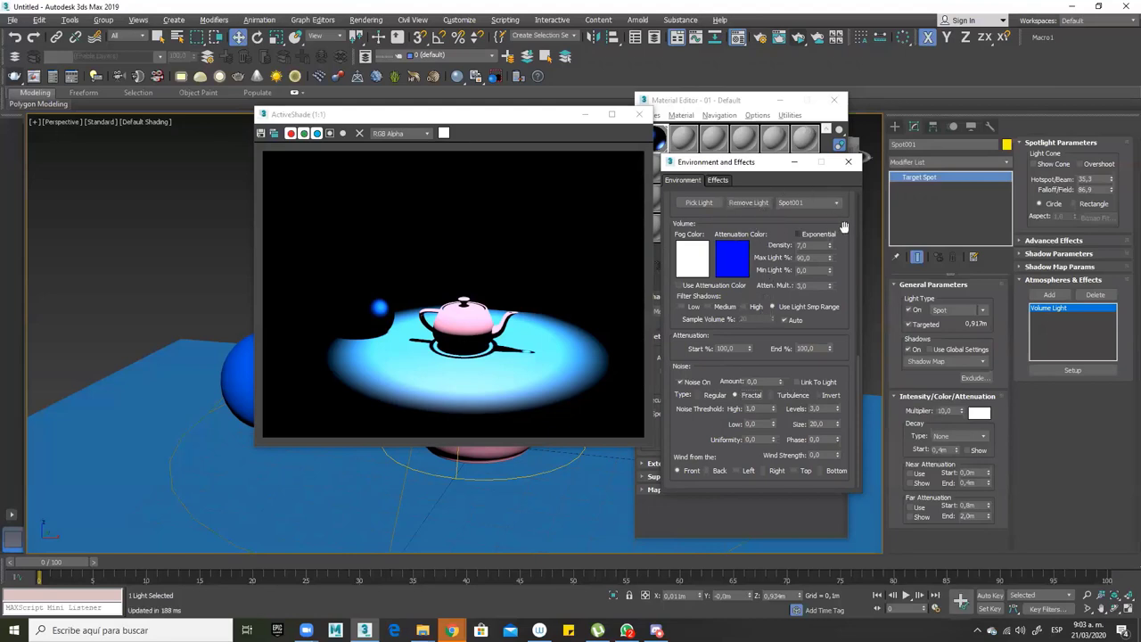
Render the exposure control preview and refresh the ActiveShade render to check the volume light
{"action": "left_click_drag", "start_coordinate": [858, 366], "coordinate": [861, 214]}
{"action": "left_click", "coordinate": [819, 313]}
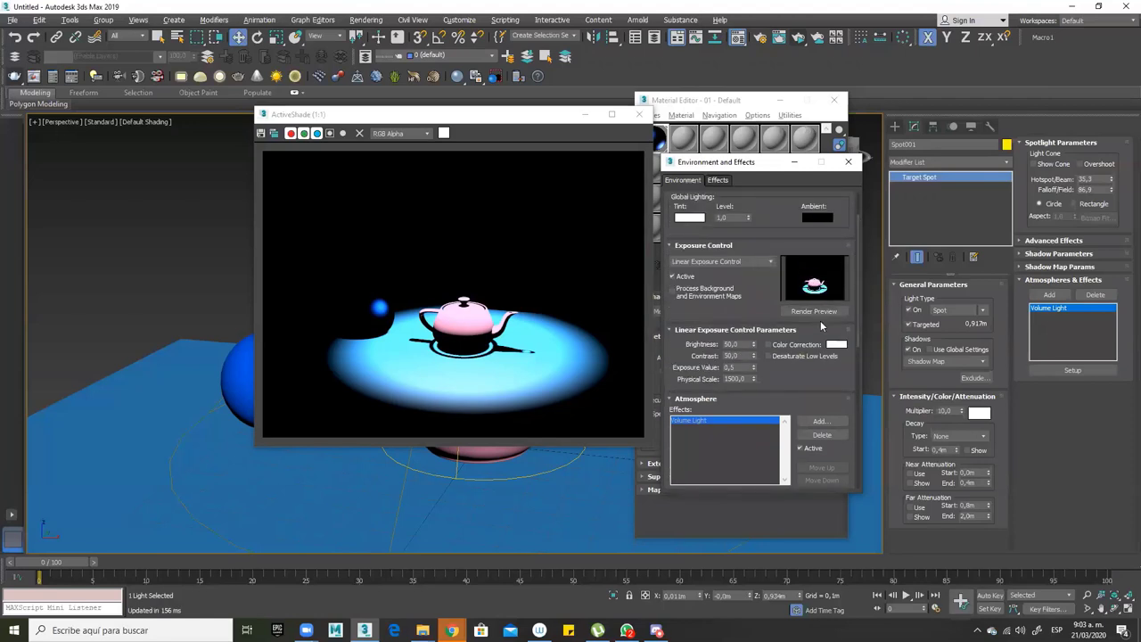
{"action": "left_click", "coordinate": [820, 317]}
{"action": "left_click", "coordinate": [797, 46]}
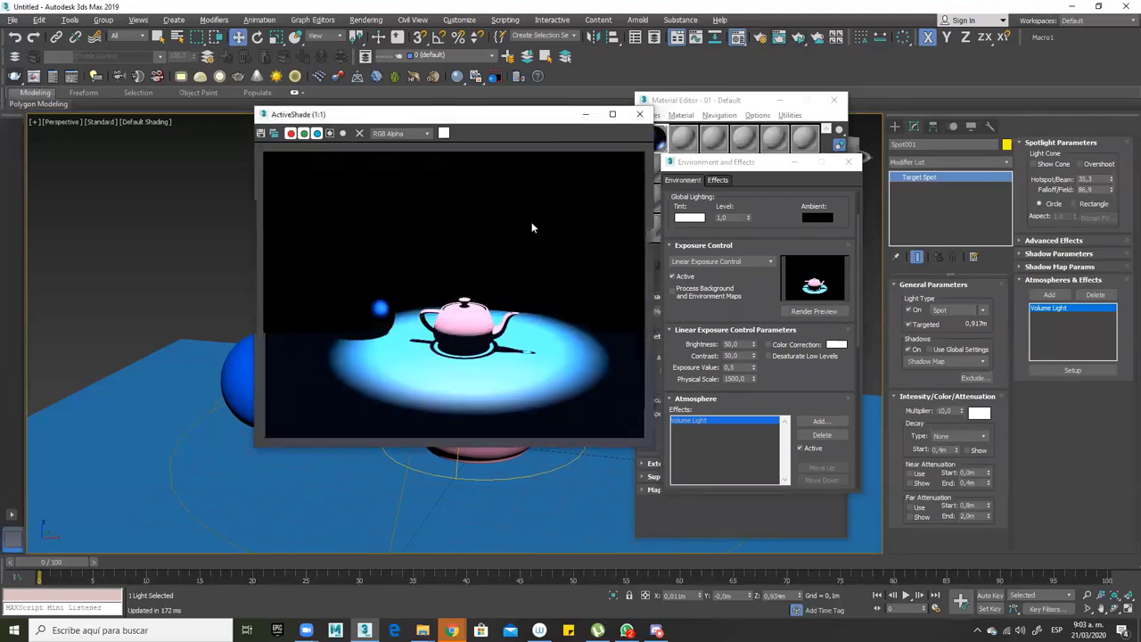
{"action": "left_click", "coordinate": [719, 180]}
{"action": "left_click", "coordinate": [819, 220]}
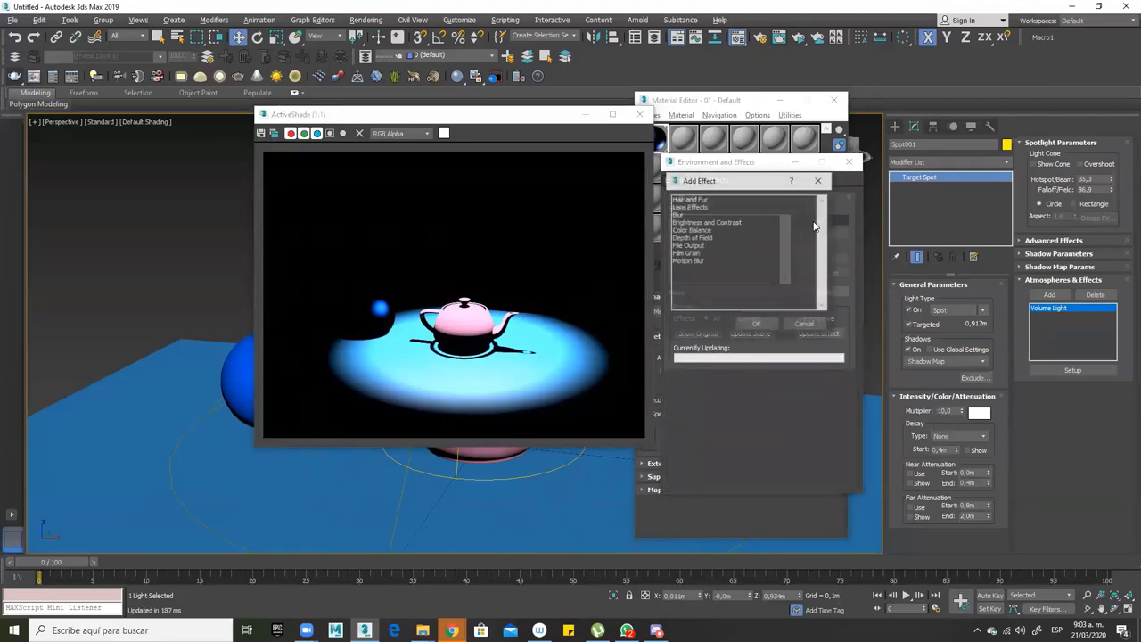
{"action": "left_click", "coordinate": [805, 324]}
{"action": "left_click", "coordinate": [687, 180]}
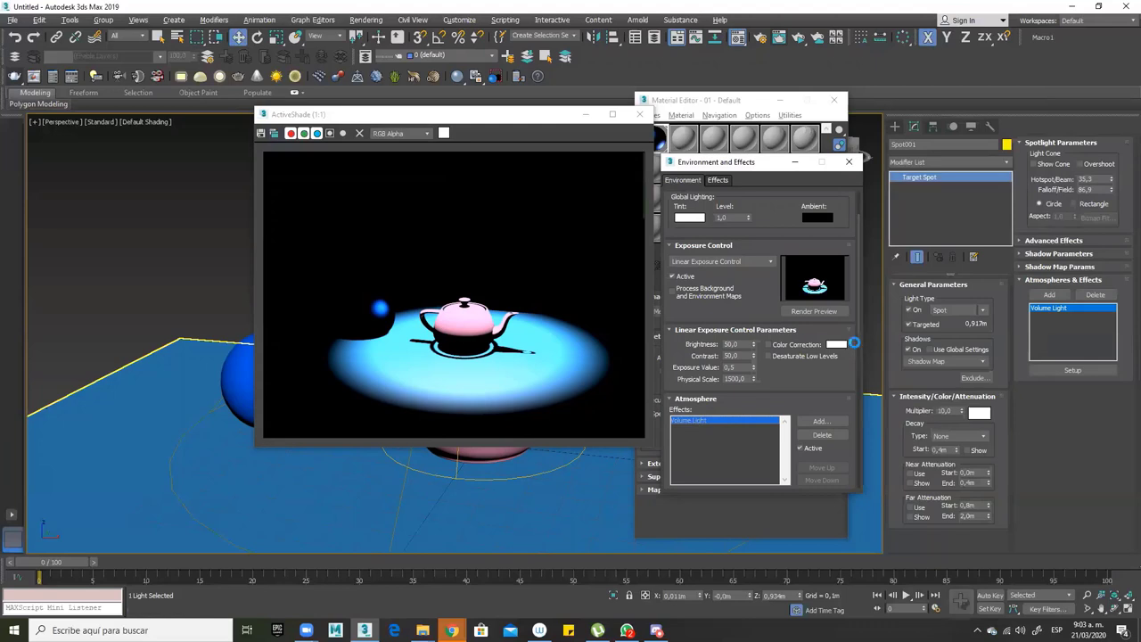
Set the Volume Light's density to 20 and minimum light to 10 %, and refresh the ActiveShade render
{"action": "scroll", "coordinate": [861, 382], "scroll_direction": "down", "scroll_amount": 3}
{"action": "scroll", "coordinate": [861, 393], "scroll_direction": "down", "scroll_amount": 4}
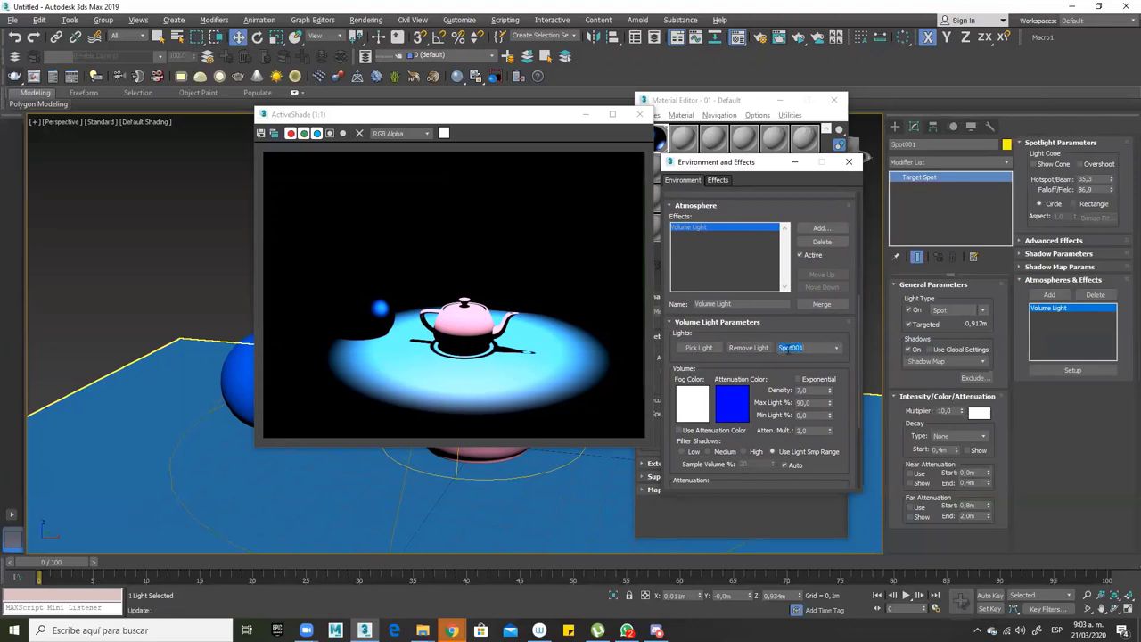
{"action": "left_click", "coordinate": [814, 390]}
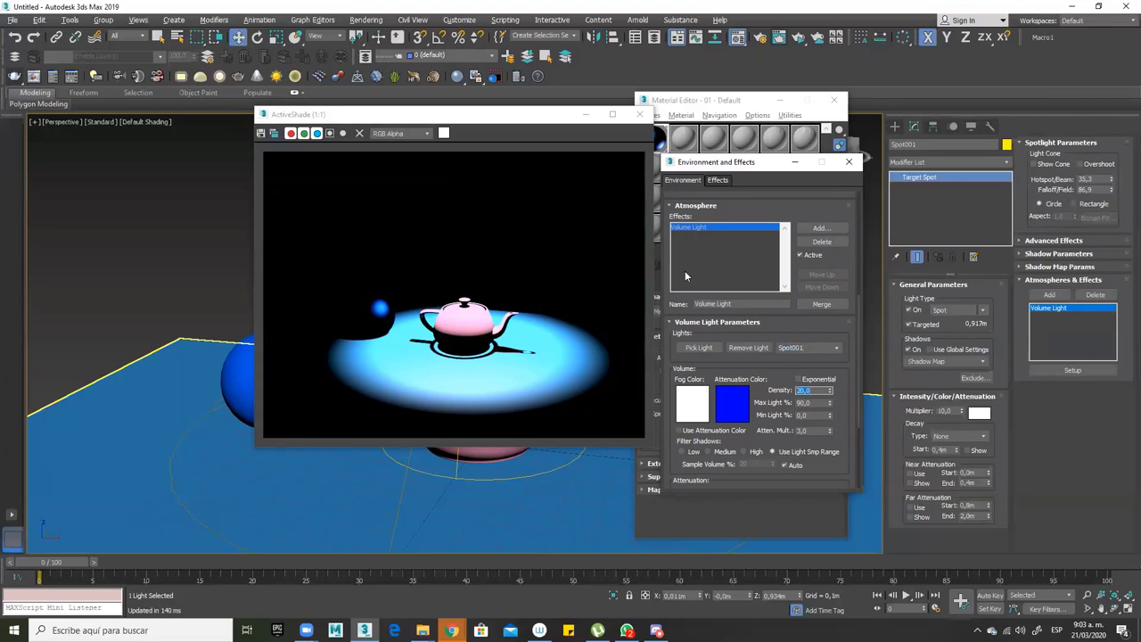
{"action": "left_click", "coordinate": [807, 415]}
{"action": "type", "text": "1"}
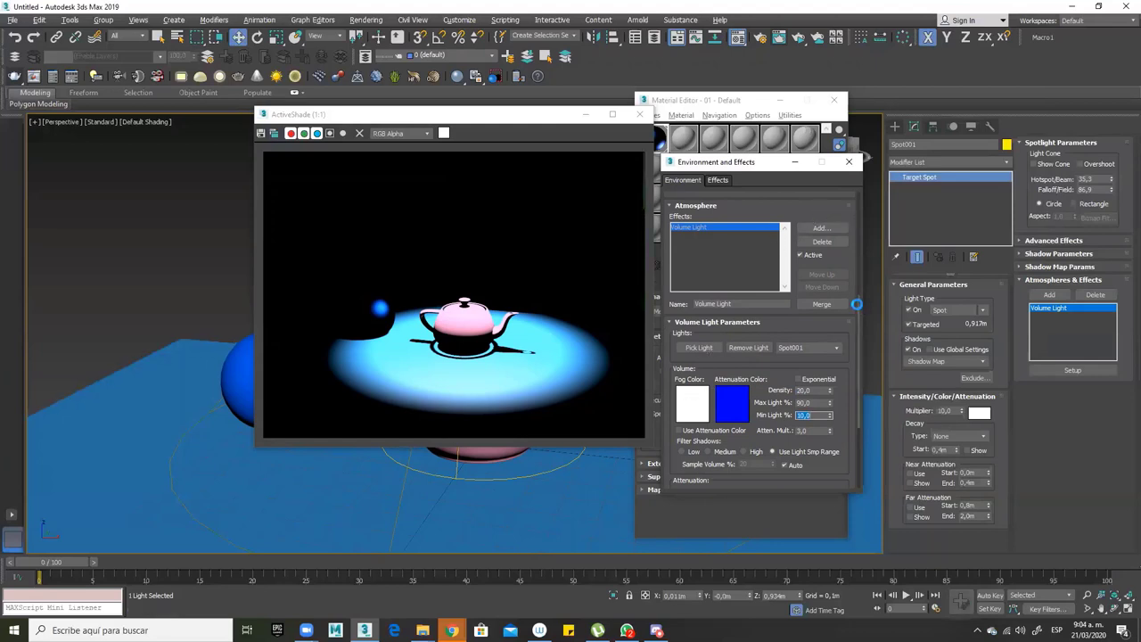
{"action": "left_click_drag", "start_coordinate": [857, 303], "coordinate": [860, 215]}
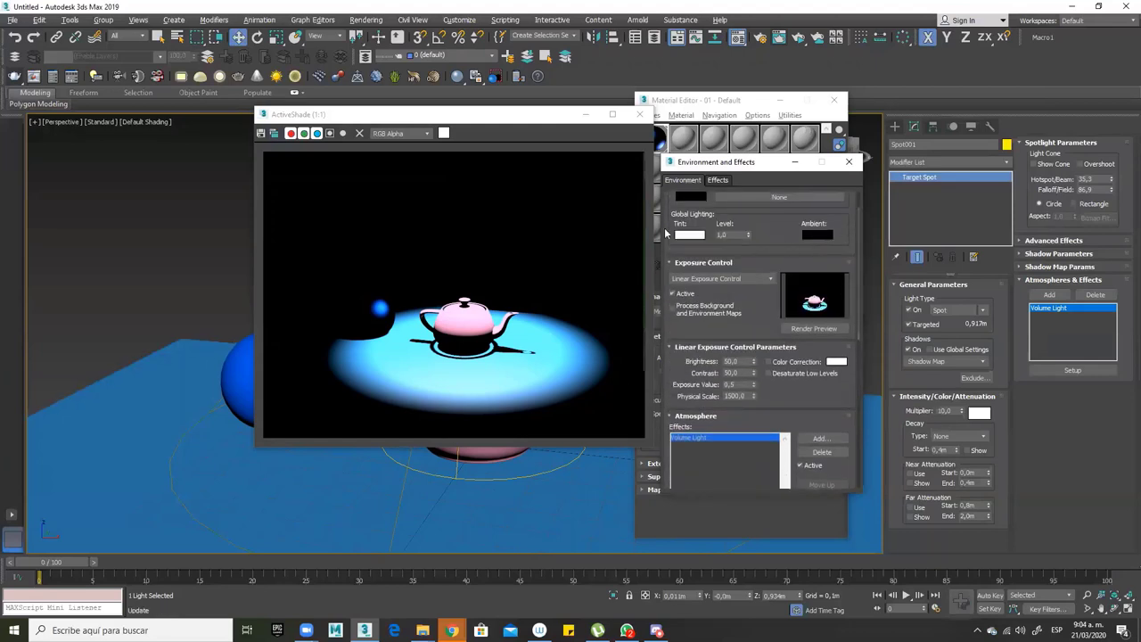
{"action": "left_click", "coordinate": [802, 38]}
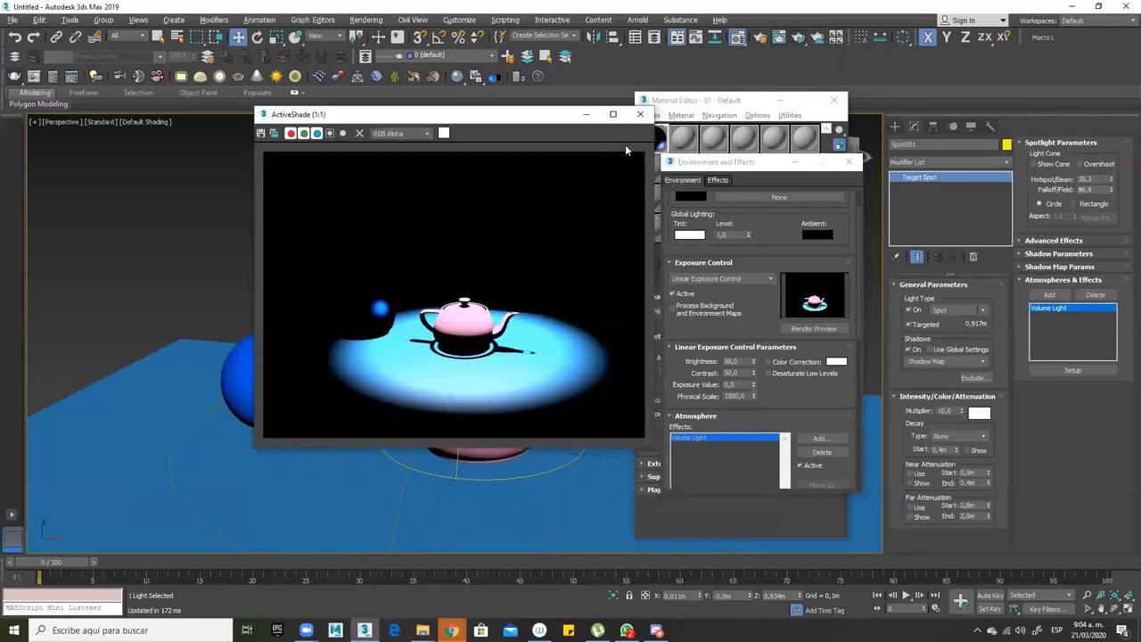
Turn on processing of background and environment maps, and switch the exposure control to Physical Camera Exposure Control
{"action": "mouse_move", "coordinate": [768, 245]}
{"action": "left_mouse_down"}
{"action": "mouse_move", "coordinate": [767, 281]}
{"action": "mouse_move", "coordinate": [767, 227]}
{"action": "left_mouse_up"}
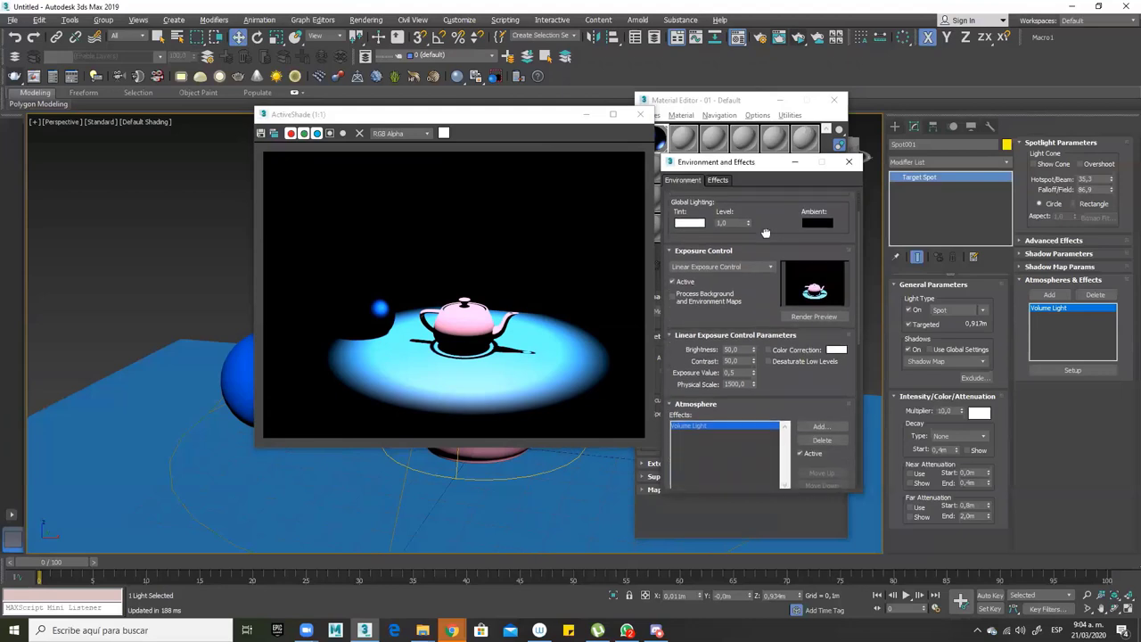
{"action": "left_click", "coordinate": [673, 293]}
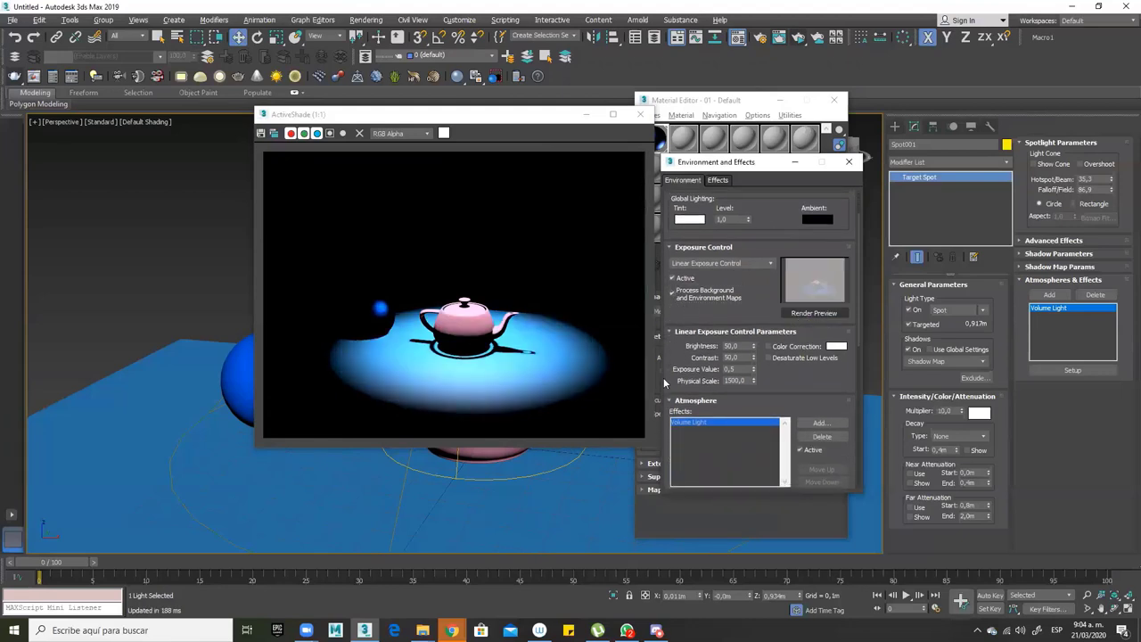
{"action": "double_click", "coordinate": [737, 368]}
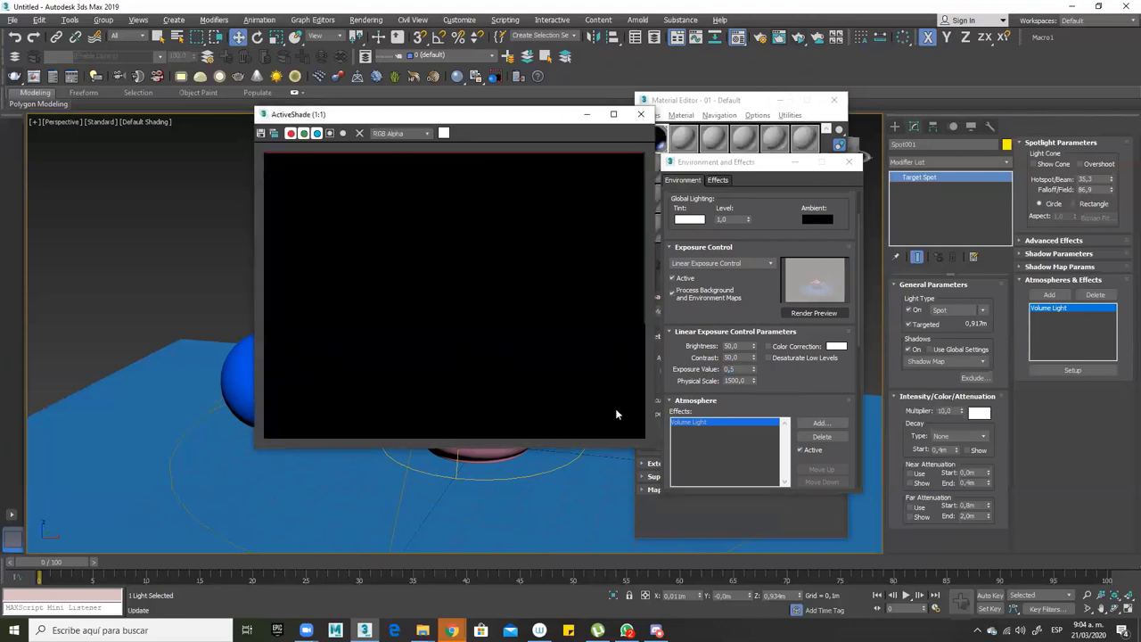
{"action": "left_click", "coordinate": [776, 279]}
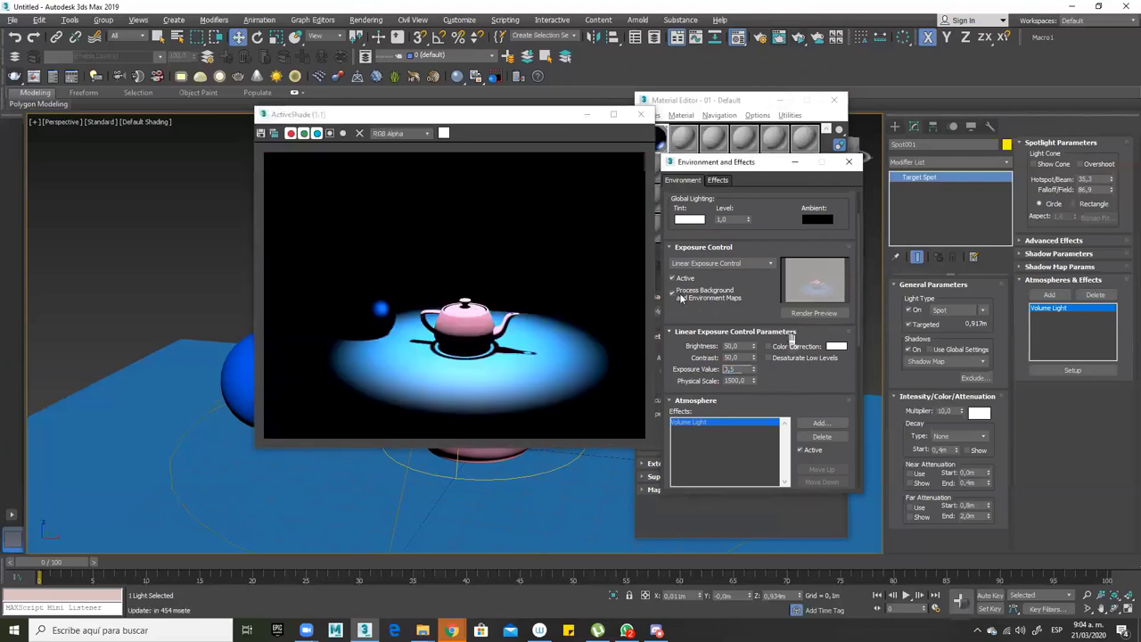
{"action": "left_click", "coordinate": [725, 264]}
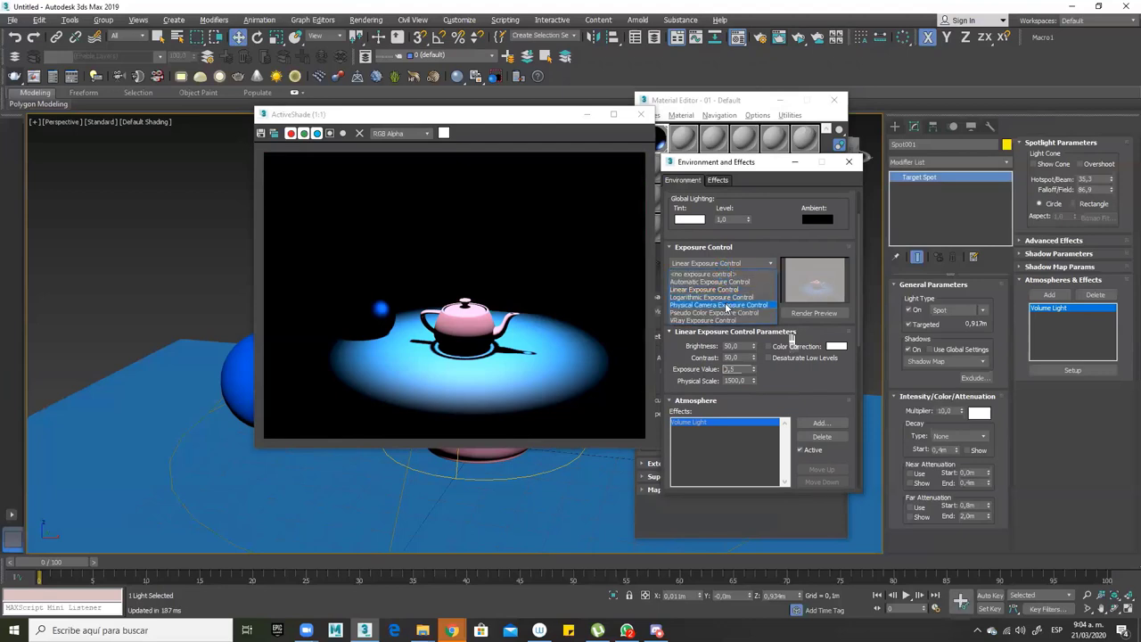
{"action": "left_click", "coordinate": [759, 305]}
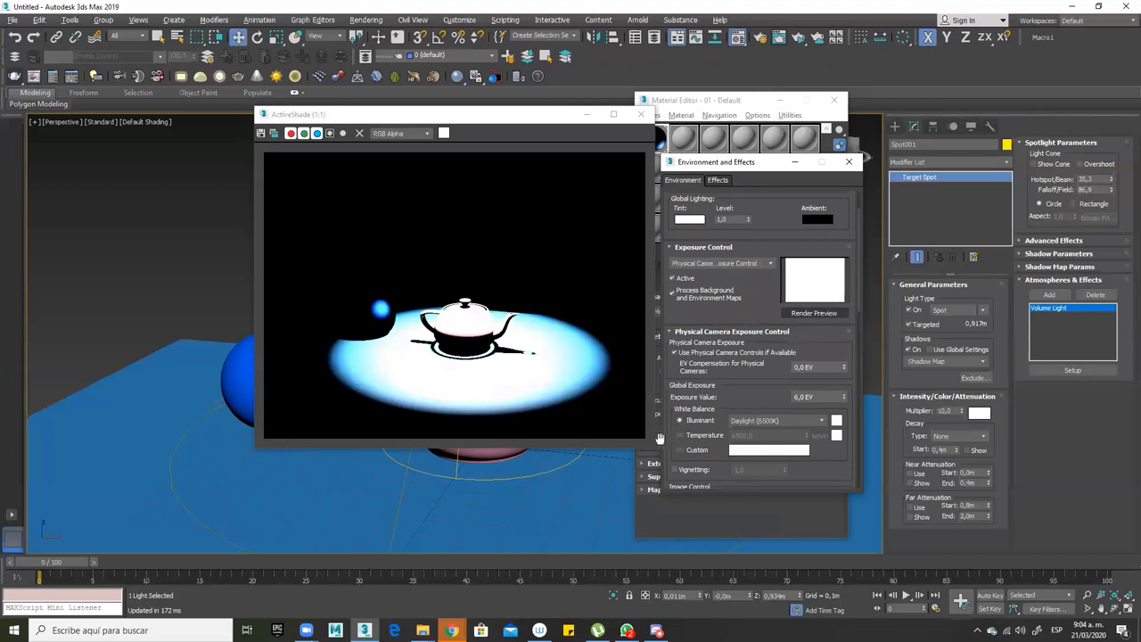
Try the Pseudo Color and Linear exposure controls on the ActiveShade render
{"action": "left_click", "coordinate": [729, 265]}
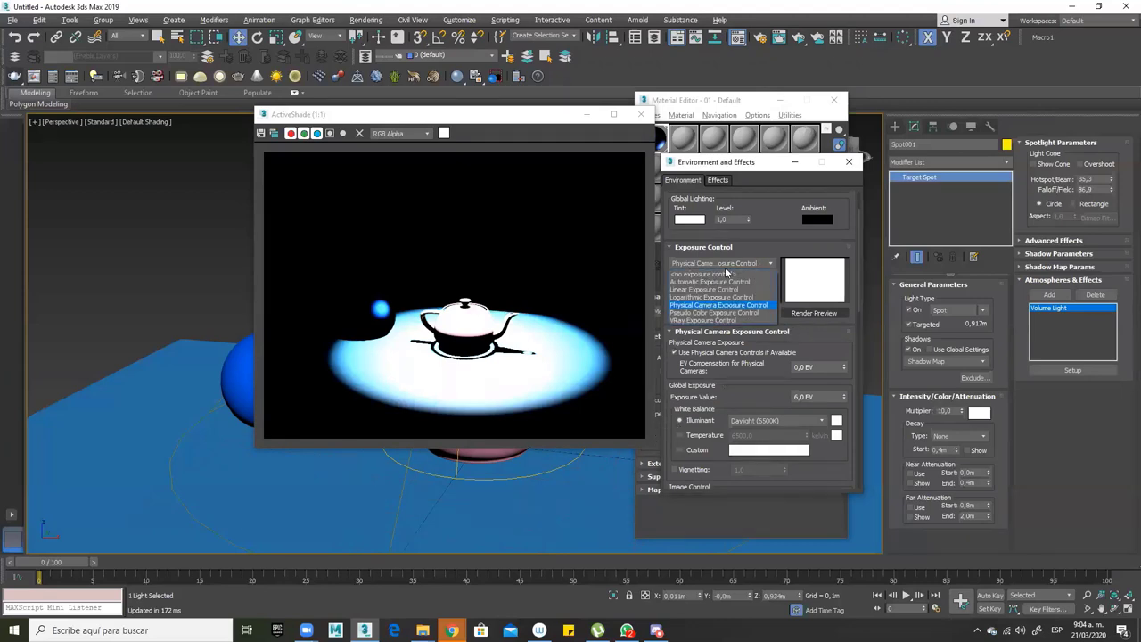
{"action": "left_click", "coordinate": [707, 316]}
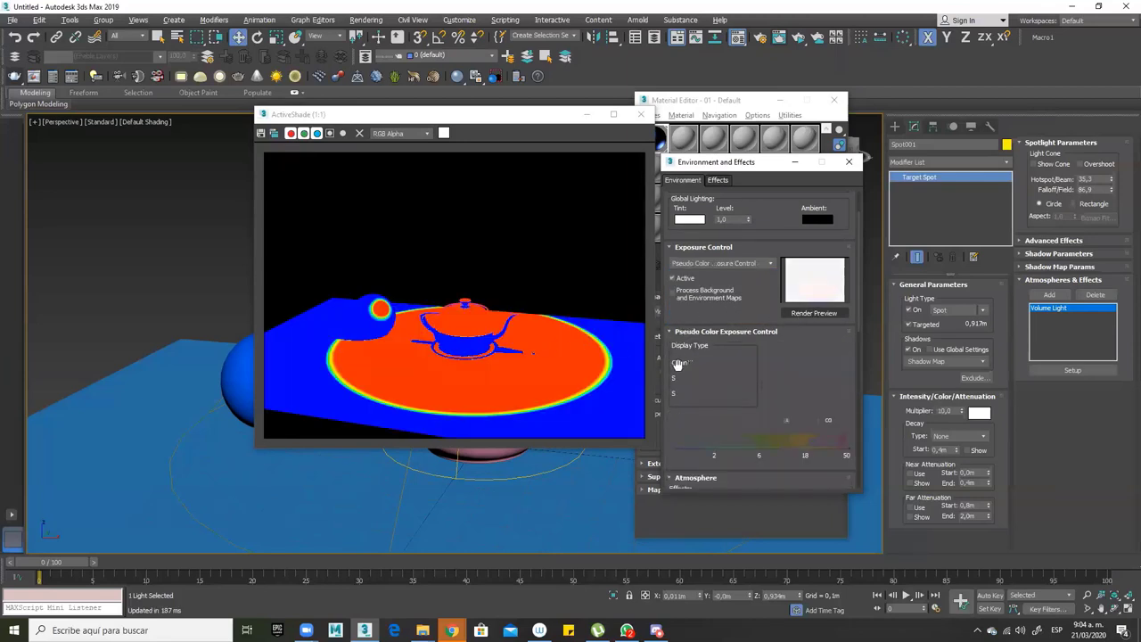
{"action": "left_click", "coordinate": [712, 266]}
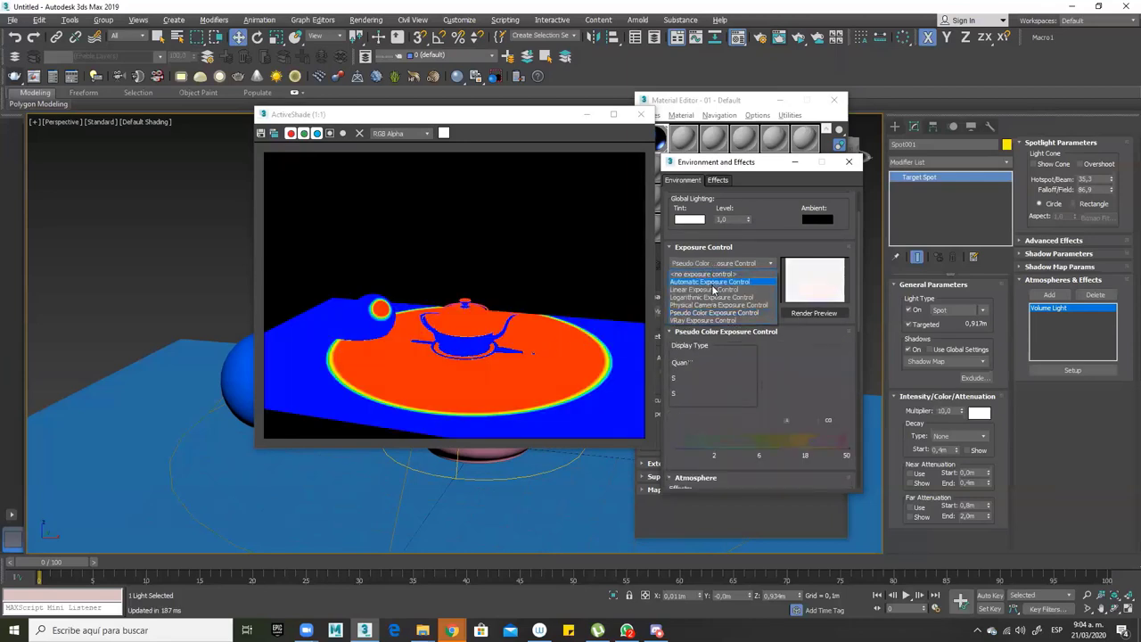
{"action": "left_click", "coordinate": [711, 290]}
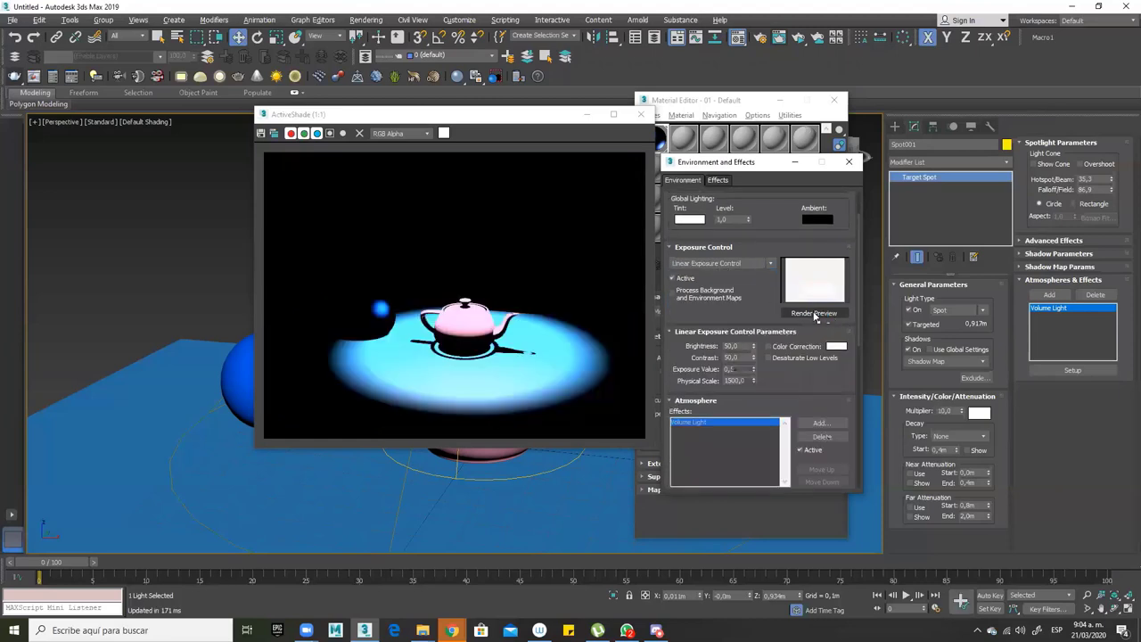
Switch the exposure control to Automatic Exposure Control, close the environment settings and move the ActiveShade window clear of the Material Editor
{"action": "left_click", "coordinate": [713, 264]}
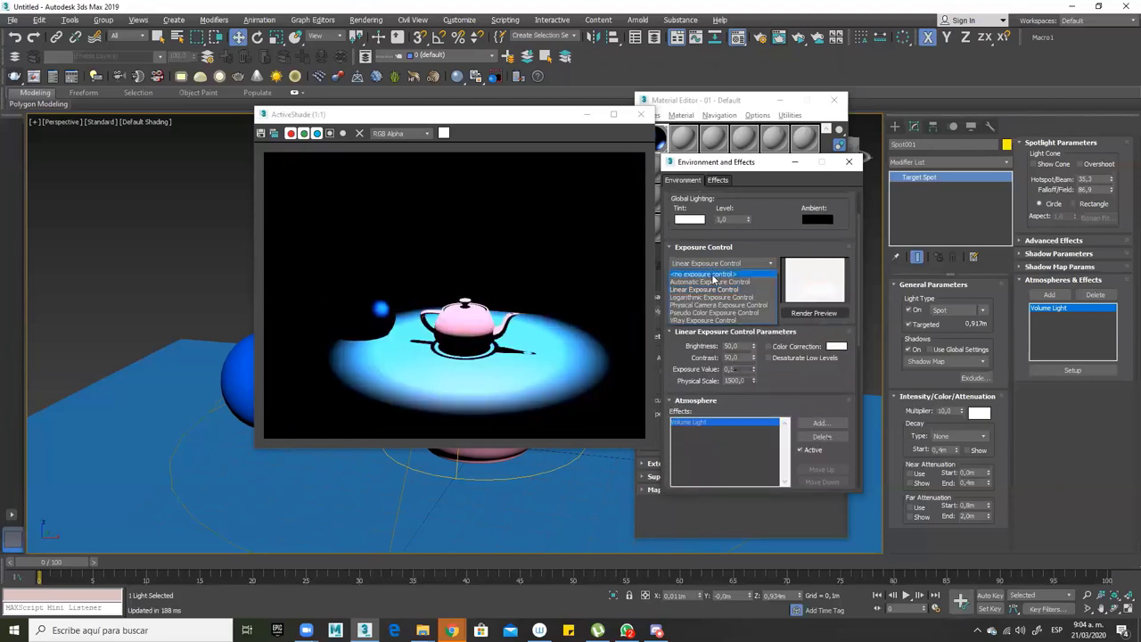
{"action": "left_click", "coordinate": [712, 282]}
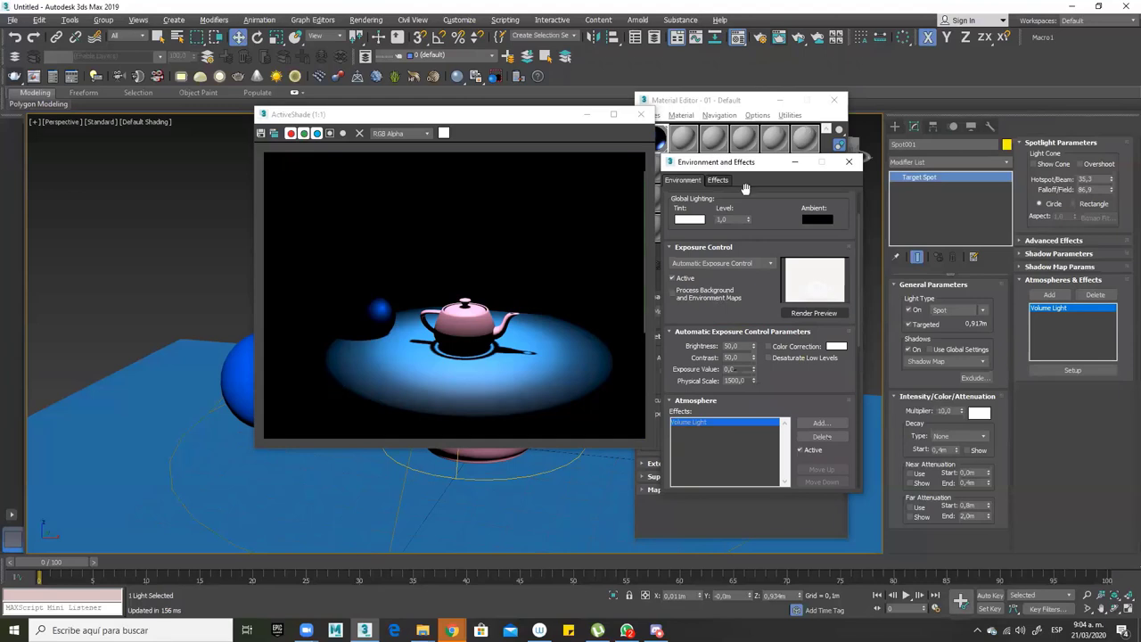
{"action": "left_click", "coordinate": [850, 162]}
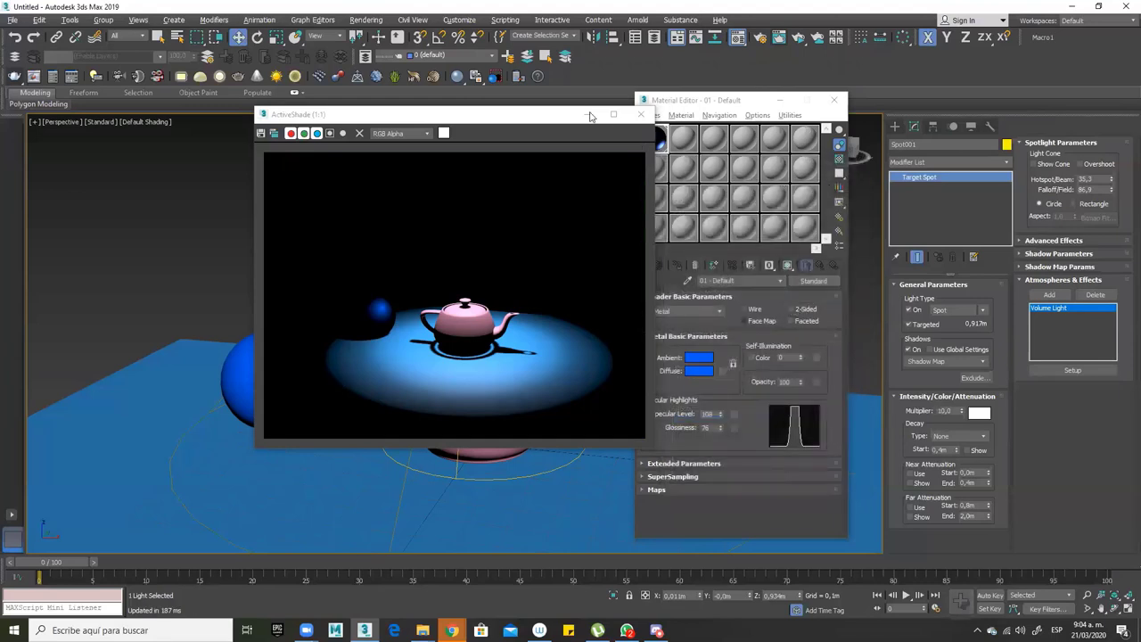
{"action": "left_click", "coordinate": [546, 119]}
{"action": "left_click_drag", "start_coordinate": [546, 119], "coordinate": [513, 107]}
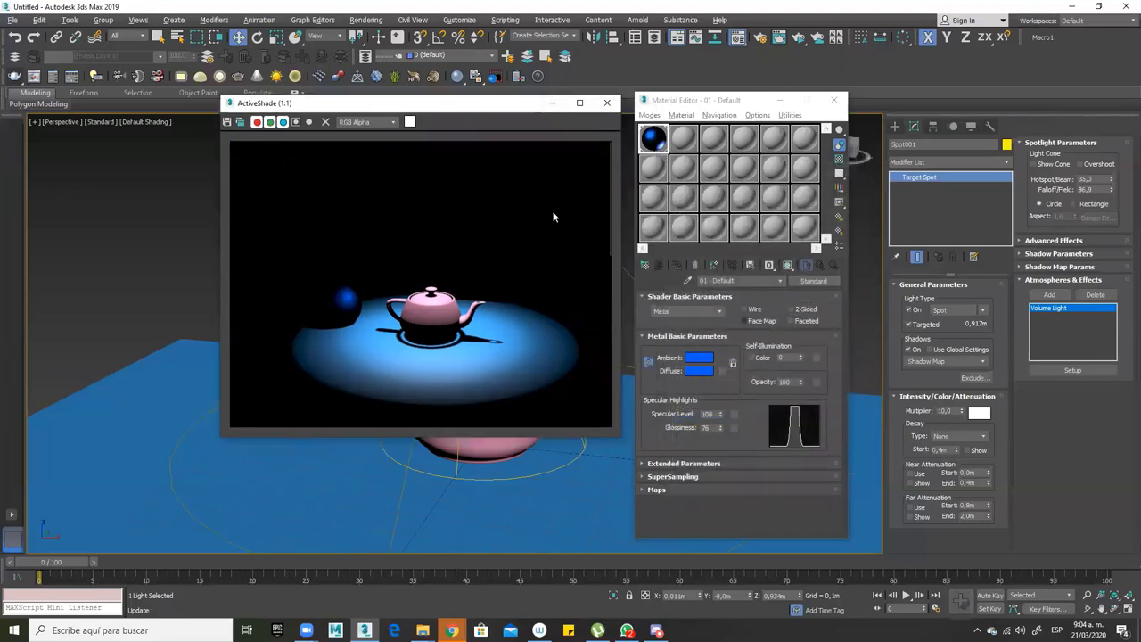
Create a standard Omni light in the perspective view at the tip of the teapot's spout
{"action": "left_click", "coordinate": [895, 126]}
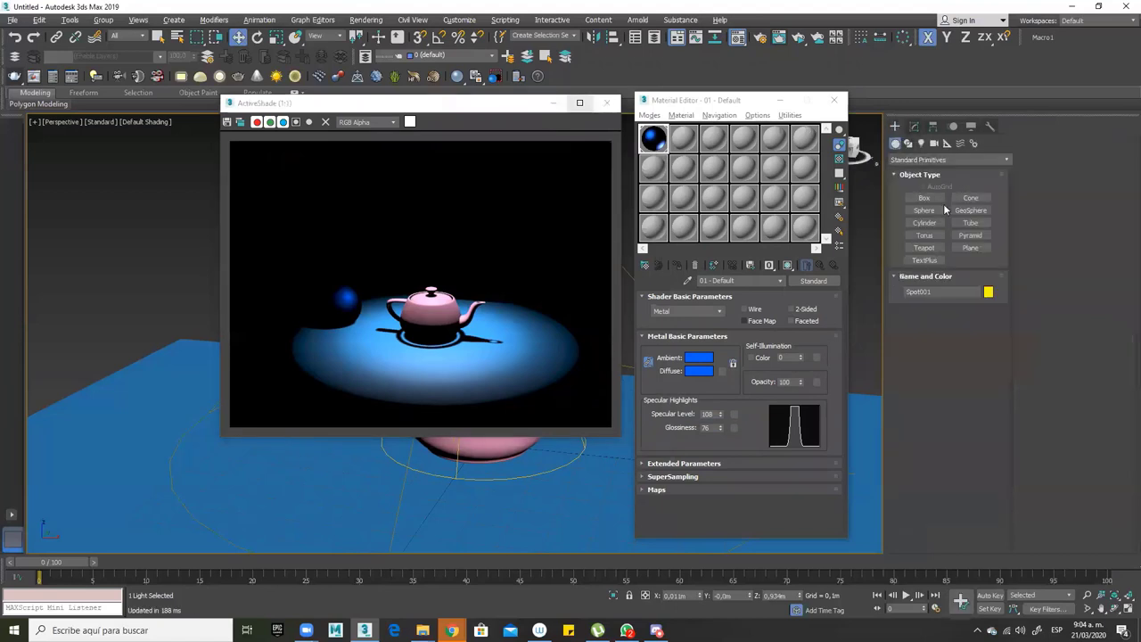
{"action": "left_click", "coordinate": [924, 144]}
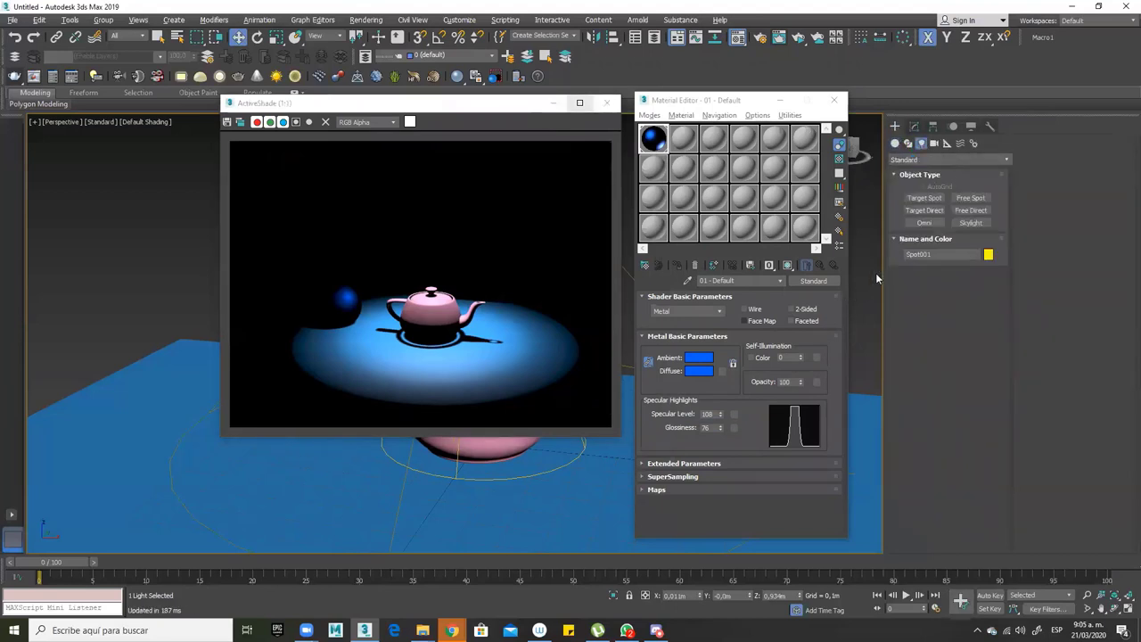
{"action": "left_click", "coordinate": [934, 222]}
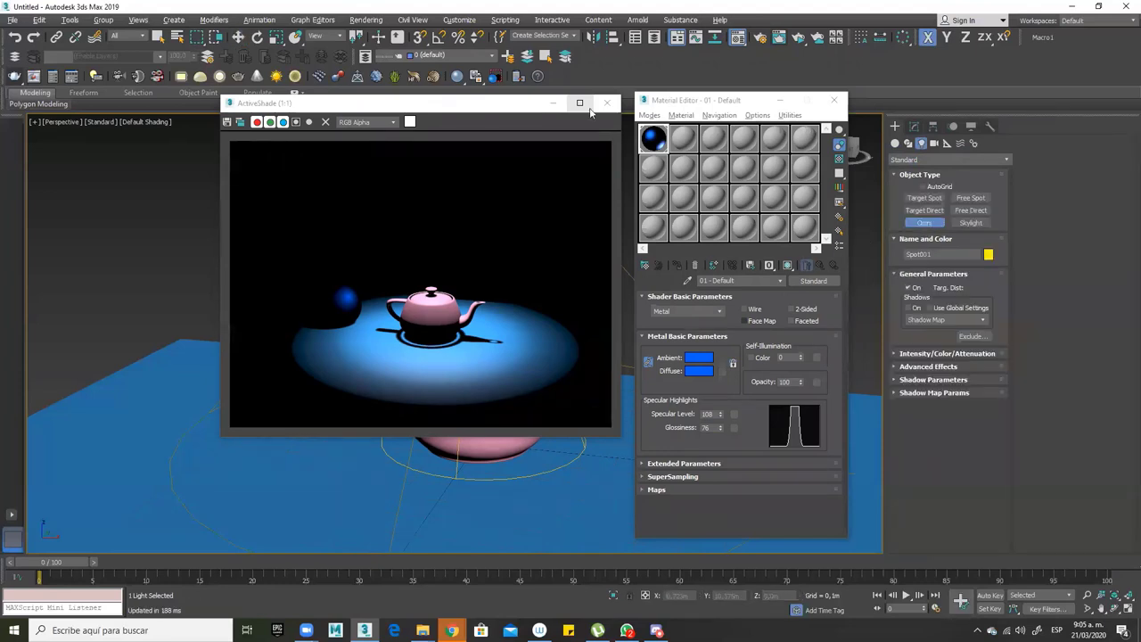
{"action": "left_click_drag", "start_coordinate": [379, 103], "coordinate": [198, 142]}
{"action": "left_click", "coordinate": [599, 372]}
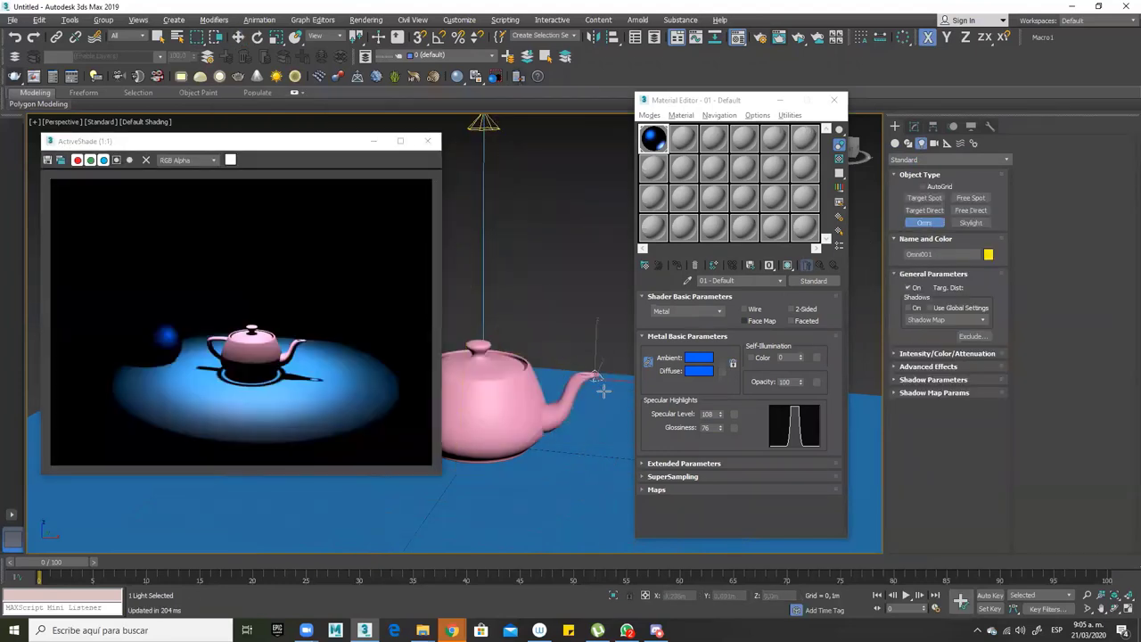
{"action": "right_click", "coordinate": [600, 368]}
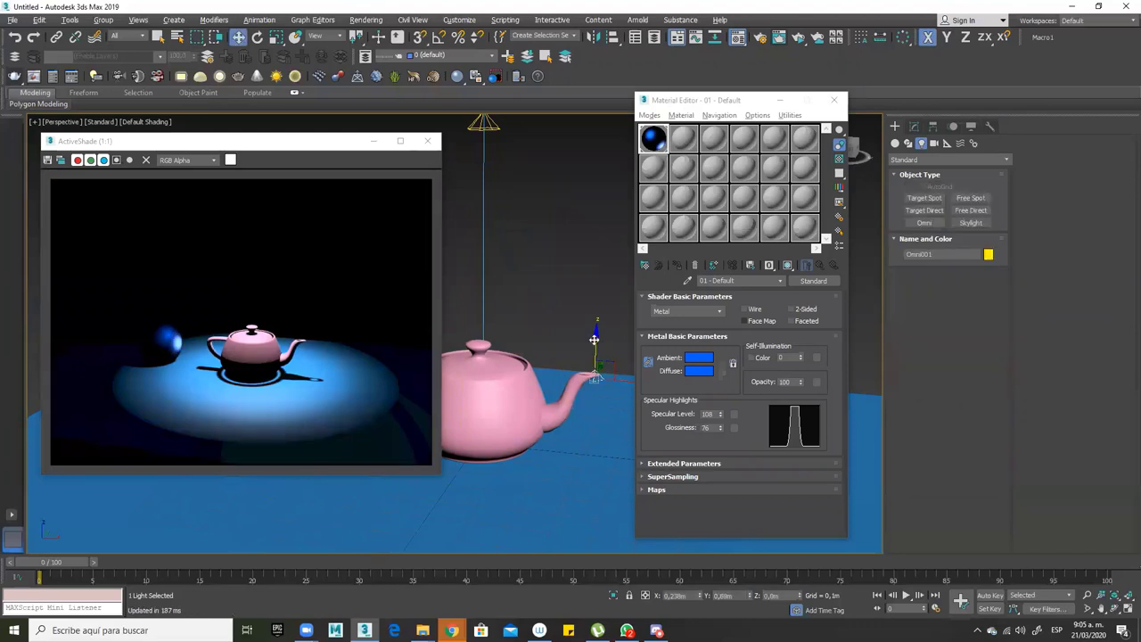
Raise the omni light straight up to a height of about 0.26 m above the spout
{"action": "key", "text": "w"}
{"action": "mouse_move", "coordinate": [596, 323]}
{"action": "left_mouse_down"}
{"action": "mouse_move", "coordinate": [589, 285]}
{"action": "mouse_move", "coordinate": [595, 306]}
{"action": "left_mouse_up"}
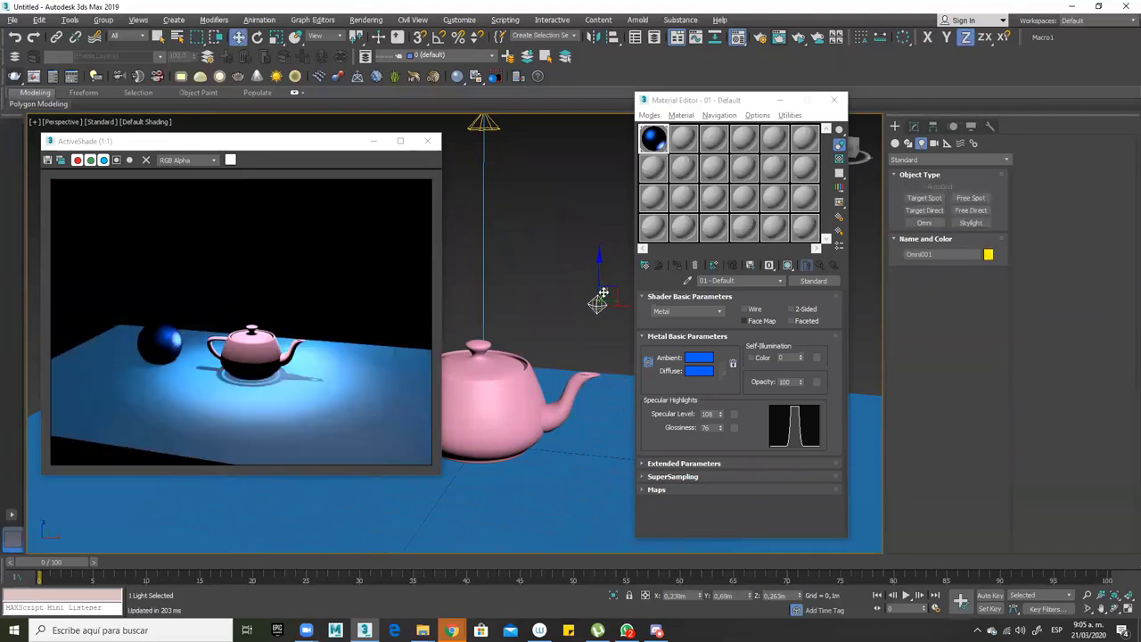
{"action": "left_click_drag", "start_coordinate": [601, 301], "coordinate": [598, 304]}
Move the omni light around the teapot to a point between the sphere and teapot, at a height of about 0.49 m
{"action": "left_click_drag", "start_coordinate": [553, 355], "coordinate": [553, 355]}
{"action": "middle_click_drag", "start_coordinate": [593, 329], "coordinate": [526, 343], "text": "alt"}
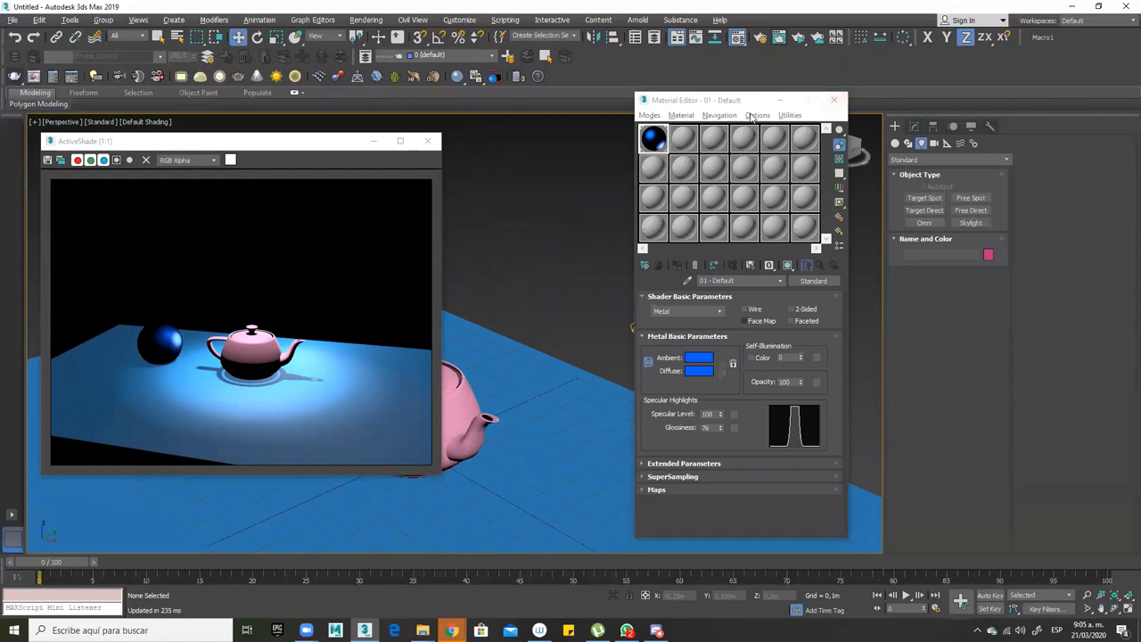
{"action": "left_click_drag", "start_coordinate": [731, 100], "coordinate": [926, 104]}
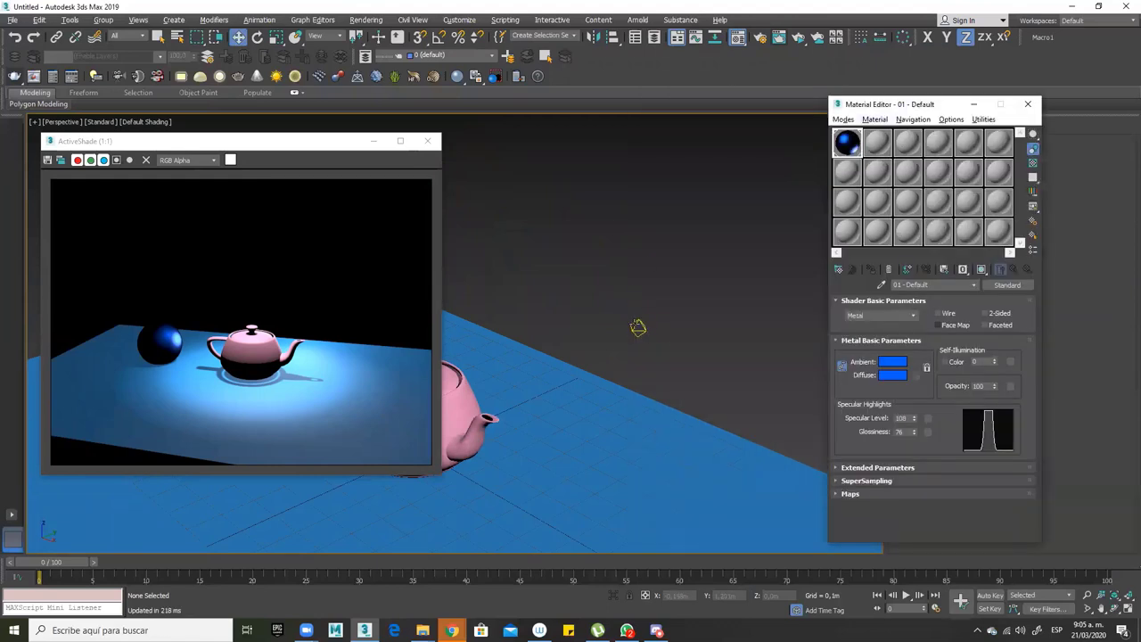
{"action": "left_click", "coordinate": [638, 329]}
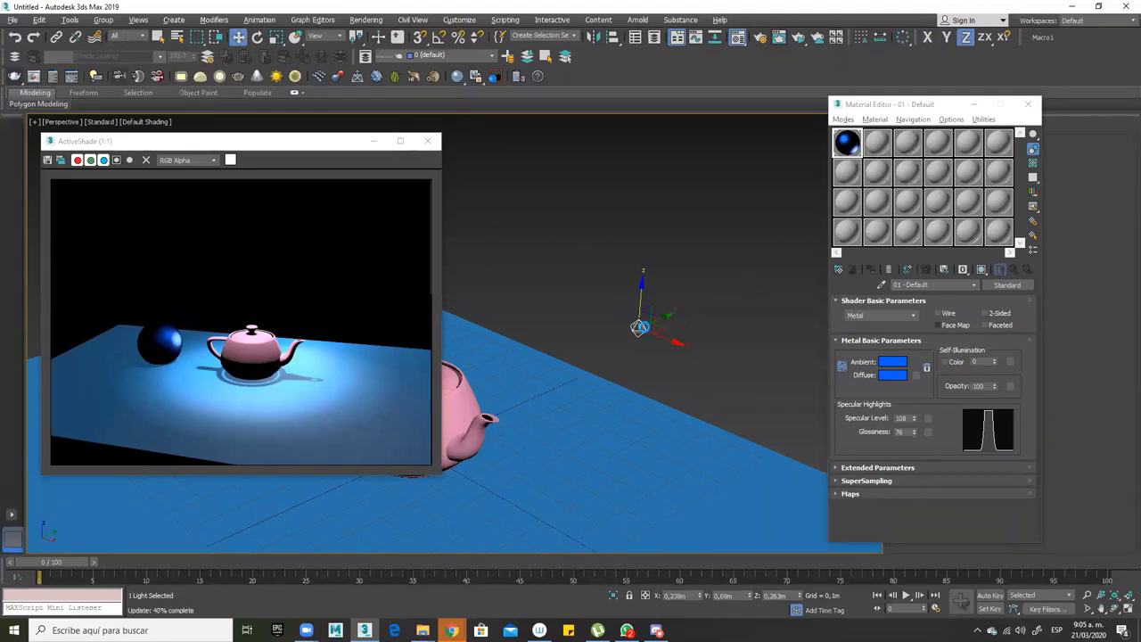
{"action": "left_click_drag", "start_coordinate": [639, 327], "coordinate": [502, 453]}
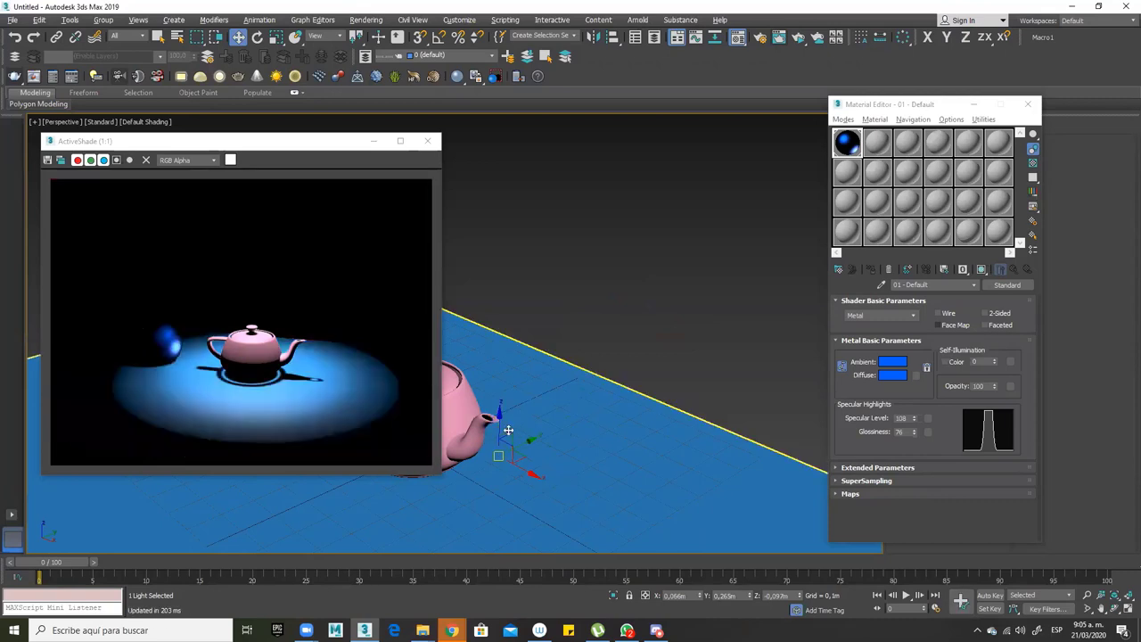
{"action": "left_click_drag", "start_coordinate": [500, 419], "coordinate": [532, 364]}
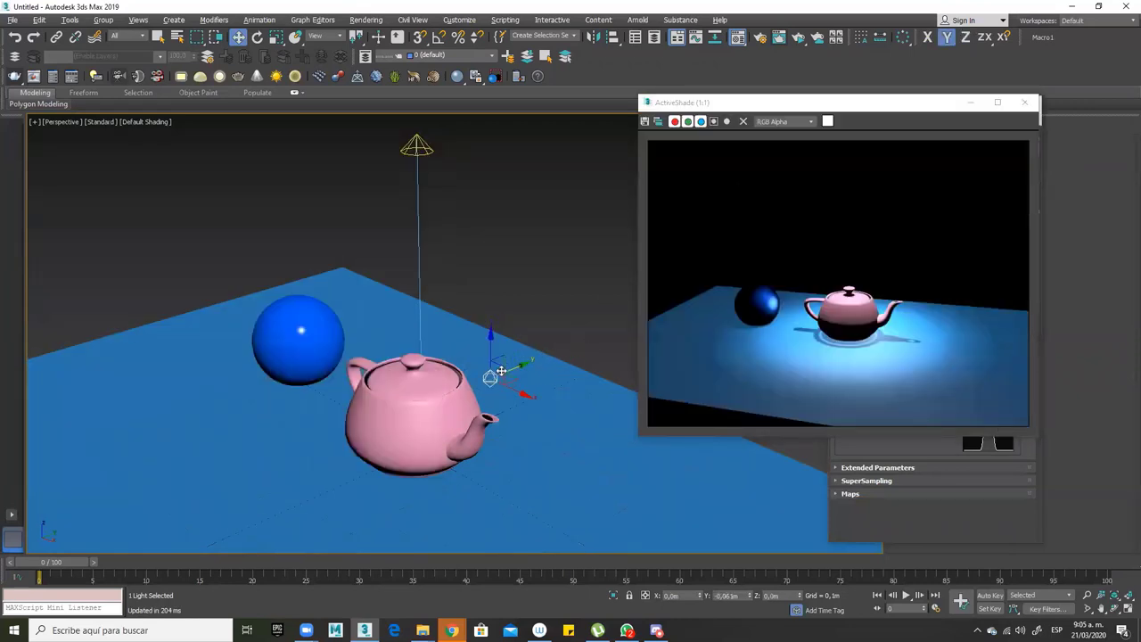
{"action": "left_click_drag", "start_coordinate": [372, 404], "coordinate": [324, 357]}
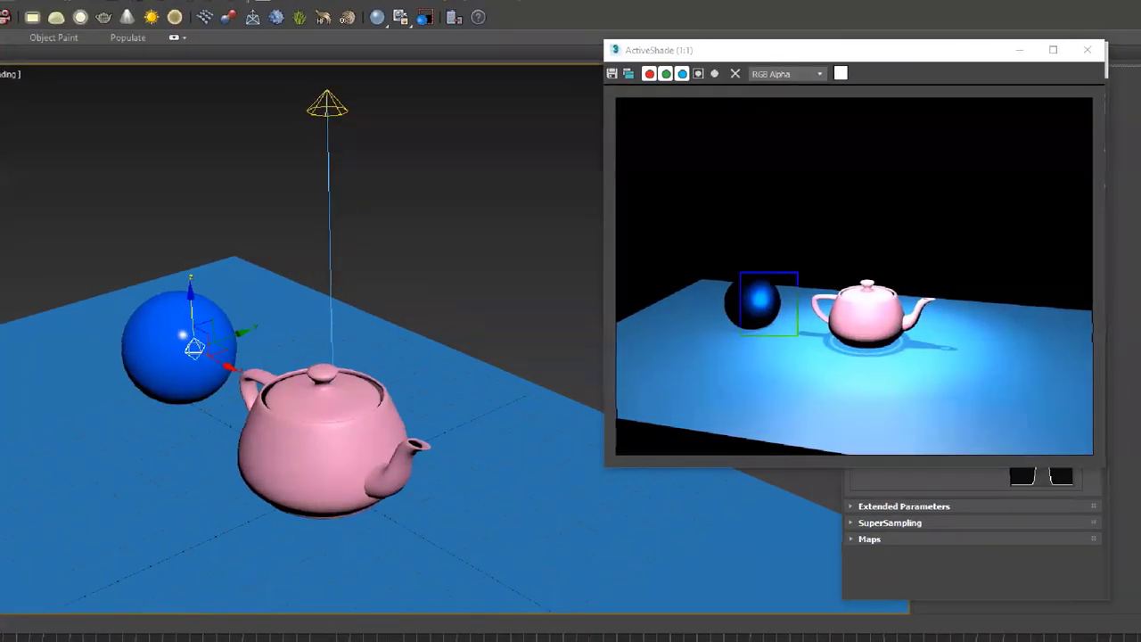
{"action": "left_click_drag", "start_coordinate": [772, 287], "coordinate": [947, 209]}
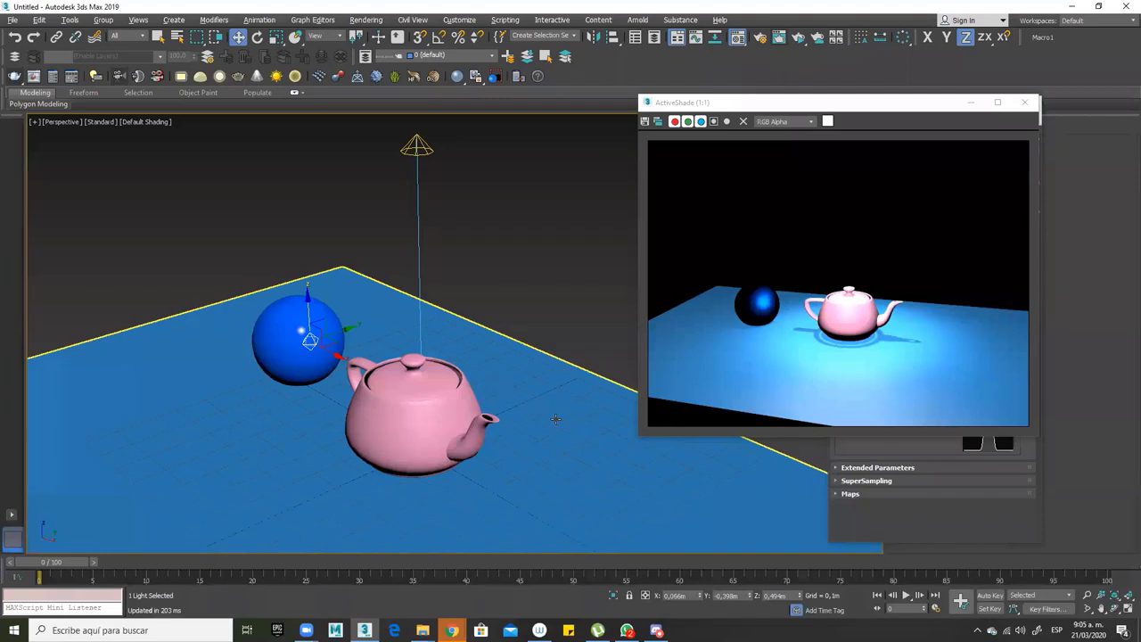
Select the teapot and name the material in the second Material Editor slot vidrio
{"action": "middle_click_drag", "start_coordinate": [555, 419], "coordinate": [473, 365], "text": "alt"}
{"action": "left_click", "coordinate": [461, 333]}
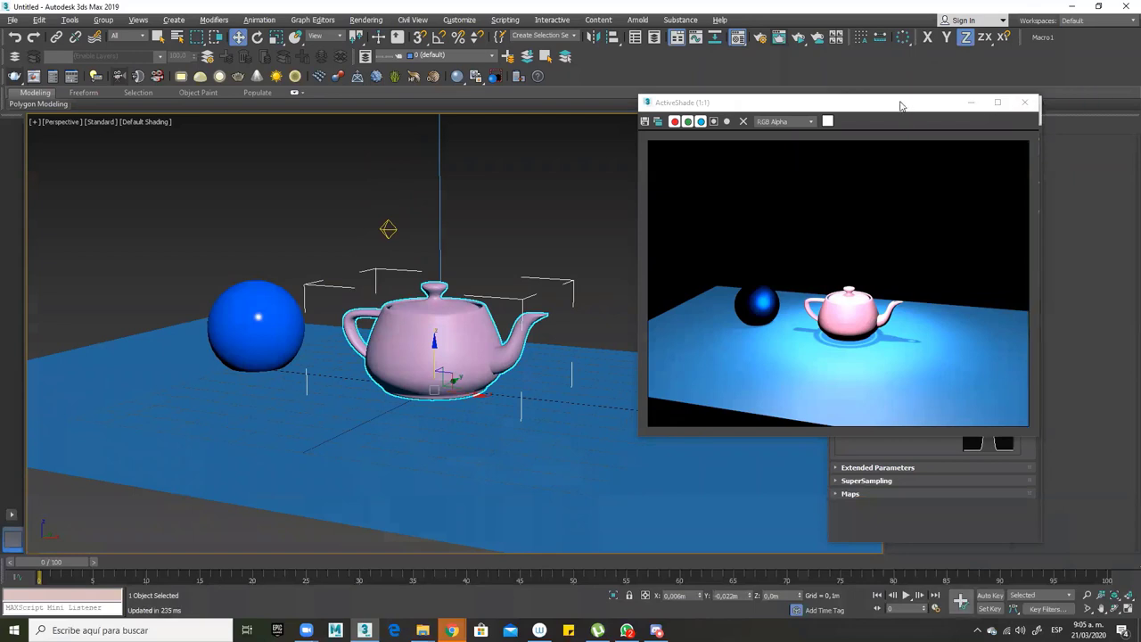
{"action": "left_click_drag", "start_coordinate": [900, 106], "coordinate": [655, 87]}
{"action": "key", "text": "m"}
{"action": "left_click", "coordinate": [877, 144]}
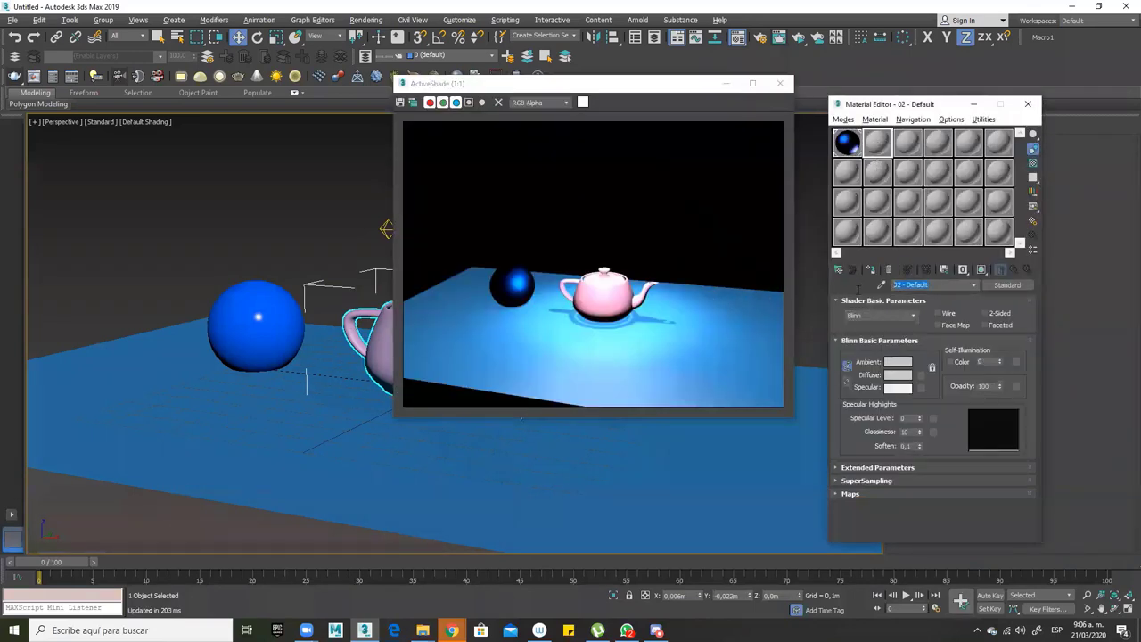
{"action": "type", "text": "virio"}
{"action": "key", "text": "Return"}
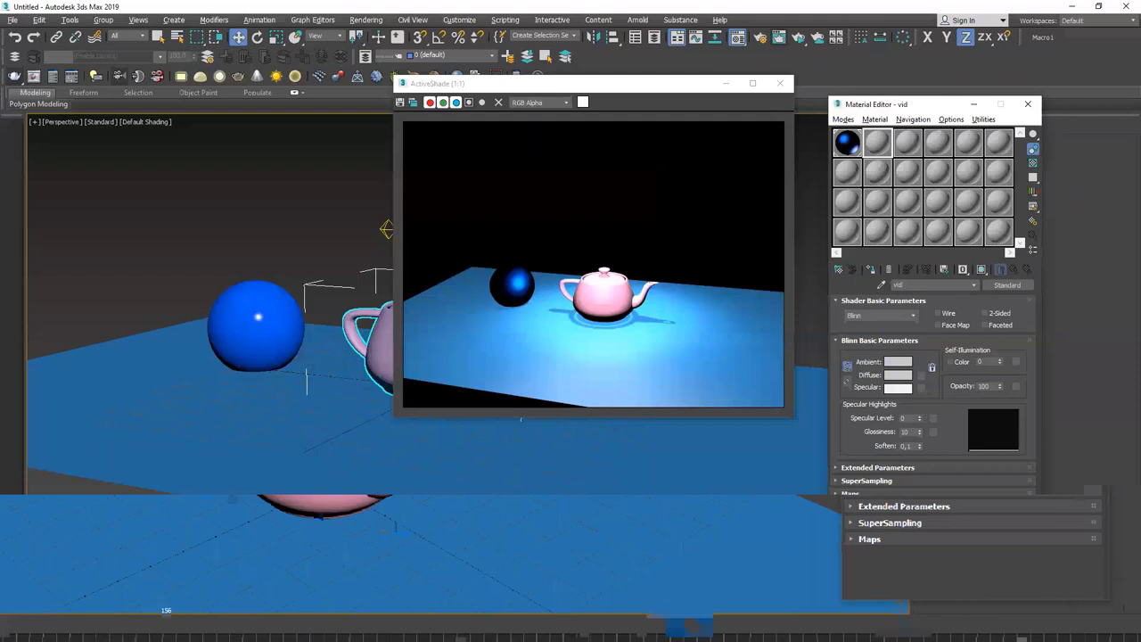
{"action": "key", "text": "BackSpace"}
{"action": "type", "text": "dri"}
{"action": "key", "text": "Return"}
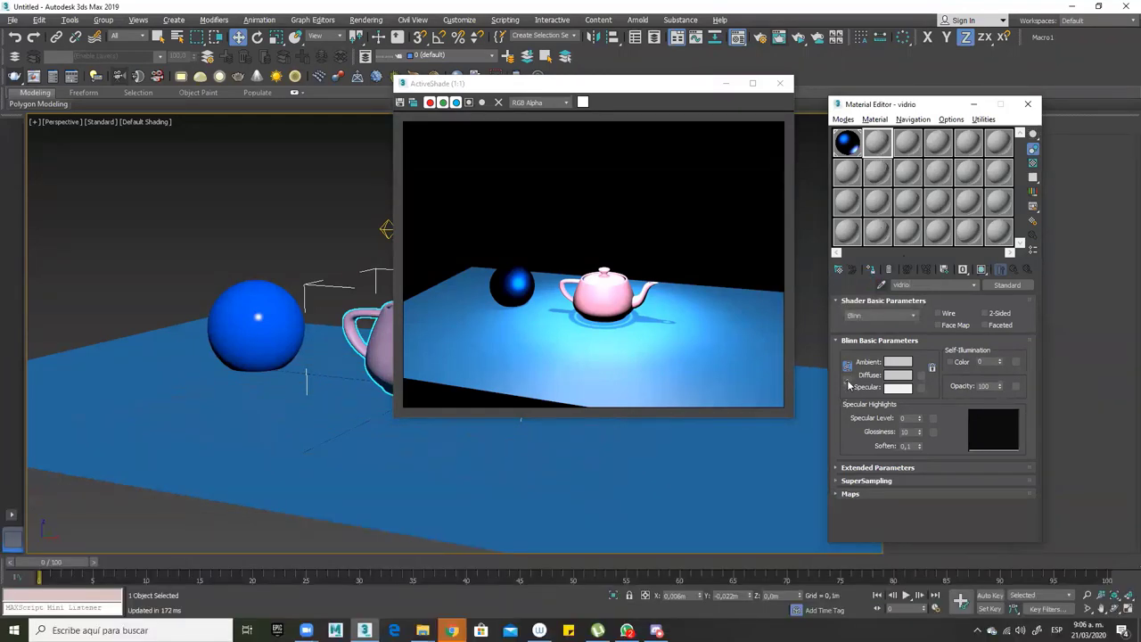
Open the material type choices for vidrio and collapse the Sushine Maple Wood.mat library
{"action": "left_click", "coordinate": [1007, 285]}
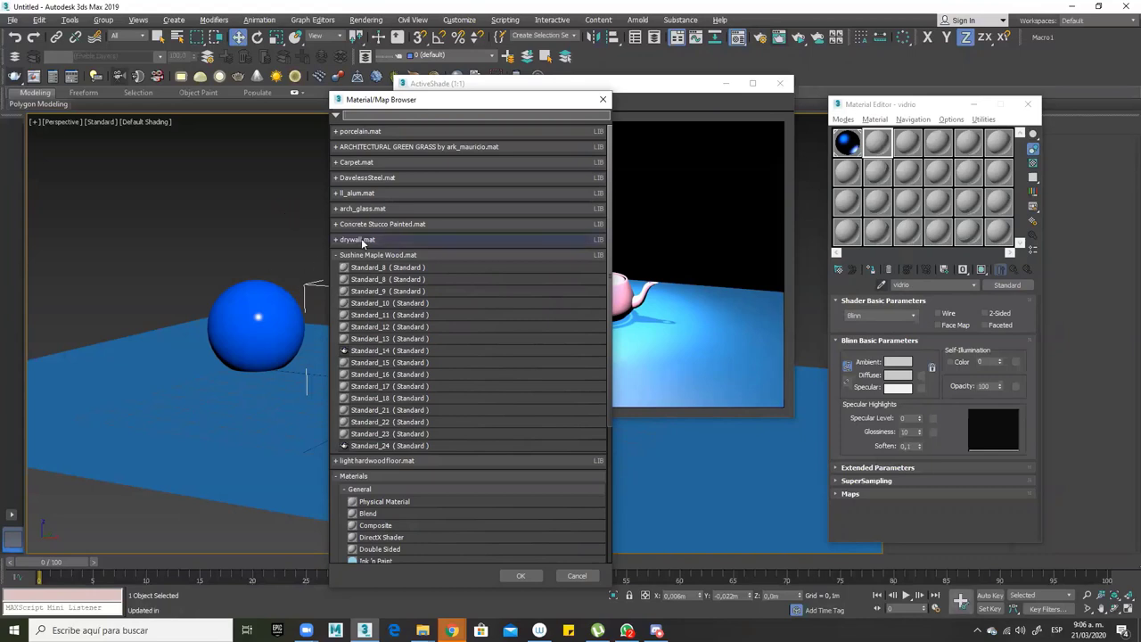
{"action": "left_click", "coordinate": [335, 256]}
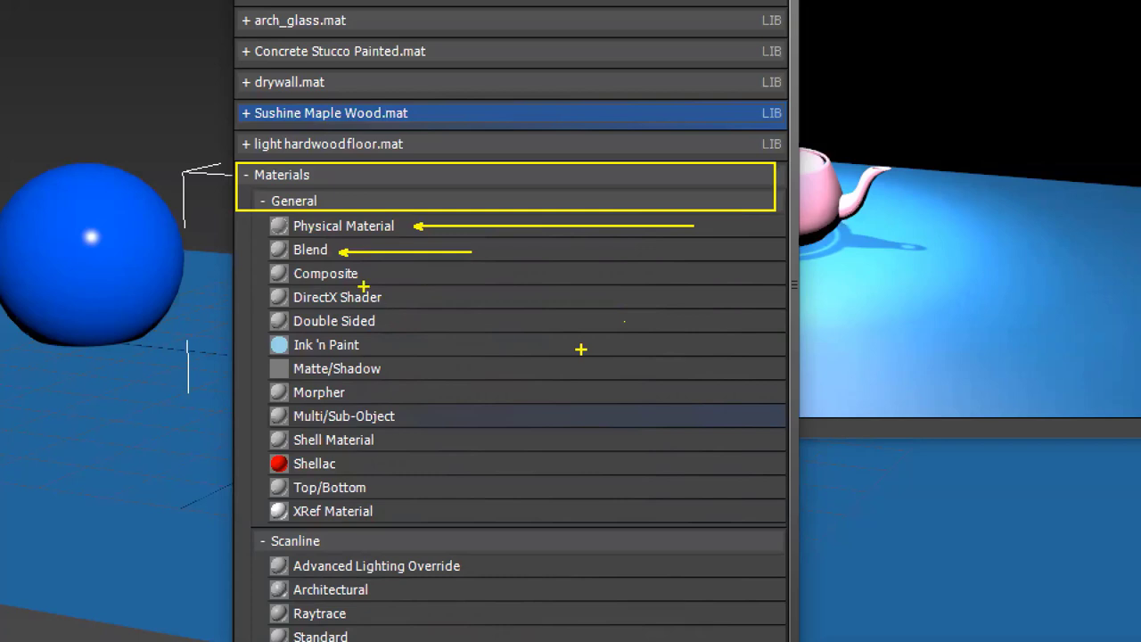
{"action": "left_click_drag", "start_coordinate": [390, 319], "coordinate": [558, 320]}
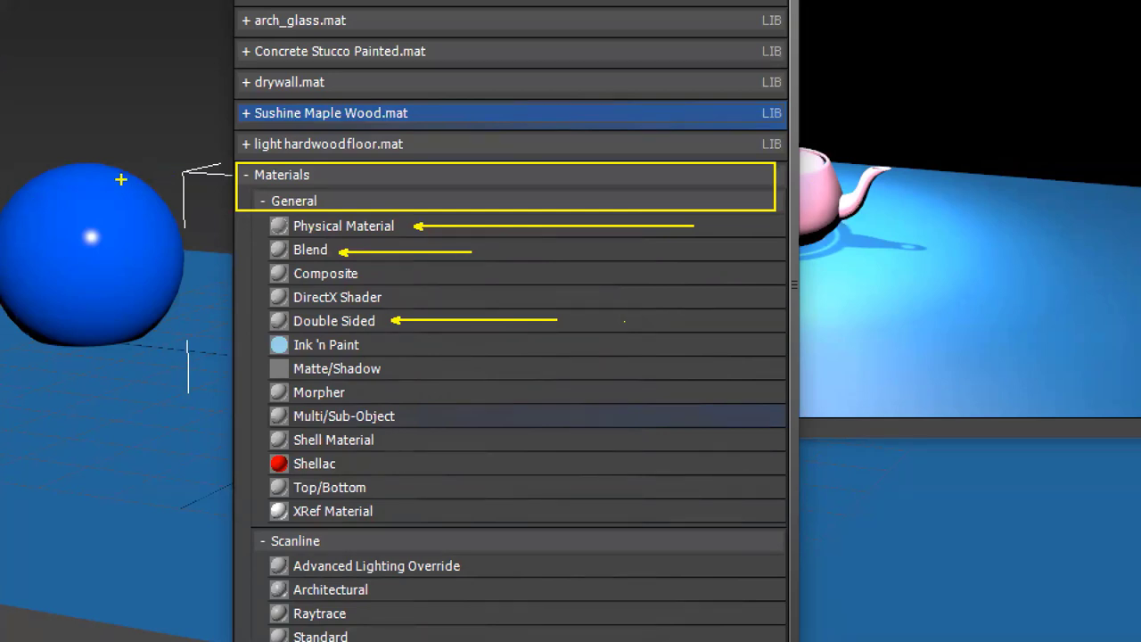
{"action": "left_click_drag", "start_coordinate": [116, 169], "coordinate": [183, 113]}
{"action": "left_click_drag", "start_coordinate": [63, 169], "coordinate": [53, 113]}
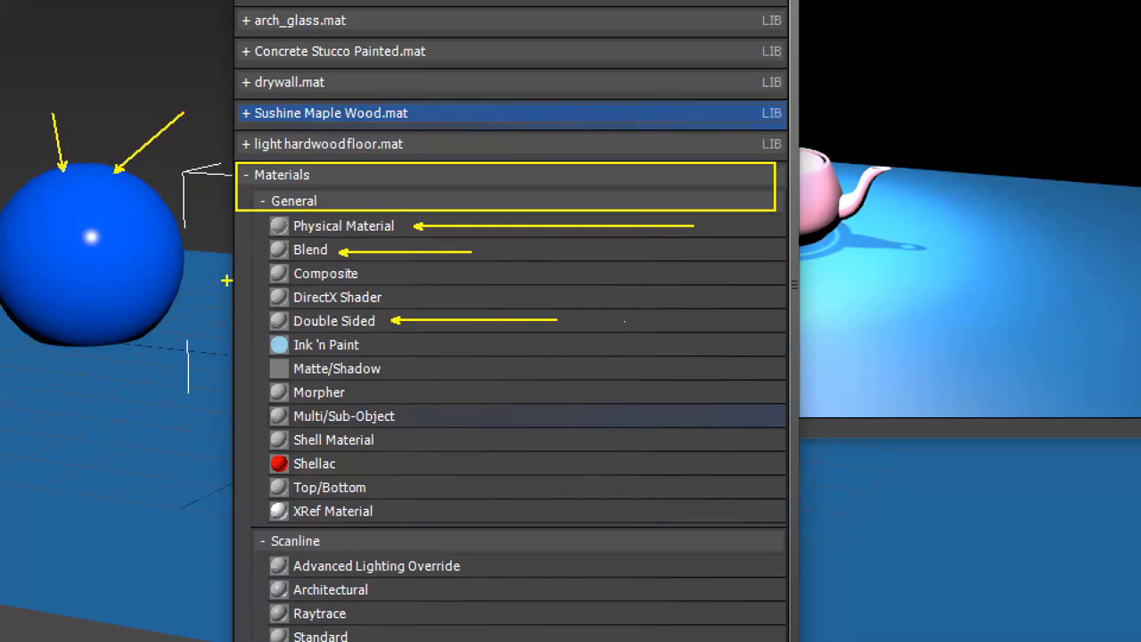
{"action": "left_click_drag", "start_coordinate": [157, 236], "coordinate": [210, 236]}
{"action": "left_click_drag", "start_coordinate": [138, 297], "coordinate": [178, 374]}
{"action": "left_click_drag", "start_coordinate": [70, 314], "coordinate": [16, 388]}
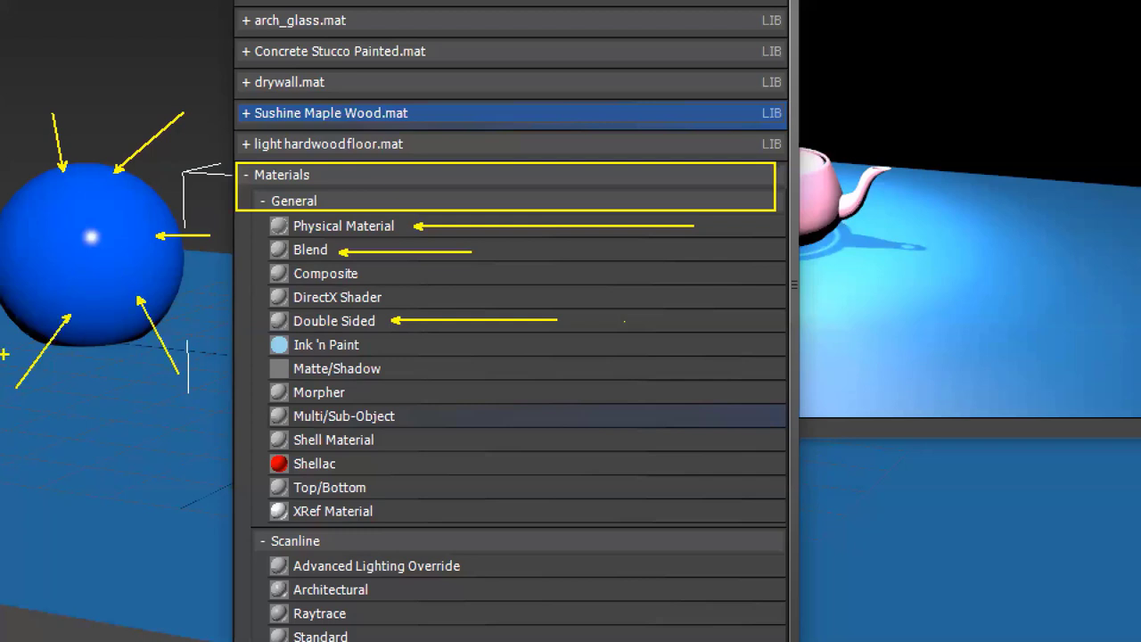
{"action": "left_click_drag", "start_coordinate": [31, 294], "coordinate": [0, 339]}
{"action": "left_click_drag", "start_coordinate": [385, 344], "coordinate": [498, 344]}
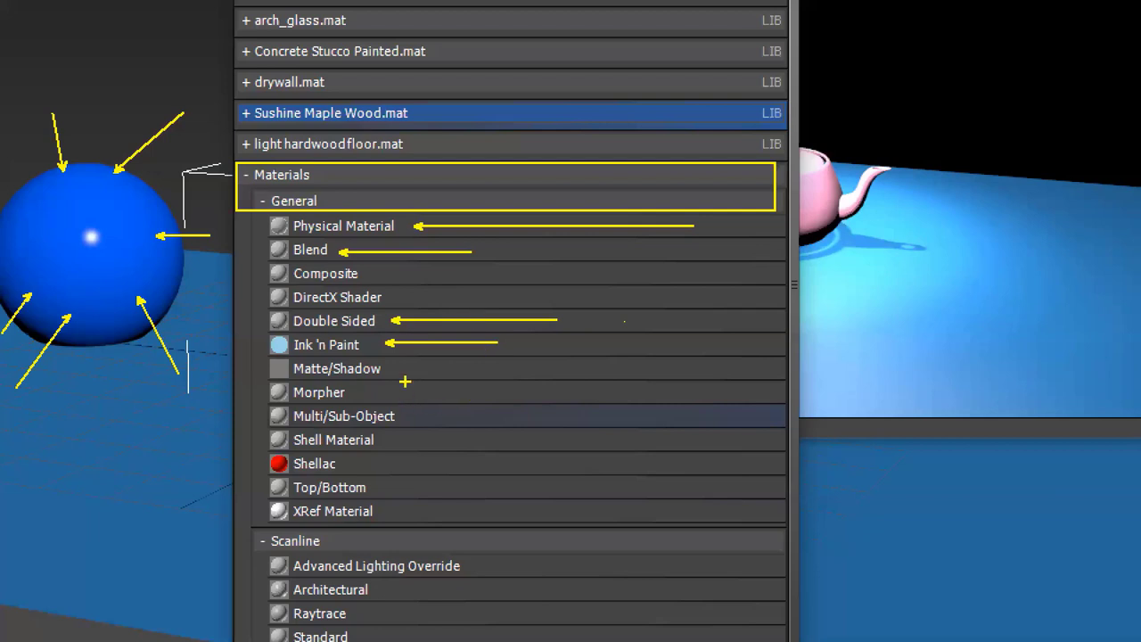
{"action": "left_click_drag", "start_coordinate": [406, 371], "coordinate": [531, 370]}
{"action": "mouse_move", "coordinate": [902, 221]}
{"action": "left_mouse_down"}
{"action": "mouse_move", "coordinate": [862, 239]}
{"action": "mouse_move", "coordinate": [860, 273]}
{"action": "mouse_move", "coordinate": [956, 264]}
{"action": "mouse_move", "coordinate": [900, 219]}
{"action": "left_mouse_up"}
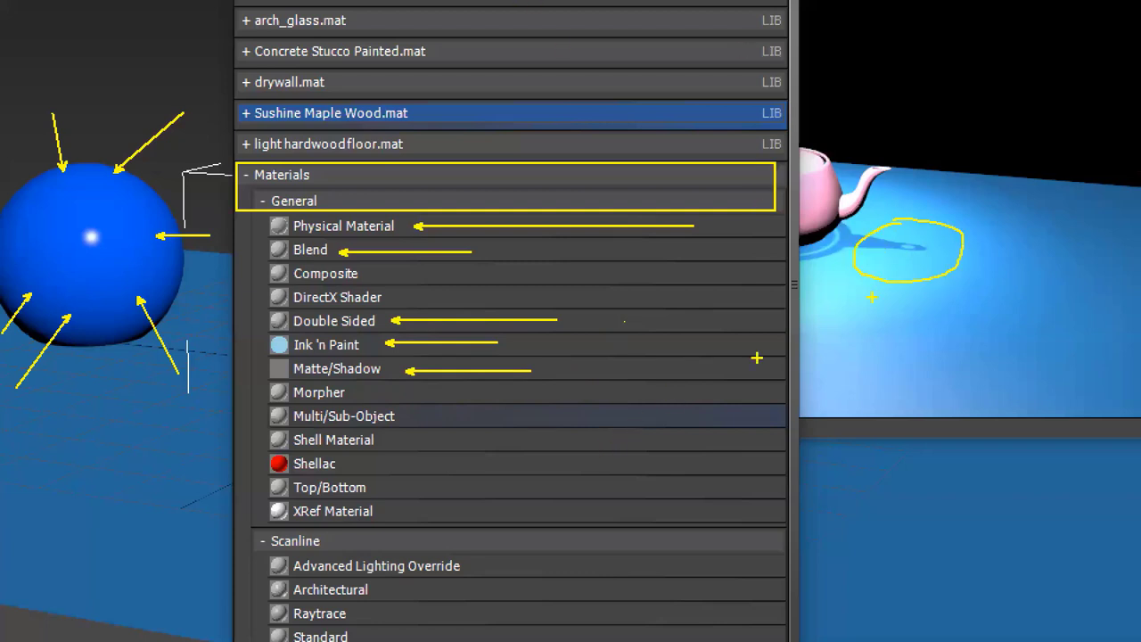
{"action": "left_click_drag", "start_coordinate": [987, 189], "coordinate": [1018, 103]}
{"action": "key", "text": "ctrl+z"}
{"action": "left_click_drag", "start_coordinate": [1035, 214], "coordinate": [1109, 83]}
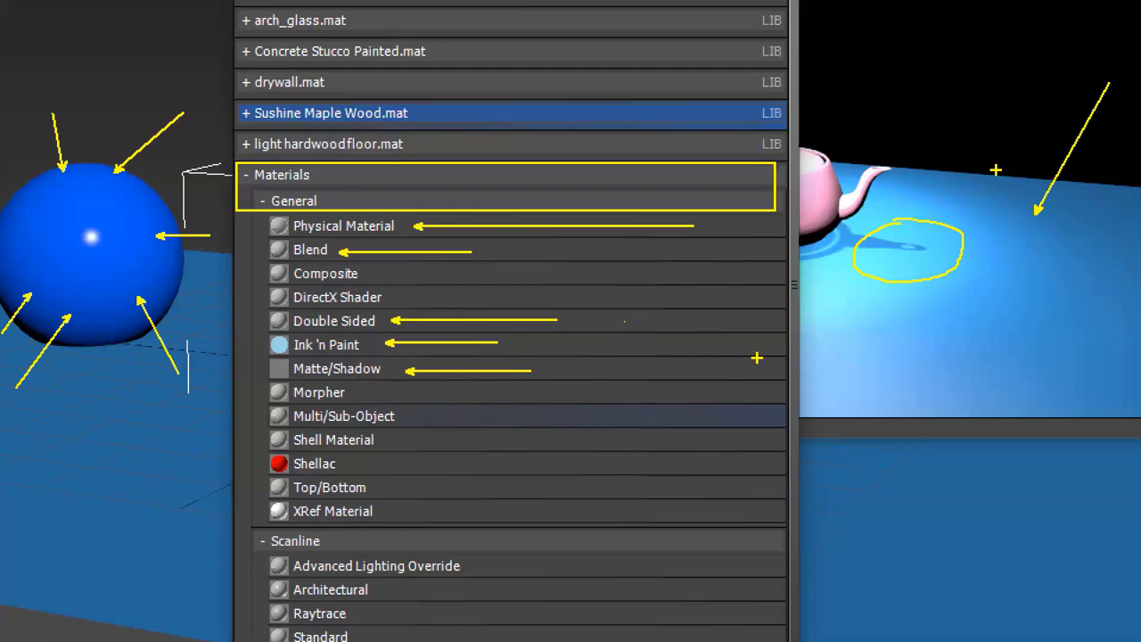
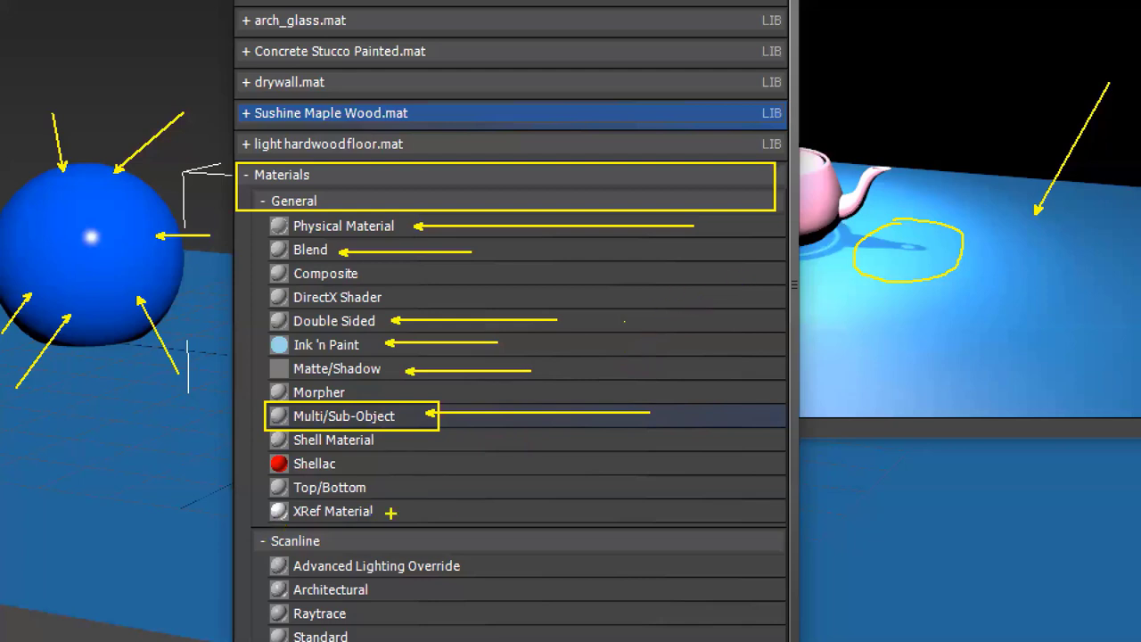
{"action": "mouse_move", "coordinate": [264, 431]}
{"action": "left_mouse_down"}
{"action": "mouse_move", "coordinate": [316, 526]}
{"action": "mouse_move", "coordinate": [461, 523]}
{"action": "left_mouse_up"}
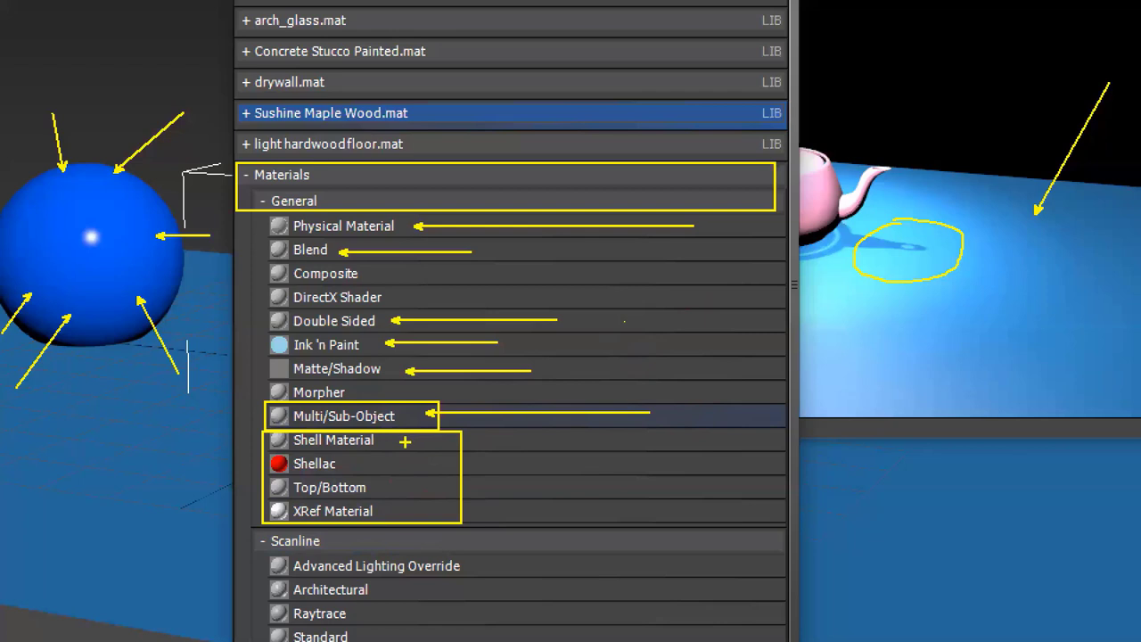
{"action": "left_click_drag", "start_coordinate": [406, 441], "coordinate": [581, 441]}
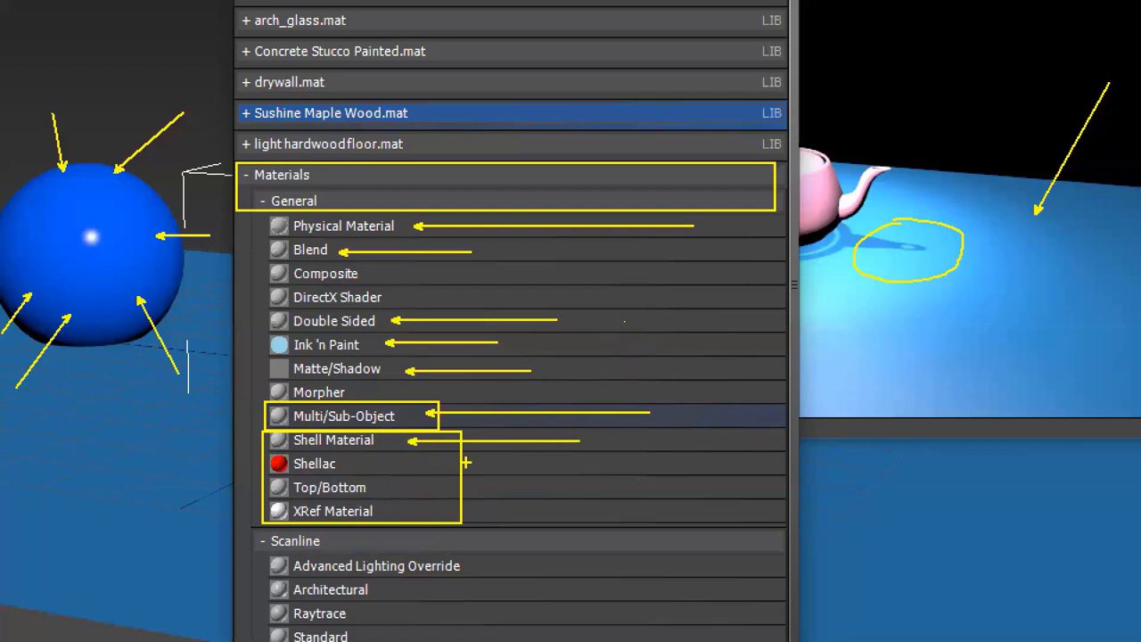
{"action": "left_click_drag", "start_coordinate": [419, 462], "coordinate": [503, 483]}
{"action": "left_click_drag", "start_coordinate": [430, 511], "coordinate": [552, 511]}
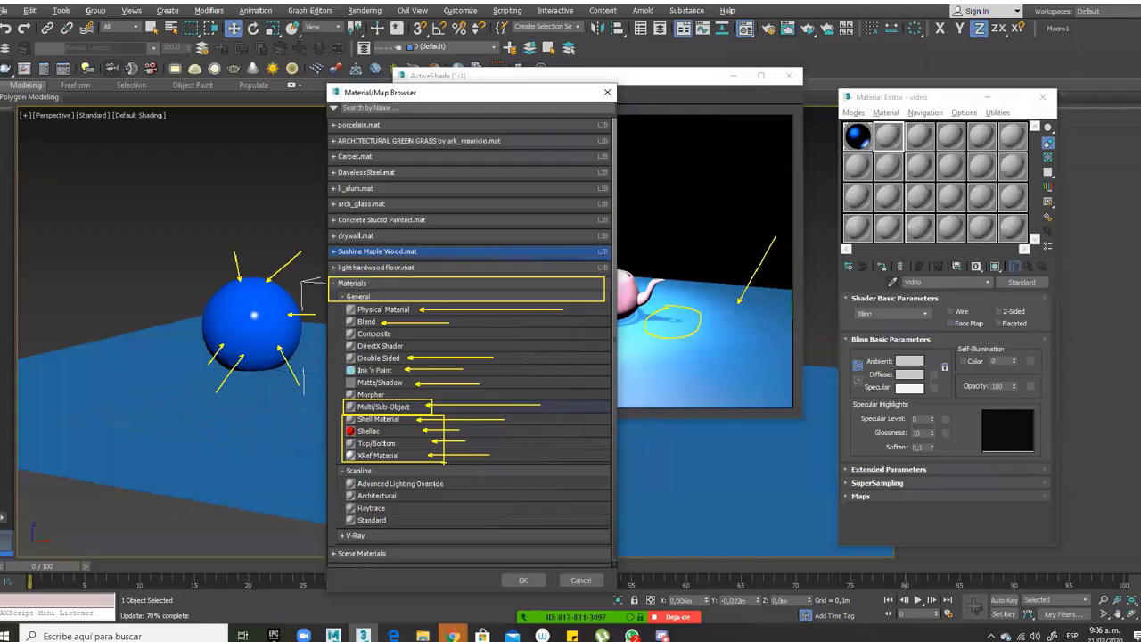
{"action": "key", "text": "Escape"}
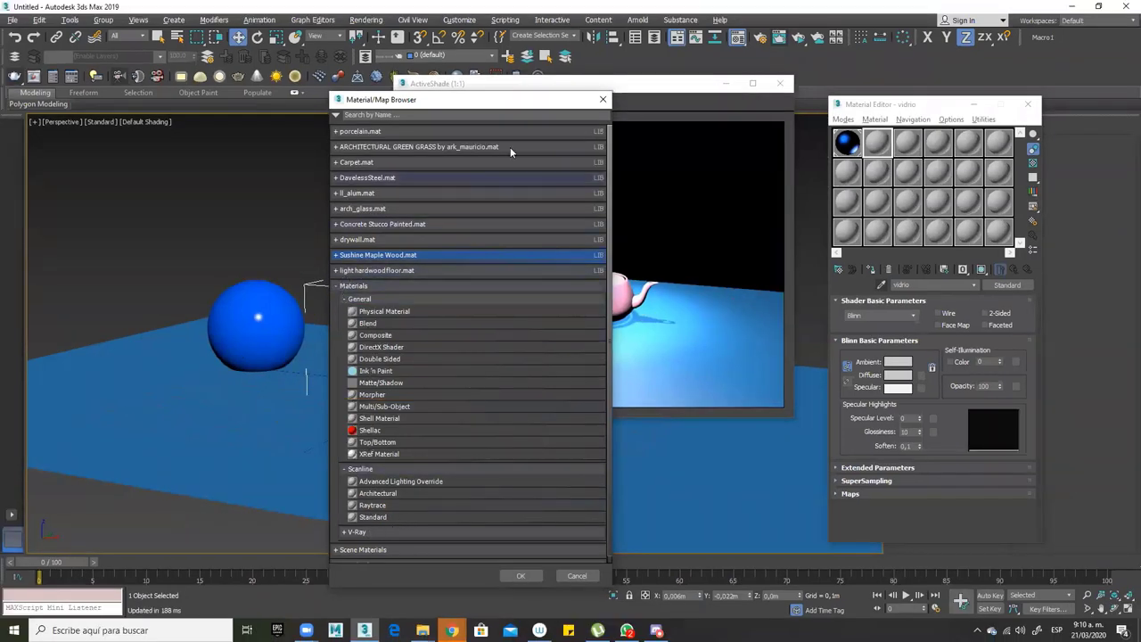
{"action": "left_click", "coordinate": [603, 99]}
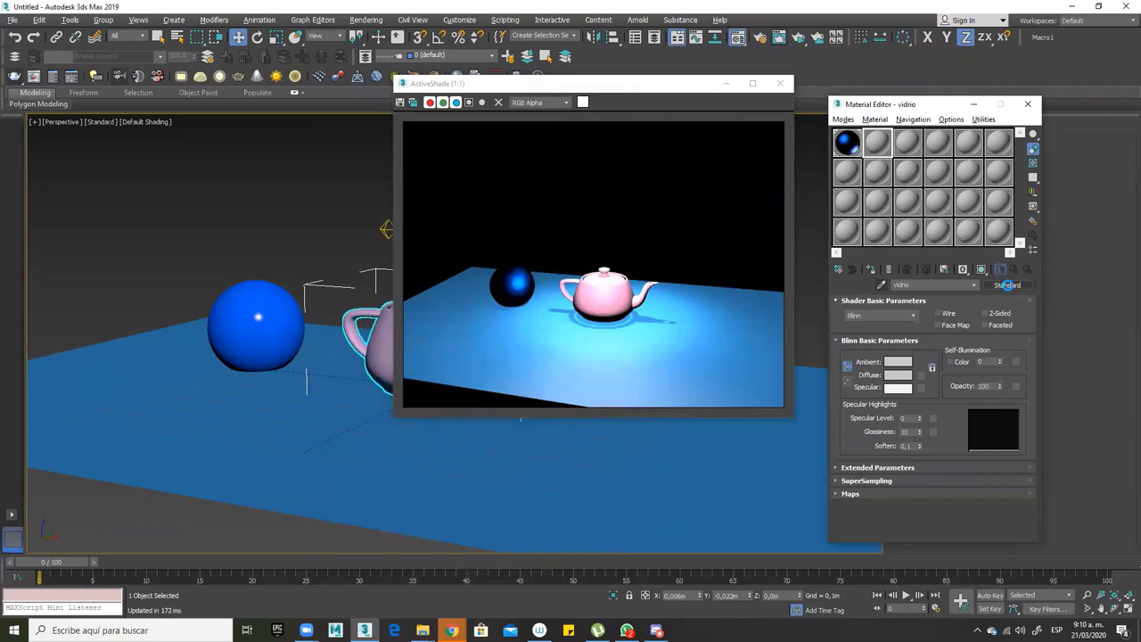
Examine the General, Scanline and V-Ray groups among the material types available for vidrio, and leave its type unchosen
{"action": "left_click", "coordinate": [1008, 286]}
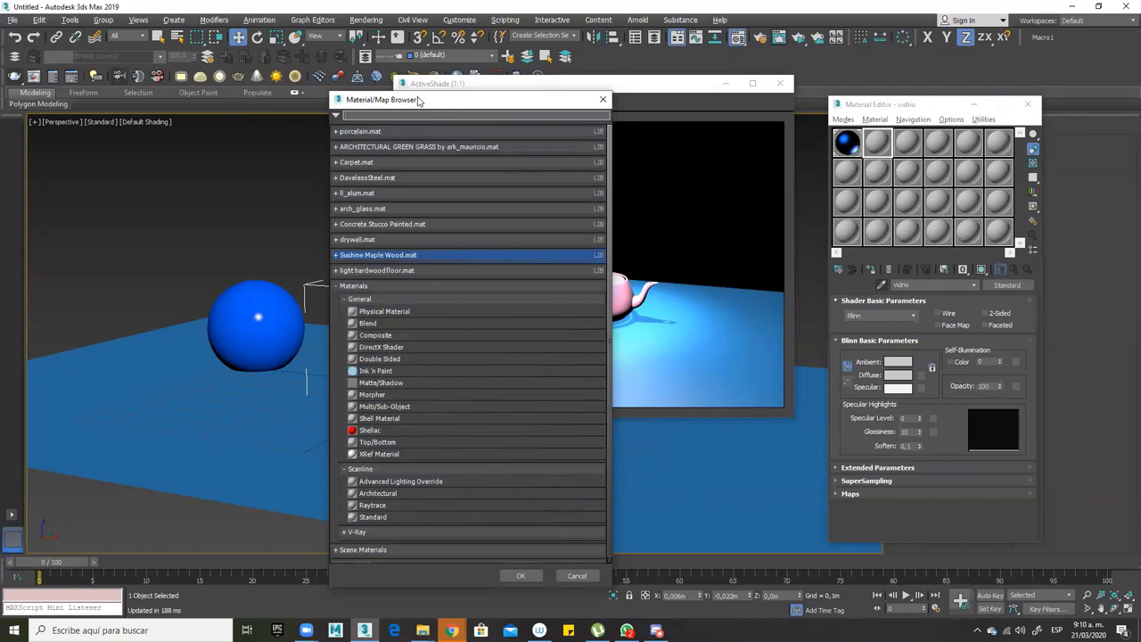
{"action": "left_click_drag", "start_coordinate": [419, 101], "coordinate": [288, 78]}
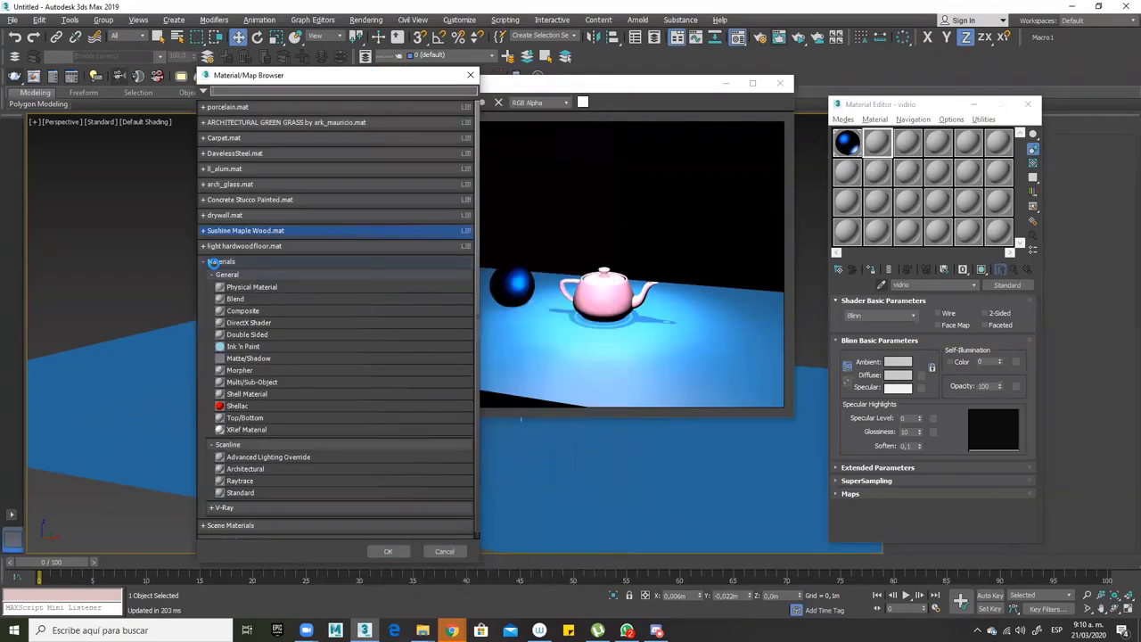
{"action": "left_click", "coordinate": [203, 262]}
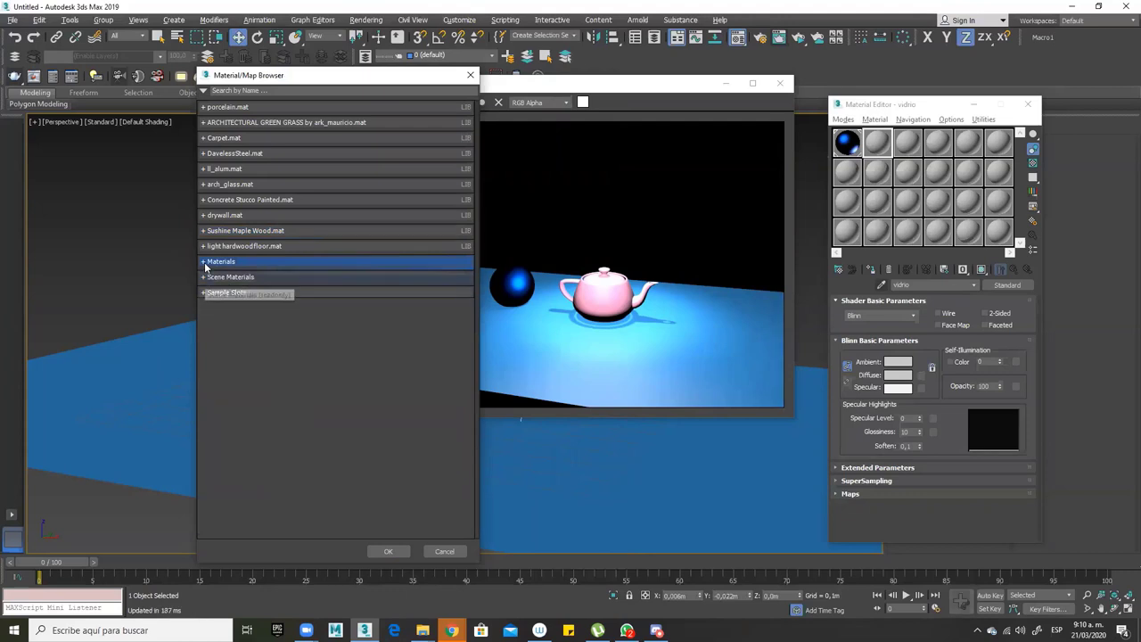
{"action": "left_click", "coordinate": [205, 262]}
{"action": "left_click", "coordinate": [211, 274]}
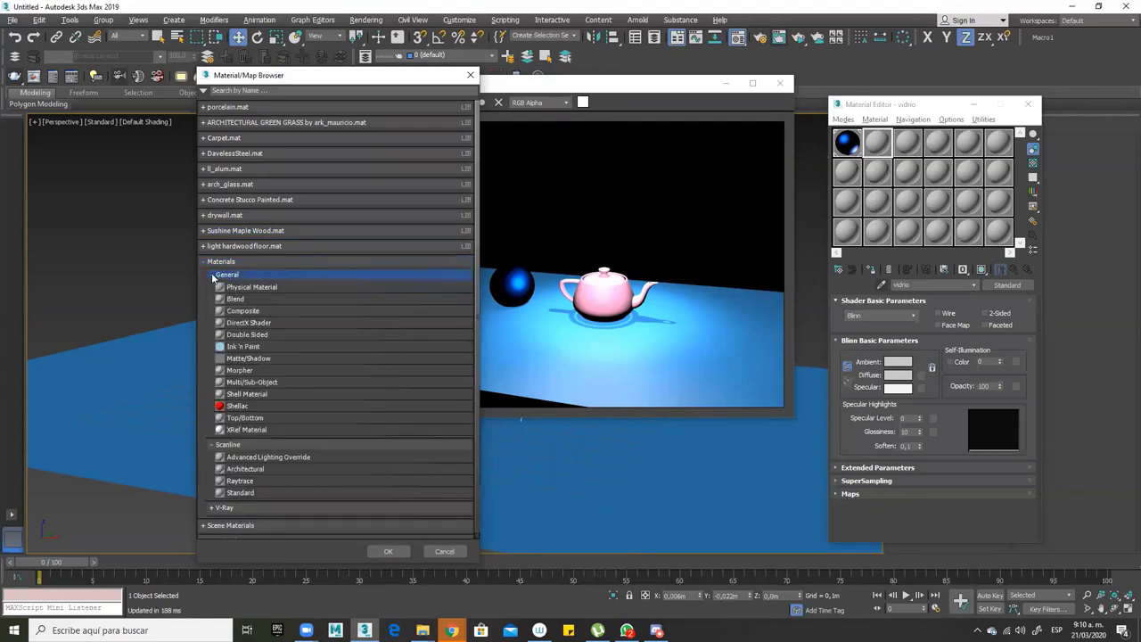
{"action": "left_click", "coordinate": [214, 290]}
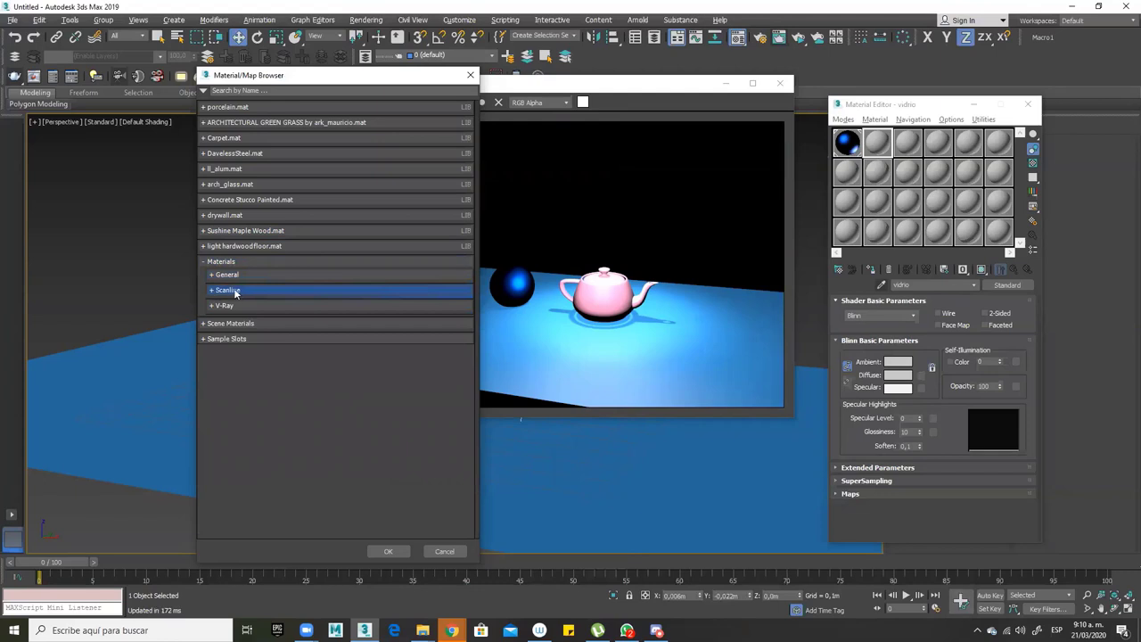
{"action": "left_click", "coordinate": [223, 307]}
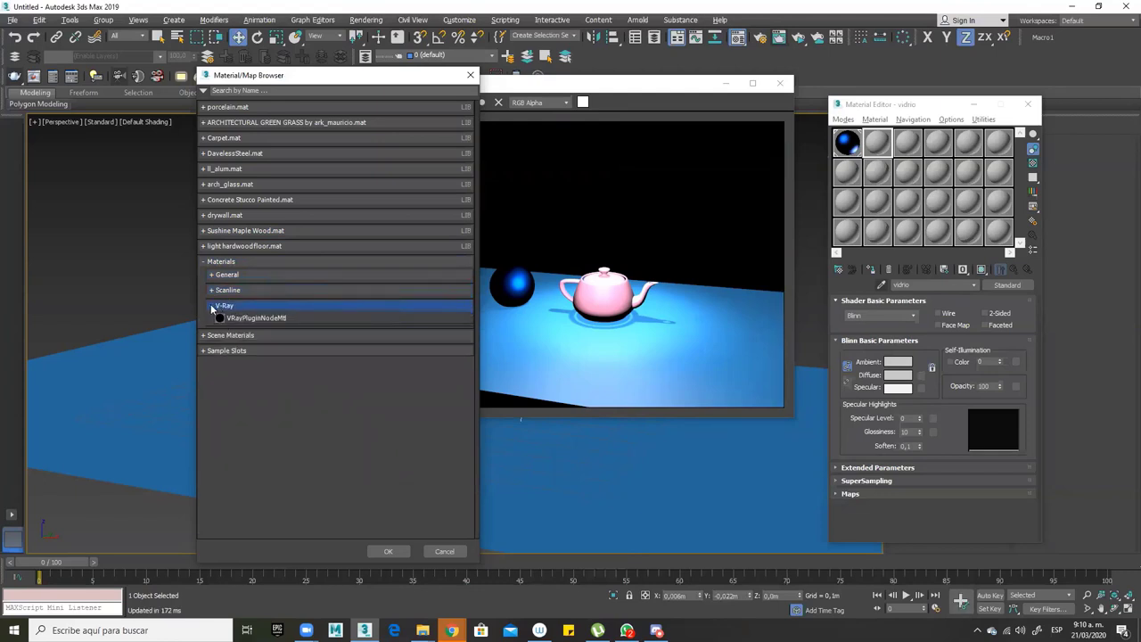
{"action": "left_click", "coordinate": [212, 306]}
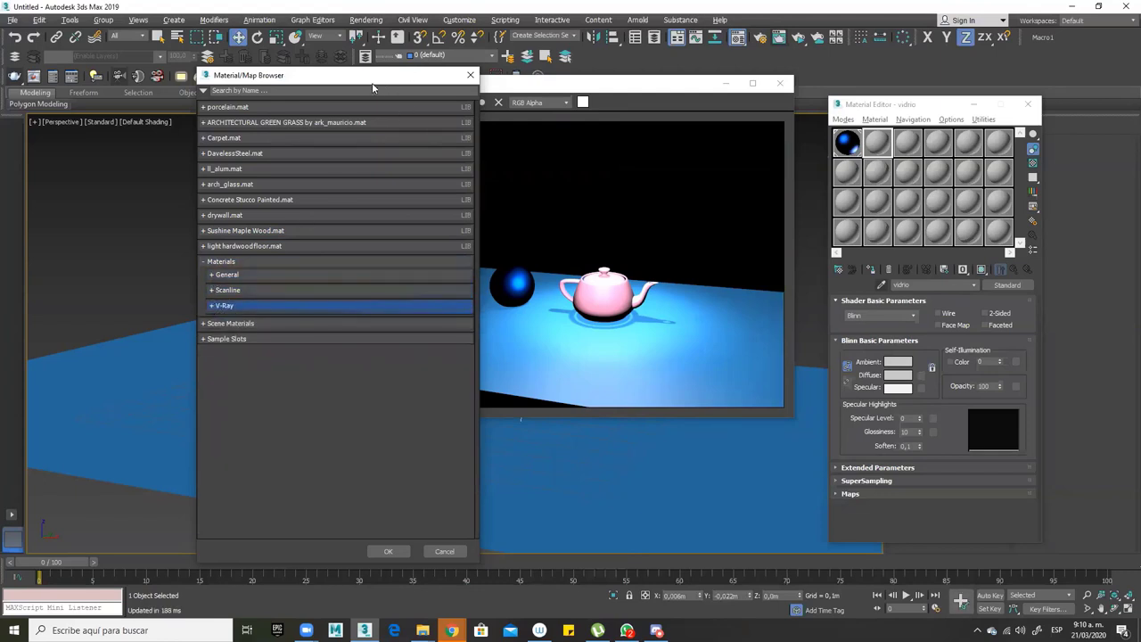
{"action": "left_click", "coordinate": [217, 306]}
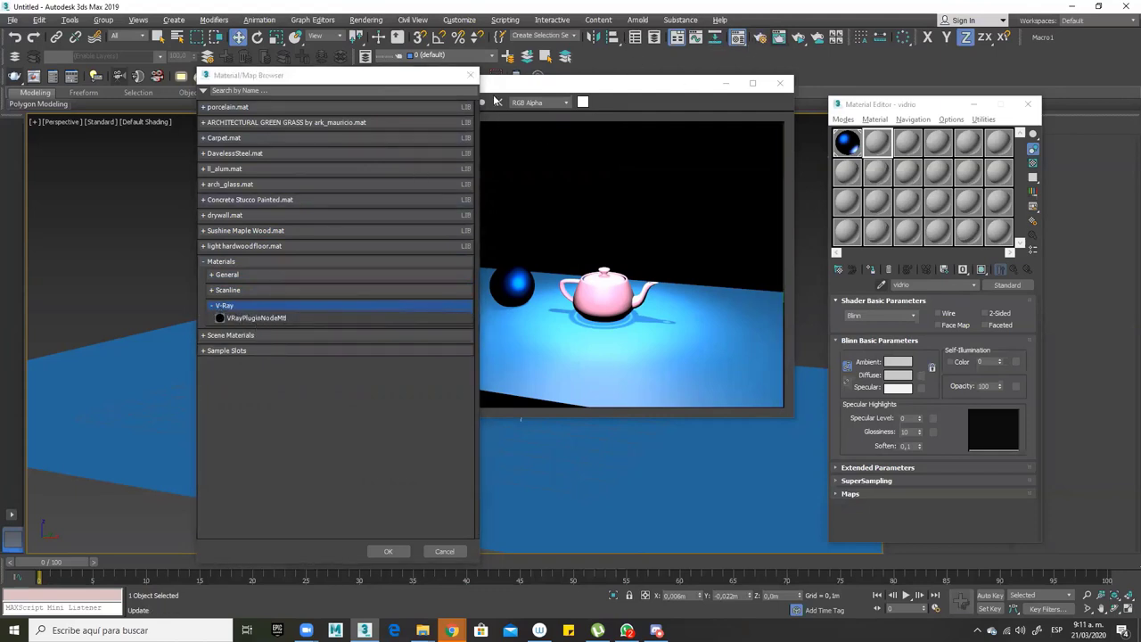
{"action": "left_click", "coordinate": [470, 75]}
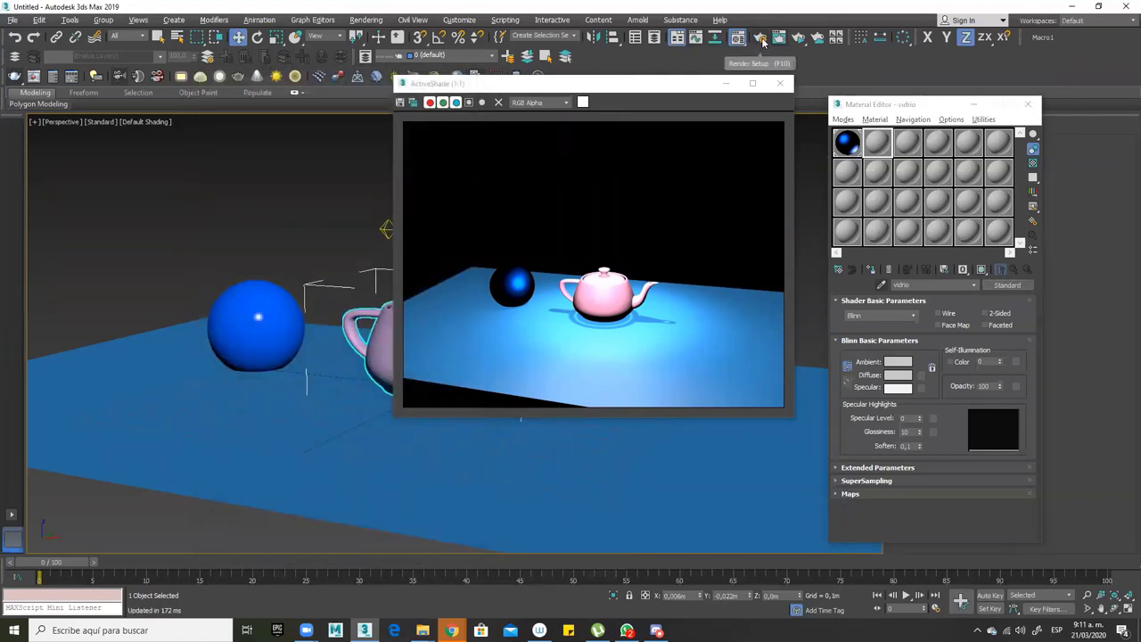
Set the renderer to Arnold in the render setup and dismiss the Arnold render messages
{"action": "left_click", "coordinate": [760, 40]}
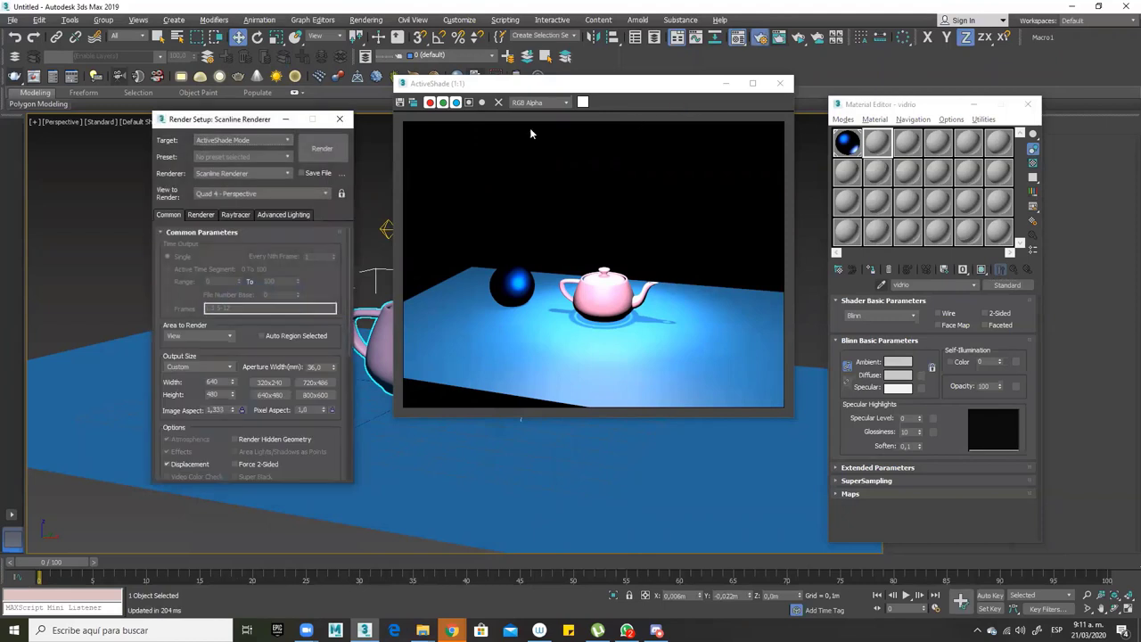
{"action": "left_click", "coordinate": [239, 145]}
{"action": "left_click", "coordinate": [239, 145]}
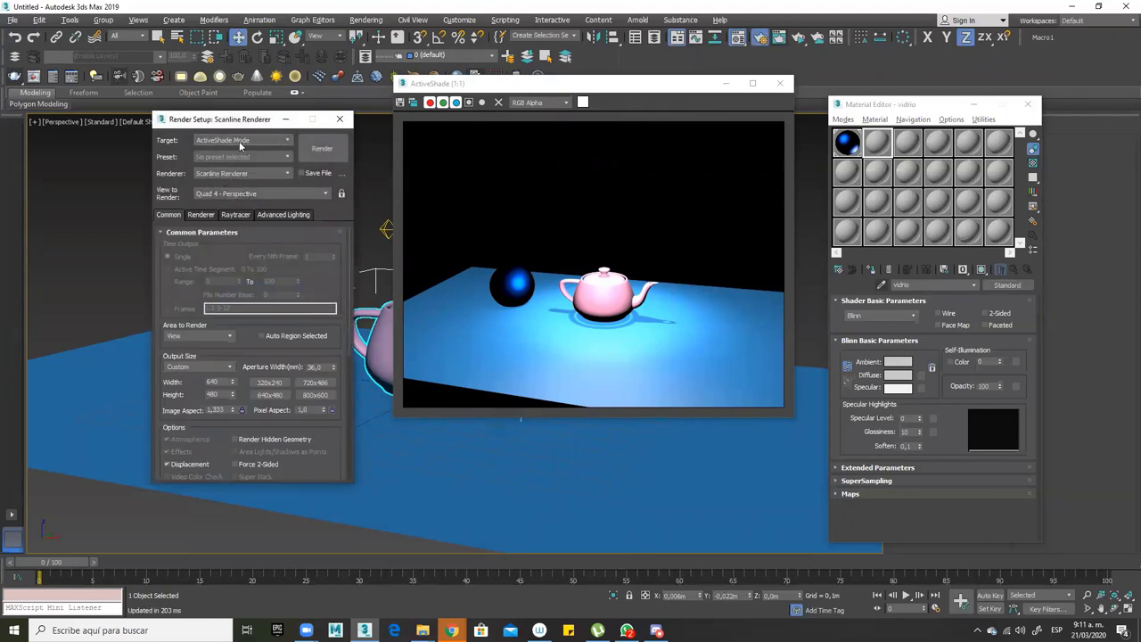
{"action": "left_click", "coordinate": [284, 175]}
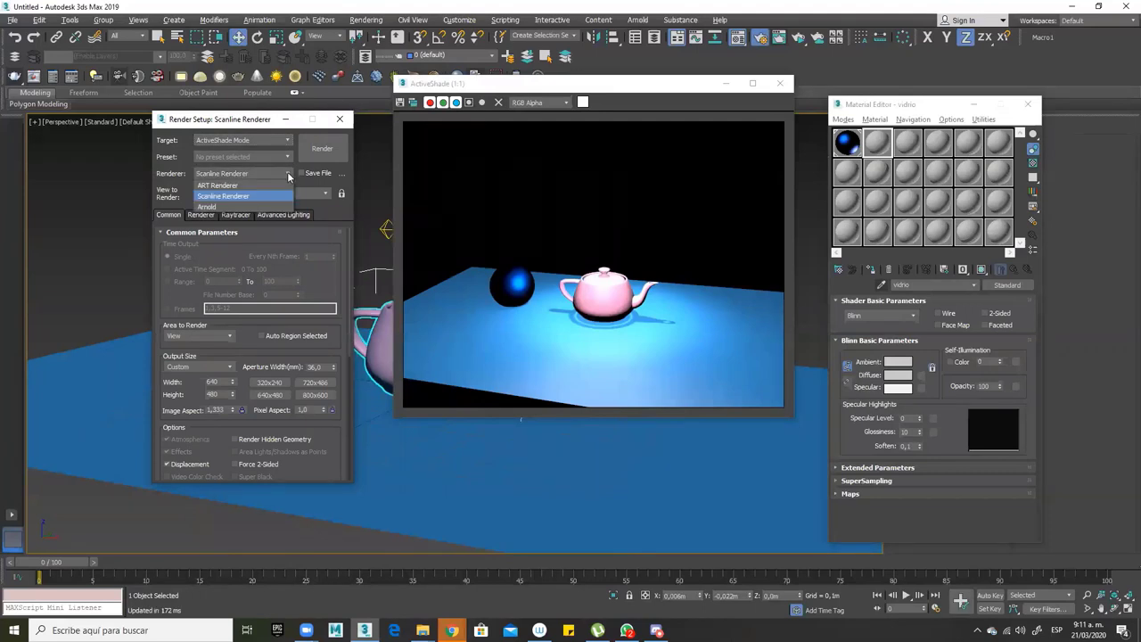
{"action": "left_click", "coordinate": [220, 207]}
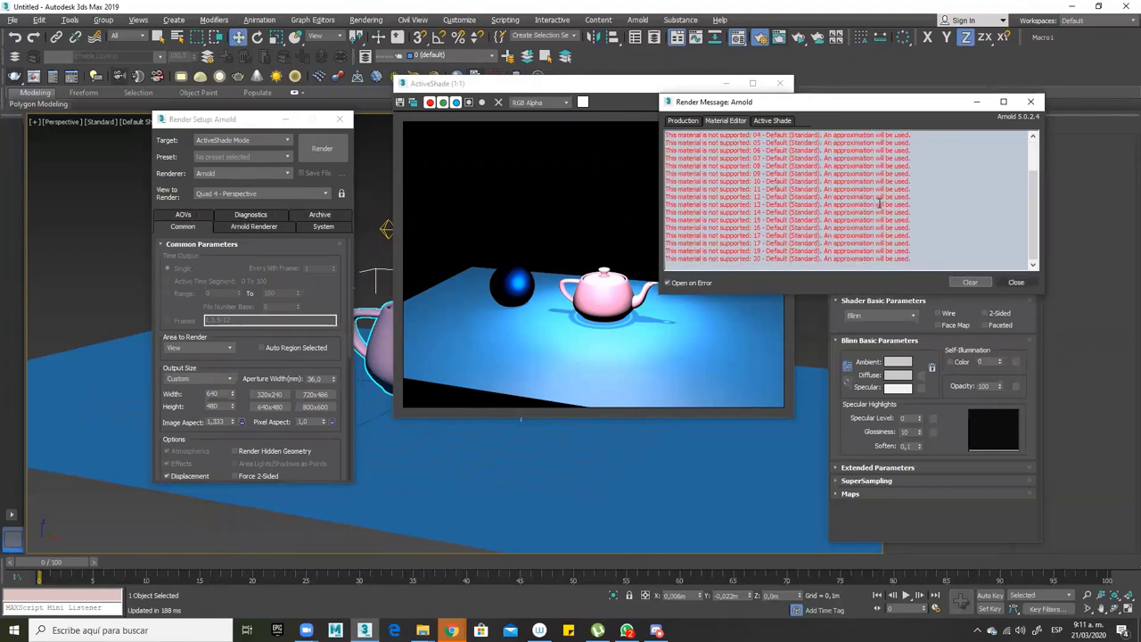
{"action": "left_click_drag", "start_coordinate": [891, 198], "coordinate": [675, 212]}
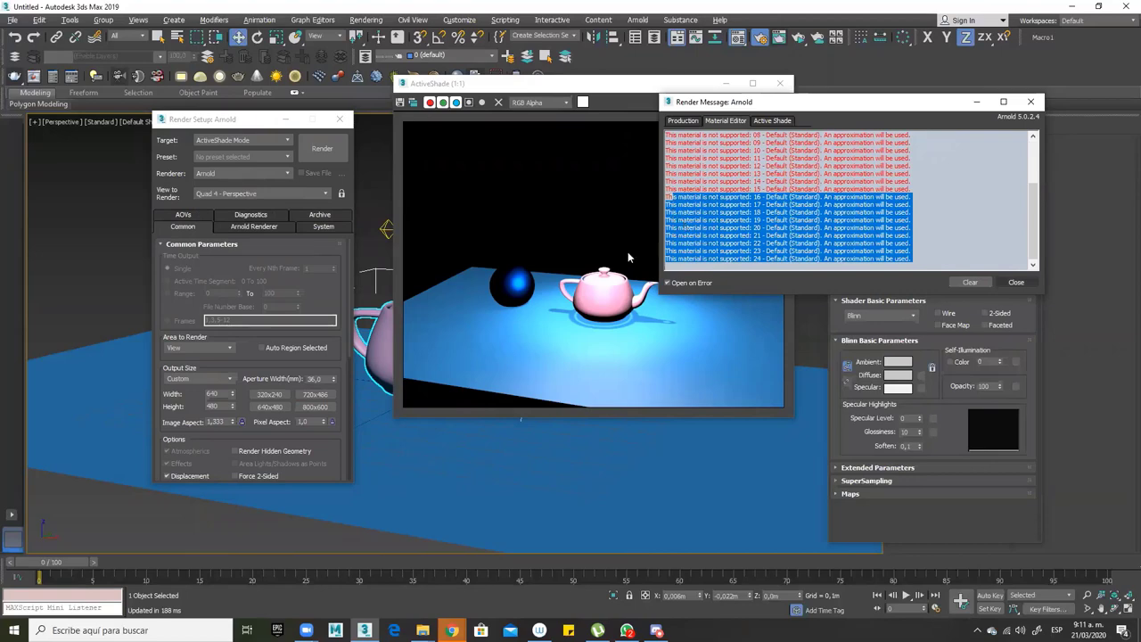
{"action": "left_click", "coordinate": [1017, 282]}
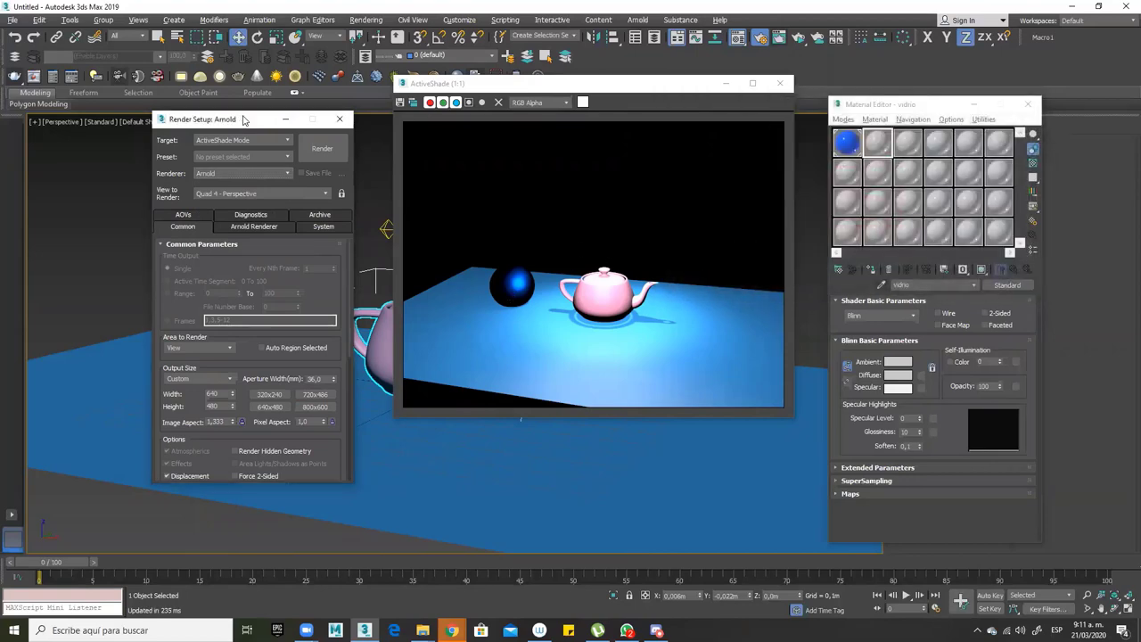
Select the sphere and change its blue material in the first Material Editor slot to an Arnold Standard Surface
{"action": "left_click_drag", "start_coordinate": [234, 120], "coordinate": [474, 83]}
{"action": "left_click", "coordinate": [255, 330]}
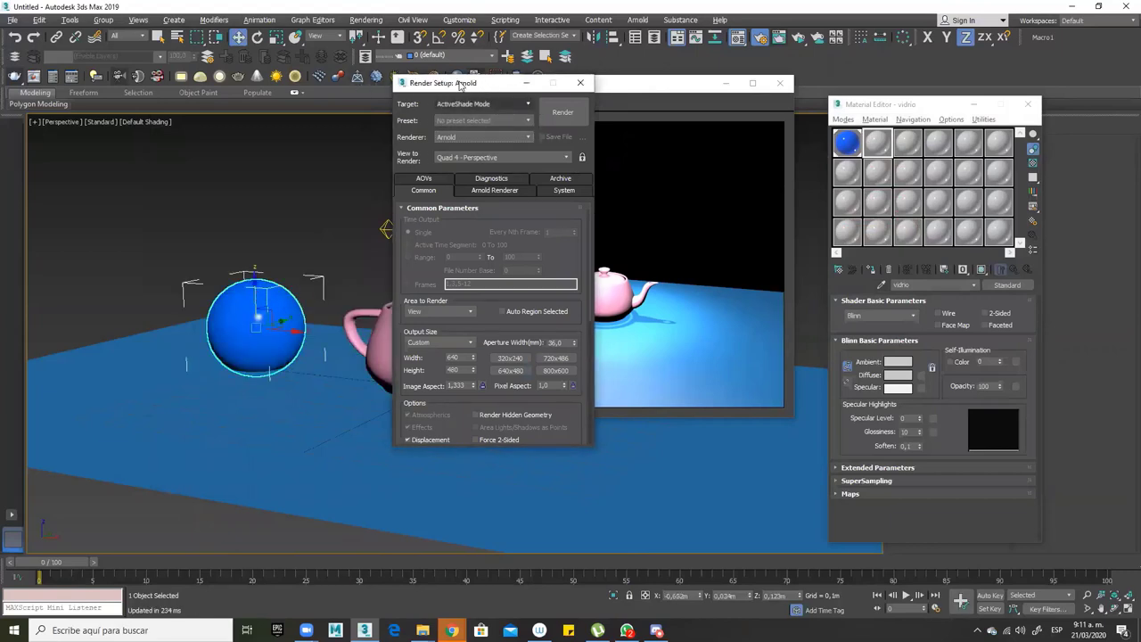
{"action": "left_click_drag", "start_coordinate": [482, 87], "coordinate": [415, 85]}
{"action": "left_click", "coordinate": [848, 143]}
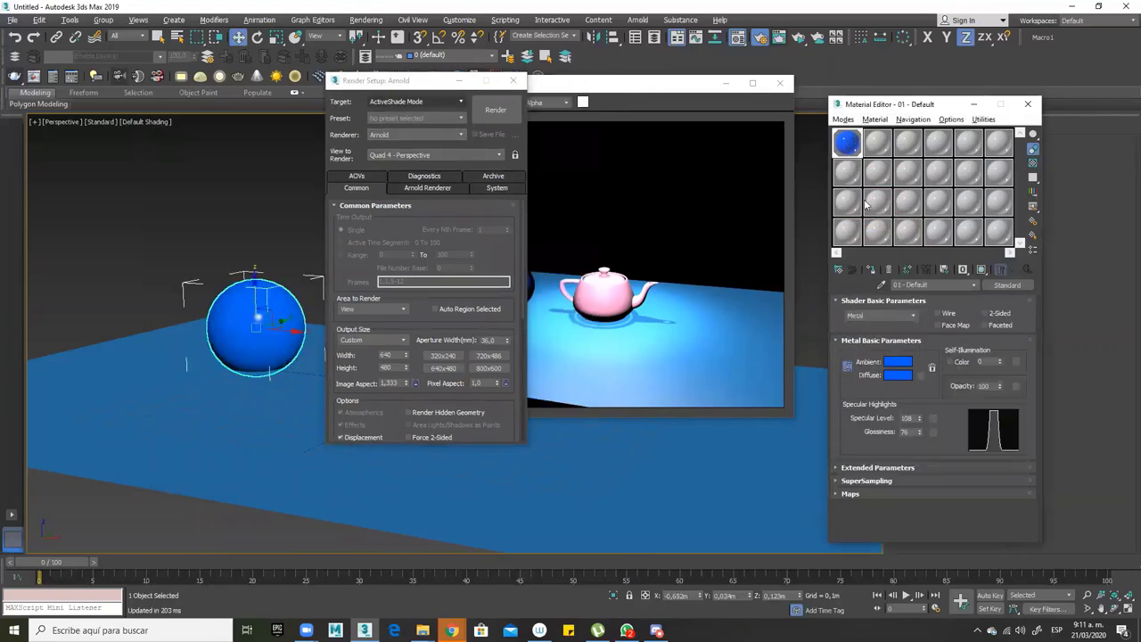
{"action": "left_click", "coordinate": [1005, 286]}
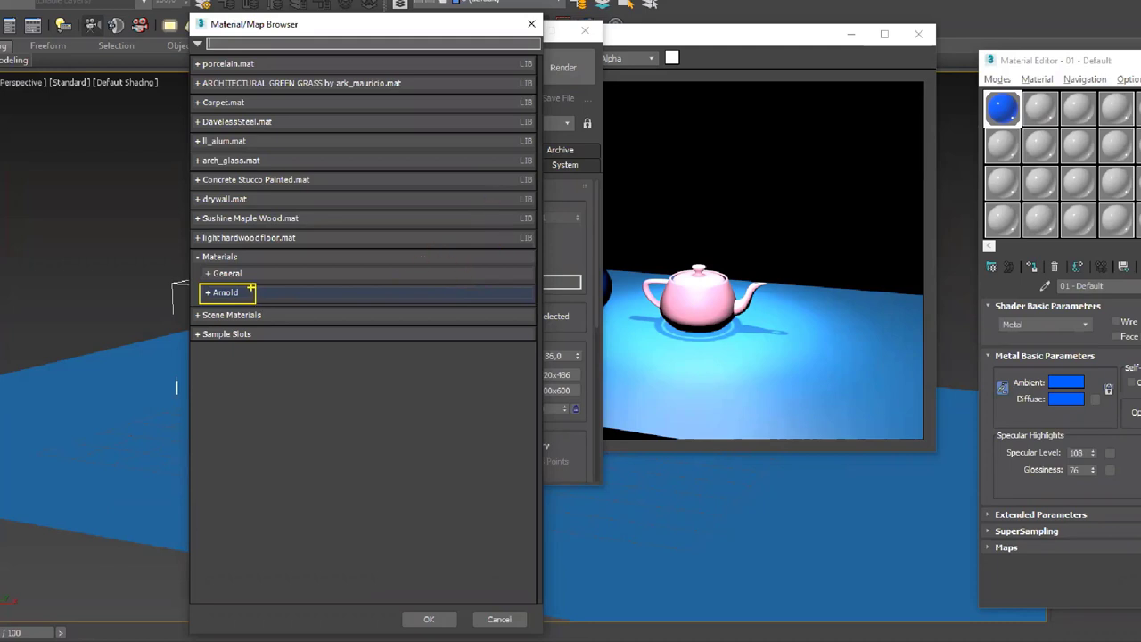
{"action": "left_click_drag", "start_coordinate": [381, 263], "coordinate": [255, 290]}
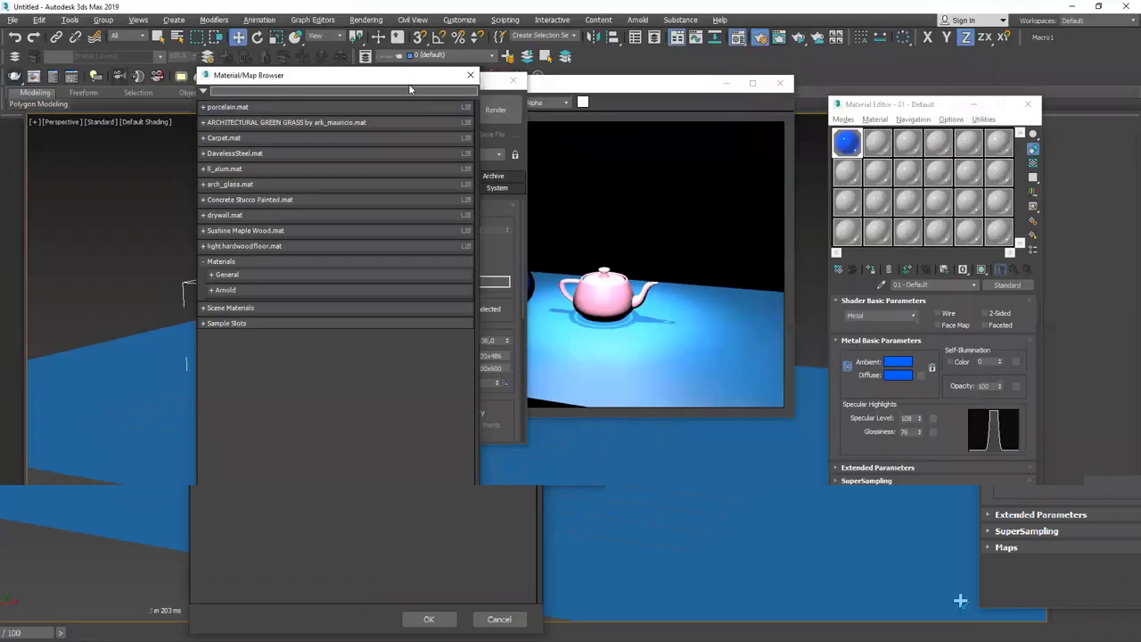
{"action": "left_click_drag", "start_coordinate": [334, 26], "coordinate": [223, 0]}
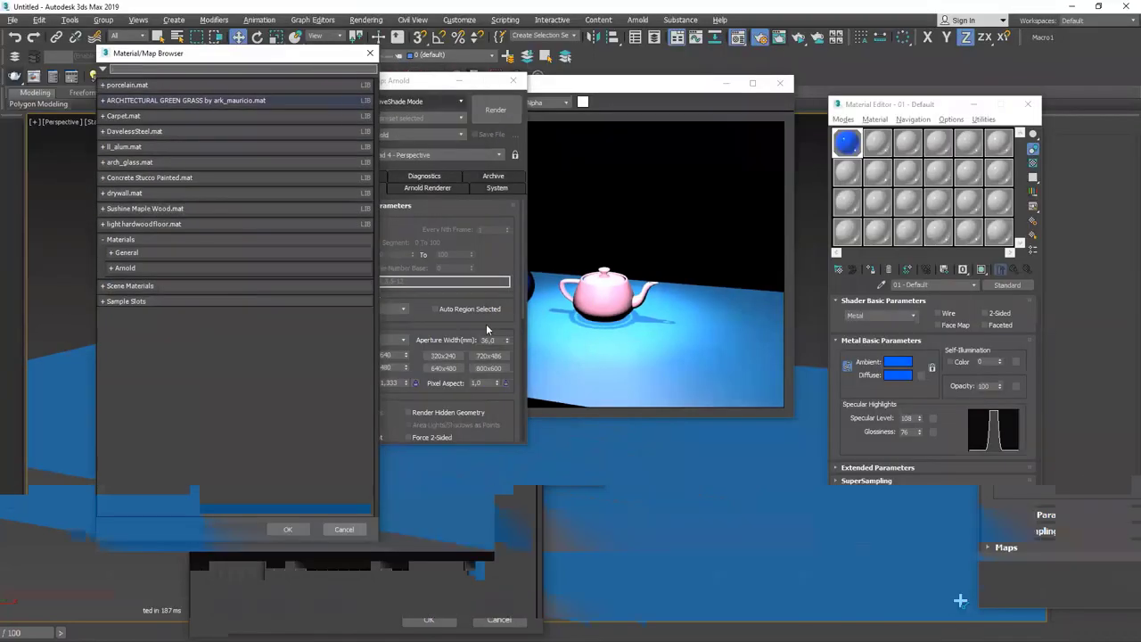
{"action": "left_click", "coordinate": [113, 269]}
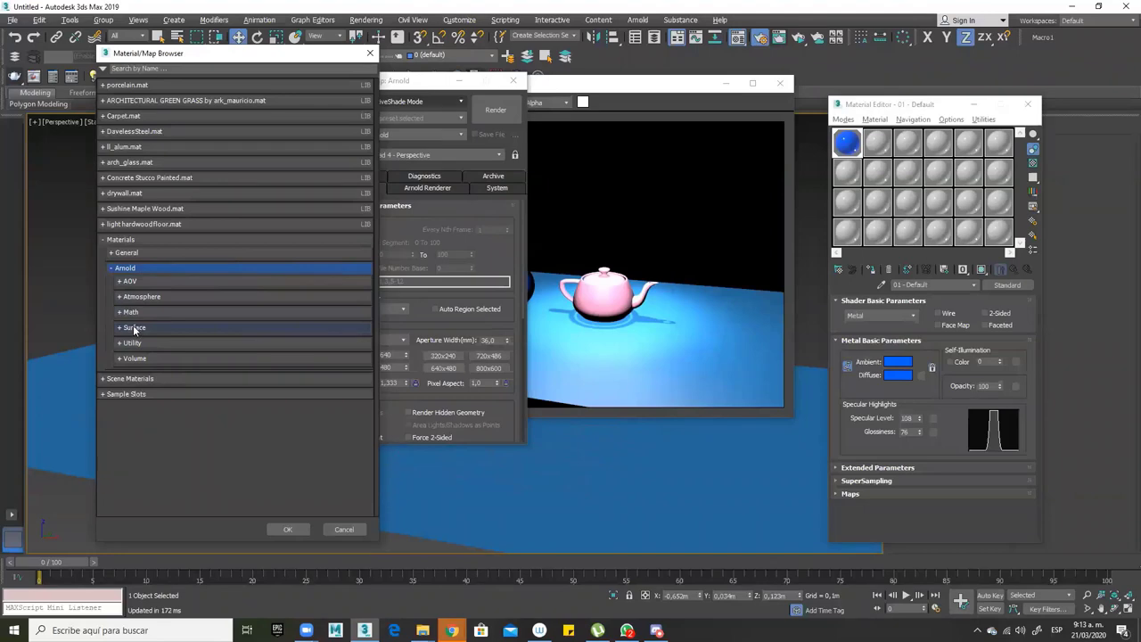
{"action": "left_click", "coordinate": [120, 328]}
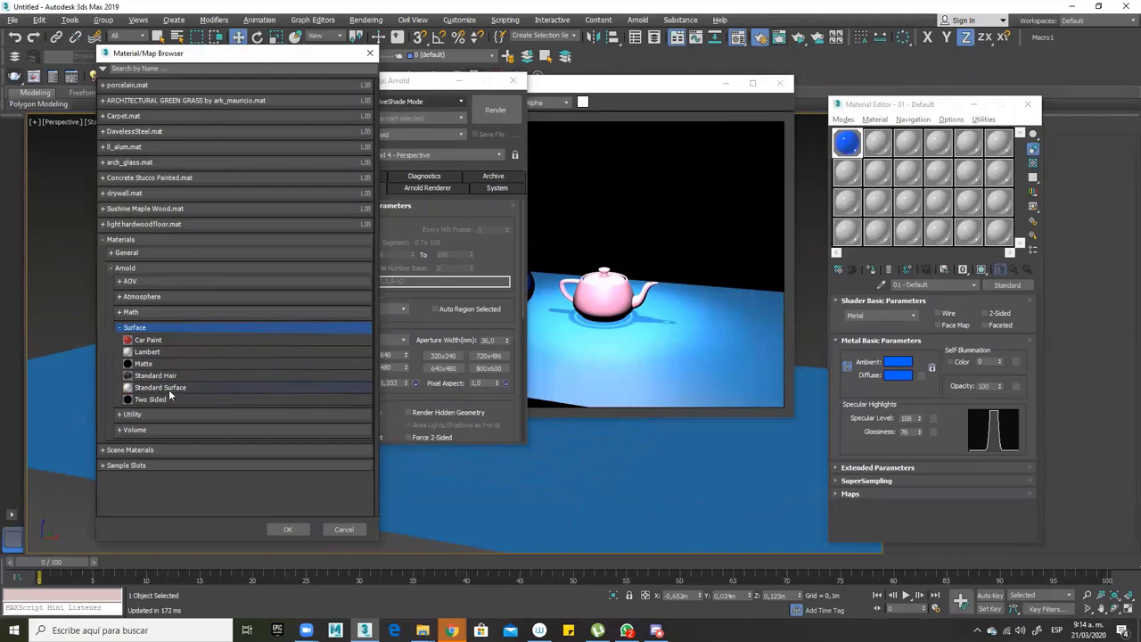
{"action": "left_click", "coordinate": [163, 392]}
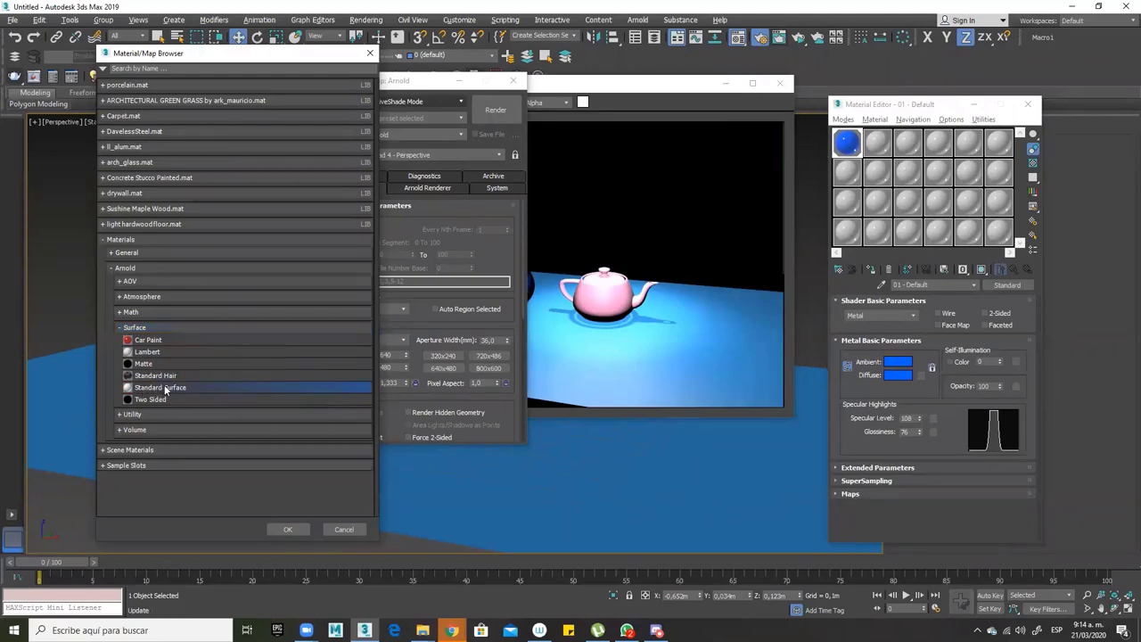
{"action": "double_click", "coordinate": [161, 389]}
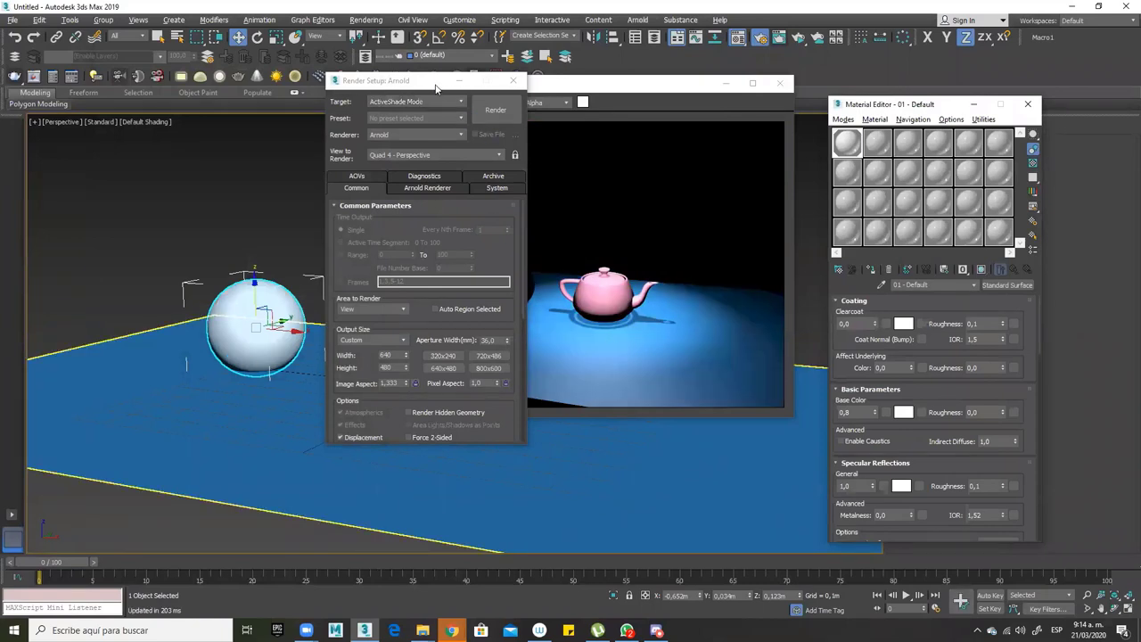
Rename the sphere's Standard Surface material as metal and close the render setup
{"action": "left_click_drag", "start_coordinate": [436, 89], "coordinate": [130, 97]}
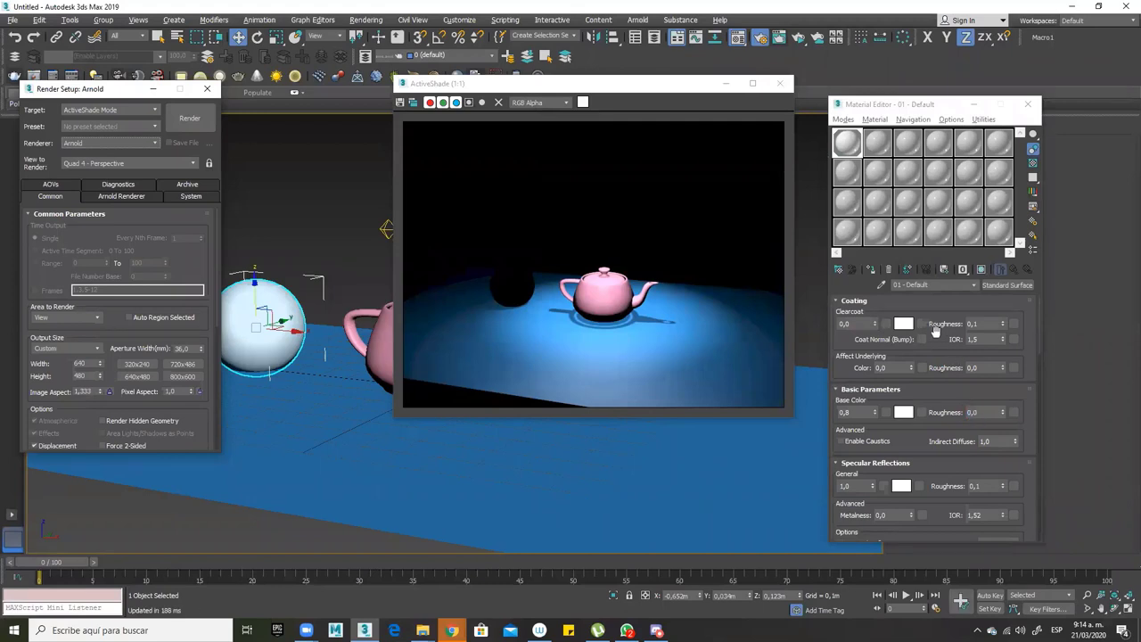
{"action": "left_click_drag", "start_coordinate": [884, 105], "coordinate": [891, 82]}
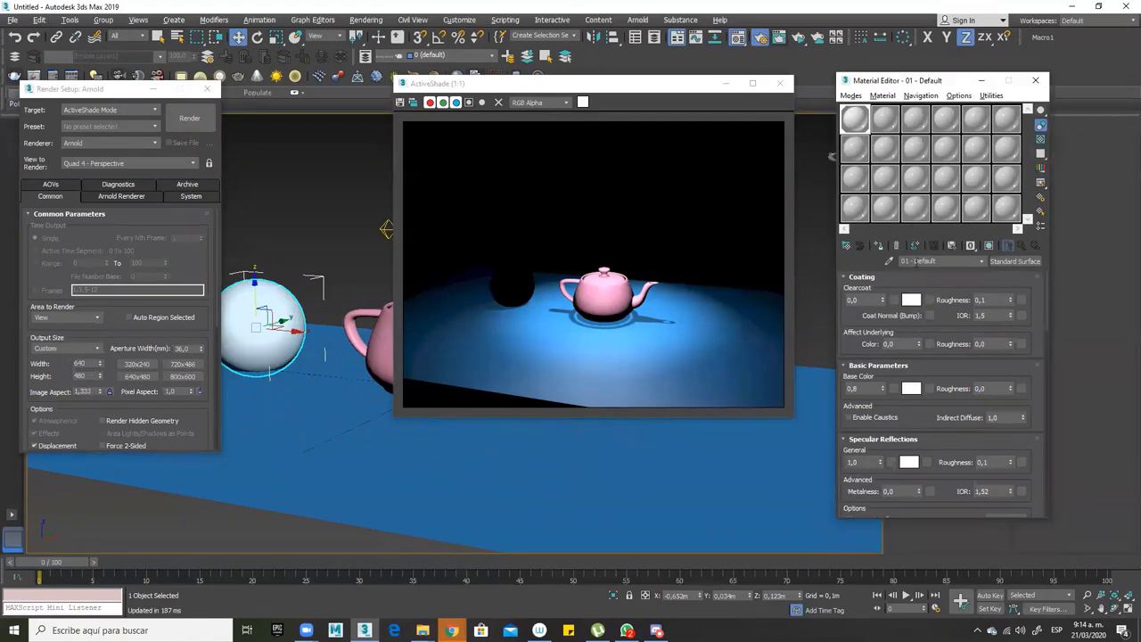
{"action": "left_click", "coordinate": [916, 262]}
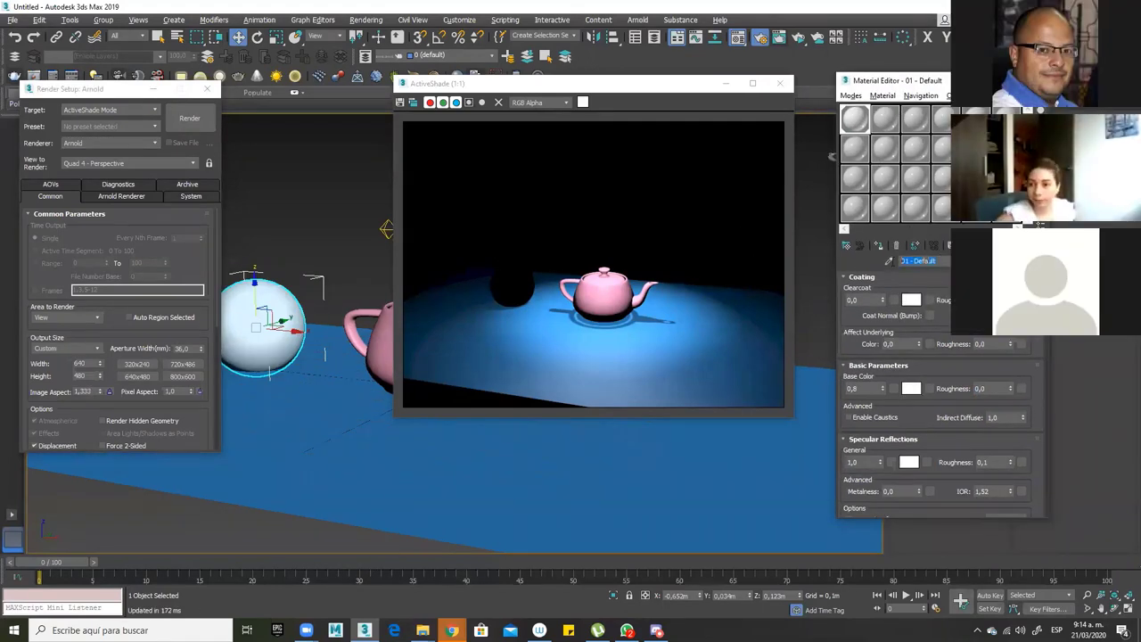
{"action": "type", "text": "me"}
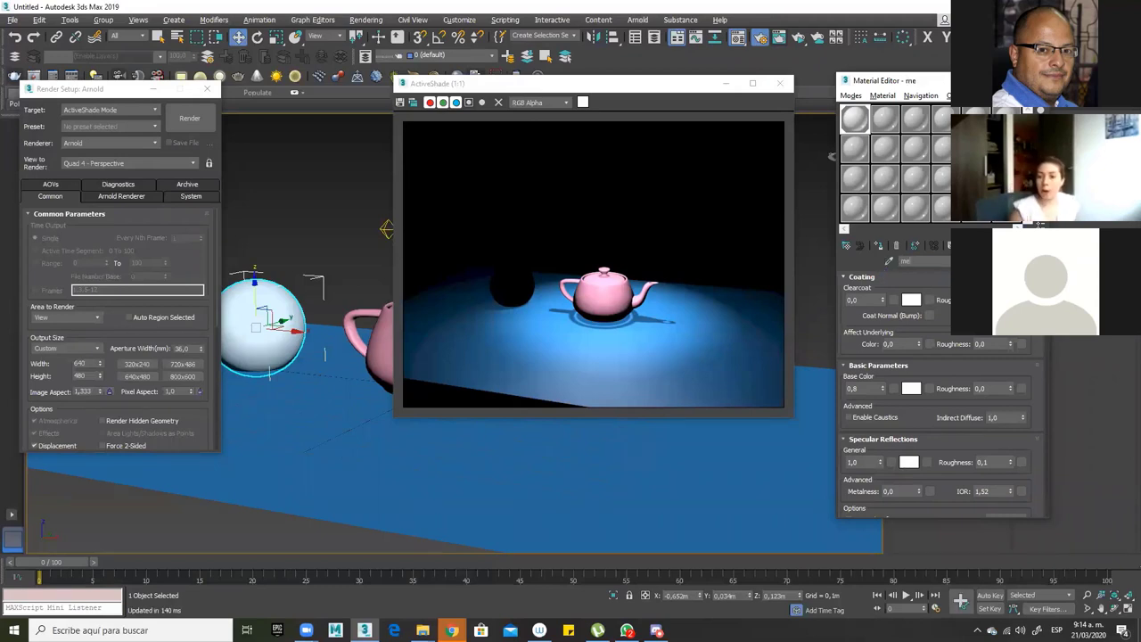
{"action": "type", "text": "tal"}
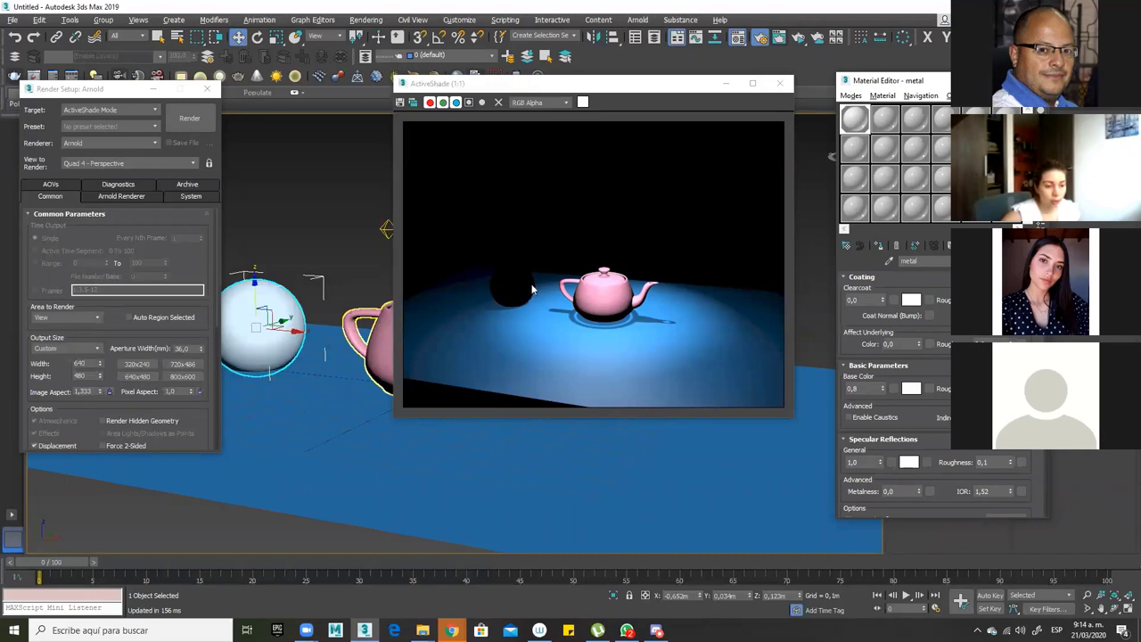
{"action": "left_click", "coordinate": [208, 90]}
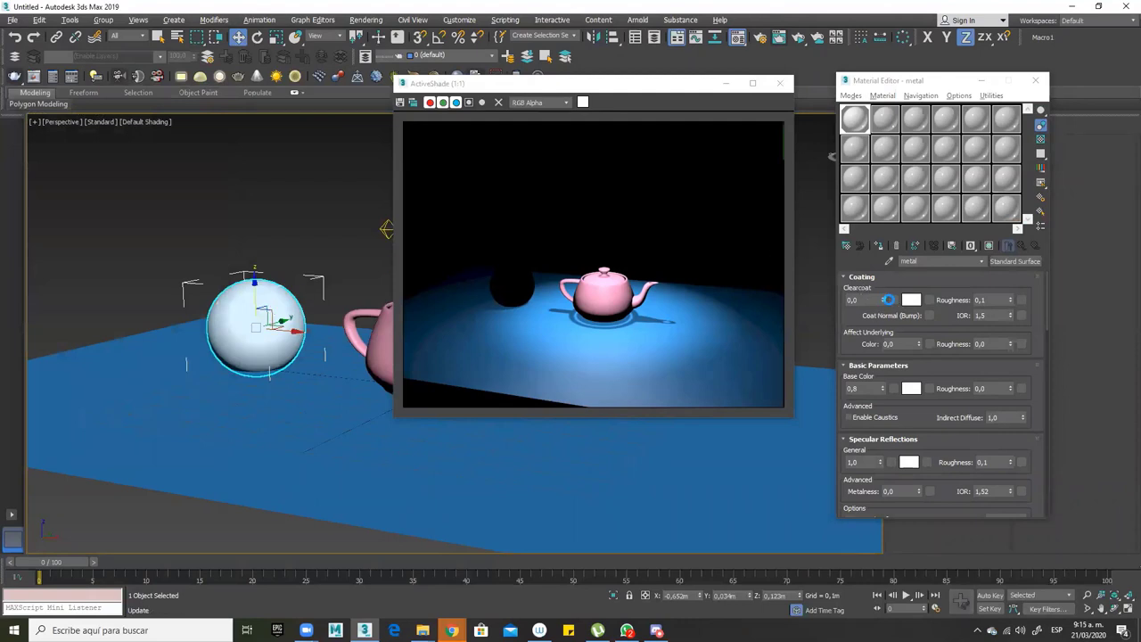
{"action": "scroll", "coordinate": [931, 362], "scroll_direction": "down", "scroll_amount": 2}
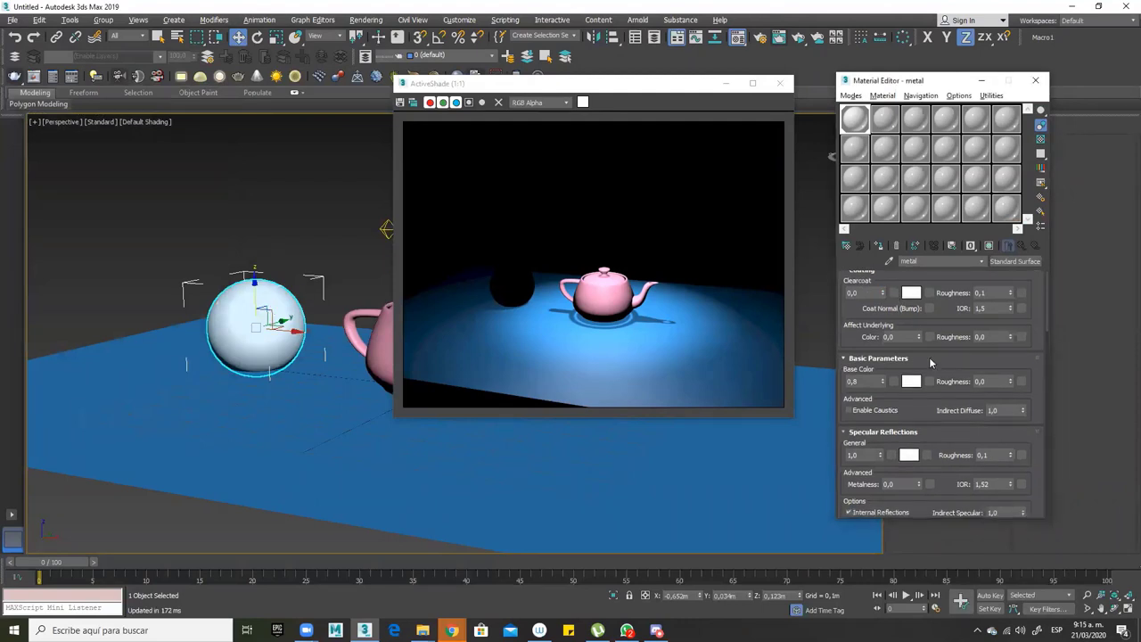
Set the metal material's base color to a saturated yellow
{"action": "scroll", "coordinate": [931, 362], "scroll_direction": "down", "scroll_amount": 2}
{"action": "scroll", "coordinate": [934, 374], "scroll_direction": "up", "scroll_amount": 3}
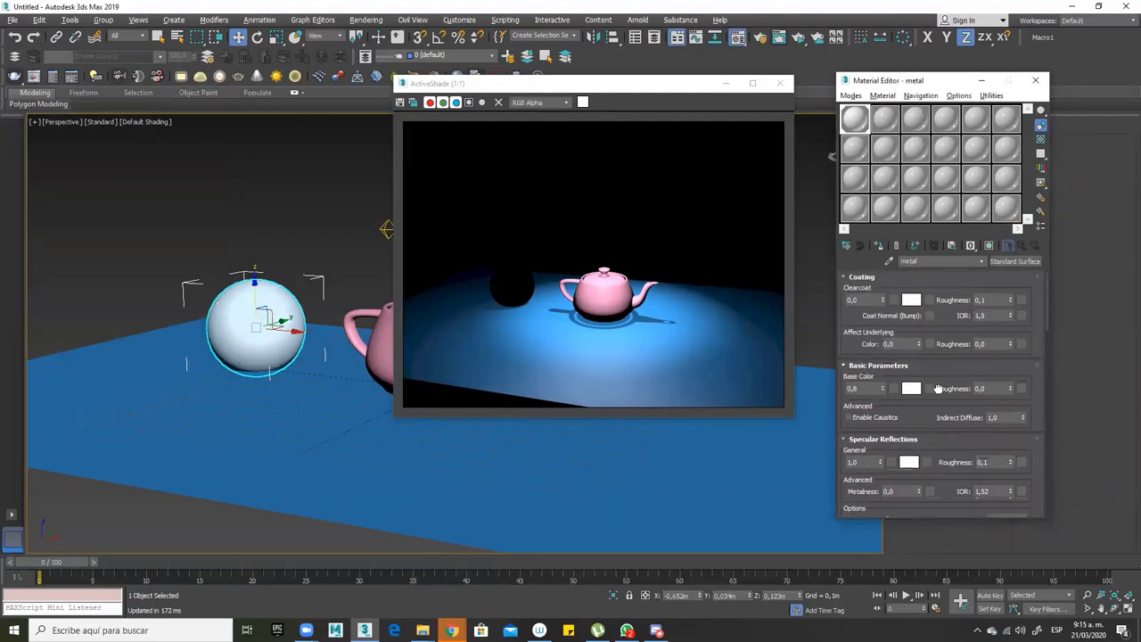
{"action": "scroll", "coordinate": [938, 387], "scroll_direction": "down", "scroll_amount": 1}
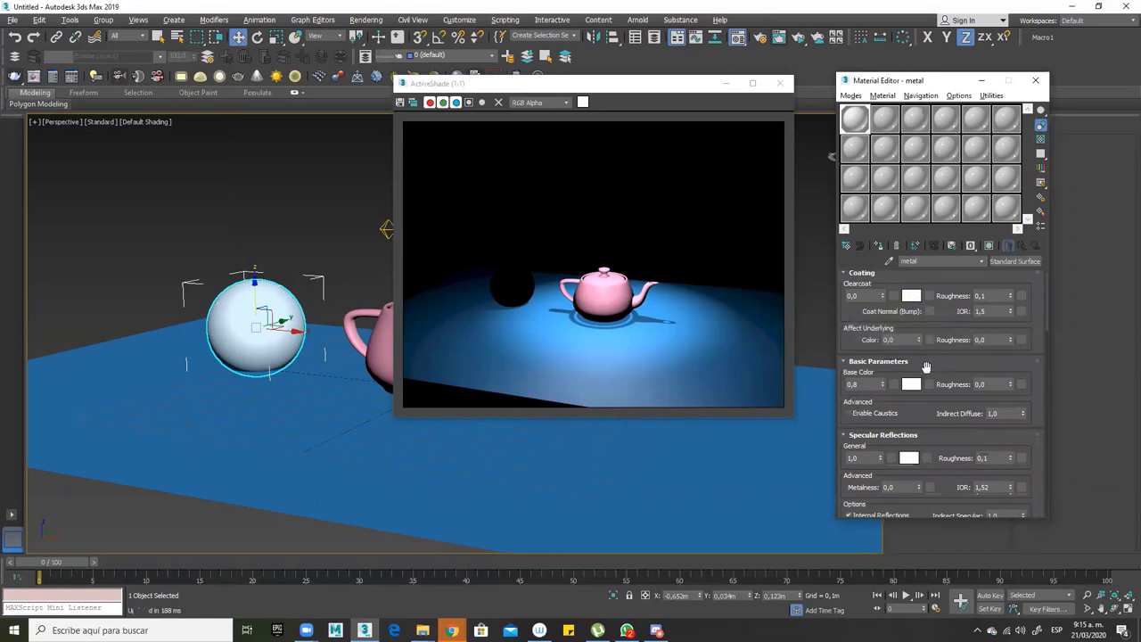
{"action": "scroll", "coordinate": [919, 370], "scroll_direction": "down", "scroll_amount": 2}
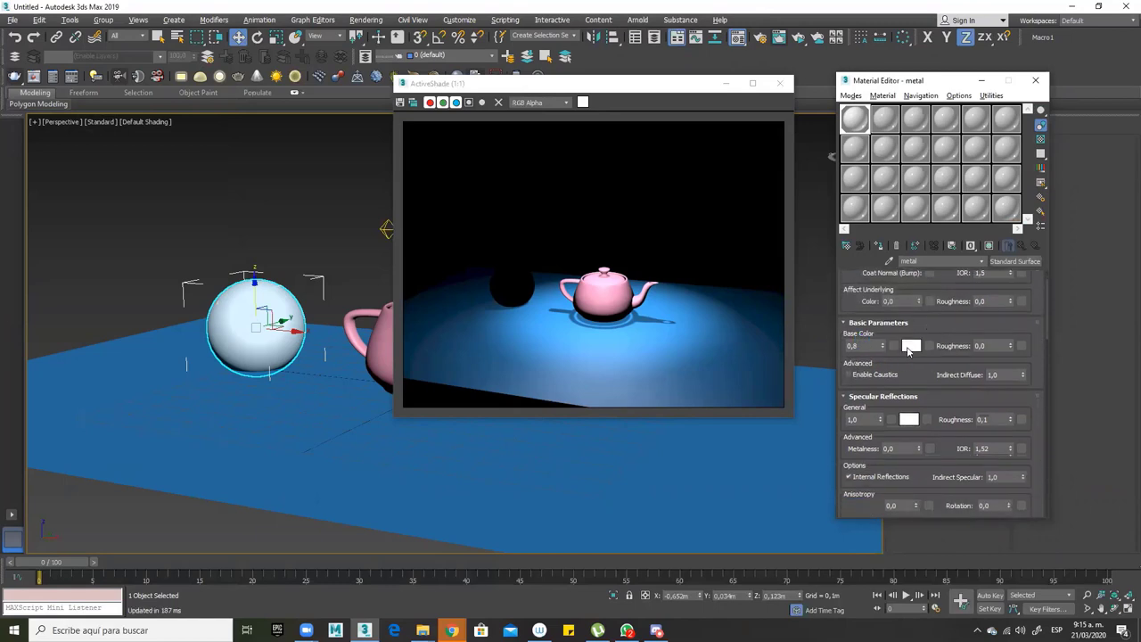
{"action": "left_click", "coordinate": [911, 347]}
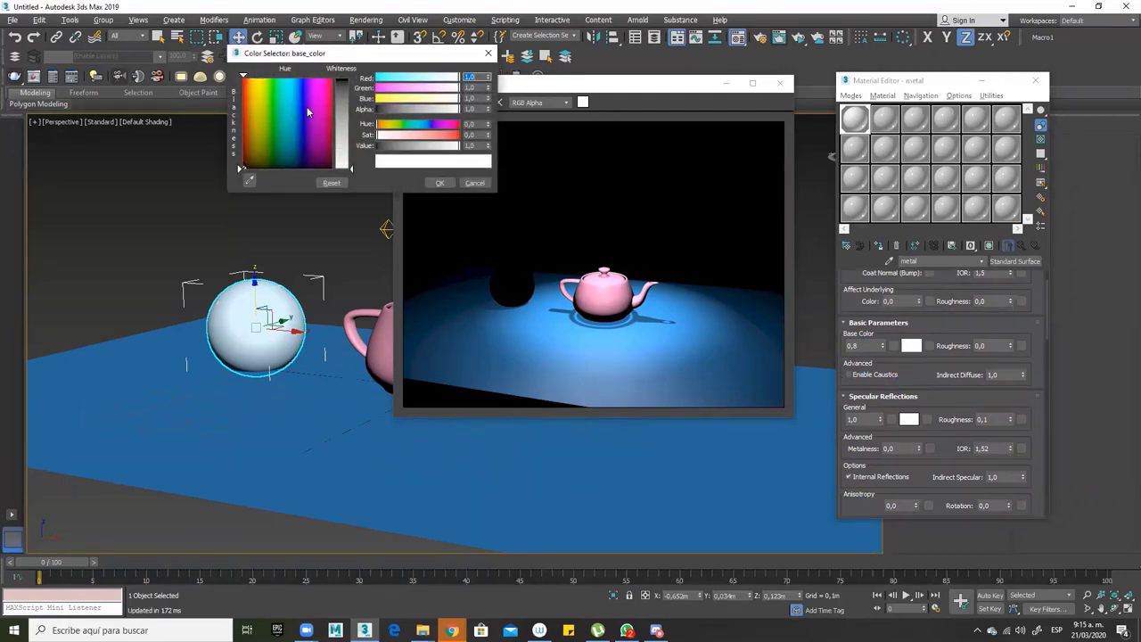
{"action": "left_click_drag", "start_coordinate": [243, 77], "coordinate": [261, 76]}
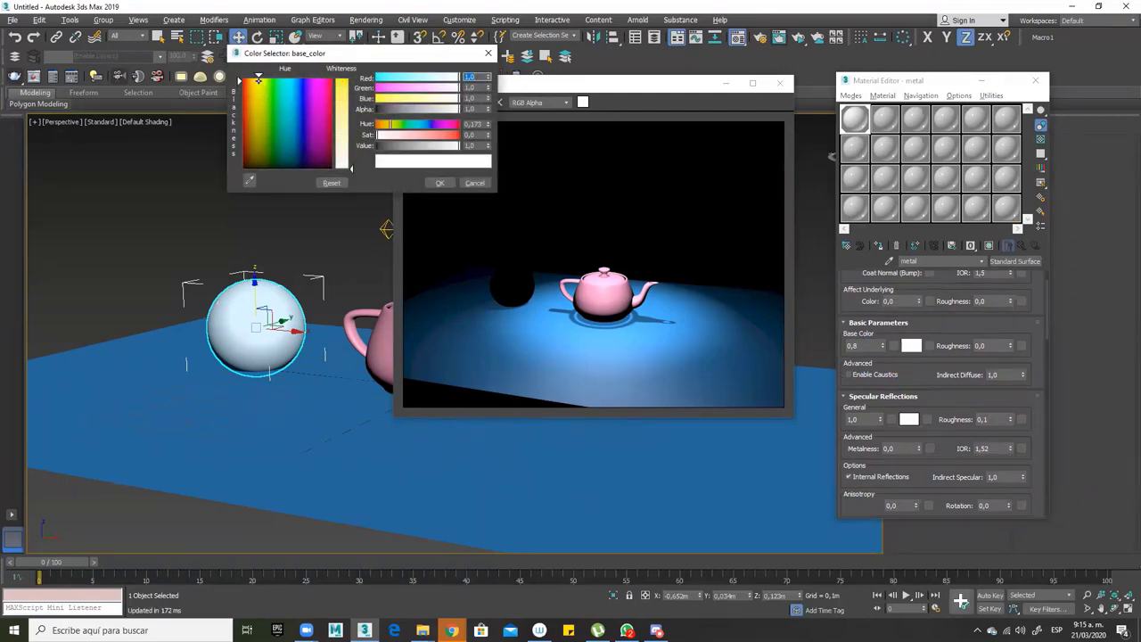
{"action": "left_click", "coordinate": [344, 80]}
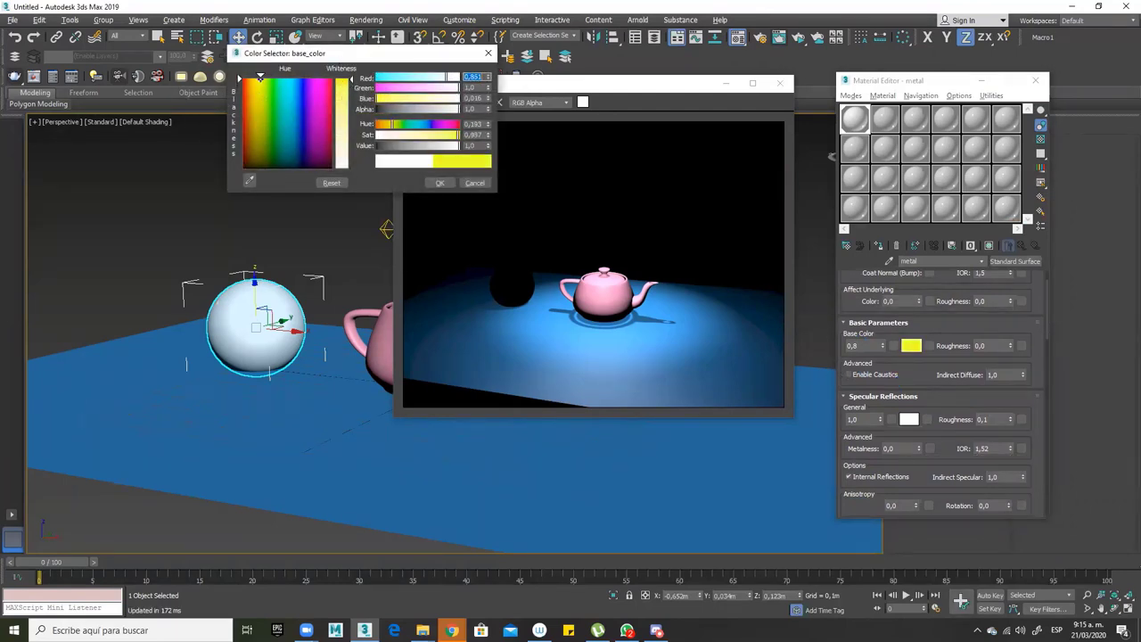
{"action": "left_click", "coordinate": [440, 183]}
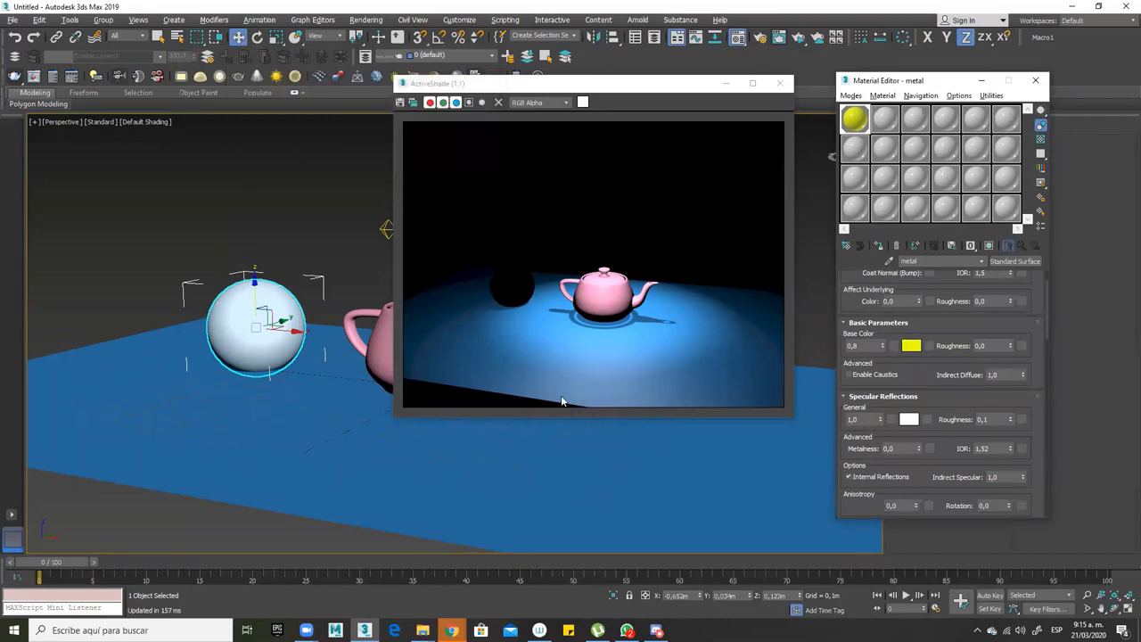
Render the perspective view in ActiveShade and as a production frame
{"action": "left_click", "coordinate": [798, 36]}
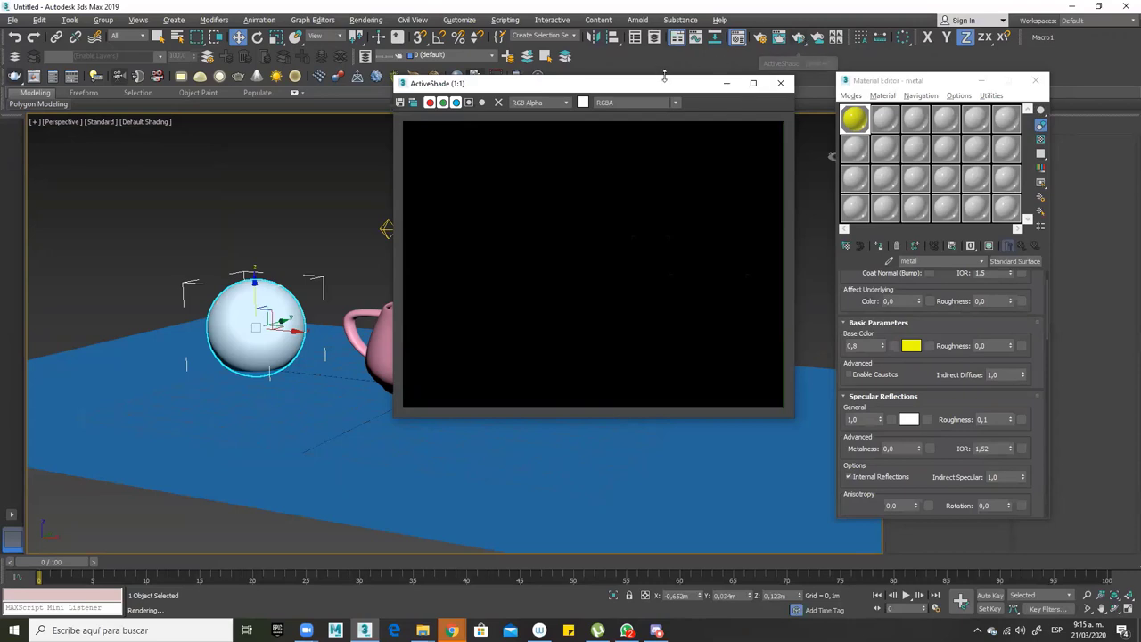
{"action": "left_click_drag", "start_coordinate": [664, 89], "coordinate": [586, 92]}
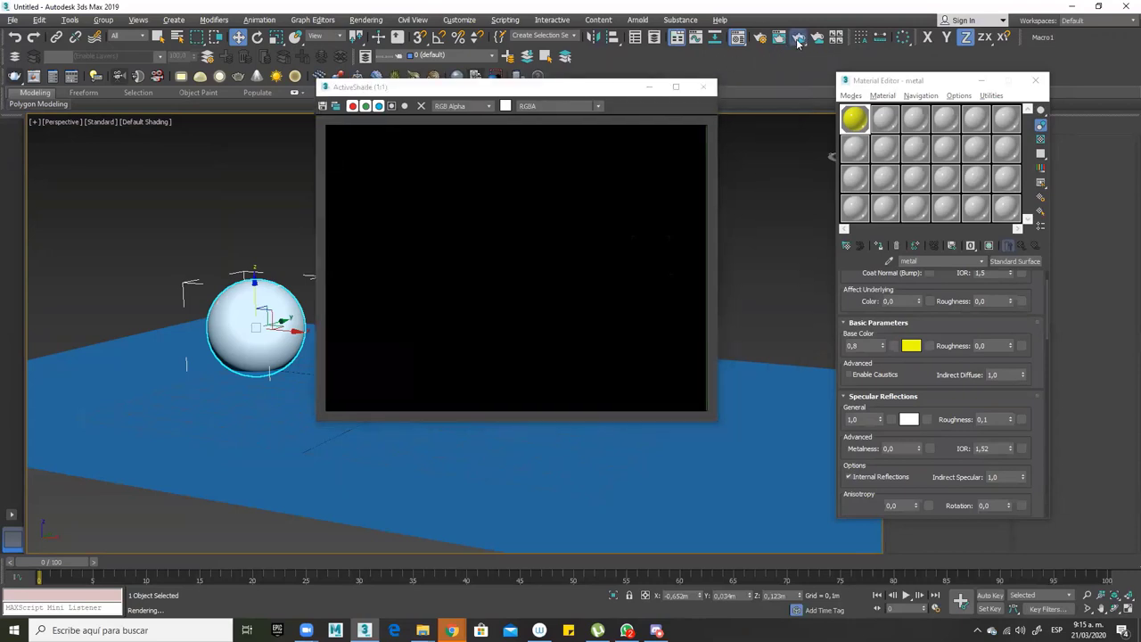
{"action": "left_click", "coordinate": [800, 57]}
{"action": "left_click", "coordinate": [802, 56]}
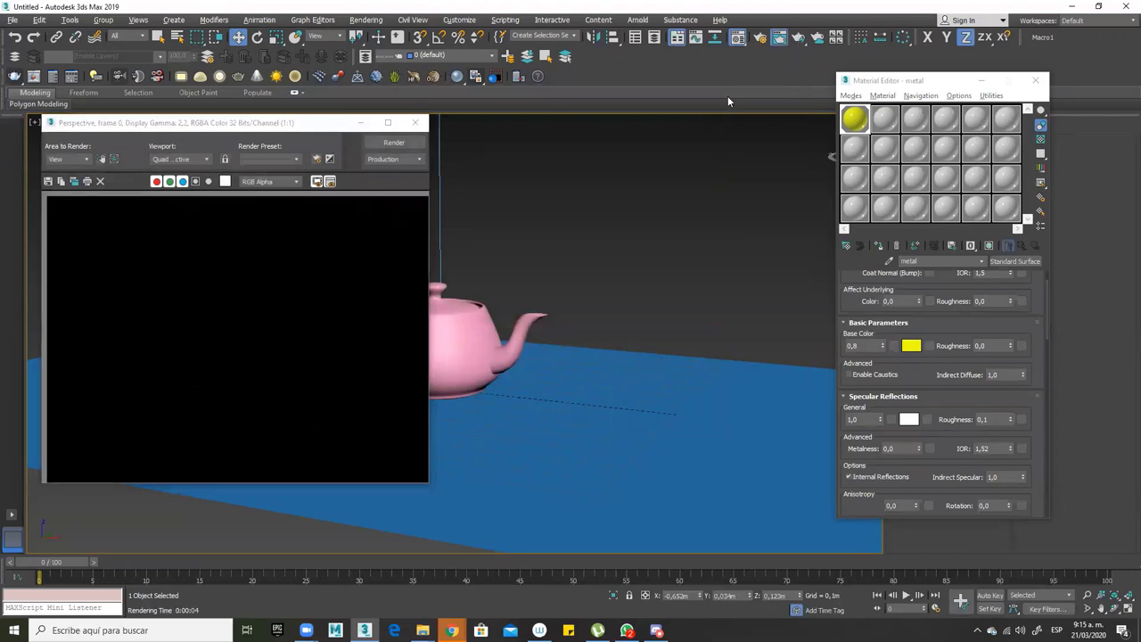
Restart the ActiveShade render, close the production render window and move the ActiveShade window clear of the omni light
{"action": "left_click", "coordinate": [802, 41]}
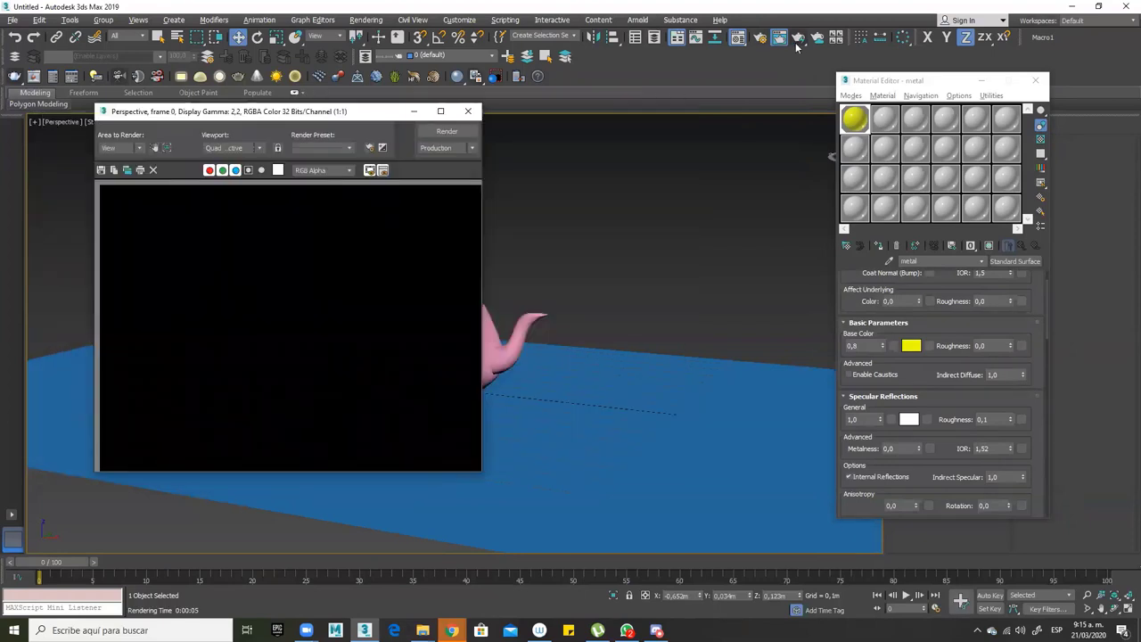
{"action": "left_click_drag", "start_coordinate": [798, 37], "coordinate": [800, 93]}
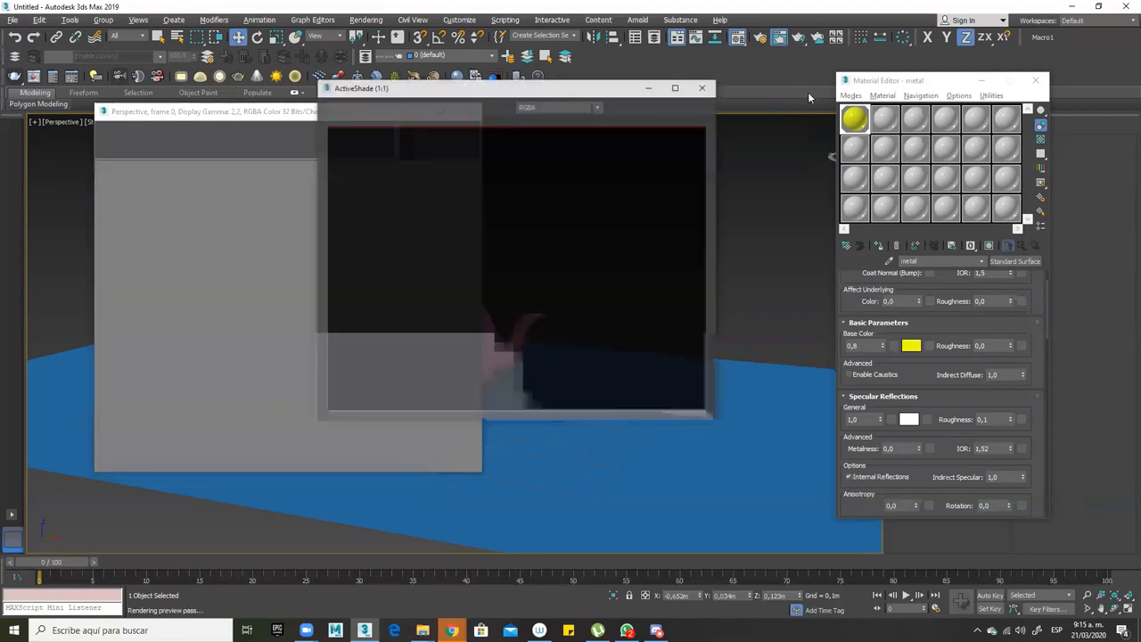
{"action": "left_click", "coordinate": [252, 113]}
{"action": "left_click", "coordinate": [467, 112]}
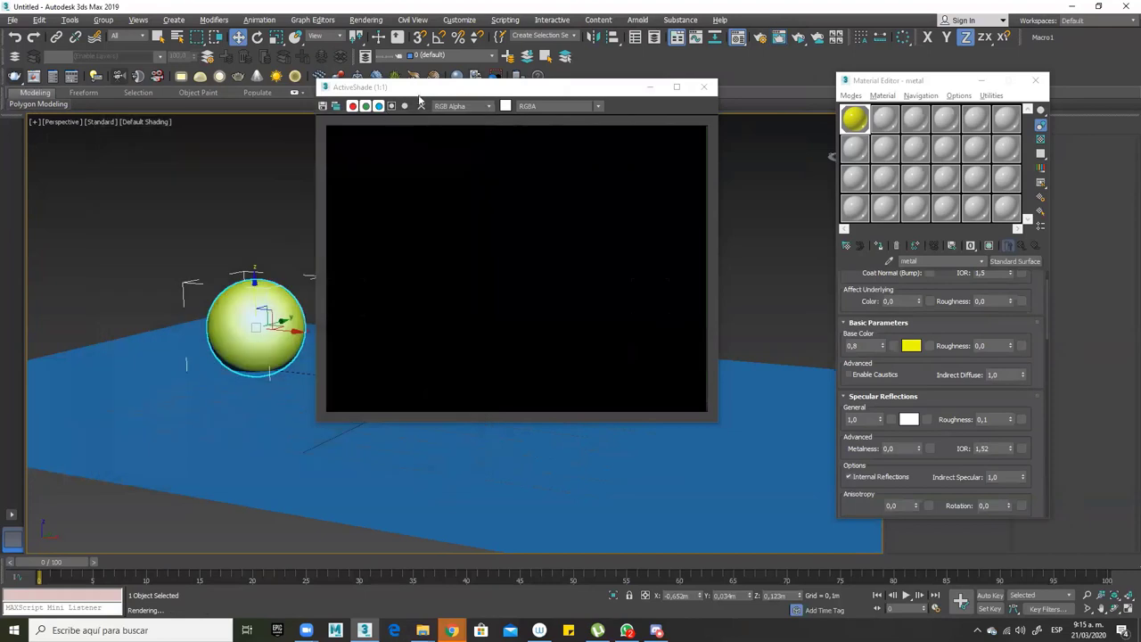
{"action": "left_click_drag", "start_coordinate": [441, 94], "coordinate": [479, 103]}
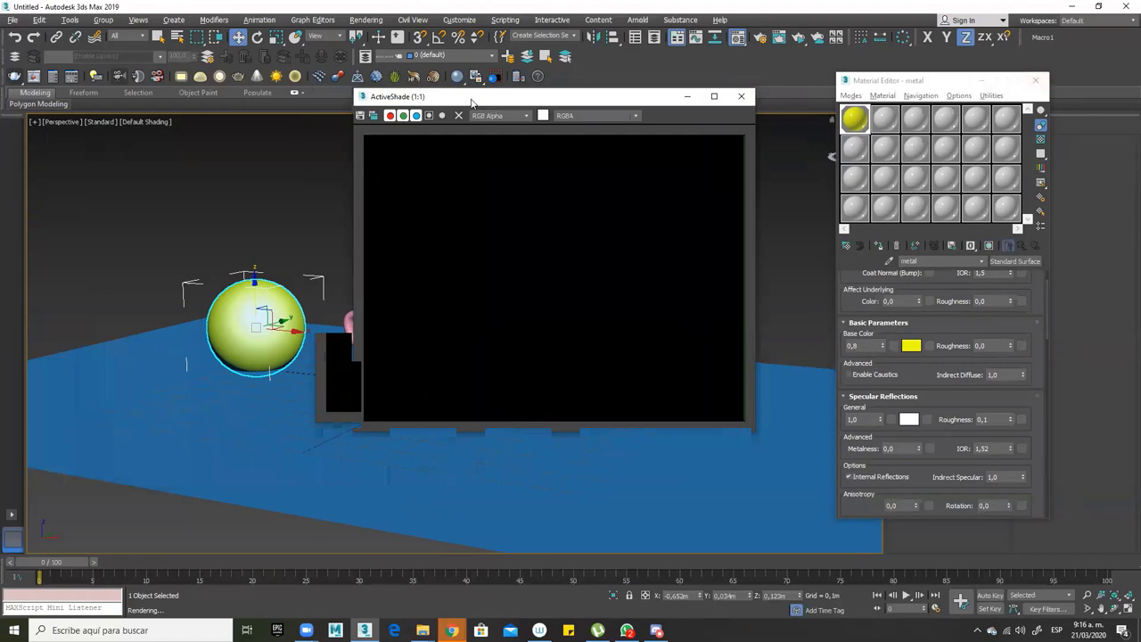
{"action": "left_click_drag", "start_coordinate": [473, 103], "coordinate": [548, 168]}
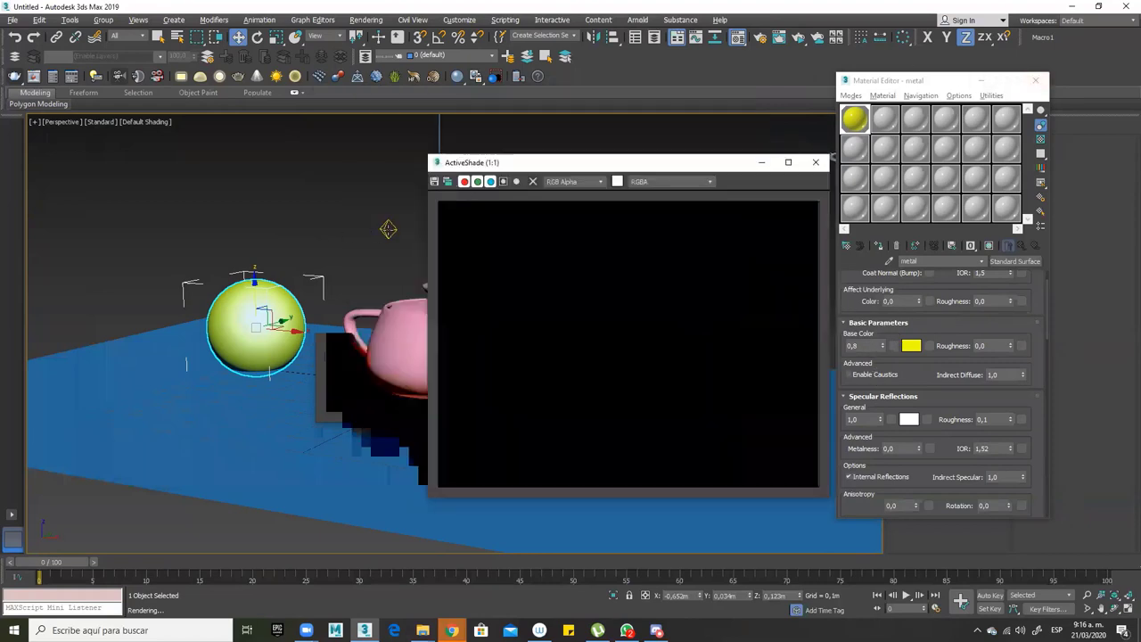
Select the omni light above the teapot, move the floating windows off its parameters and turn on its shadows
{"action": "left_click", "coordinate": [388, 228]}
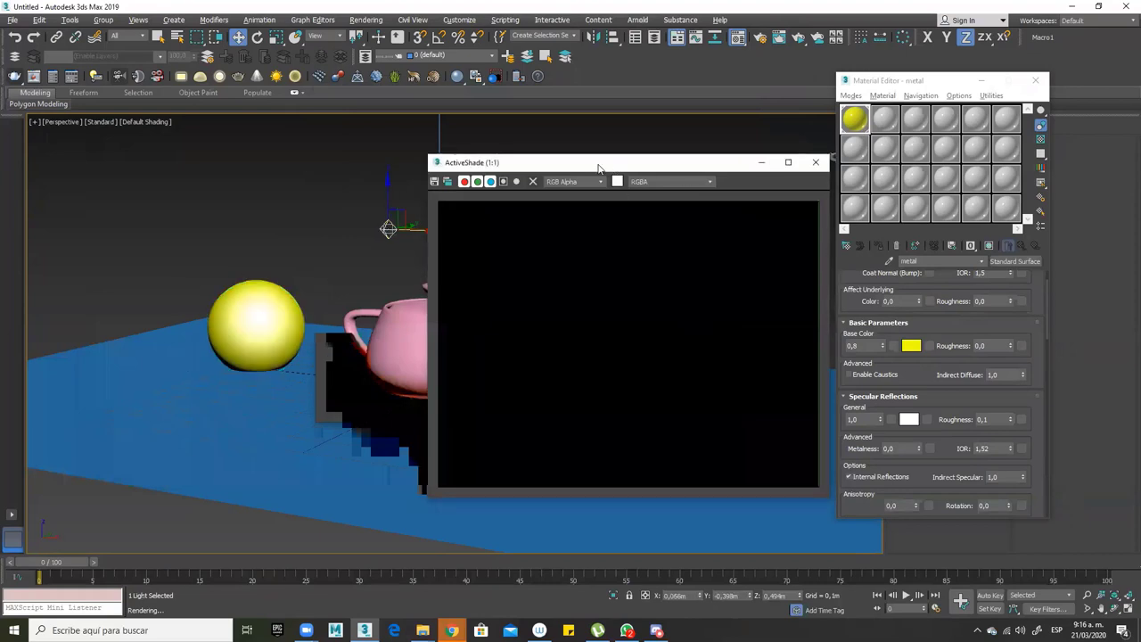
{"action": "left_click_drag", "start_coordinate": [669, 161], "coordinate": [282, 151]}
{"action": "left_click_drag", "start_coordinate": [903, 82], "coordinate": [611, 144]}
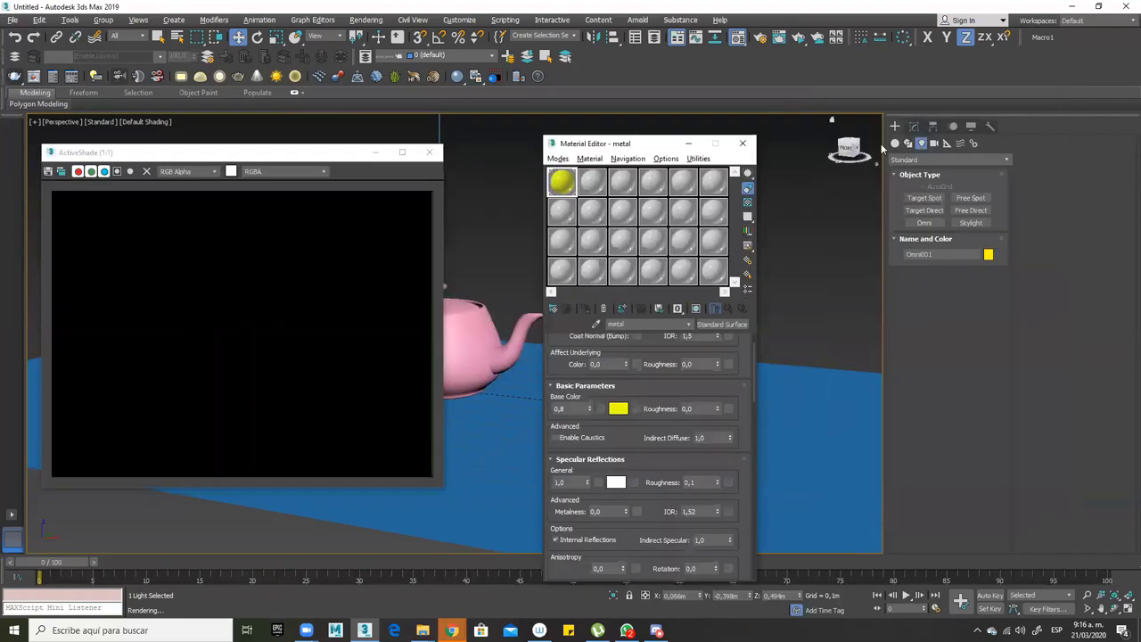
{"action": "left_click", "coordinate": [915, 126]}
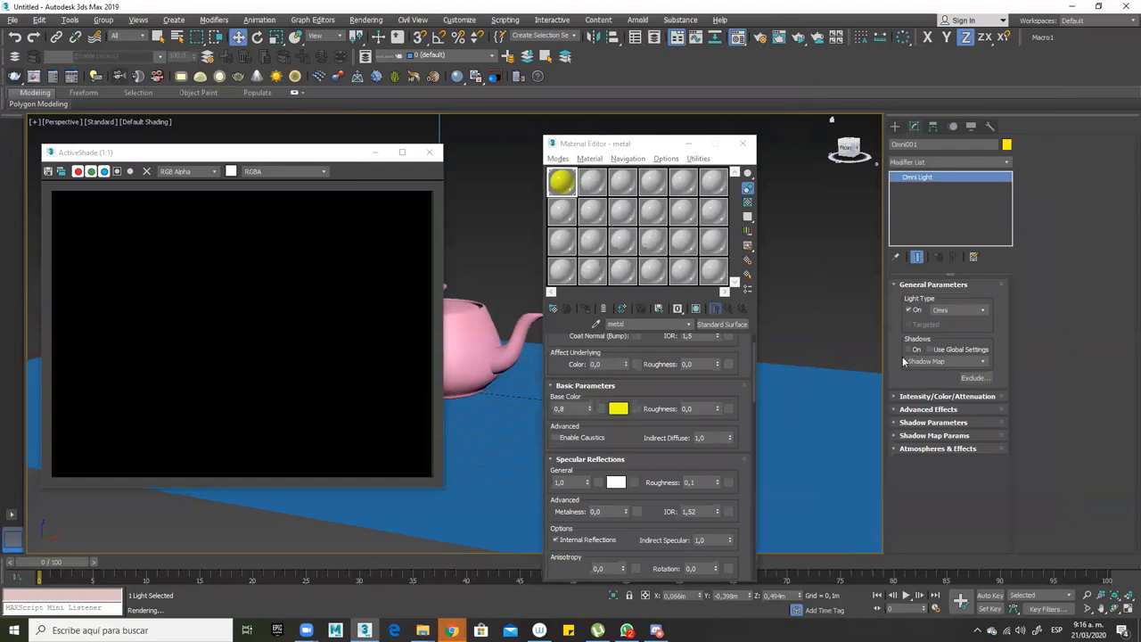
{"action": "left_click", "coordinate": [911, 349]}
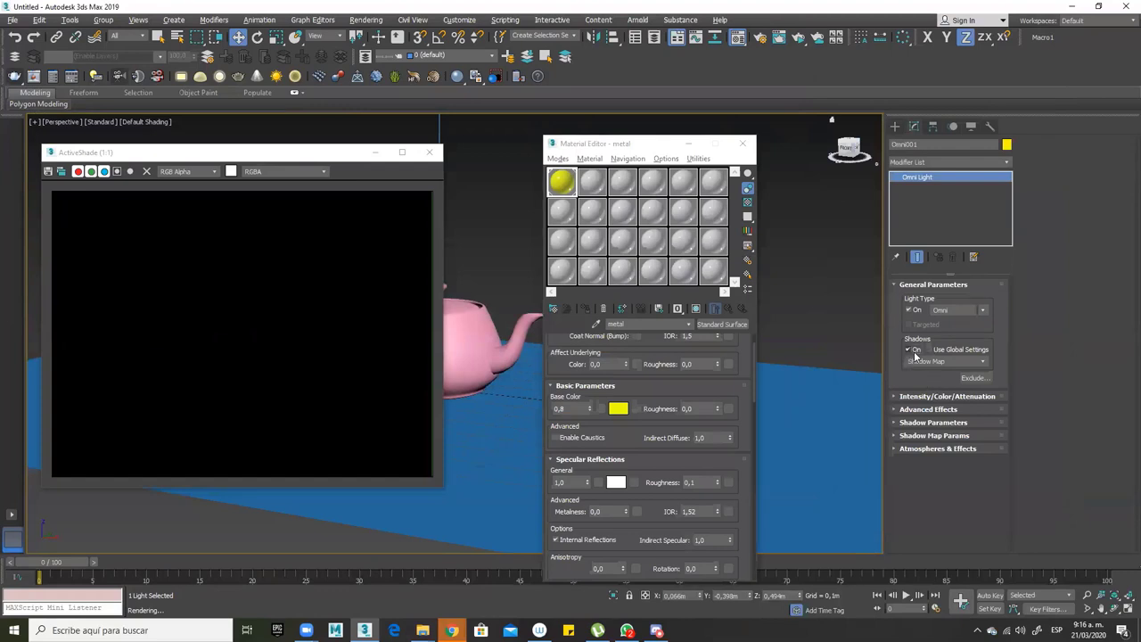
Set the omni light's intensity multiplier to 30 and restart the ActiveShade render
{"action": "left_click", "coordinate": [902, 399]}
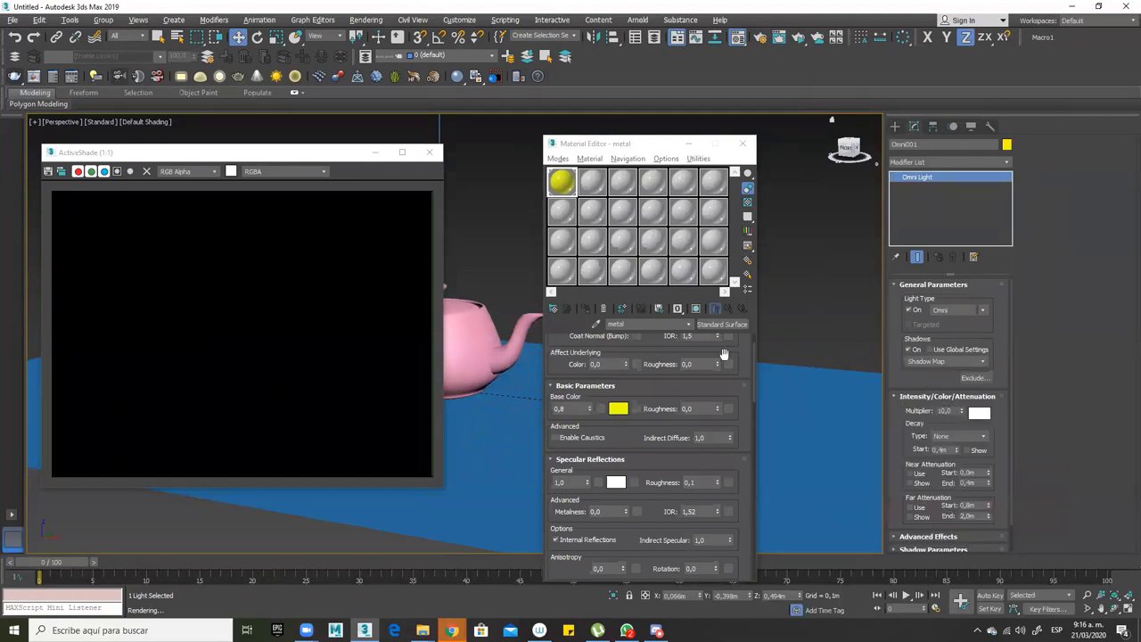
{"action": "left_click_drag", "start_coordinate": [309, 158], "coordinate": [203, 265]}
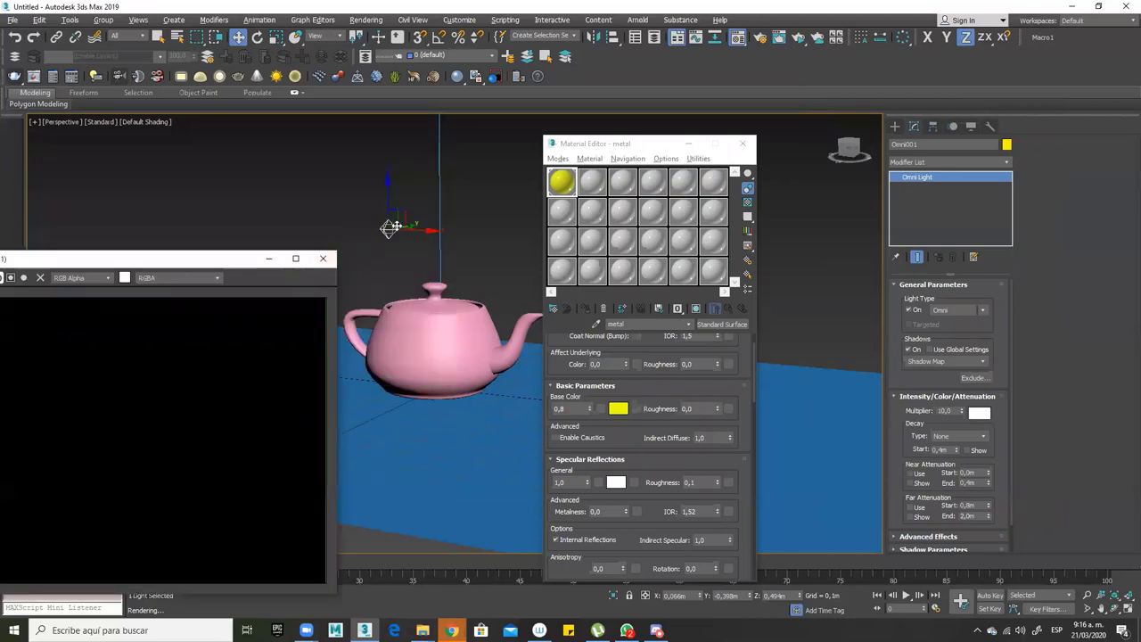
{"action": "left_click", "coordinate": [390, 227]}
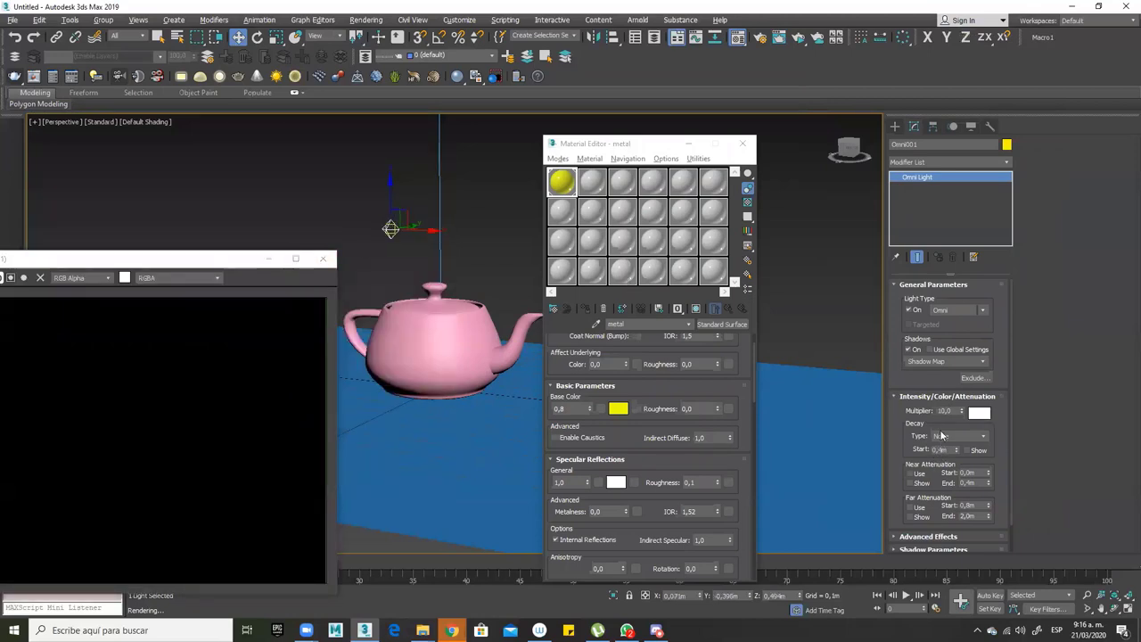
{"action": "double_click", "coordinate": [947, 410]}
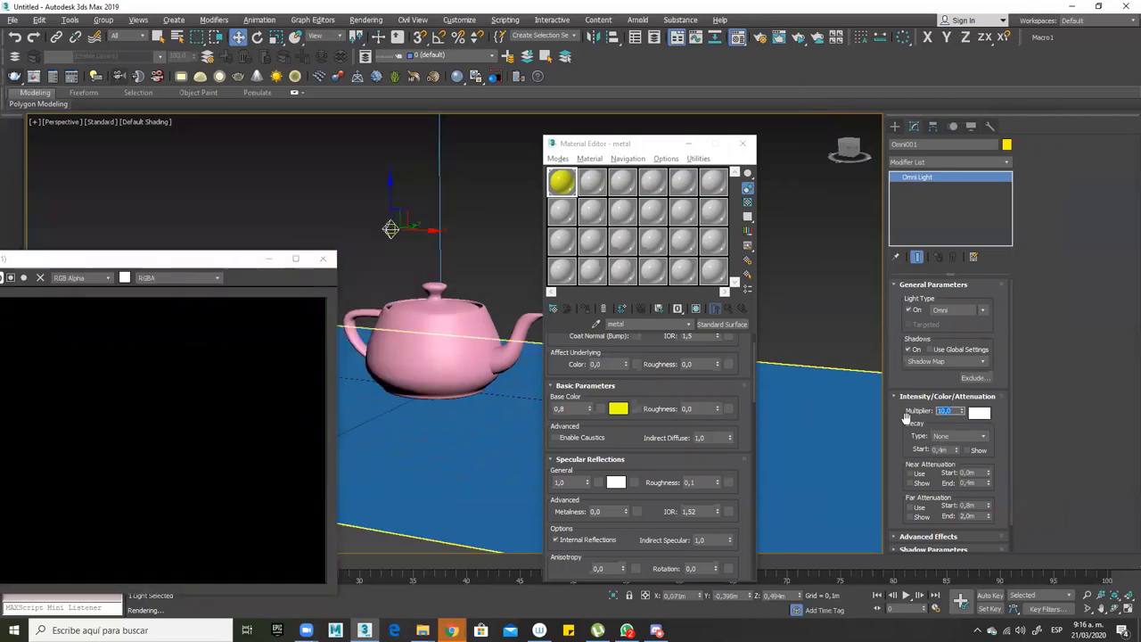
{"action": "type", "text": "30"}
{"action": "left_click", "coordinate": [190, 260]}
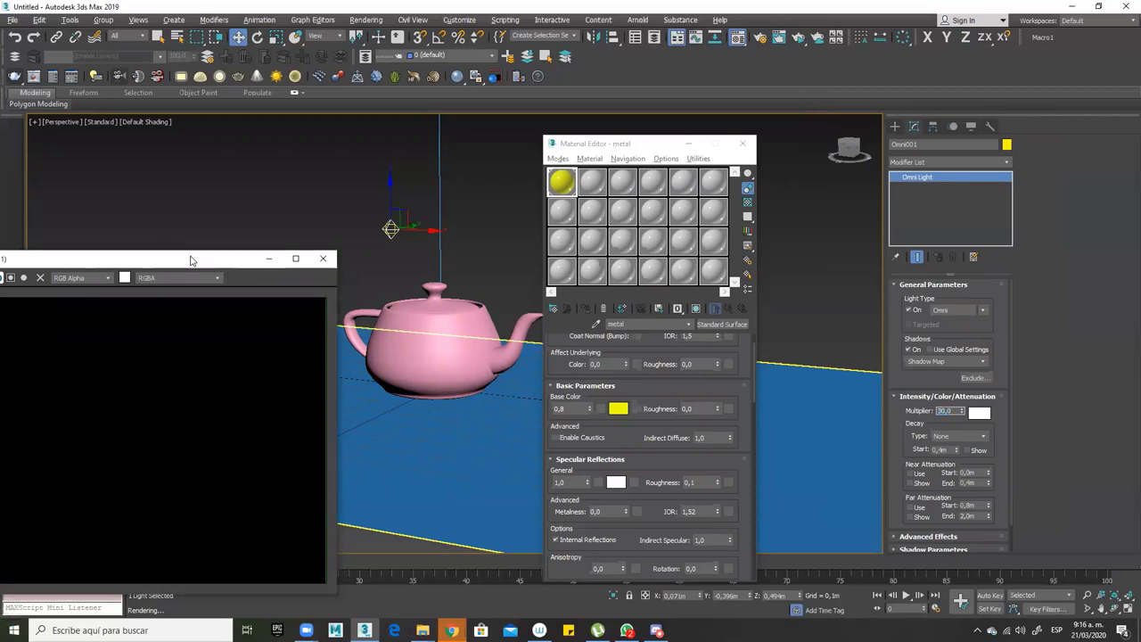
{"action": "left_click_drag", "start_coordinate": [190, 260], "coordinate": [261, 135]}
{"action": "left_click", "coordinate": [800, 40]}
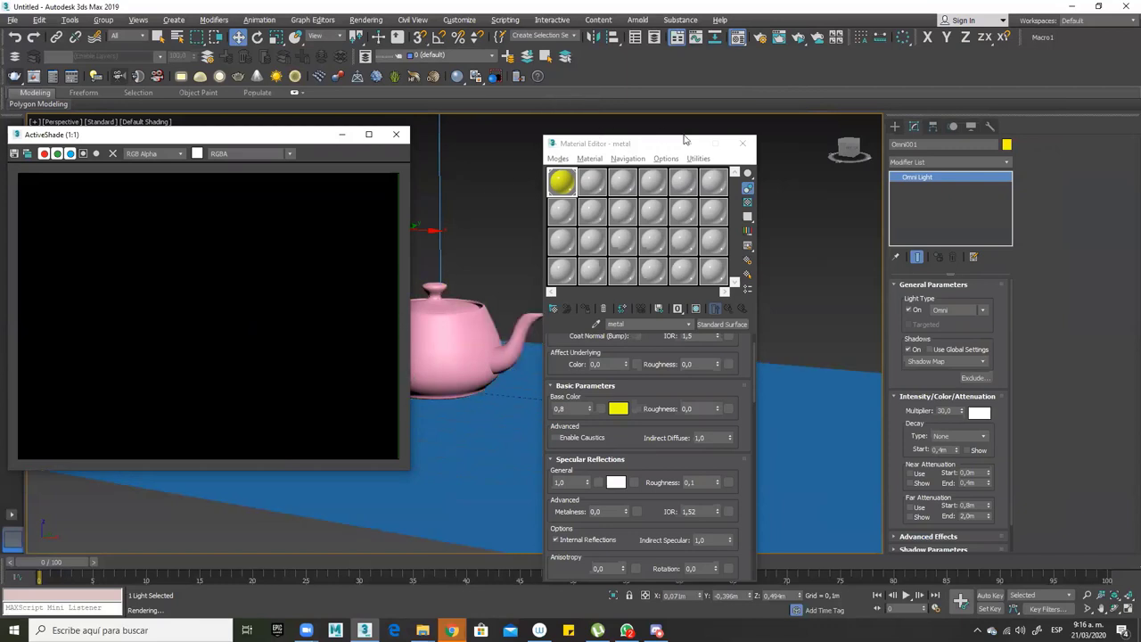
Open the render setup and review its common output parameters and the Arnold sampling and ray depth settings
{"action": "left_click", "coordinate": [762, 38]}
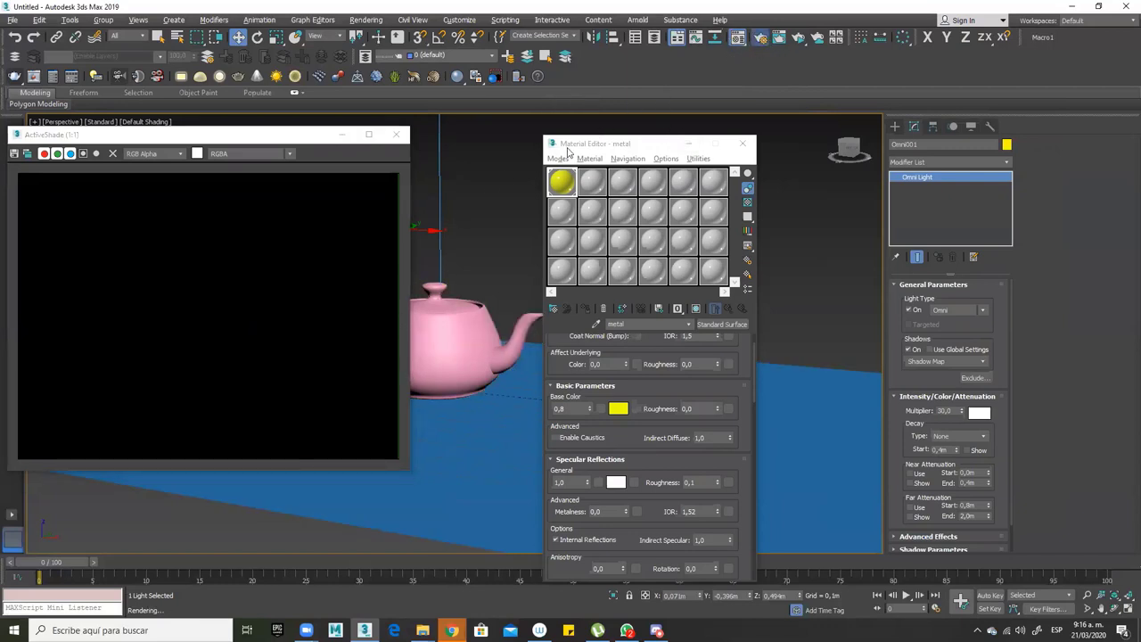
{"action": "left_click_drag", "start_coordinate": [163, 95], "coordinate": [469, 66]}
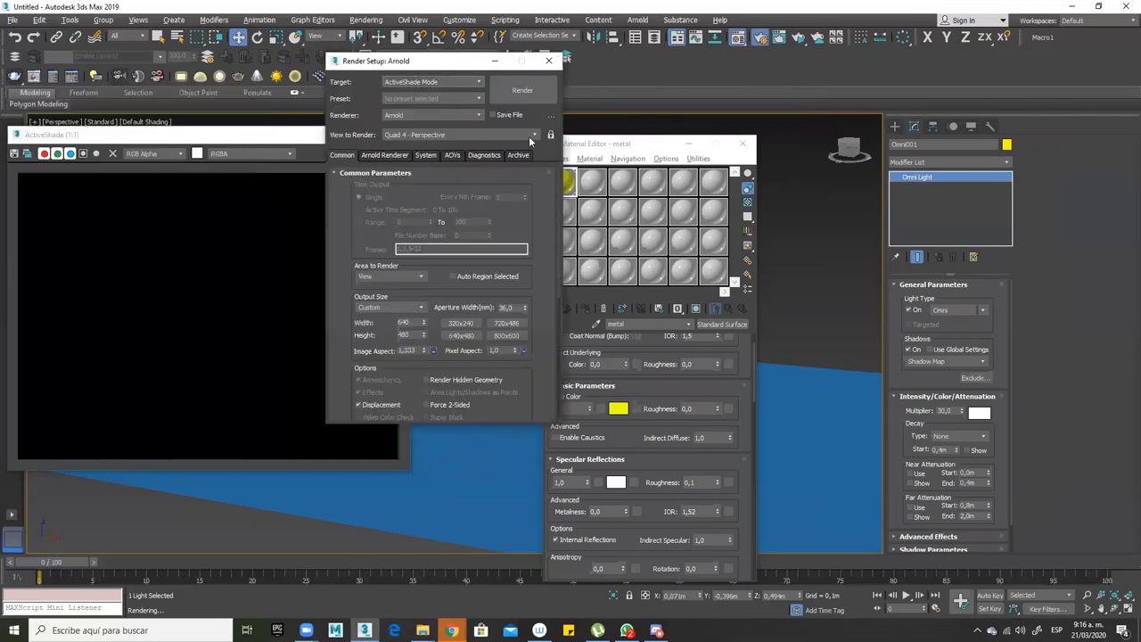
{"action": "left_click", "coordinate": [385, 156]}
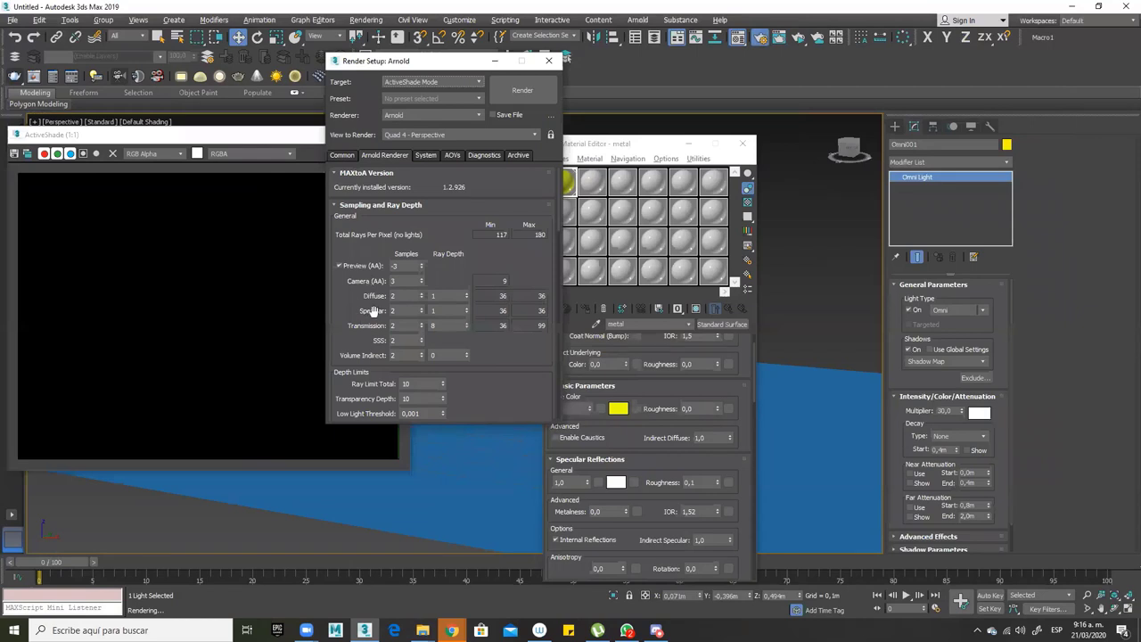
{"action": "left_click", "coordinate": [343, 155]}
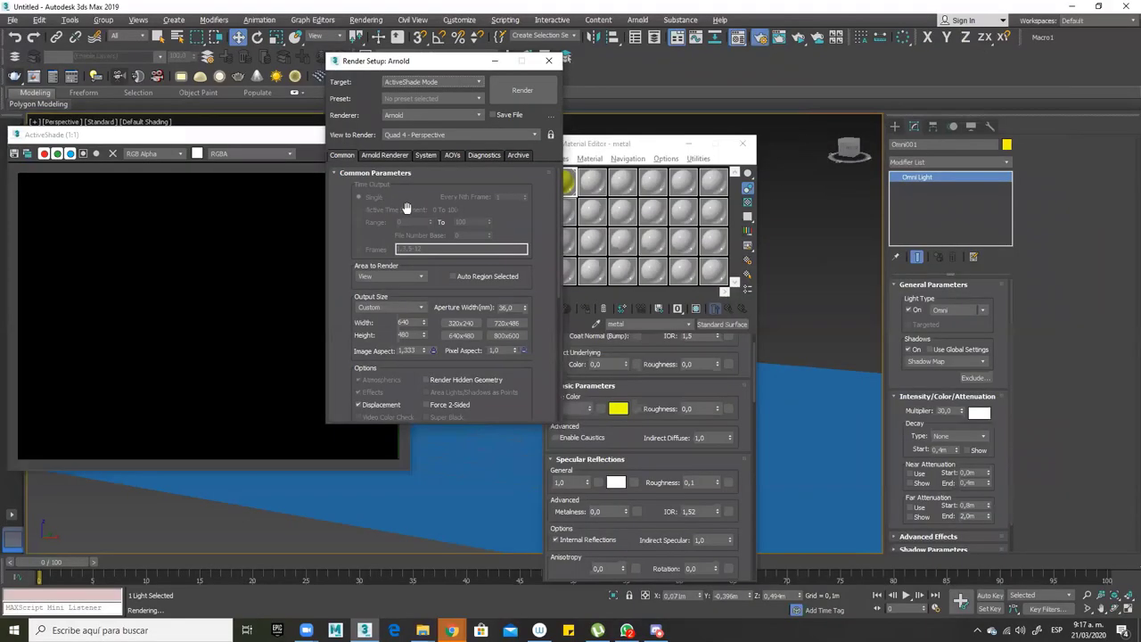
{"action": "left_click", "coordinate": [391, 156]}
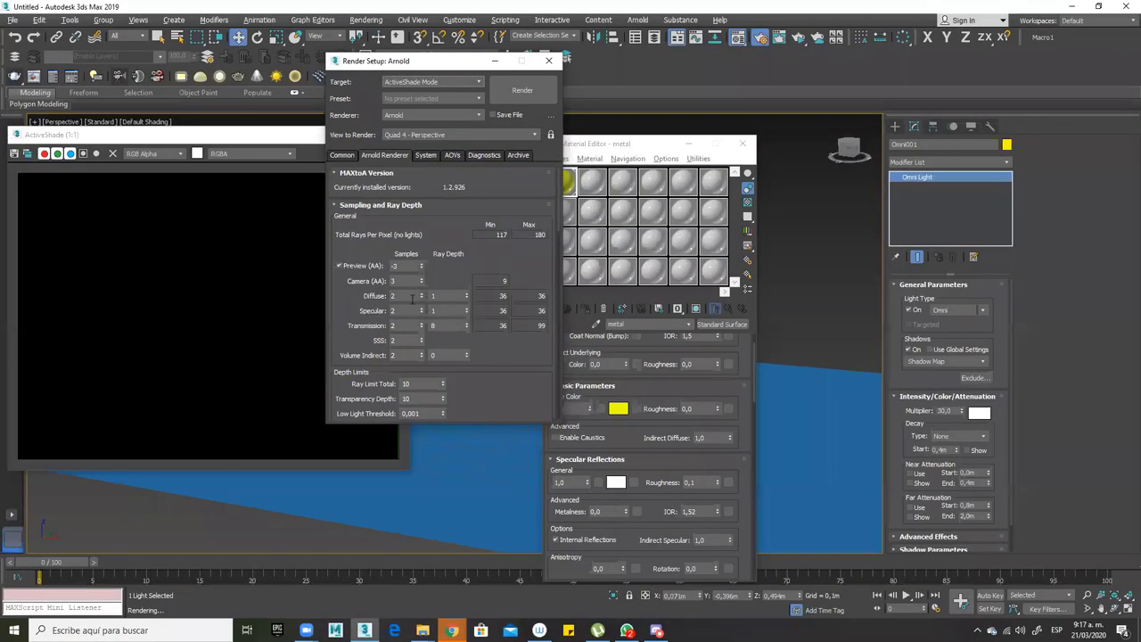
Set the Arnold Diffuse, Specular and Transmission samples to 3 each
{"action": "left_click", "coordinate": [397, 298]}
{"action": "type", "text": "3"}
{"action": "key", "text": "Tab"}
{"action": "type", "text": "3"}
{"action": "key", "text": "Tab"}
{"action": "type", "text": "3"}
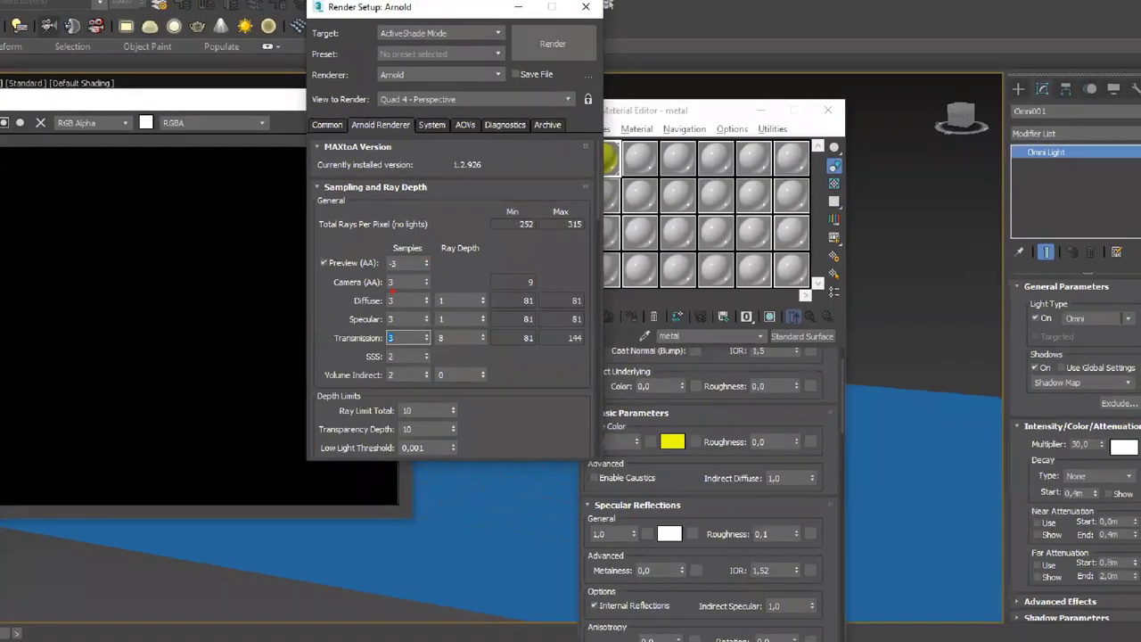
{"action": "left_click_drag", "start_coordinate": [314, 270], "coordinate": [437, 291]}
{"action": "left_click_drag", "start_coordinate": [346, 300], "coordinate": [240, 297]}
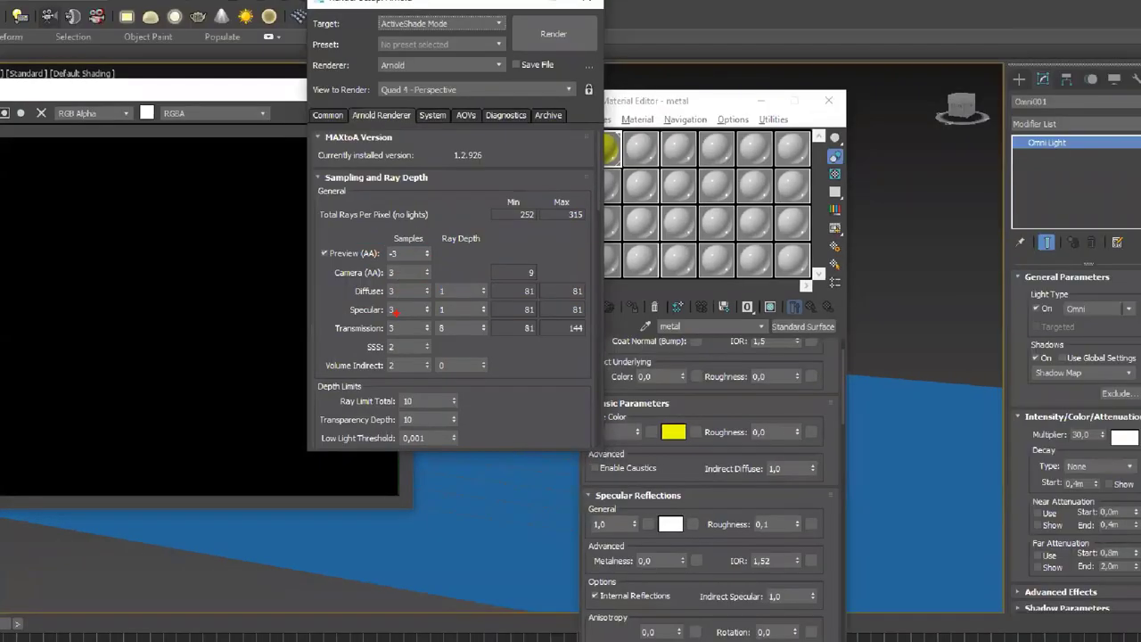
{"action": "left_click_drag", "start_coordinate": [337, 301], "coordinate": [430, 318]}
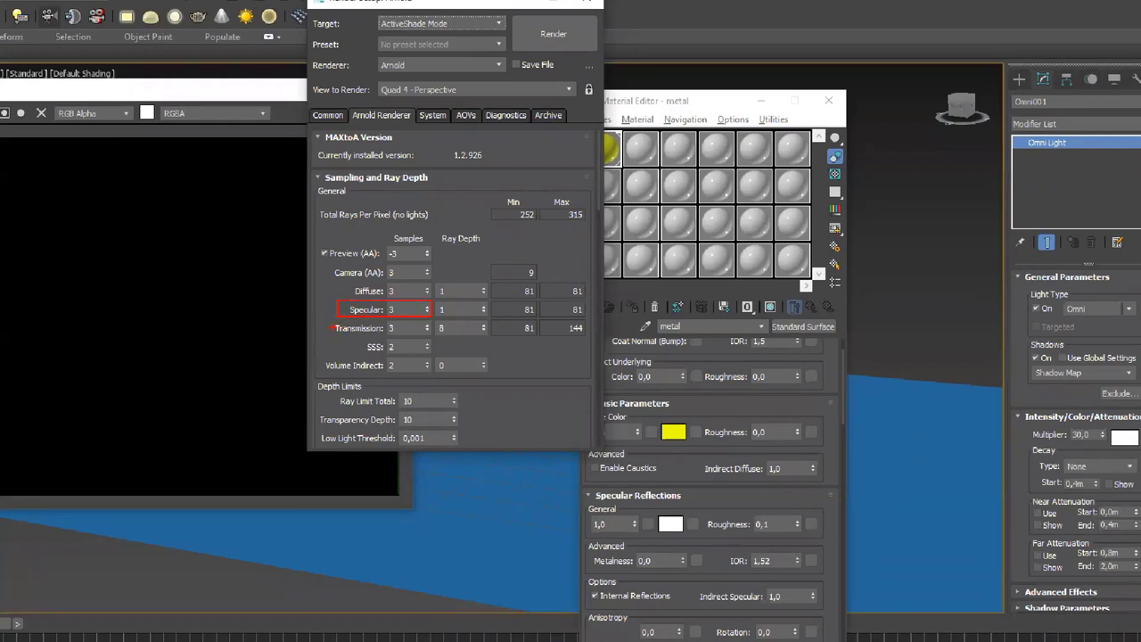
{"action": "left_click_drag", "start_coordinate": [336, 329], "coordinate": [167, 339]}
{"action": "left_click_drag", "start_coordinate": [362, 349], "coordinate": [123, 351]}
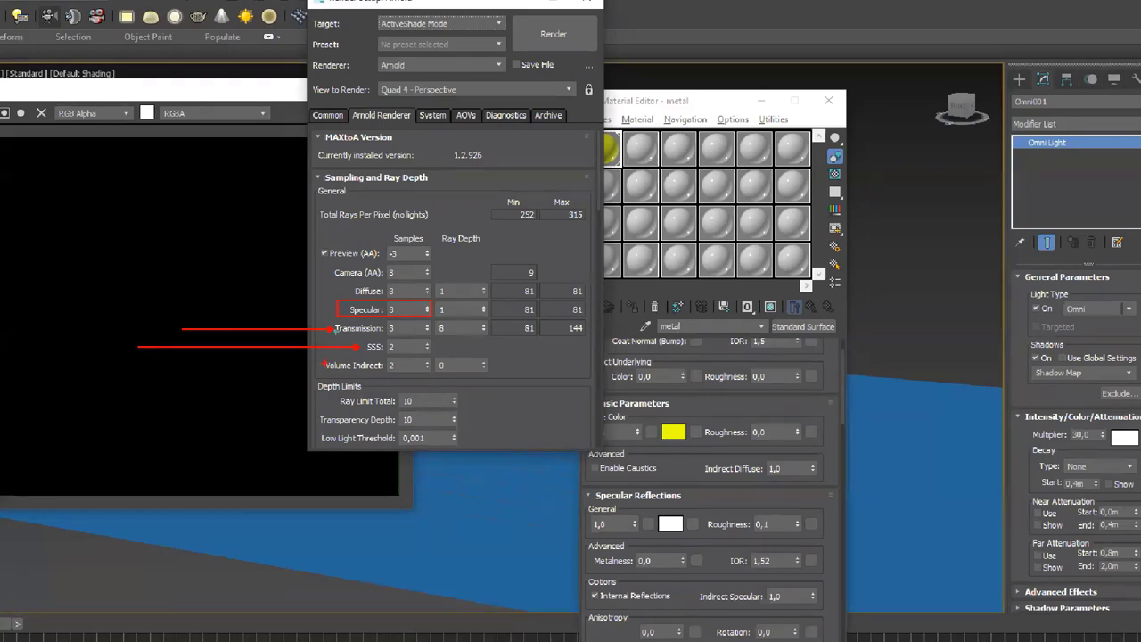
{"action": "left_click_drag", "start_coordinate": [324, 366], "coordinate": [150, 364]}
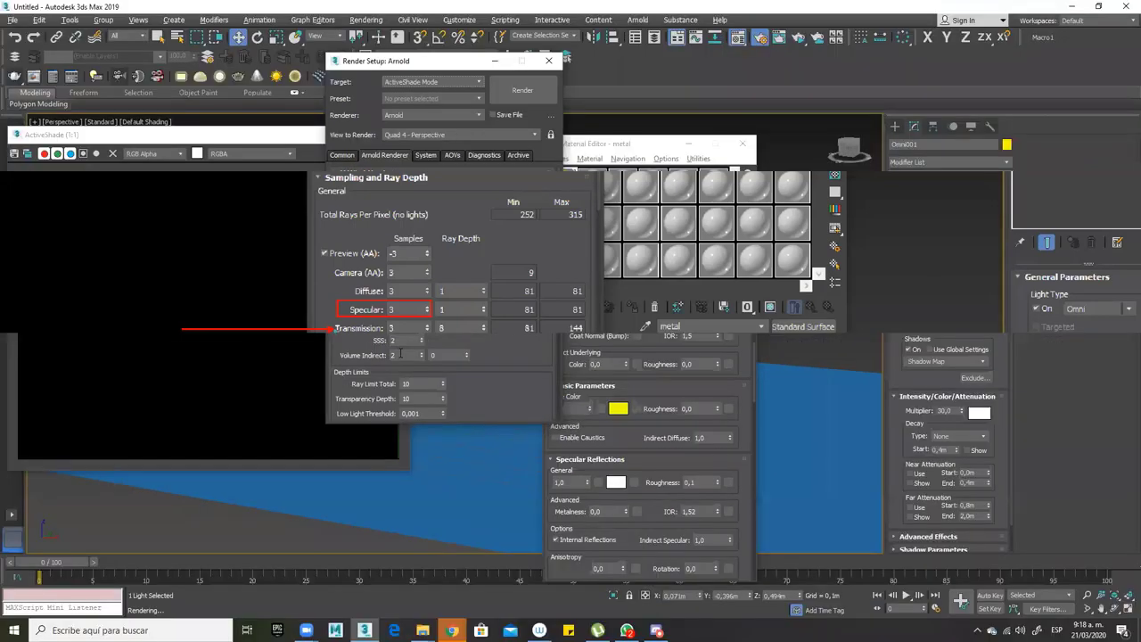
Set the Arnold Volume Indirect and SSS samples to 3 each, and close the ActiveShade and render setup windows
{"action": "double_click", "coordinate": [391, 356]}
{"action": "type", "text": "3"}
{"action": "double_click", "coordinate": [409, 341]}
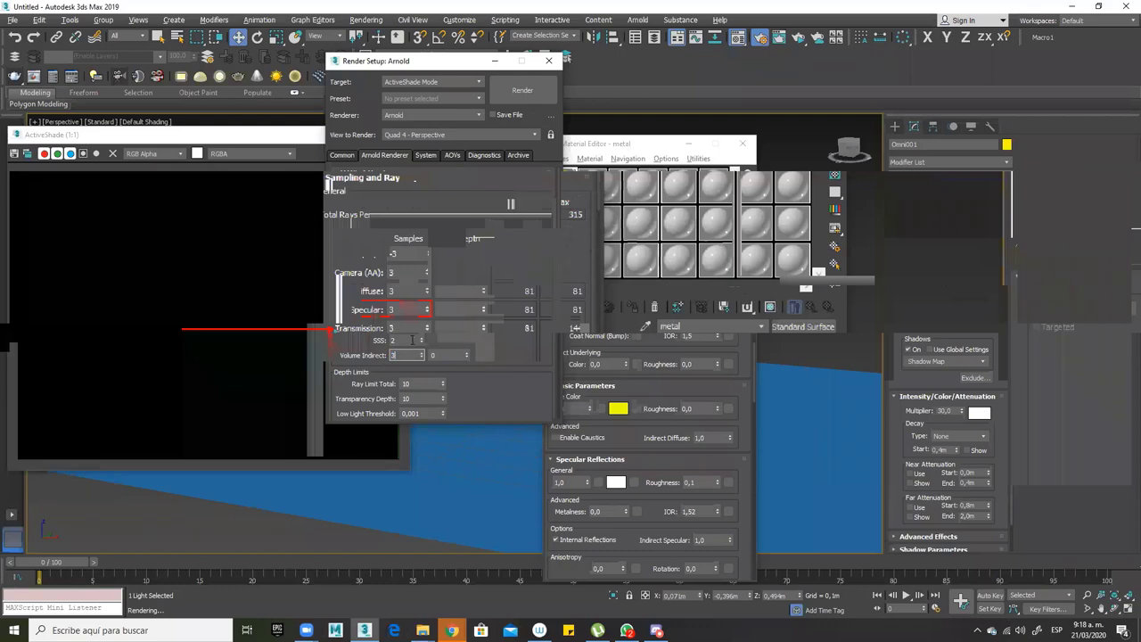
{"action": "type", "text": "3"}
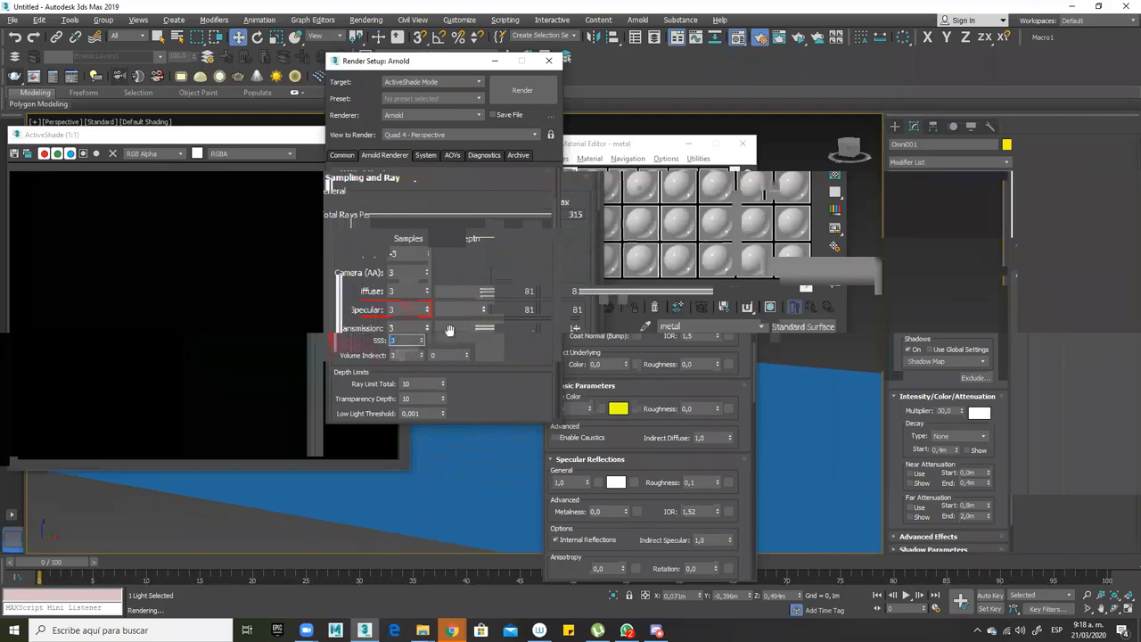
{"action": "left_click", "coordinate": [427, 155]}
{"action": "left_click", "coordinate": [389, 155]}
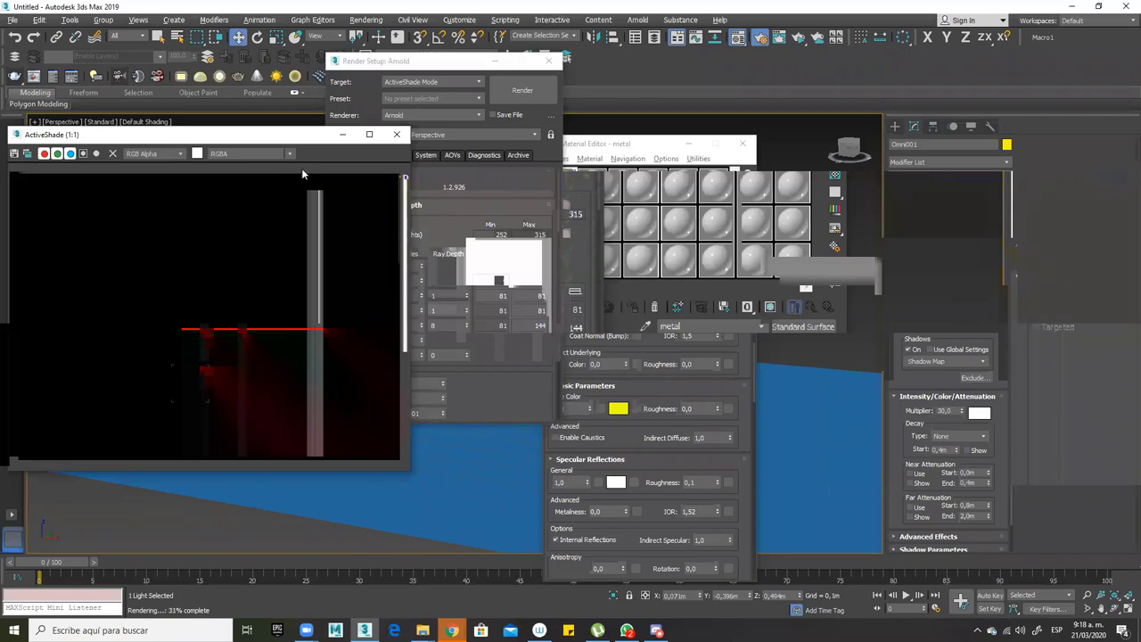
{"action": "left_click", "coordinate": [397, 134]}
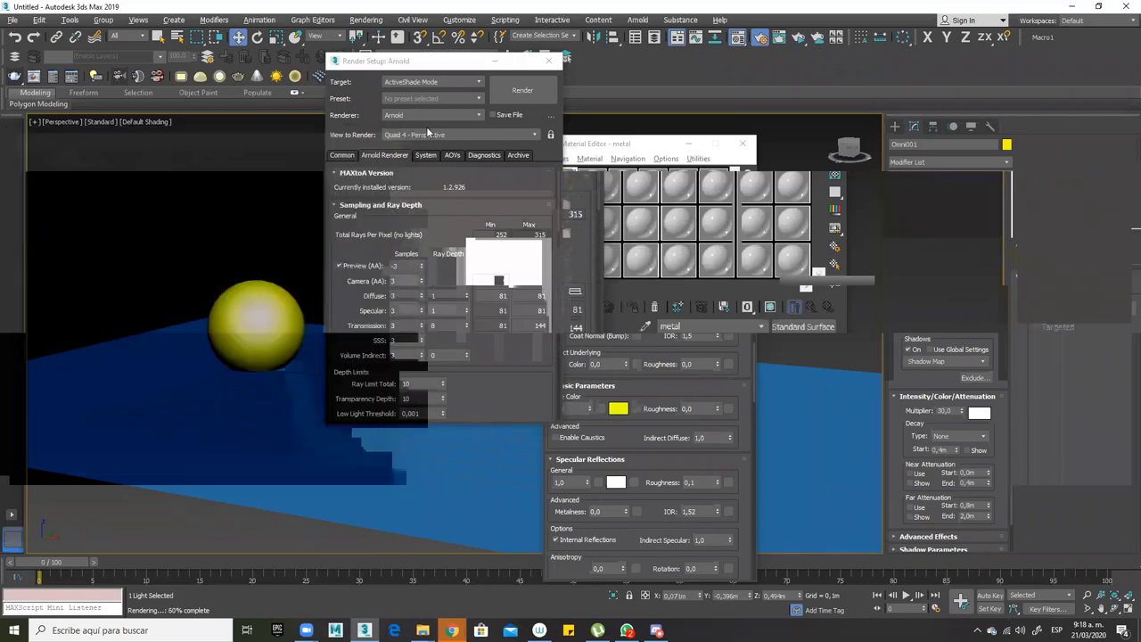
{"action": "left_click", "coordinate": [548, 61]}
Flush all Arnold caches, including a separate flush of the Quad Lights cache
{"action": "left_click", "coordinate": [636, 20]}
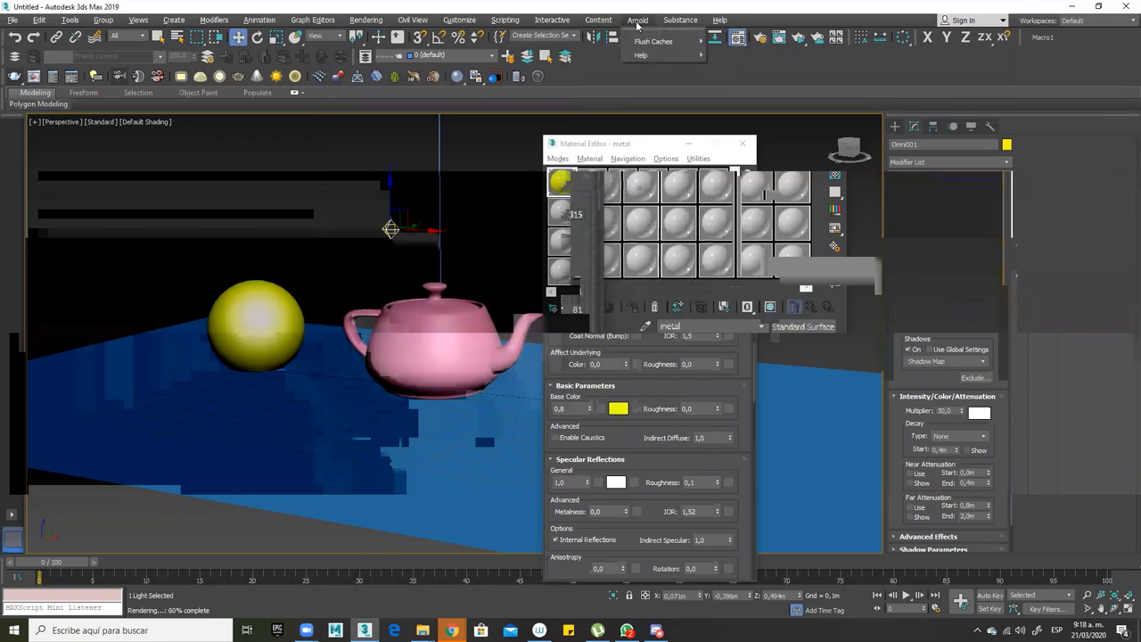
{"action": "mouse_move", "coordinate": [658, 42]}
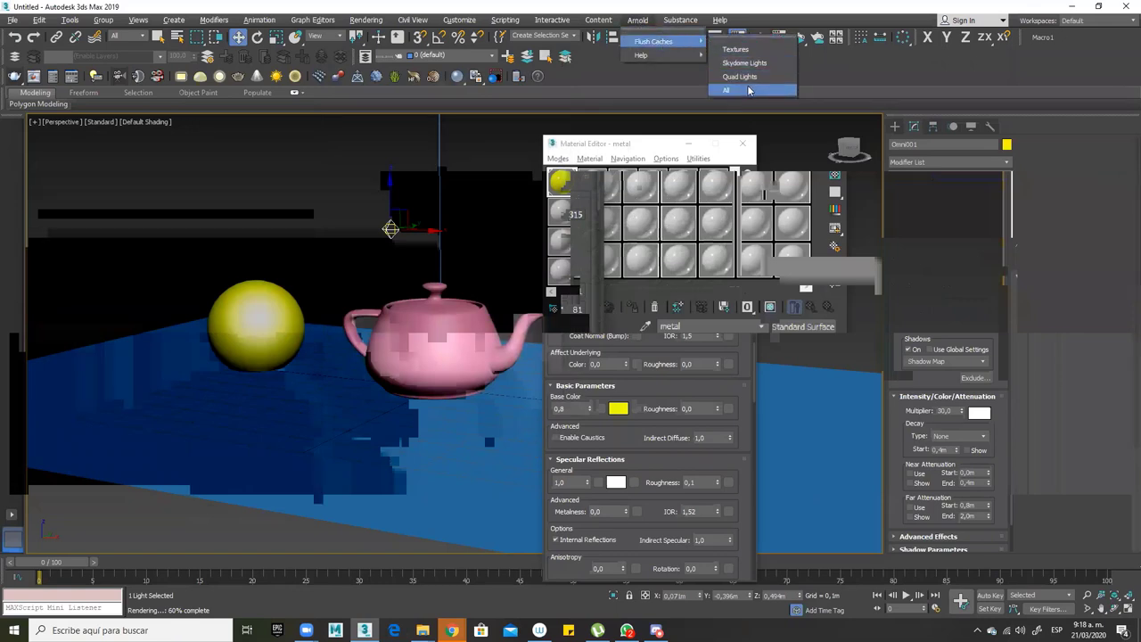
{"action": "left_click", "coordinate": [747, 90]}
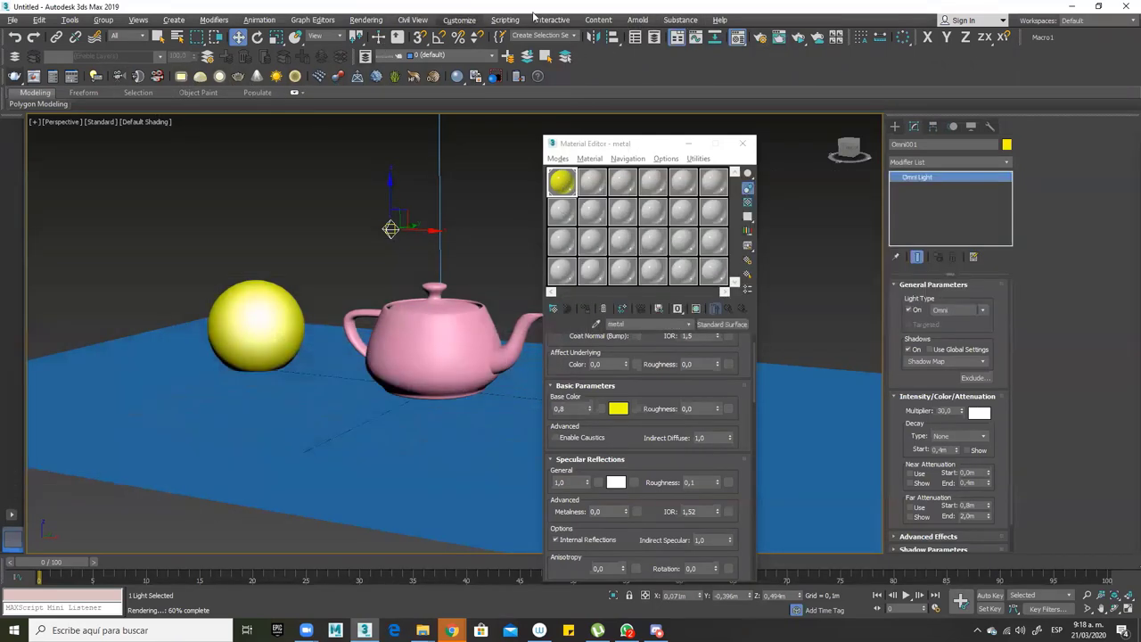
{"action": "left_click", "coordinate": [637, 20]}
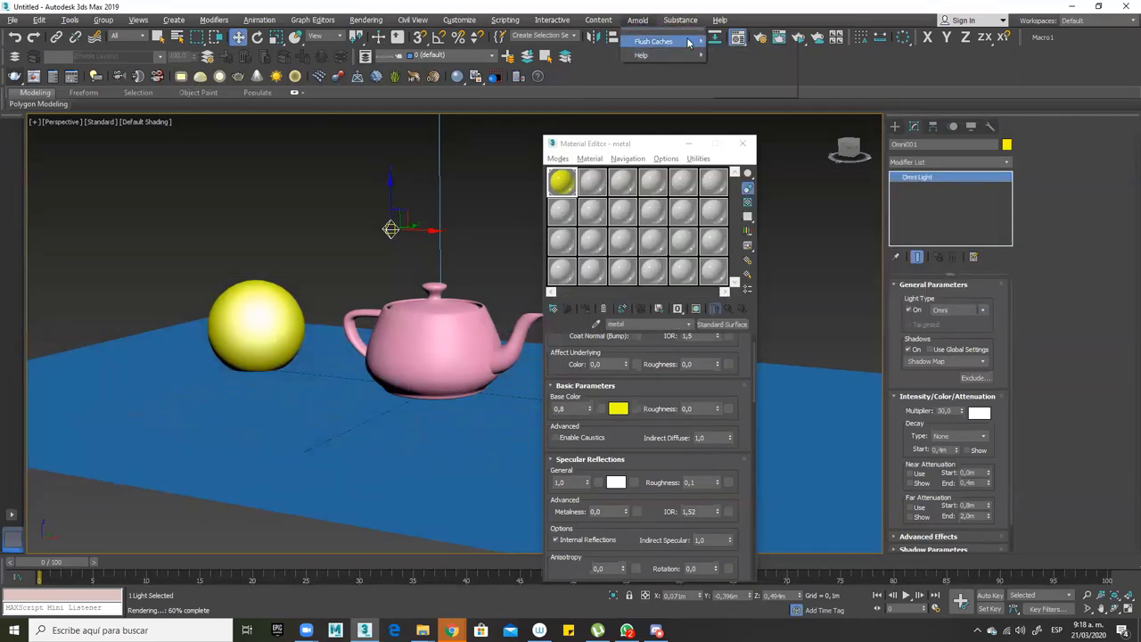
{"action": "mouse_move", "coordinate": [692, 42]}
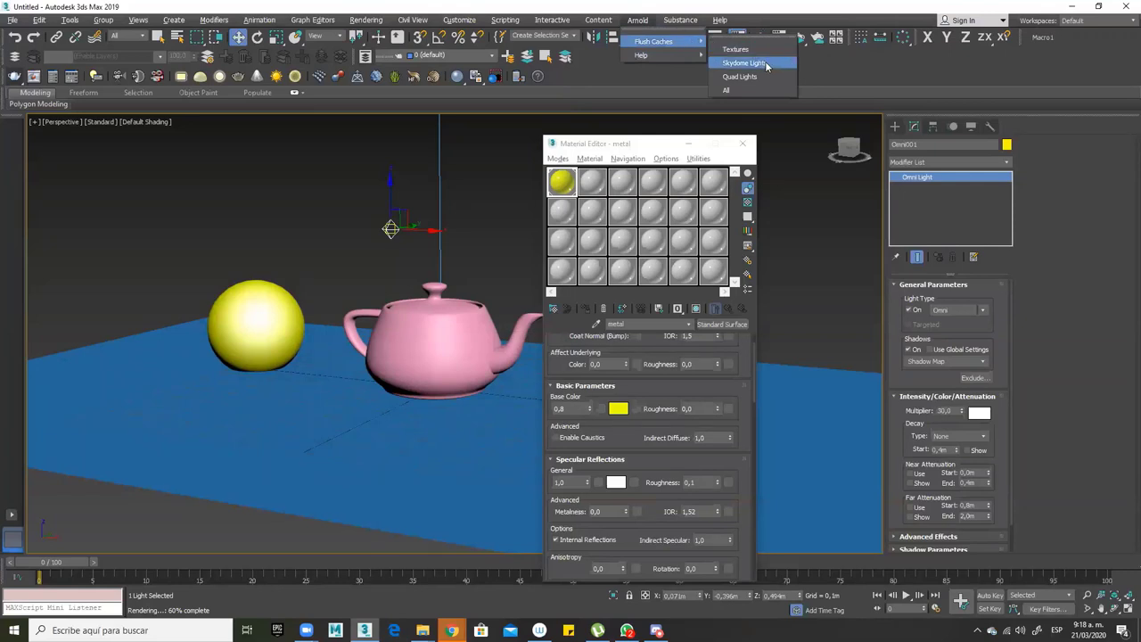
{"action": "left_click", "coordinate": [751, 78]}
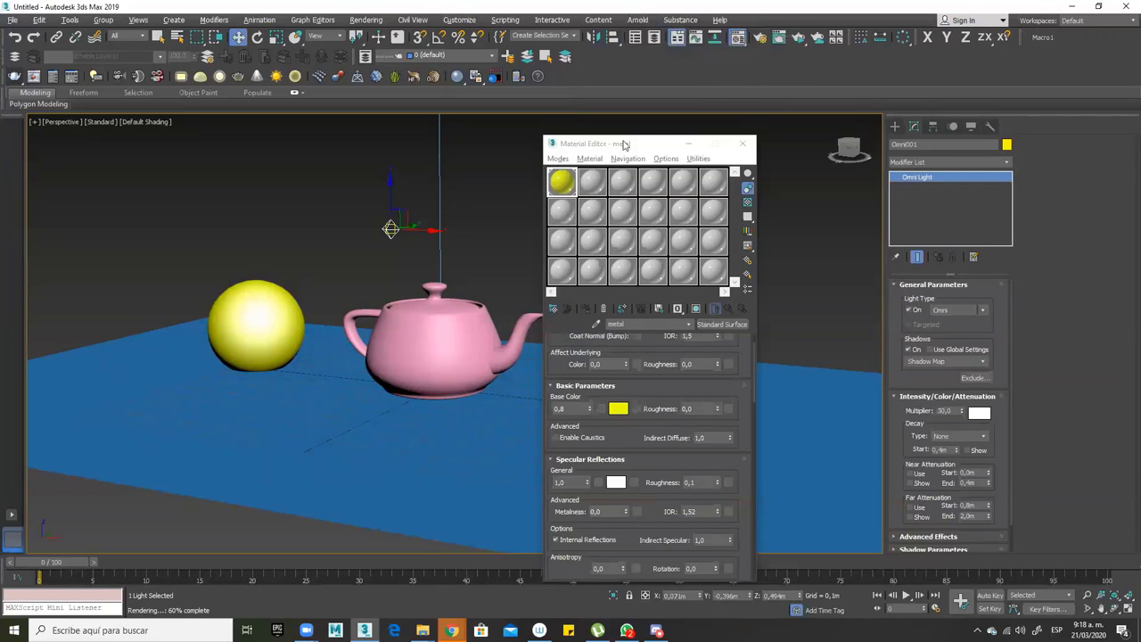
Create a targeted Arnold quad light on the plane beside the teapot, with its target a short distance away
{"action": "scroll", "coordinate": [425, 337], "scroll_direction": "down", "scroll_amount": 4}
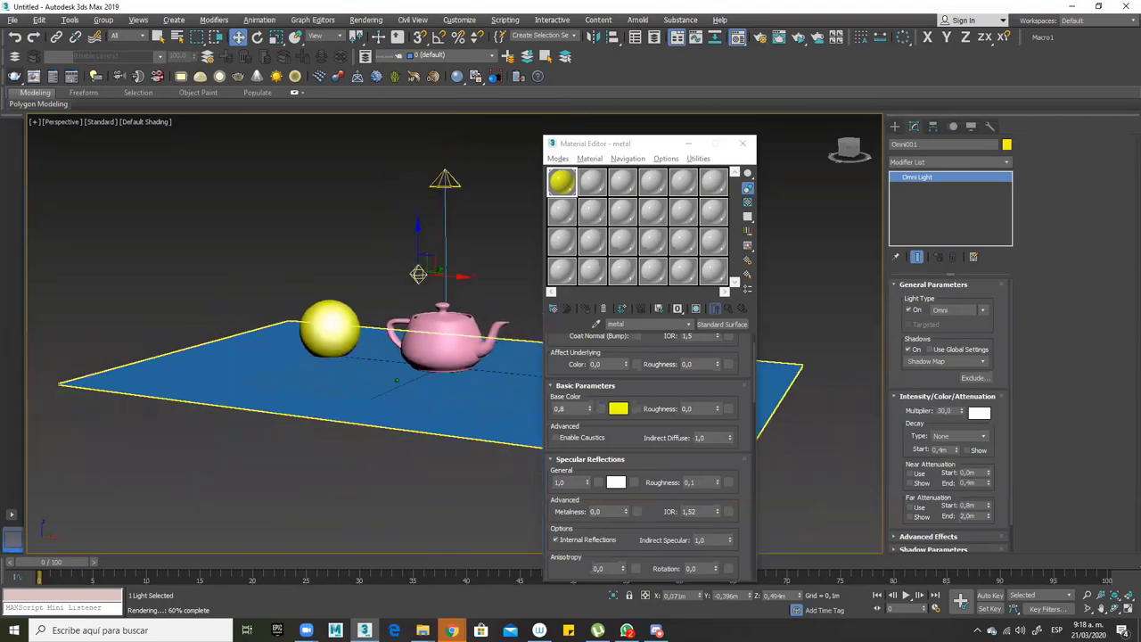
{"action": "middle_click_drag", "start_coordinate": [401, 382], "coordinate": [460, 331], "text": "alt"}
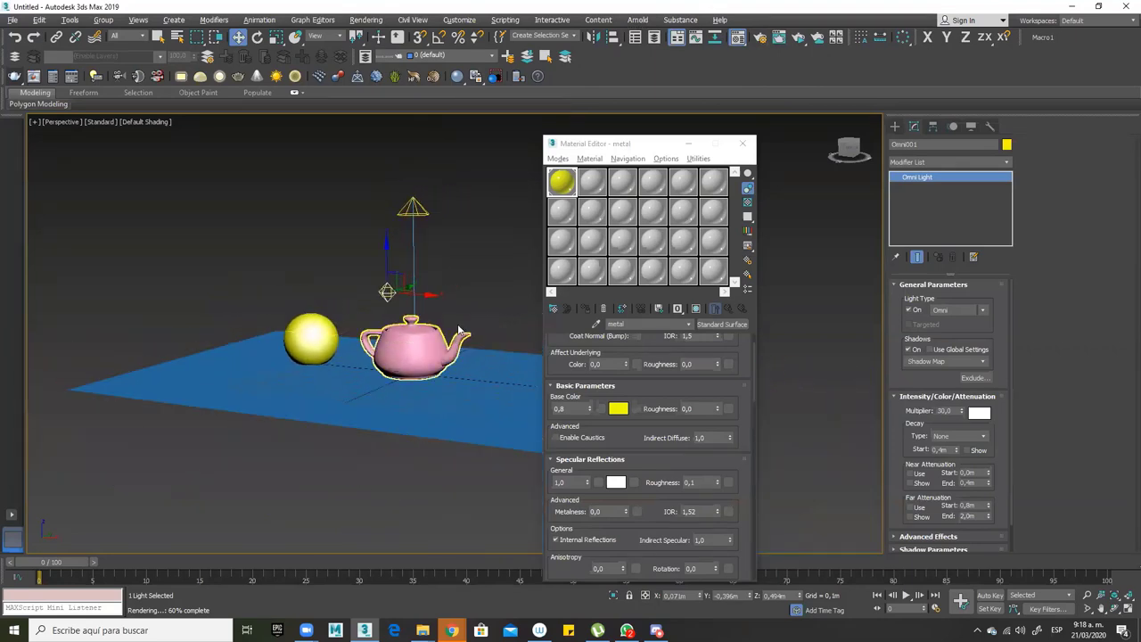
{"action": "left_click", "coordinate": [897, 127]}
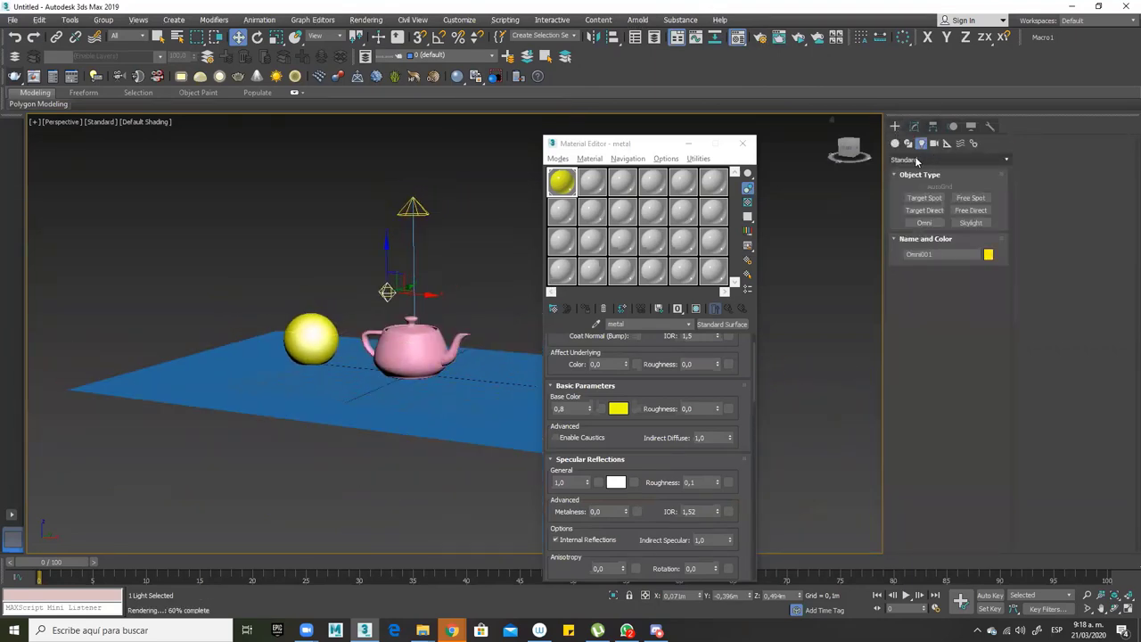
{"action": "left_click", "coordinate": [919, 161]}
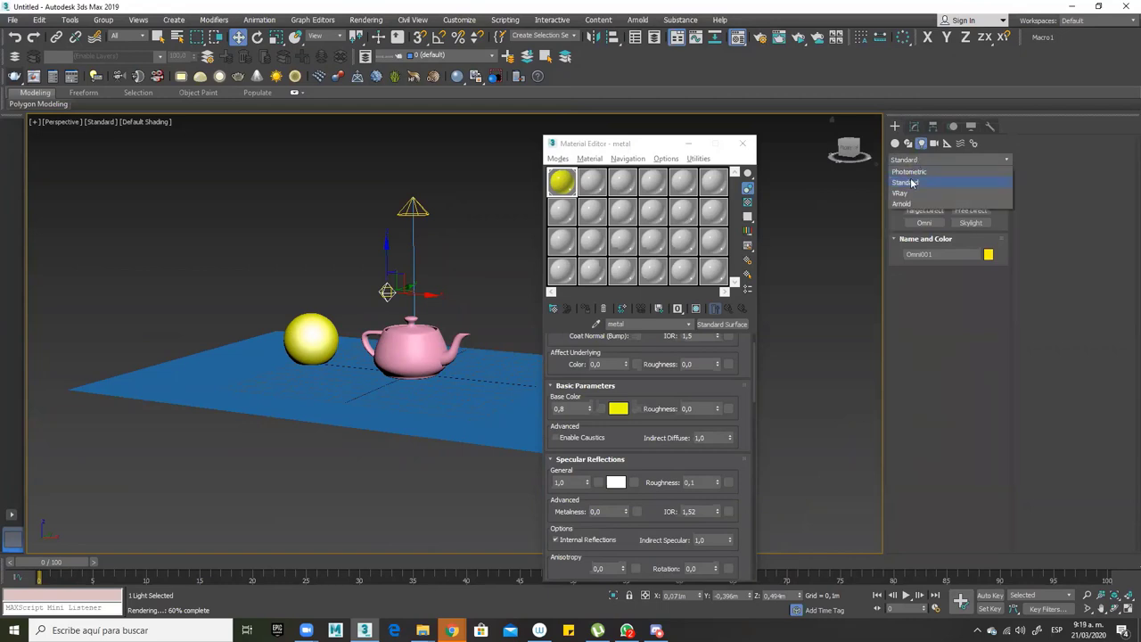
{"action": "left_click", "coordinate": [904, 204]}
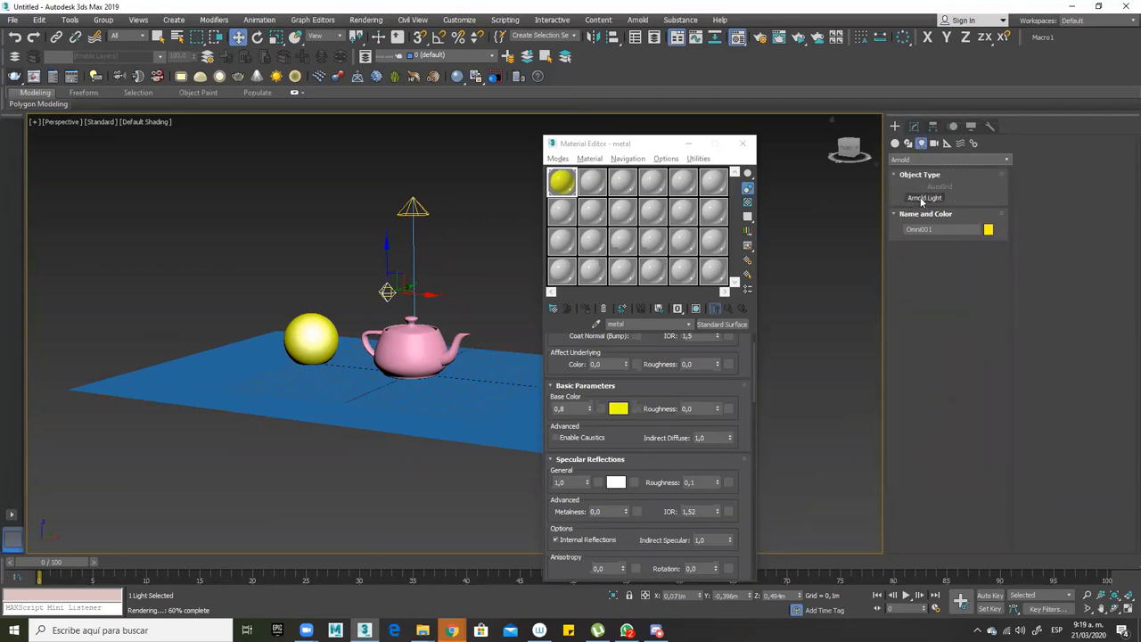
{"action": "left_click", "coordinate": [924, 198]}
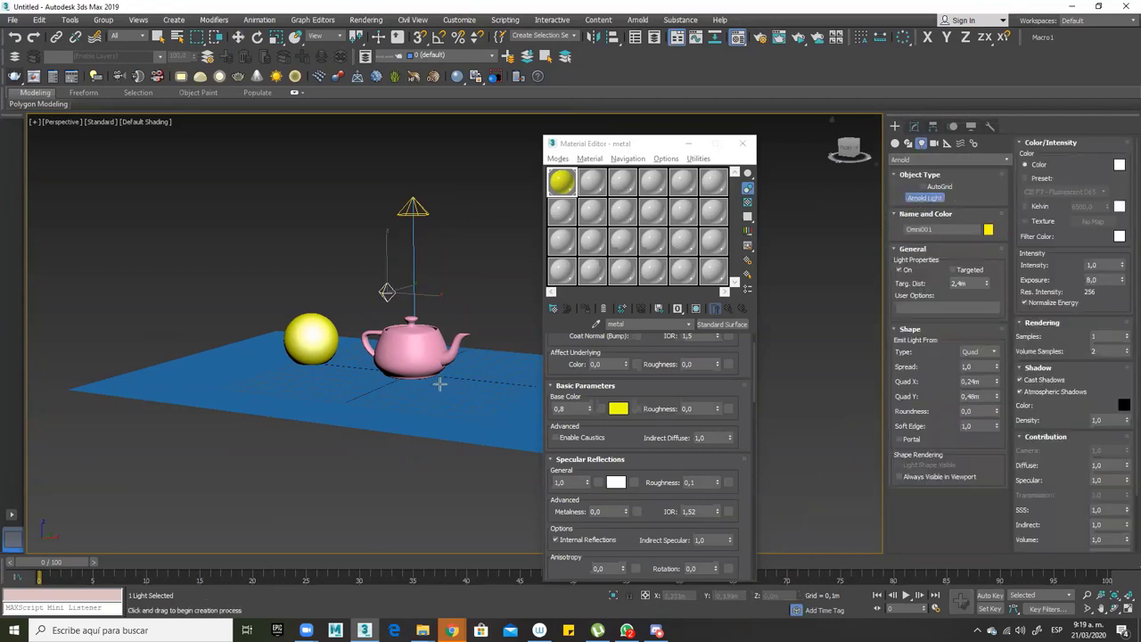
{"action": "left_click_drag", "start_coordinate": [439, 383], "coordinate": [426, 403]}
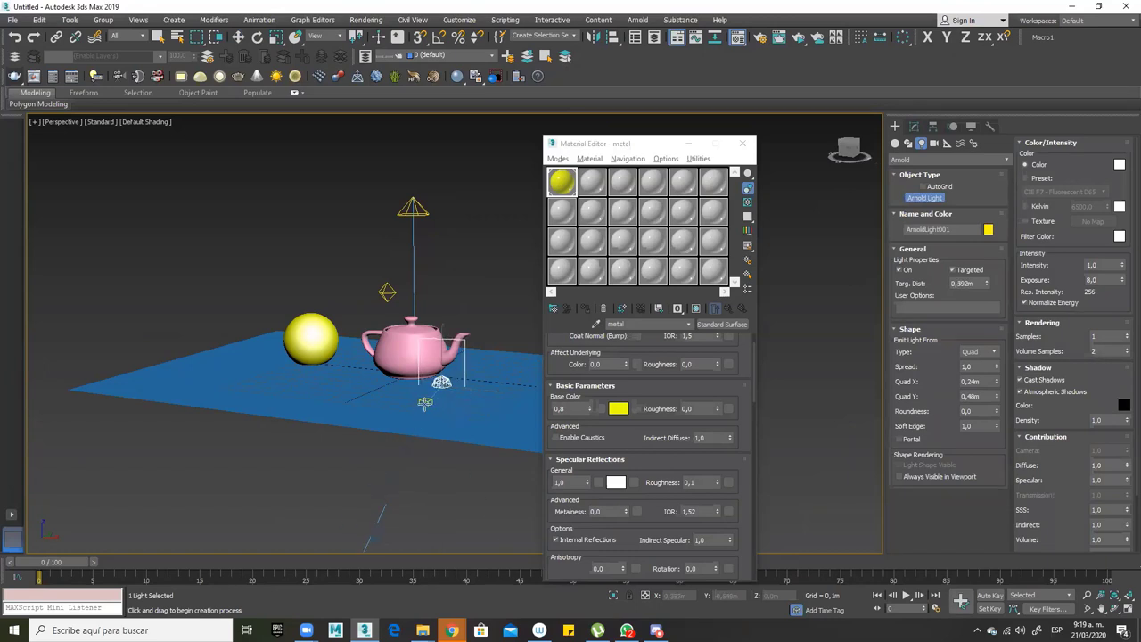
Raise the Arnold light along Z to about 0.97 m and slide it along Y until it stands over its target
{"action": "key", "text": "w"}
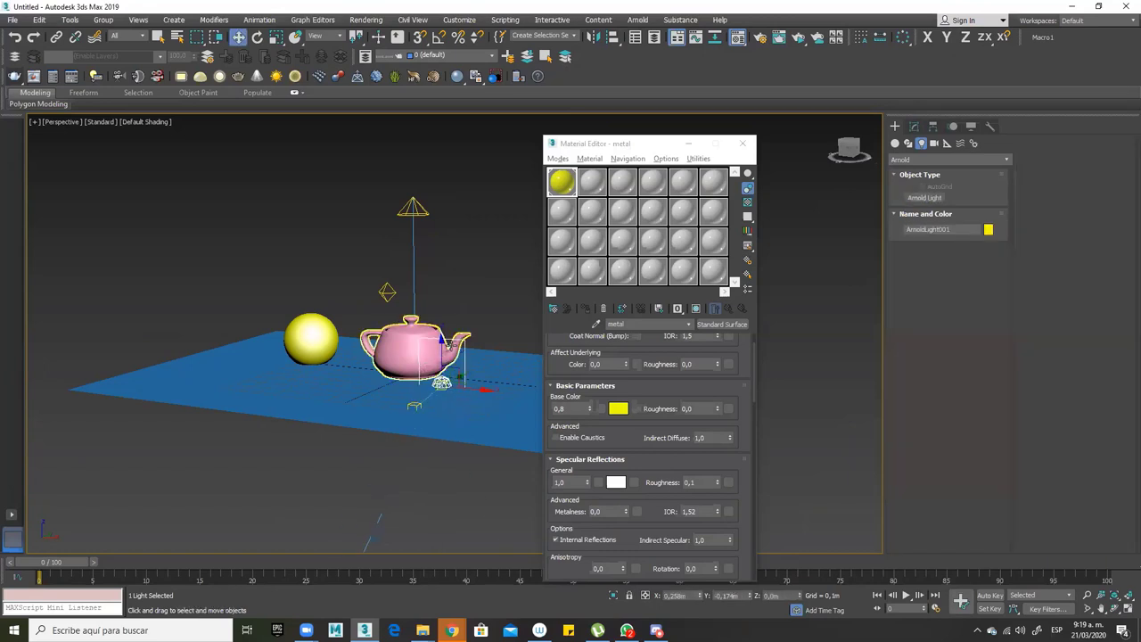
{"action": "left_click_drag", "start_coordinate": [443, 343], "coordinate": [397, 149]}
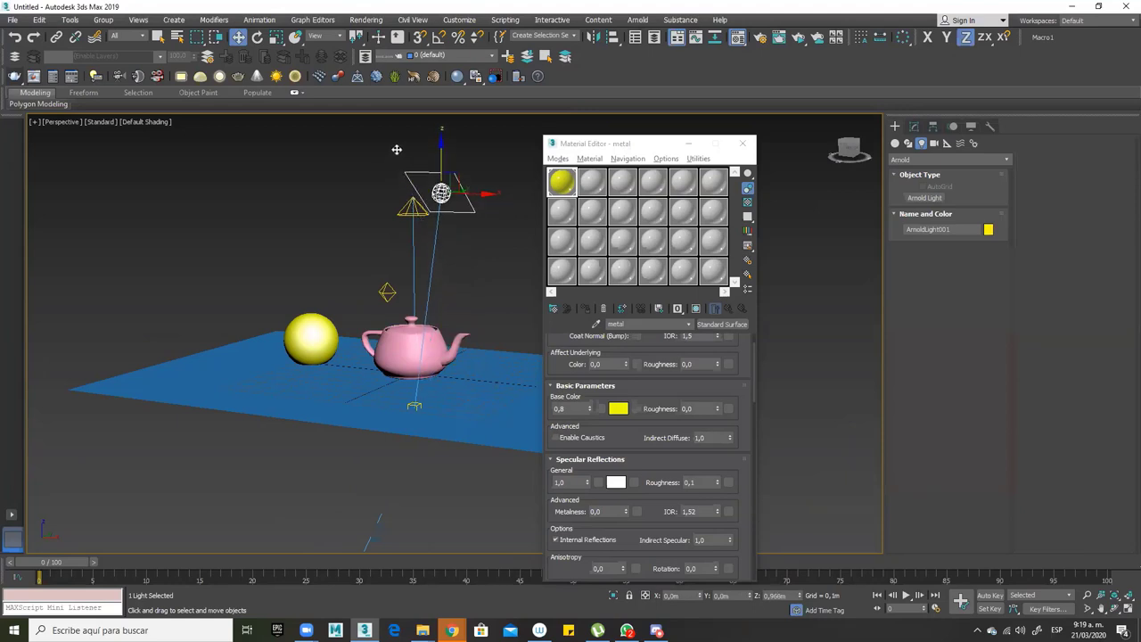
{"action": "left_click", "coordinate": [492, 272]}
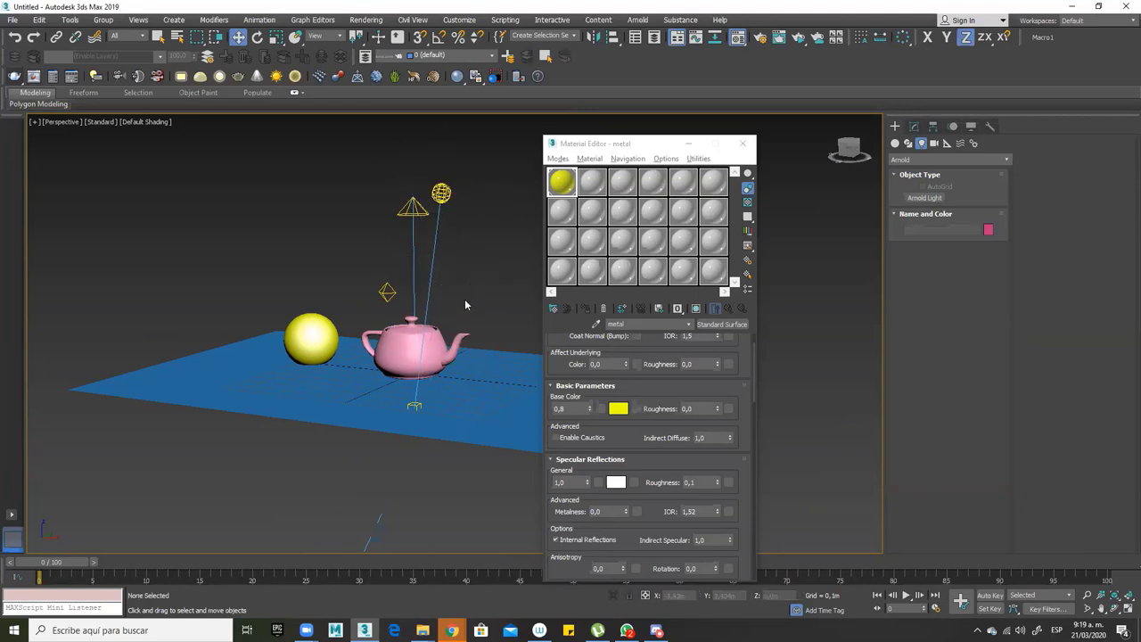
{"action": "left_click_drag", "start_coordinate": [464, 297], "coordinate": [443, 318]}
{"action": "middle_click_drag", "start_coordinate": [479, 315], "coordinate": [341, 222], "text": "alt"}
{"action": "left_click", "coordinate": [350, 218]}
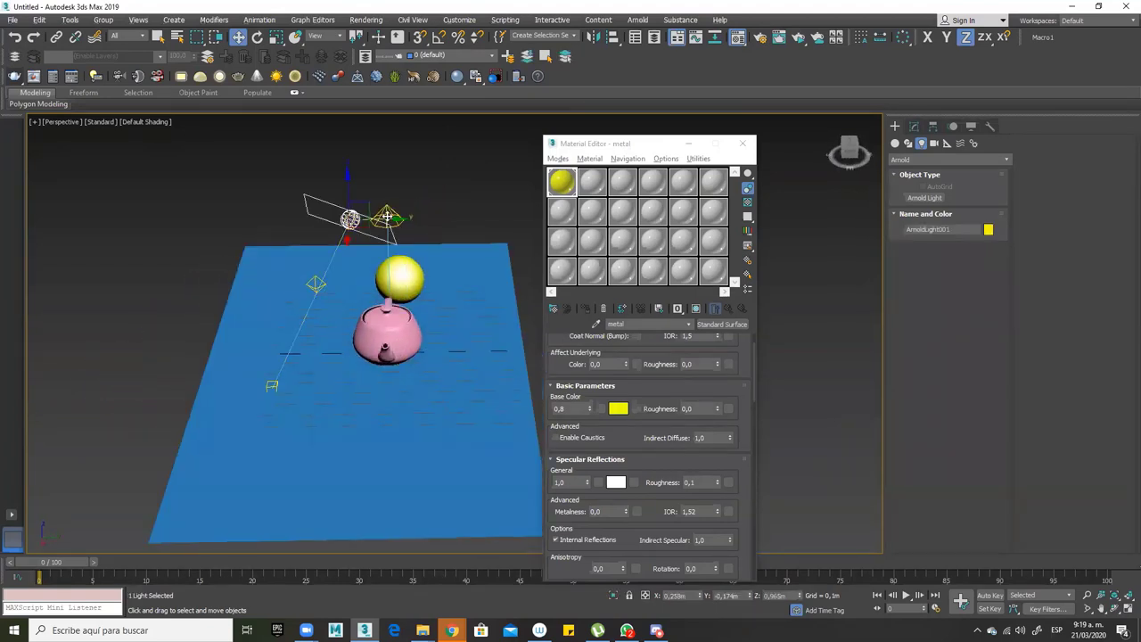
{"action": "left_click_drag", "start_coordinate": [373, 217], "coordinate": [294, 218]}
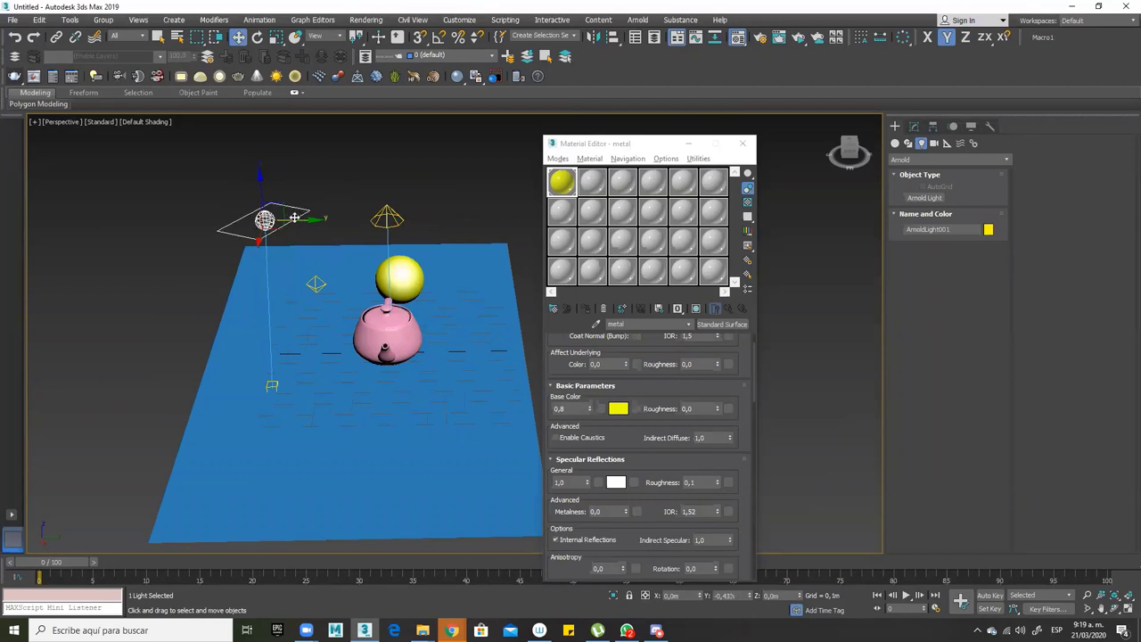
Restrict selection to lights, select the Arnold light together with its target and move both along Y in line with the teapot
{"action": "left_click", "coordinate": [127, 36]}
{"action": "left_click", "coordinate": [130, 75]}
{"action": "left_click_drag", "start_coordinate": [214, 214], "coordinate": [295, 420]}
{"action": "left_click_drag", "start_coordinate": [304, 300], "coordinate": [429, 301]}
{"action": "mouse_move", "coordinate": [429, 300]}
{"action": "middle_mouse_down", "text": "alt"}
{"action": "mouse_move", "coordinate": [431, 345]}
{"action": "mouse_move", "coordinate": [422, 309]}
{"action": "middle_mouse_up", "text": "alt"}
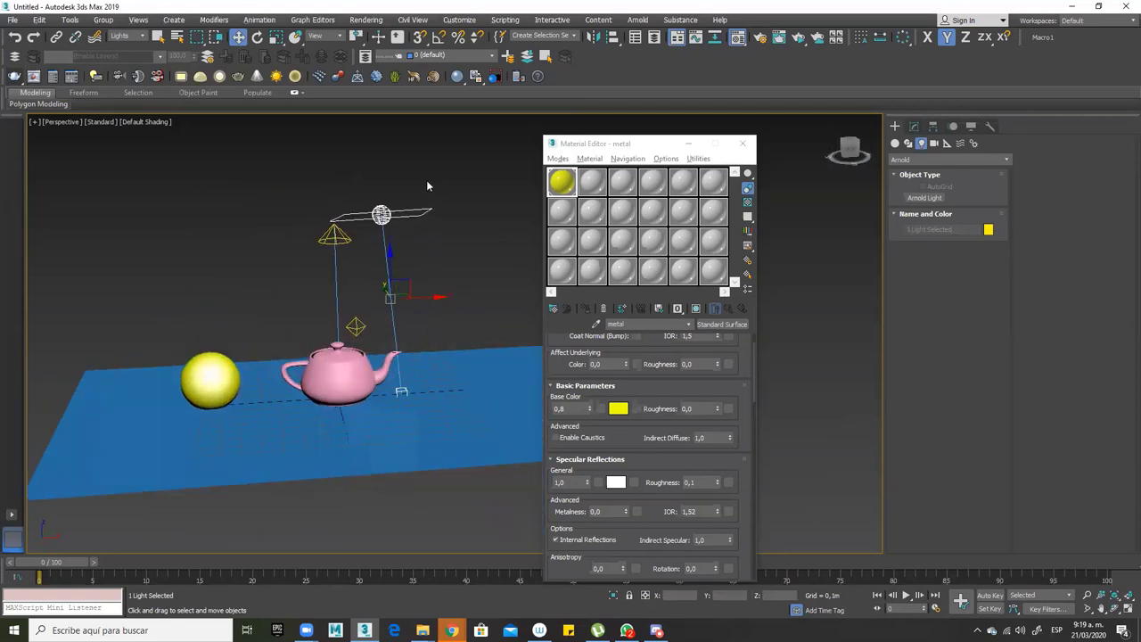
Move only the Arnold light along X to about 0.85 m, away from the teapot on the spout side
{"action": "left_click", "coordinate": [382, 214]}
{"action": "left_click_drag", "start_coordinate": [432, 212], "coordinate": [535, 211]}
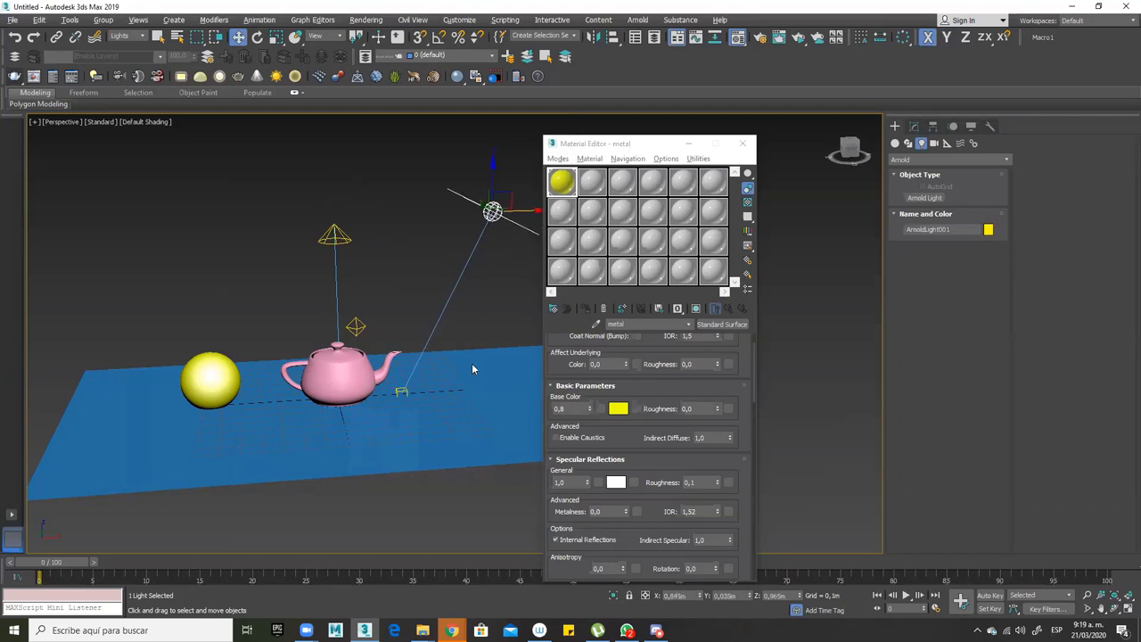
{"action": "mouse_move", "coordinate": [473, 369]}
{"action": "middle_mouse_down", "text": "alt"}
{"action": "mouse_move", "coordinate": [472, 356]}
{"action": "mouse_move", "coordinate": [457, 414]}
{"action": "mouse_move", "coordinate": [461, 305]}
{"action": "middle_mouse_up", "text": "alt"}
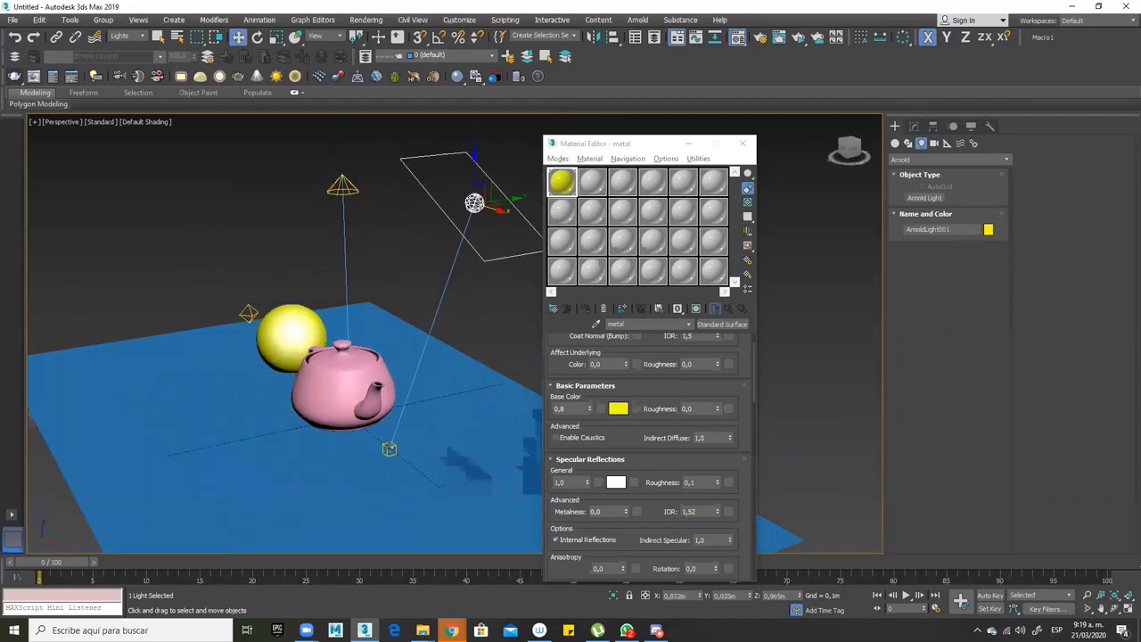
Raise the Arnold light's target off the plane and shift it along X onto the upper part of the teapot
{"action": "left_click", "coordinate": [389, 448]}
{"action": "left_click_drag", "start_coordinate": [389, 423], "coordinate": [371, 348]}
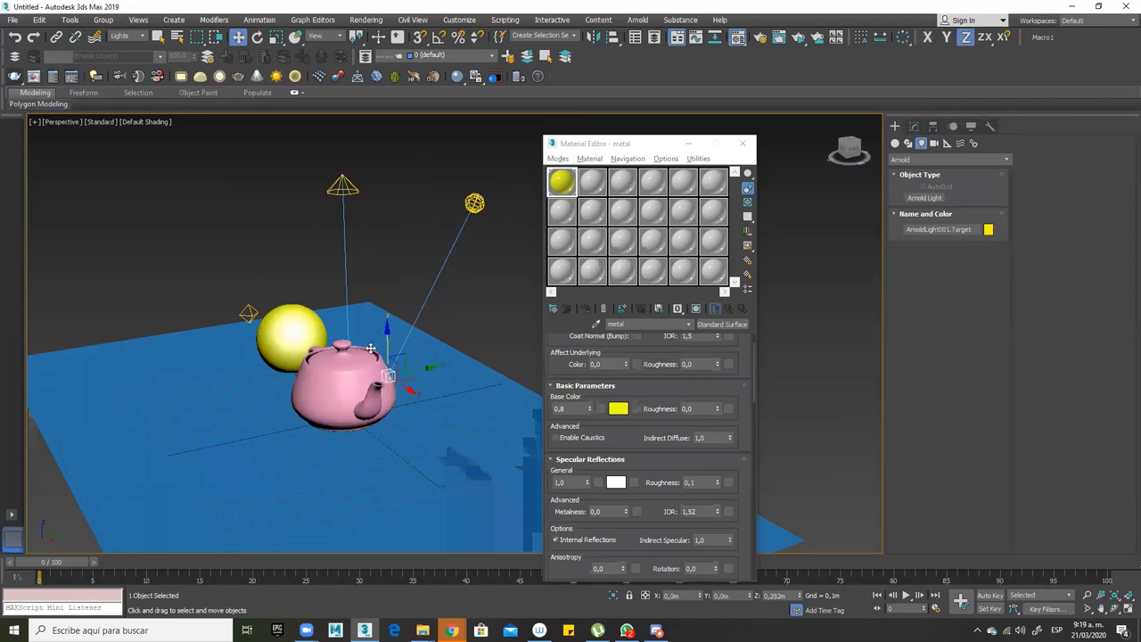
{"action": "middle_click_drag", "start_coordinate": [437, 419], "coordinate": [441, 384], "text": "alt"}
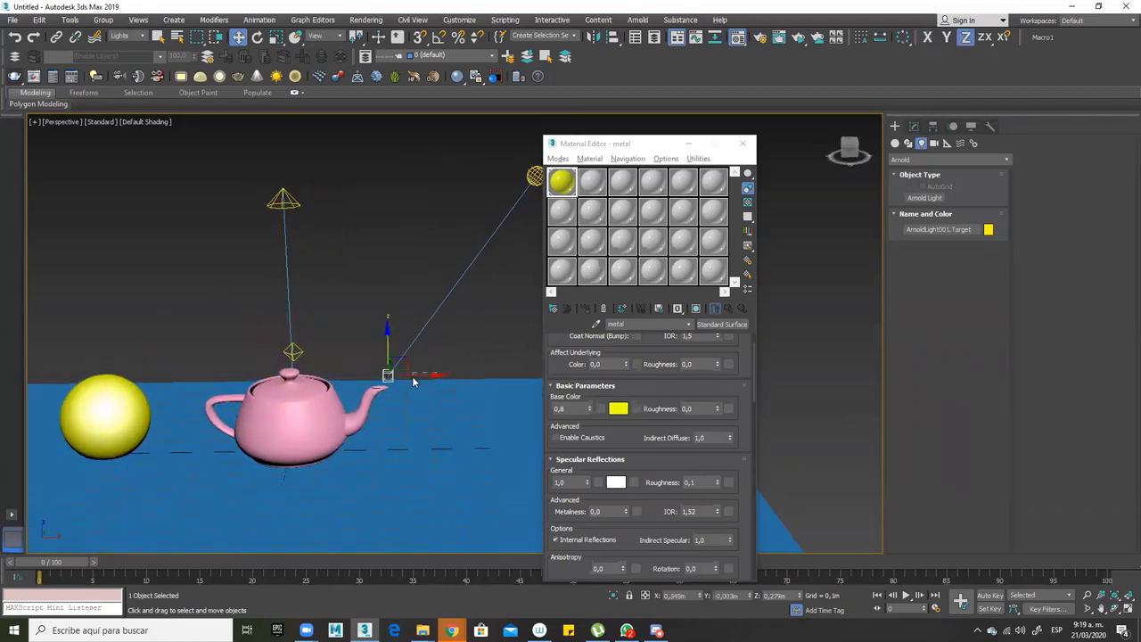
{"action": "left_click_drag", "start_coordinate": [425, 375], "coordinate": [313, 333]}
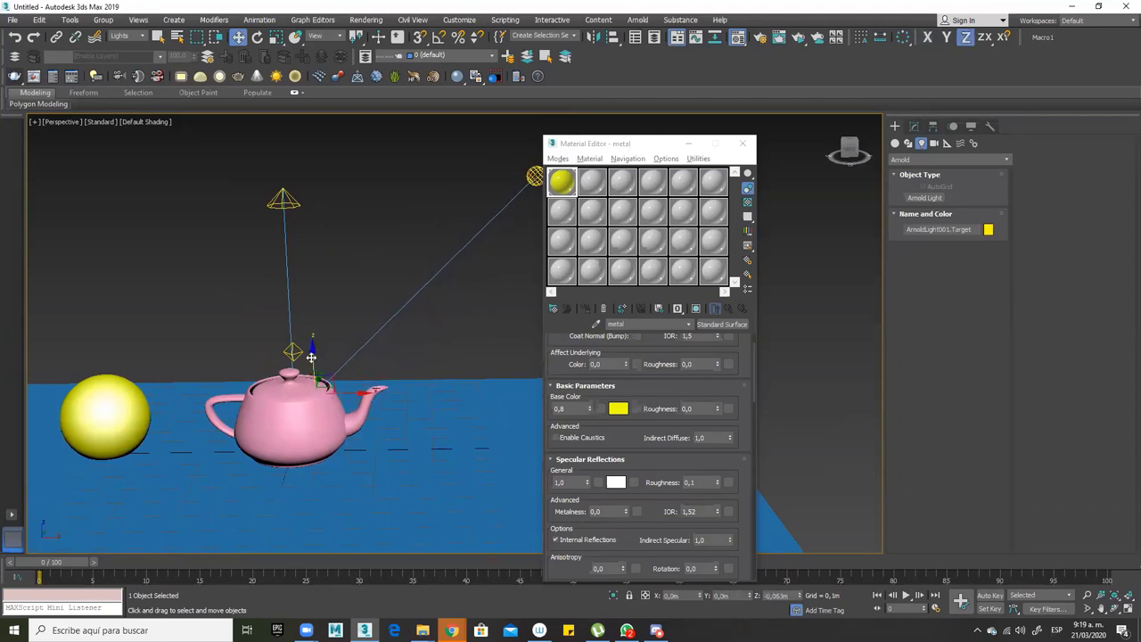
{"action": "middle_click_drag", "start_coordinate": [410, 377], "coordinate": [339, 413]}
Move the Arnold light back along X towards the teapot, to about 0.47 m
{"action": "left_click", "coordinate": [464, 214]}
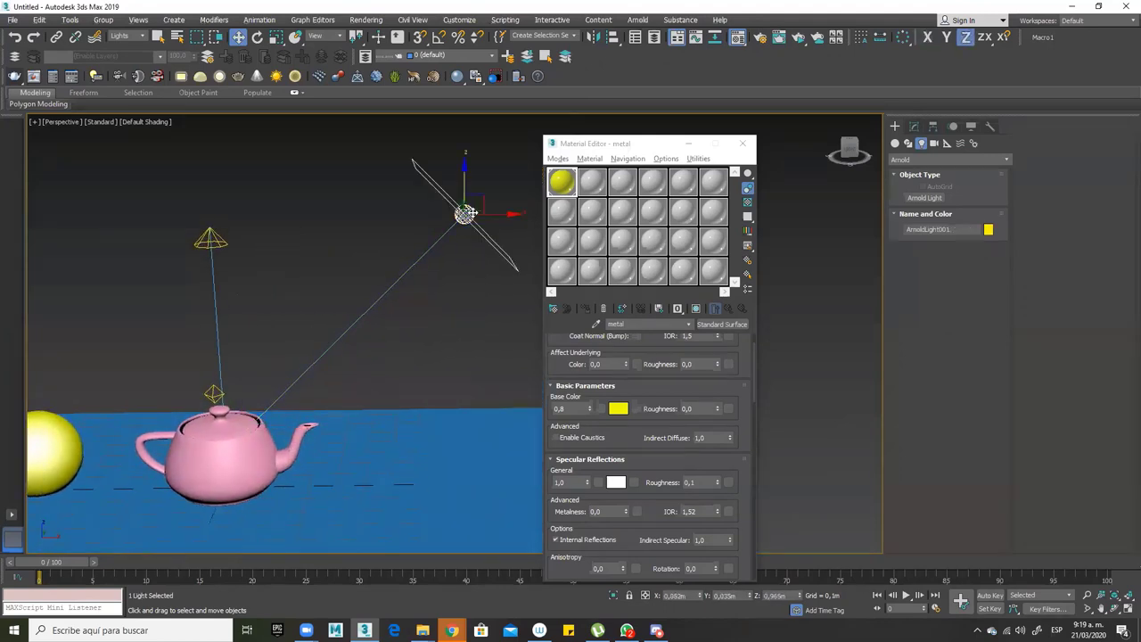
{"action": "left_click_drag", "start_coordinate": [495, 214], "coordinate": [367, 210]}
{"action": "middle_click_drag", "start_coordinate": [375, 298], "coordinate": [223, 384], "text": "alt"}
Open the Arnold light's parameters and set its intensity to 3
{"action": "left_click", "coordinate": [913, 127]}
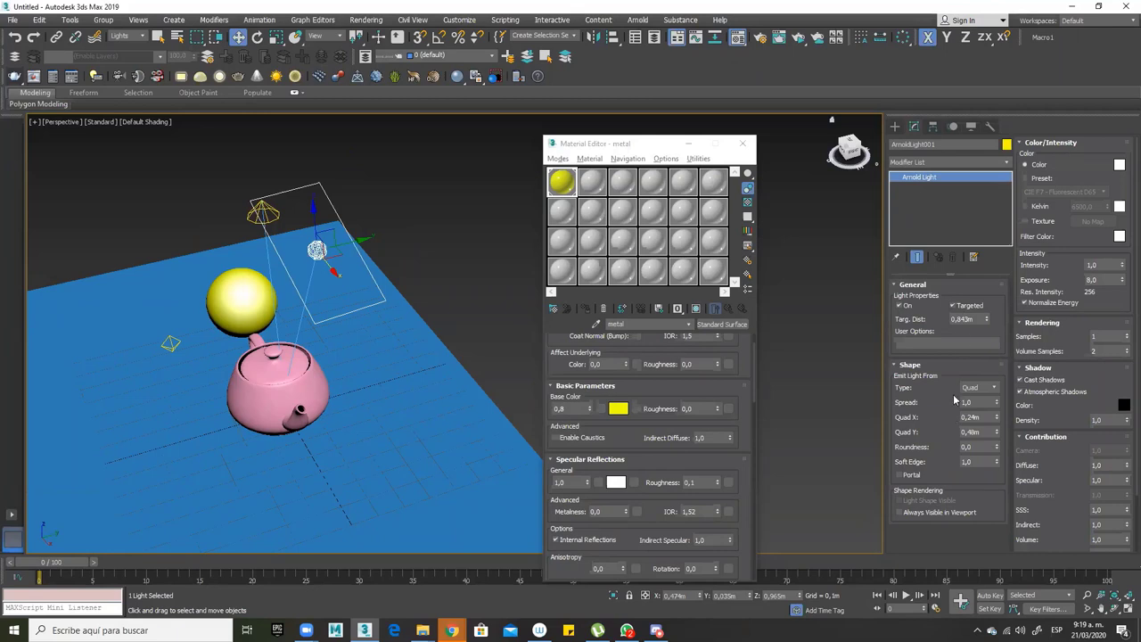
{"action": "left_click", "coordinate": [1106, 265]}
{"action": "type", "text": "3"}
{"action": "key", "text": "Return"}
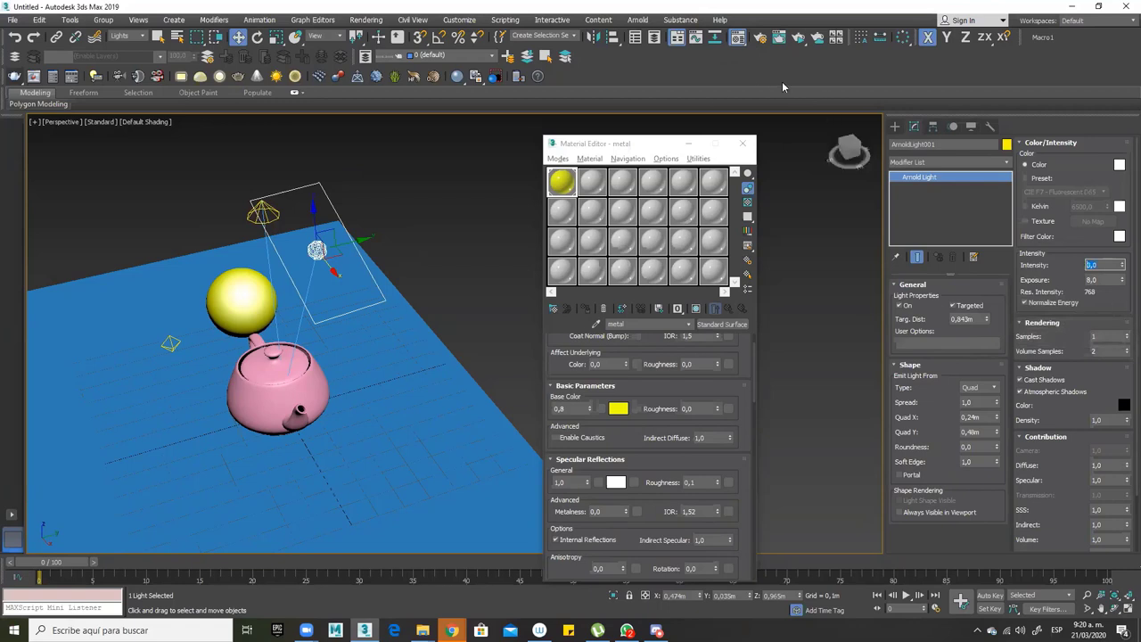
Start a new ActiveShade render and move its window clear of the scene objects and the light parameters
{"action": "left_click", "coordinate": [798, 38]}
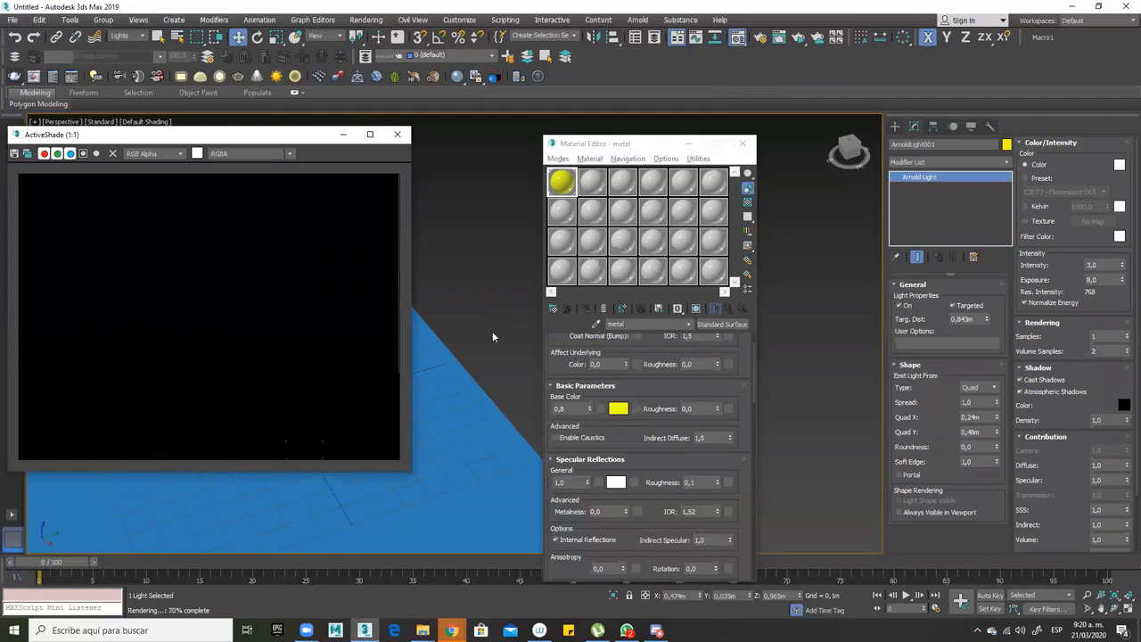
{"action": "left_click_drag", "start_coordinate": [199, 139], "coordinate": [381, 119]}
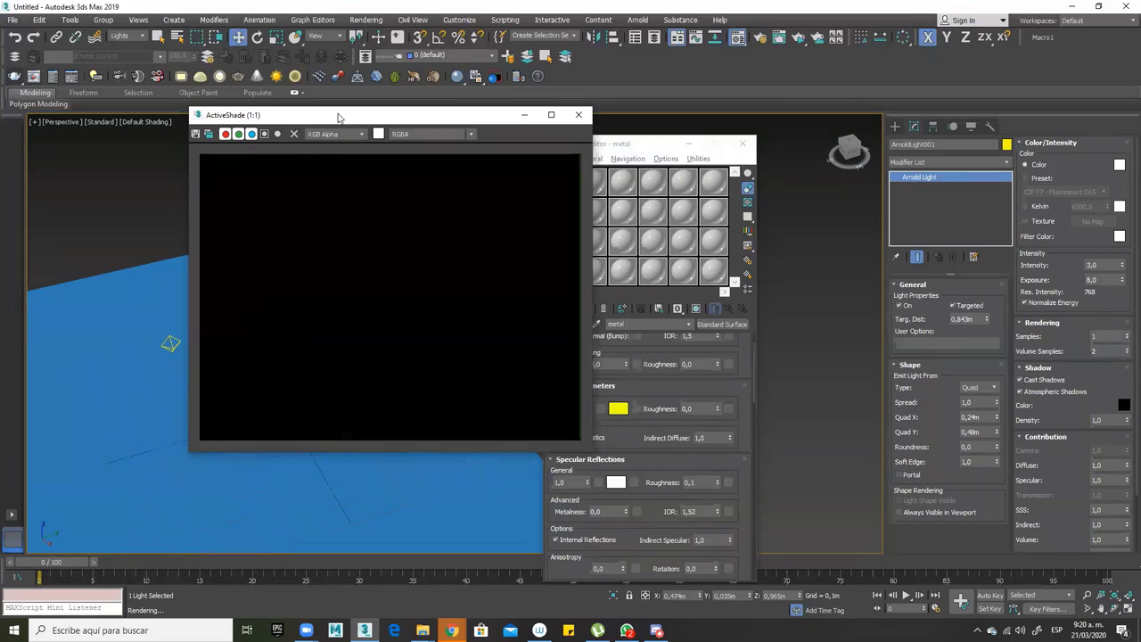
{"action": "left_click_drag", "start_coordinate": [335, 119], "coordinate": [575, 92]}
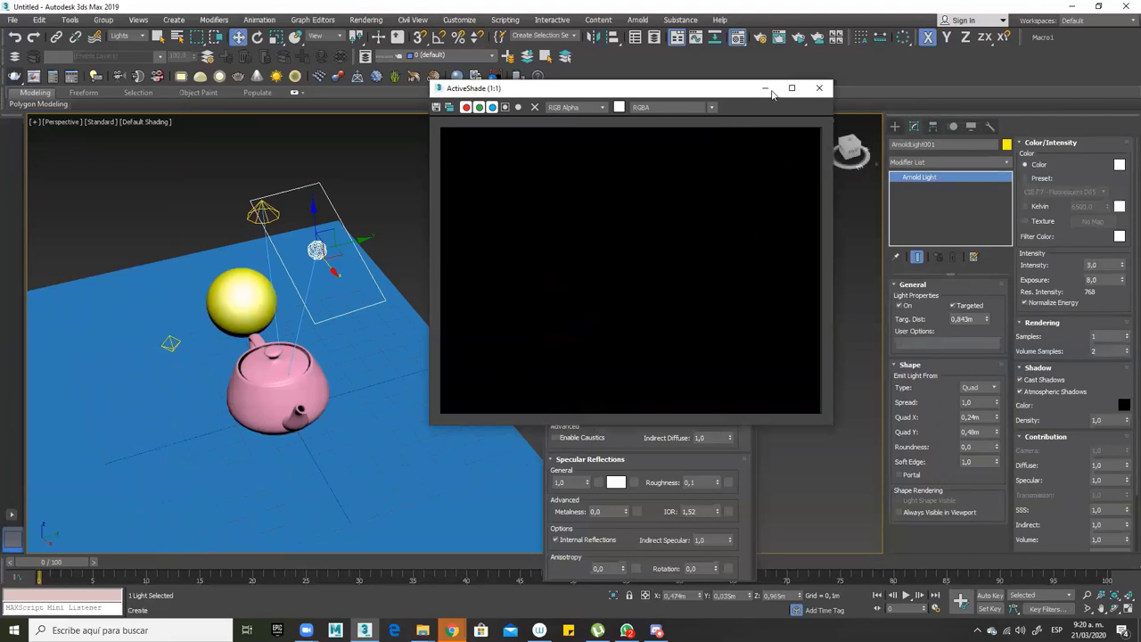
{"action": "left_click_drag", "start_coordinate": [696, 97], "coordinate": [612, 93]}
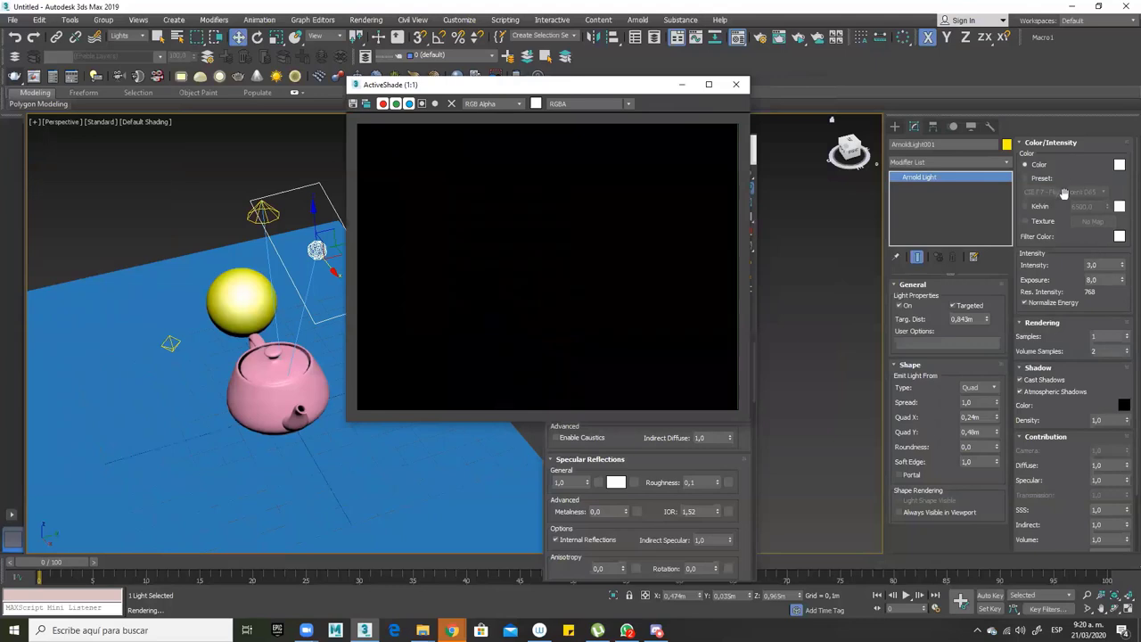
Set the Arnold light's intensity to 20 and start a new ActiveShade render
{"action": "double_click", "coordinate": [1099, 265]}
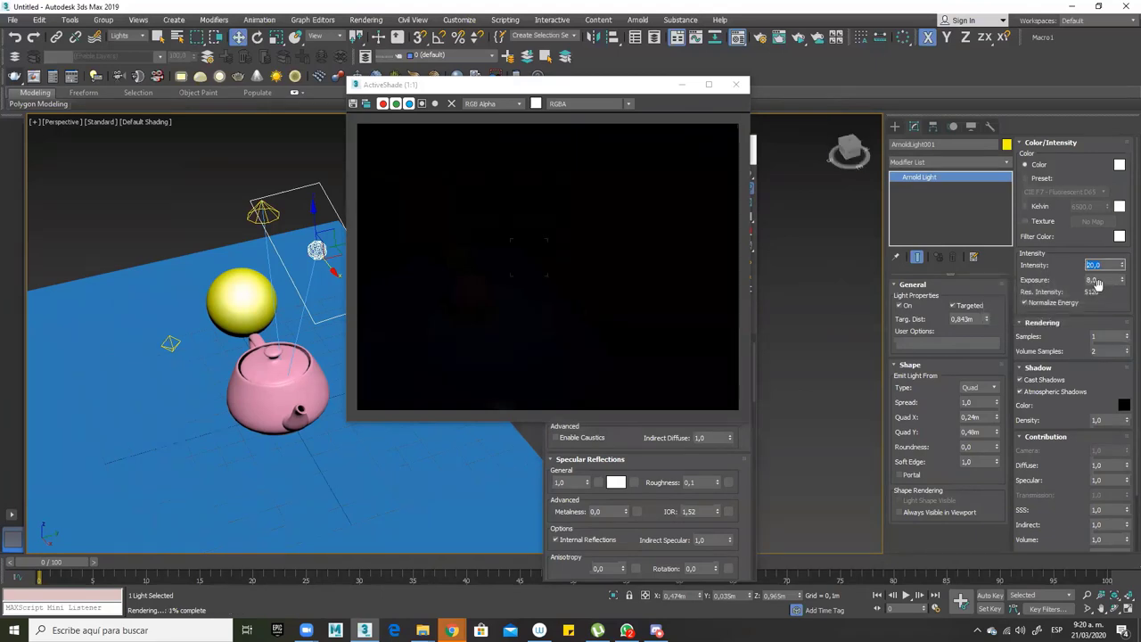
{"action": "key", "text": "Tab"}
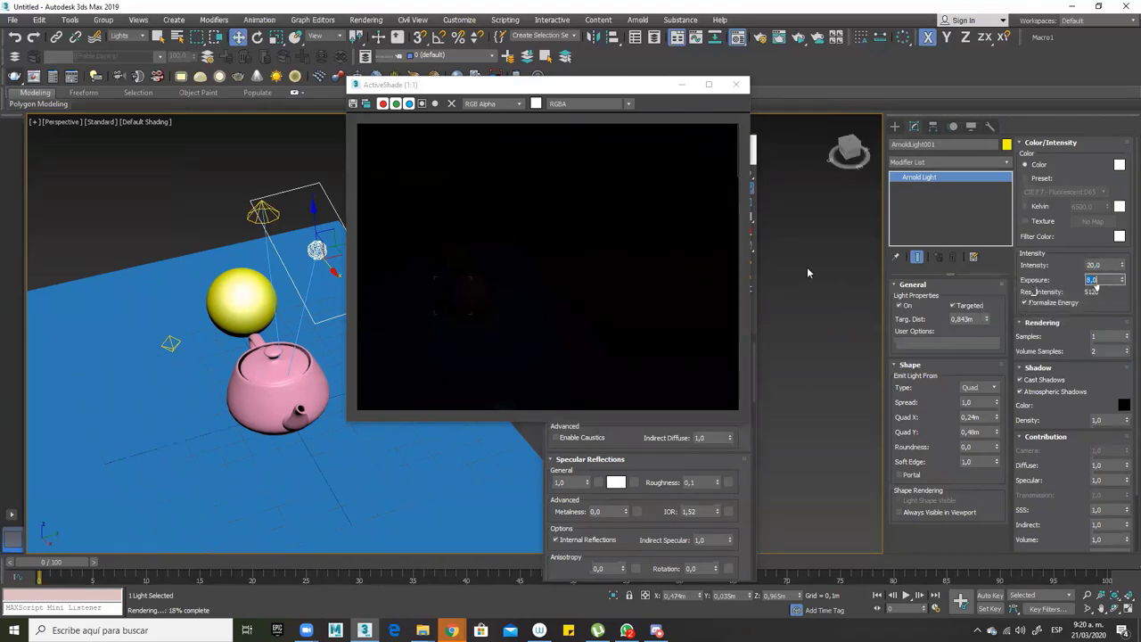
{"action": "left_click", "coordinate": [799, 39]}
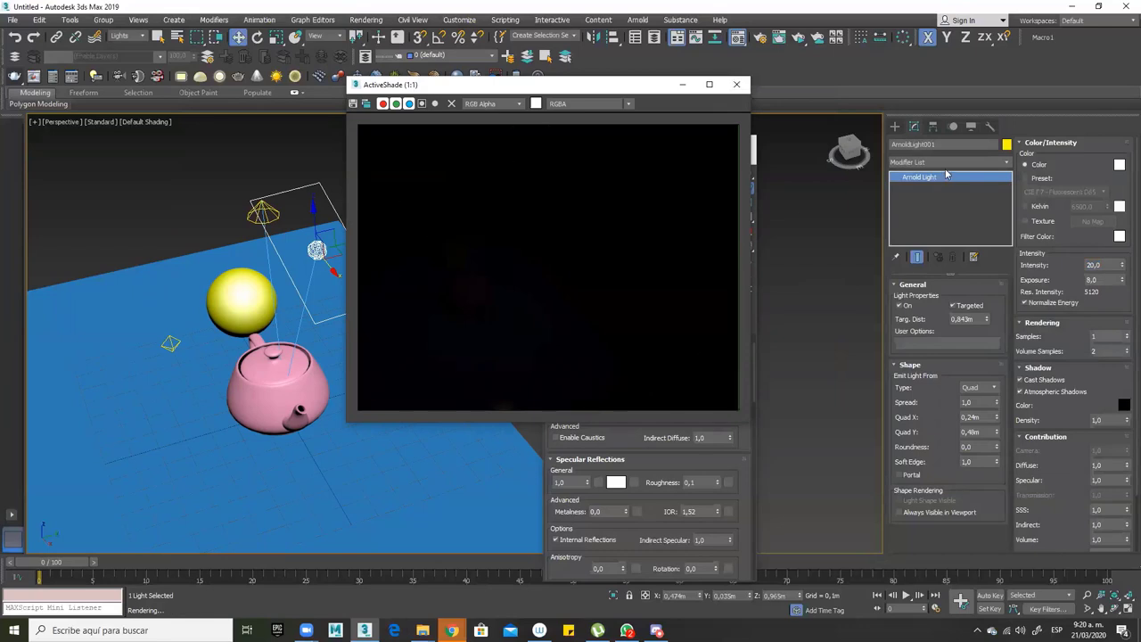
Run a production render of the perspective view and close its render window
{"action": "left_click", "coordinate": [800, 39]}
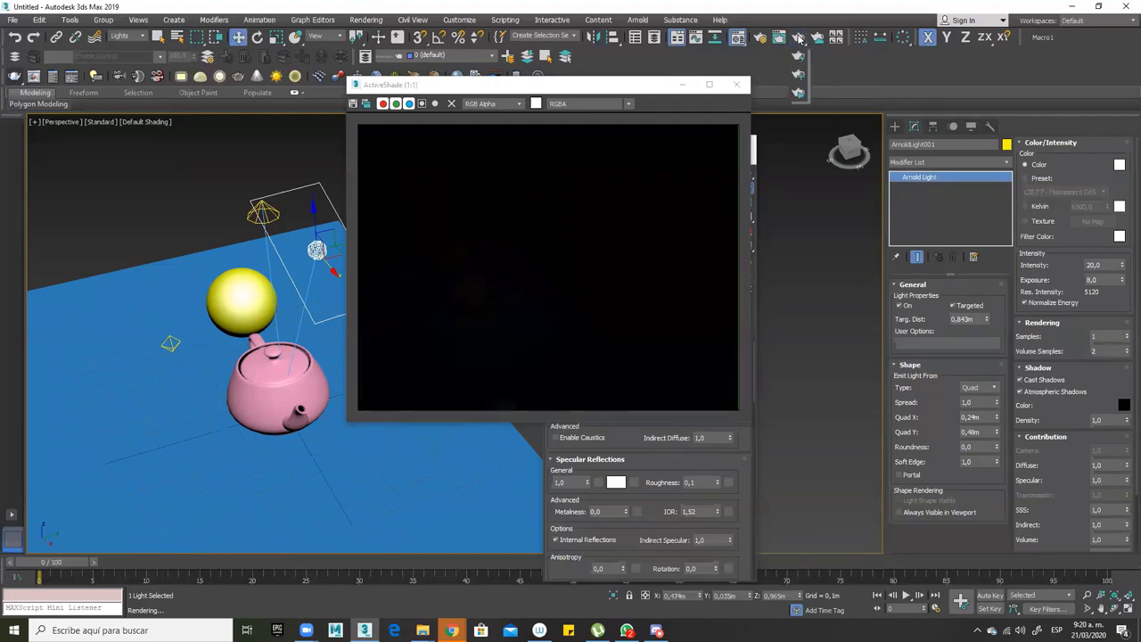
{"action": "left_click", "coordinate": [801, 57]}
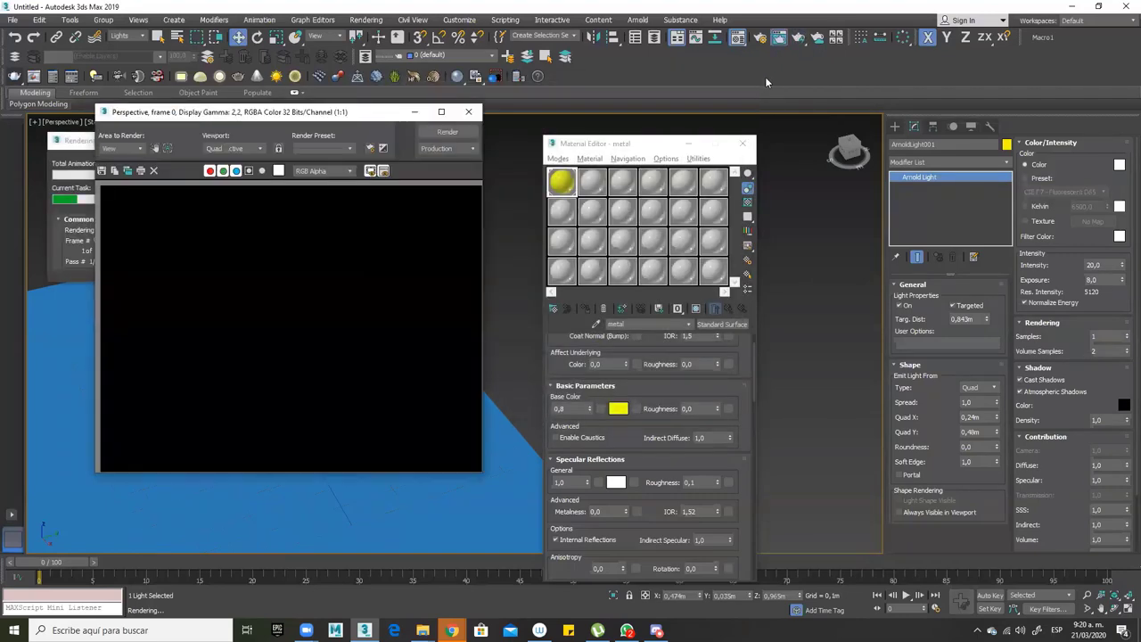
{"action": "left_click", "coordinate": [470, 114]}
Preview the scene in ActiveShade again, clear the light selection and close the preview window
{"action": "left_click_drag", "start_coordinate": [800, 39], "coordinate": [798, 100]}
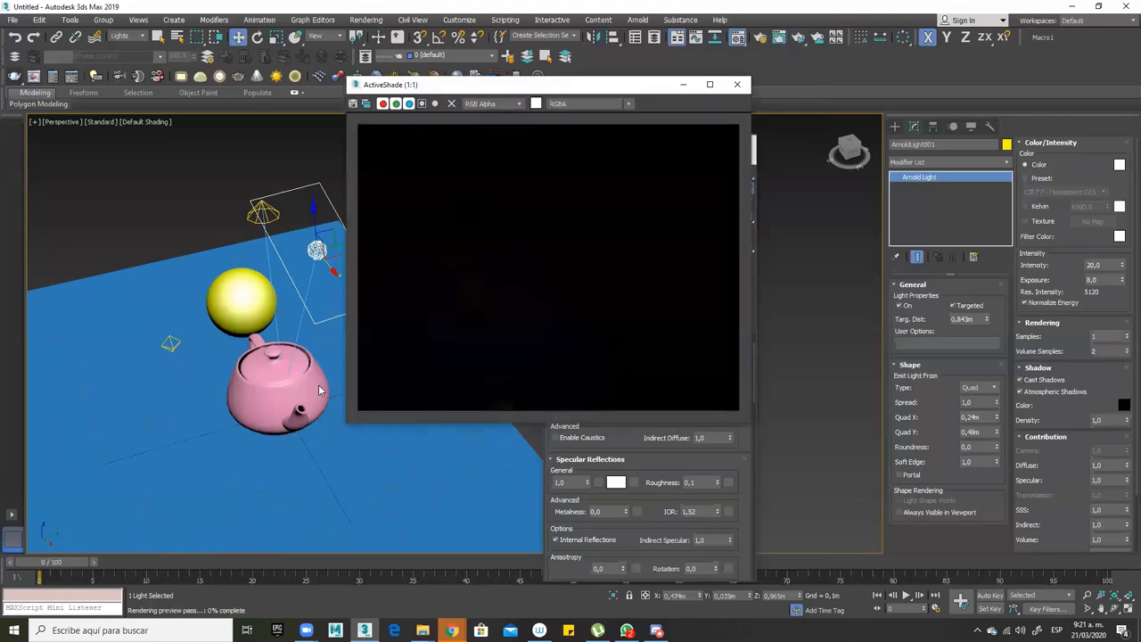
{"action": "left_click", "coordinate": [256, 326]}
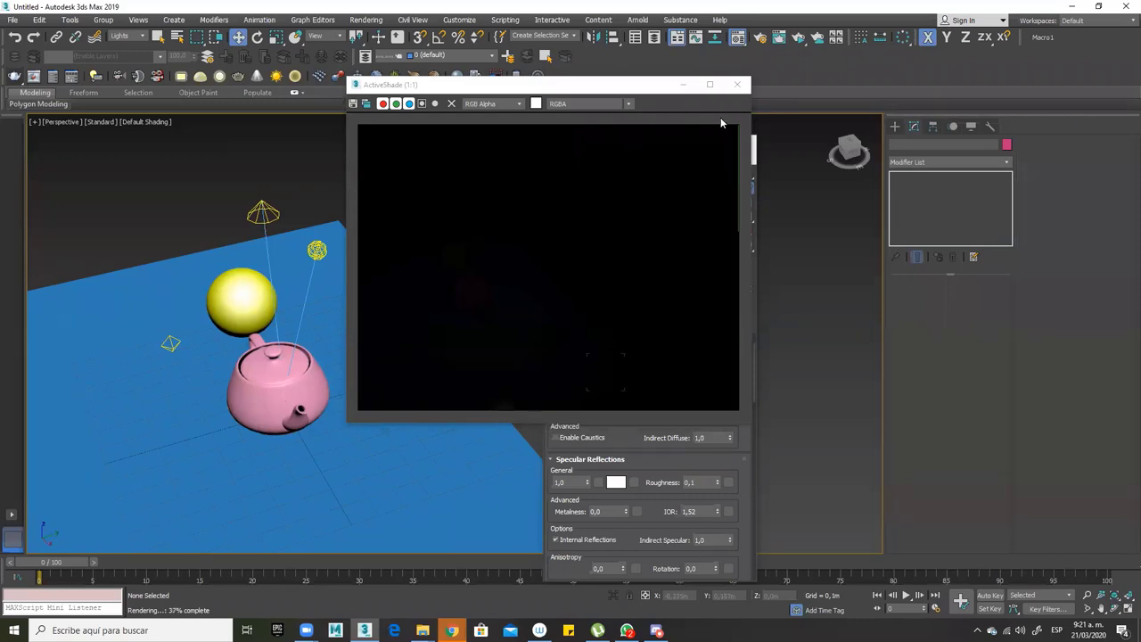
{"action": "left_click", "coordinate": [739, 86]}
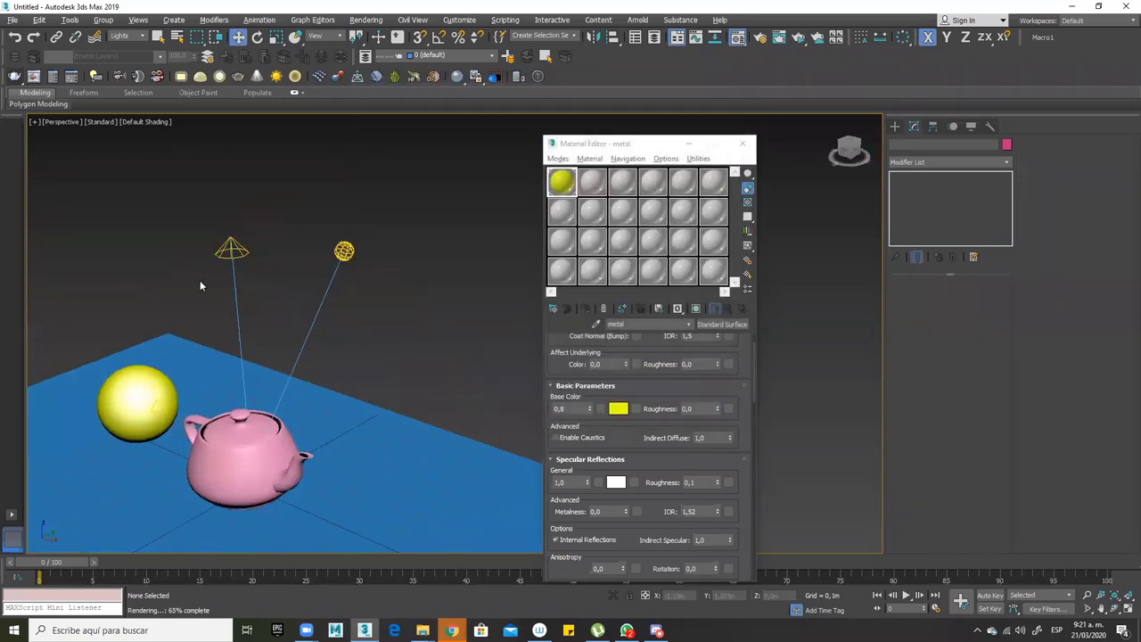
Limit selection to geometry, select the teapot and change the vidrio material to an Arnold Standard Surface
{"action": "left_click", "coordinate": [118, 36]}
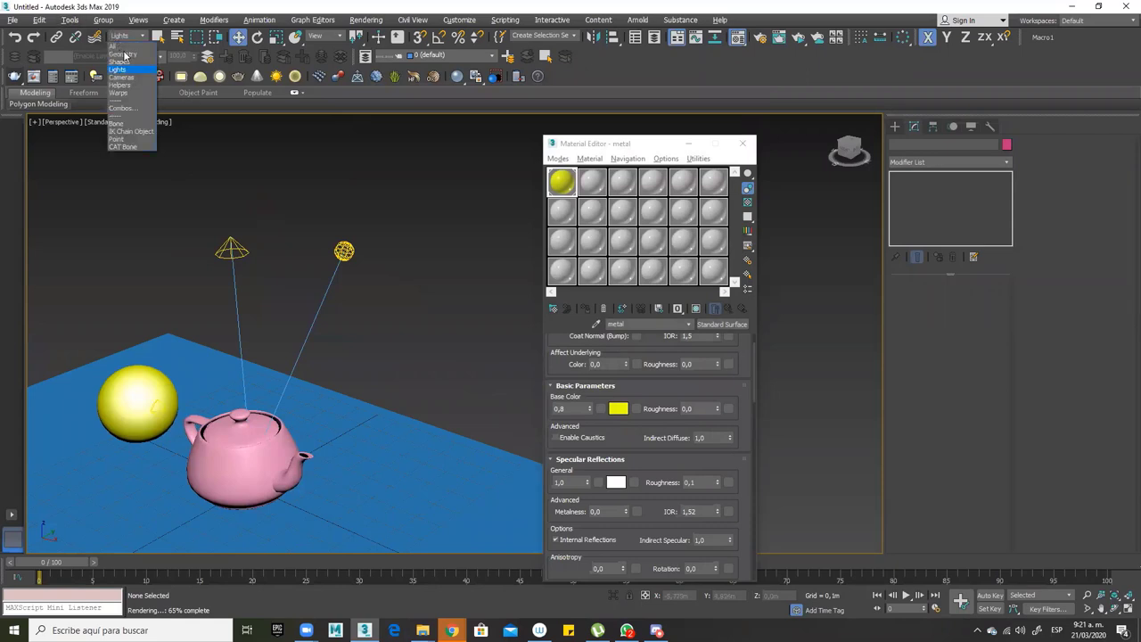
{"action": "left_click", "coordinate": [122, 55]}
{"action": "left_click", "coordinate": [267, 457]}
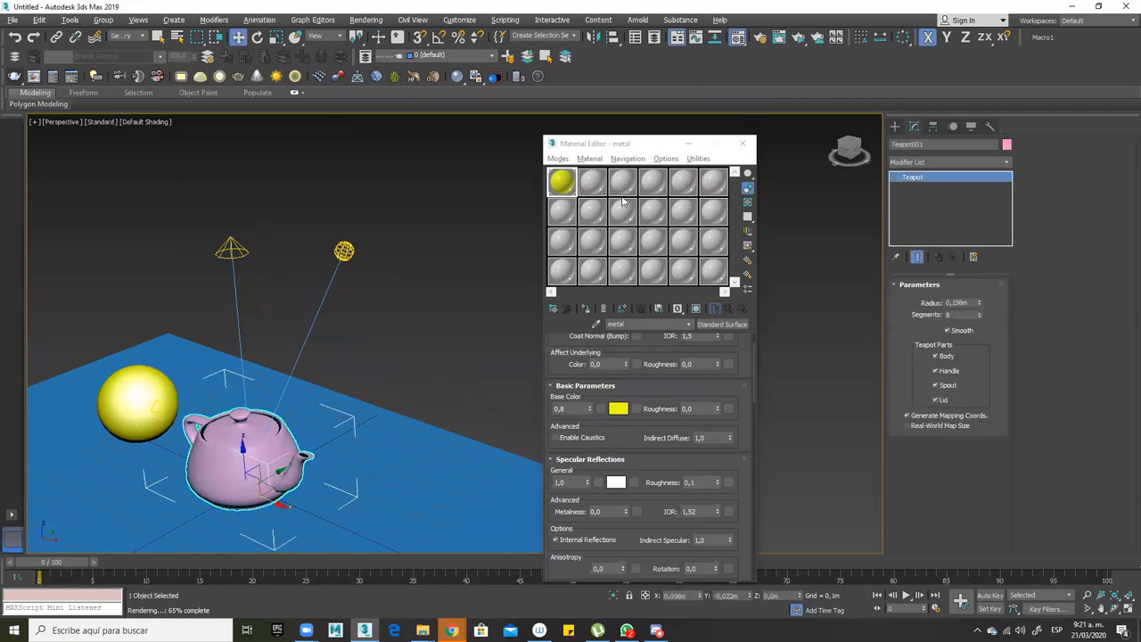
{"action": "left_click", "coordinate": [592, 183]}
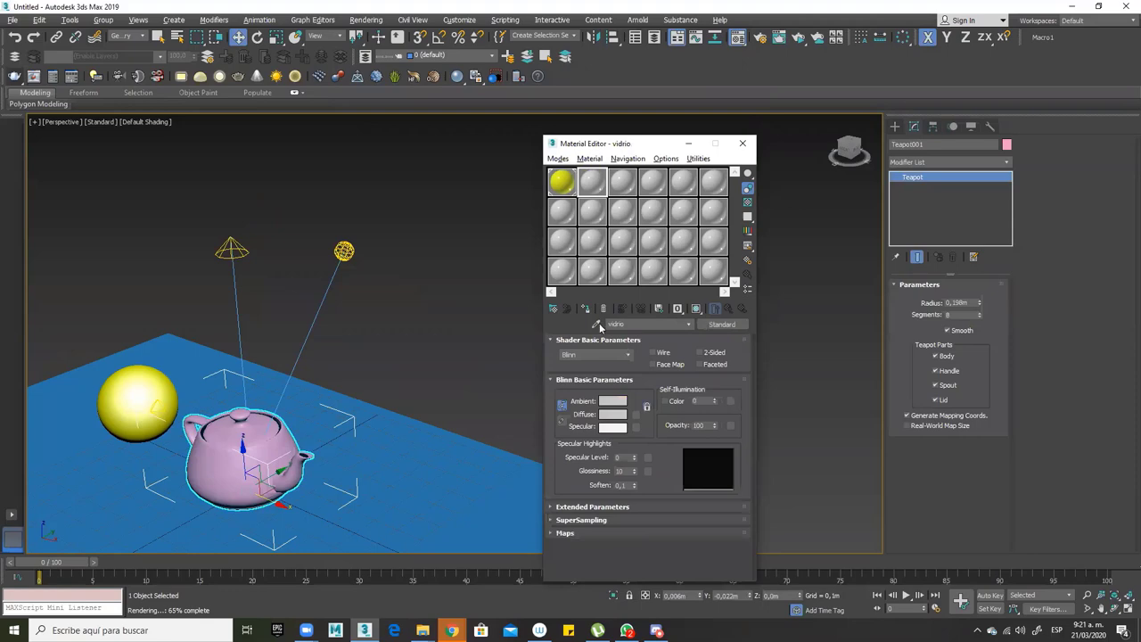
{"action": "left_click", "coordinate": [729, 324]}
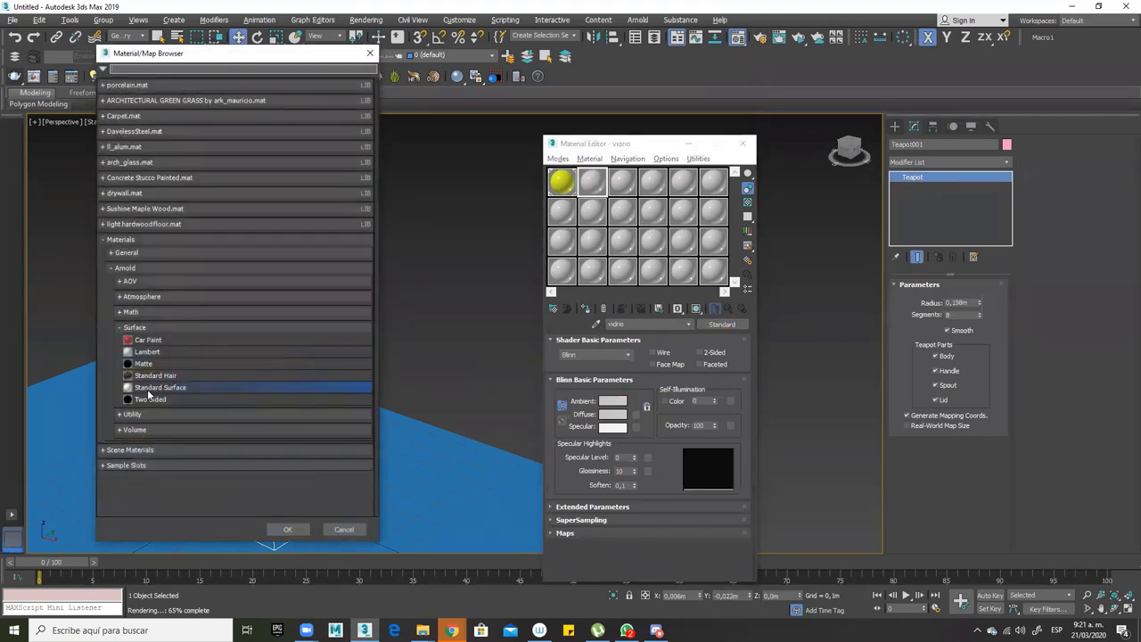
{"action": "double_click", "coordinate": [150, 388]}
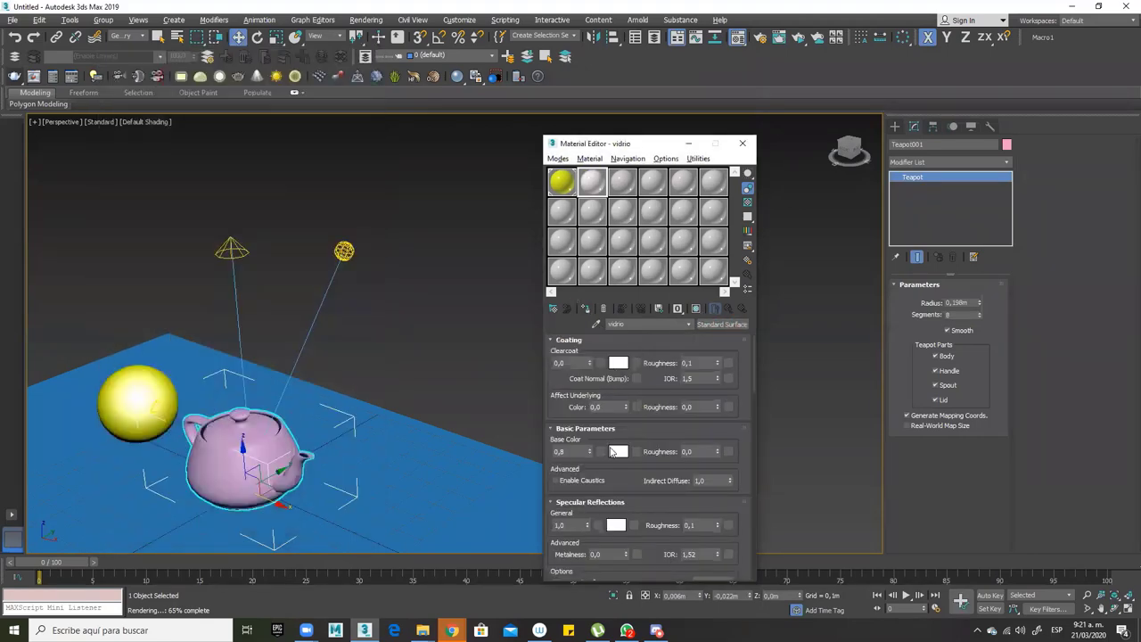
Give the vidrio material a strong pink base color and assign it to the selected teapot
{"action": "left_click", "coordinate": [613, 452]}
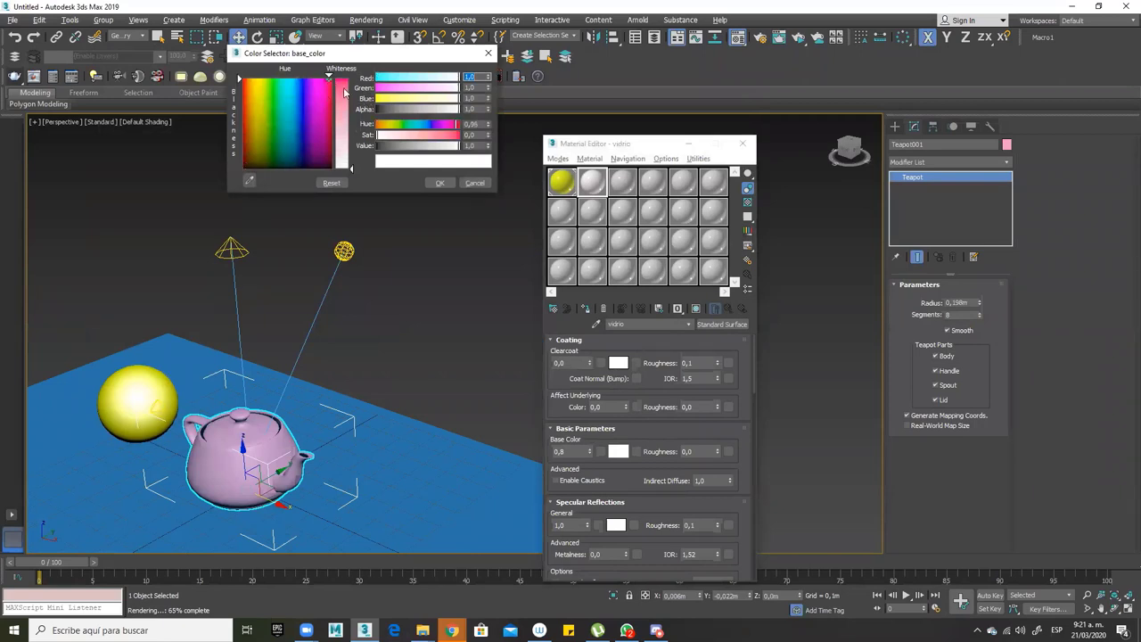
{"action": "left_click", "coordinate": [328, 103]}
{"action": "left_click", "coordinate": [438, 182]}
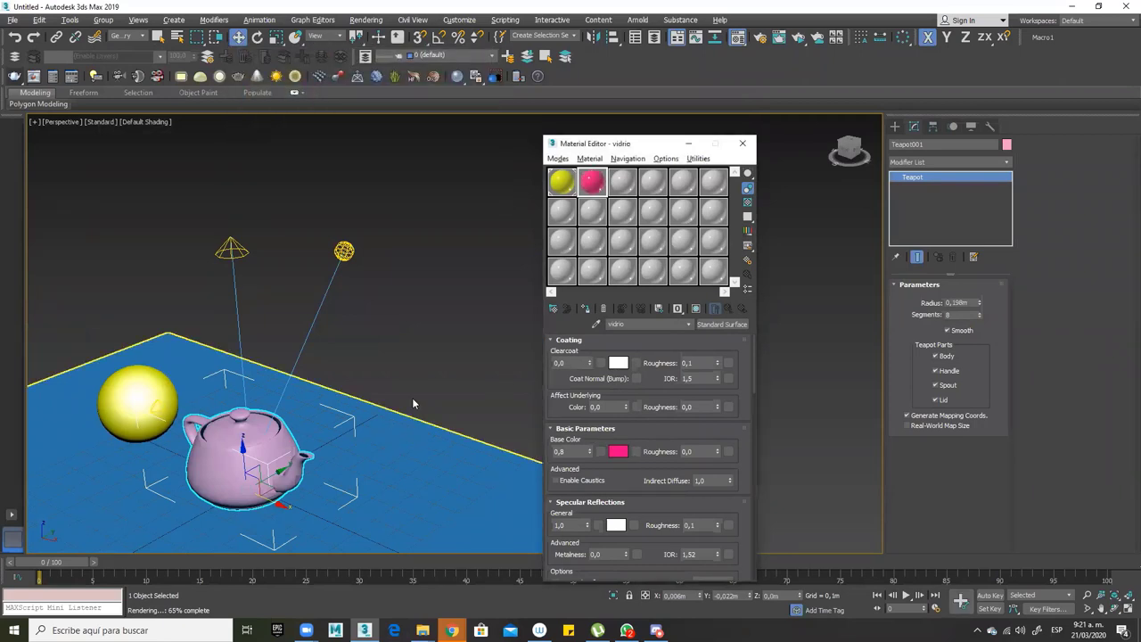
{"action": "left_click", "coordinate": [585, 309]}
Preview the pink teapot from a closer angle in ActiveShade and close the preview window
{"action": "middle_click_drag", "start_coordinate": [404, 409], "coordinate": [473, 321], "text": "alt"}
{"action": "scroll", "coordinate": [439, 355], "scroll_direction": "up", "scroll_amount": 4}
{"action": "middle_click_drag", "start_coordinate": [439, 354], "coordinate": [538, 243], "text": "alt"}
{"action": "left_click", "coordinate": [800, 39]}
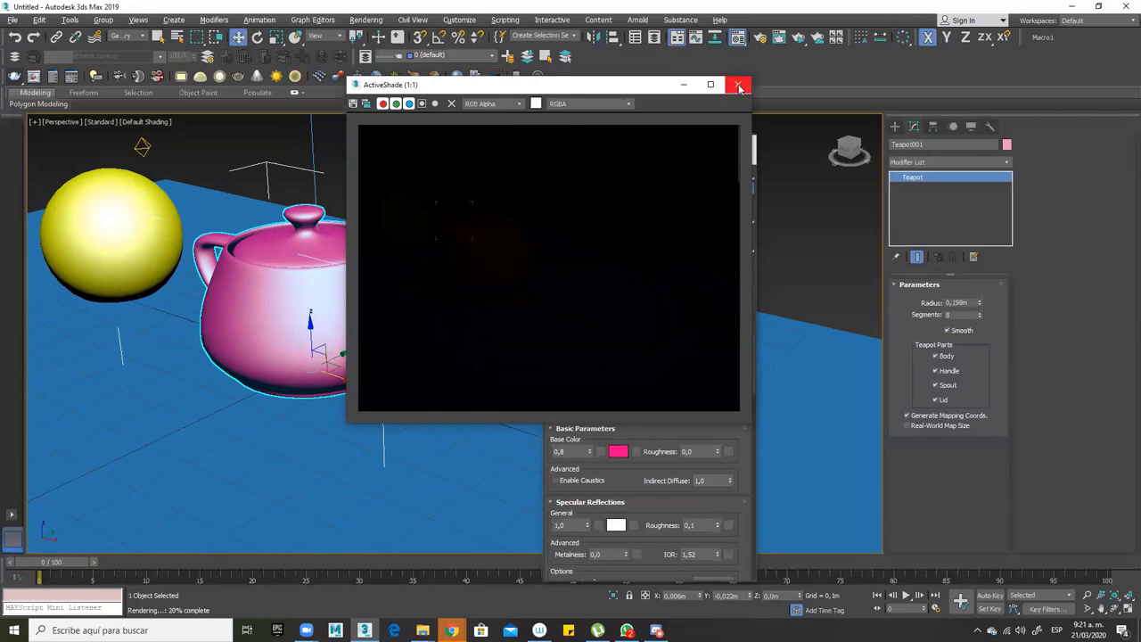
{"action": "left_click_drag", "start_coordinate": [603, 90], "coordinate": [848, 76]}
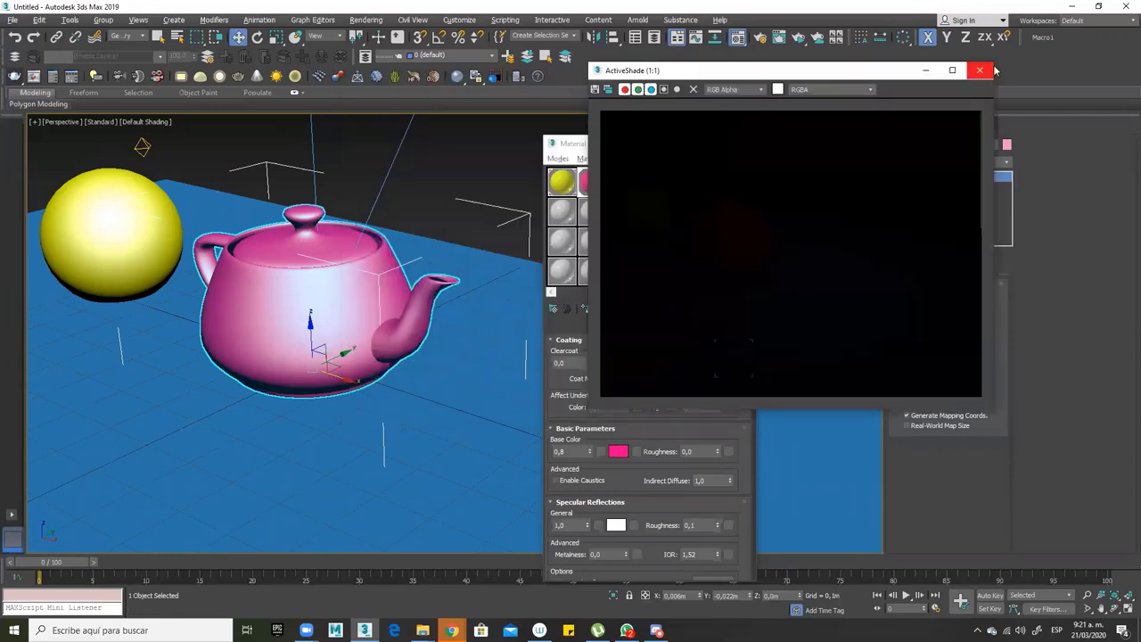
{"action": "left_click", "coordinate": [982, 71]}
Create a box about 0.26 m long, 0.28 m wide and 0.3 m high on the plane in front of the teapot
{"action": "scroll", "coordinate": [415, 306], "scroll_direction": "down", "scroll_amount": 6}
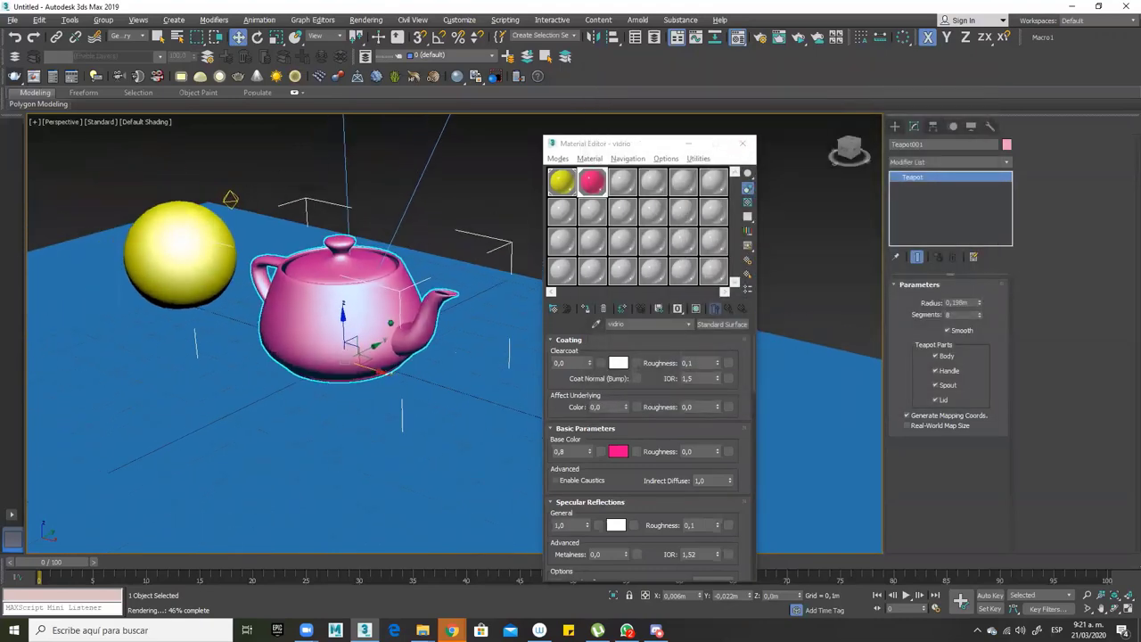
{"action": "scroll", "coordinate": [270, 321], "scroll_direction": "down", "scroll_amount": 1}
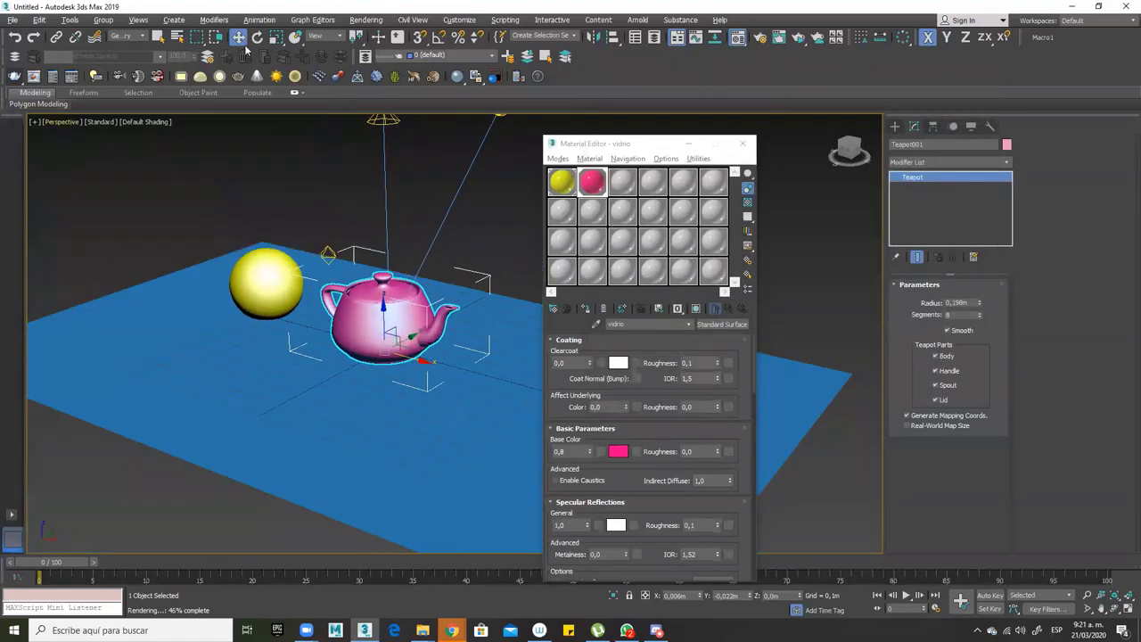
{"action": "left_click", "coordinate": [894, 126]}
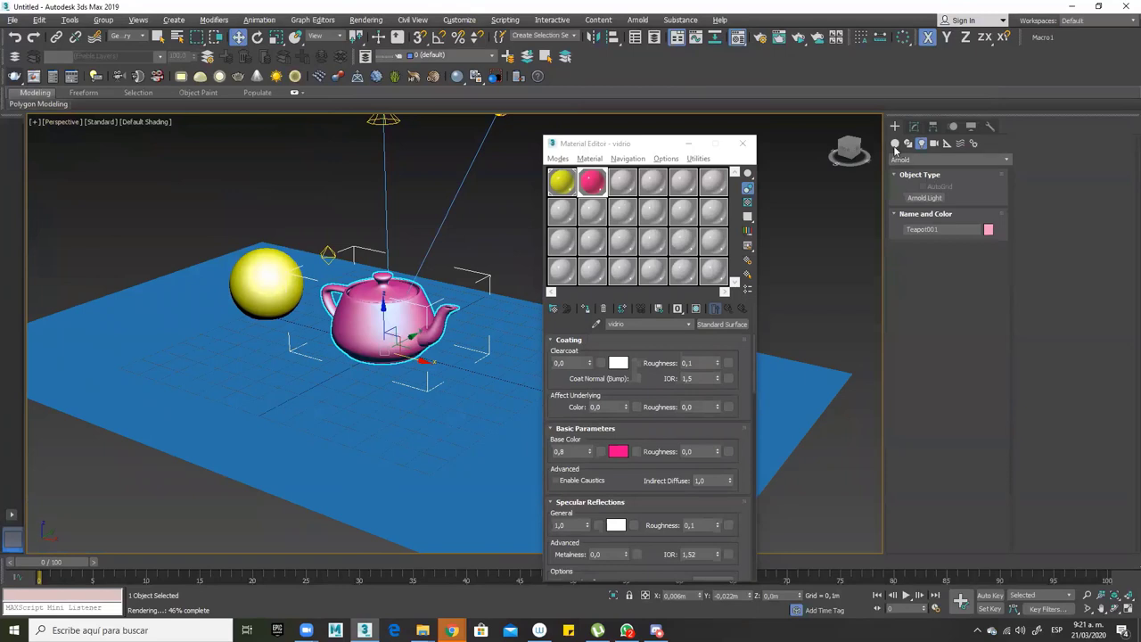
{"action": "left_click", "coordinate": [924, 197]}
{"action": "left_click_drag", "start_coordinate": [331, 426], "coordinate": [358, 490]}
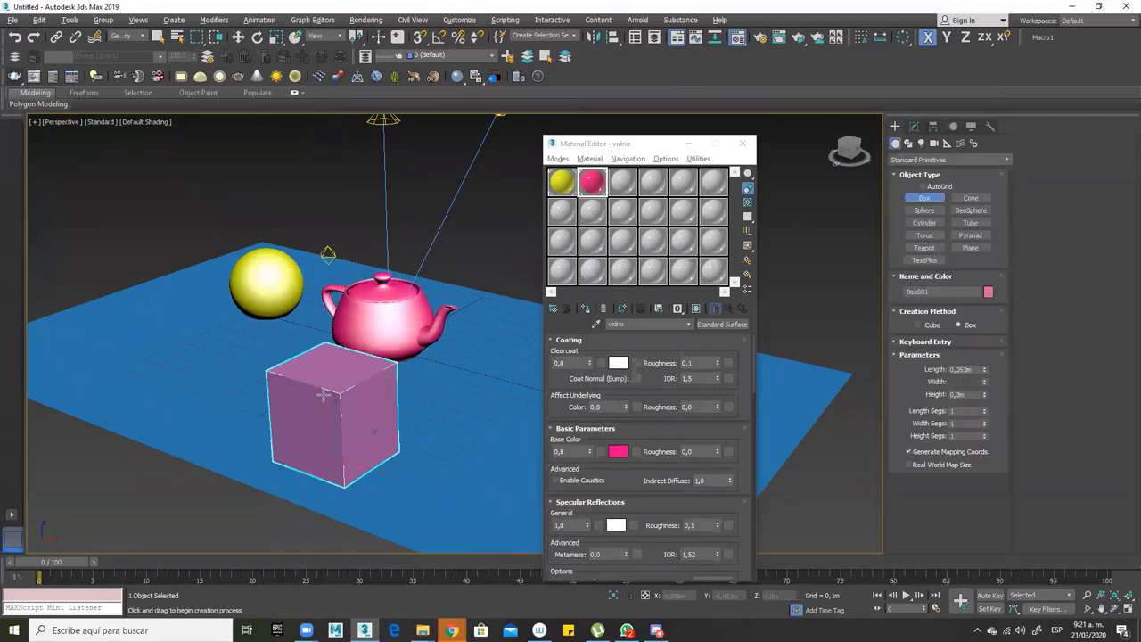
{"action": "left_click", "coordinate": [382, 430]}
{"action": "middle_click_drag", "start_coordinate": [381, 430], "coordinate": [342, 329], "text": "alt"}
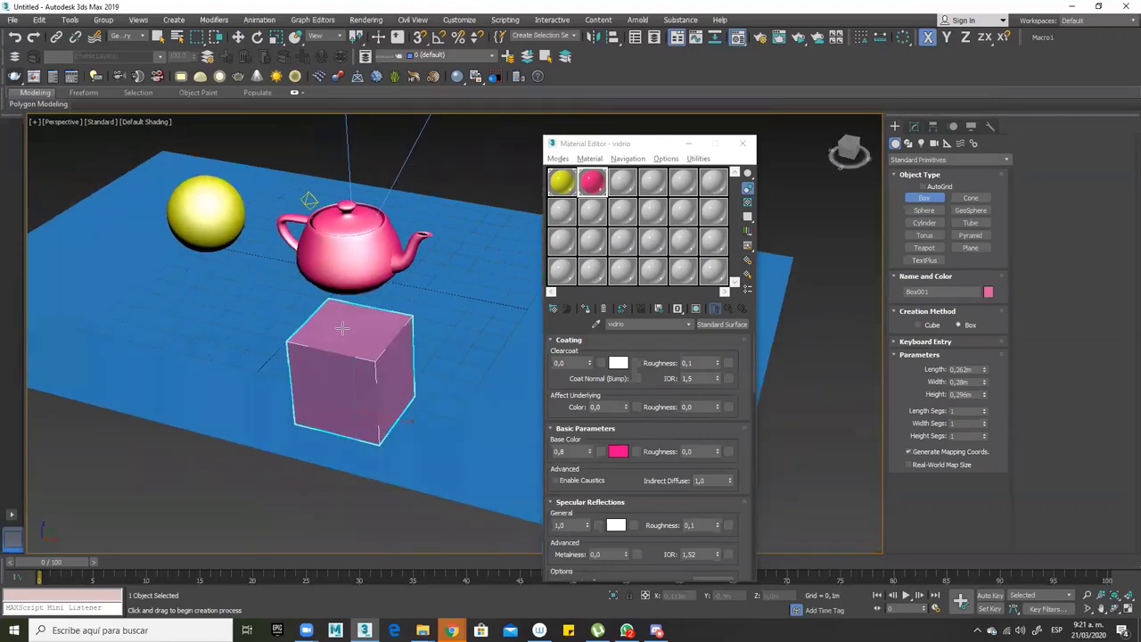
{"action": "mouse_move", "coordinate": [353, 383]}
{"action": "middle_mouse_down", "text": "alt"}
{"action": "mouse_move", "coordinate": [409, 404]}
{"action": "mouse_move", "coordinate": [340, 385]}
{"action": "middle_mouse_up", "text": "alt"}
{"action": "middle_click_drag", "start_coordinate": [391, 415], "coordinate": [546, 430], "text": "alt"}
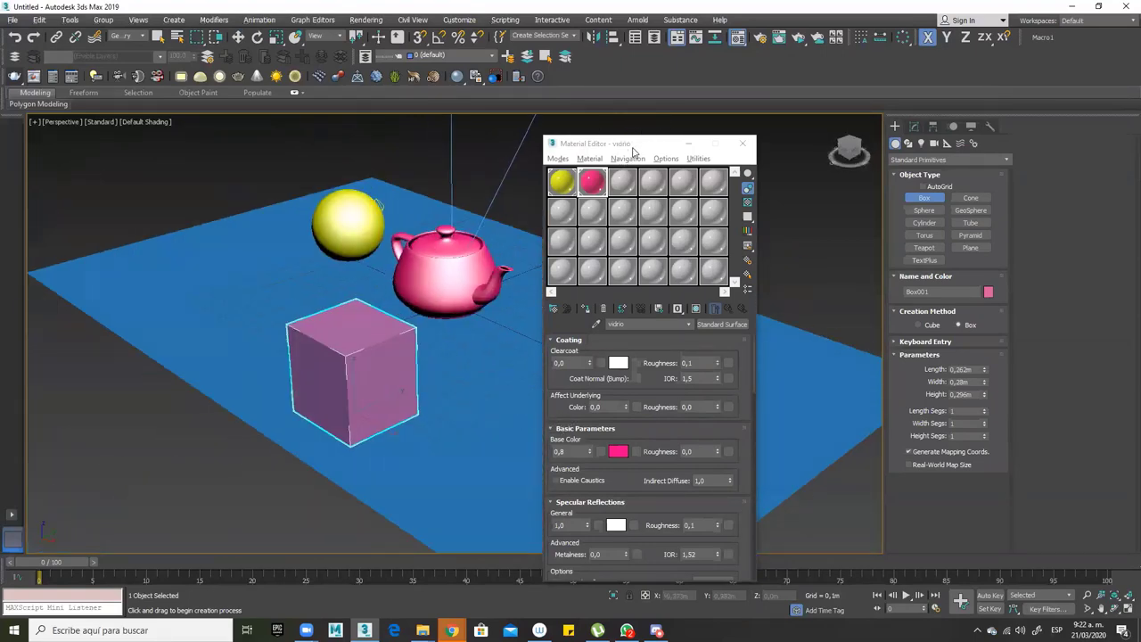
Leave box creation for object selection and move the Material Editor clear of the box and its parameters
{"action": "left_click_drag", "start_coordinate": [645, 144], "coordinate": [825, 88]}
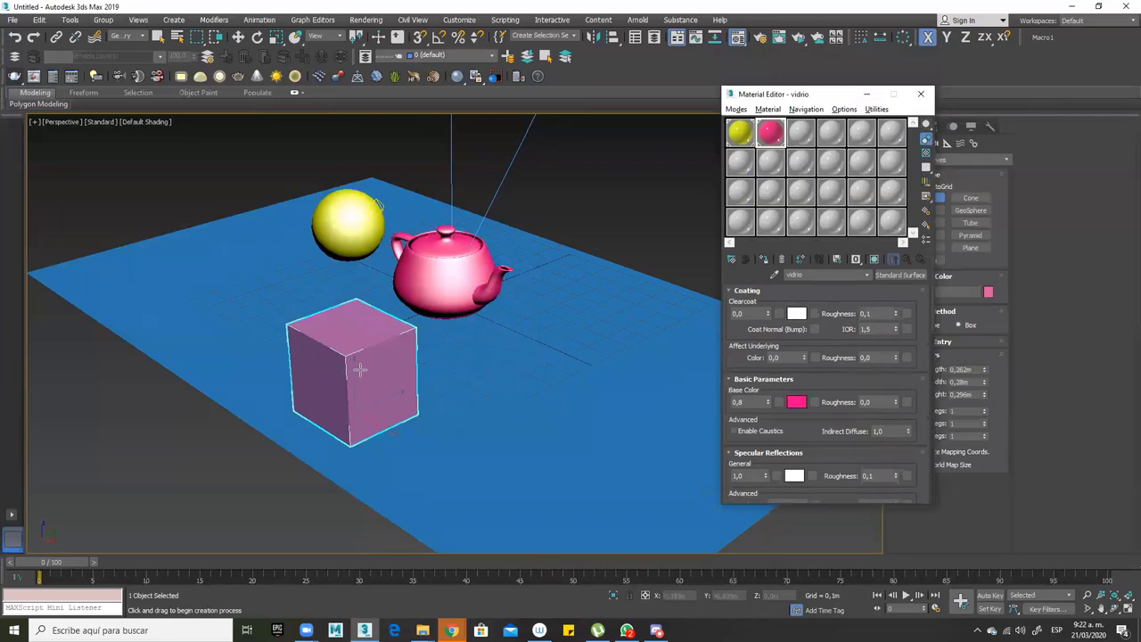
{"action": "left_click", "coordinate": [158, 36]}
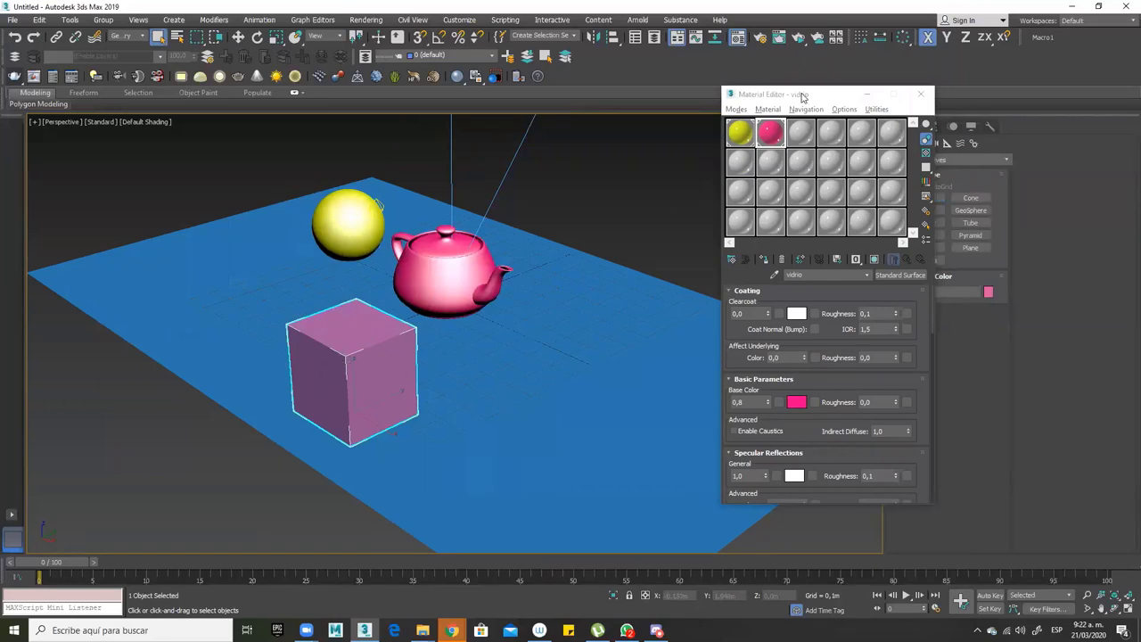
{"action": "left_click_drag", "start_coordinate": [798, 99], "coordinate": [699, 94]}
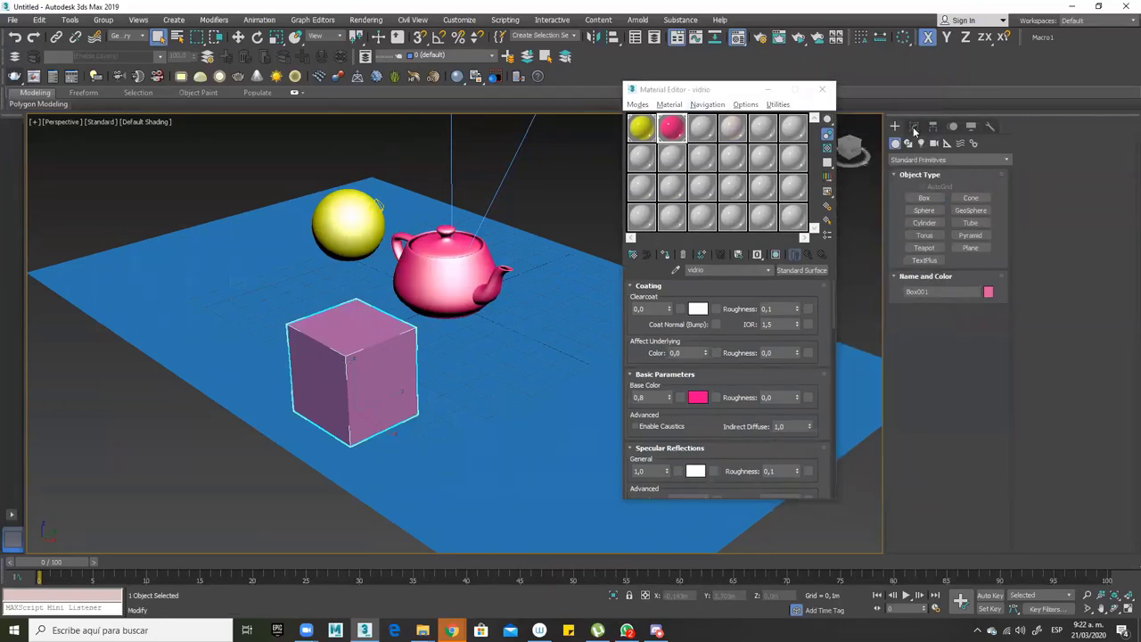
Add an Edit Poly modifier to the box and switch to its polygon selection level
{"action": "left_click", "coordinate": [914, 125]}
{"action": "right_click", "coordinate": [360, 346]}
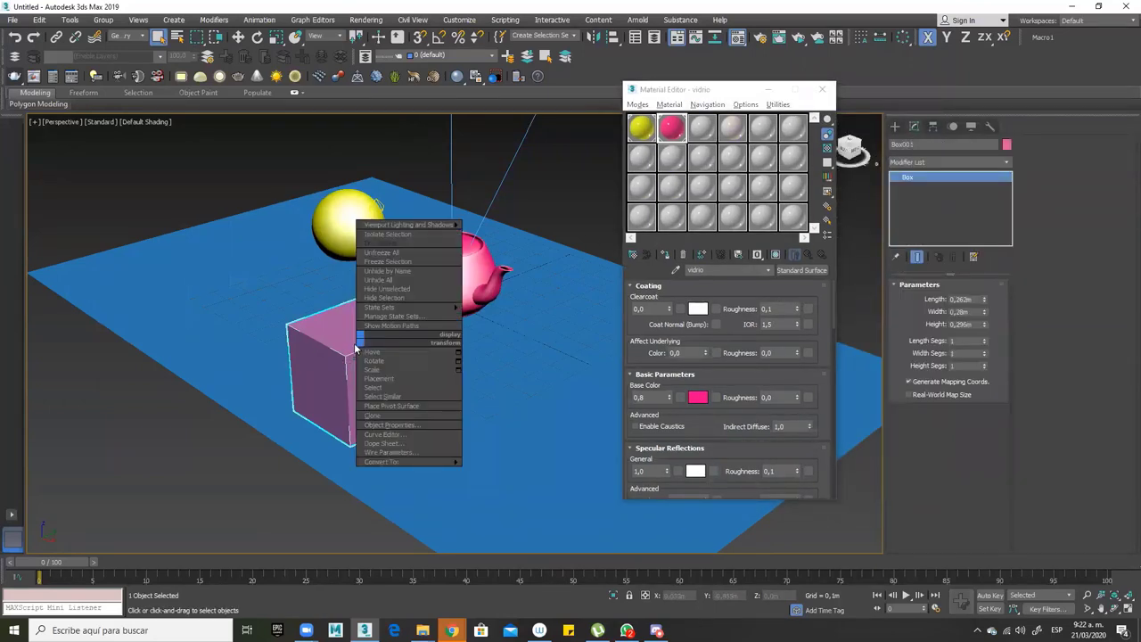
{"action": "mouse_move", "coordinate": [399, 461]}
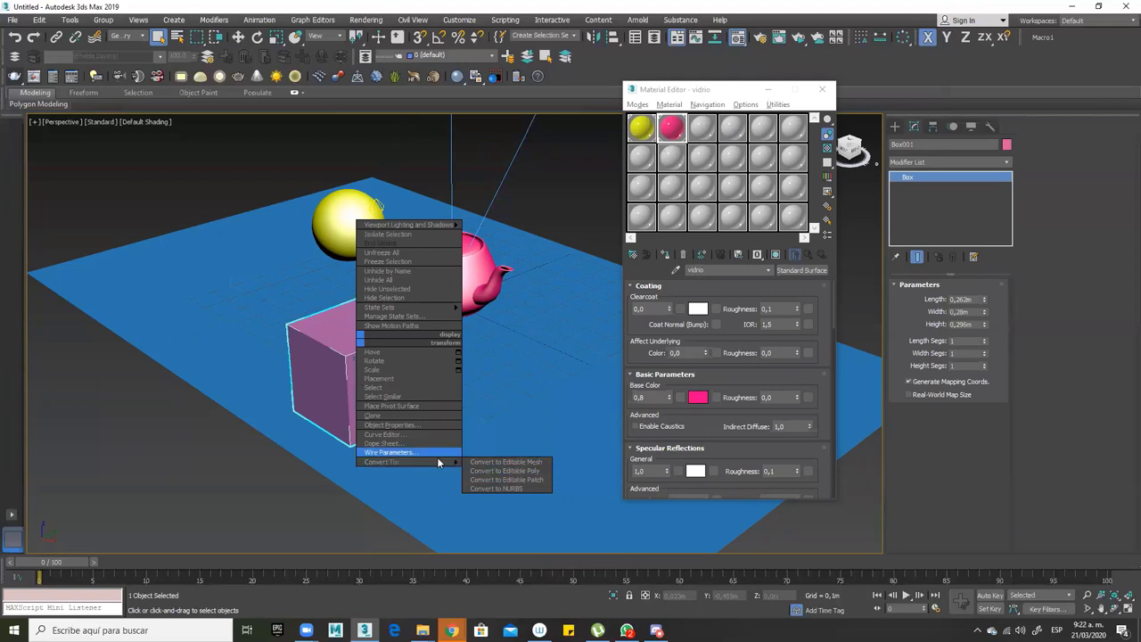
{"action": "left_click", "coordinate": [920, 164]}
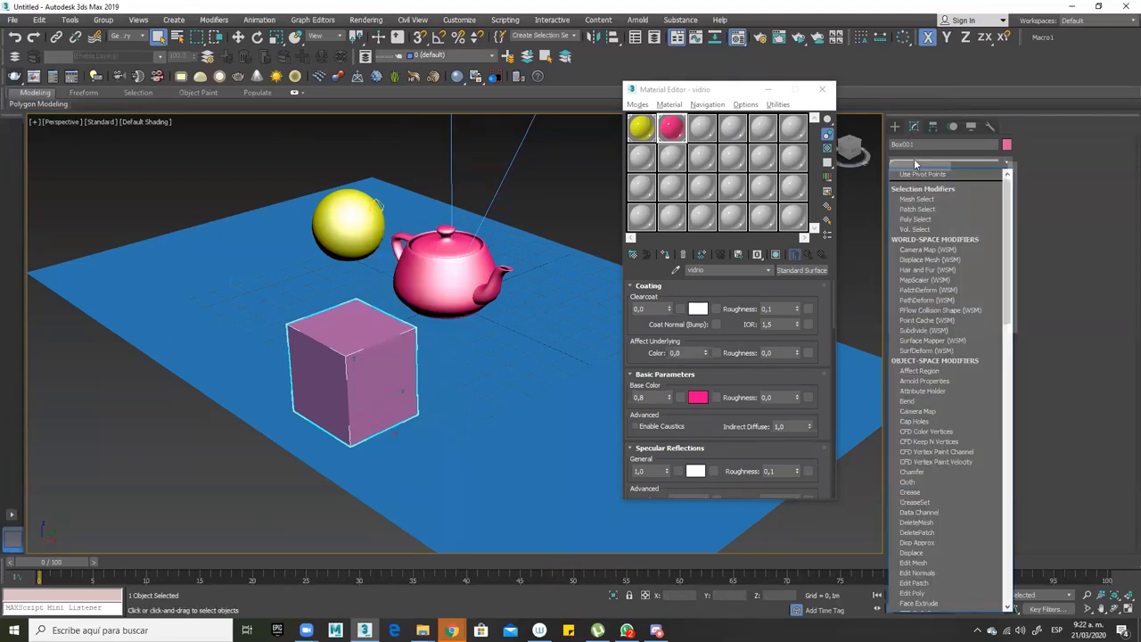
{"action": "key", "text": "e"}
{"action": "key", "text": "d"}
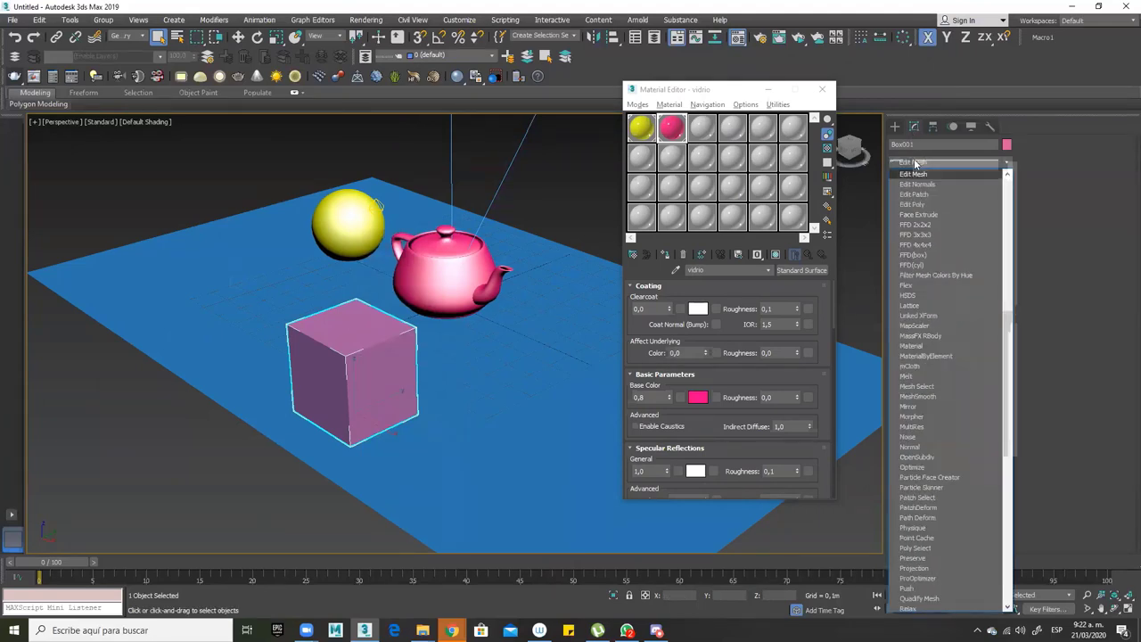
{"action": "left_click", "coordinate": [913, 205]}
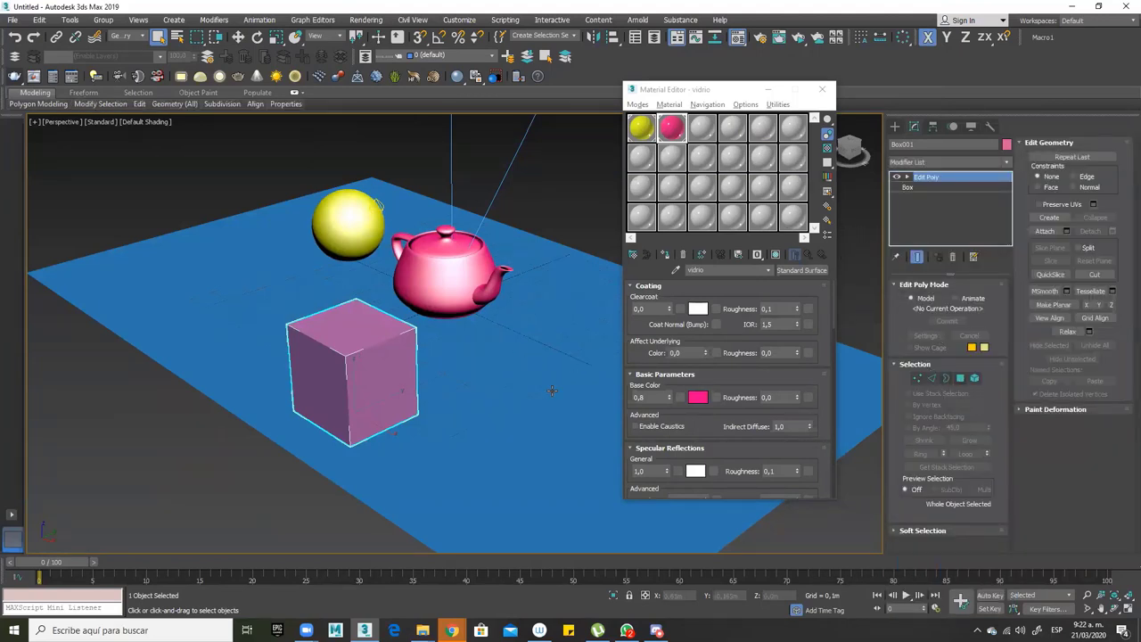
{"action": "middle_click_drag", "start_coordinate": [512, 380], "coordinate": [481, 406], "text": "alt"}
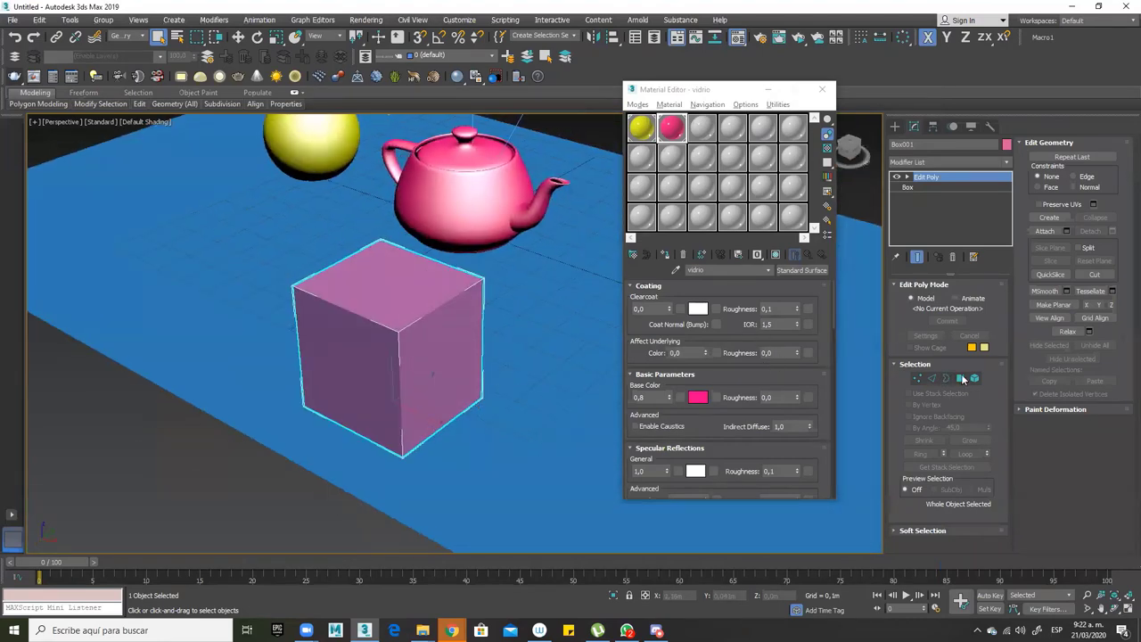
{"action": "left_click", "coordinate": [962, 379]}
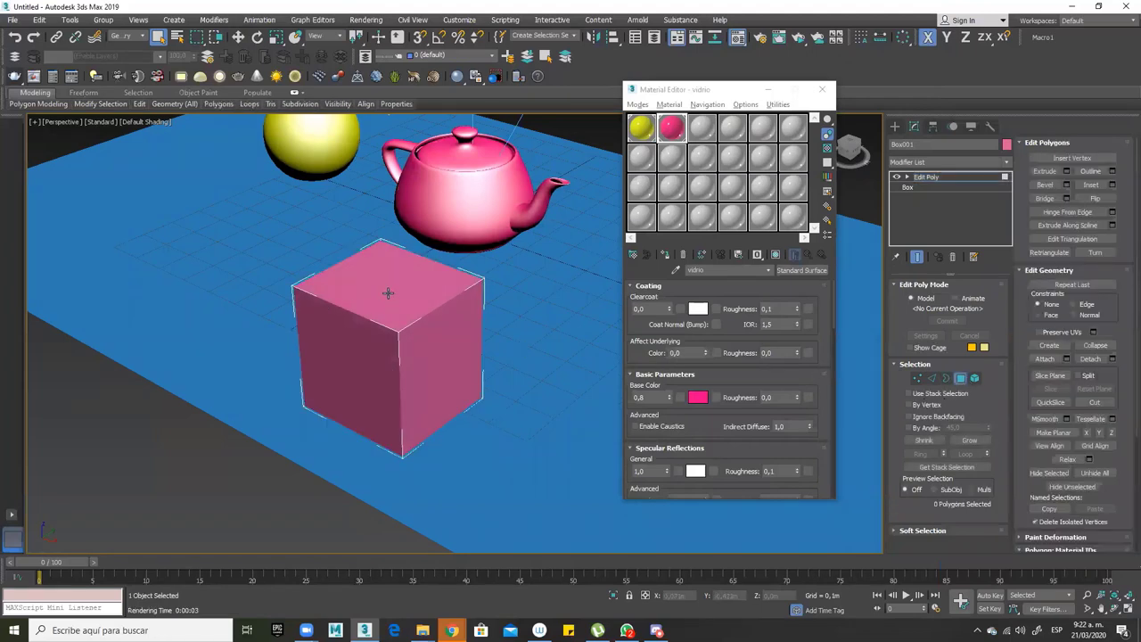
Change the vidrio material's base color to a turquoise green
{"action": "left_click", "coordinate": [677, 131]}
{"action": "left_click", "coordinate": [698, 397]}
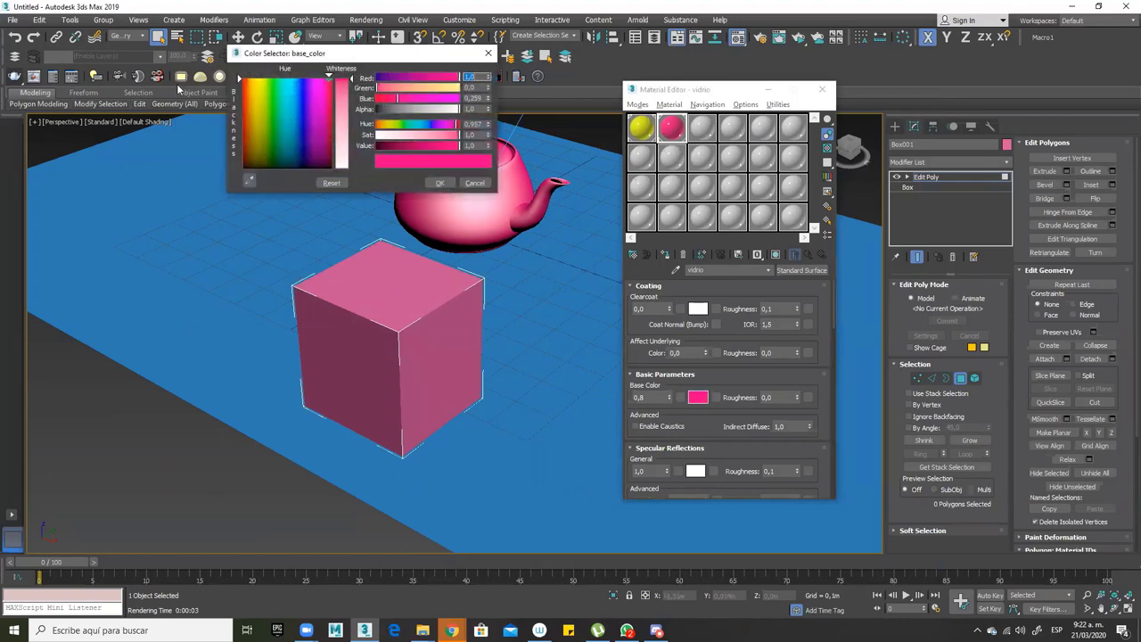
{"action": "left_click_drag", "start_coordinate": [256, 104], "coordinate": [278, 79]}
{"action": "left_click", "coordinate": [439, 182]}
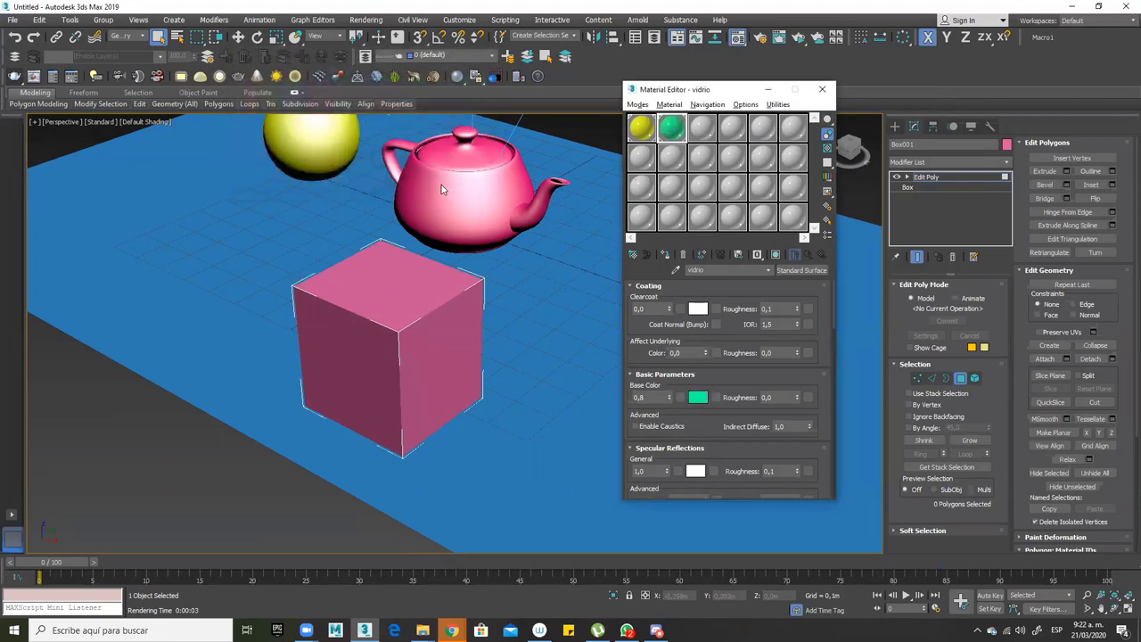
Leave polygon selection level and assign the unused third sample material, 03 - Default, to the whole box
{"action": "left_click", "coordinate": [960, 378]}
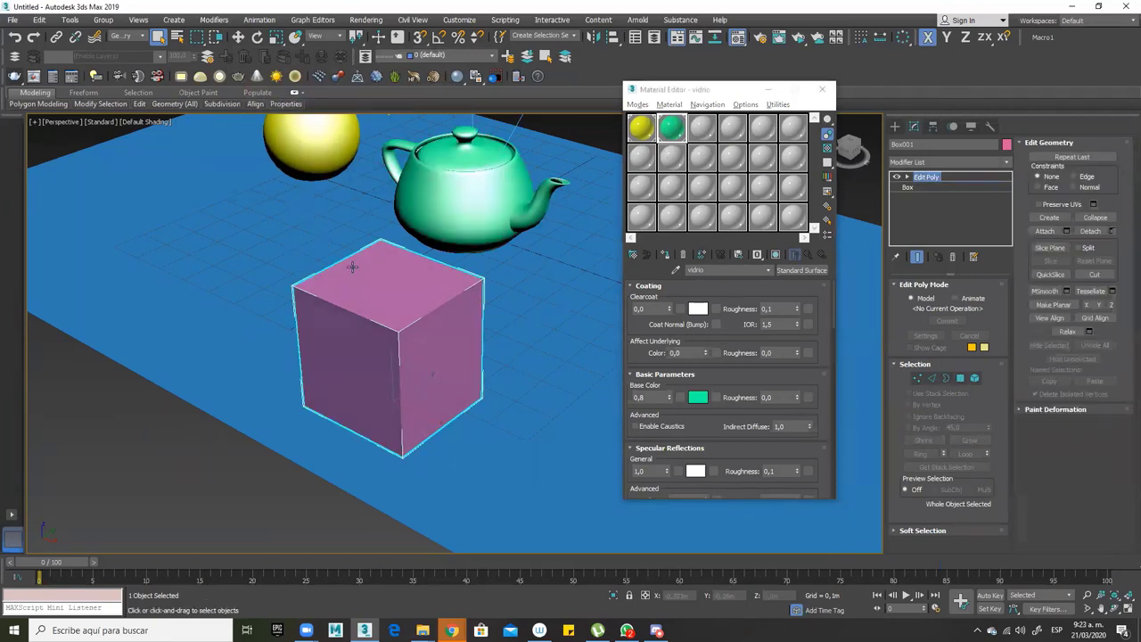
{"action": "key", "text": "ctrl+d"}
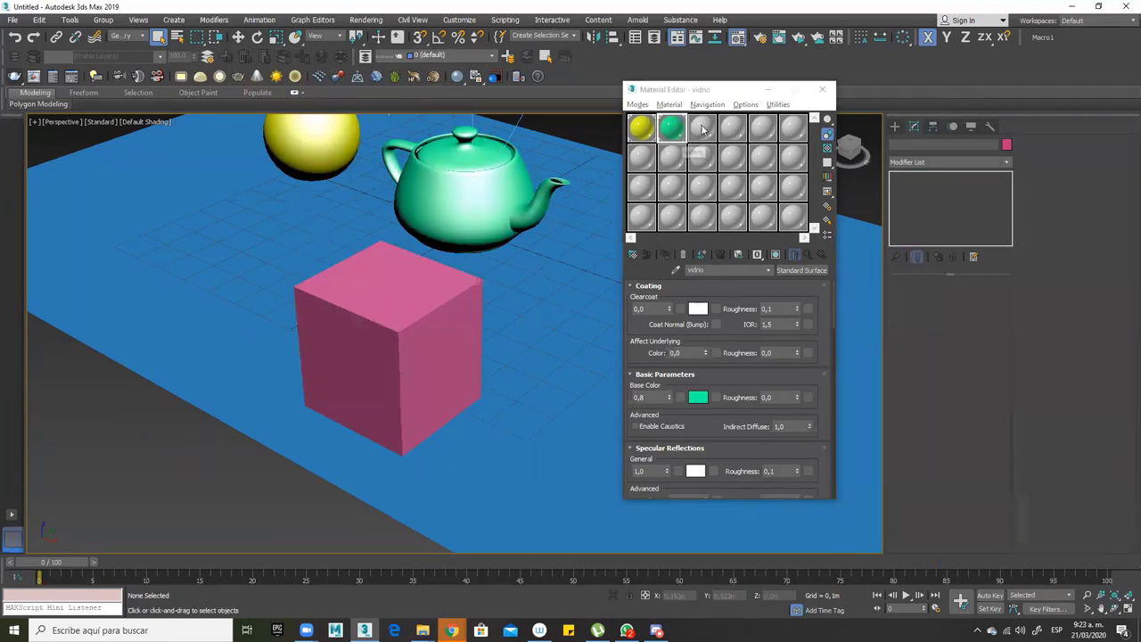
{"action": "left_click", "coordinate": [702, 131]}
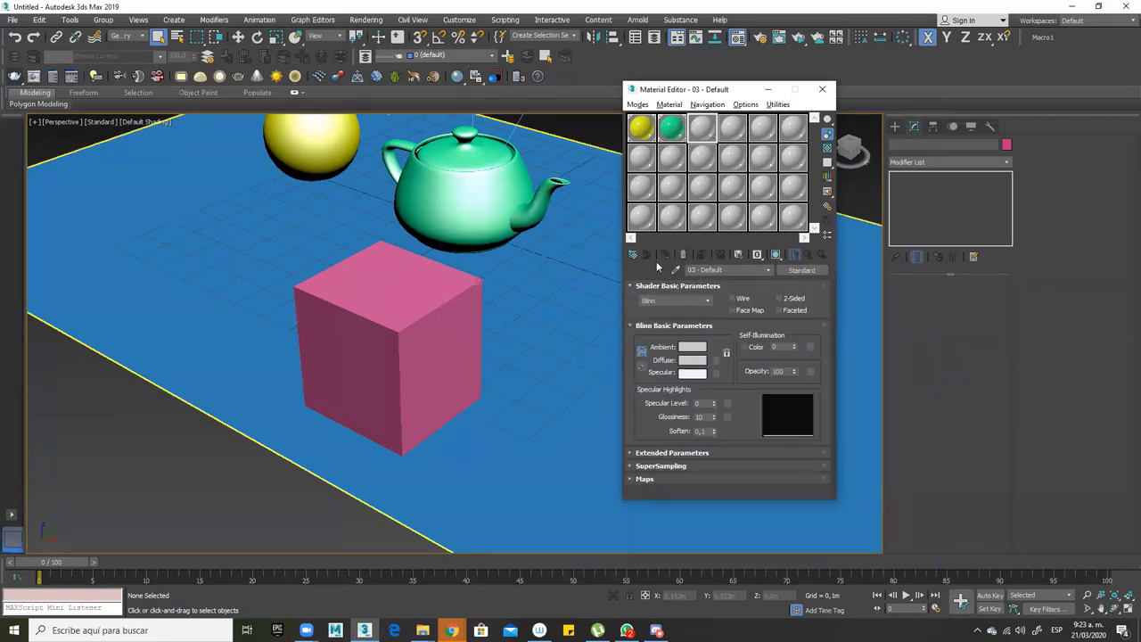
{"action": "left_click", "coordinate": [448, 313]}
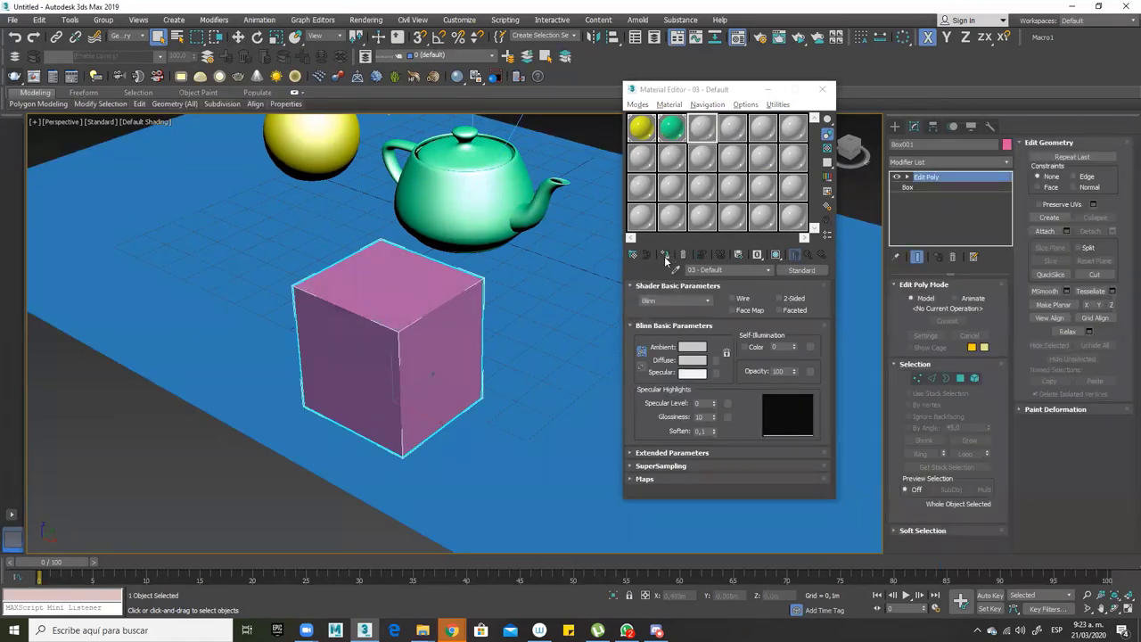
{"action": "left_click", "coordinate": [663, 254]}
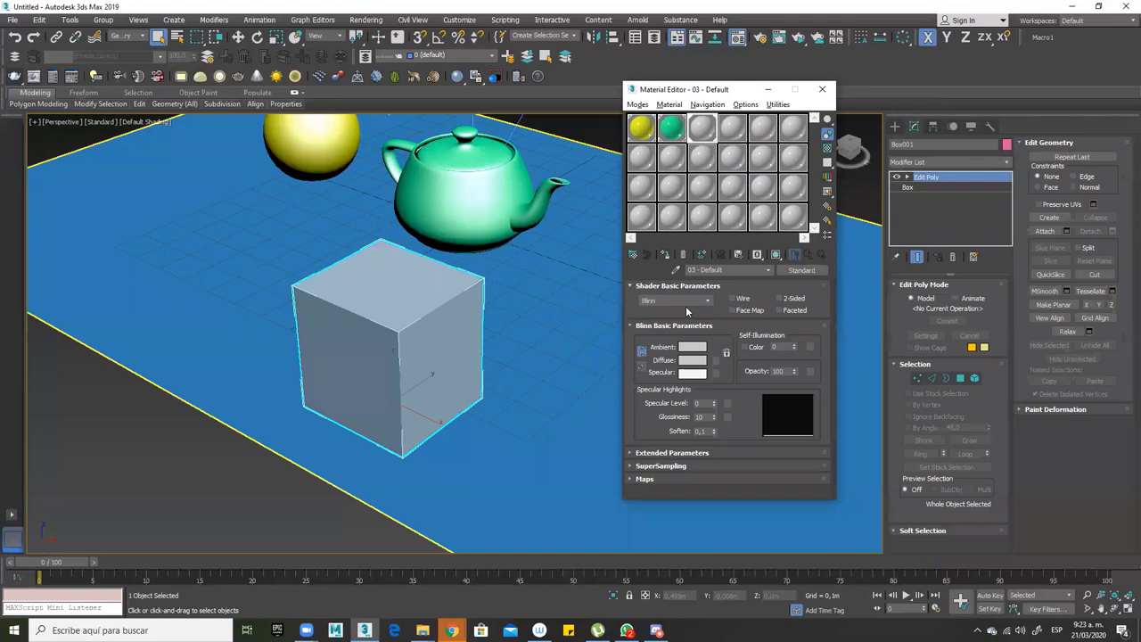
Set the 03 - Default material's diffuse color to a saturated cyan and dismiss the Arnold render messages
{"action": "left_click", "coordinate": [696, 360]}
{"action": "left_click", "coordinate": [283, 113]}
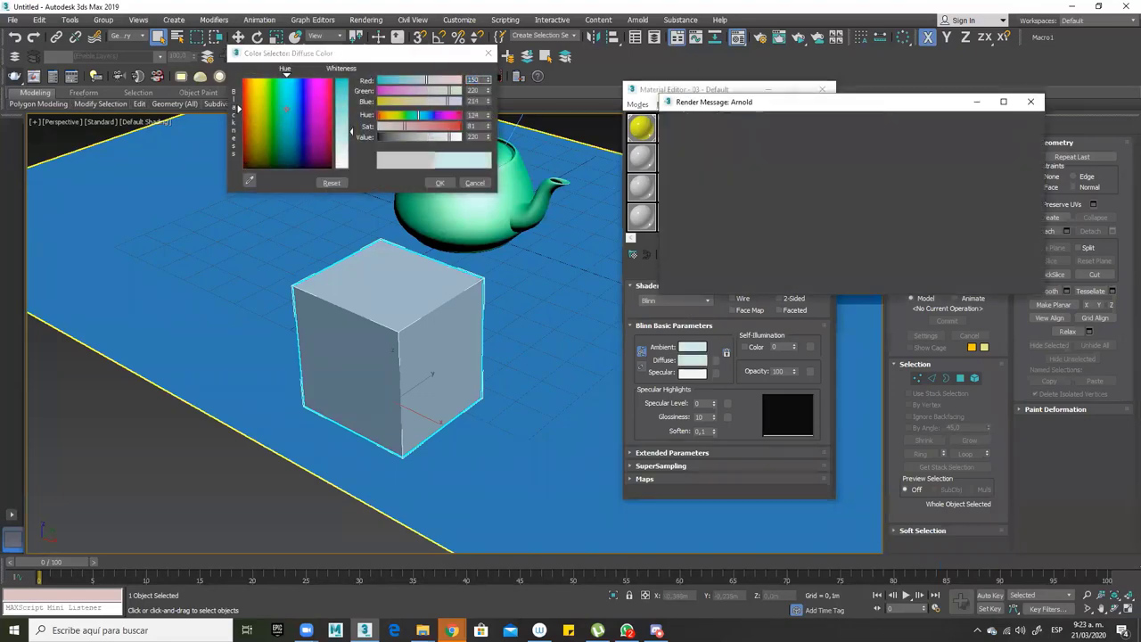
{"action": "left_click_drag", "start_coordinate": [341, 131], "coordinate": [342, 80]}
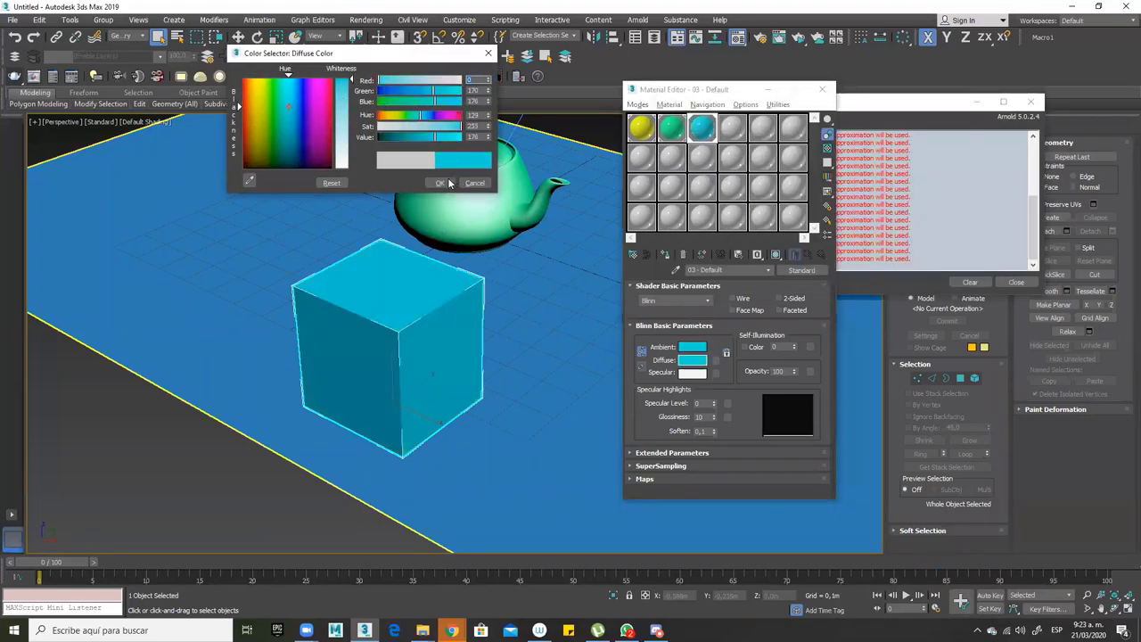
{"action": "left_click", "coordinate": [450, 183]}
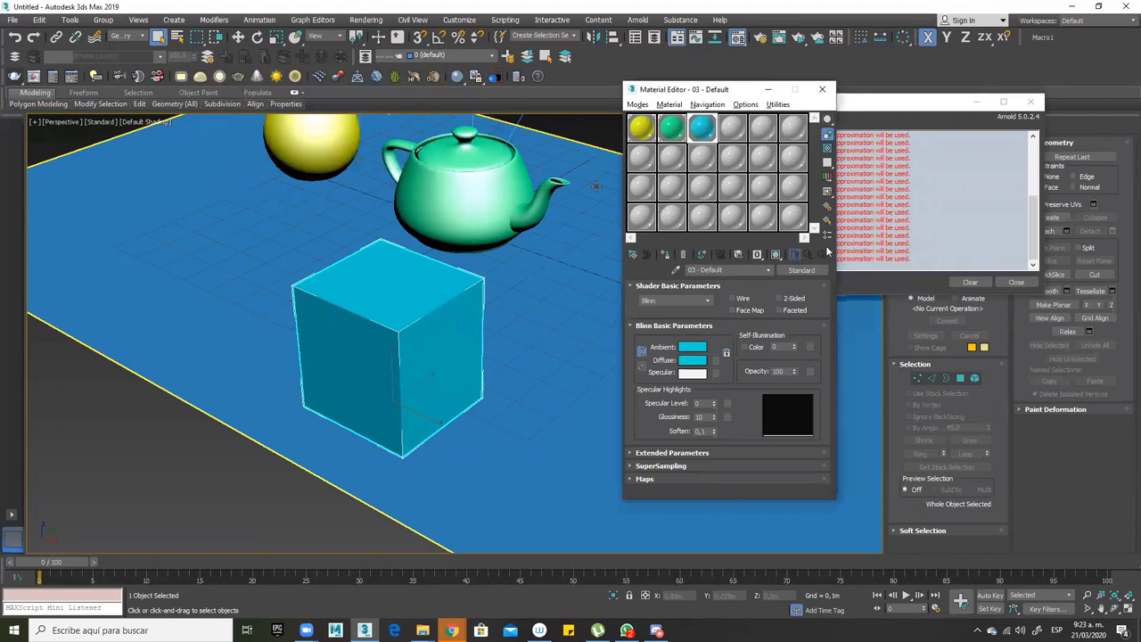
{"action": "left_click", "coordinate": [897, 115]}
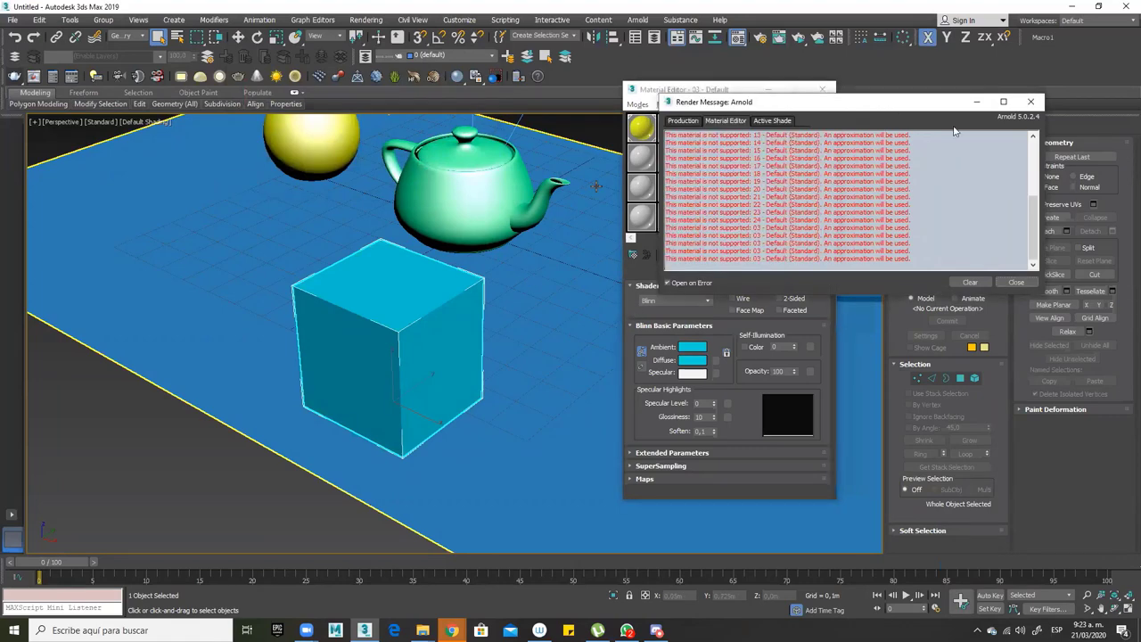
{"action": "left_click", "coordinate": [1031, 101]}
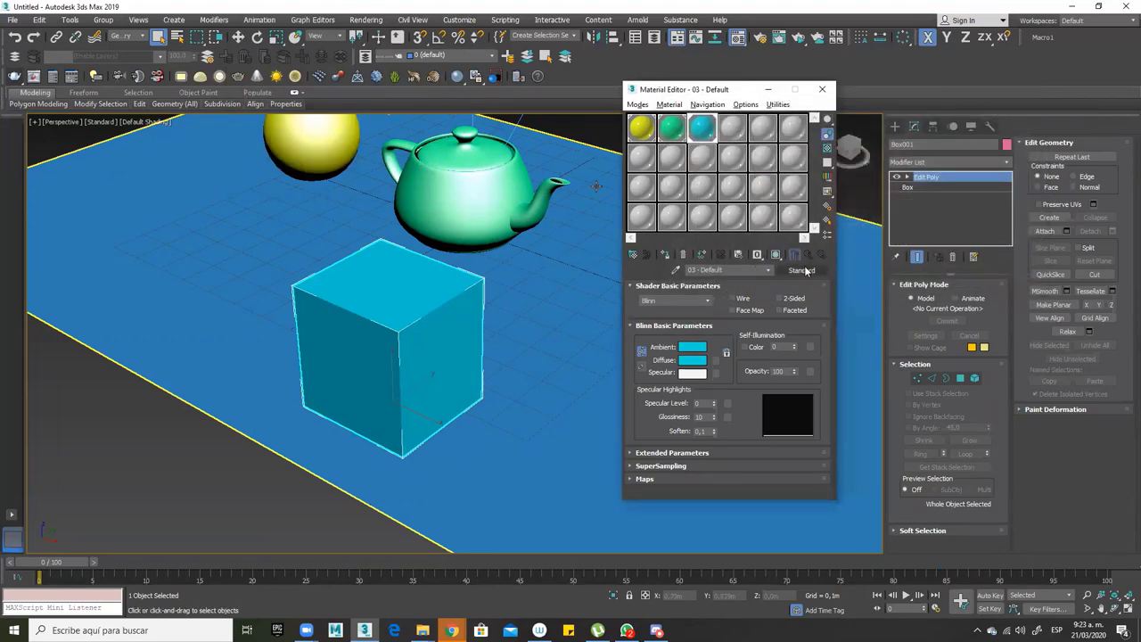
Change the 03 - Default material to an Arnold Standard Surface and set its base color to light blue
{"action": "left_click", "coordinate": [802, 270]}
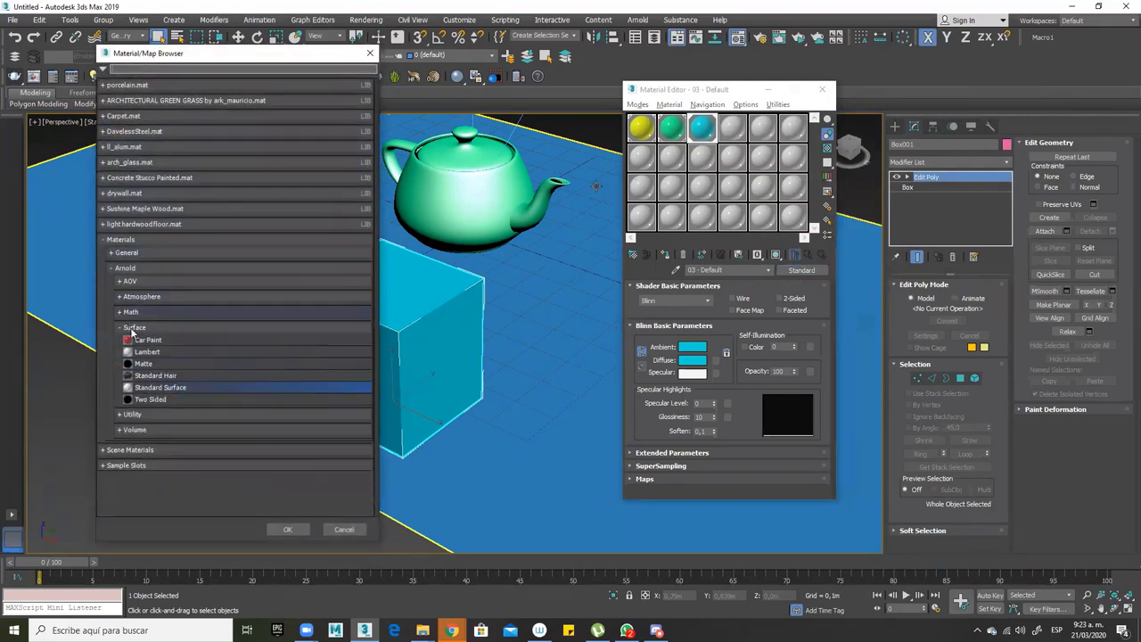
{"action": "double_click", "coordinate": [158, 390]}
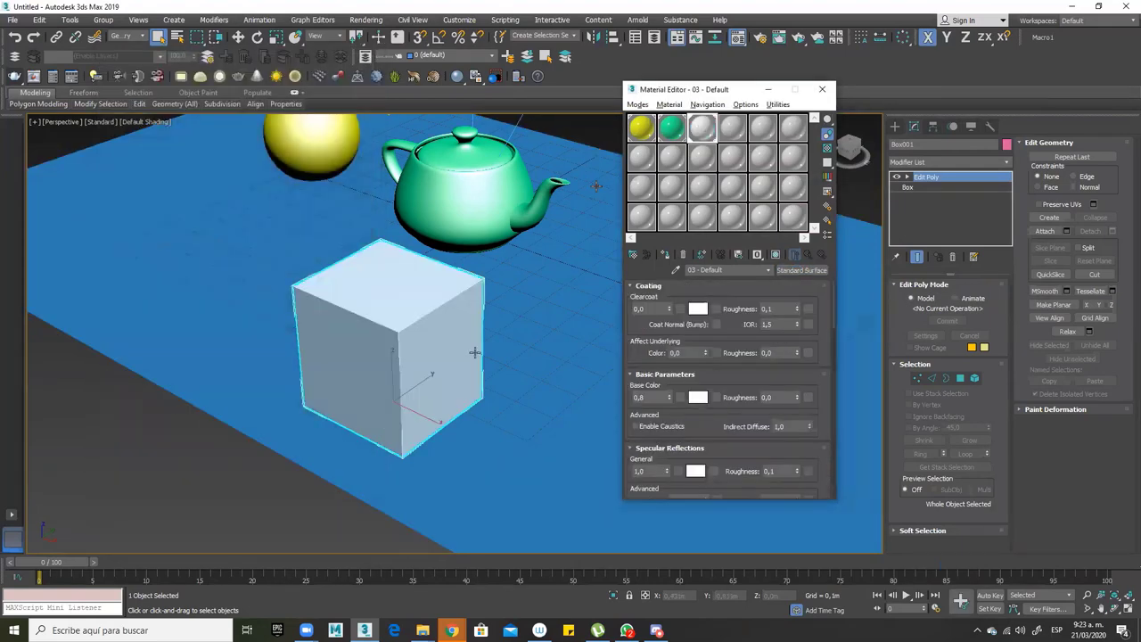
{"action": "left_click", "coordinate": [698, 398]}
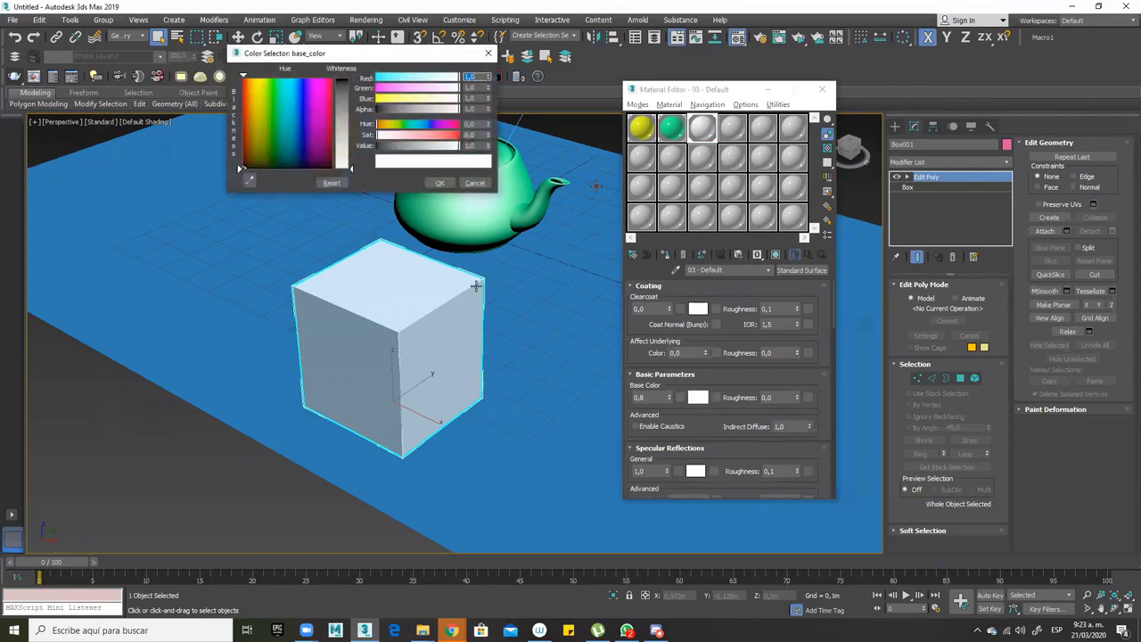
{"action": "left_click_drag", "start_coordinate": [284, 111], "coordinate": [290, 82]}
{"action": "left_click", "coordinate": [440, 183]}
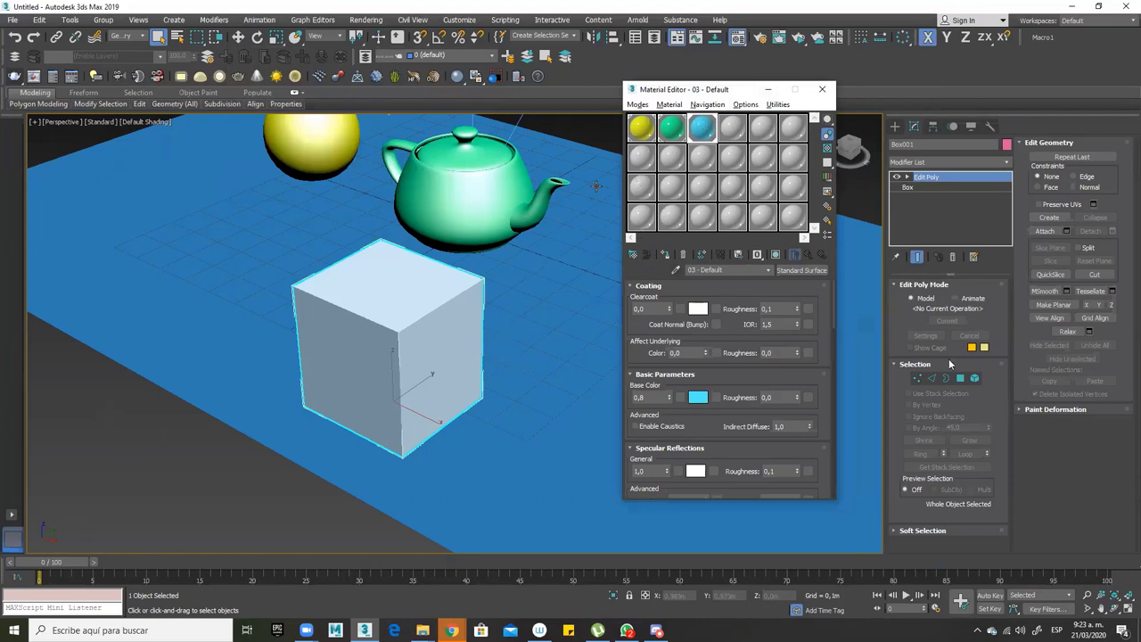
Select individual faces of the box one after another at Polygon sub-object level
{"action": "left_click", "coordinate": [961, 380]}
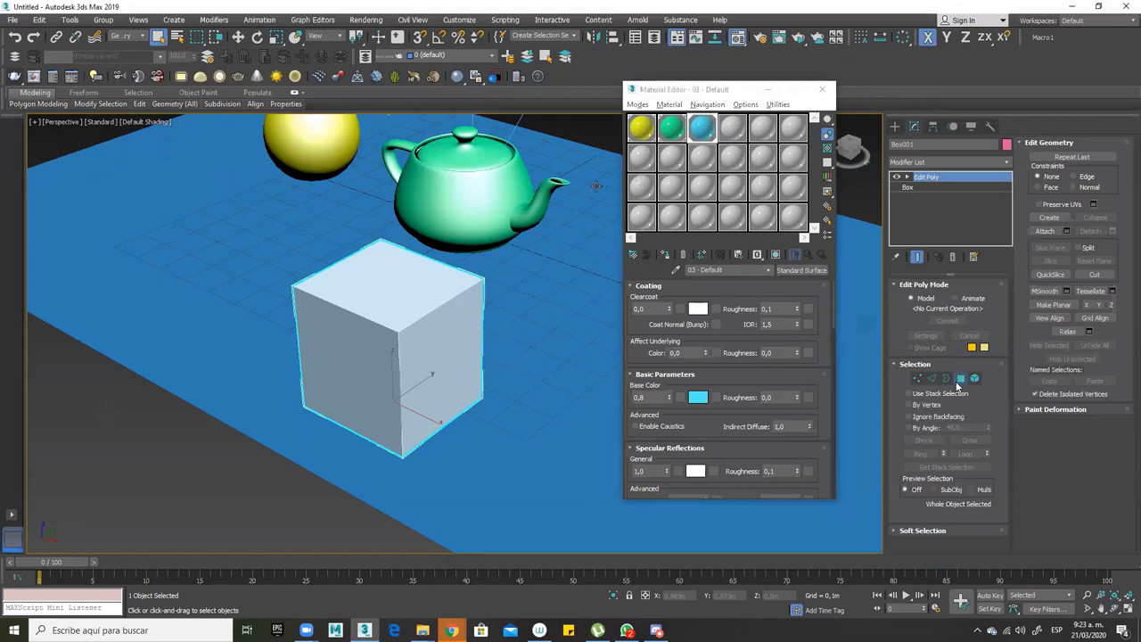
{"action": "left_click", "coordinate": [357, 298]}
{"action": "left_click", "coordinate": [417, 353]}
{"action": "left_click", "coordinate": [370, 350]}
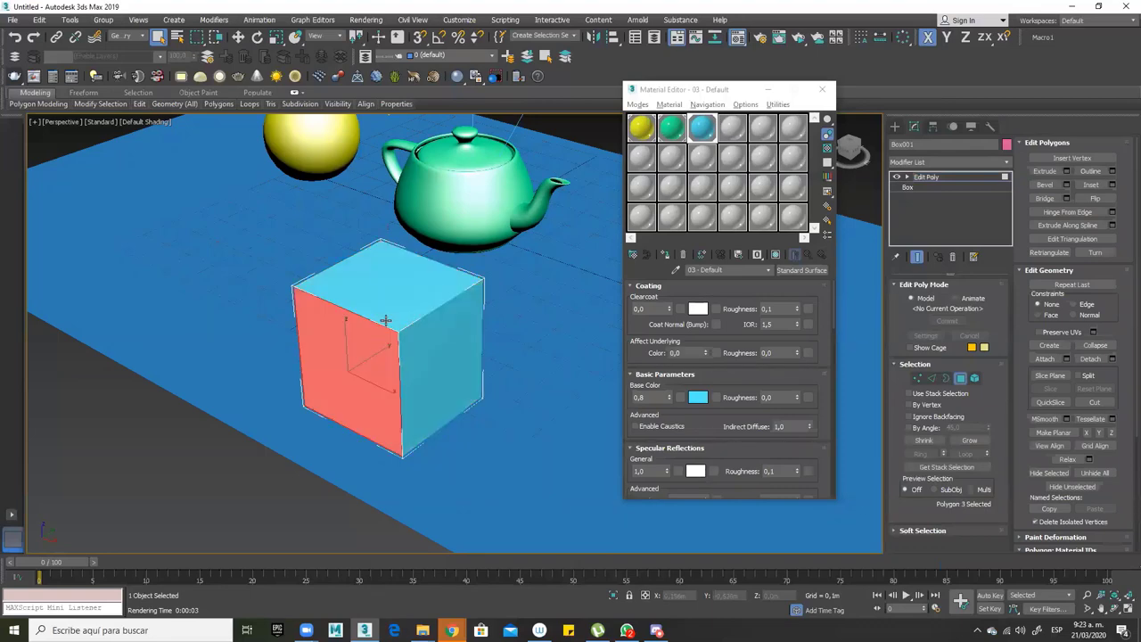
{"action": "left_click", "coordinate": [393, 317]}
{"action": "middle_click_drag", "start_coordinate": [420, 364], "coordinate": [395, 368], "text": "alt"}
Select the whole box at Element sub-object level, and return to object level
{"action": "left_click", "coordinate": [975, 378]}
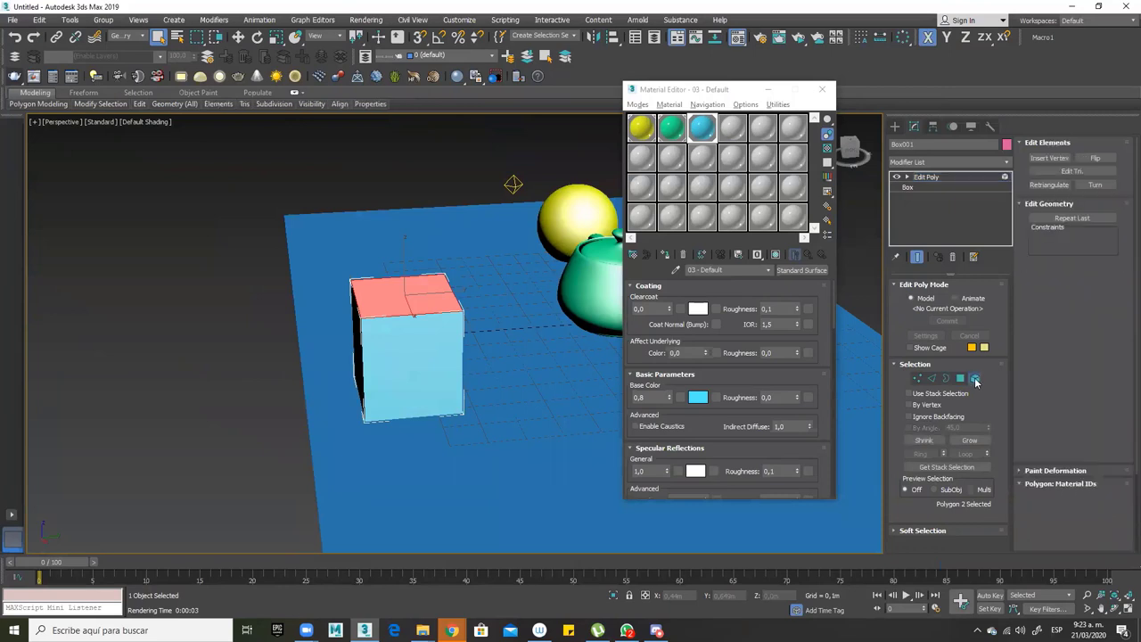
{"action": "left_click", "coordinate": [391, 341]}
{"action": "left_click", "coordinate": [401, 363]}
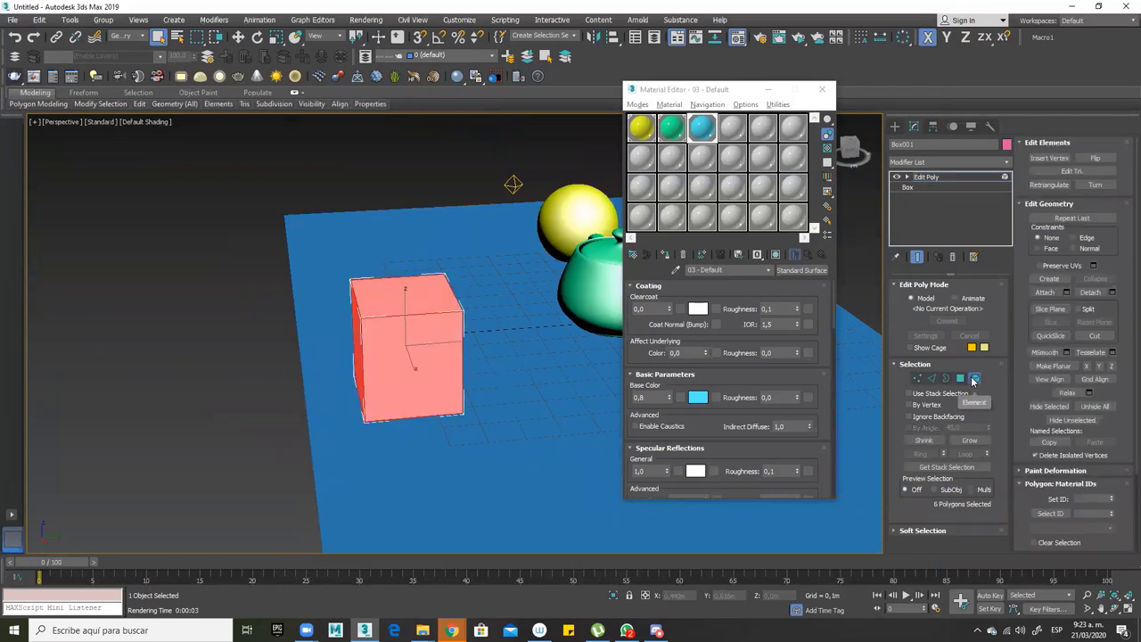
{"action": "middle_click_drag", "start_coordinate": [544, 407], "coordinate": [585, 405], "text": "alt"}
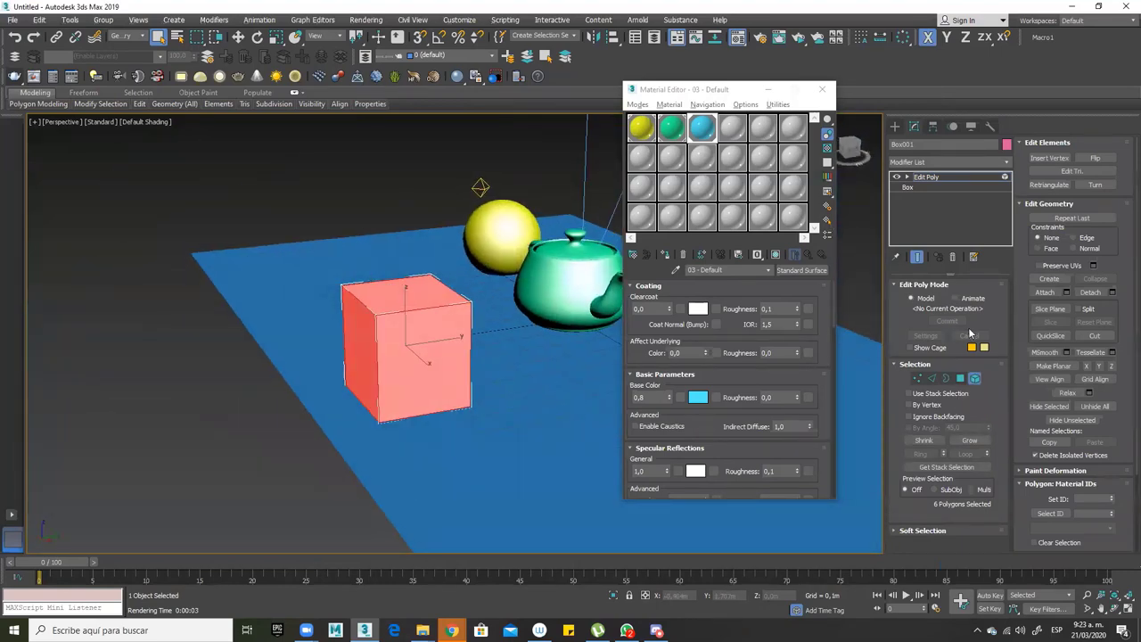
{"action": "left_click", "coordinate": [975, 380]}
Move the box vertically so its base rests on the blue plane at about Z 0.001 m
{"action": "key", "text": "w"}
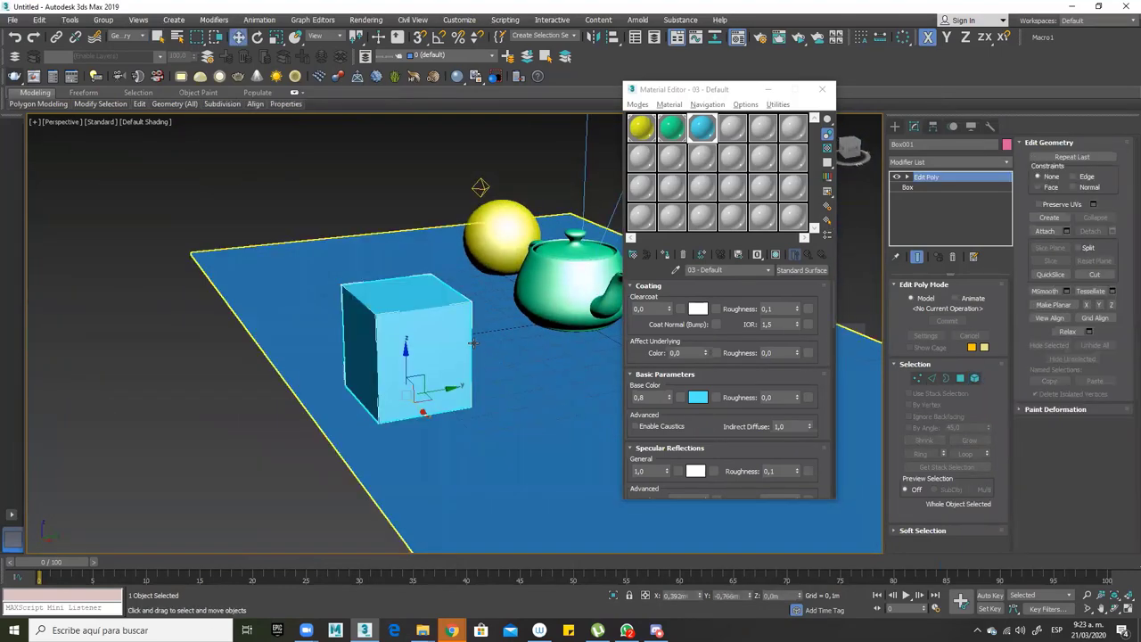
{"action": "left_click_drag", "start_coordinate": [441, 393], "coordinate": [440, 327]}
{"action": "middle_click_drag", "start_coordinate": [439, 327], "coordinate": [409, 304], "text": "alt"}
{"action": "left_click_drag", "start_coordinate": [409, 304], "coordinate": [396, 365]}
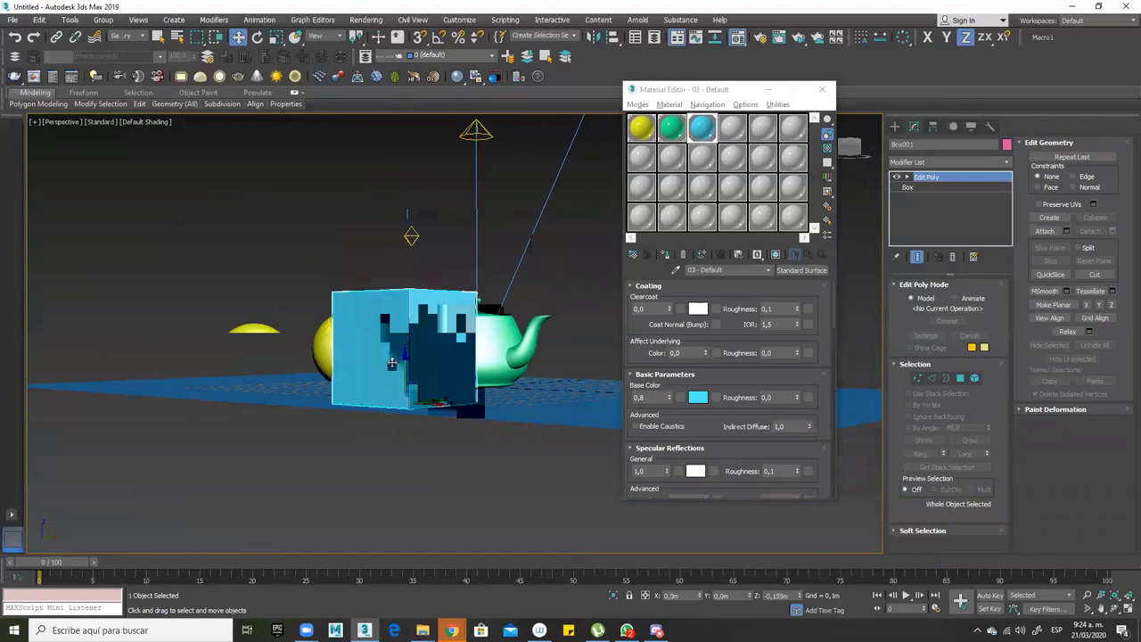
{"action": "middle_click_drag", "start_coordinate": [396, 365], "coordinate": [499, 353], "text": "alt"}
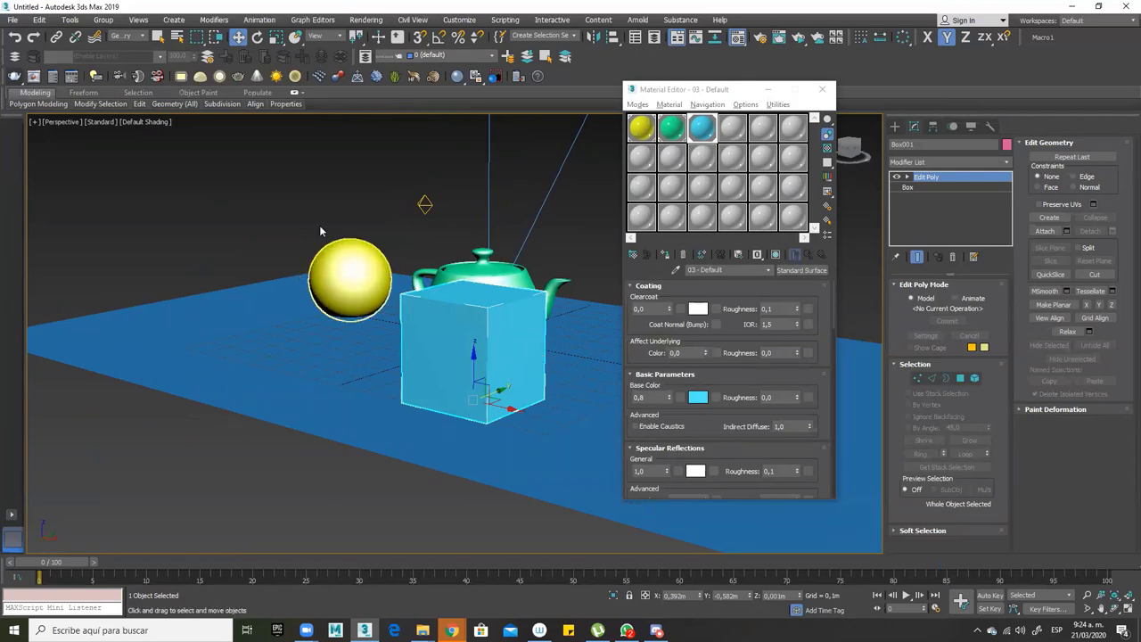
Isolate the box so the sphere, teapot and plane are hidden
{"action": "right_click", "coordinate": [466, 332]}
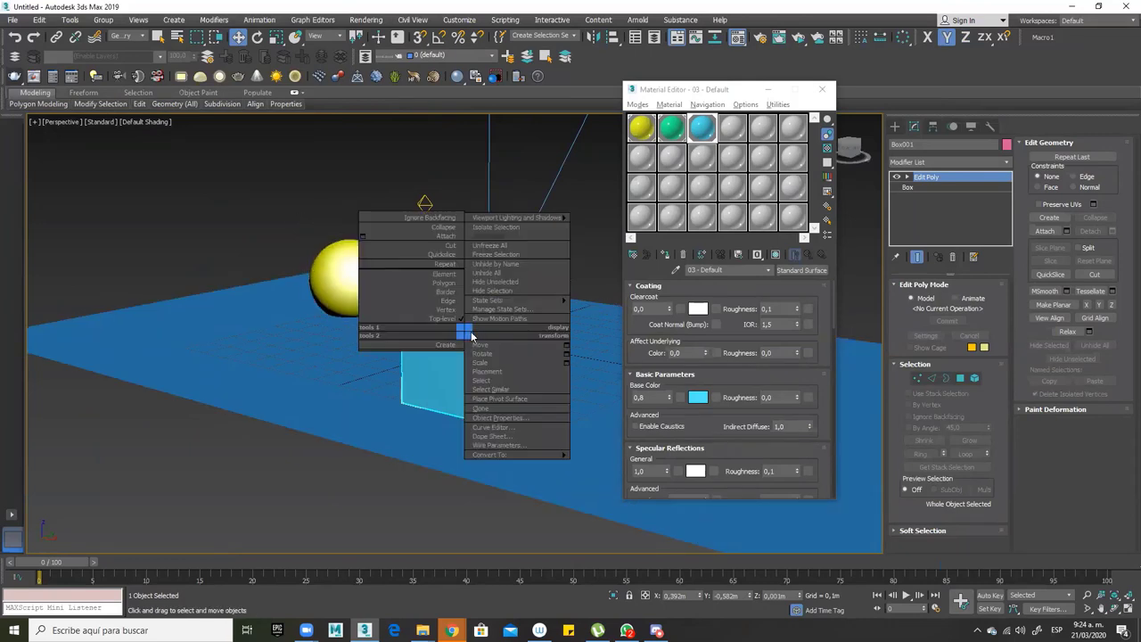
{"action": "left_click", "coordinate": [495, 228]}
{"action": "scroll", "coordinate": [381, 343], "scroll_direction": "down", "scroll_amount": 4}
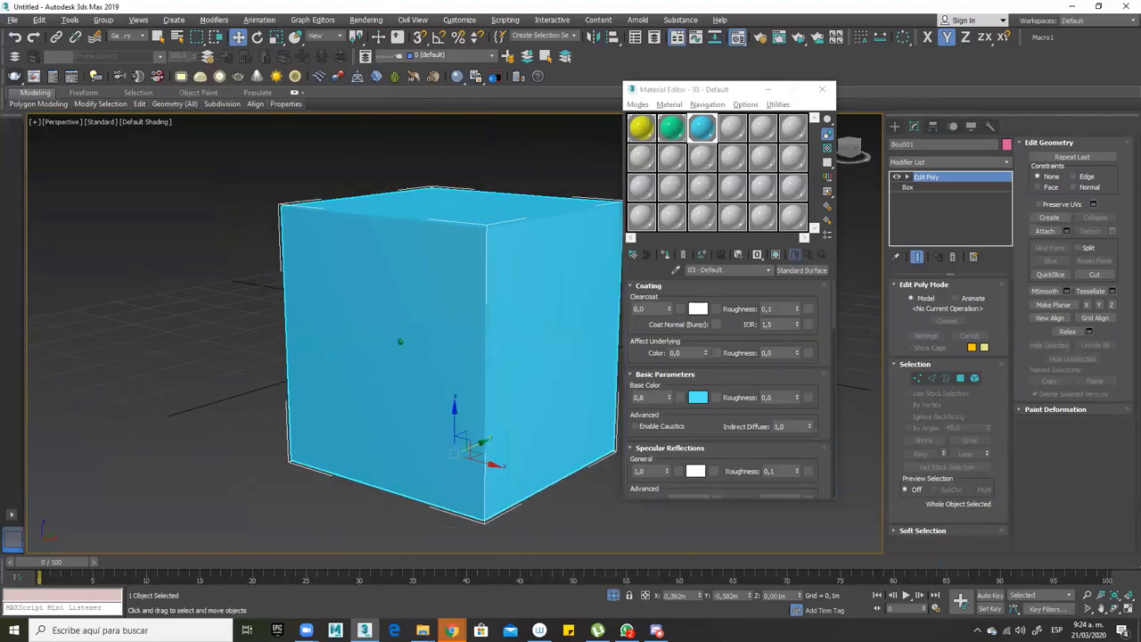
{"action": "middle_click_drag", "start_coordinate": [366, 316], "coordinate": [332, 305], "text": "alt"}
{"action": "middle_click_drag", "start_coordinate": [268, 330], "coordinate": [345, 359], "text": "alt"}
Select the whole box as an element and assign material ID 1 to all its polygons
{"action": "left_click", "coordinate": [975, 378]}
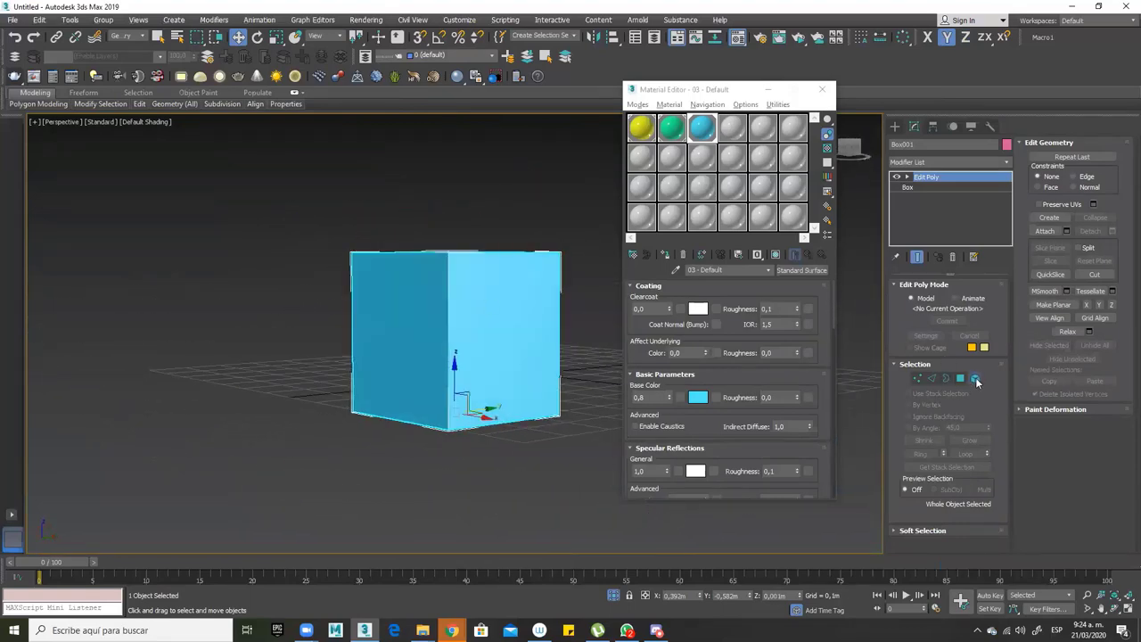
{"action": "left_click", "coordinate": [533, 334]}
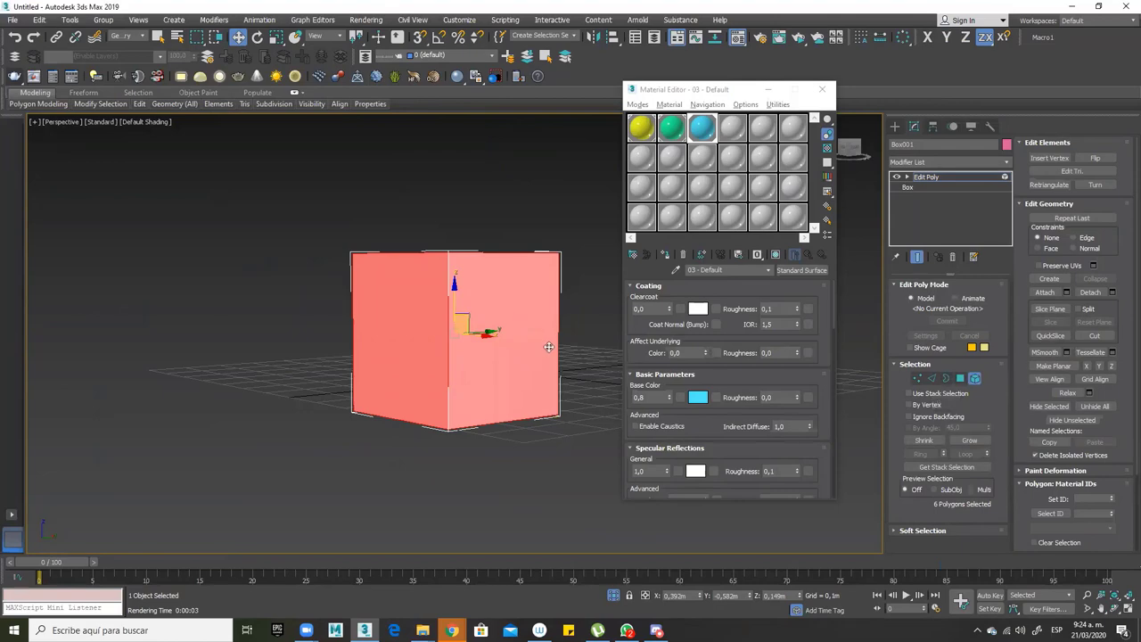
{"action": "middle_click_drag", "start_coordinate": [518, 341], "coordinate": [440, 378], "text": "alt"}
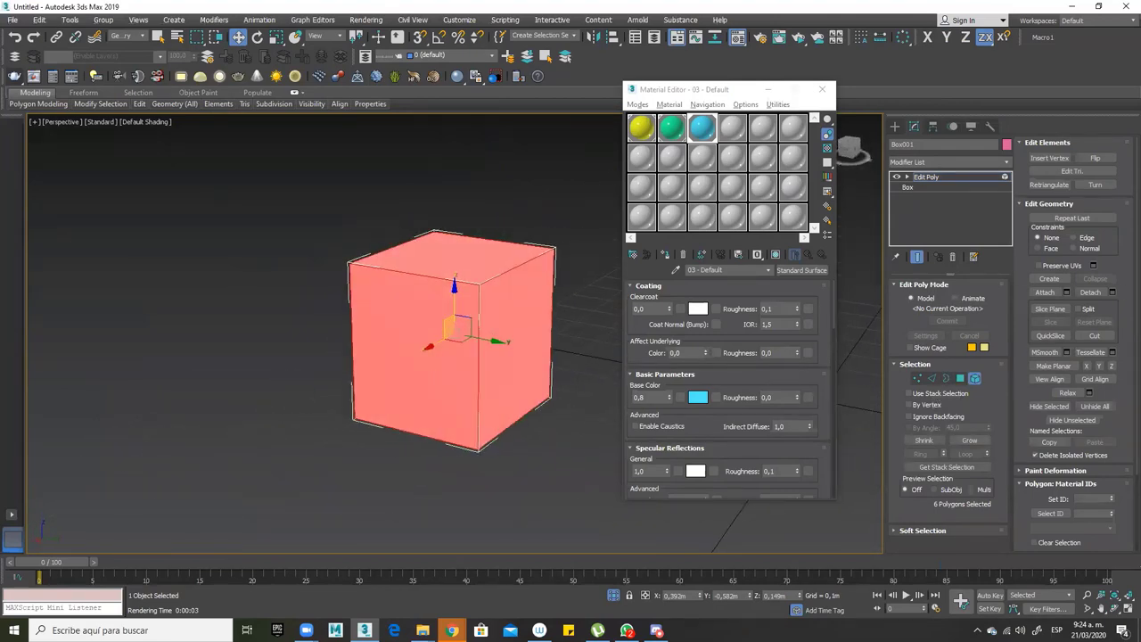
{"action": "left_click_drag", "start_coordinate": [1128, 378], "coordinate": [1127, 264]}
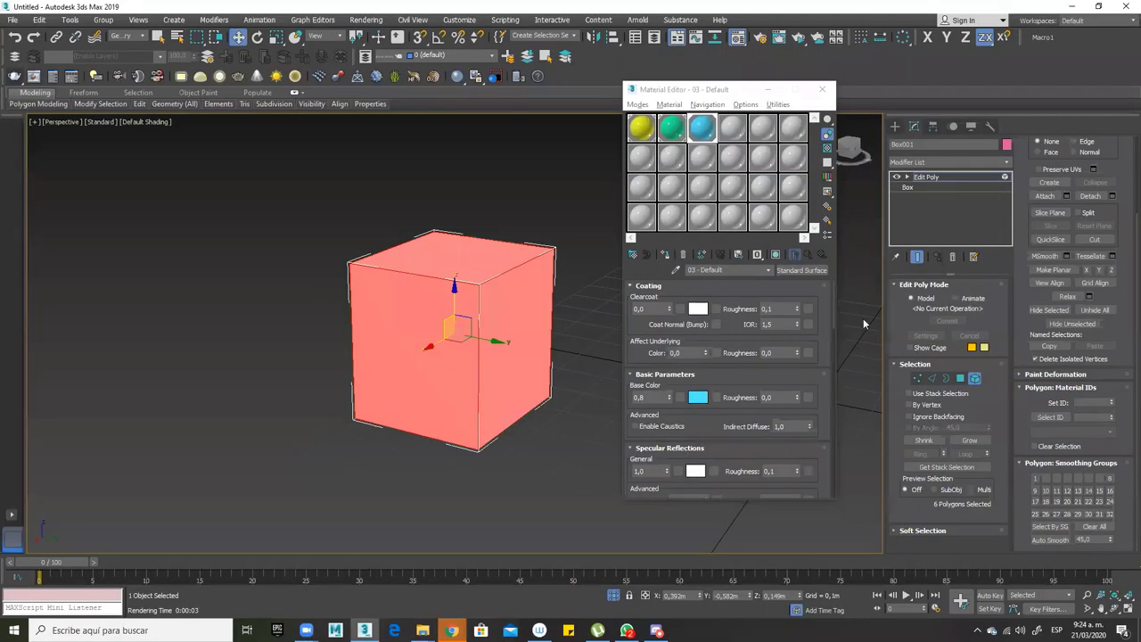
{"action": "left_click", "coordinate": [1079, 402]}
{"action": "type", "text": "1"}
{"action": "key", "text": "Return"}
{"action": "left_click", "coordinate": [1053, 417]}
Assign material ID 2 to the box's right-hand visible side face at Polygon level
{"action": "left_click", "coordinate": [960, 378]}
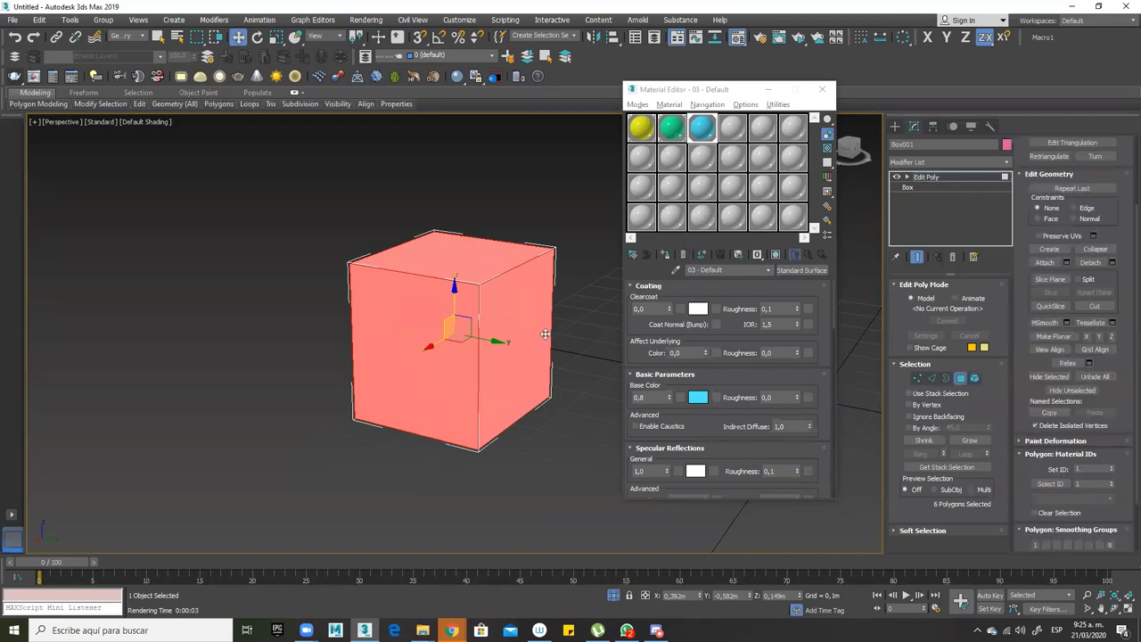
{"action": "left_click", "coordinate": [581, 357]}
{"action": "left_click", "coordinate": [533, 335]}
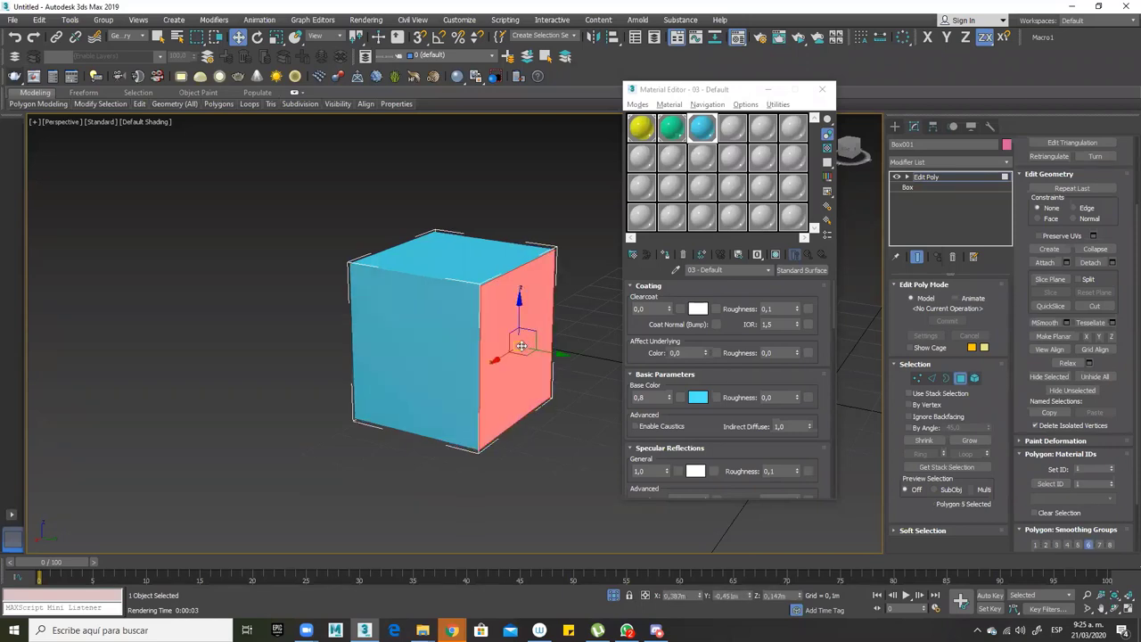
{"action": "left_click", "coordinate": [1093, 470]}
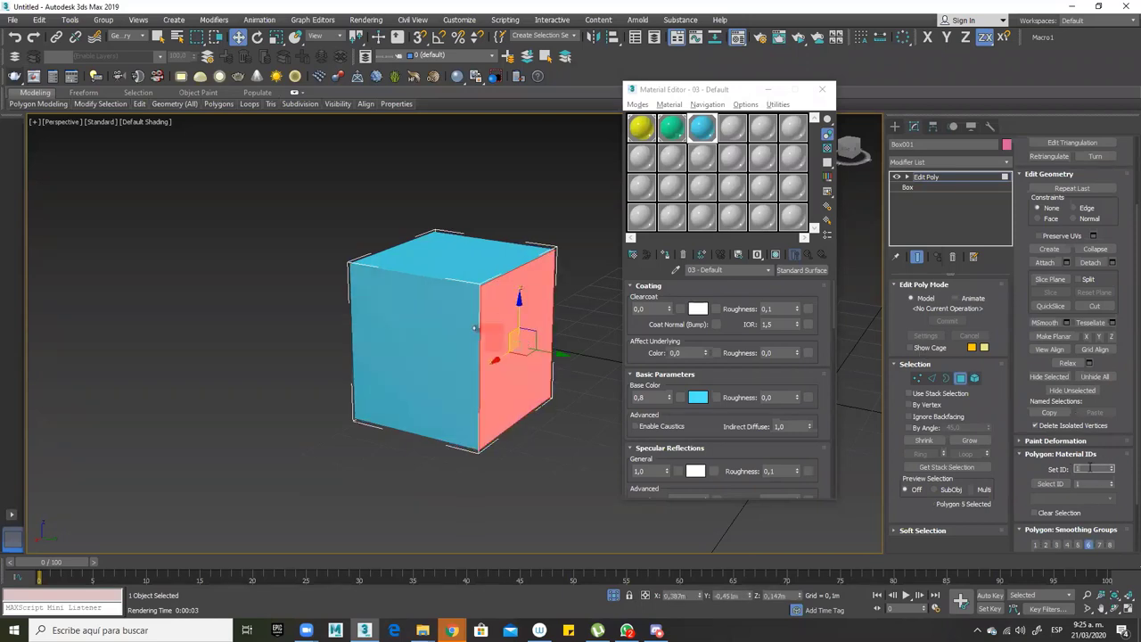
{"action": "type", "text": "2"}
{"action": "key", "text": "Return"}
Assign material ID 3 to the box's large front side face and leave polygon editing
{"action": "left_click", "coordinate": [445, 359]}
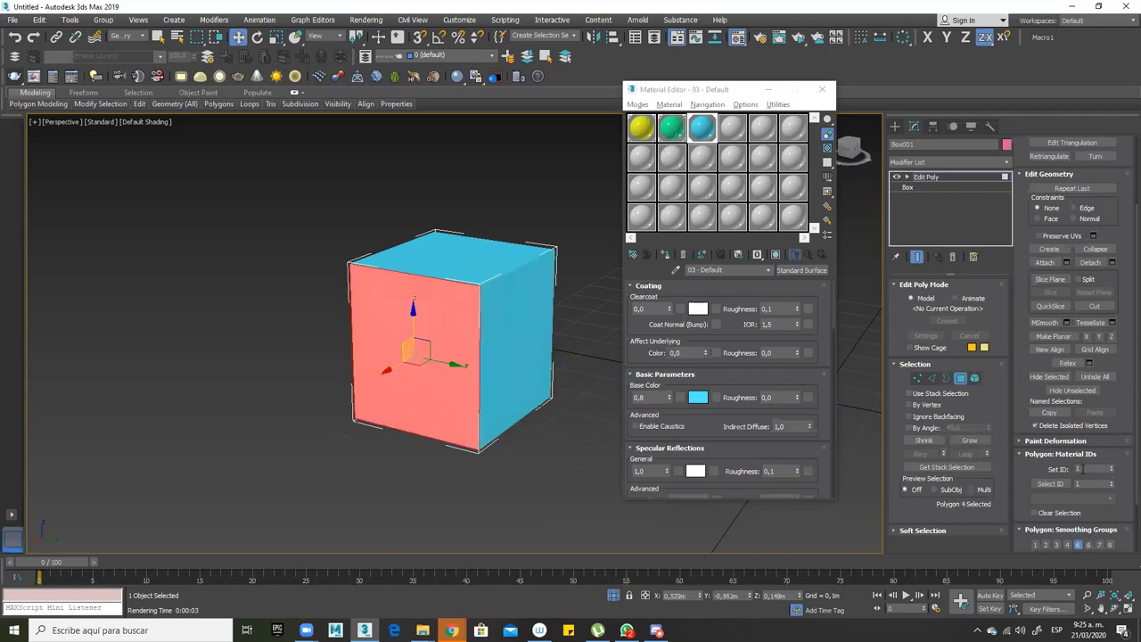
{"action": "type", "text": "3"}
{"action": "key", "text": "Return"}
{"action": "left_click", "coordinate": [968, 379]}
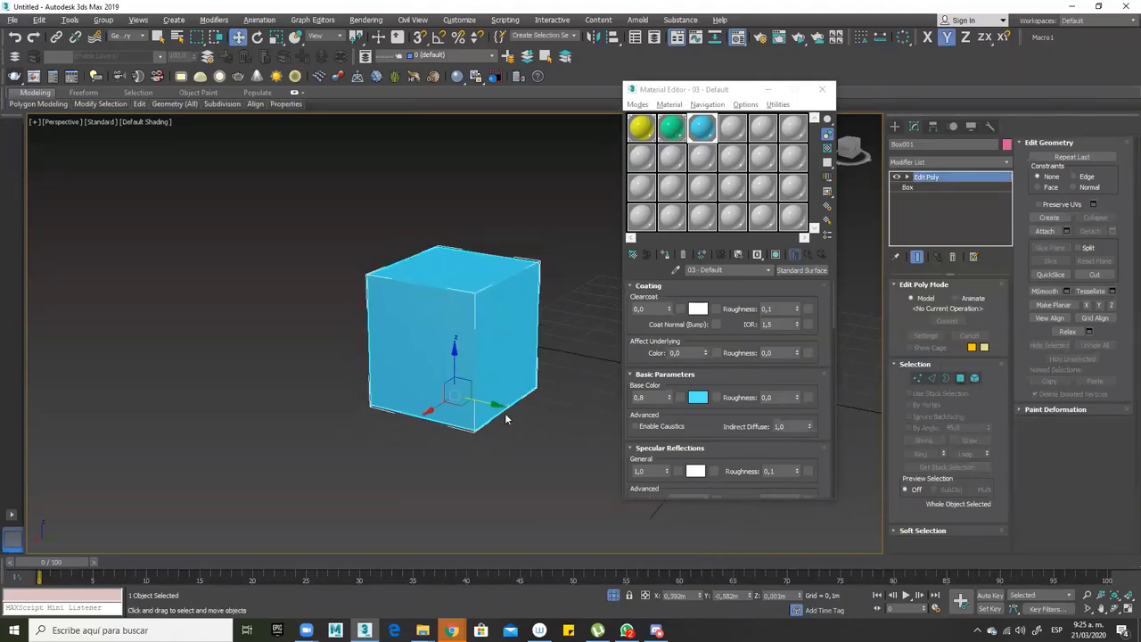
Change the unused 04 - Default material to the Multi/Sub-Object type, keeping the old material as a sub-material
{"action": "middle_click_drag", "start_coordinate": [502, 416], "coordinate": [539, 313], "text": "alt"}
{"action": "left_click", "coordinate": [736, 134]}
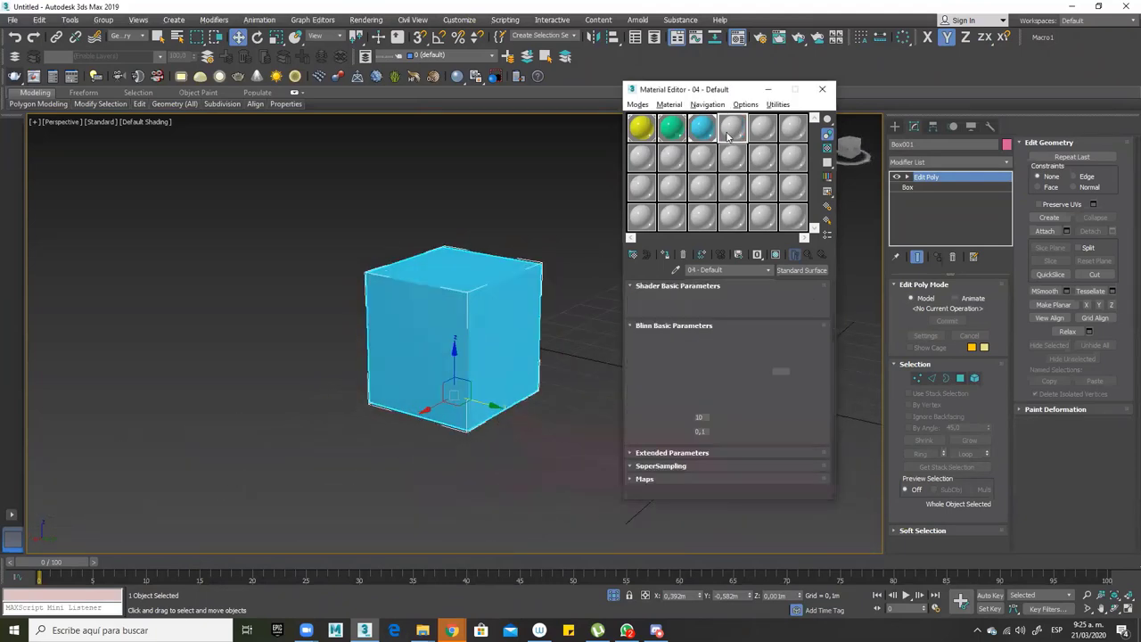
{"action": "left_click", "coordinate": [802, 271]}
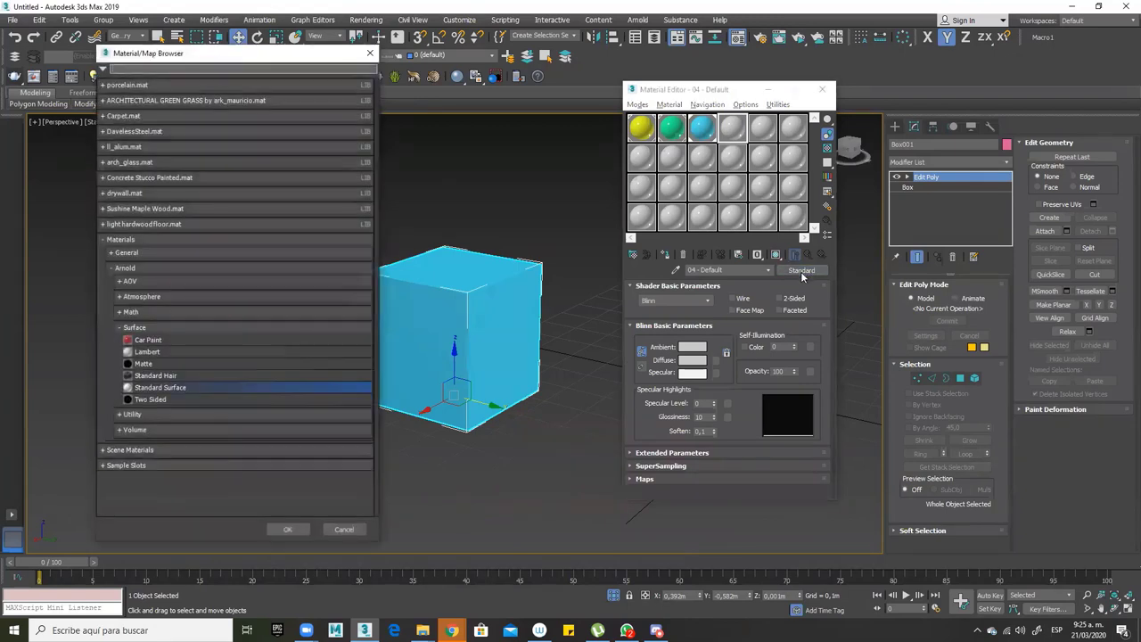
{"action": "left_click", "coordinate": [102, 240]}
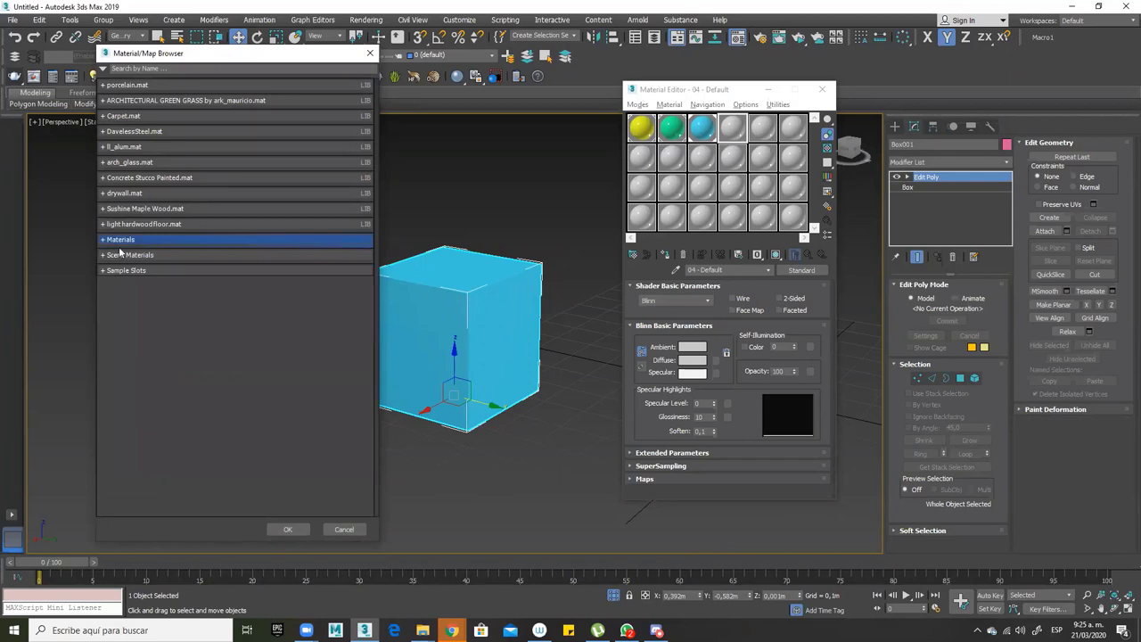
{"action": "left_click", "coordinate": [103, 240]}
{"action": "left_click", "coordinate": [110, 267]}
{"action": "left_click", "coordinate": [111, 267]}
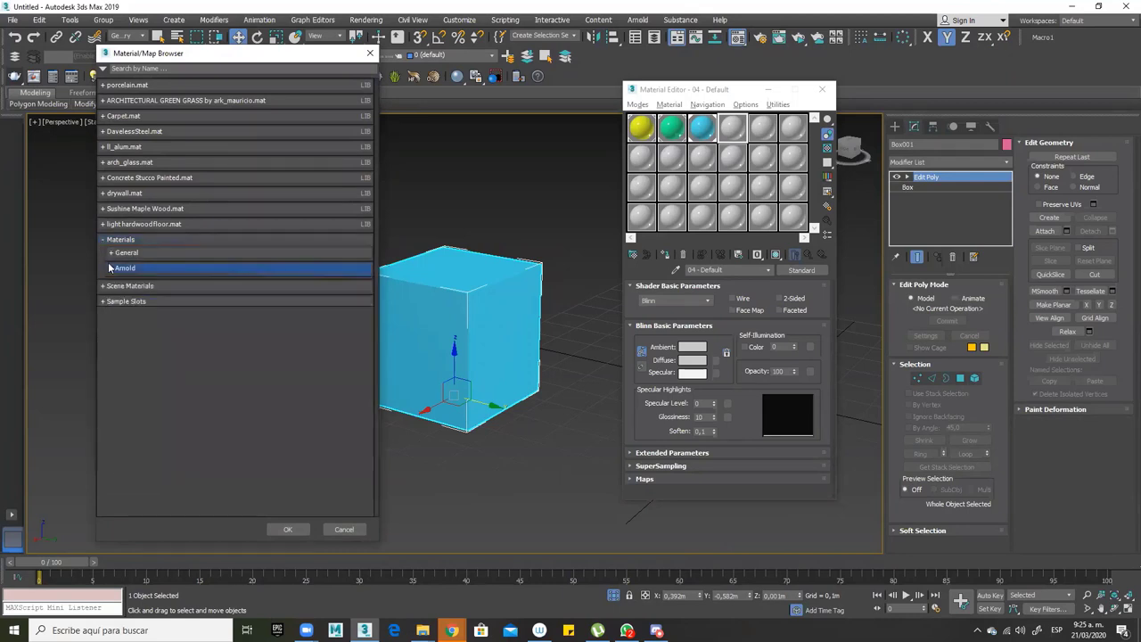
{"action": "left_click", "coordinate": [111, 253]}
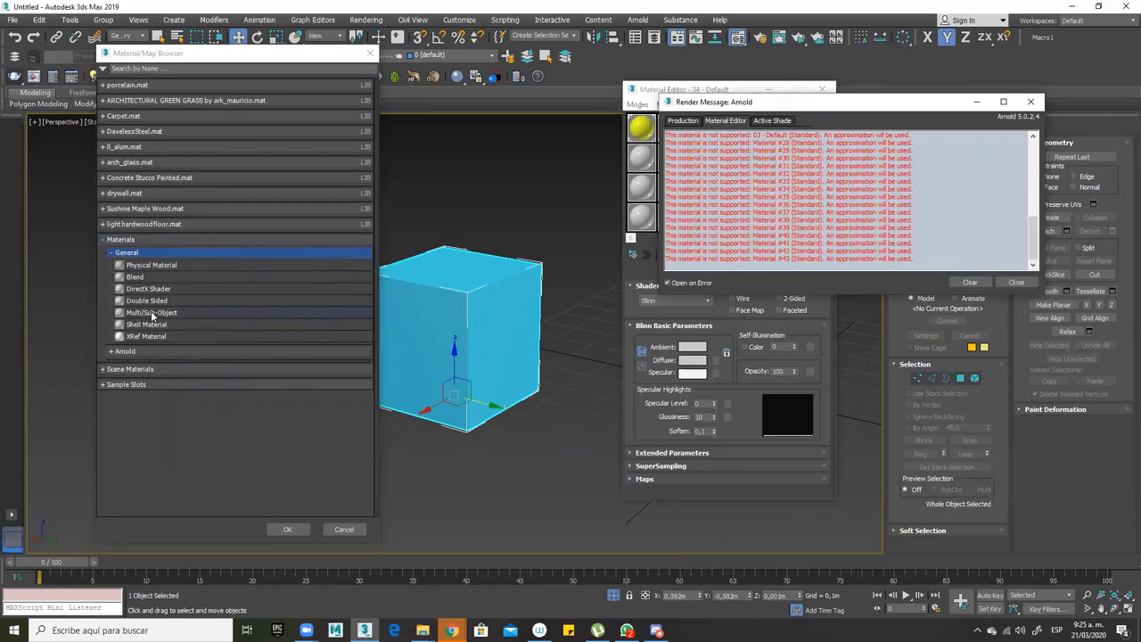
{"action": "left_click", "coordinate": [150, 313]}
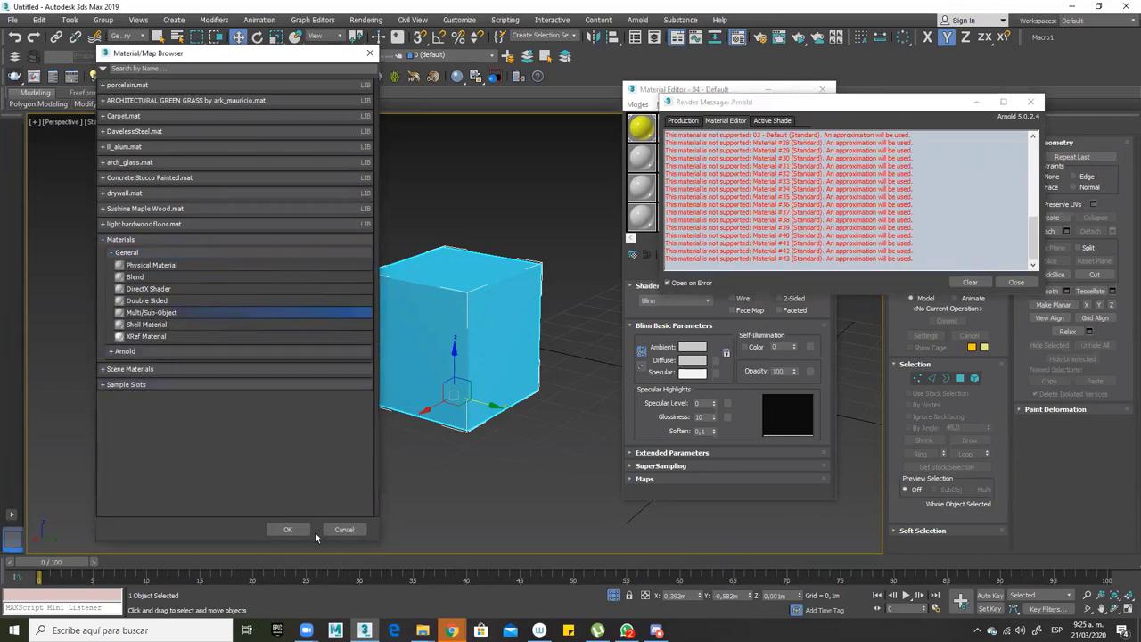
{"action": "left_click", "coordinate": [290, 529]}
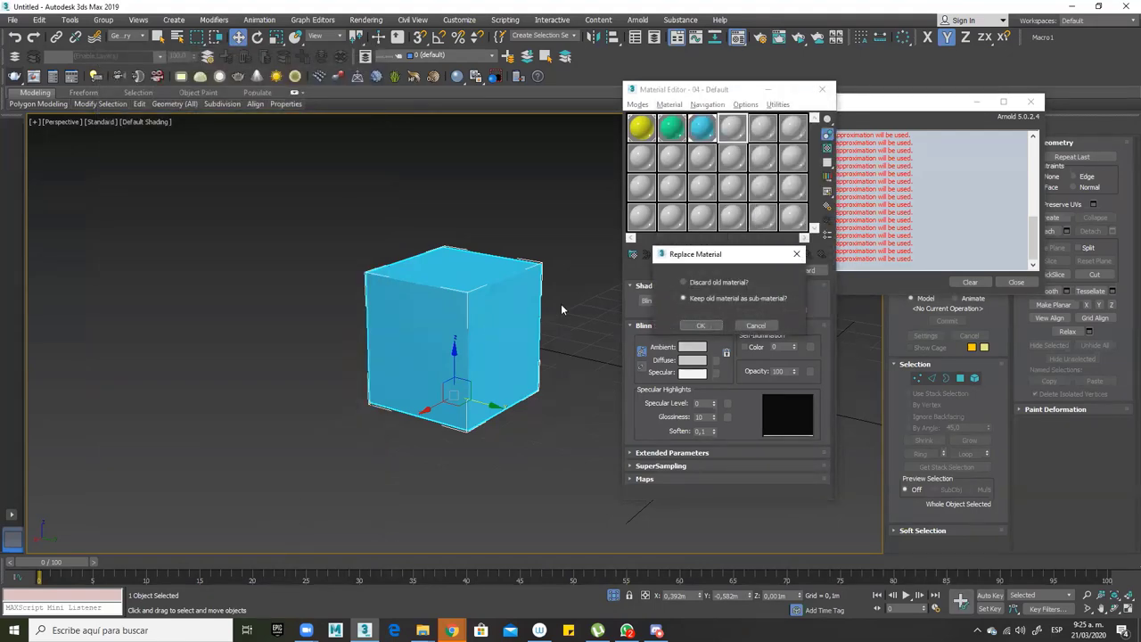
{"action": "left_click_drag", "start_coordinate": [731, 257], "coordinate": [337, 189]}
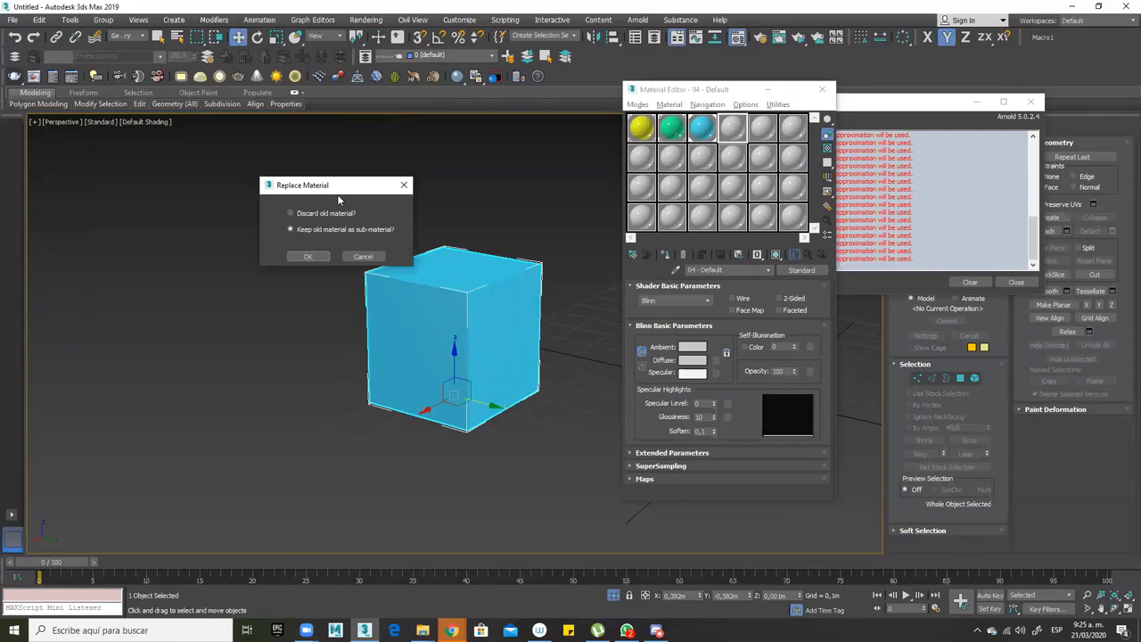
{"action": "left_click", "coordinate": [308, 257]}
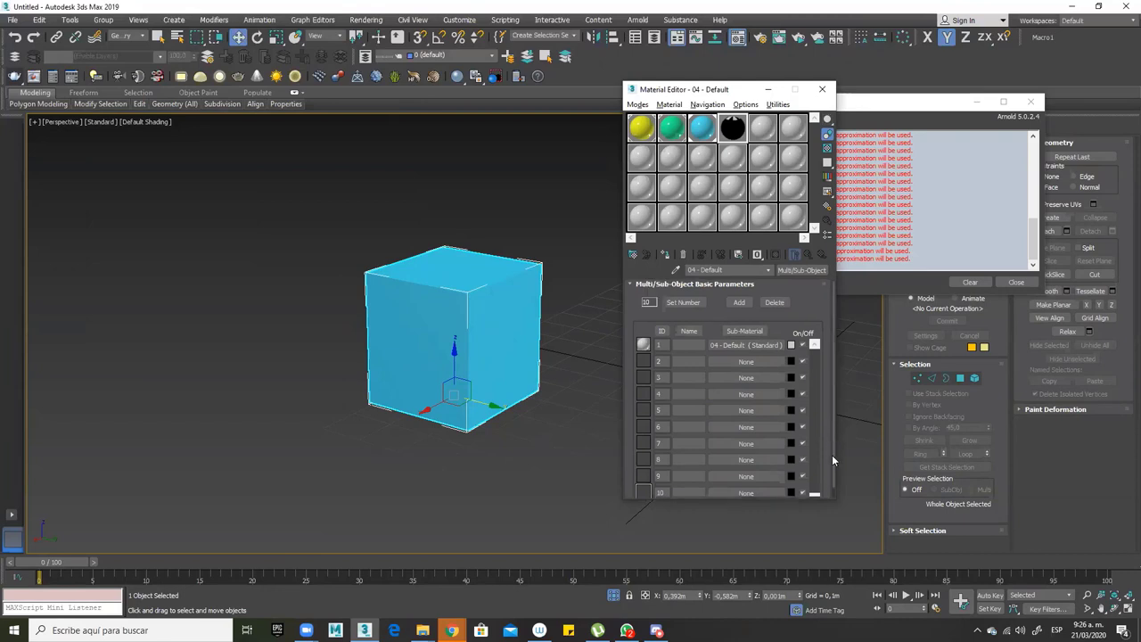
Set the number of sub-materials in the Multi/Sub-Object material to 3
{"action": "scroll", "coordinate": [832, 455], "scroll_direction": "down", "scroll_amount": 1}
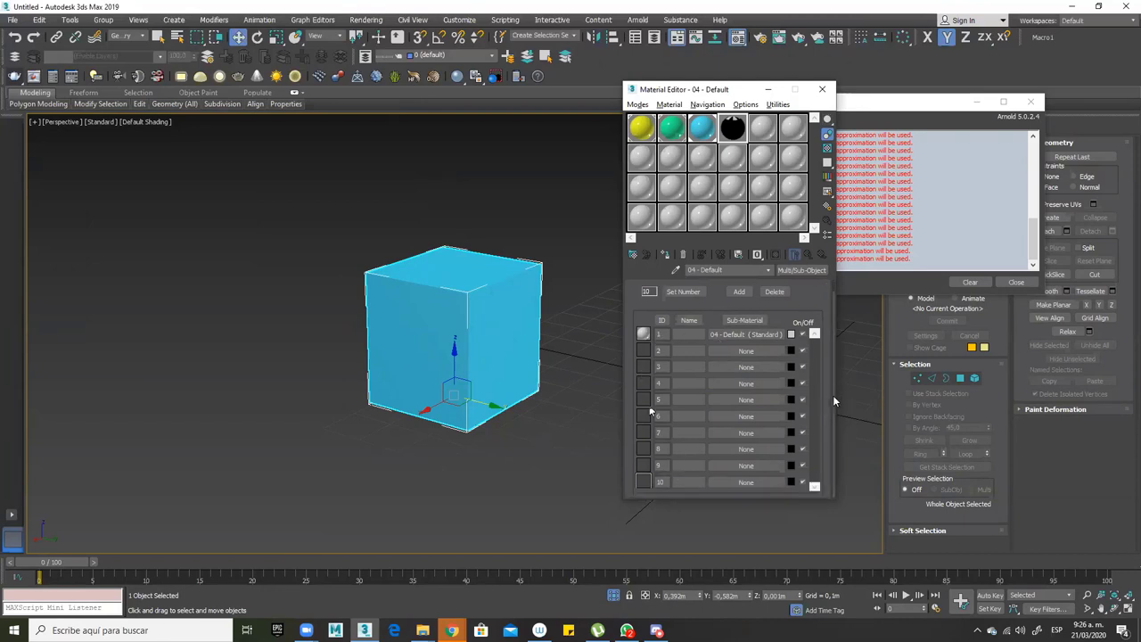
{"action": "scroll", "coordinate": [833, 398], "scroll_direction": "up", "scroll_amount": 1}
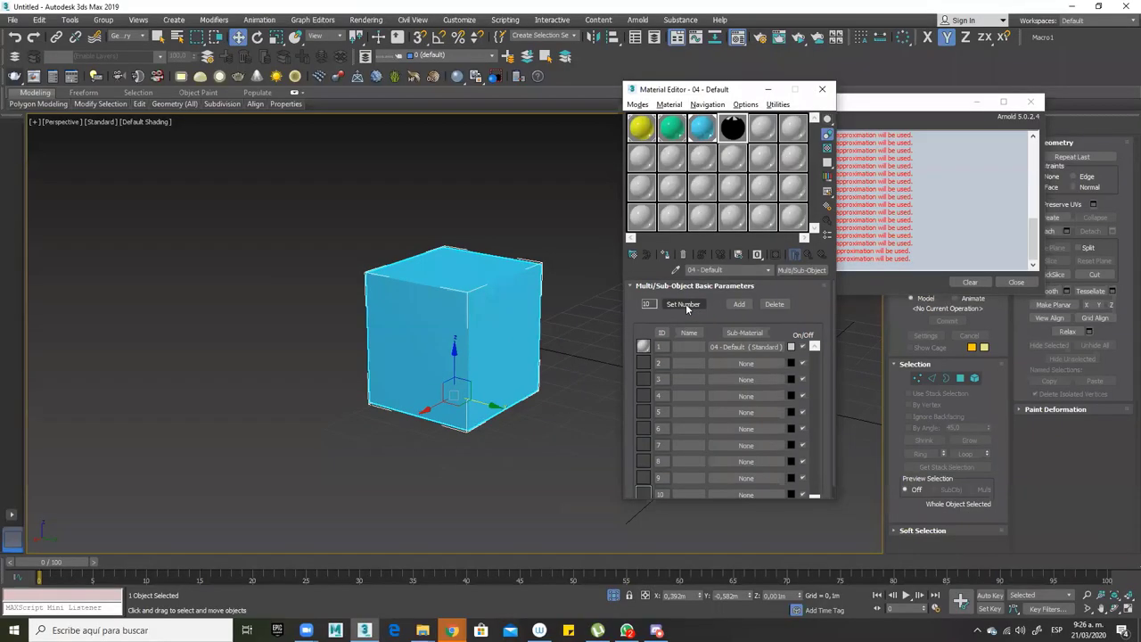
{"action": "left_click", "coordinate": [683, 304]}
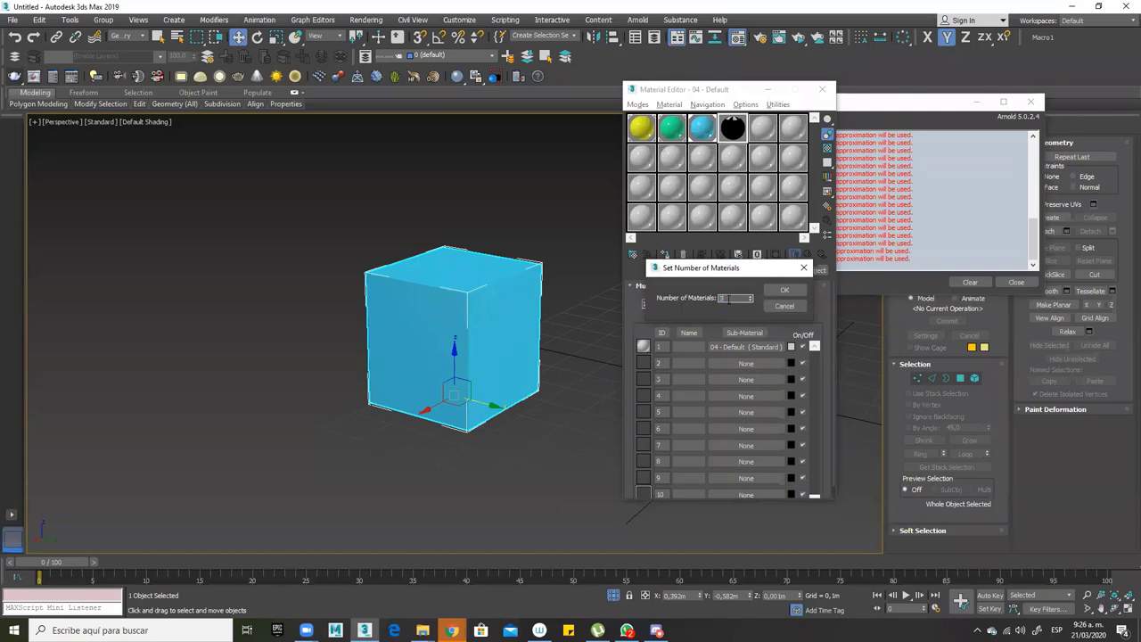
{"action": "left_click", "coordinate": [785, 290]}
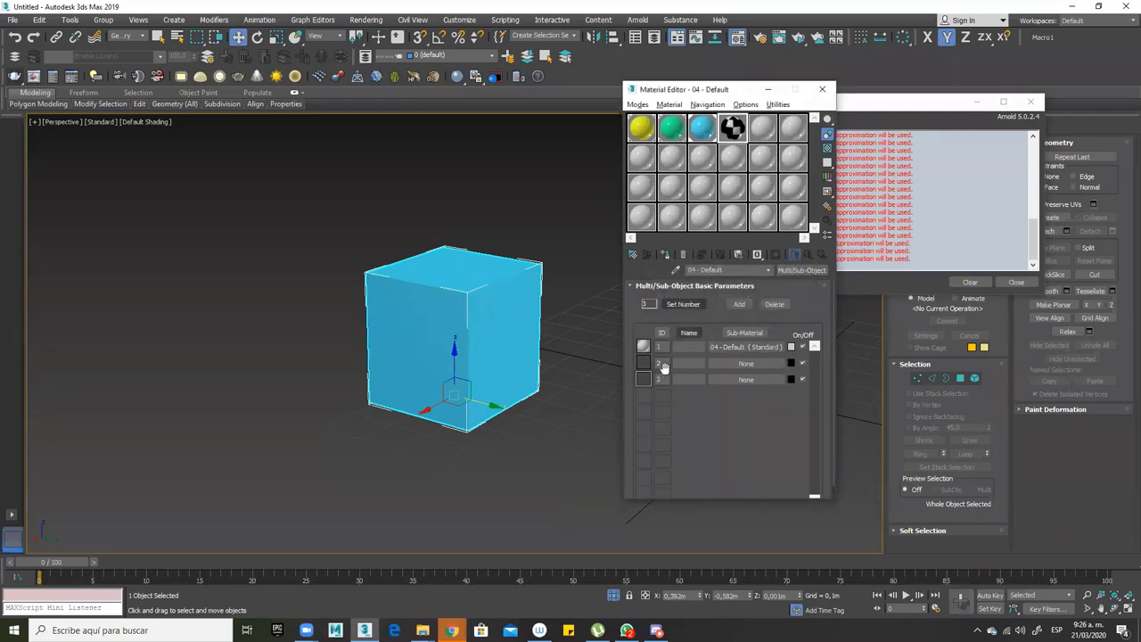
Increase the Multi/Sub-Object material's number of sub-materials to 4
{"action": "left_click", "coordinate": [684, 301]}
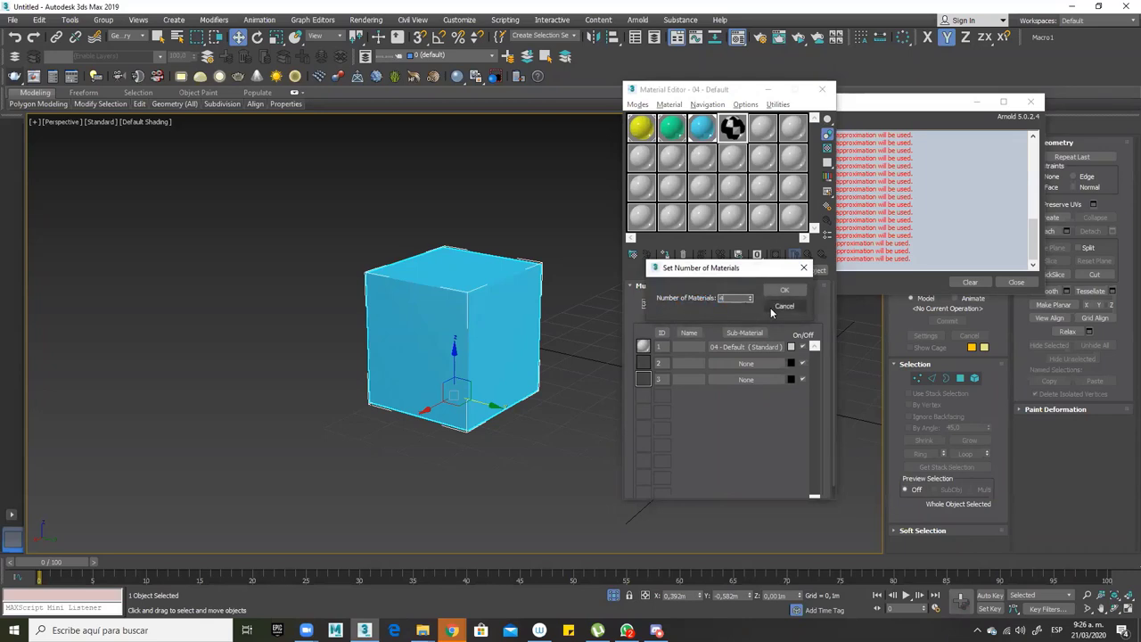
{"action": "type", "text": "4"}
{"action": "left_click", "coordinate": [785, 290]}
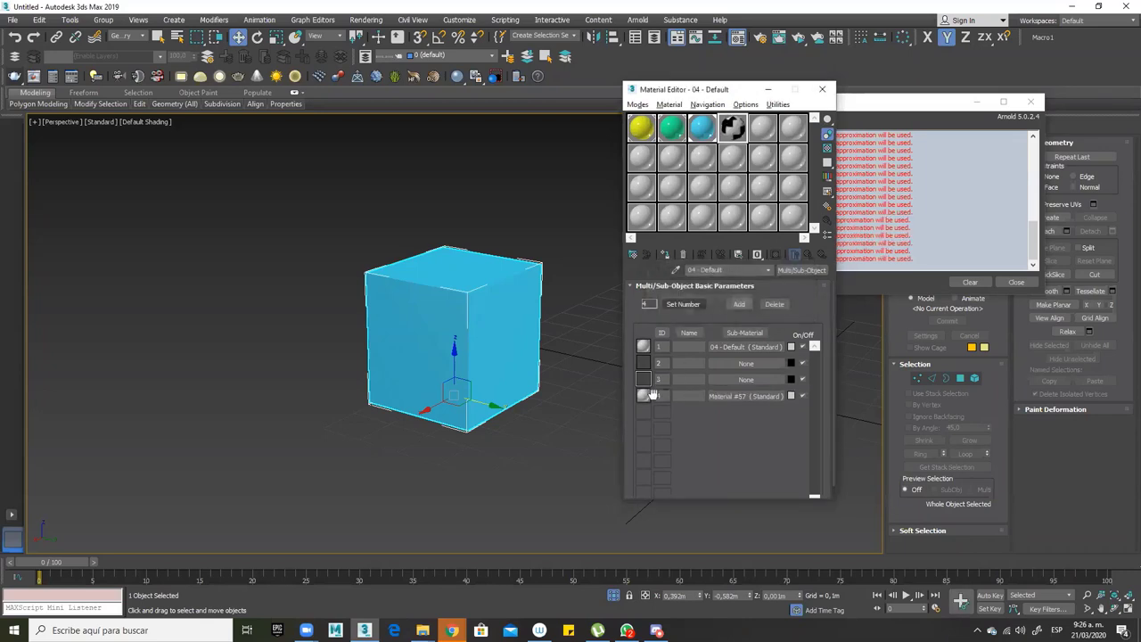
Reduce the Multi/Sub-Object material's number of sub-materials back to 3
{"action": "left_click", "coordinate": [701, 304]}
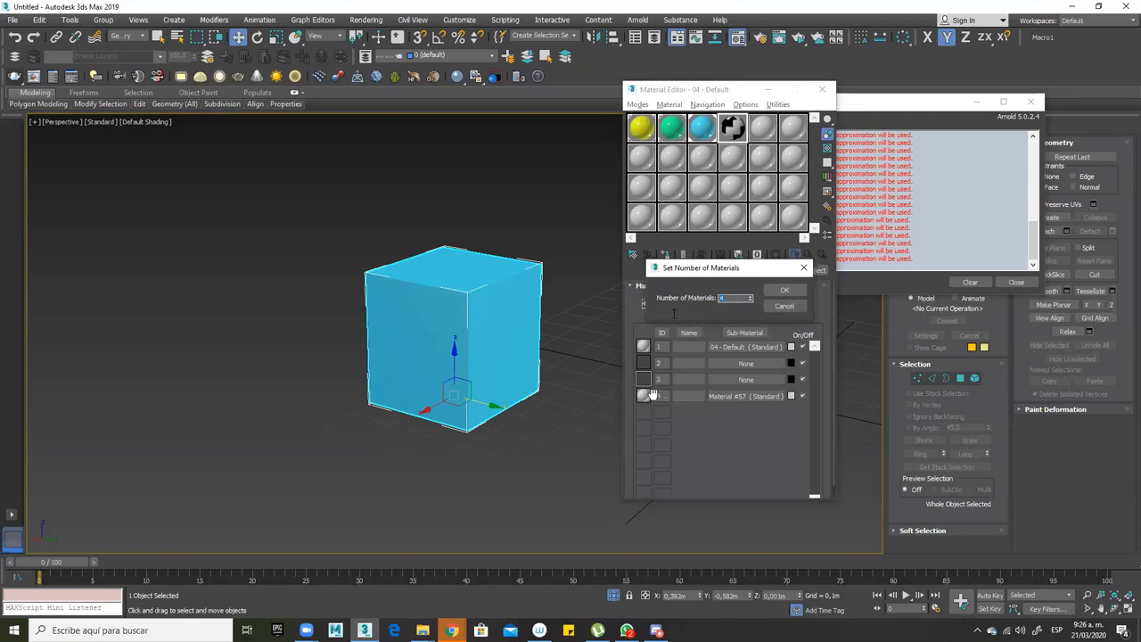
{"action": "left_click", "coordinate": [785, 290]}
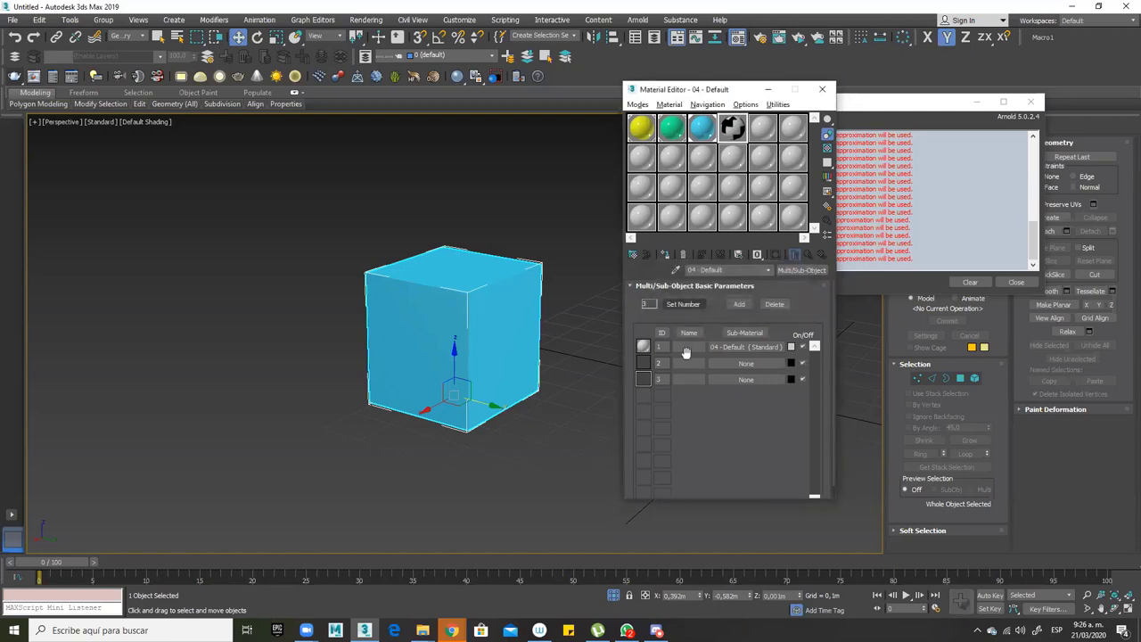
Change the ID 1 sub-material to the Arnold Standard Surface type and return to the parent Multi/Sub-Object material
{"action": "left_click", "coordinate": [758, 346]}
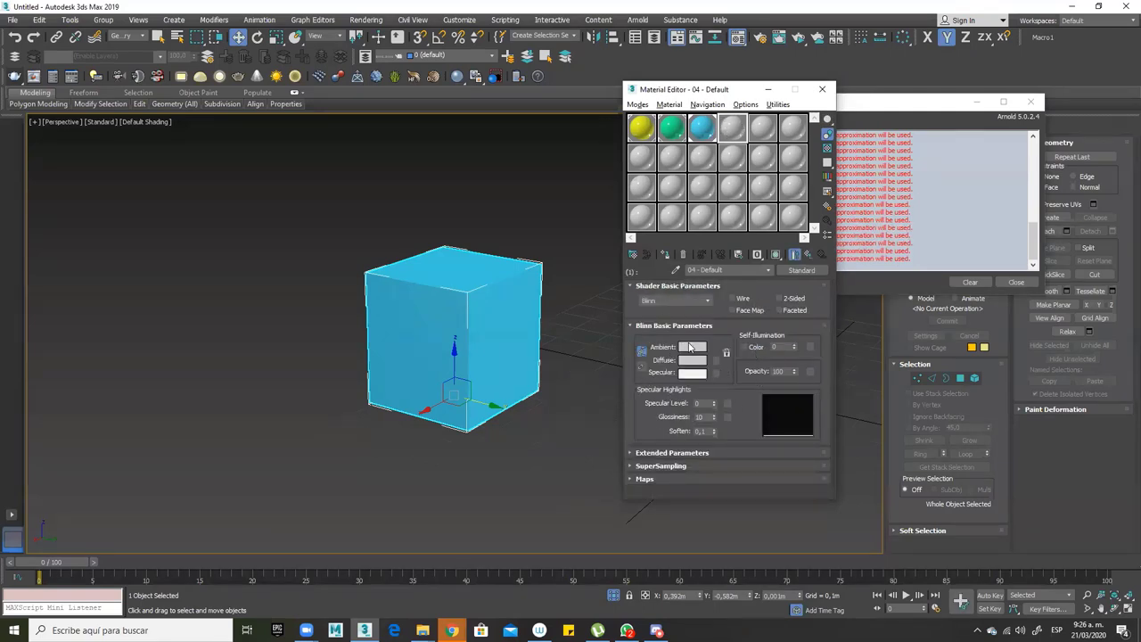
{"action": "left_click", "coordinate": [690, 364]}
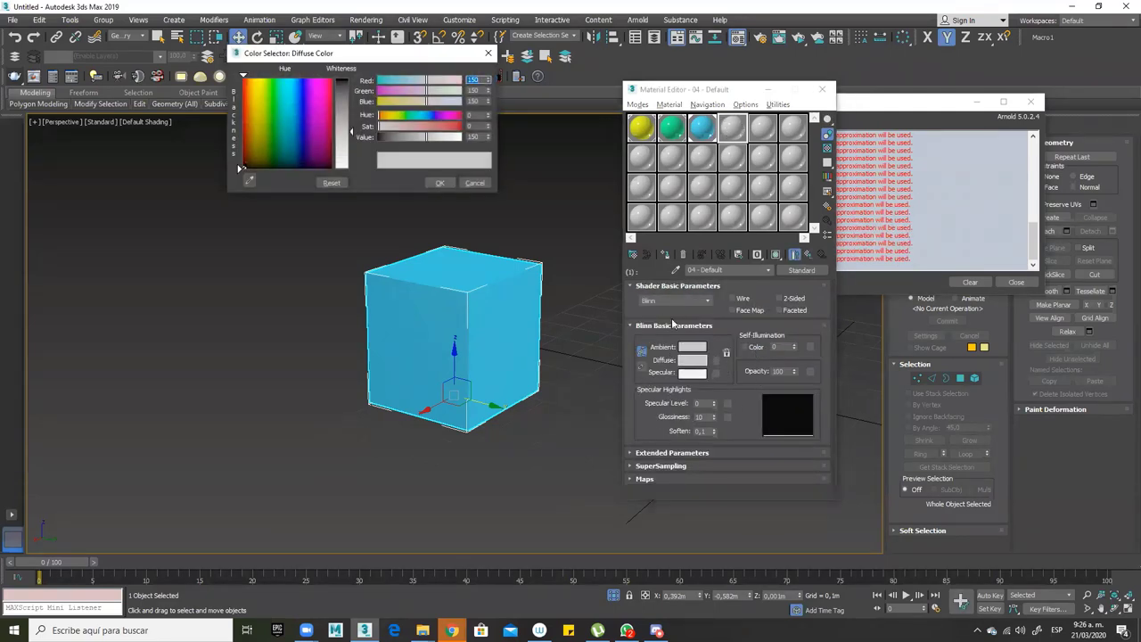
{"action": "left_click", "coordinate": [474, 184]}
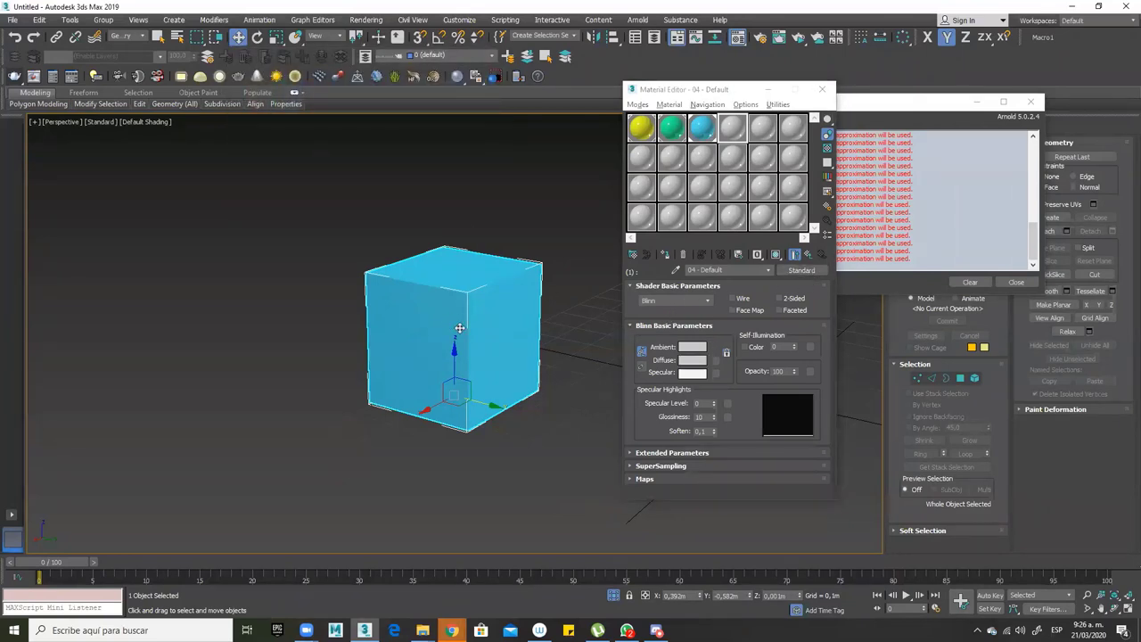
{"action": "left_click", "coordinate": [803, 271]}
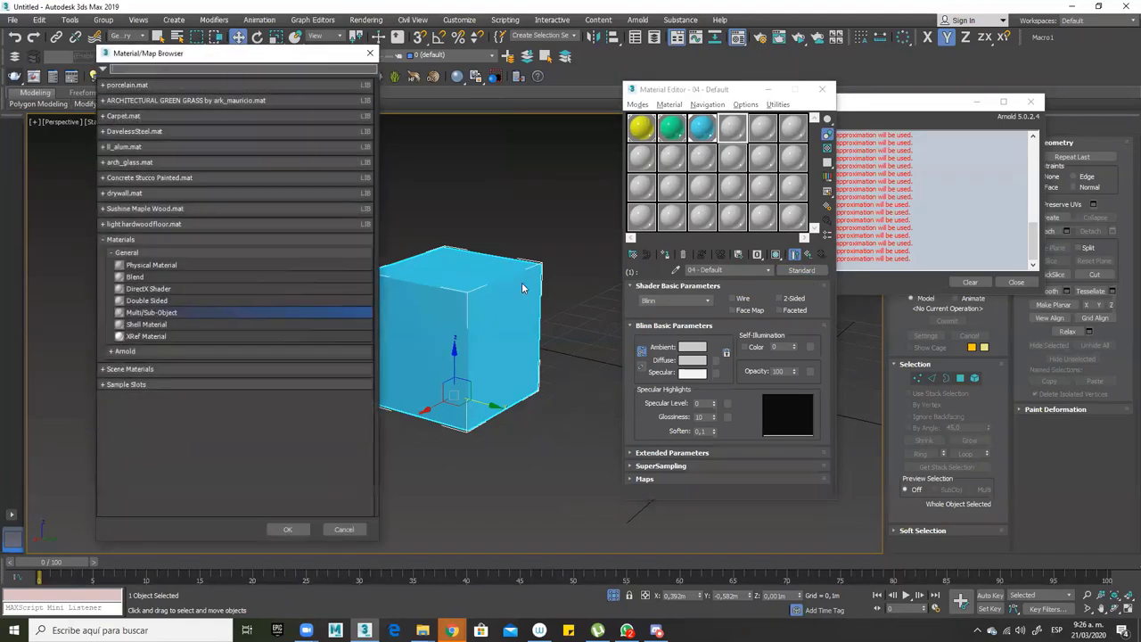
{"action": "left_click", "coordinate": [110, 254]}
{"action": "left_click", "coordinate": [111, 269]}
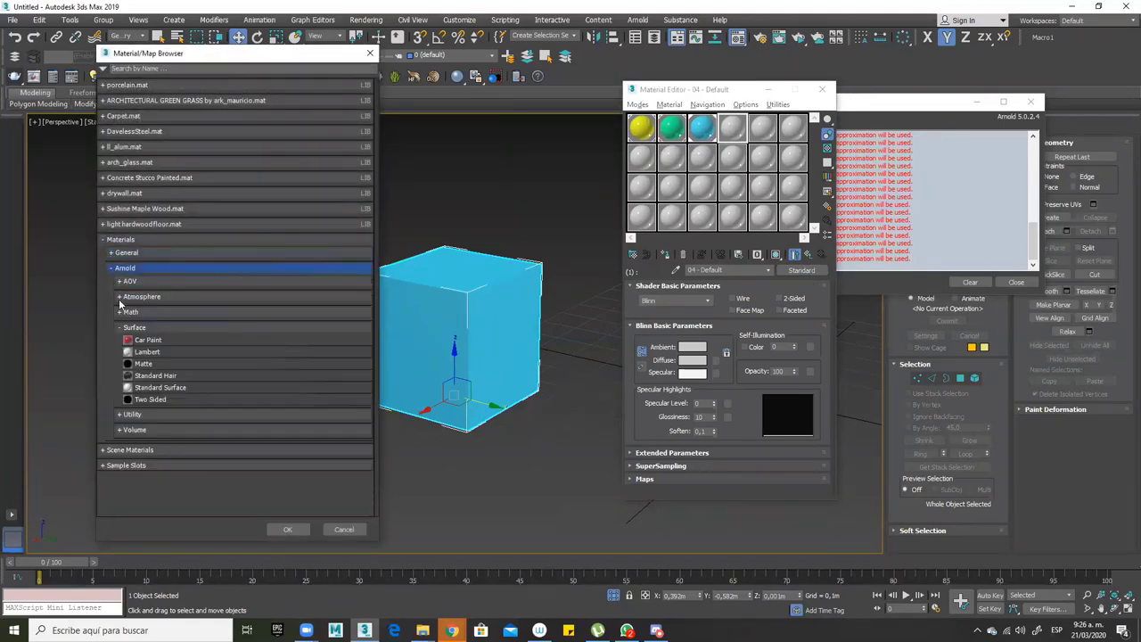
{"action": "left_click", "coordinate": [151, 388]}
{"action": "double_click", "coordinate": [150, 388]}
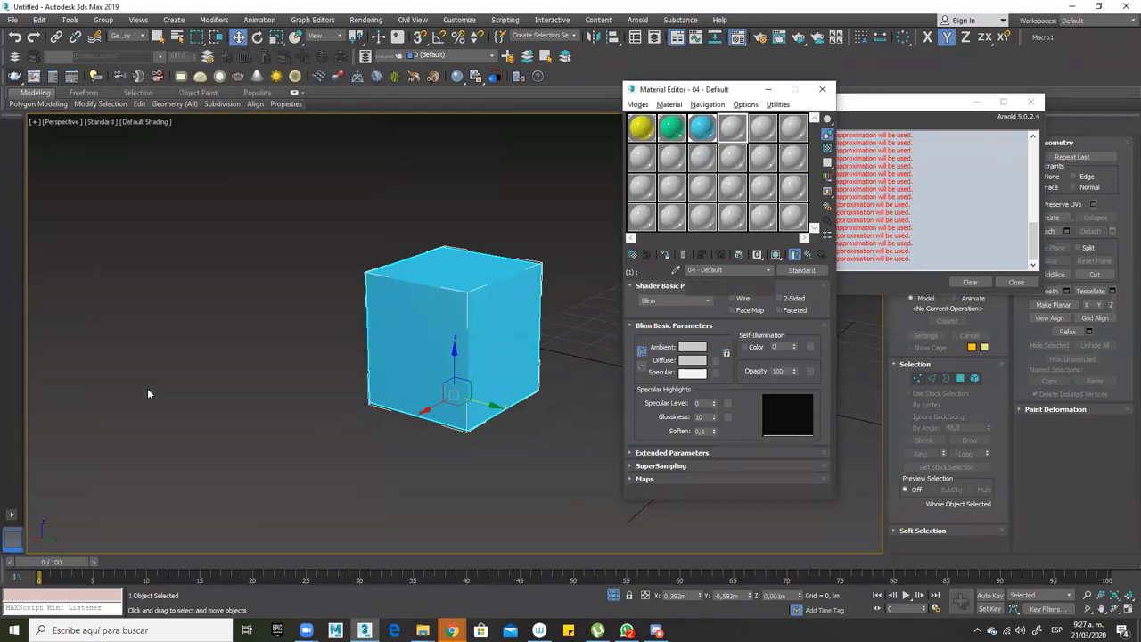
{"action": "left_click", "coordinate": [148, 388]}
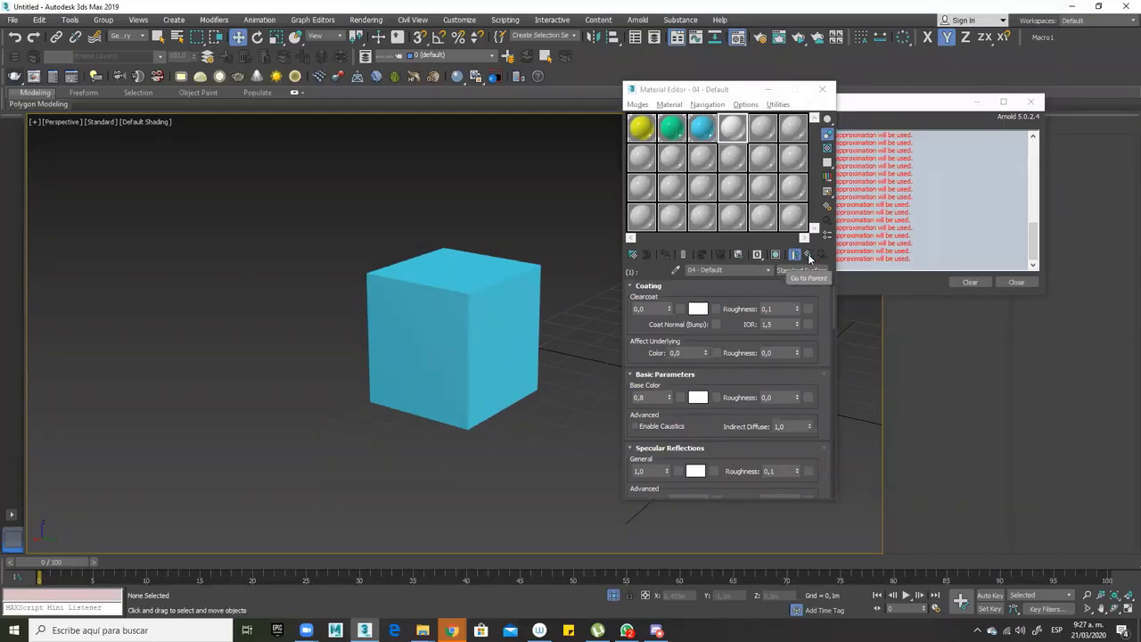
{"action": "left_click", "coordinate": [809, 255]}
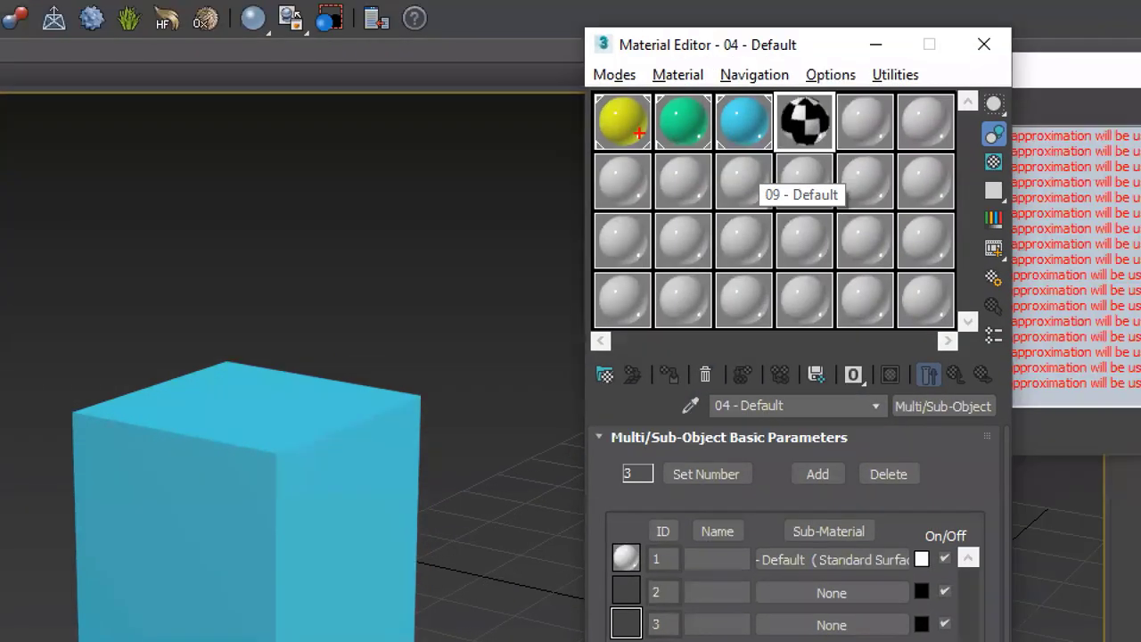
{"action": "left_click_drag", "start_coordinate": [814, 109], "coordinate": [911, 56]}
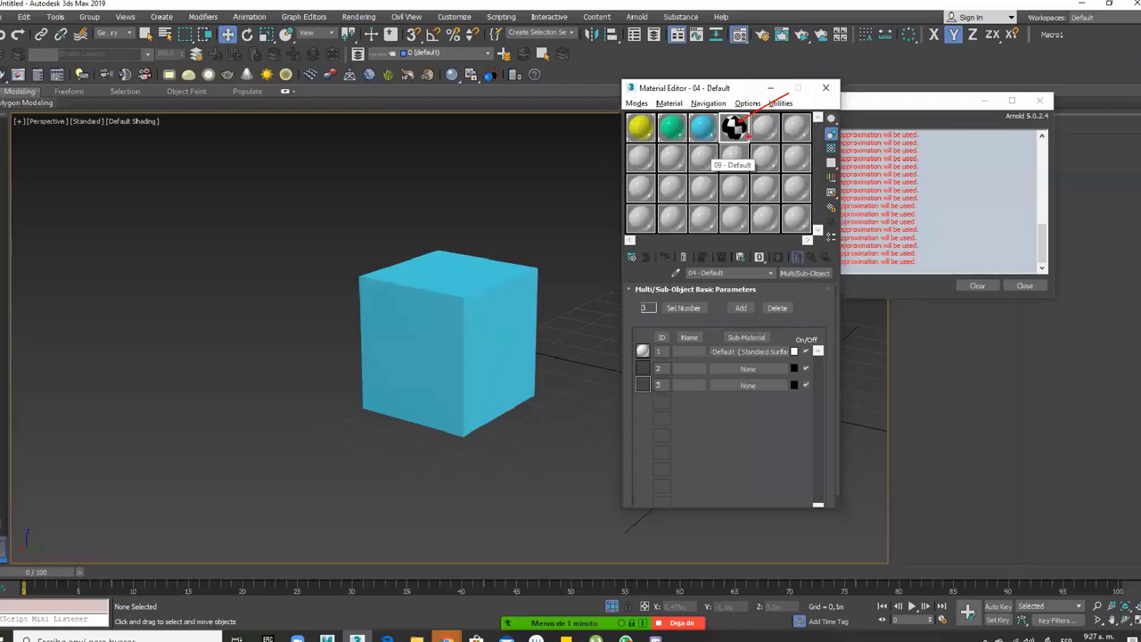
Try to recolor the ID 1 sub-material green through its color swatch in the Multi/Sub-Object list
{"action": "left_click", "coordinate": [792, 348]}
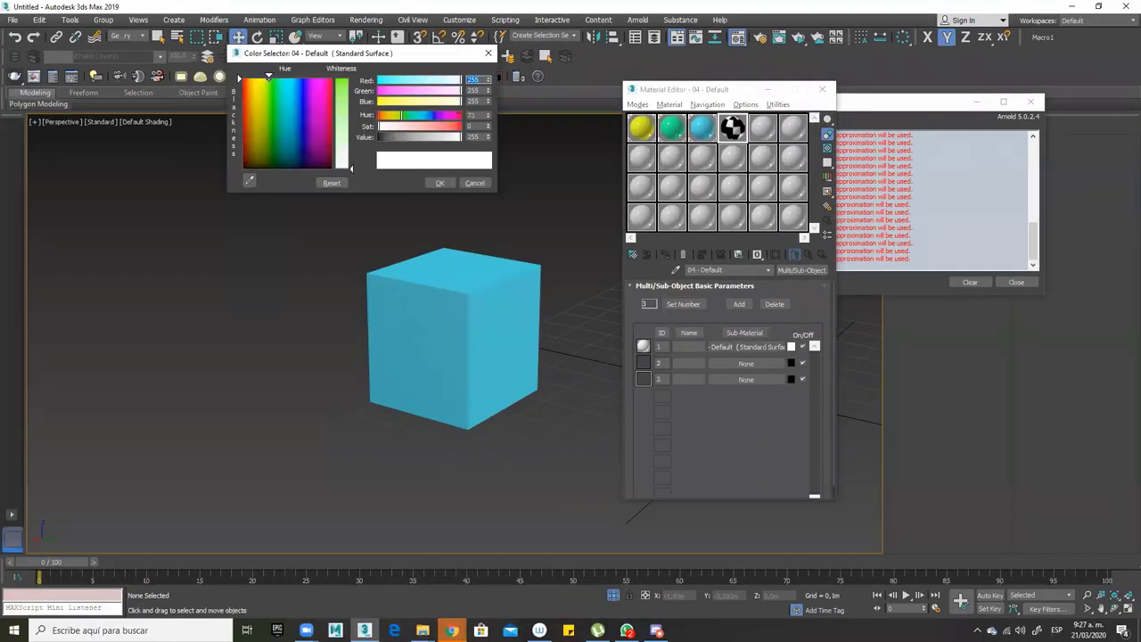
{"action": "left_click_drag", "start_coordinate": [345, 134], "coordinate": [349, 166]}
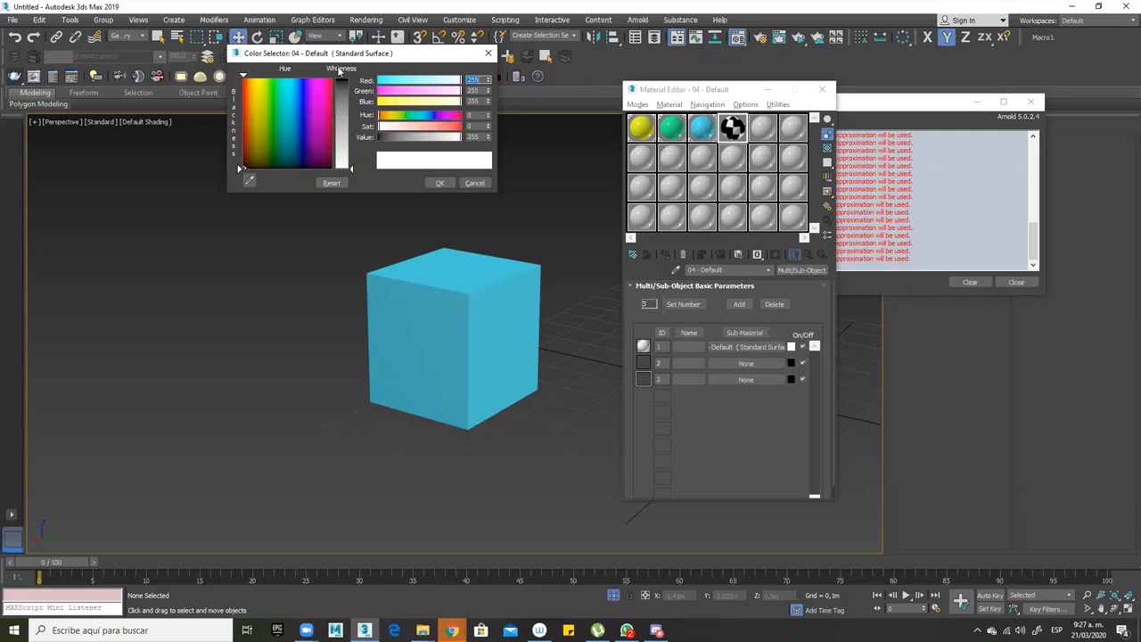
{"action": "left_click", "coordinate": [272, 82]}
{"action": "left_click_drag", "start_coordinate": [339, 111], "coordinate": [343, 144]}
{"action": "left_click_drag", "start_coordinate": [285, 103], "coordinate": [277, 89]}
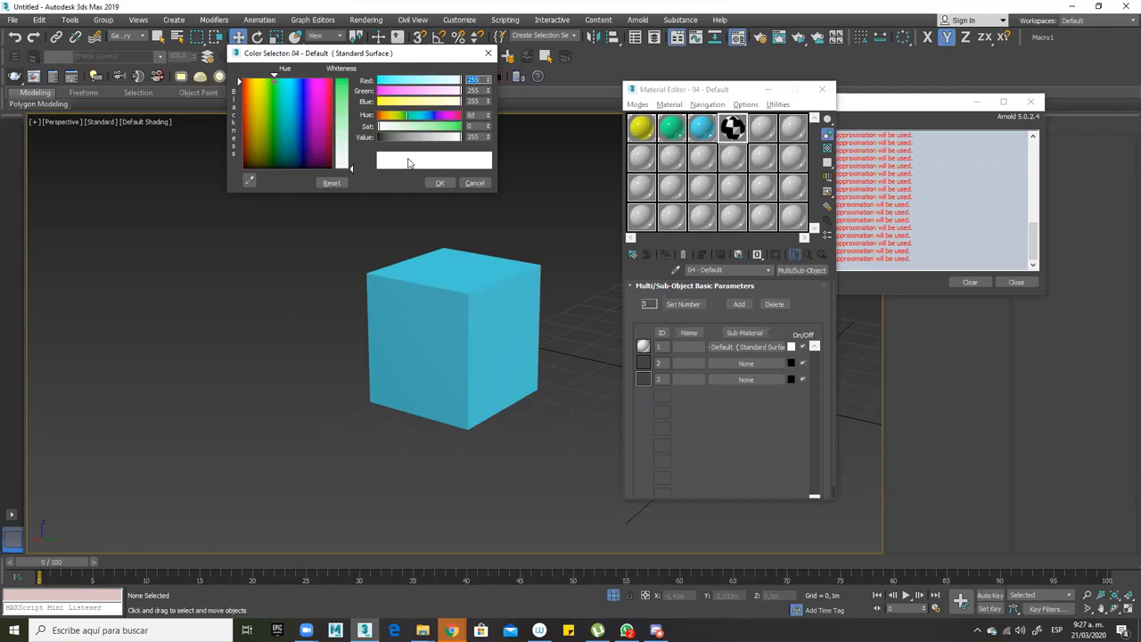
{"action": "left_click", "coordinate": [437, 182]}
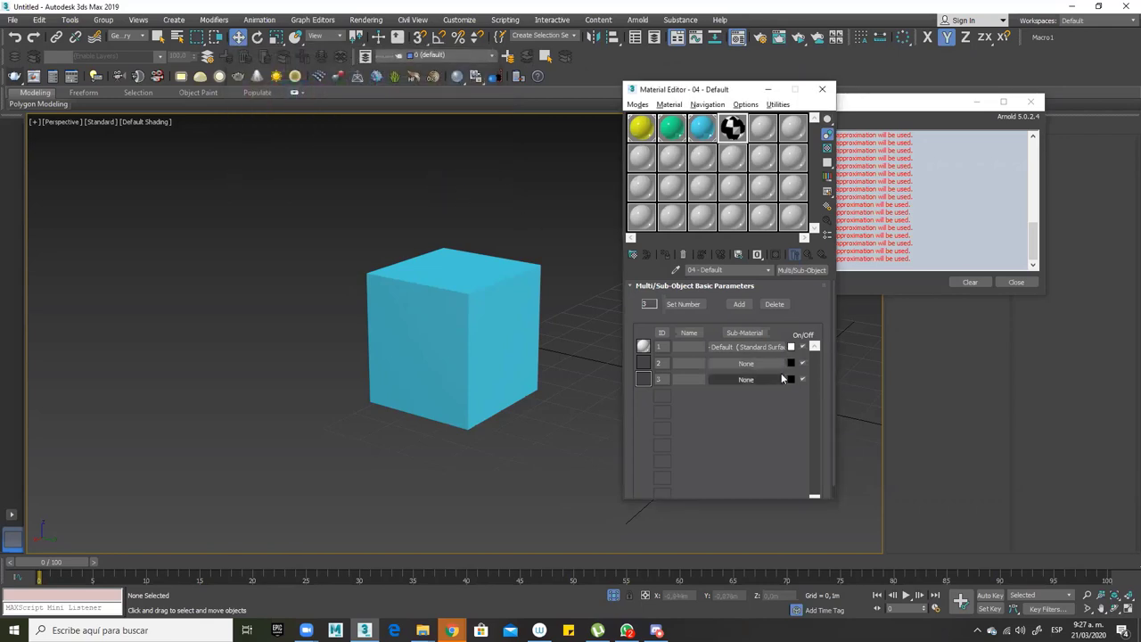
Set the base color of the ID 1 Standard Surface sub-material to green
{"action": "left_click", "coordinate": [747, 346]}
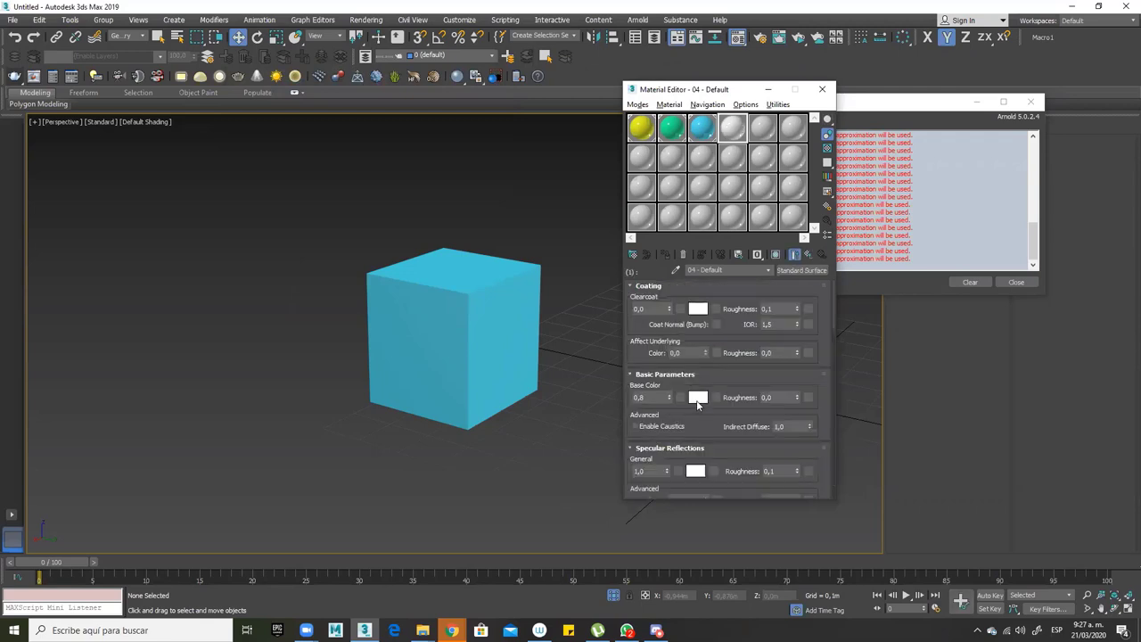
{"action": "left_click", "coordinate": [698, 398]}
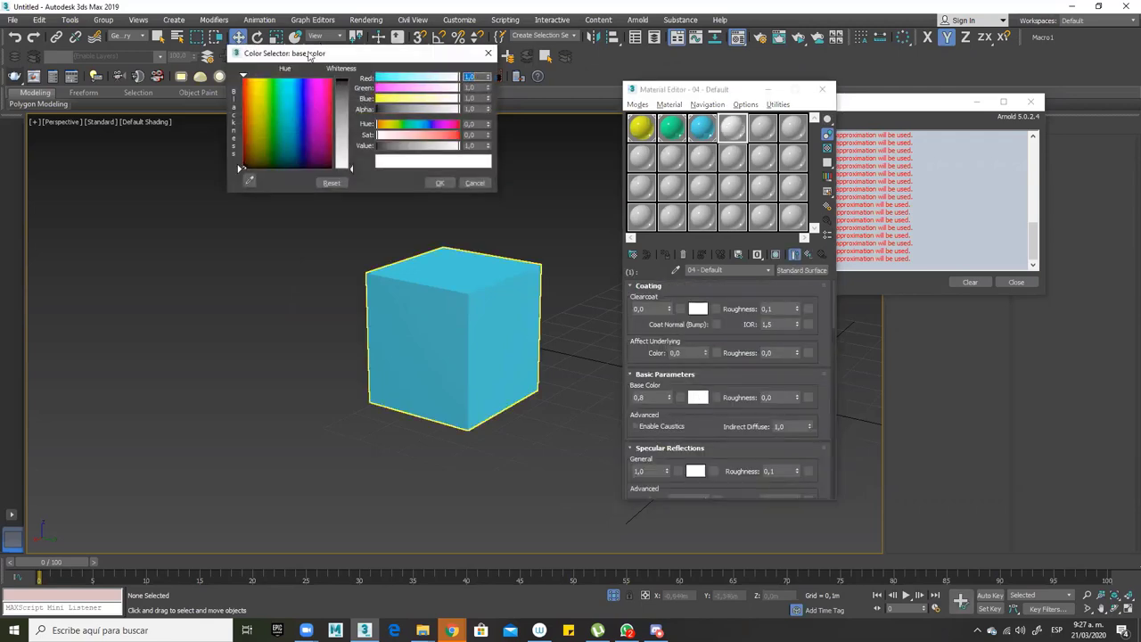
{"action": "left_click", "coordinate": [341, 84]}
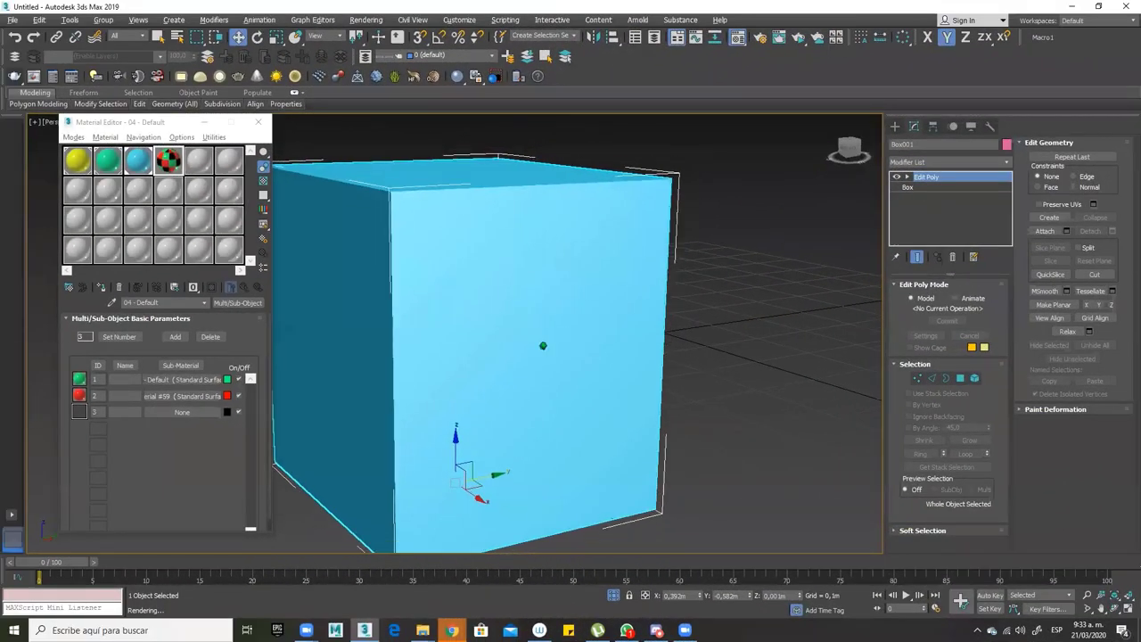
Assign an Arnold Standard Surface material to the empty ID 3 slot of the Multi/Sub-Object material
{"action": "scroll", "coordinate": [543, 342], "scroll_direction": "down", "scroll_amount": 3}
{"action": "middle_click_drag", "start_coordinate": [517, 342], "coordinate": [512, 382], "text": "alt"}
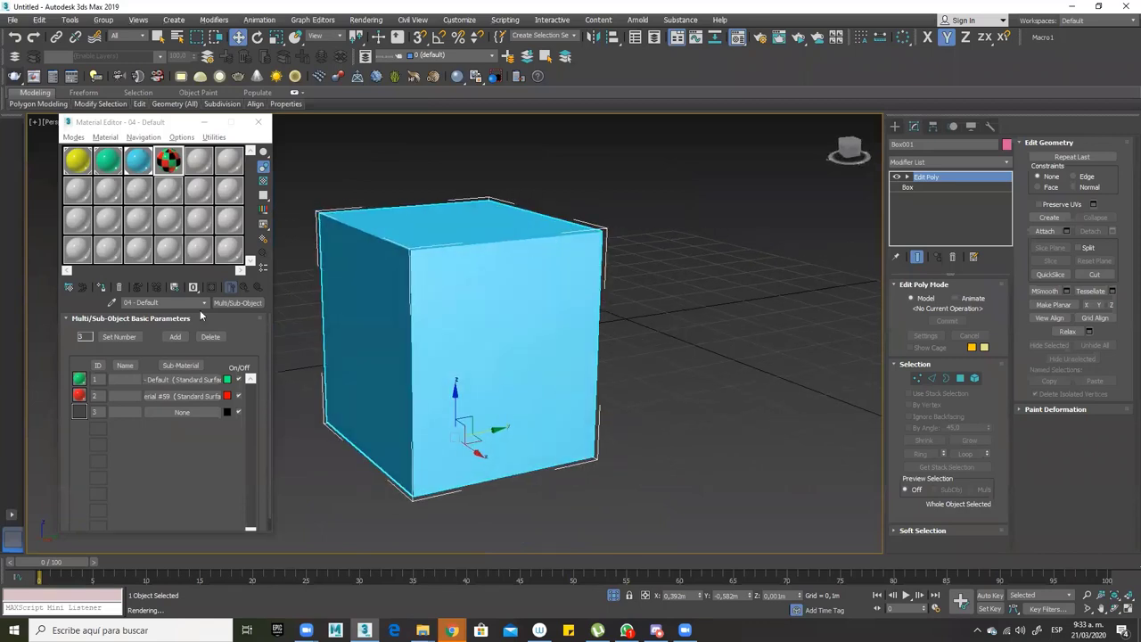
{"action": "left_click", "coordinate": [169, 169]}
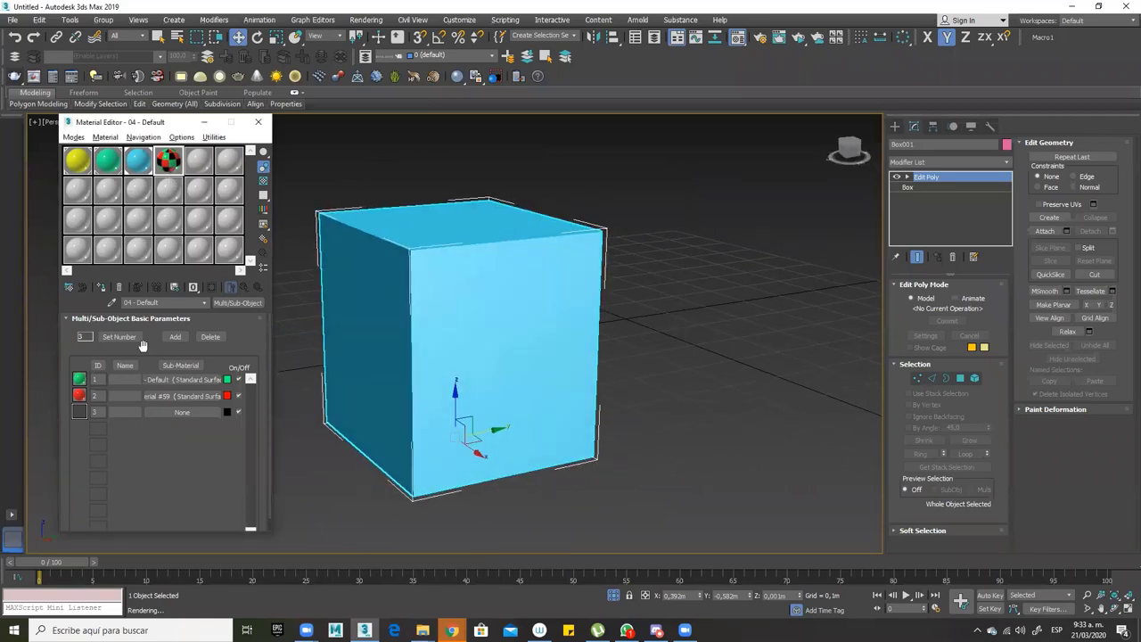
{"action": "left_click", "coordinate": [182, 412]}
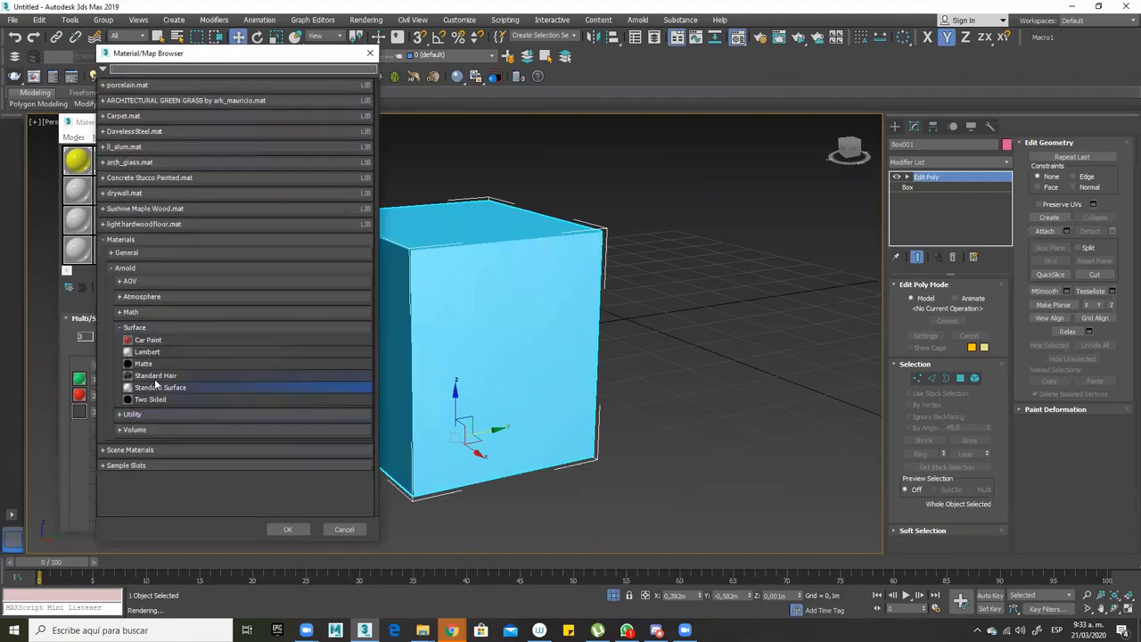
{"action": "double_click", "coordinate": [157, 389]}
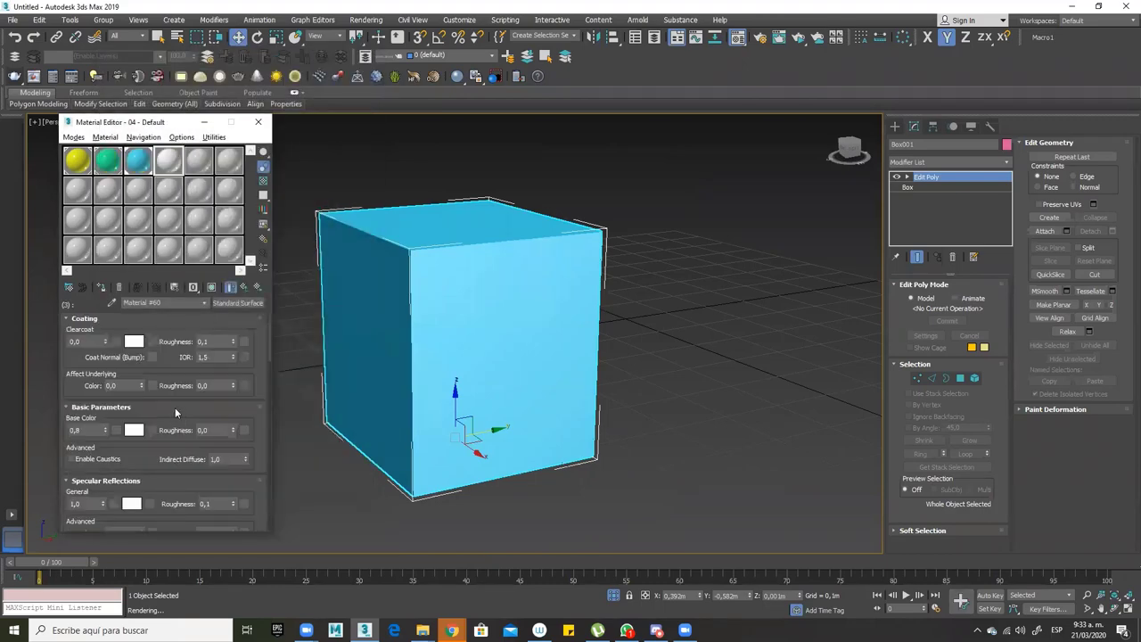
Set the ID 3 sub-material's base color to magenta and return to the parent Multi/Sub-Object material
{"action": "left_click", "coordinate": [134, 431]}
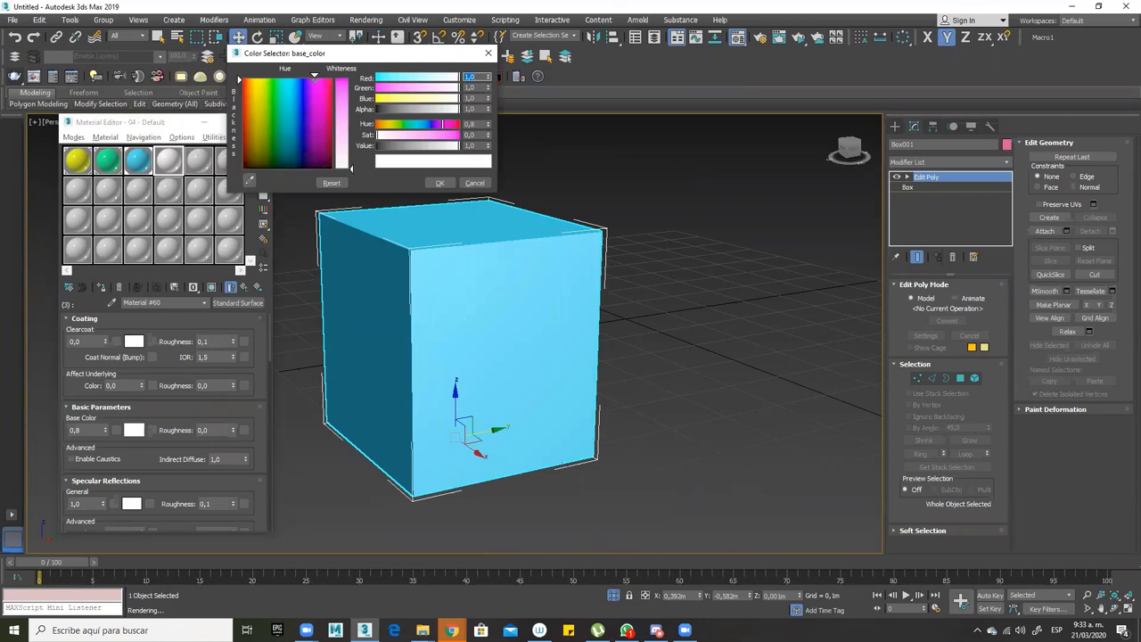
{"action": "left_click", "coordinate": [342, 134]}
{"action": "left_click", "coordinate": [439, 183]}
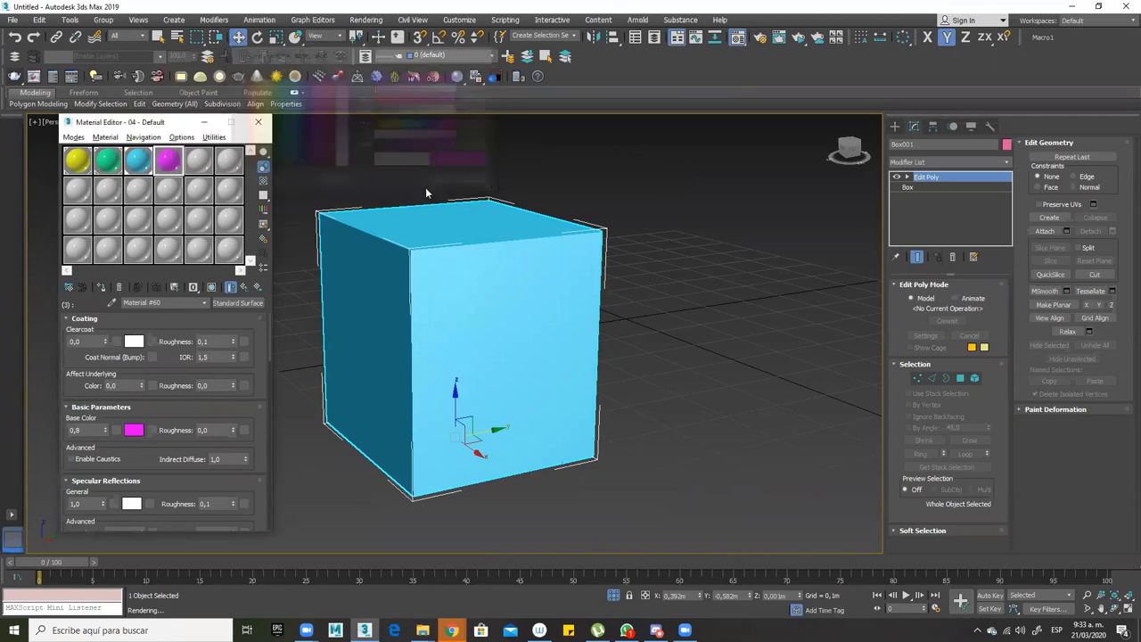
{"action": "left_click", "coordinate": [244, 289]}
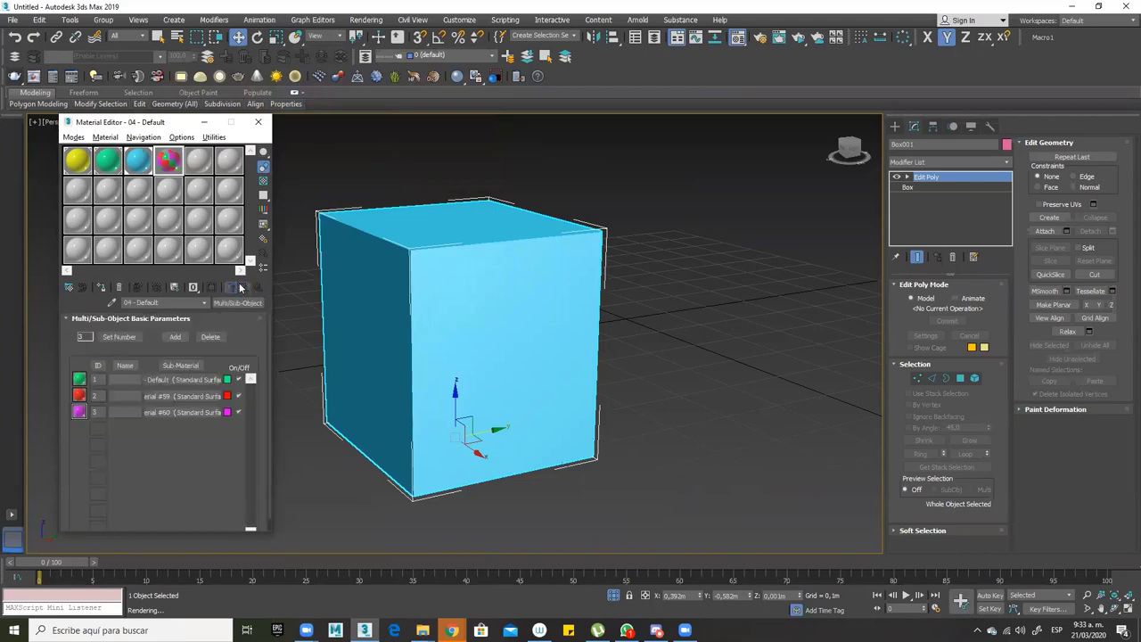
Assign the Multi/Sub-Object material to the selected box, check its faces from several sides and deselect it
{"action": "left_click", "coordinate": [102, 287]}
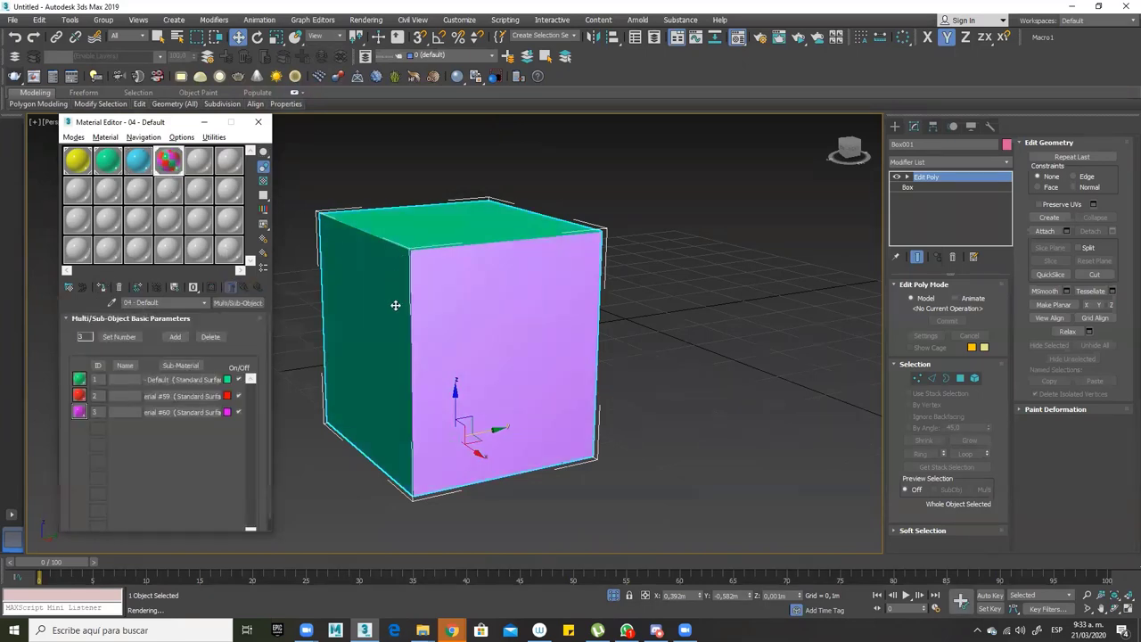
{"action": "middle_click_drag", "start_coordinate": [391, 305], "coordinate": [704, 323], "text": "alt"}
{"action": "left_click", "coordinate": [683, 333]}
{"action": "middle_click_drag", "start_coordinate": [562, 361], "coordinate": [404, 398], "text": "alt"}
{"action": "scroll", "coordinate": [584, 351], "scroll_direction": "down", "scroll_amount": 3}
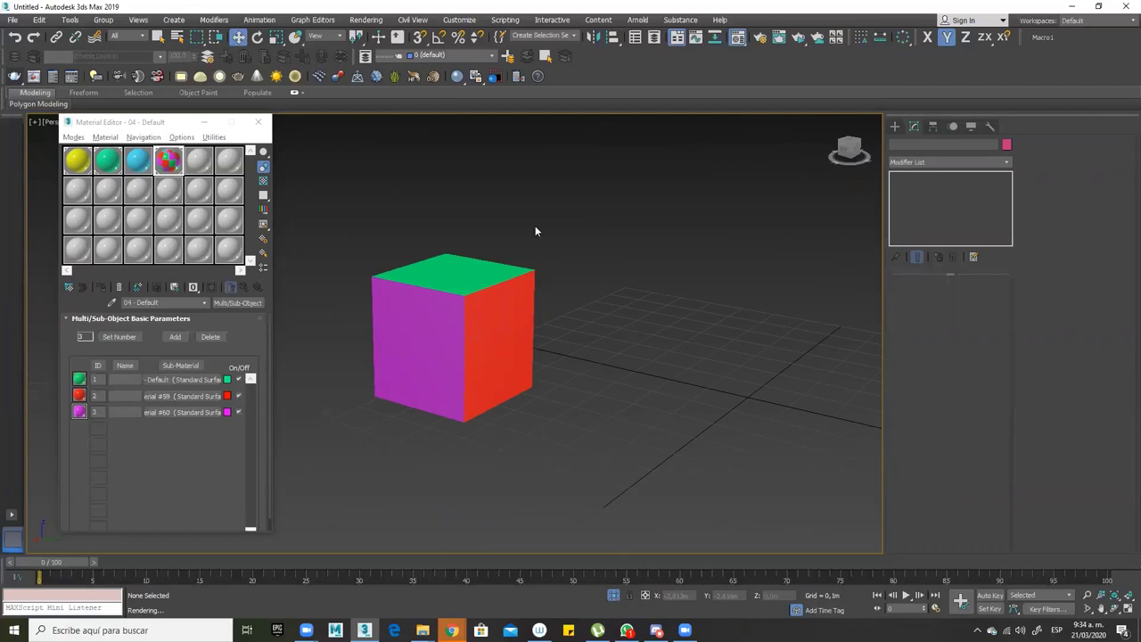
Start the Epic Games Launcher from the desktop and switch back to 3ds Max
{"action": "left_click", "coordinate": [1070, 11]}
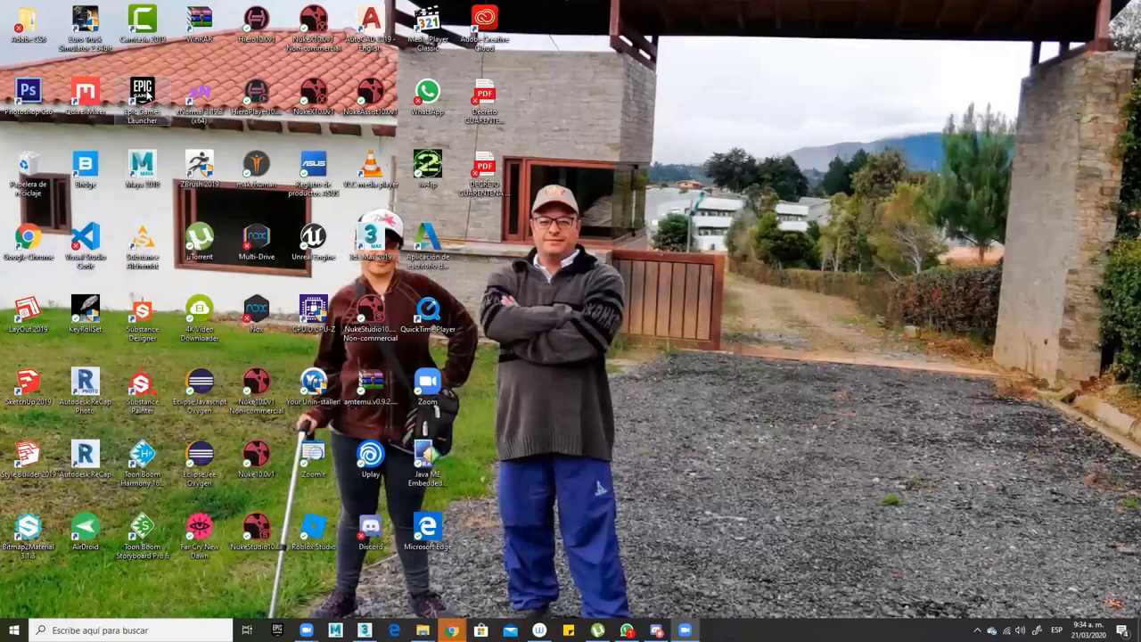
{"action": "double_click", "coordinate": [144, 93]}
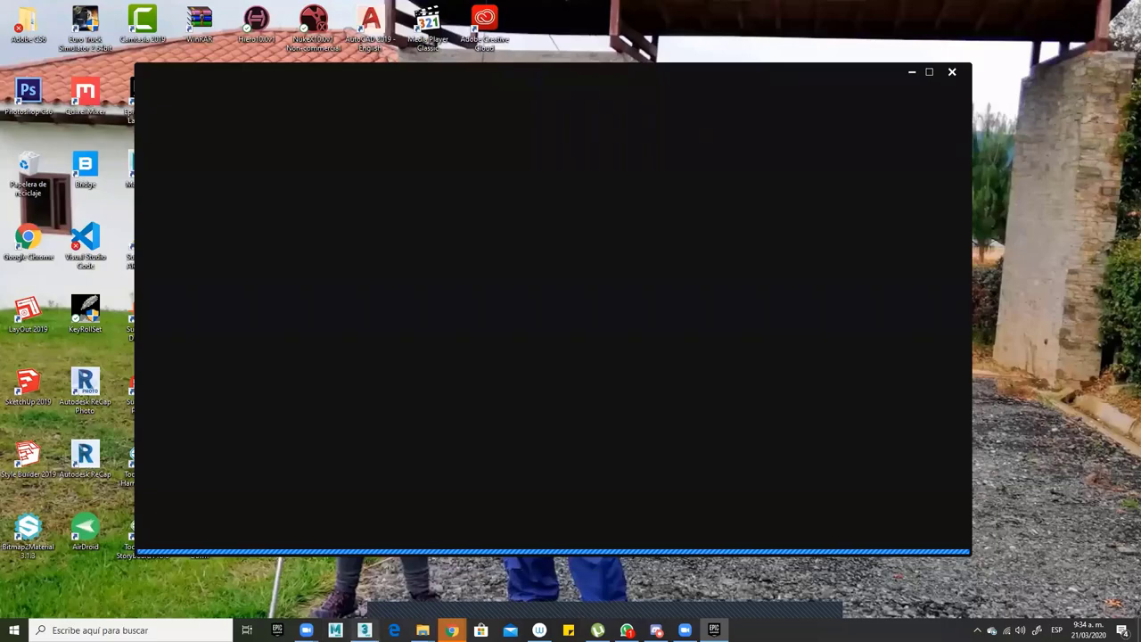
{"action": "left_click", "coordinate": [358, 624]}
Select the box and look over the Common and Arnold Renderer settings in Render Setup, closing it without changes
{"action": "left_click", "coordinate": [482, 268]}
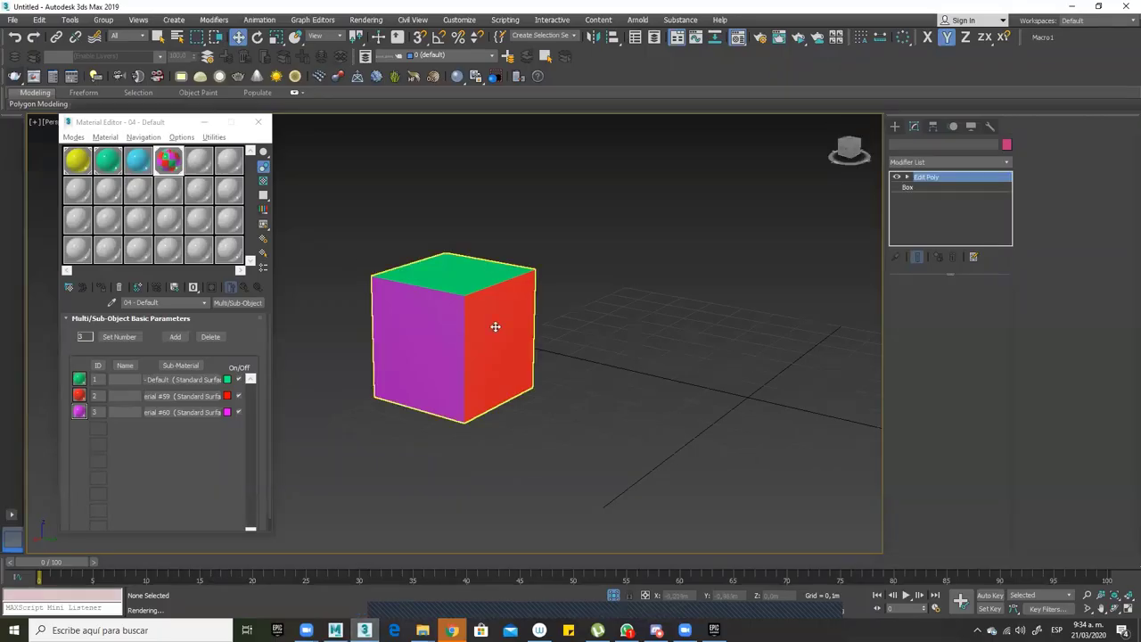
{"action": "middle_click_drag", "start_coordinate": [555, 385], "coordinate": [504, 344], "text": "alt"}
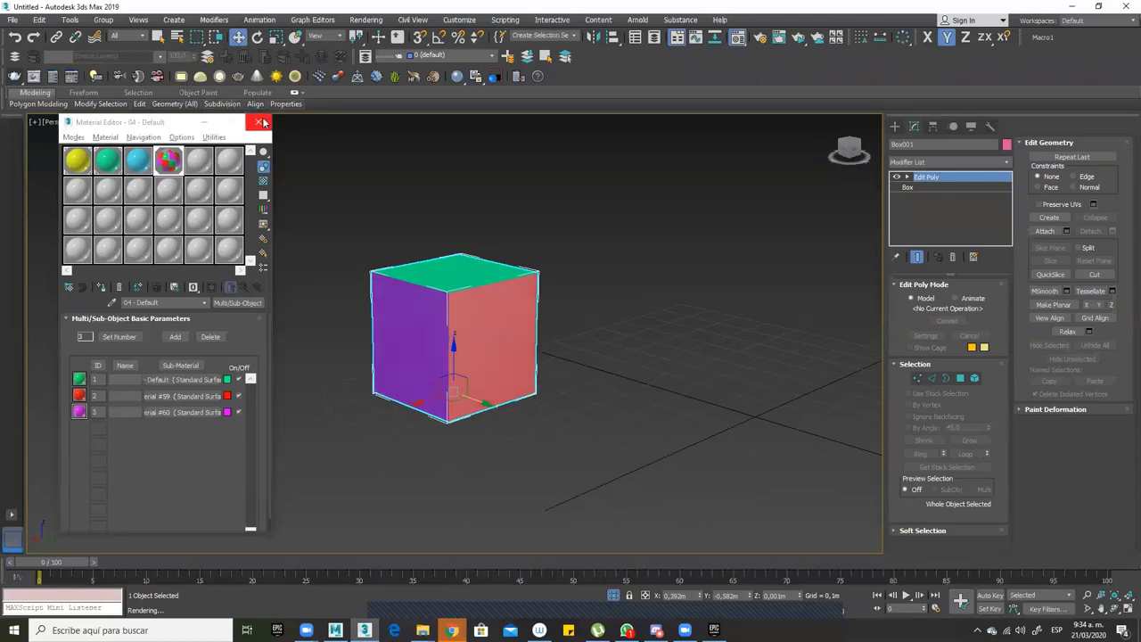
{"action": "left_click", "coordinate": [757, 41]}
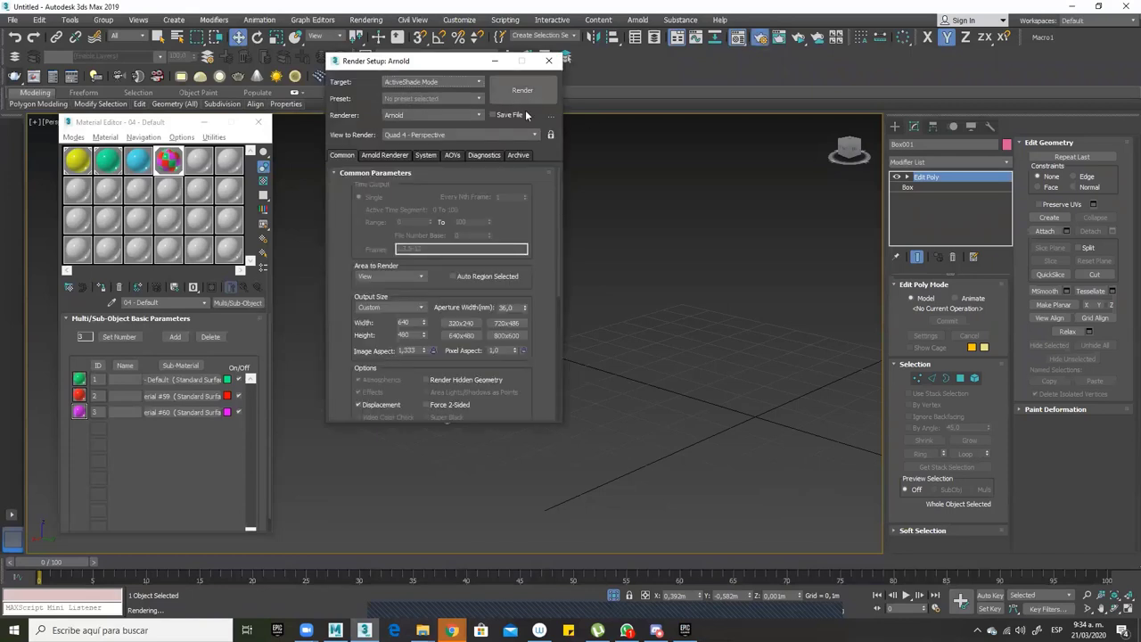
{"action": "left_click", "coordinate": [390, 156]}
{"action": "left_click", "coordinate": [342, 155]}
{"action": "left_click", "coordinate": [548, 60]}
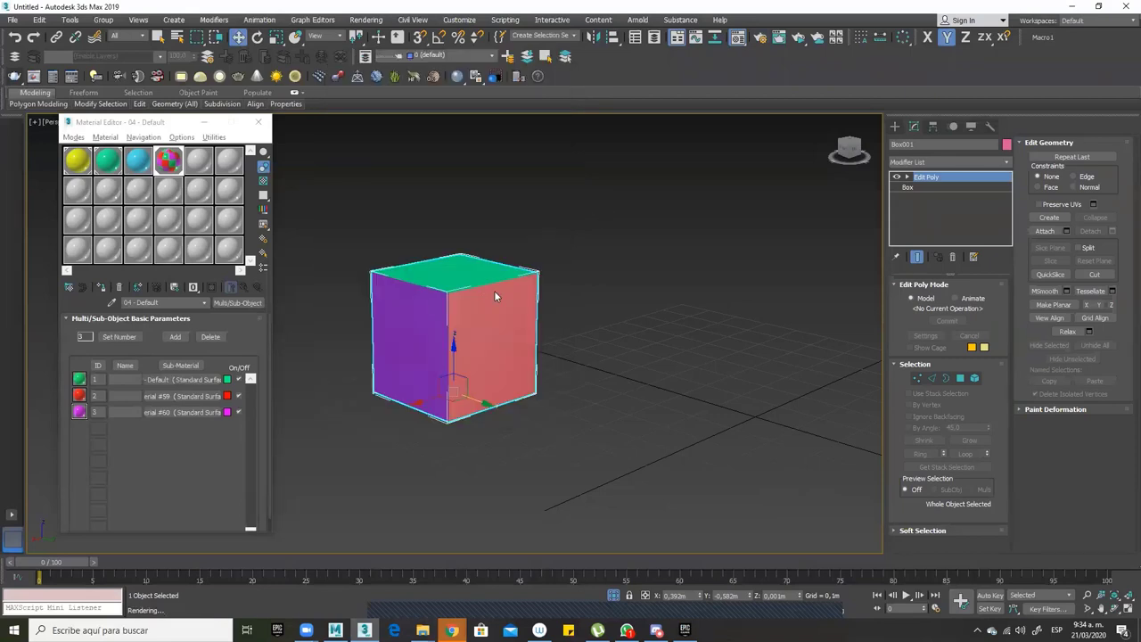
End the box's isolation to show the whole scene again
{"action": "right_click", "coordinate": [494, 291]}
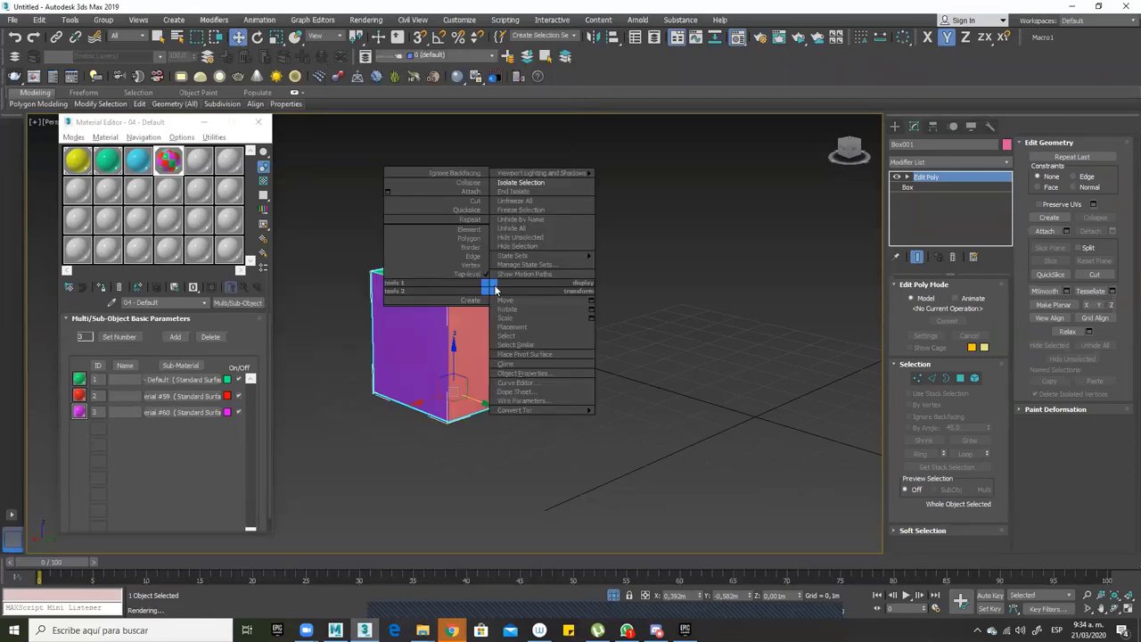
{"action": "left_click", "coordinate": [519, 194]}
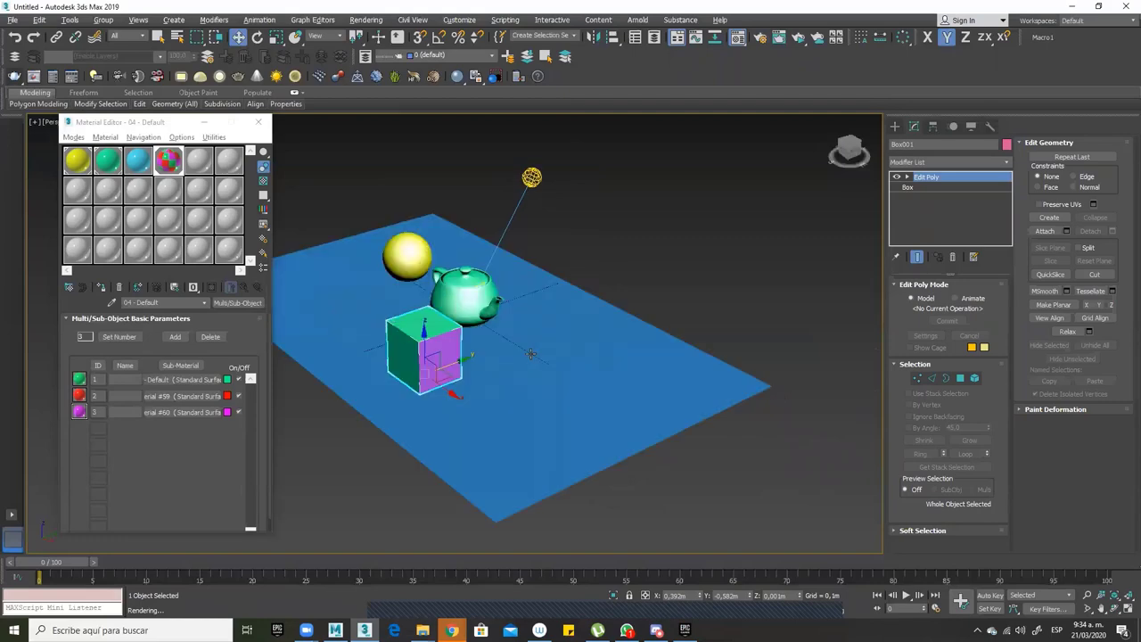
Preview the scene with ActiveShade, close the preview and view the objects more closely
{"action": "left_click", "coordinate": [797, 40]}
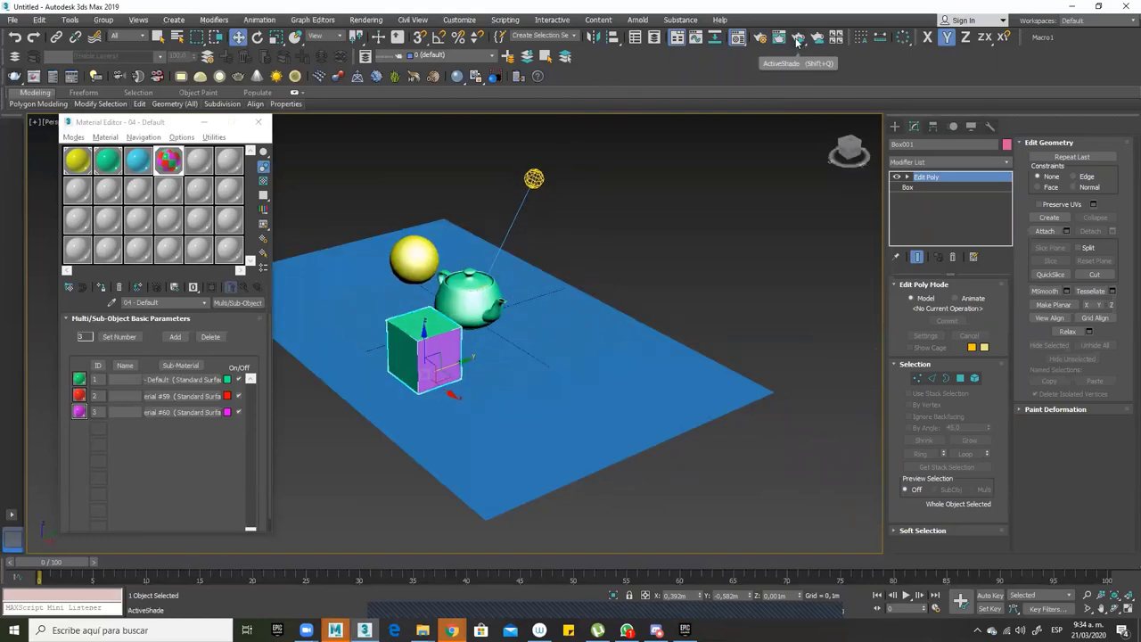
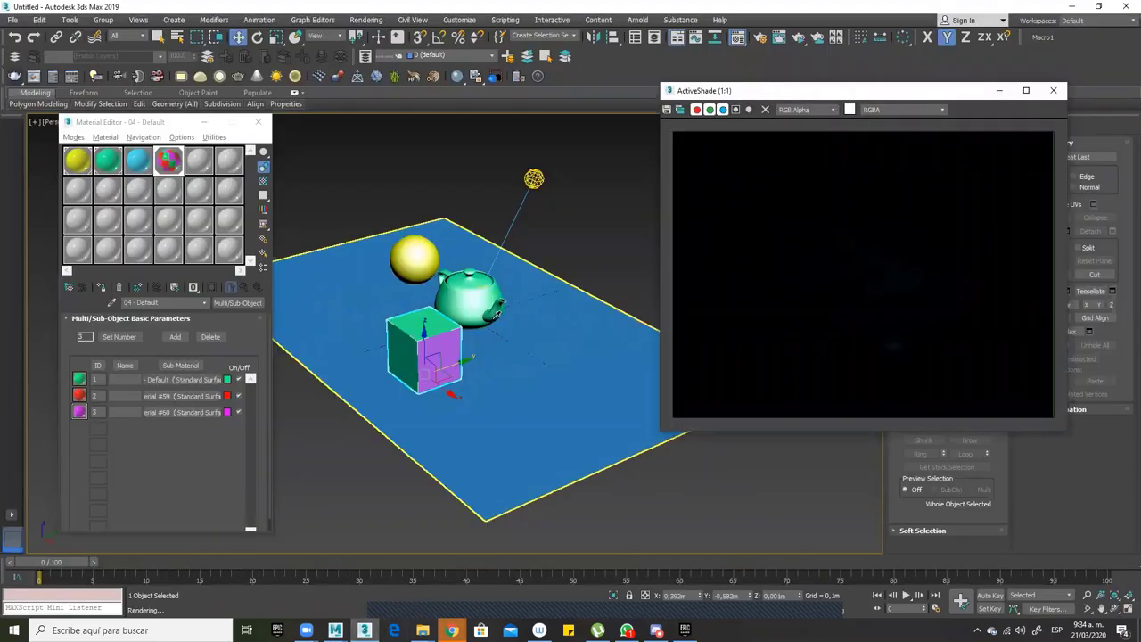
{"action": "left_click", "coordinate": [1053, 91]}
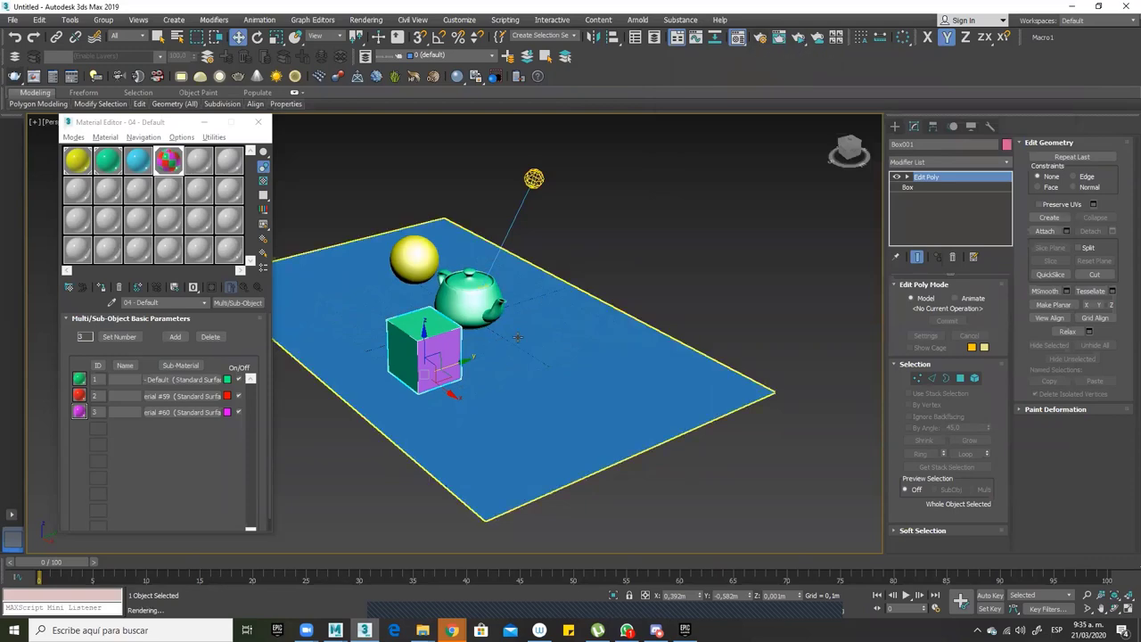
{"action": "mouse_move", "coordinate": [519, 338]}
{"action": "middle_mouse_down", "text": "alt"}
{"action": "mouse_move", "coordinate": [485, 306]}
{"action": "mouse_move", "coordinate": [529, 259]}
{"action": "mouse_move", "coordinate": [535, 339]}
{"action": "mouse_move", "coordinate": [513, 341]}
{"action": "middle_mouse_up", "text": "alt"}
{"action": "scroll", "coordinate": [508, 328], "scroll_direction": "up", "scroll_amount": 5}
{"action": "scroll", "coordinate": [506, 328], "scroll_direction": "down", "scroll_amount": 3}
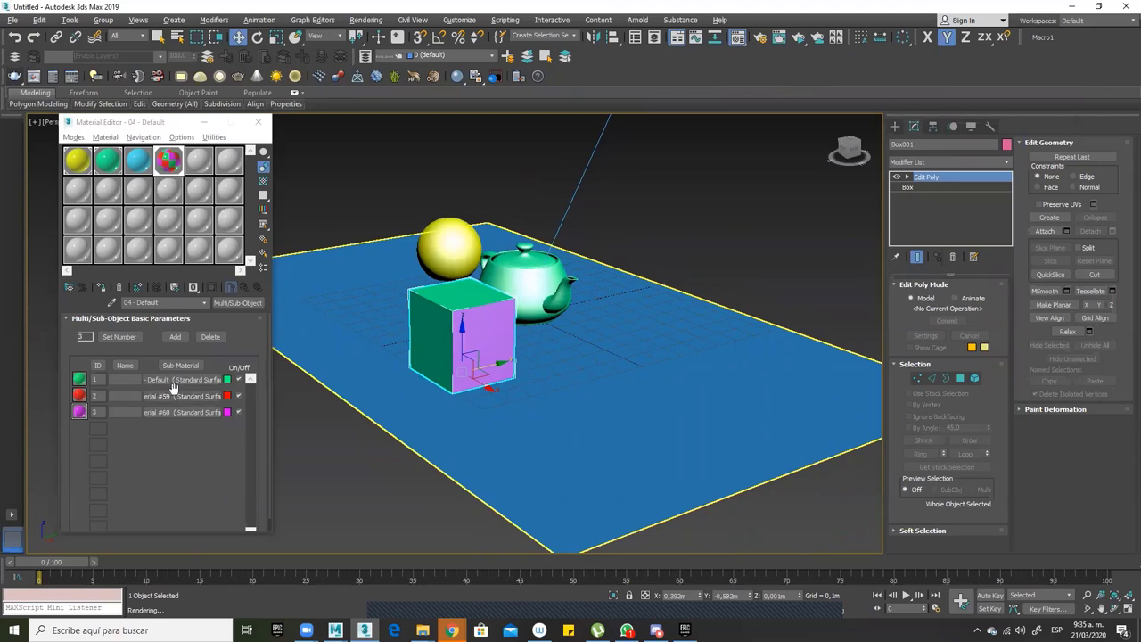
Look over the parameters of the metal and vidrio materials and vidrio's base color map choices without picking a map
{"action": "left_click", "coordinate": [72, 165]}
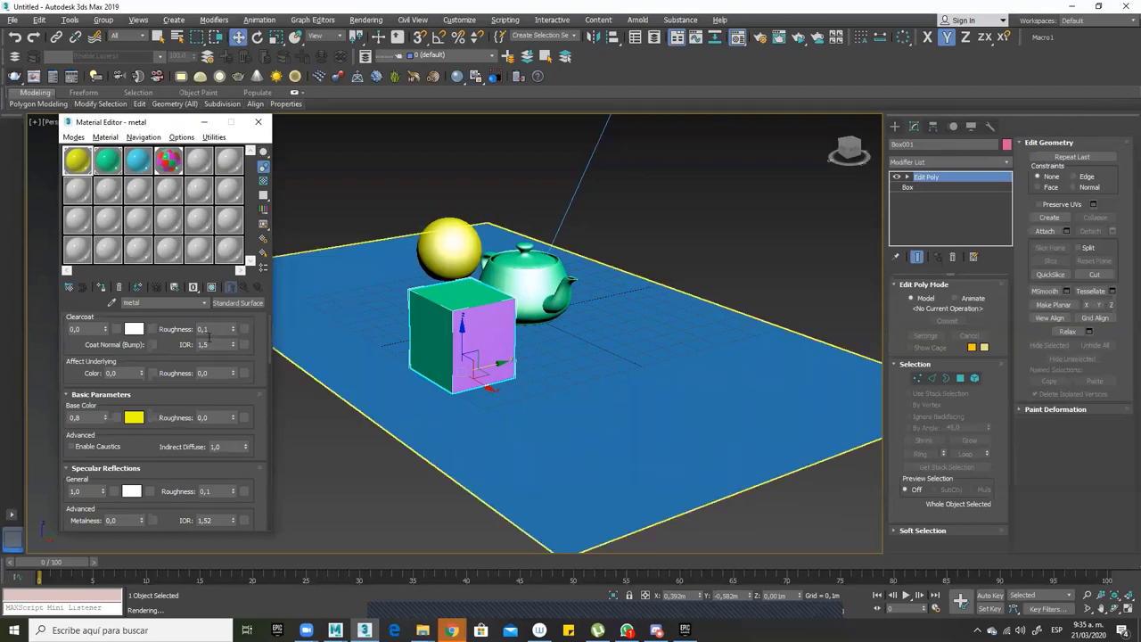
{"action": "left_click", "coordinate": [447, 319]}
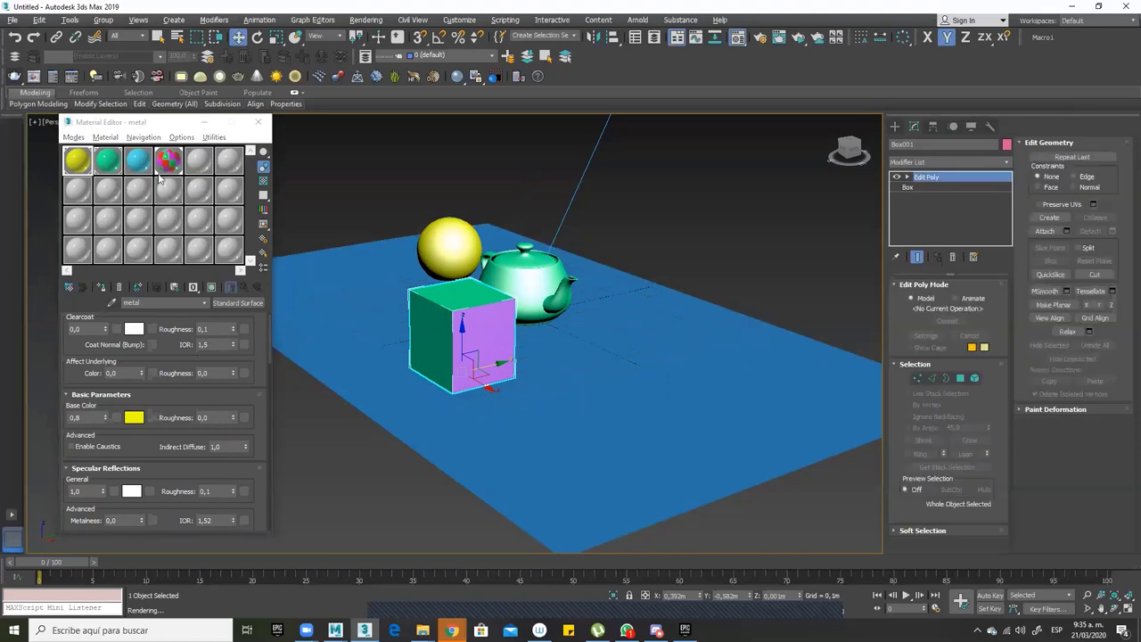
{"action": "left_click", "coordinate": [107, 166]}
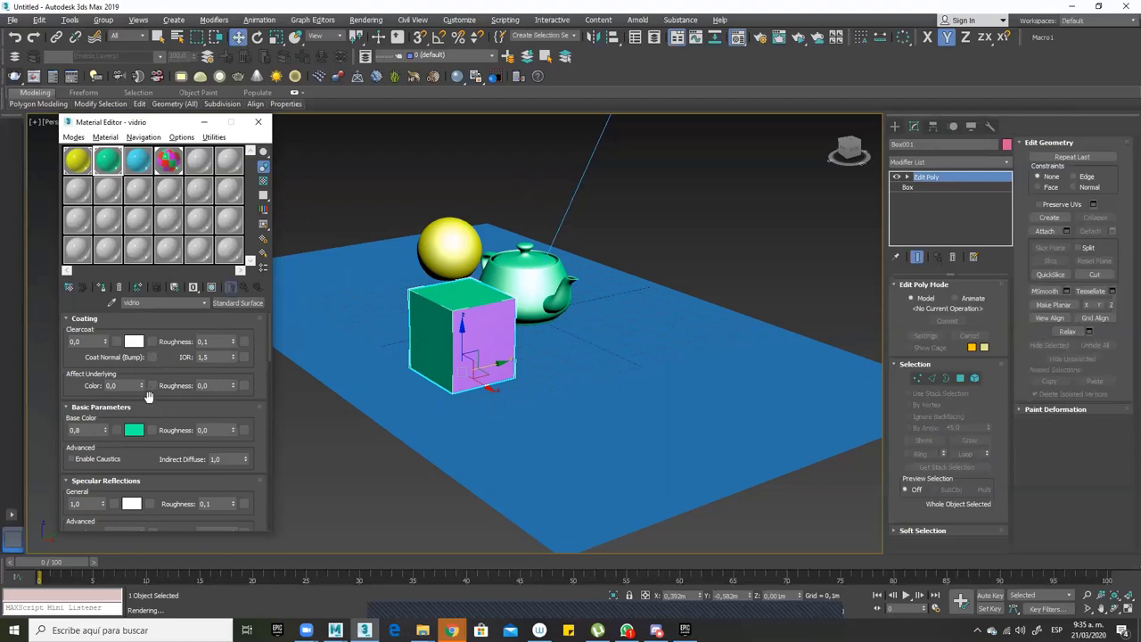
{"action": "left_click_drag", "start_coordinate": [148, 397], "coordinate": [158, 341]}
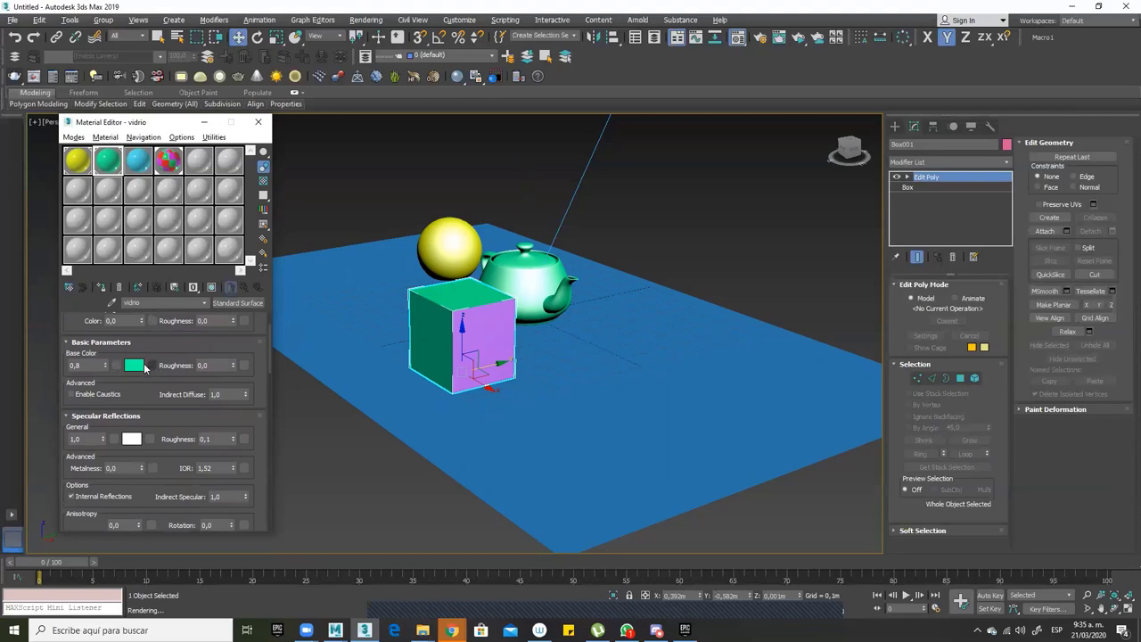
{"action": "left_click", "coordinate": [116, 366]}
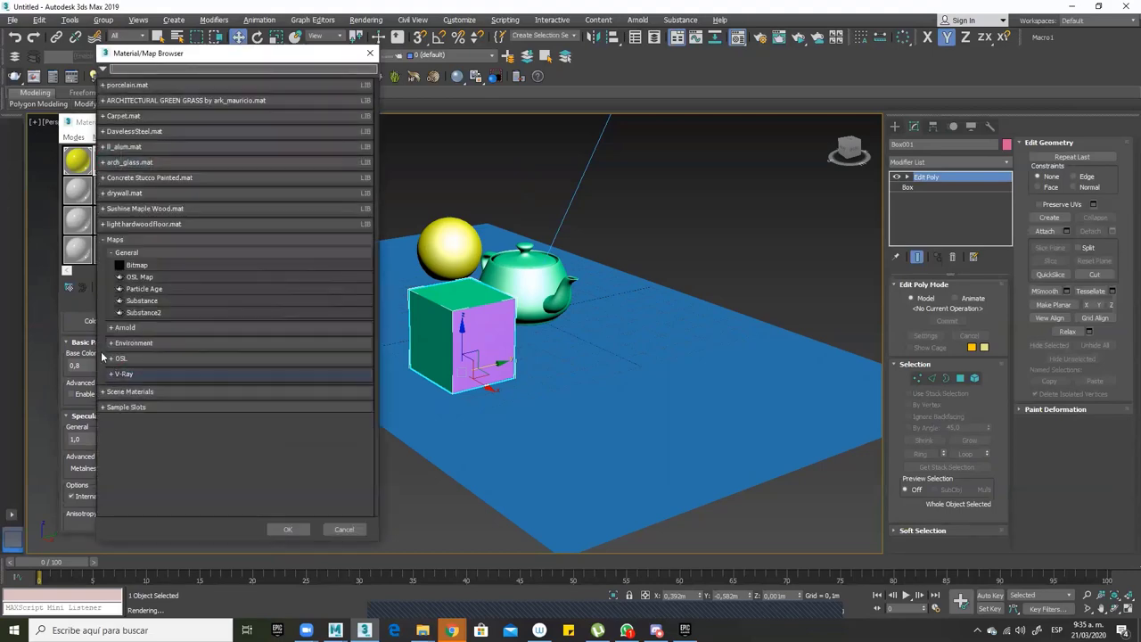
{"action": "left_click", "coordinate": [344, 529]}
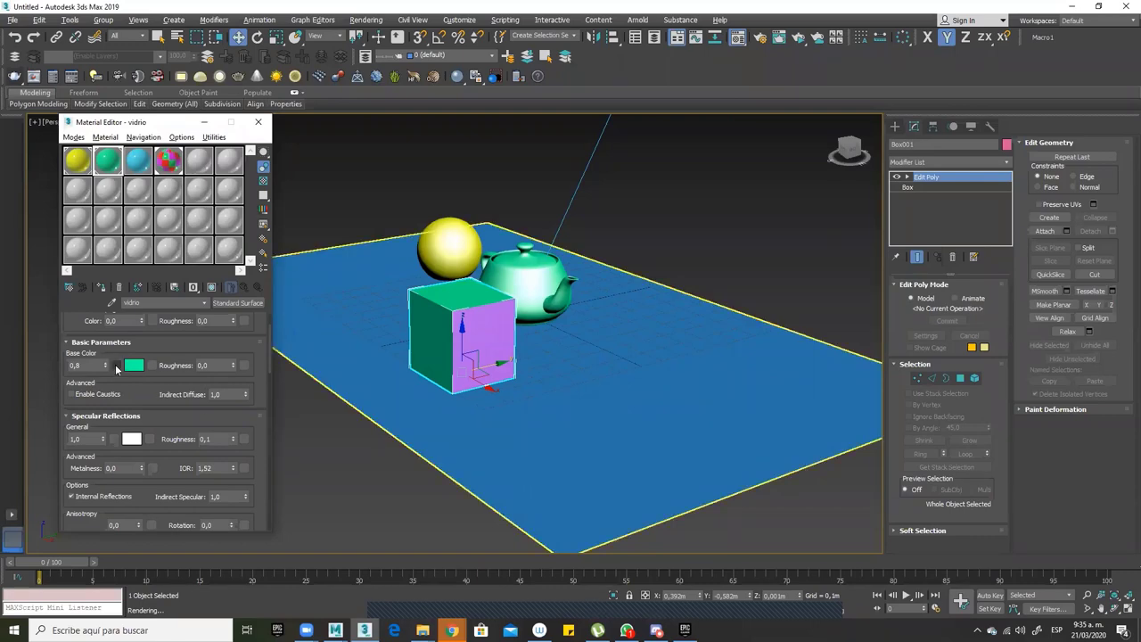
Assign an Arnold Image texture map to the vidrio material's base color
{"action": "left_click", "coordinate": [116, 366]}
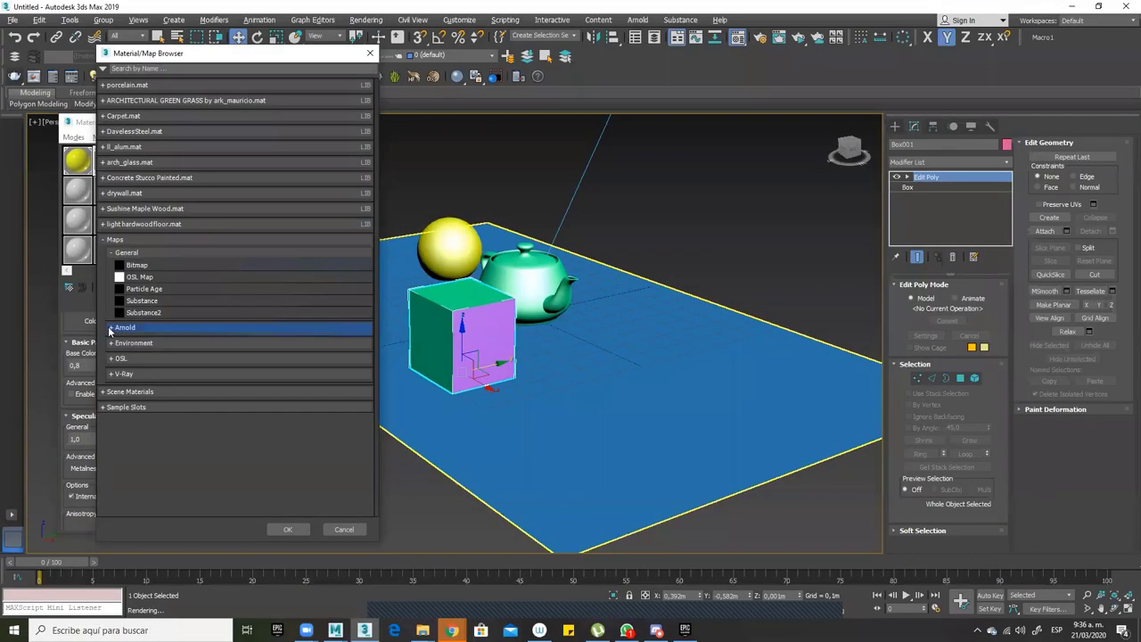
{"action": "left_click", "coordinate": [113, 342]}
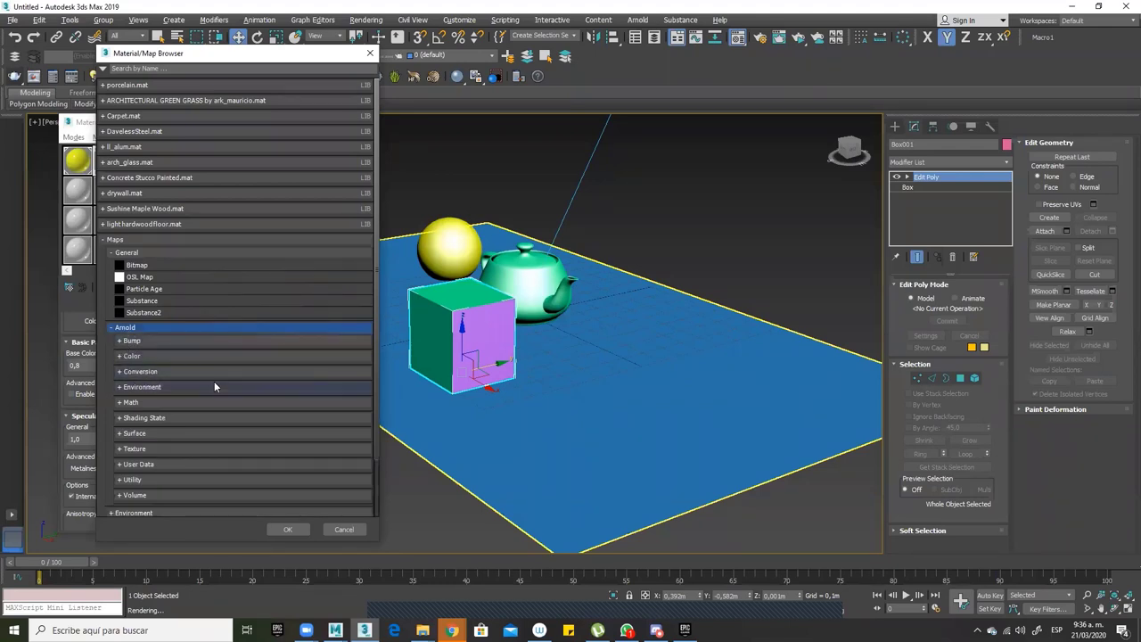
{"action": "left_click", "coordinate": [134, 449]}
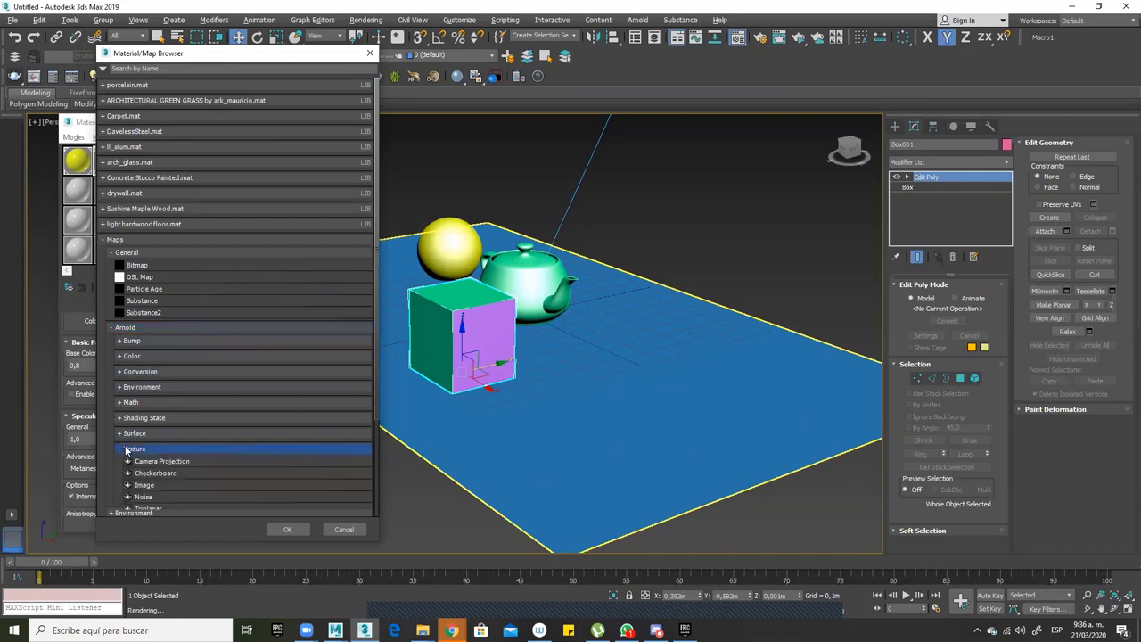
{"action": "left_click", "coordinate": [148, 487]}
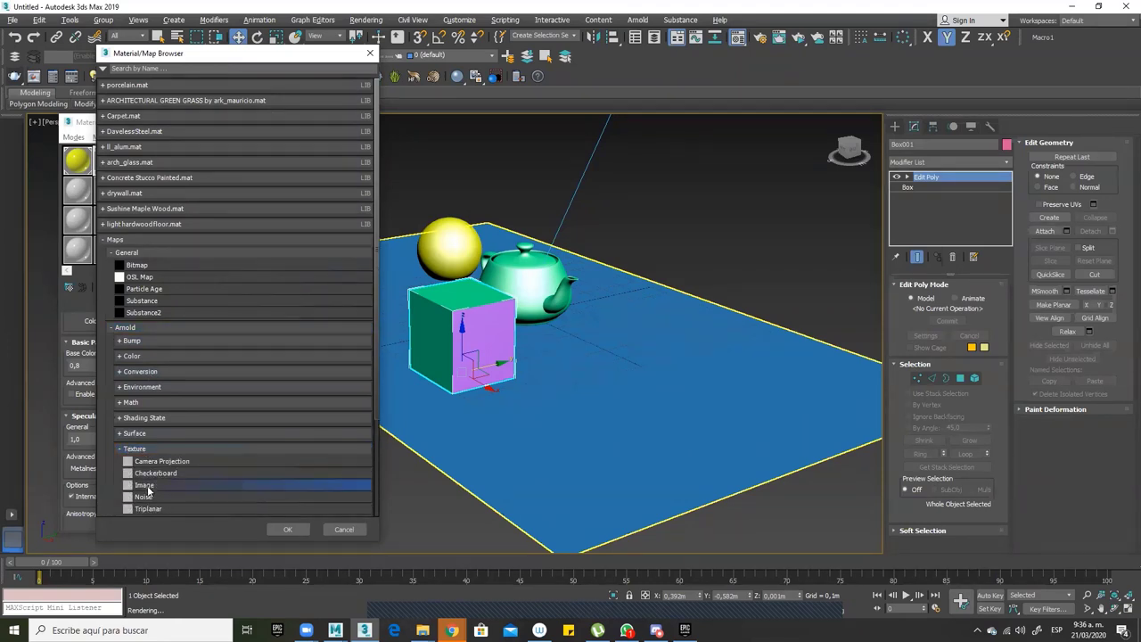
{"action": "double_click", "coordinate": [152, 487]}
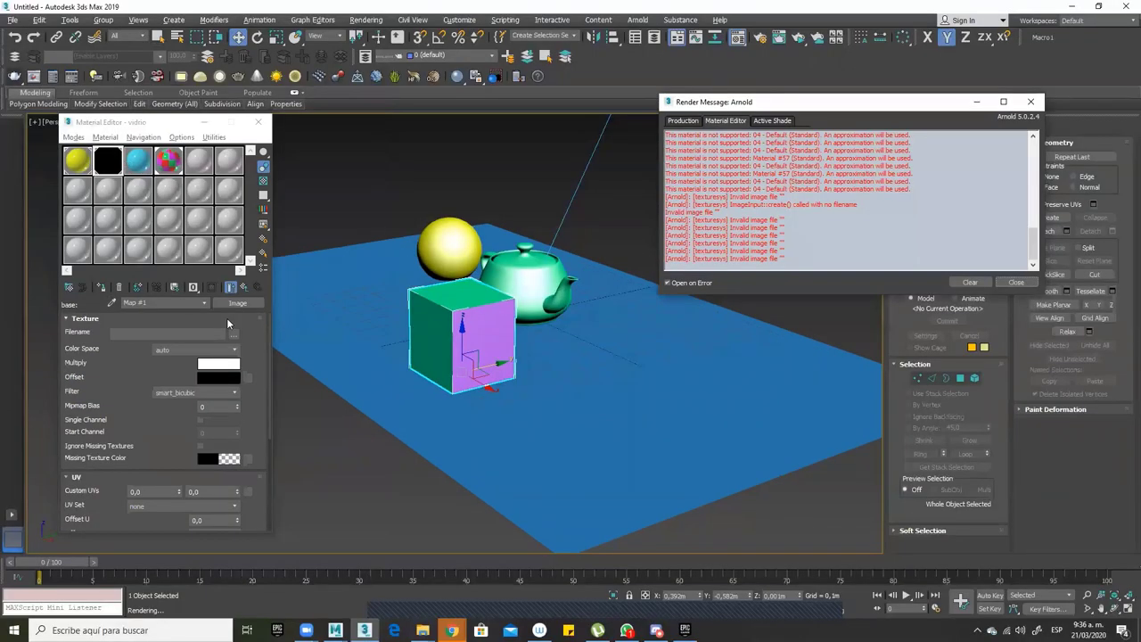
{"action": "left_click", "coordinate": [234, 338]}
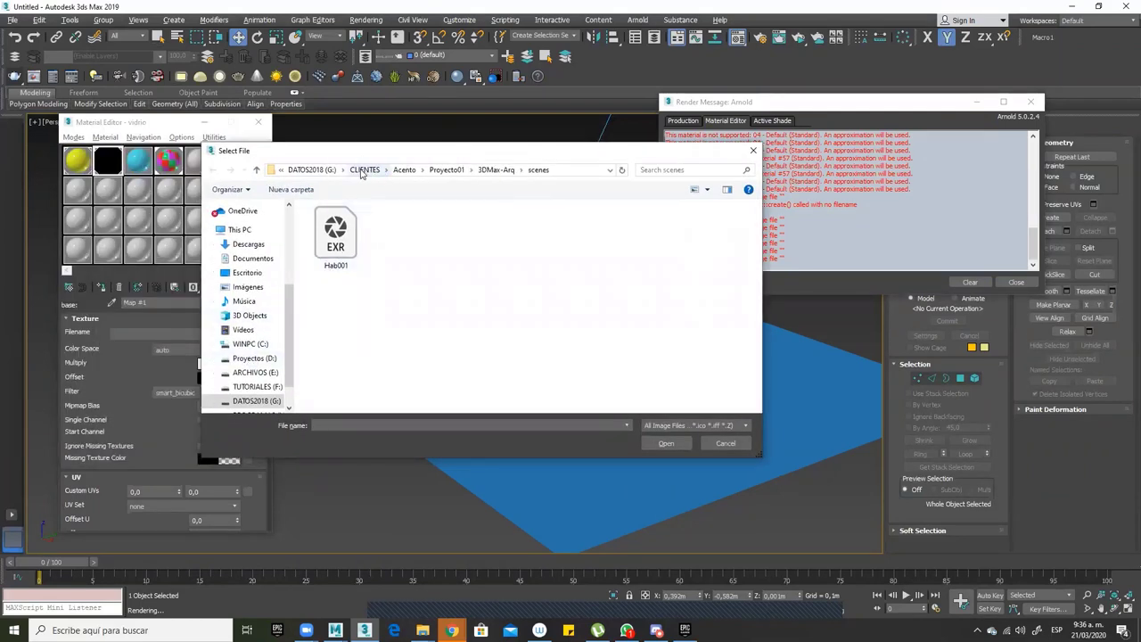
{"action": "scroll", "coordinate": [288, 400], "scroll_direction": "down", "scroll_amount": 1}
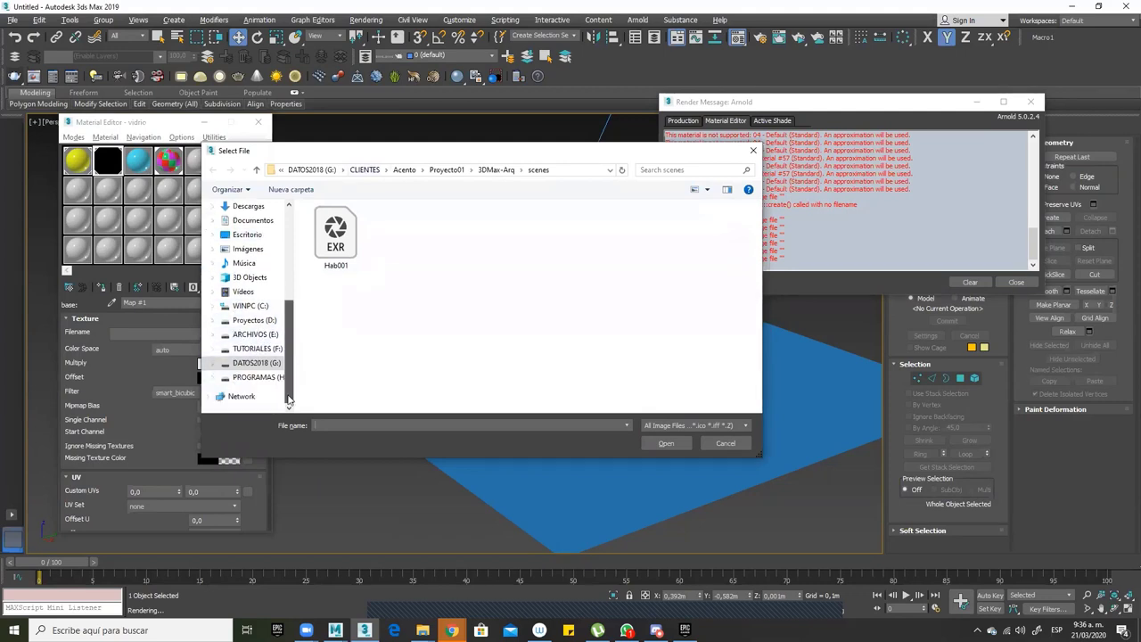
{"action": "left_click", "coordinate": [250, 337]}
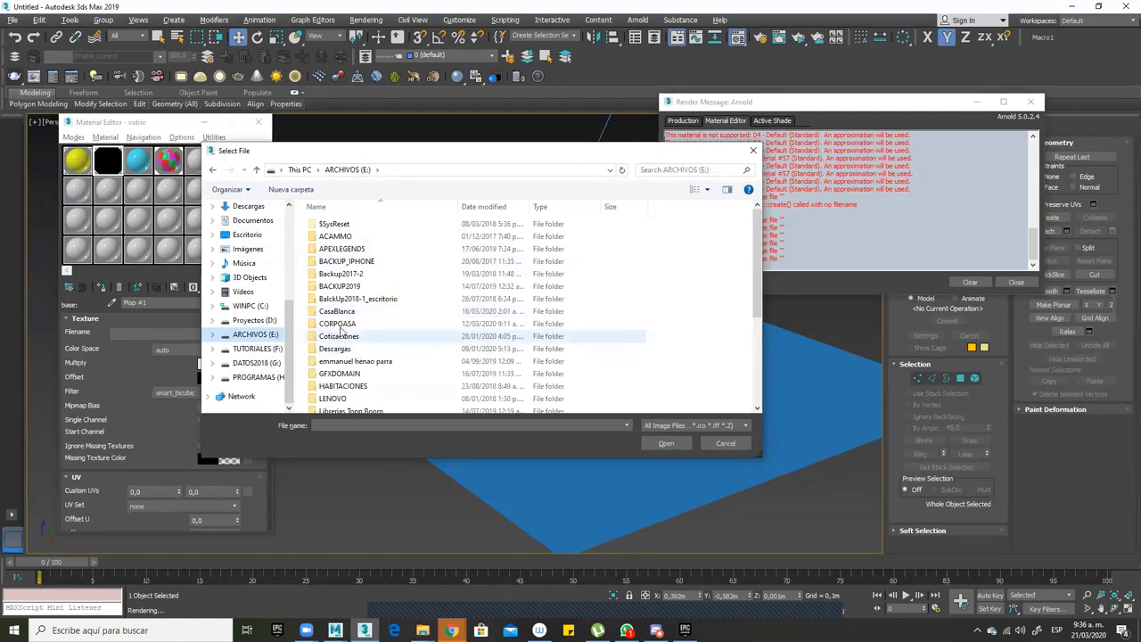
{"action": "double_click", "coordinate": [340, 326]}
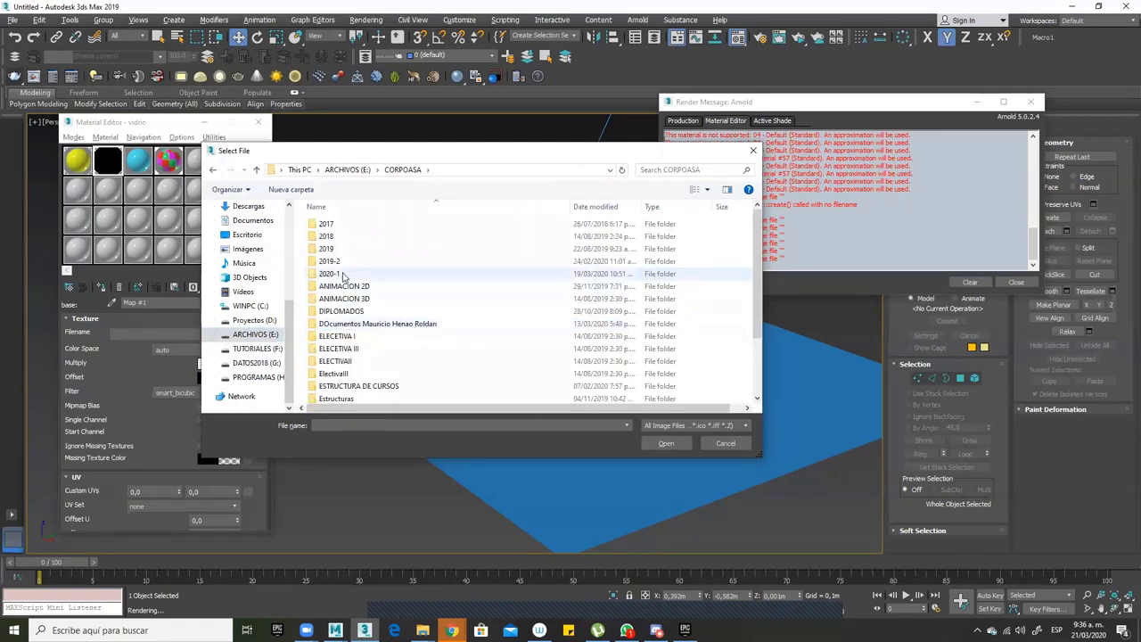
{"action": "double_click", "coordinate": [343, 276]}
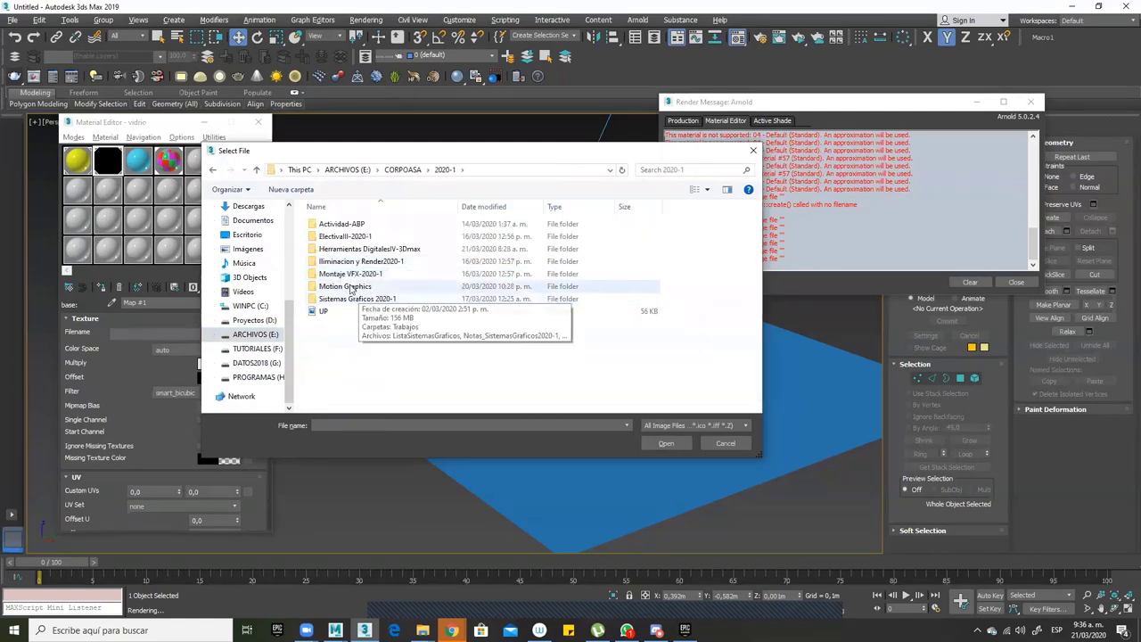
{"action": "double_click", "coordinate": [361, 287]}
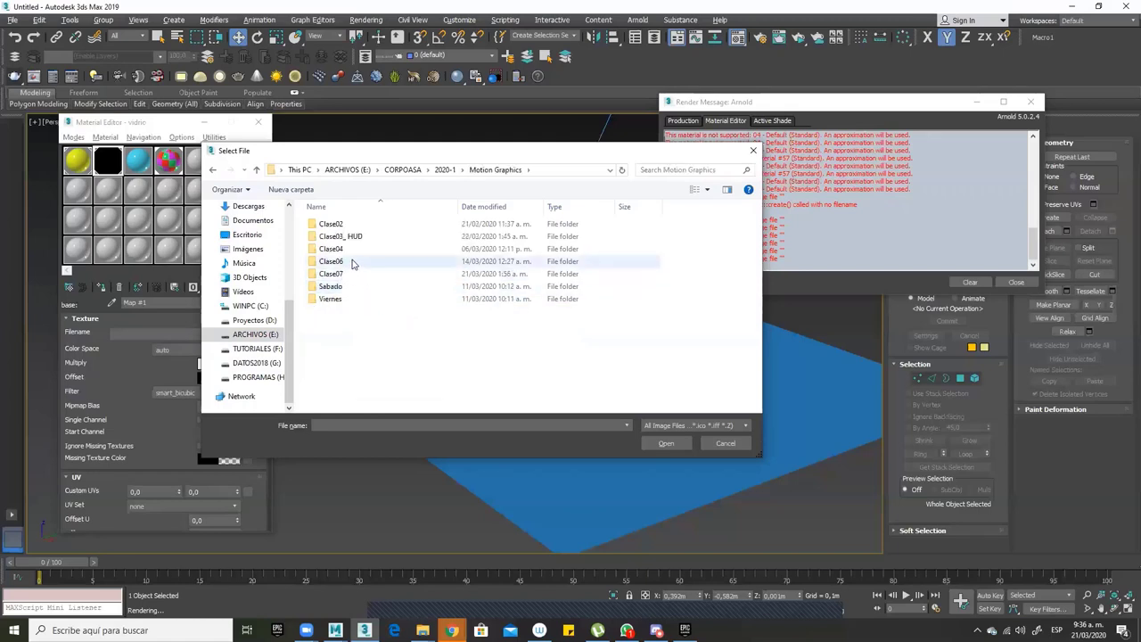
{"action": "left_click", "coordinate": [353, 262]}
{"action": "double_click", "coordinate": [353, 262]}
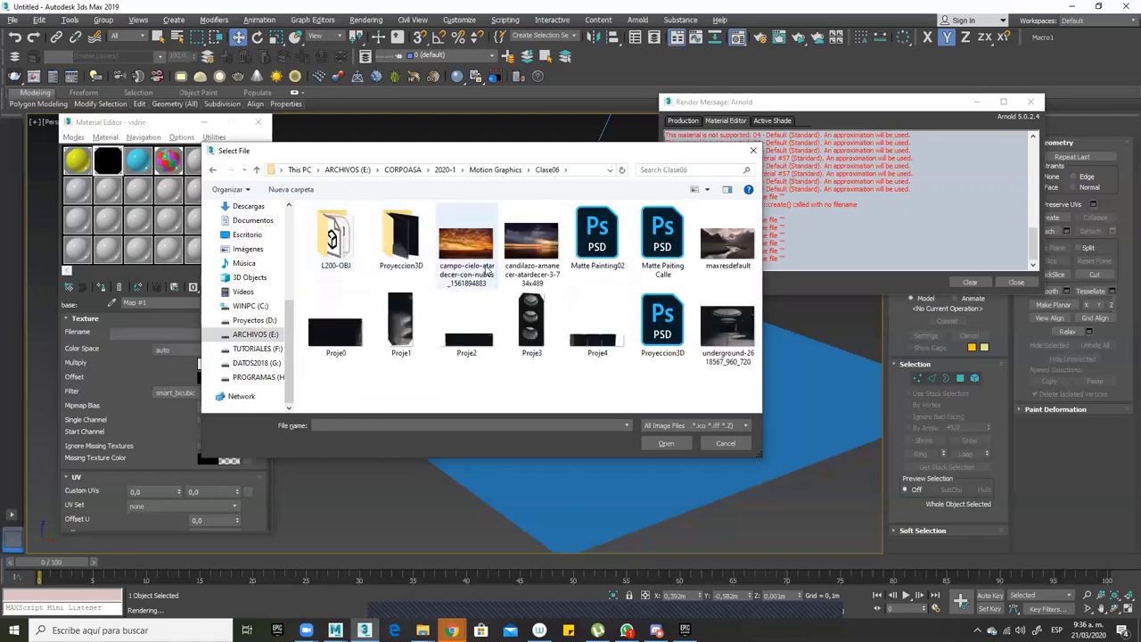
{"action": "left_click", "coordinate": [473, 244]}
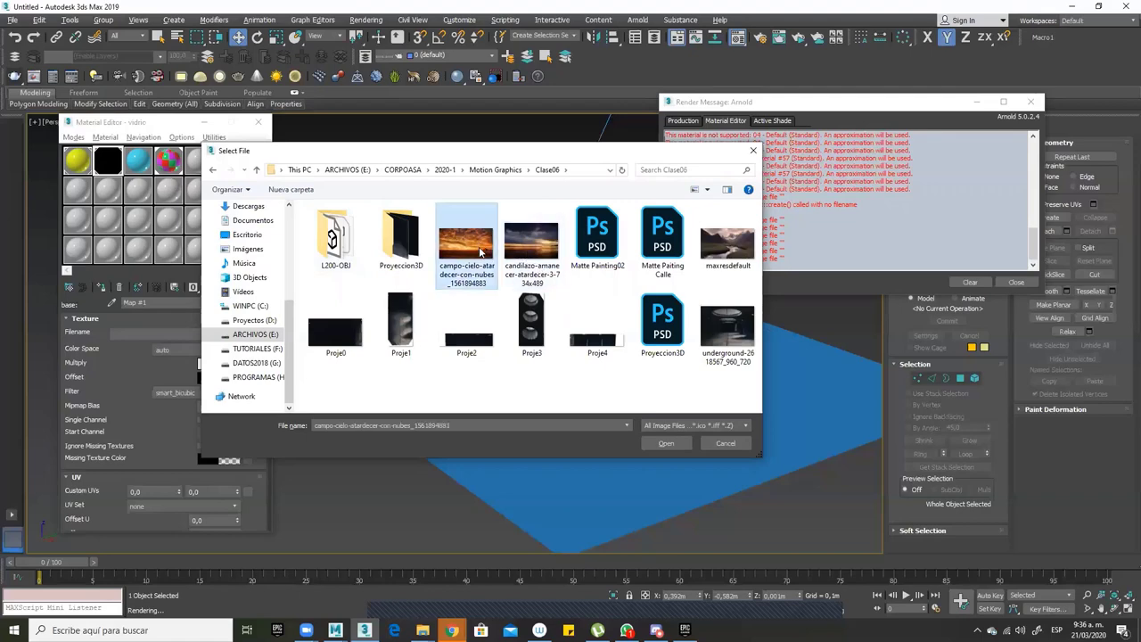
{"action": "left_click", "coordinate": [666, 444]}
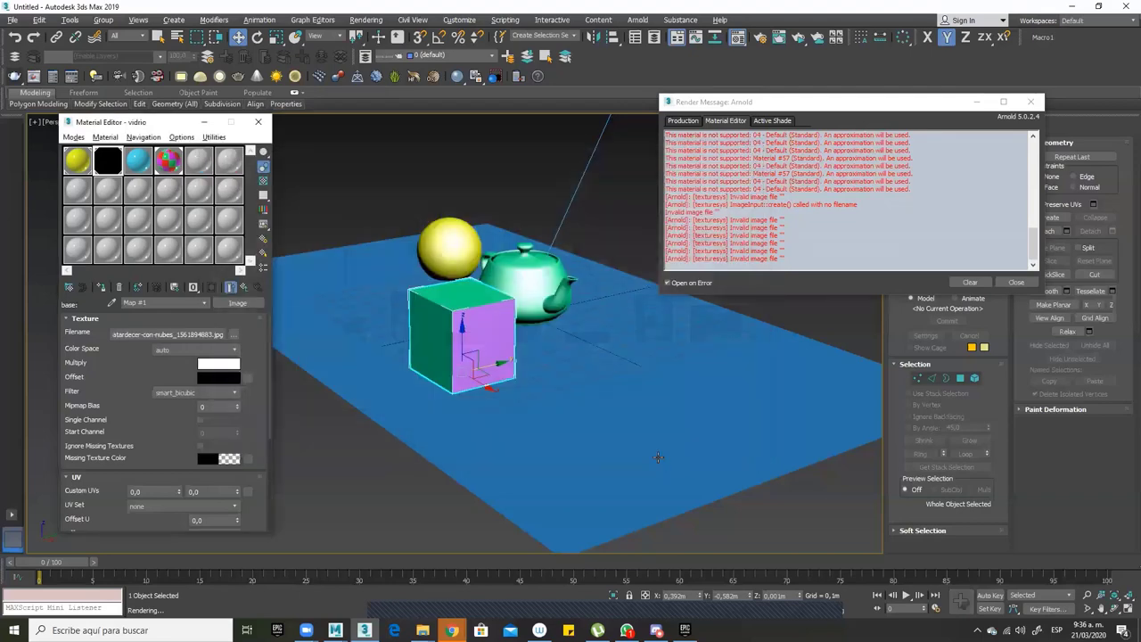
{"action": "left_click", "coordinate": [244, 288]}
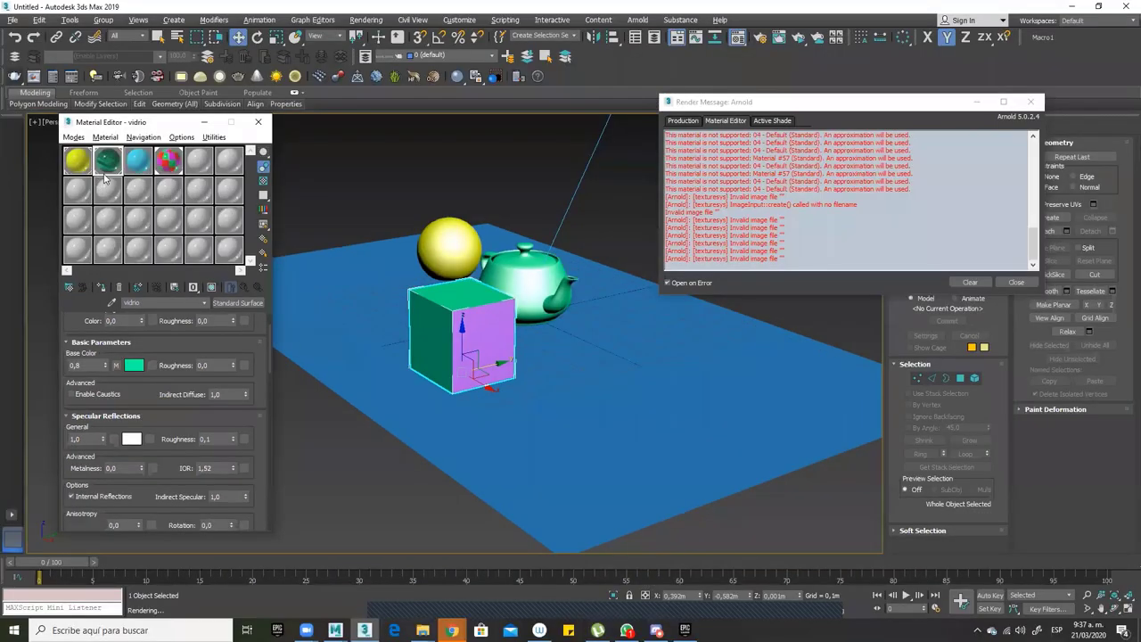
Enlarge the material samples to a 3 X 2 layout, look through the slots and restore the 6 X 4 layout
{"action": "right_click", "coordinate": [103, 113]}
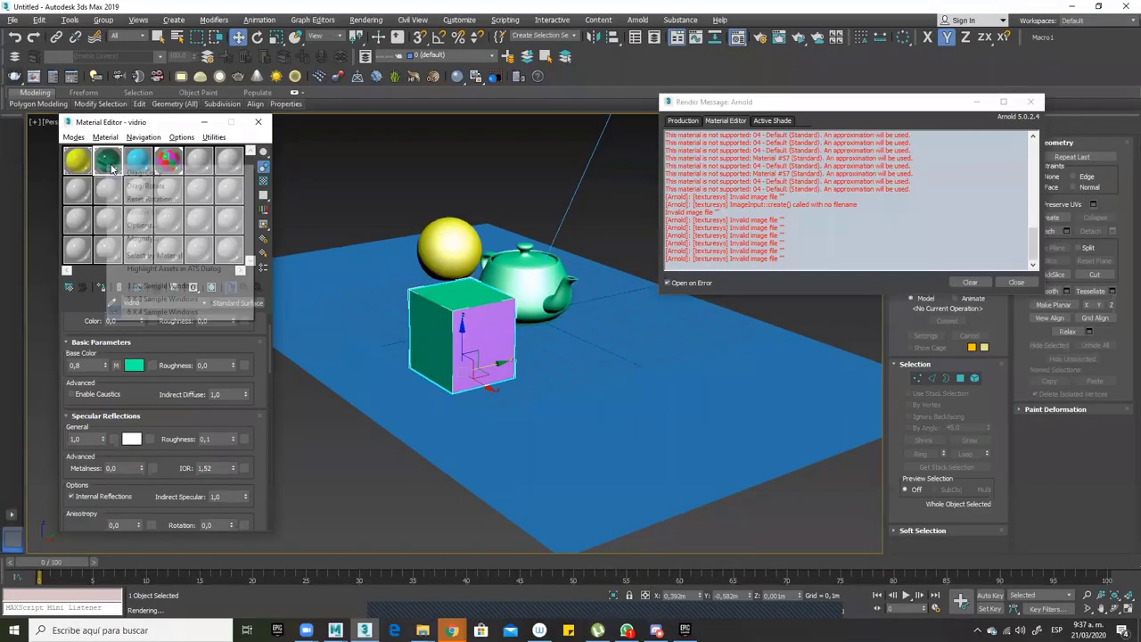
{"action": "right_click", "coordinate": [105, 160]}
{"action": "right_click", "coordinate": [100, 160]}
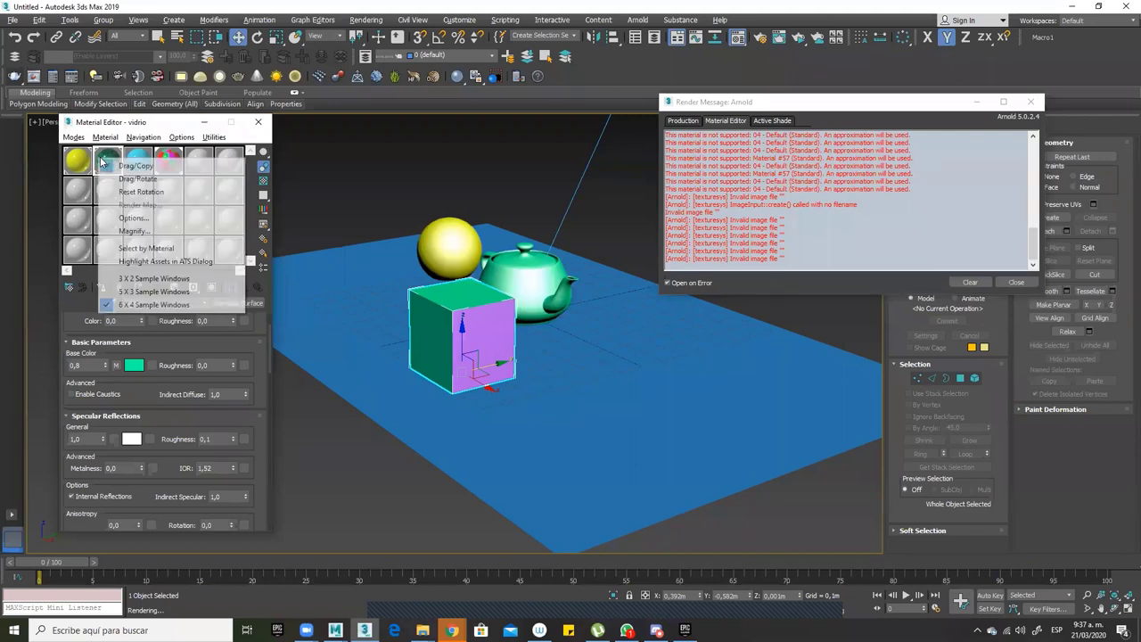
{"action": "left_click", "coordinate": [140, 279]}
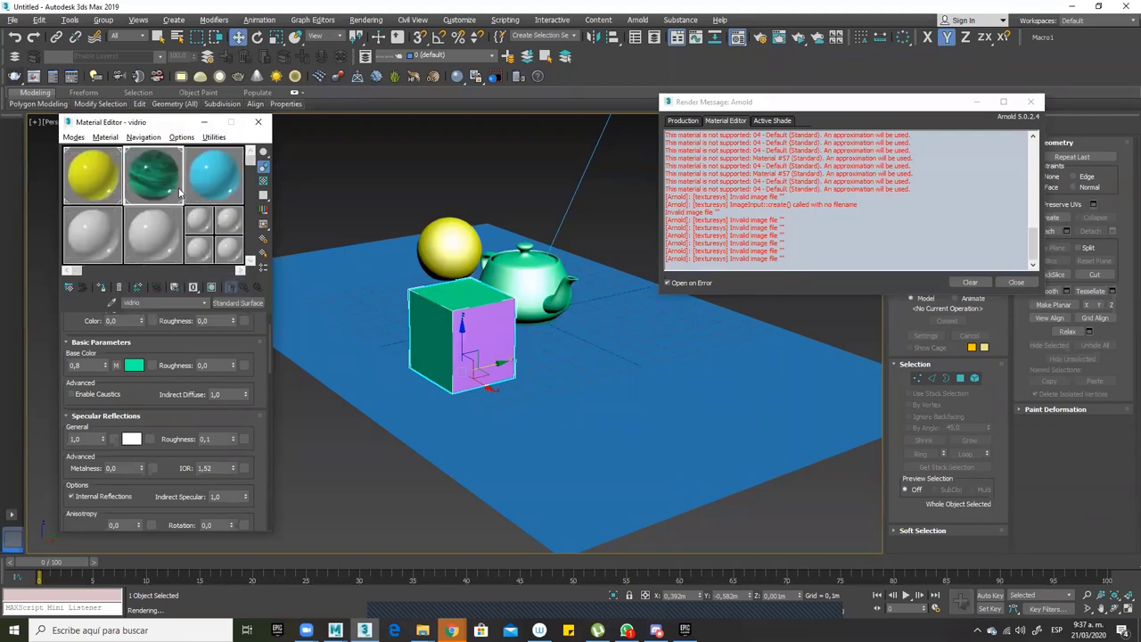
{"action": "scroll", "coordinate": [252, 165], "scroll_direction": "down", "scroll_amount": 1}
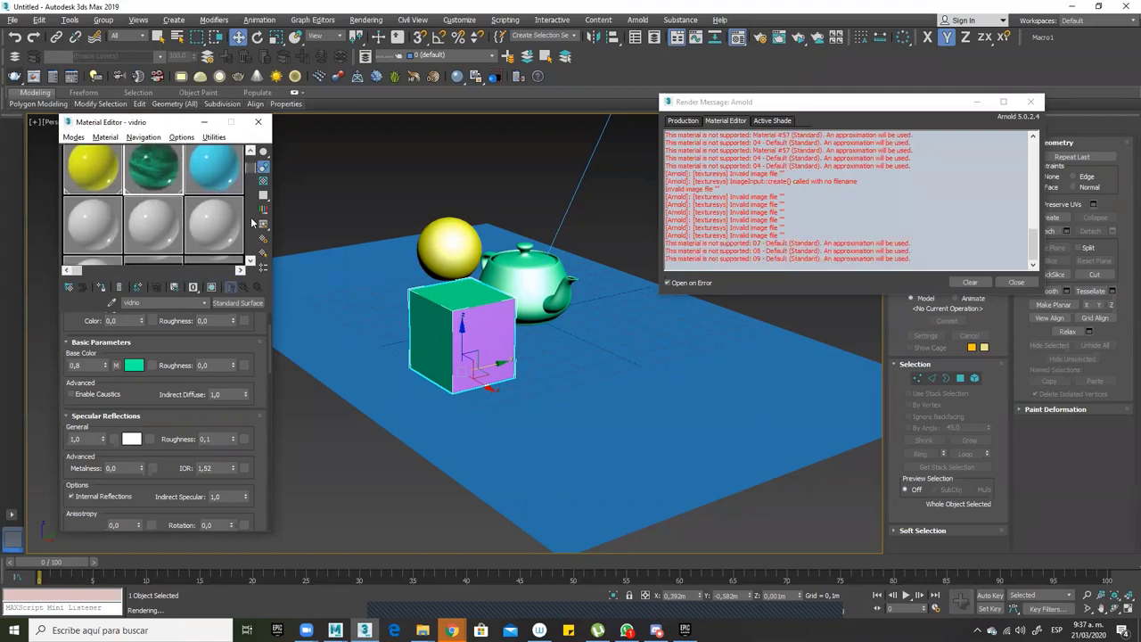
{"action": "scroll", "coordinate": [252, 223], "scroll_direction": "down", "scroll_amount": 2}
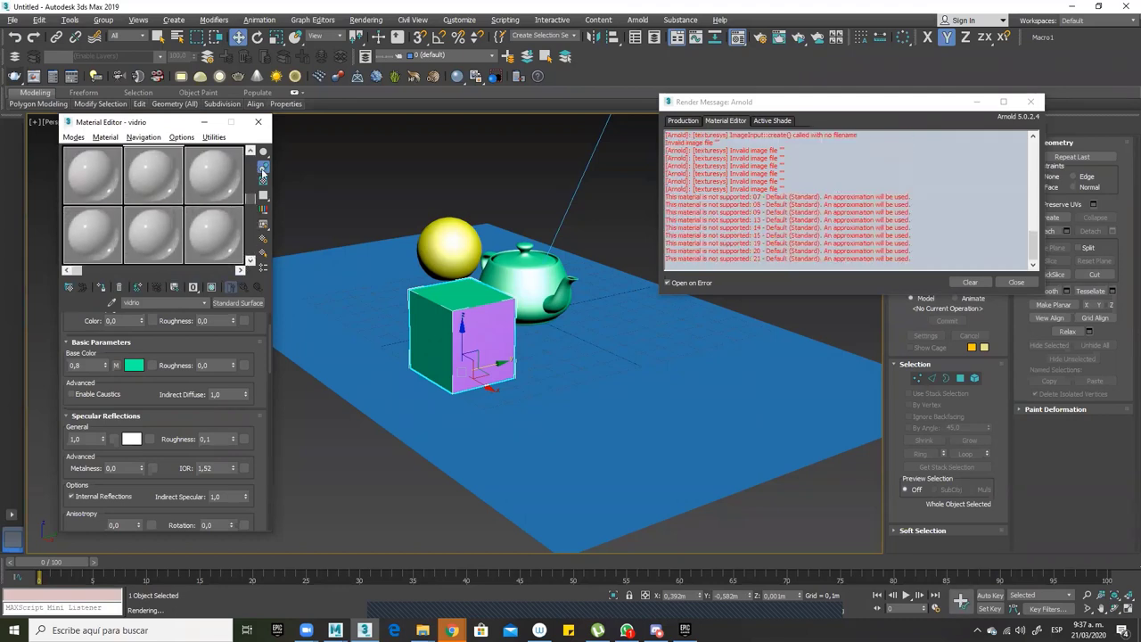
{"action": "scroll", "coordinate": [258, 169], "scroll_direction": "up", "scroll_amount": 3}
{"action": "right_click", "coordinate": [155, 174]}
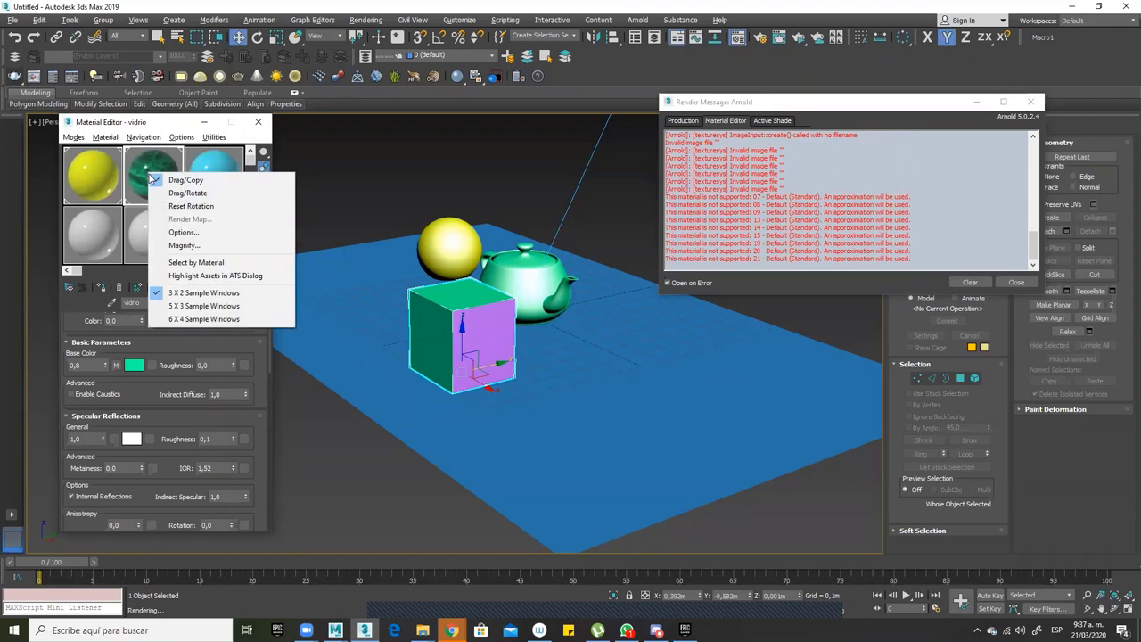
{"action": "left_click", "coordinate": [188, 320]}
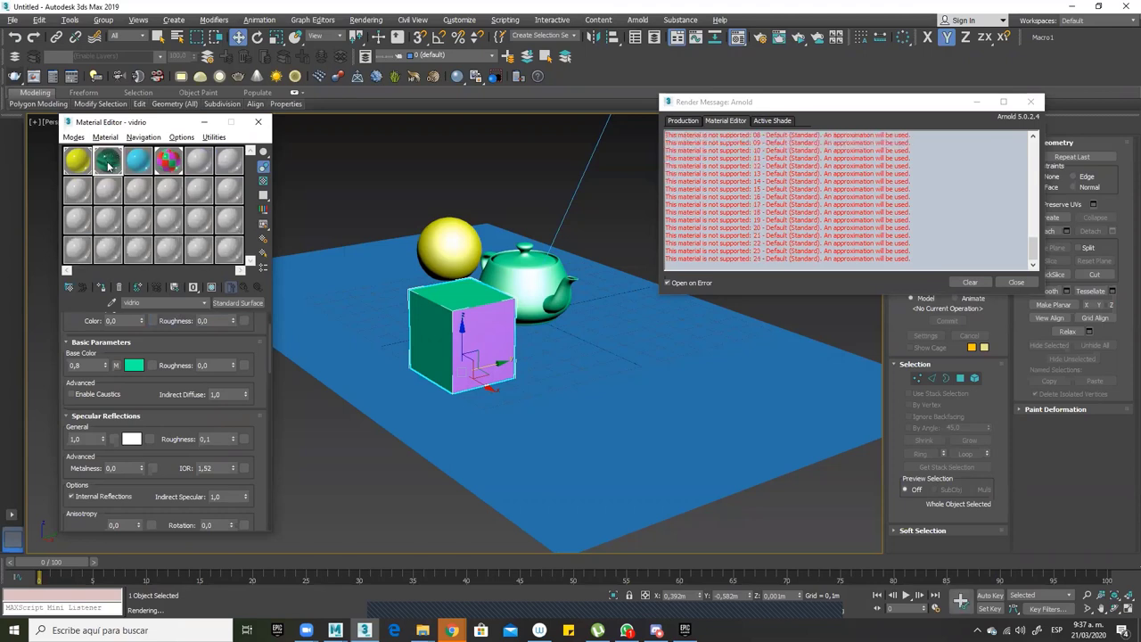
Show a magnified vidrio preview beside the Material Editor and set the material's base color weight to 1,0
{"action": "double_click", "coordinate": [108, 165]}
{"action": "left_click_drag", "start_coordinate": [784, 161], "coordinate": [459, 161]}
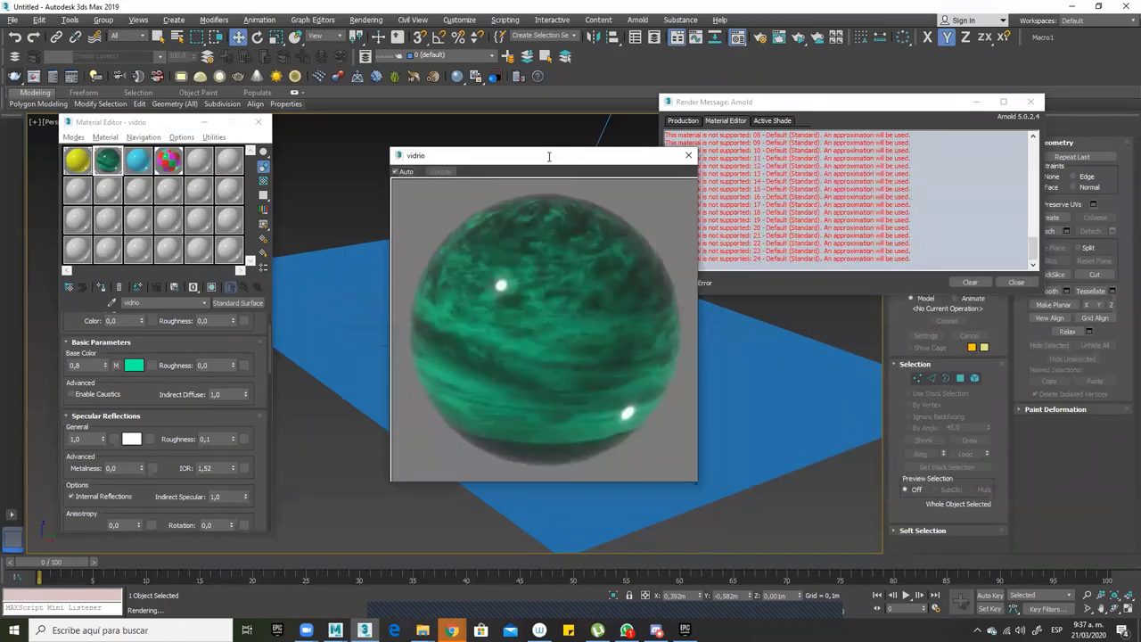
{"action": "left_click_drag", "start_coordinate": [454, 156], "coordinate": [347, 141]}
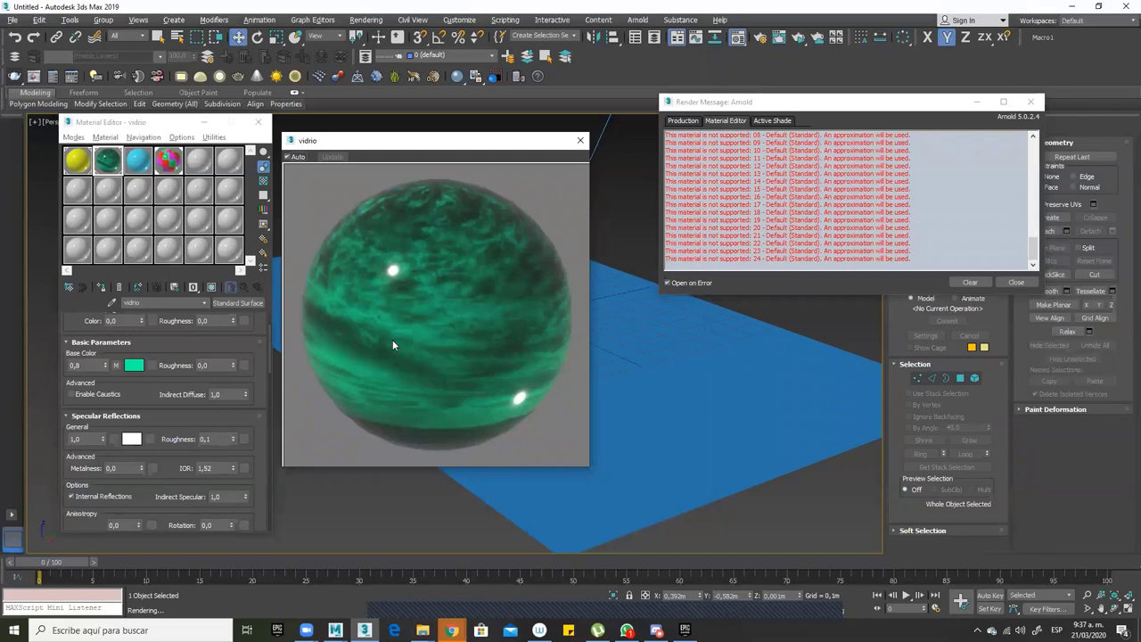
{"action": "left_click_drag", "start_coordinate": [144, 388], "coordinate": [44, 407]}
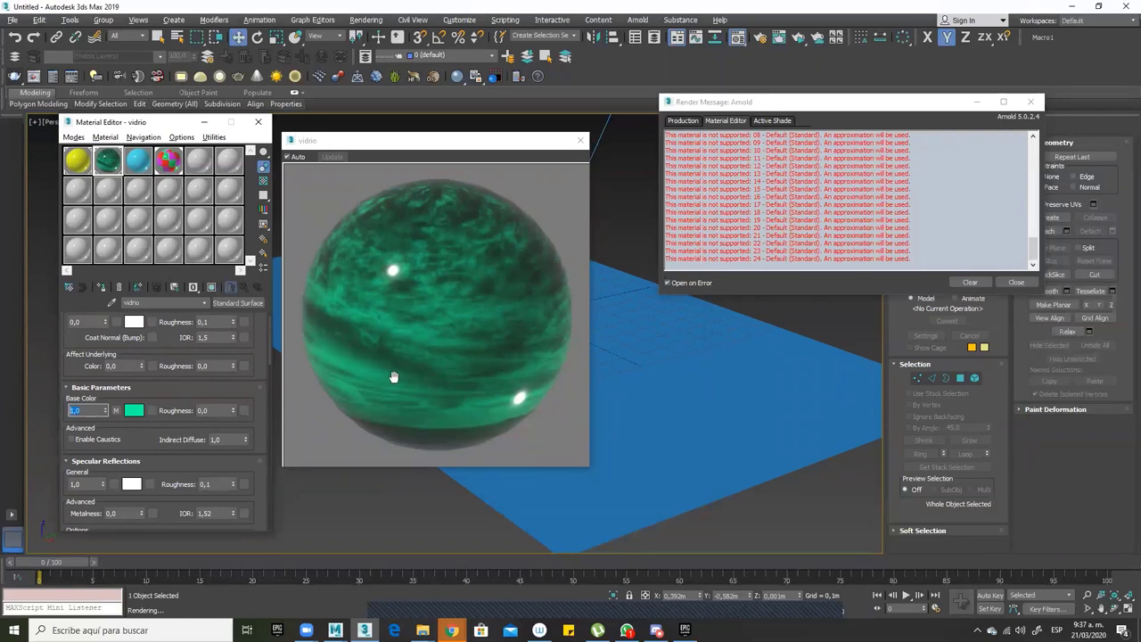
Move the magnified vidrio preview clear of the objects, select the teapot and start an ActiveShade render
{"action": "left_click", "coordinate": [390, 324]}
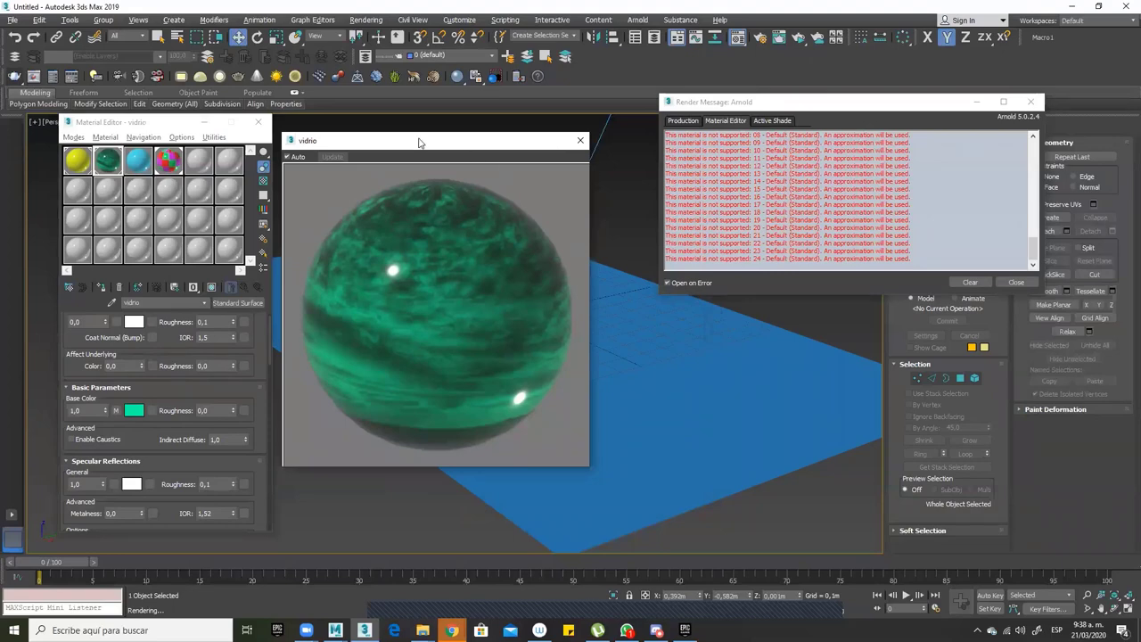
{"action": "left_click_drag", "start_coordinate": [419, 143], "coordinate": [737, 152]}
{"action": "left_click", "coordinate": [534, 277]}
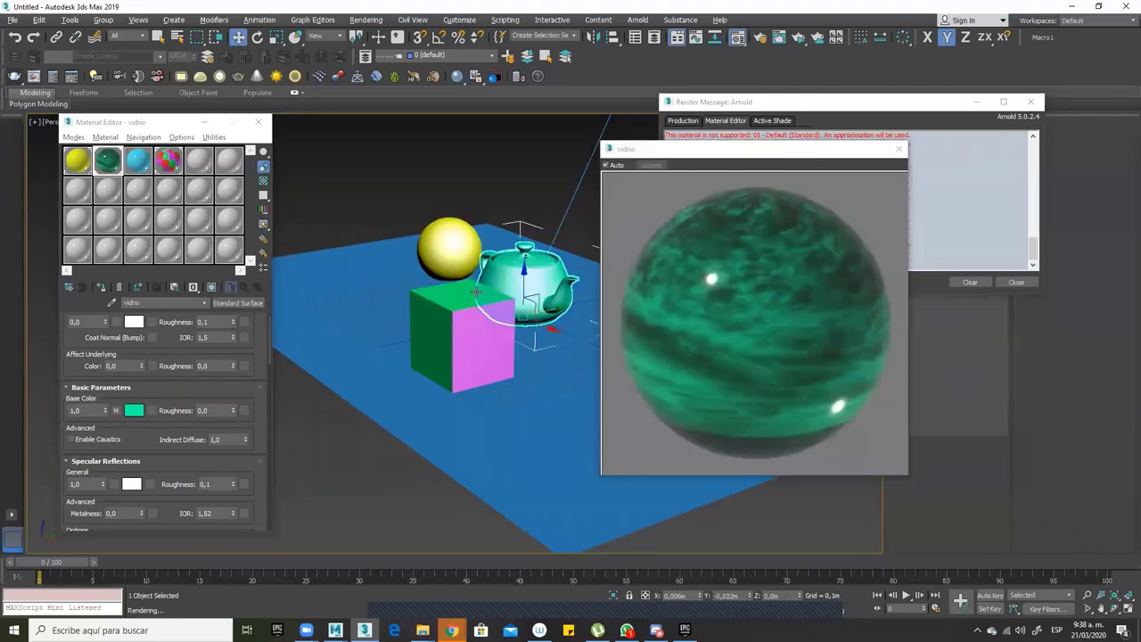
{"action": "left_click", "coordinate": [108, 162]}
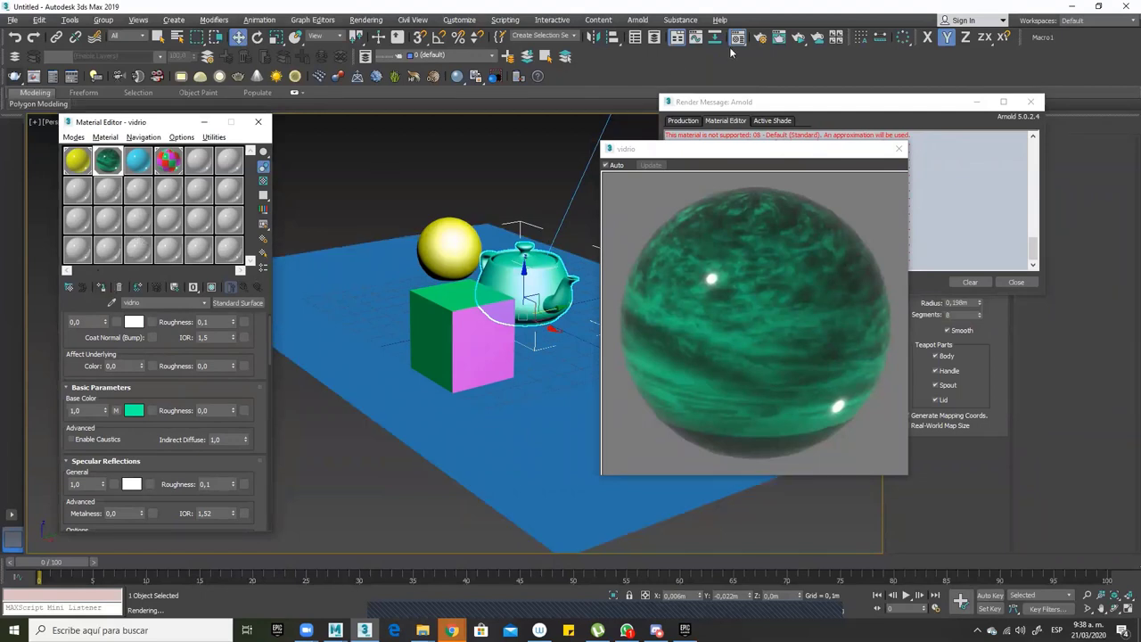
{"action": "left_click", "coordinate": [800, 38]}
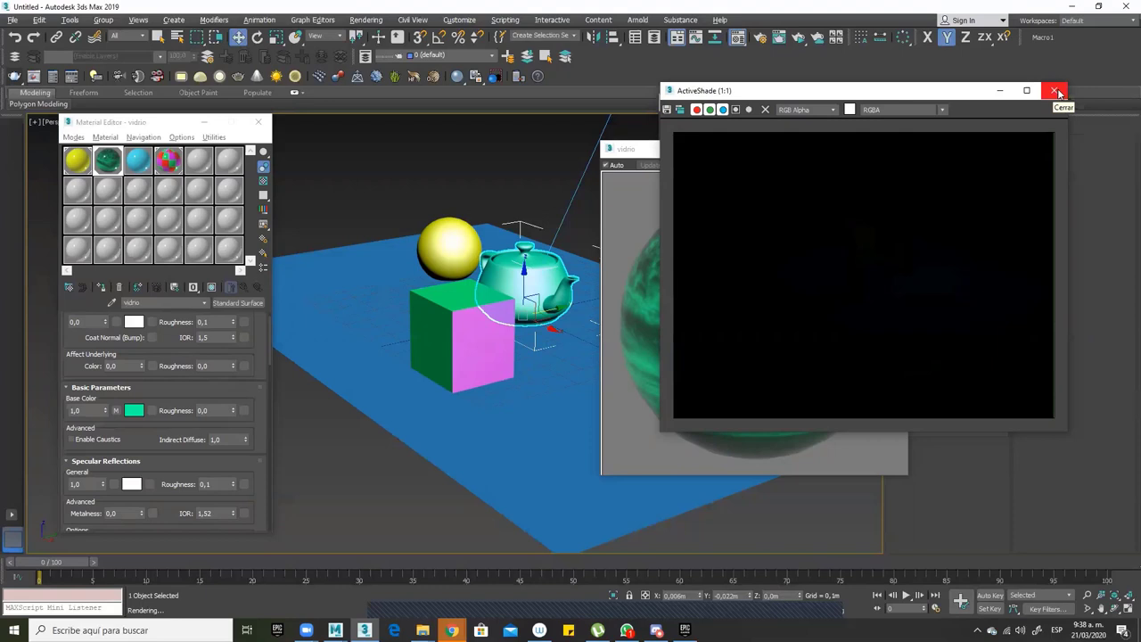
Set the environment's background color to white
{"action": "left_click", "coordinate": [365, 20]}
{"action": "left_click", "coordinate": [403, 175]}
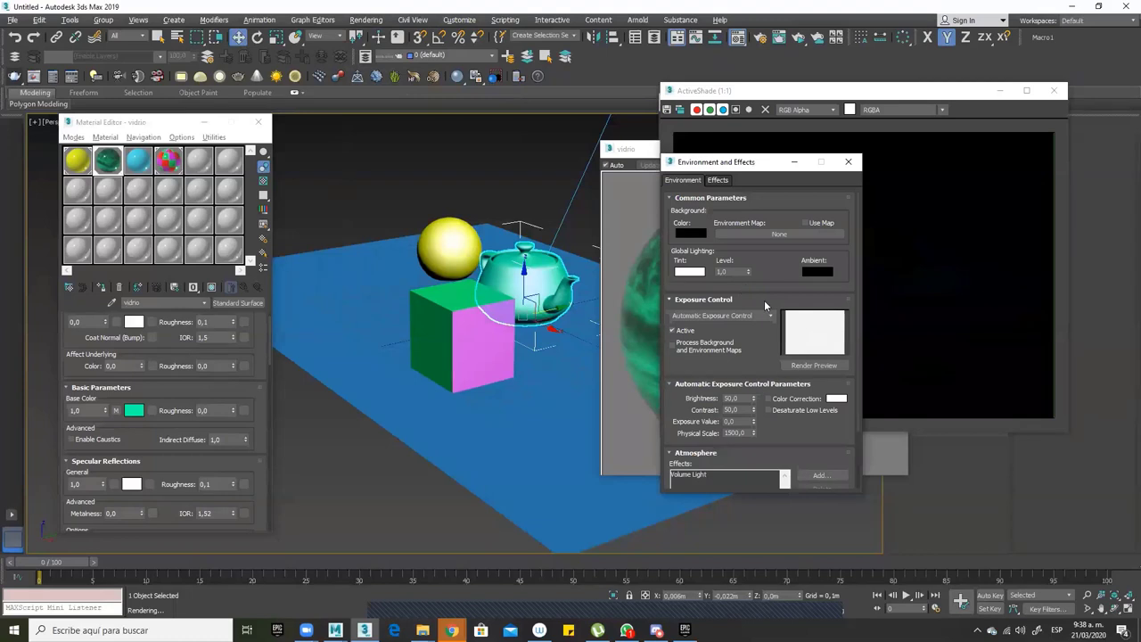
{"action": "left_click", "coordinate": [690, 233]}
{"action": "left_click_drag", "start_coordinate": [339, 135], "coordinate": [341, 170]}
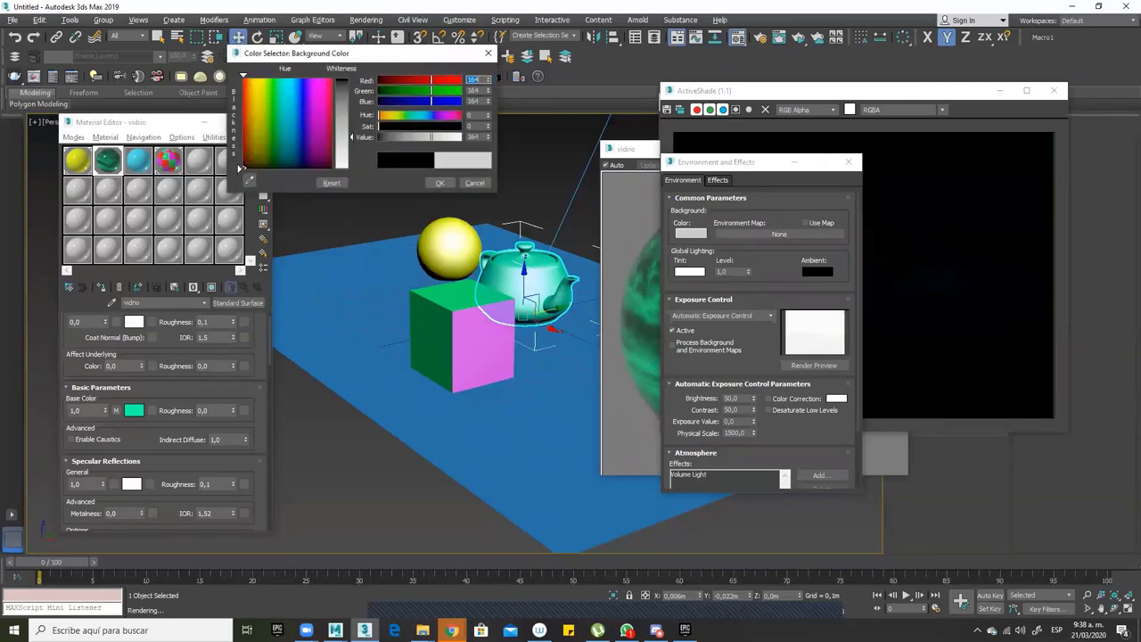
{"action": "key", "text": "Return"}
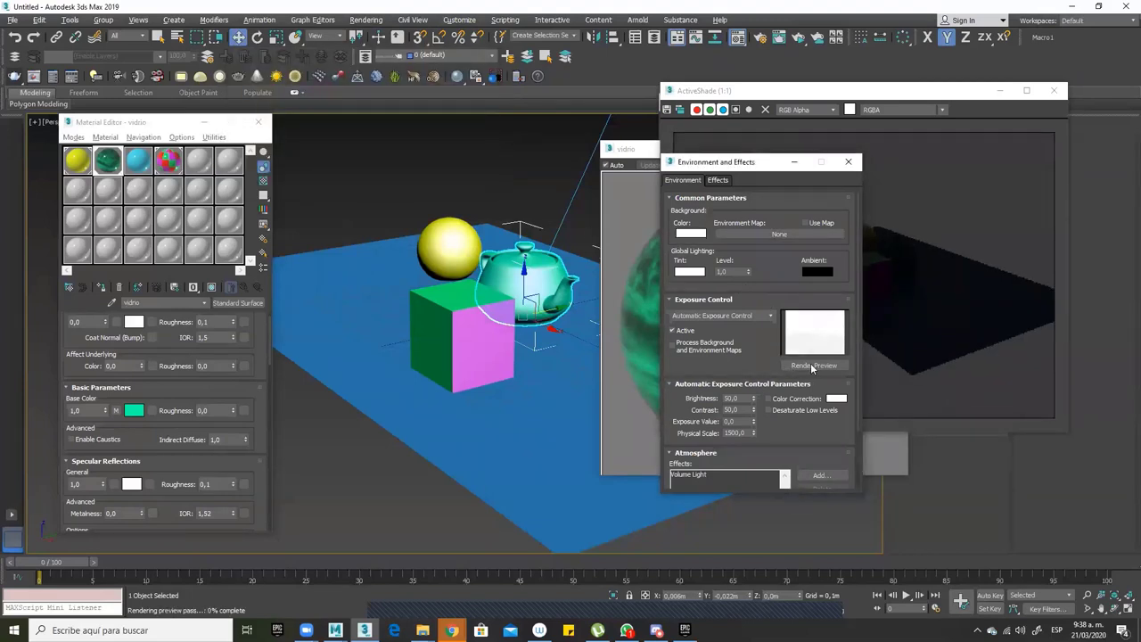
Render the exposure preview, switch the exposure control to <no exposure control> and close the environment settings
{"action": "left_click", "coordinate": [813, 365]}
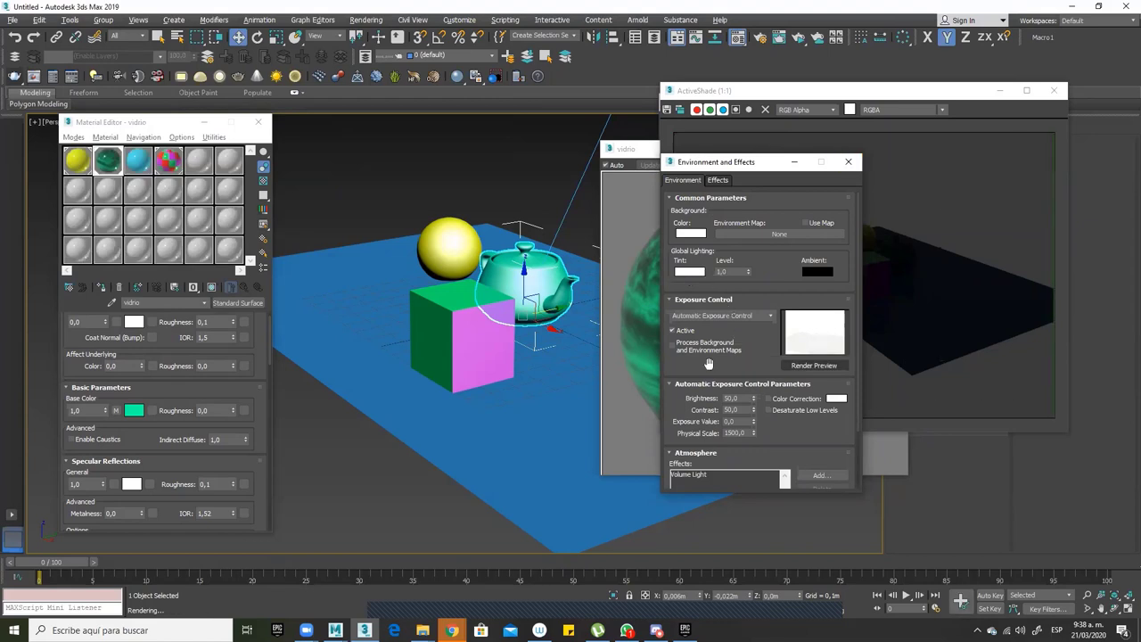
{"action": "left_click", "coordinate": [717, 317]}
{"action": "left_click", "coordinate": [714, 326]}
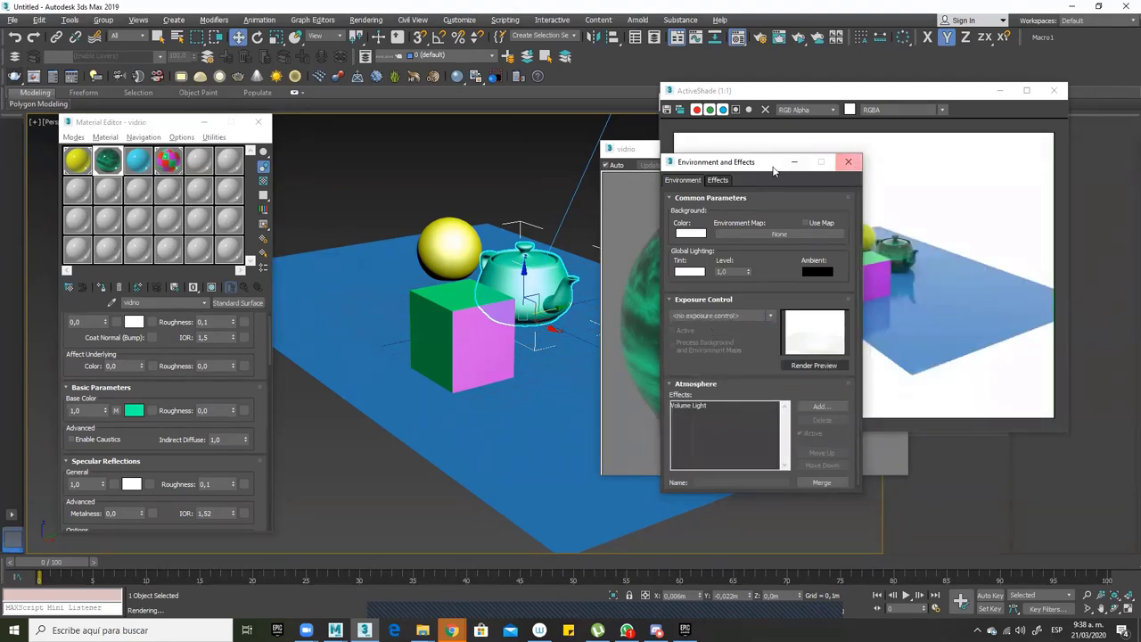
{"action": "left_click_drag", "start_coordinate": [761, 165], "coordinate": [514, 147]}
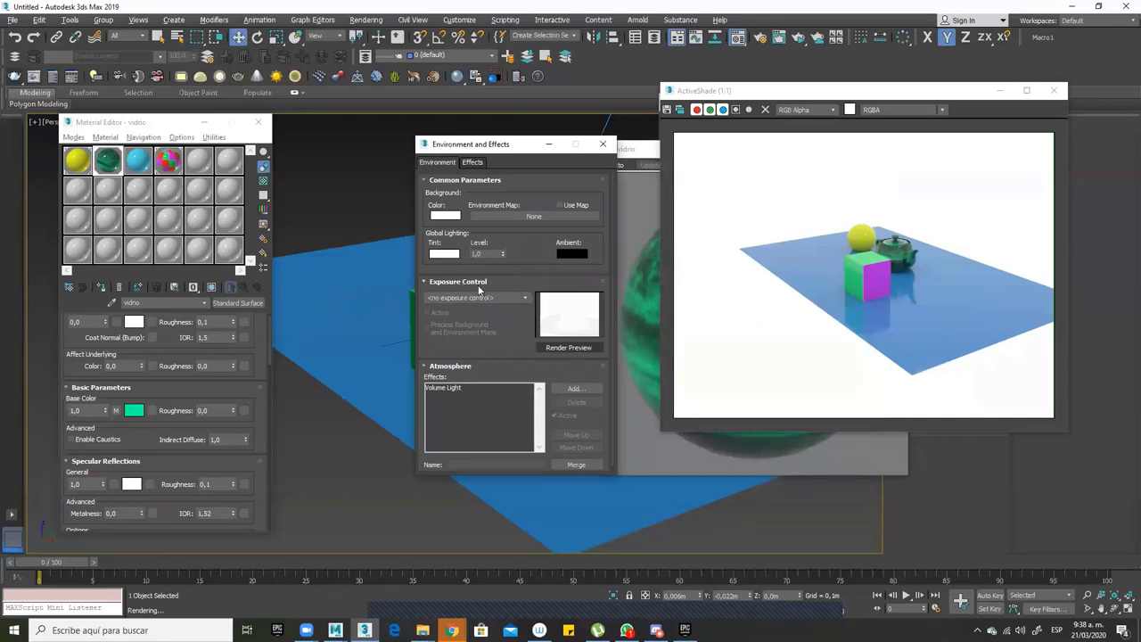
{"action": "left_click", "coordinate": [605, 148]}
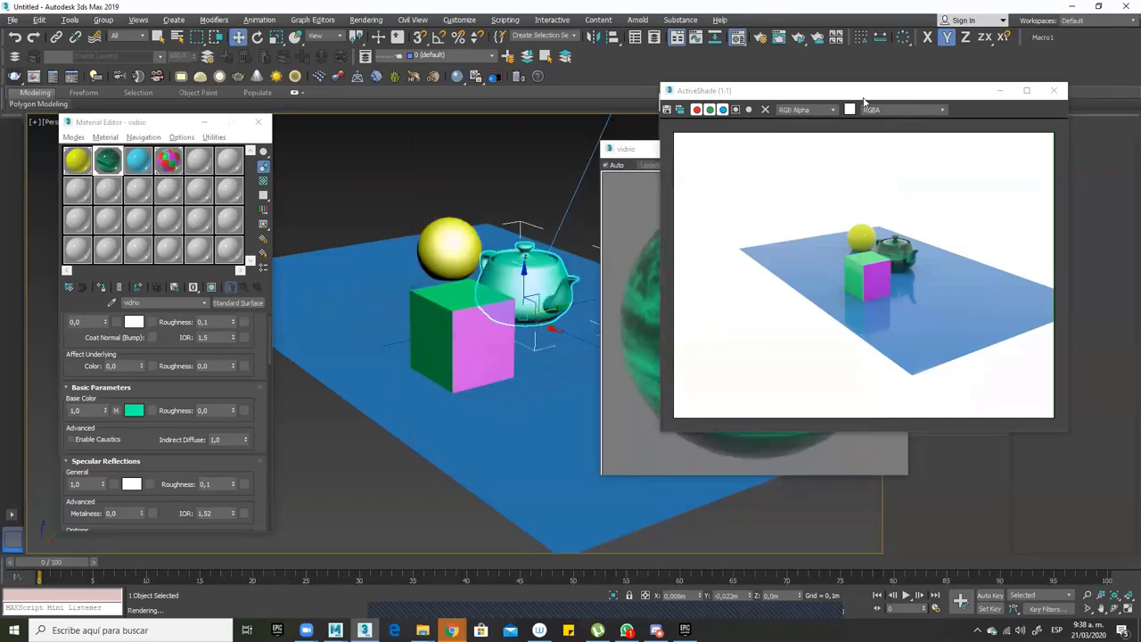
Close the ActiveShade render and frame the cube, sphere and teapot more closely in the perspective view
{"action": "left_click_drag", "start_coordinate": [803, 90], "coordinate": [461, 133]}
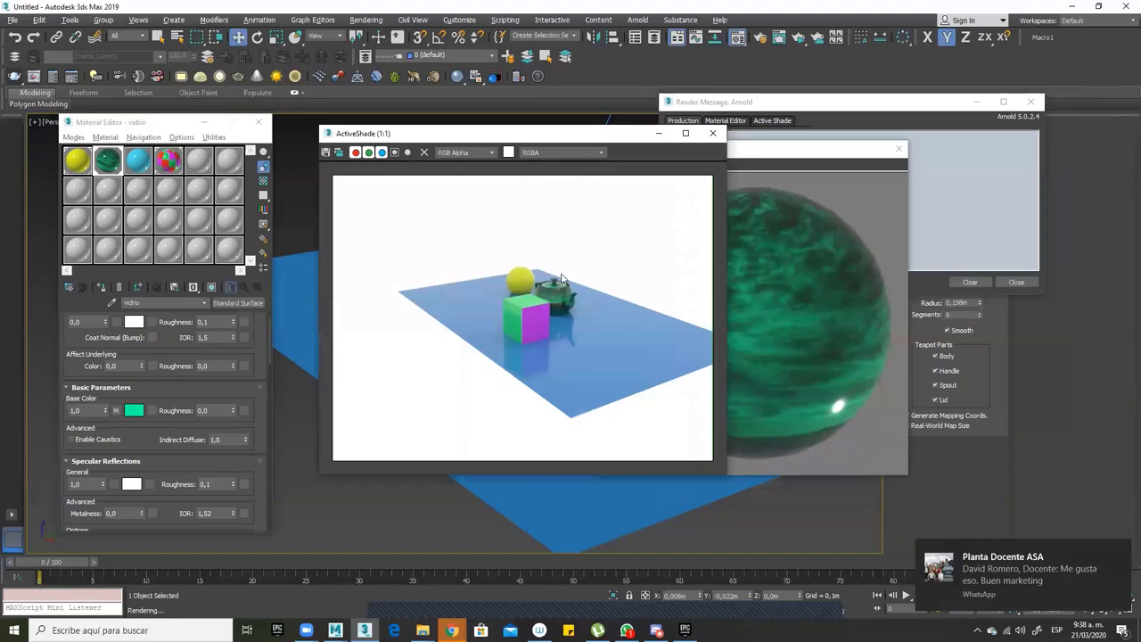
{"action": "left_click", "coordinate": [713, 133]}
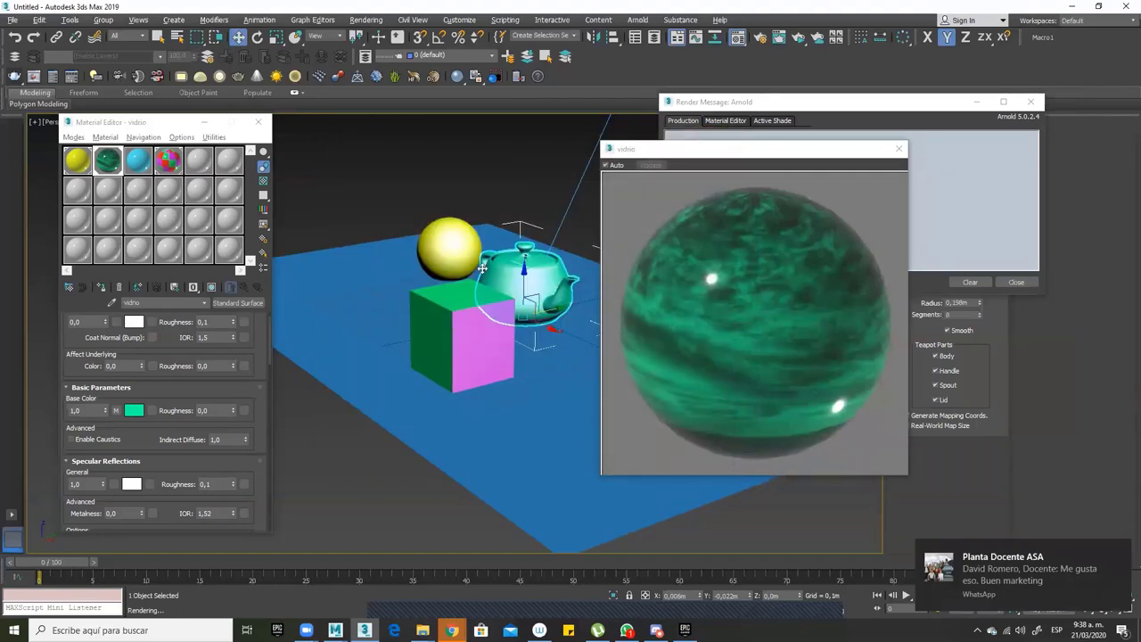
{"action": "scroll", "coordinate": [478, 279], "scroll_direction": "up", "scroll_amount": 6}
{"action": "scroll", "coordinate": [410, 321], "scroll_direction": "down", "scroll_amount": 5}
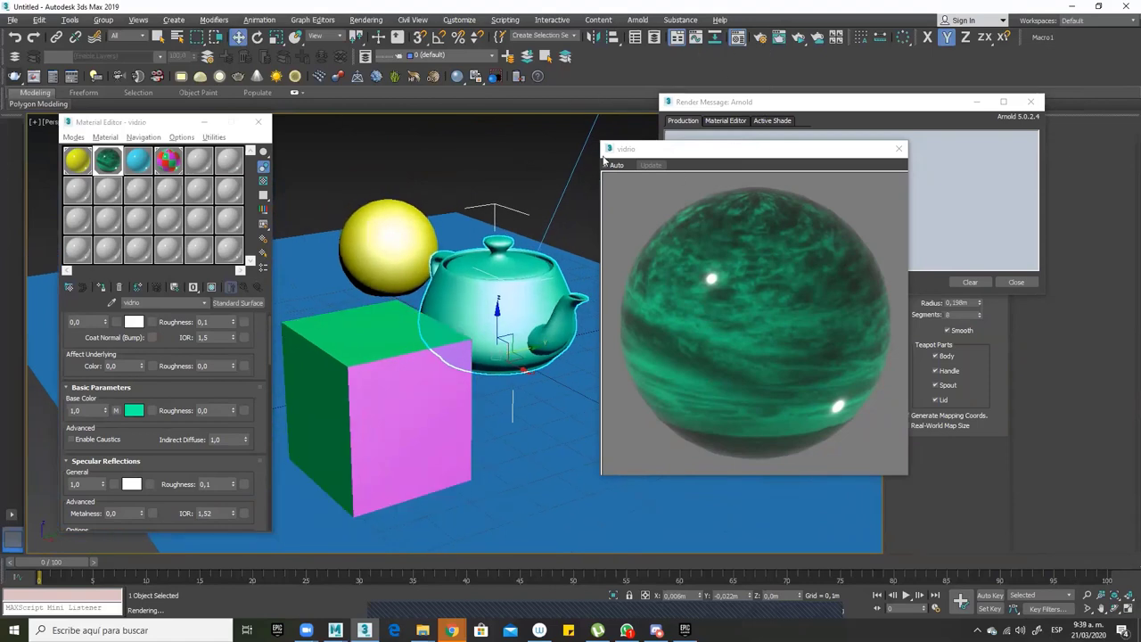
Reopen the environment settings, check the list of exposure control types and close the settings again
{"action": "left_click", "coordinate": [366, 19]}
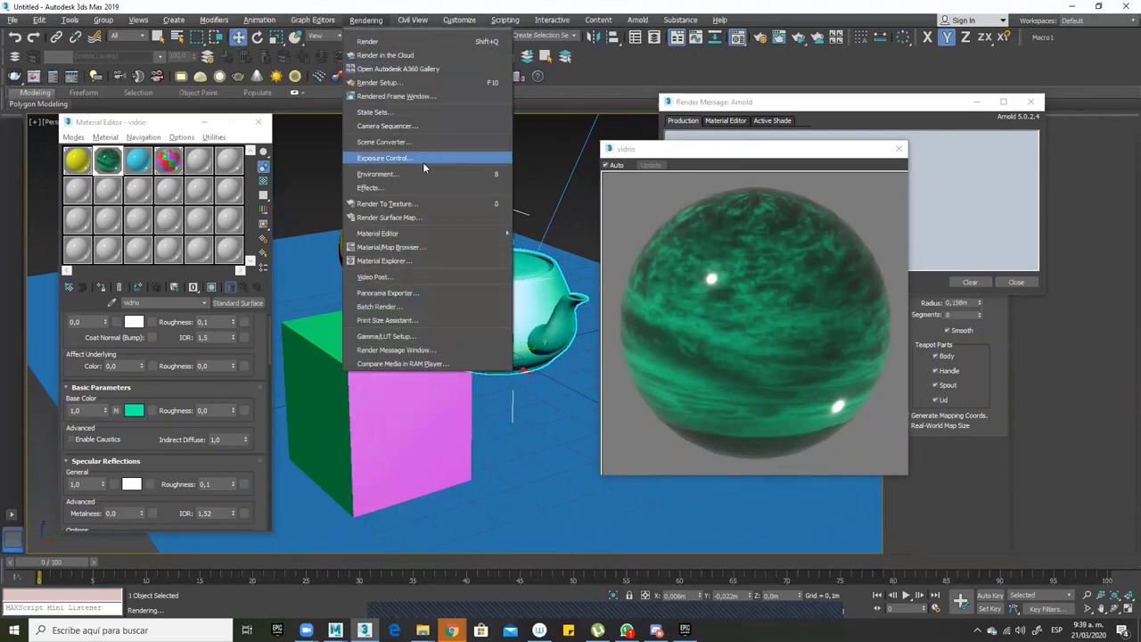
{"action": "left_click", "coordinate": [376, 174]}
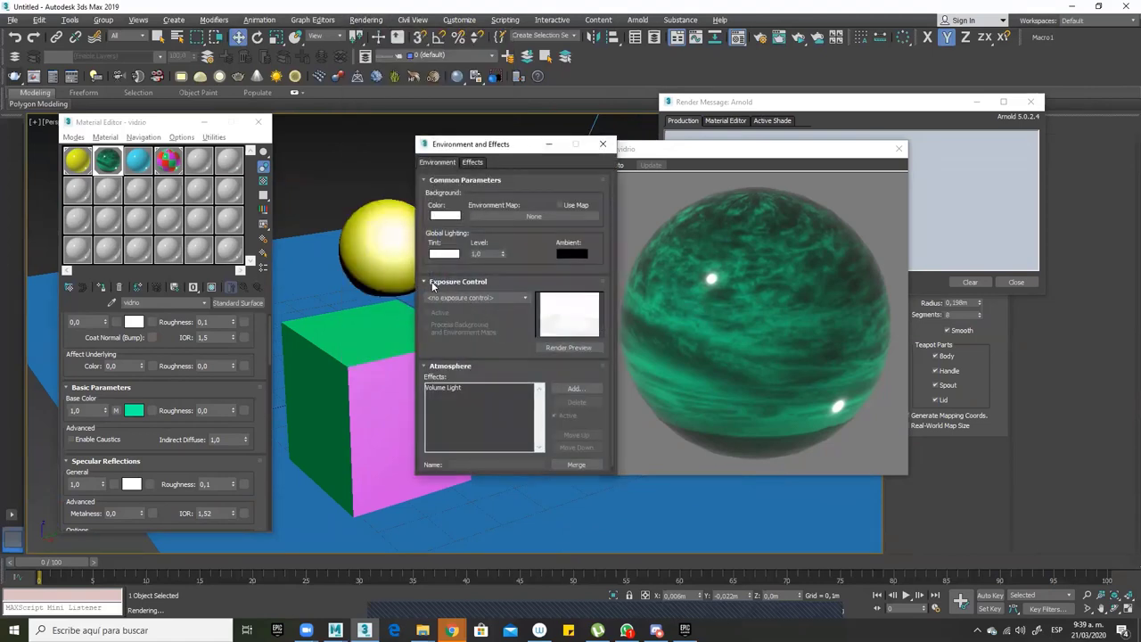
{"action": "left_click", "coordinate": [487, 299]}
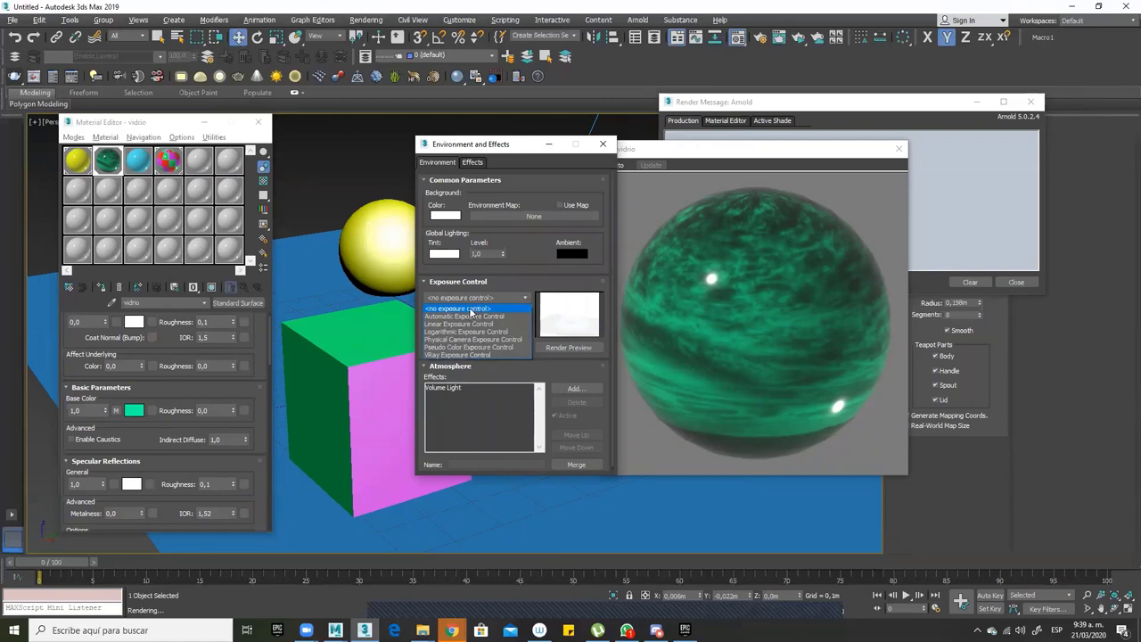
{"action": "left_click", "coordinate": [525, 289]}
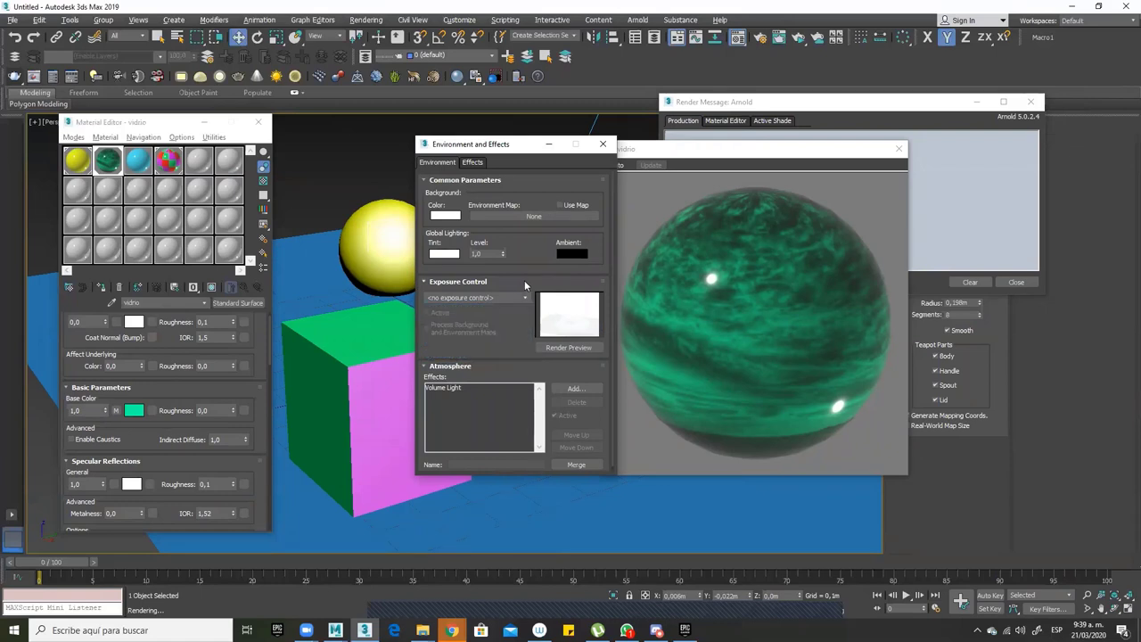
{"action": "left_click", "coordinate": [603, 144]}
Start a new ActiveShade render and set the vidrio material's specular color to a dark gray of 0,137 for red, green and blue
{"action": "left_click_drag", "start_coordinate": [679, 152], "coordinate": [739, 150]}
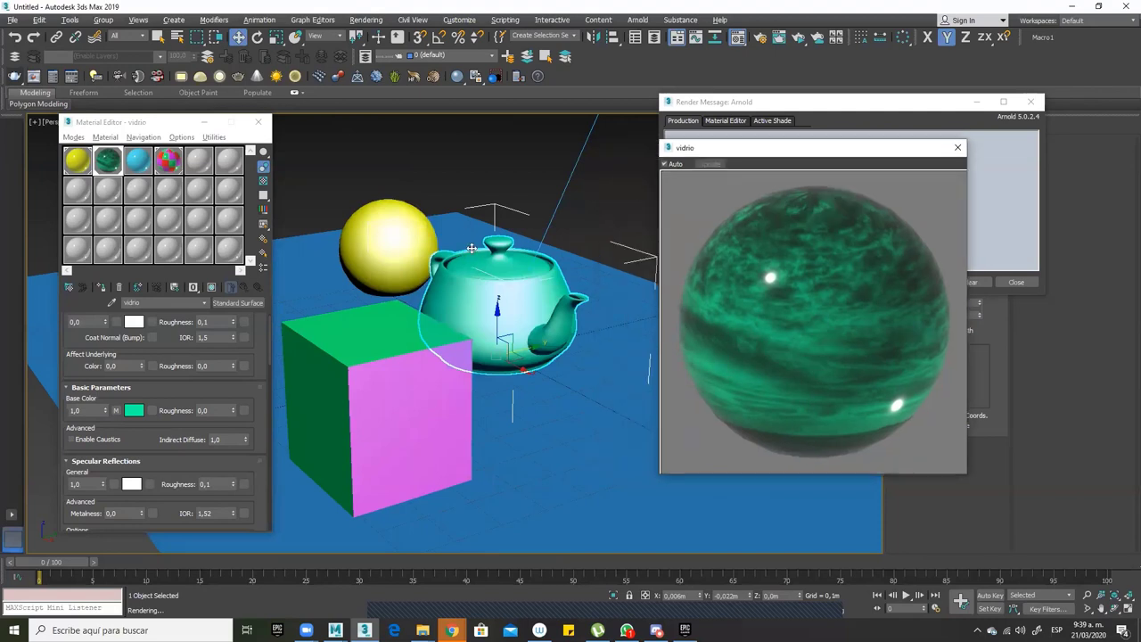
{"action": "left_click", "coordinate": [817, 40]}
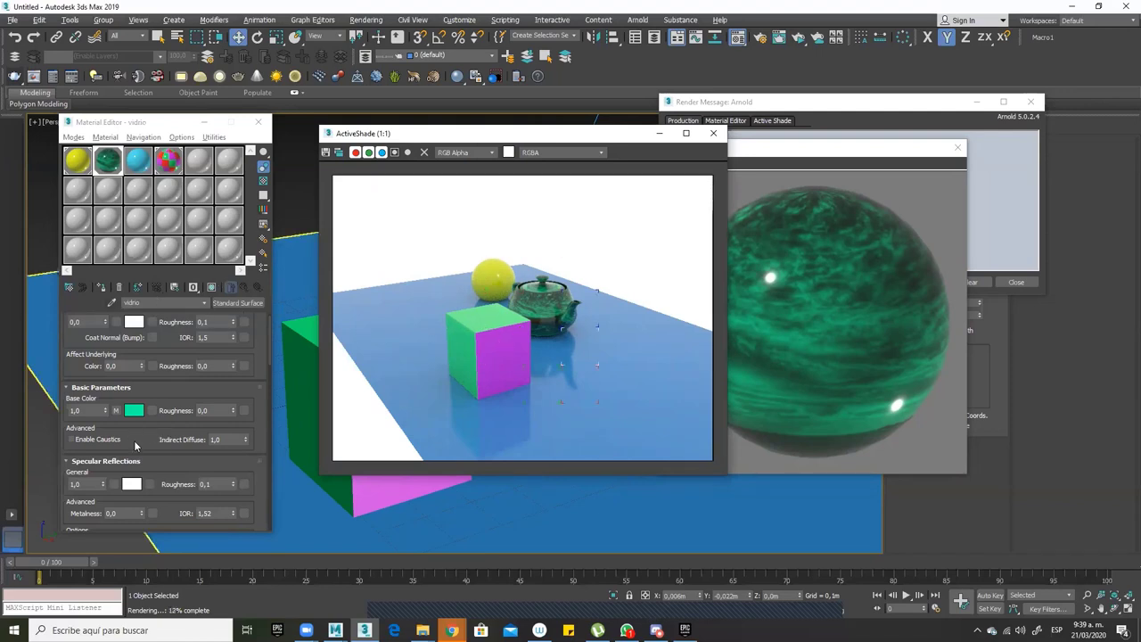
{"action": "left_click", "coordinate": [153, 398]}
{"action": "scroll", "coordinate": [142, 406], "scroll_direction": "down", "scroll_amount": 3}
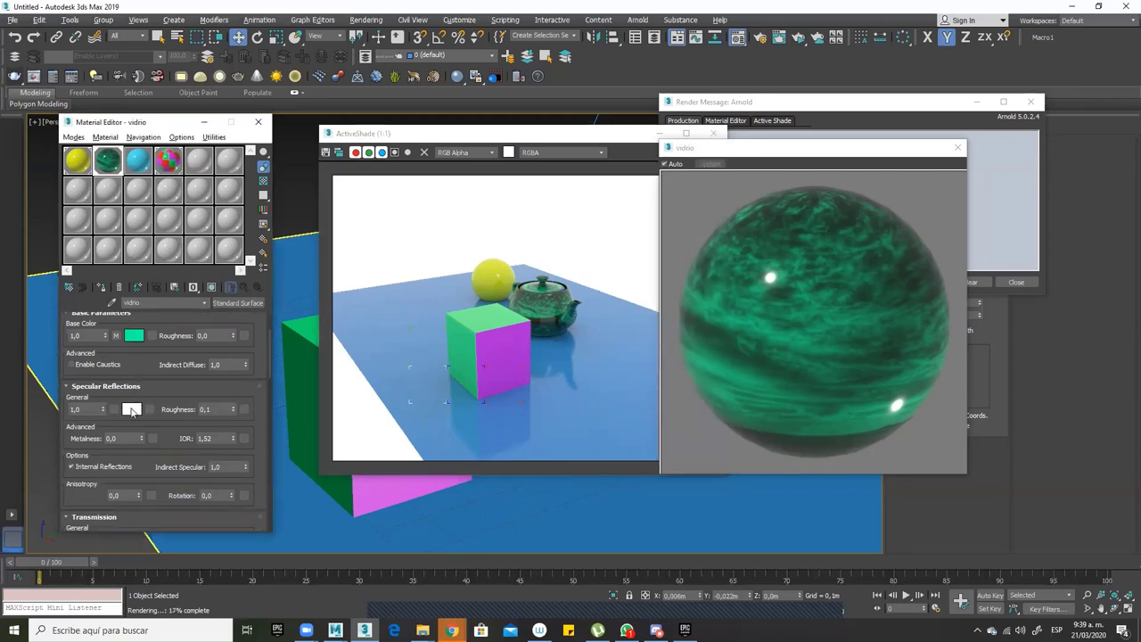
{"action": "left_click", "coordinate": [131, 409]}
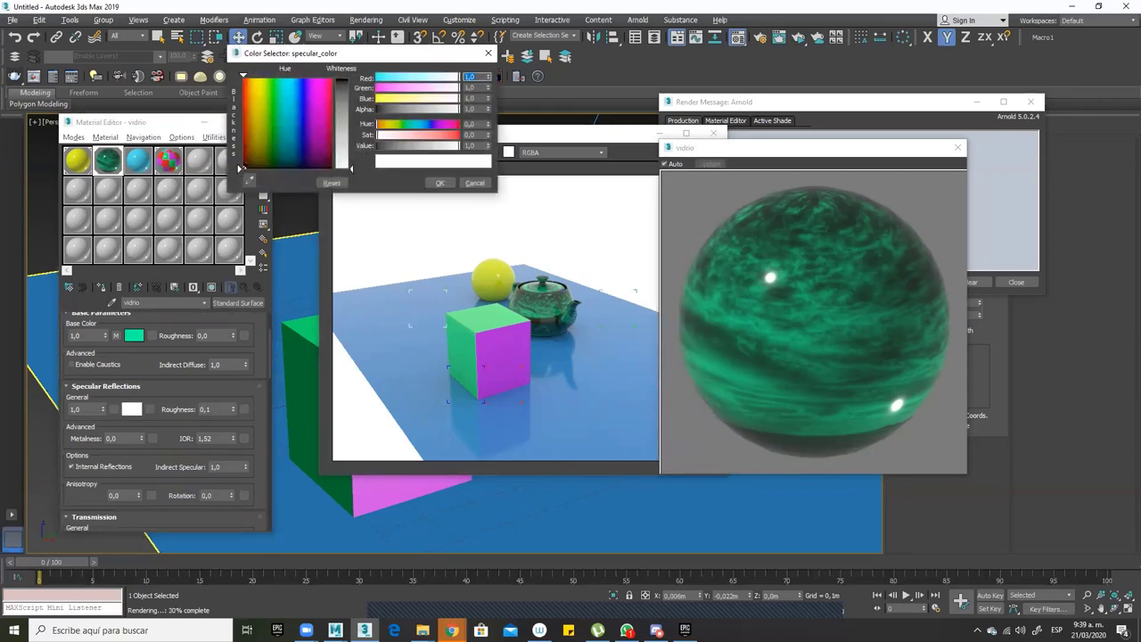
{"action": "left_click_drag", "start_coordinate": [488, 146], "coordinate": [464, 201]}
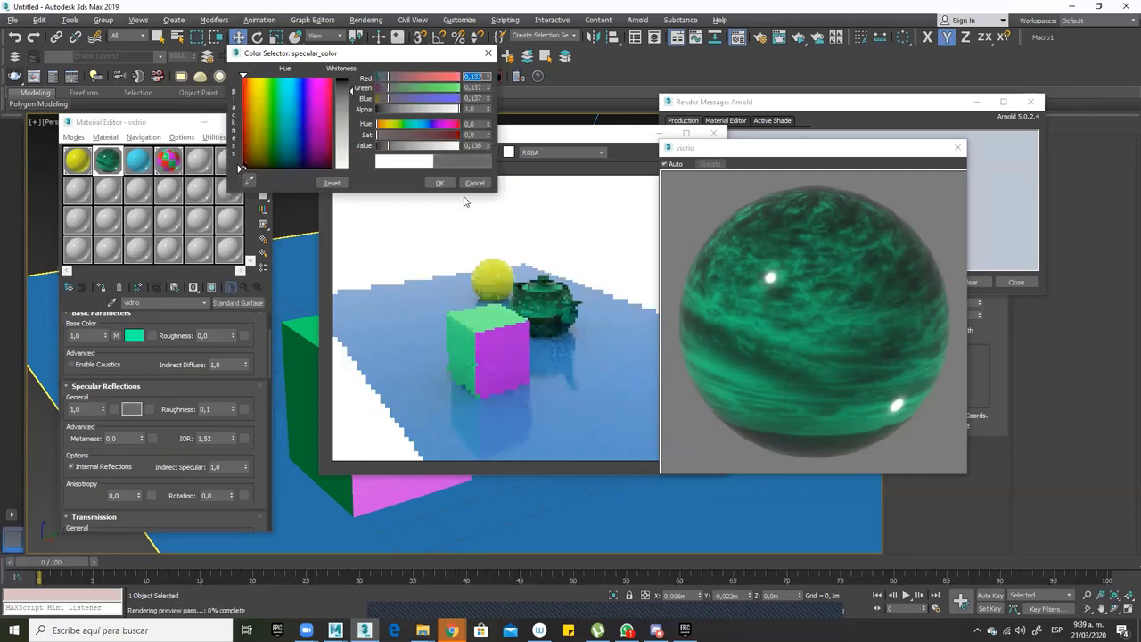
{"action": "left_click", "coordinate": [440, 183]}
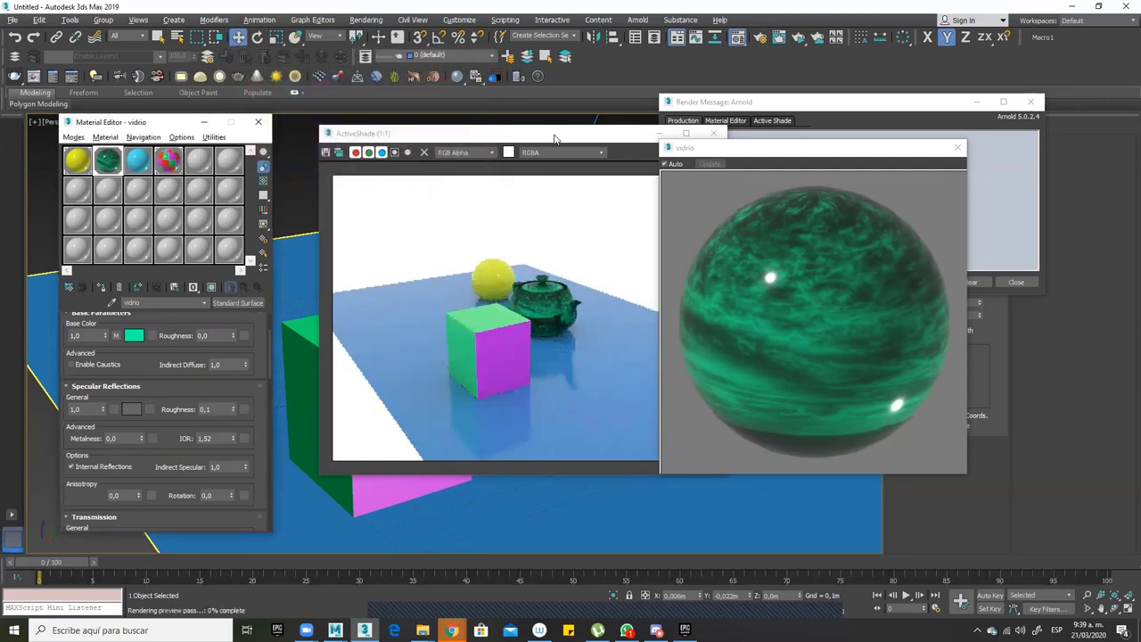
Place the ActiveShade render beside the scene and examine the teapot's textured surface up close from several angles
{"action": "left_click_drag", "start_coordinate": [555, 135], "coordinate": [478, 124]}
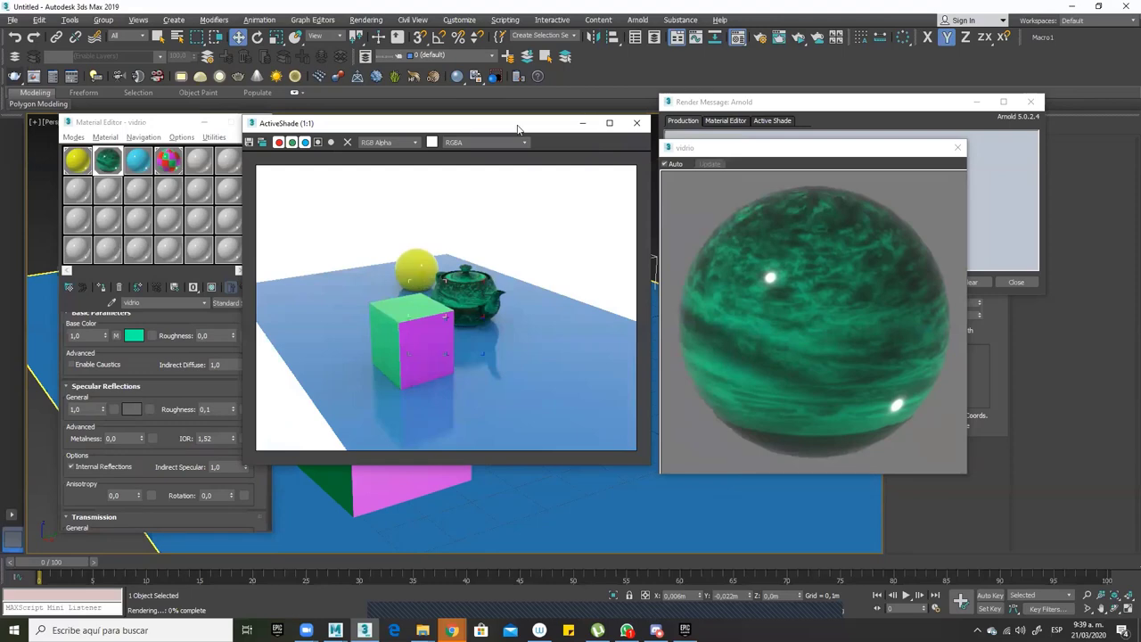
{"action": "left_click_drag", "start_coordinate": [518, 127], "coordinate": [931, 123]}
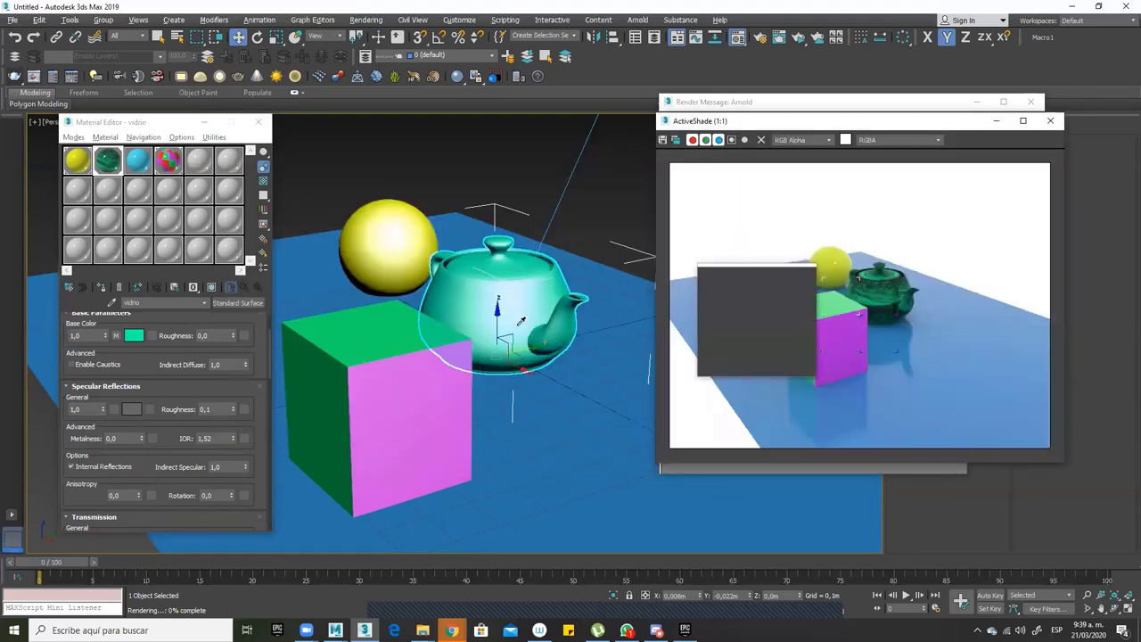
{"action": "right_click", "coordinate": [560, 293]}
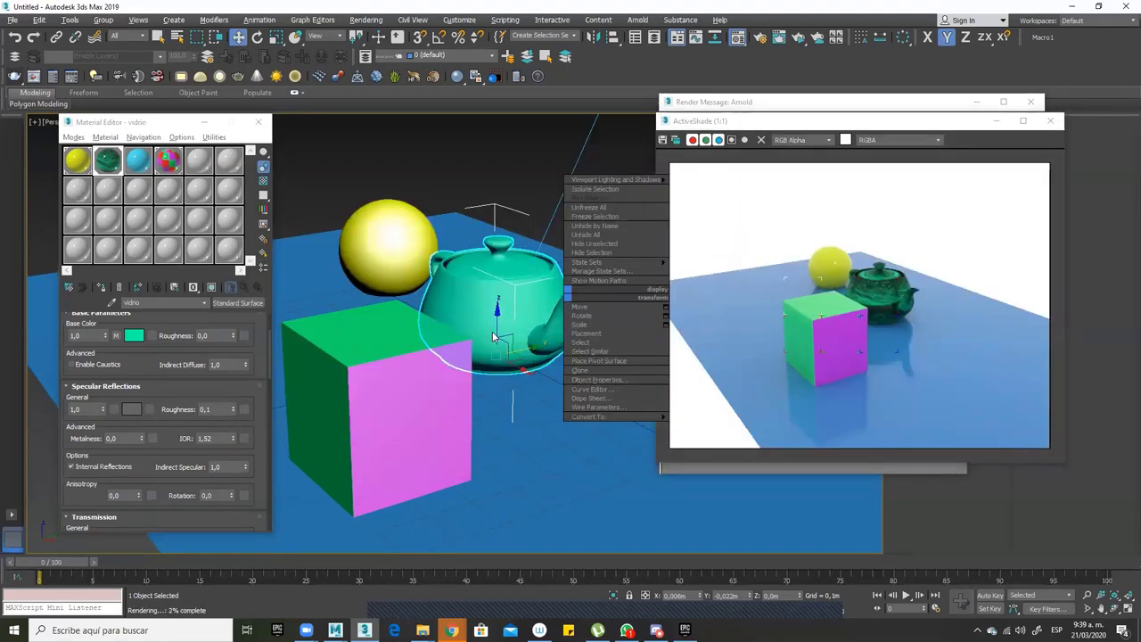
{"action": "left_click", "coordinate": [489, 333]}
{"action": "key", "text": "super"}
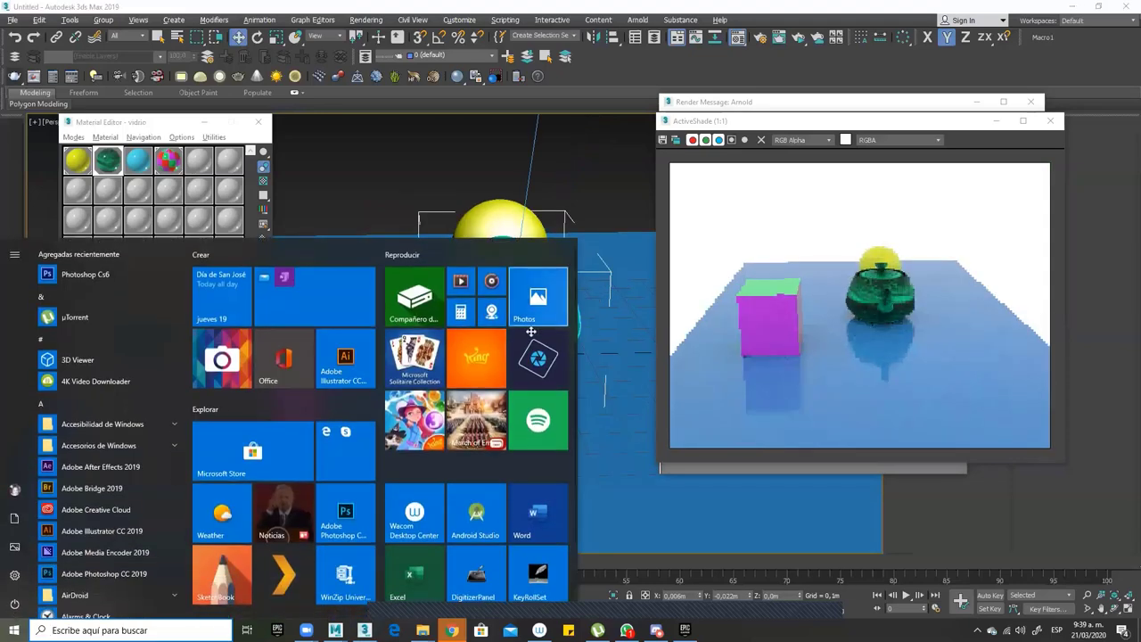
{"action": "key", "text": "Escape"}
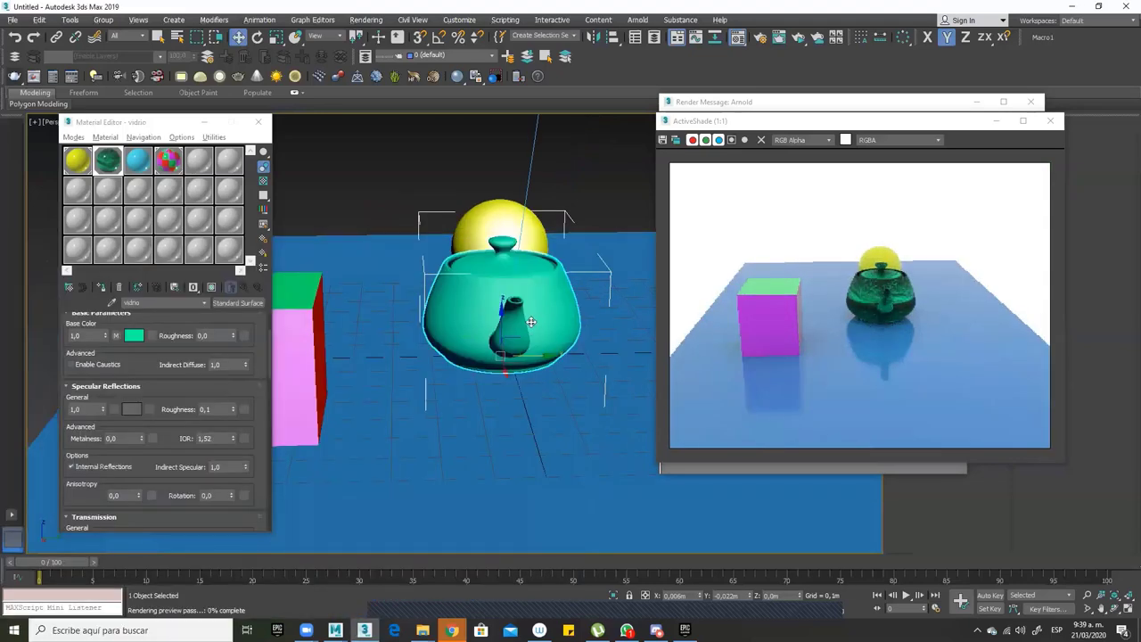
{"action": "middle_click_drag", "start_coordinate": [464, 339], "coordinate": [535, 338], "text": "alt"}
{"action": "scroll", "coordinate": [463, 338], "scroll_direction": "up", "scroll_amount": 8}
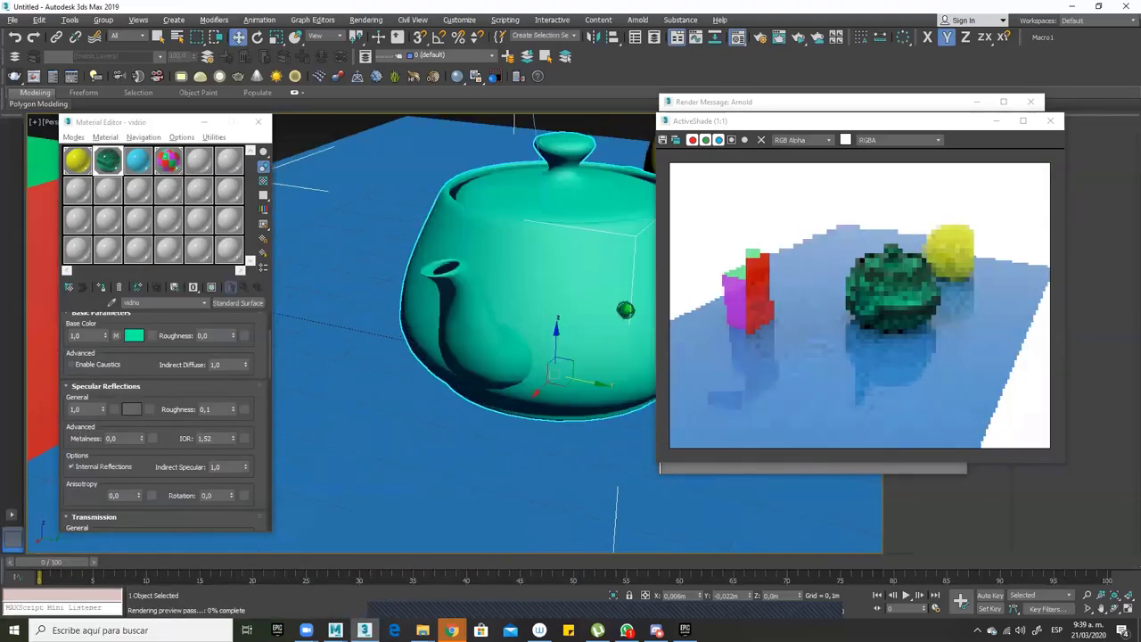
{"action": "scroll", "coordinate": [464, 339], "scroll_direction": "down", "scroll_amount": 5}
{"action": "middle_click_drag", "start_coordinate": [464, 339], "coordinate": [383, 342], "text": "alt"}
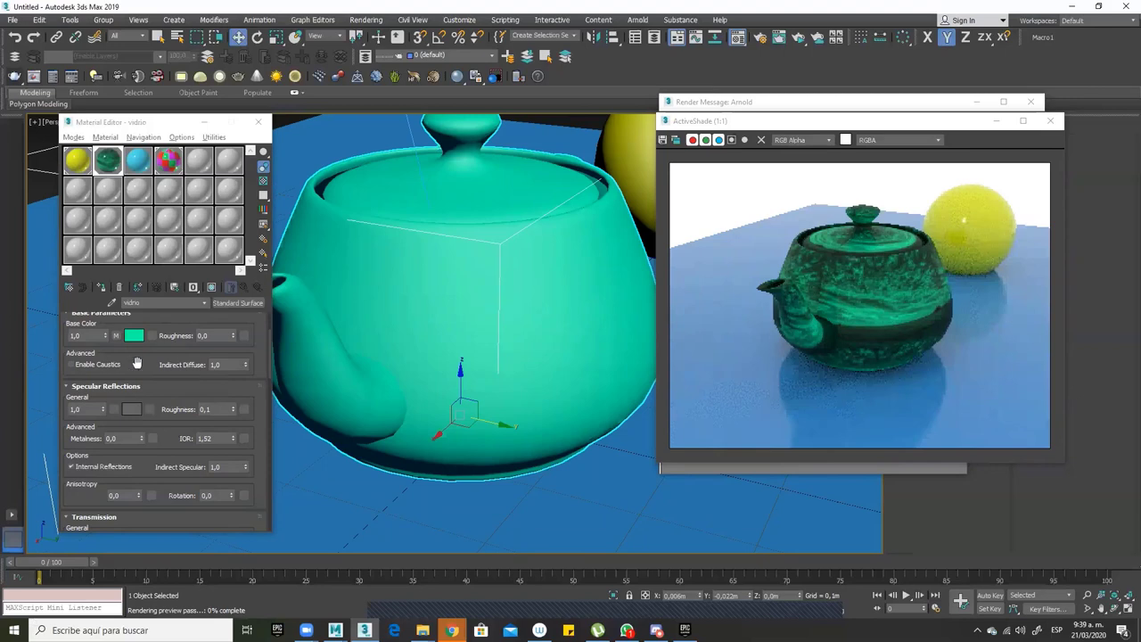
Look through the vidrio material's basic, specular reflection and transmission parameters
{"action": "left_click_drag", "start_coordinate": [146, 354], "coordinate": [148, 369]}
{"action": "scroll", "coordinate": [148, 369], "scroll_direction": "down", "scroll_amount": 1}
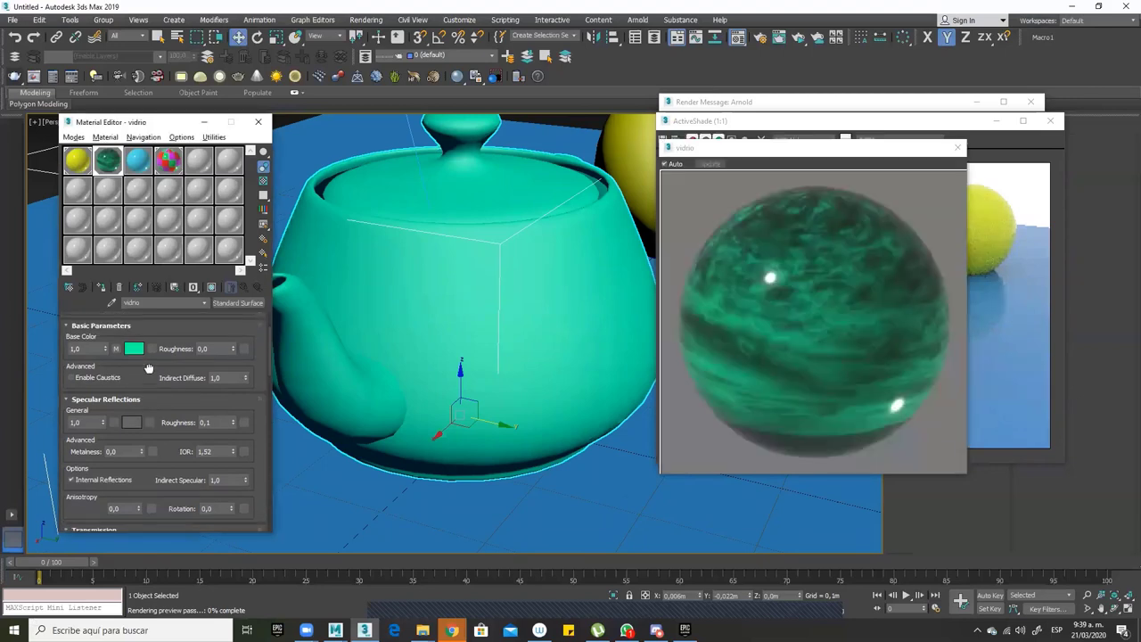
{"action": "scroll", "coordinate": [149, 369], "scroll_direction": "down", "scroll_amount": 1}
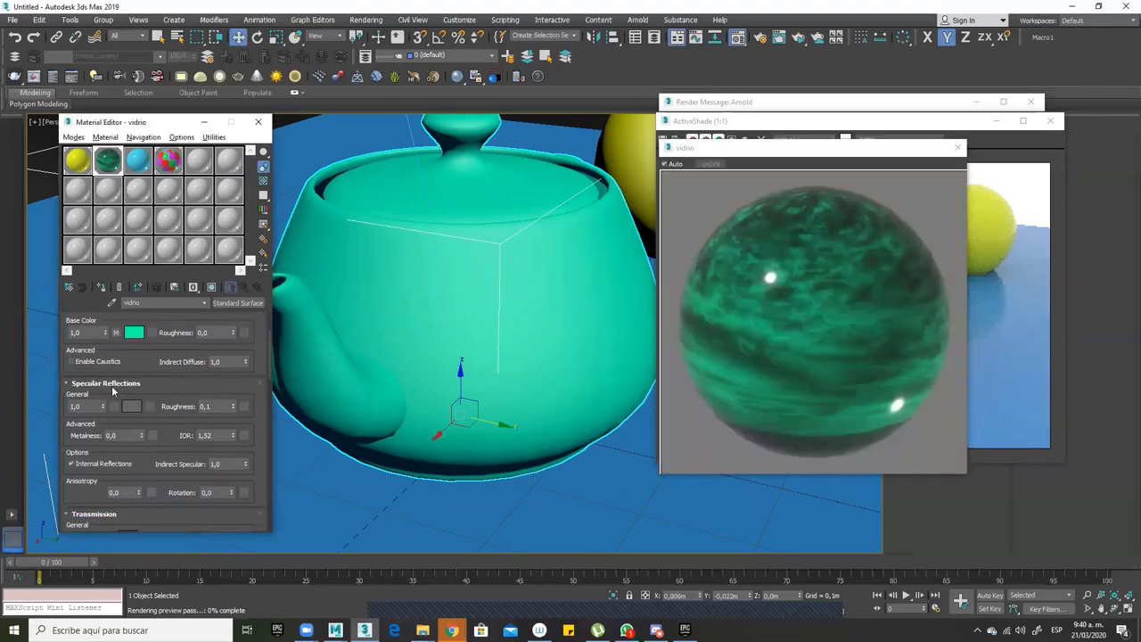
{"action": "scroll", "coordinate": [156, 360], "scroll_direction": "down", "scroll_amount": 3}
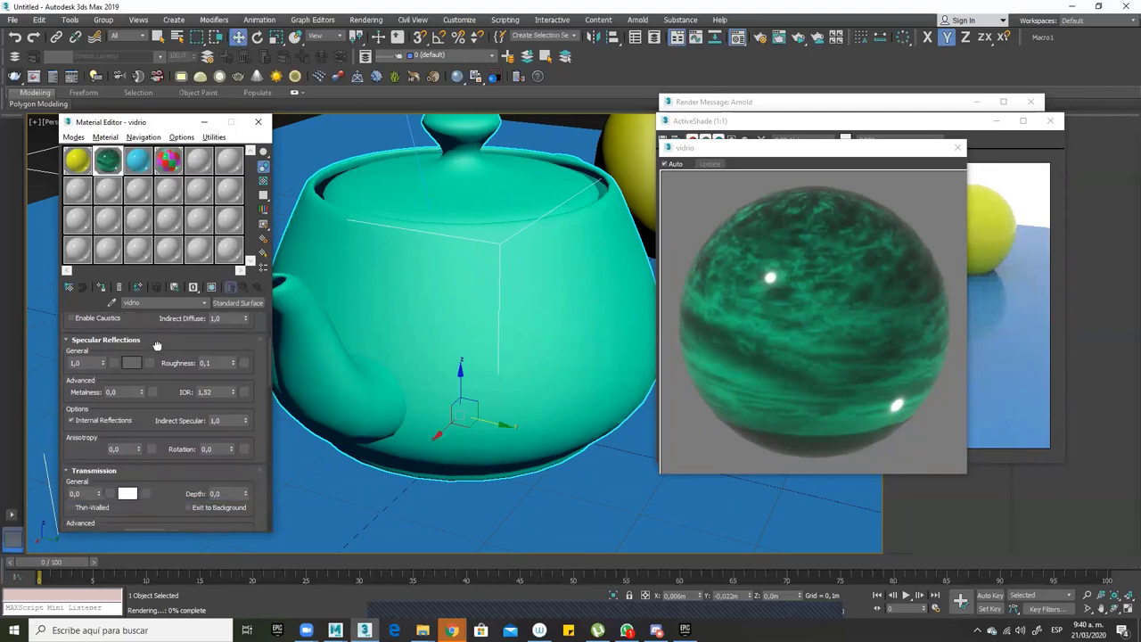
{"action": "scroll", "coordinate": [109, 428], "scroll_direction": "up", "scroll_amount": 1}
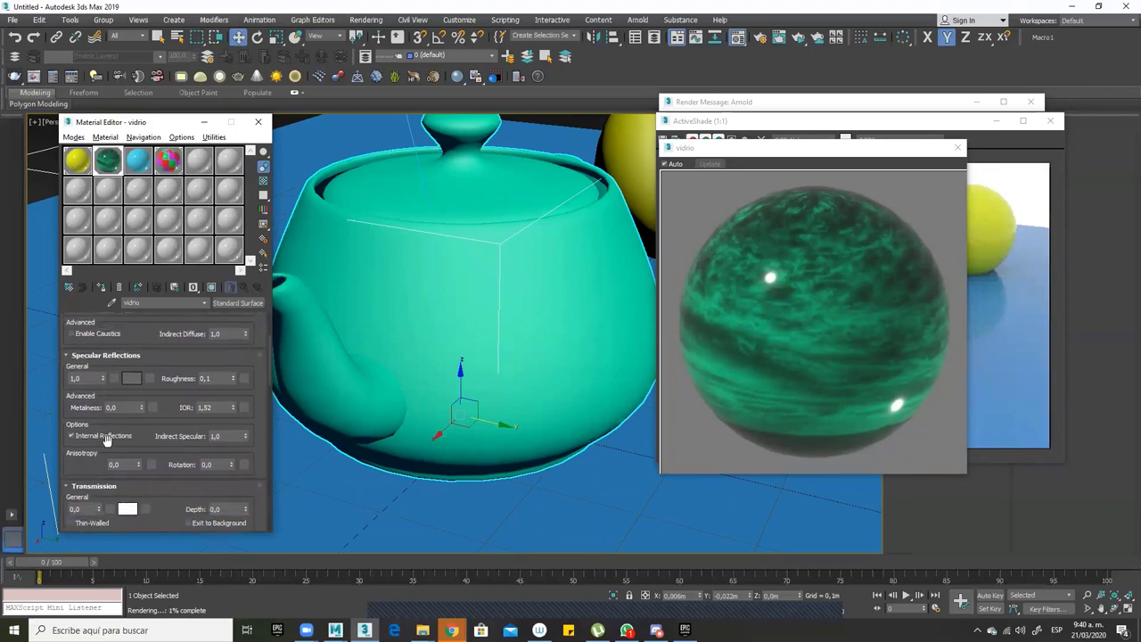
{"action": "scroll", "coordinate": [164, 372], "scroll_direction": "down", "scroll_amount": 3}
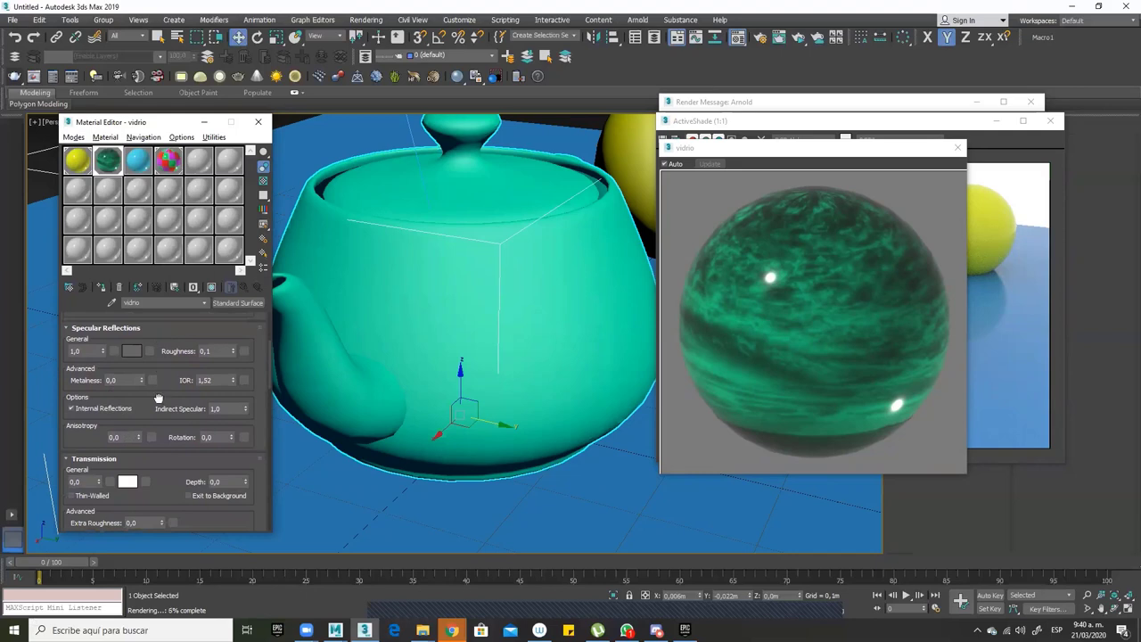
{"action": "scroll", "coordinate": [160, 399], "scroll_direction": "up", "scroll_amount": 6}
{"action": "left_click", "coordinate": [207, 438]}
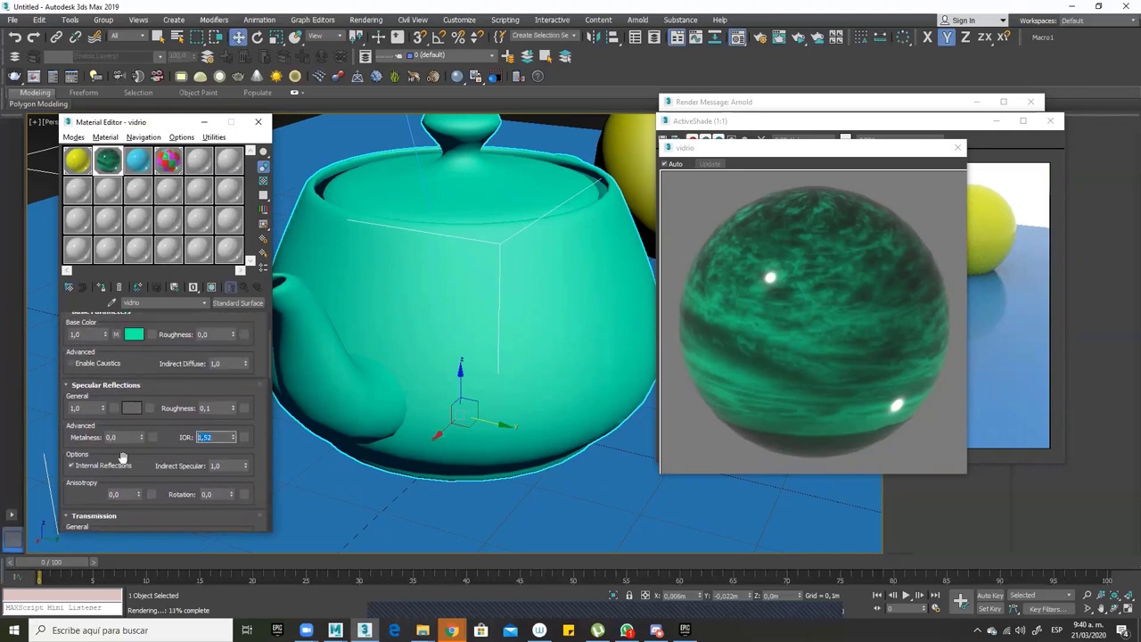
{"action": "scroll", "coordinate": [161, 387], "scroll_direction": "up", "scroll_amount": 3}
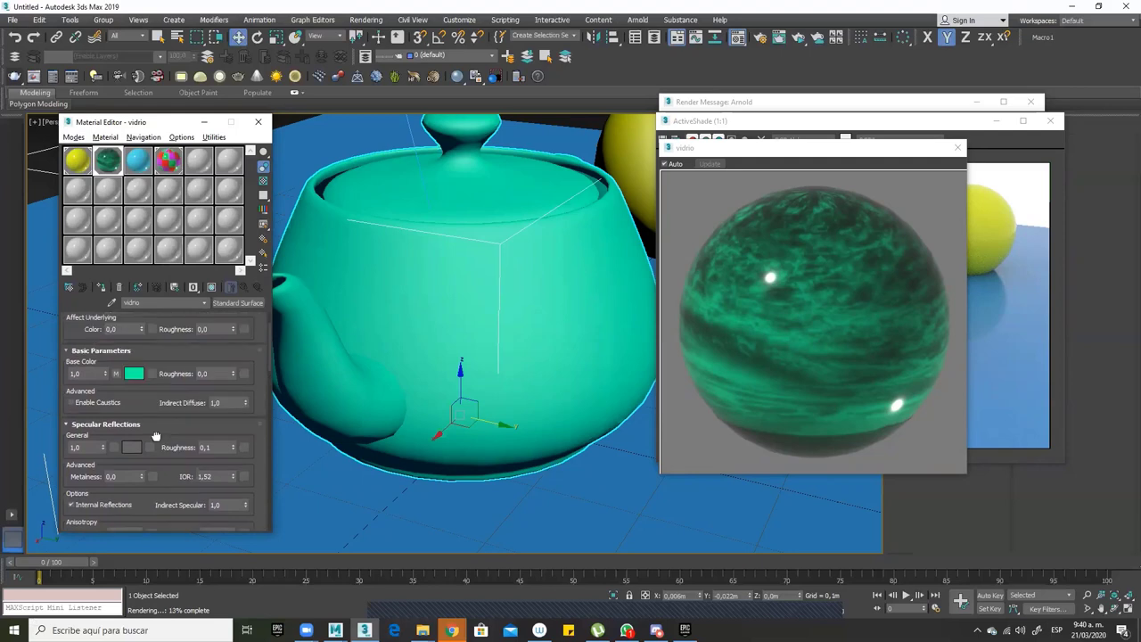
{"action": "scroll", "coordinate": [115, 414], "scroll_direction": "down", "scroll_amount": 1}
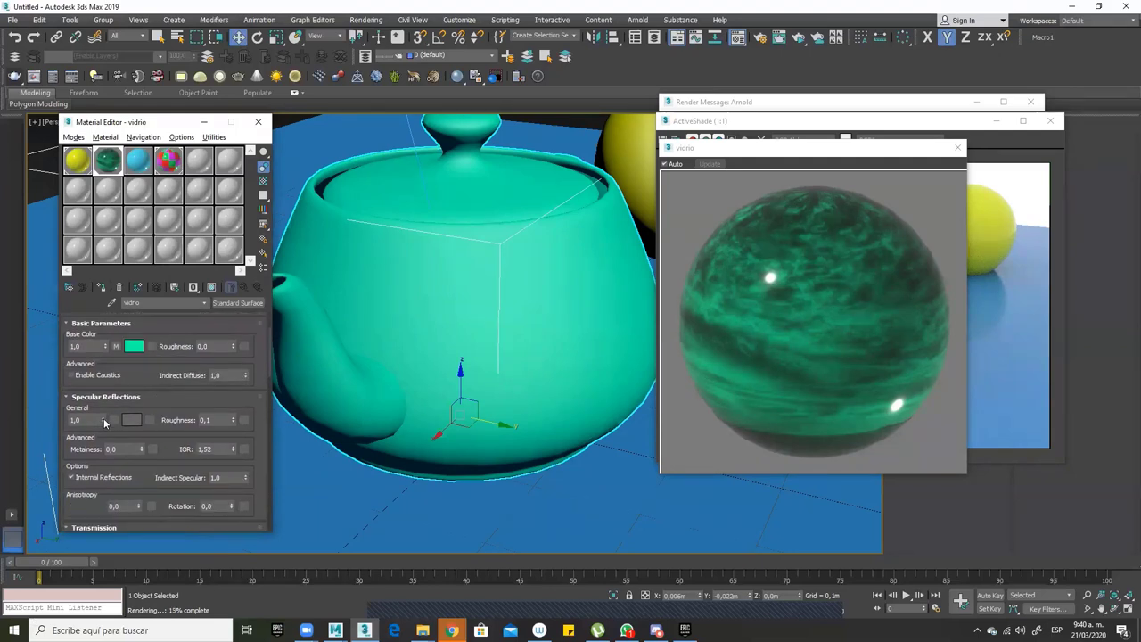
Set the vidrio material's specular color to black, with 0,0 for red, green and blue
{"action": "left_click", "coordinate": [131, 420]}
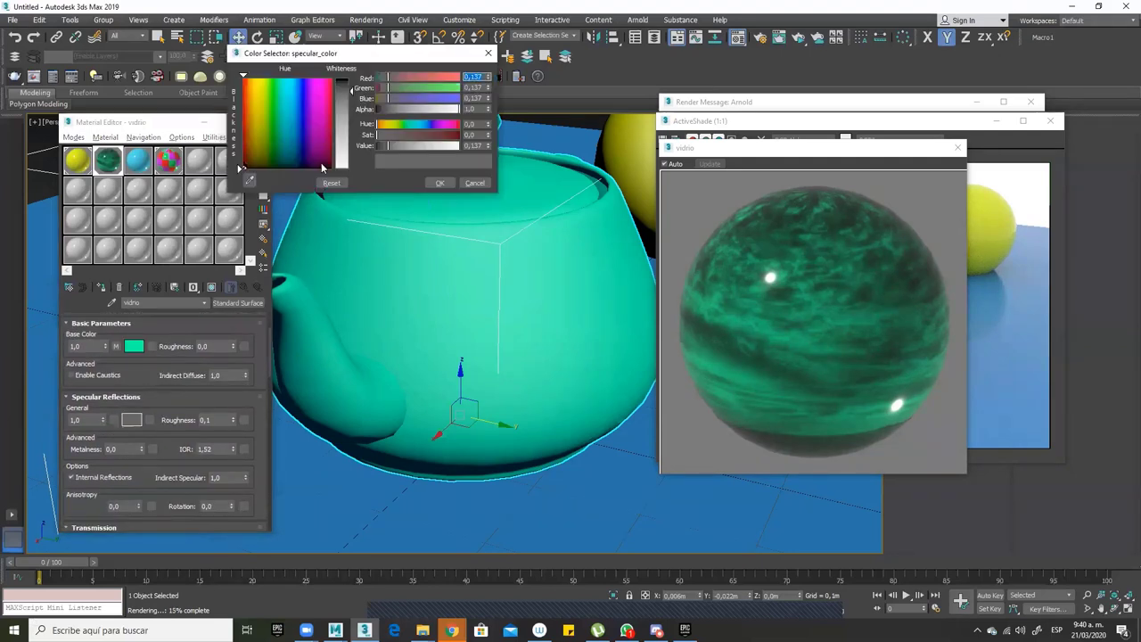
{"action": "left_click_drag", "start_coordinate": [351, 89], "coordinate": [350, 80]}
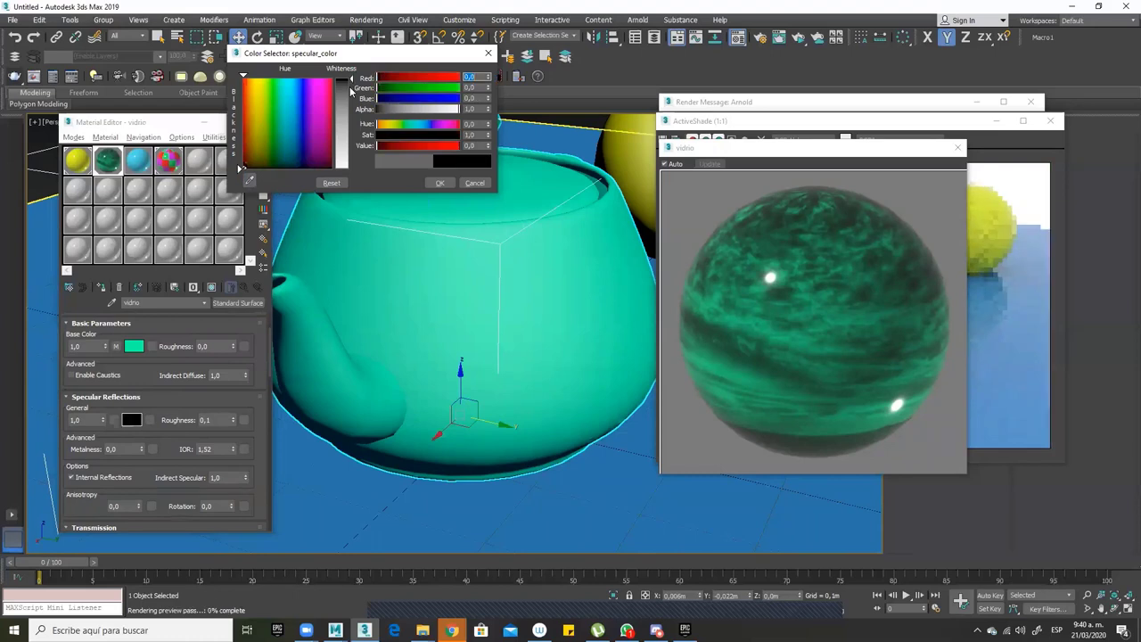
{"action": "left_click", "coordinate": [439, 183]}
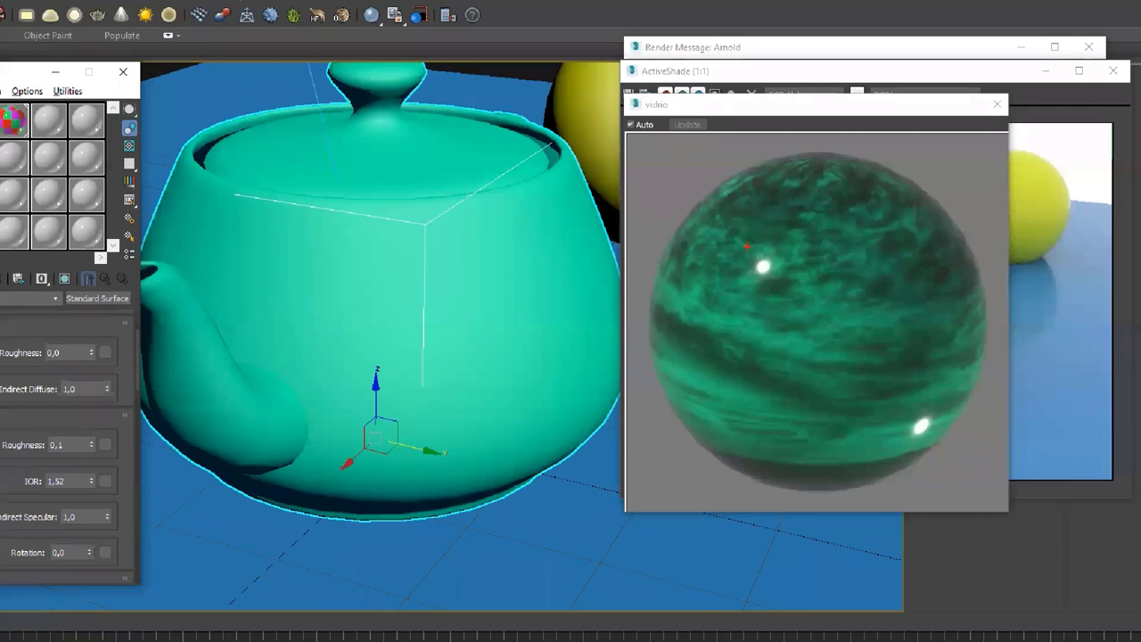
Examine the two highlights on the enlarged vidrio material preview and close that preview
{"action": "left_click", "coordinate": [764, 268]}
{"action": "left_click_drag", "start_coordinate": [909, 413], "coordinate": [942, 444]}
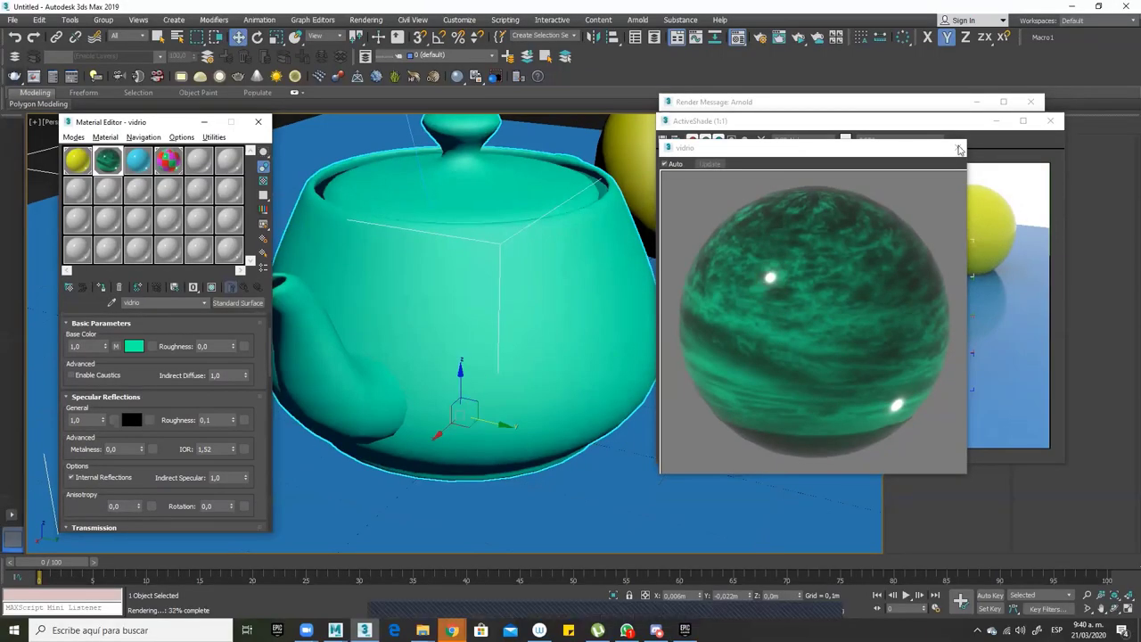
{"action": "left_click", "coordinate": [960, 149]}
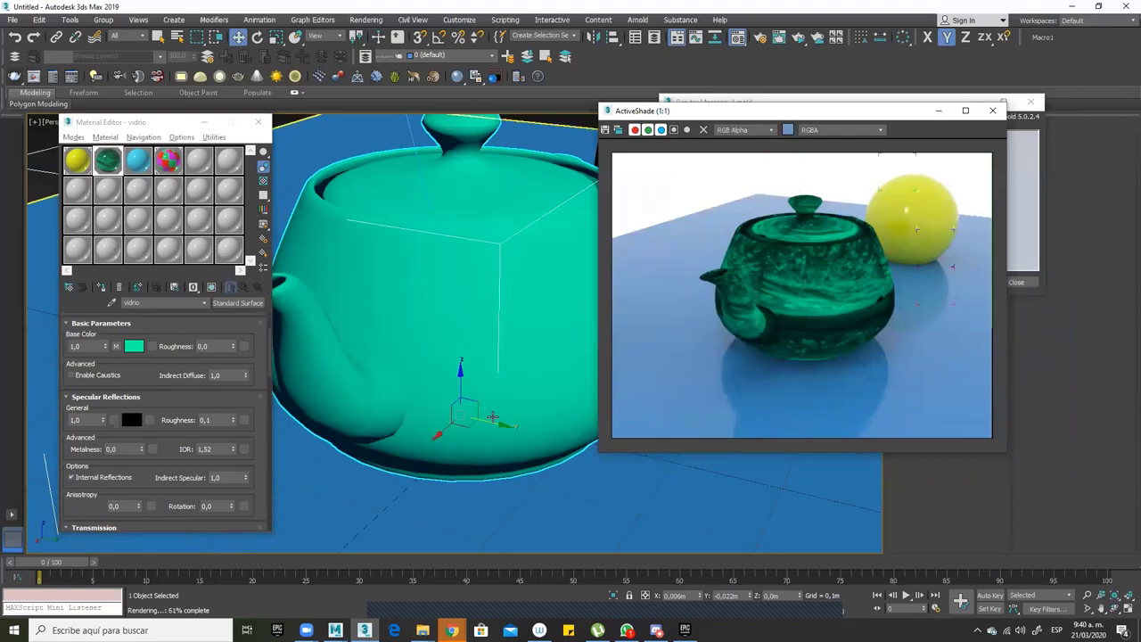
Examine the teapot in the ActiveShade render from wider and shifted perspective views and step back through the view changes
{"action": "scroll", "coordinate": [470, 451], "scroll_direction": "down", "scroll_amount": 3}
{"action": "scroll", "coordinate": [470, 450], "scroll_direction": "down", "scroll_amount": 1}
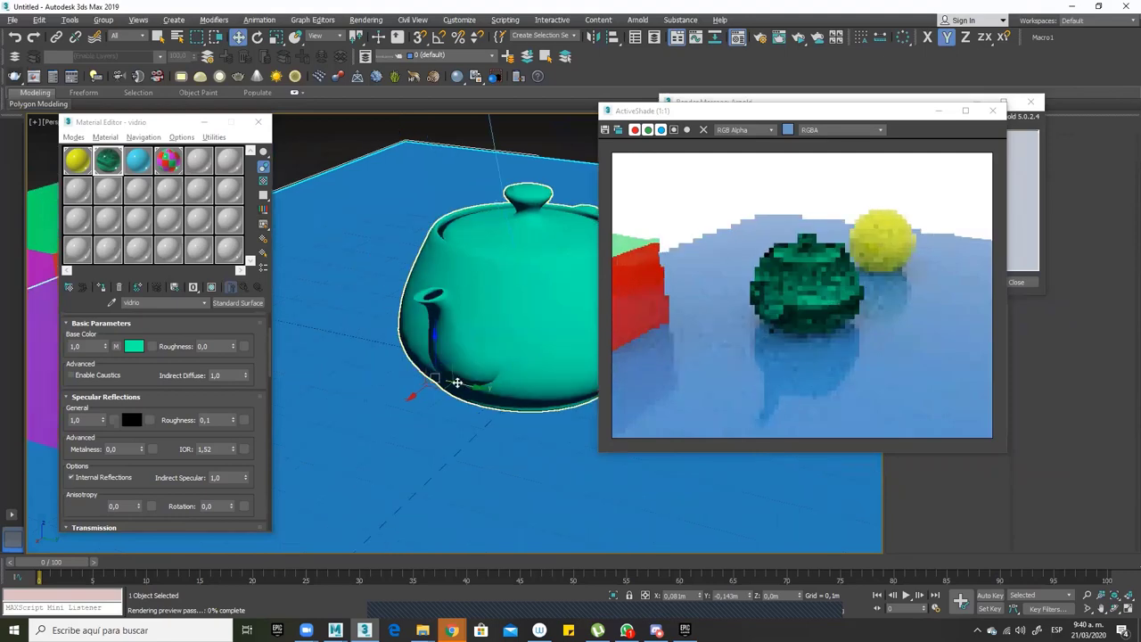
{"action": "middle_click_drag", "start_coordinate": [458, 383], "coordinate": [588, 376], "text": "alt"}
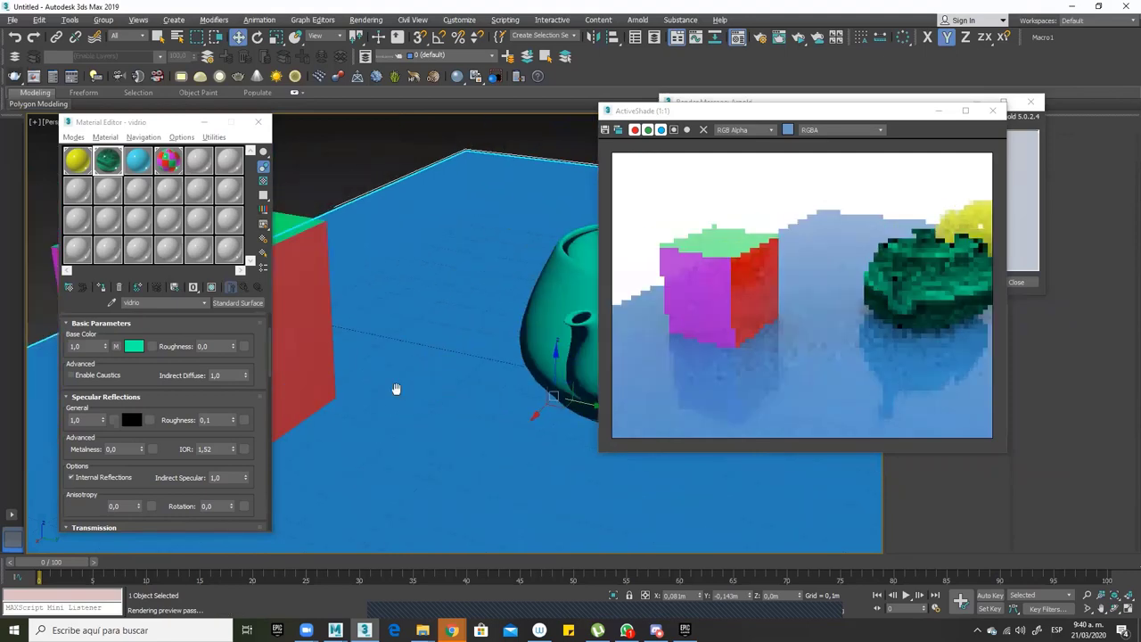
{"action": "key", "text": "shift+z"}
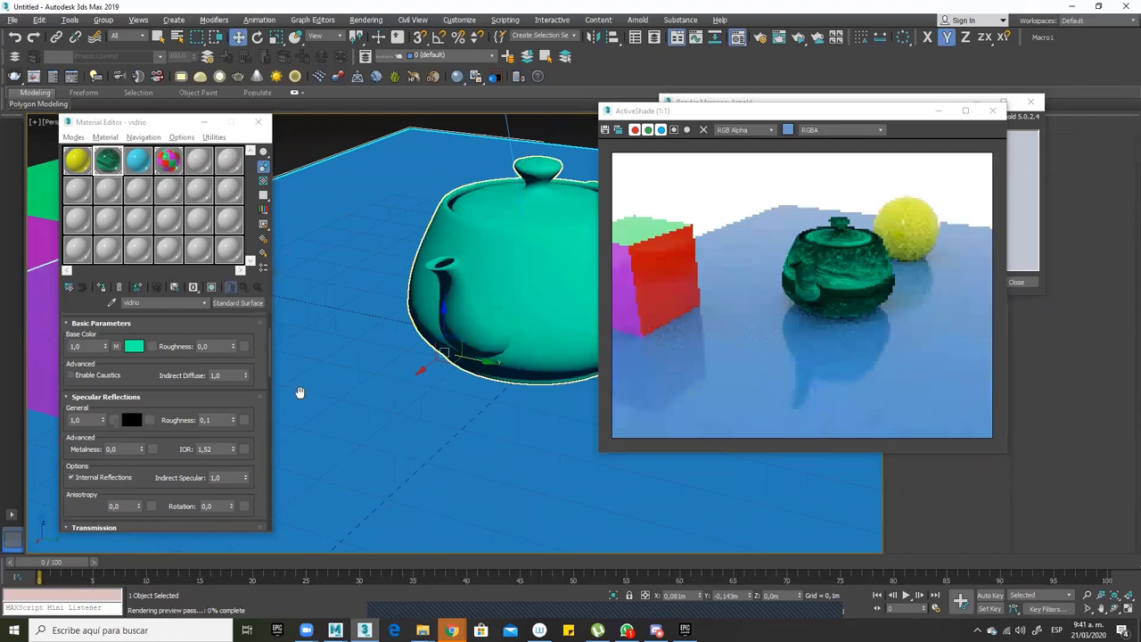
{"action": "key", "text": "shift+z"}
{"action": "key", "text": "shift+z"}
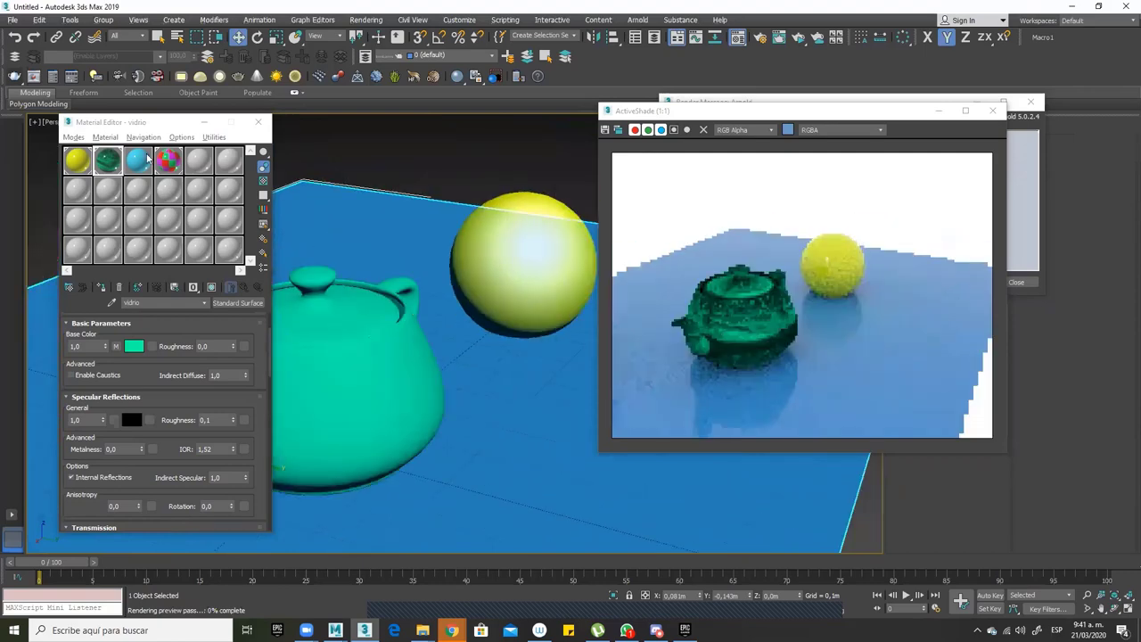
Assign the light blue 03 - Default material to the sphere and move the sphere along X to about -0,529 m
{"action": "left_click", "coordinate": [139, 161]}
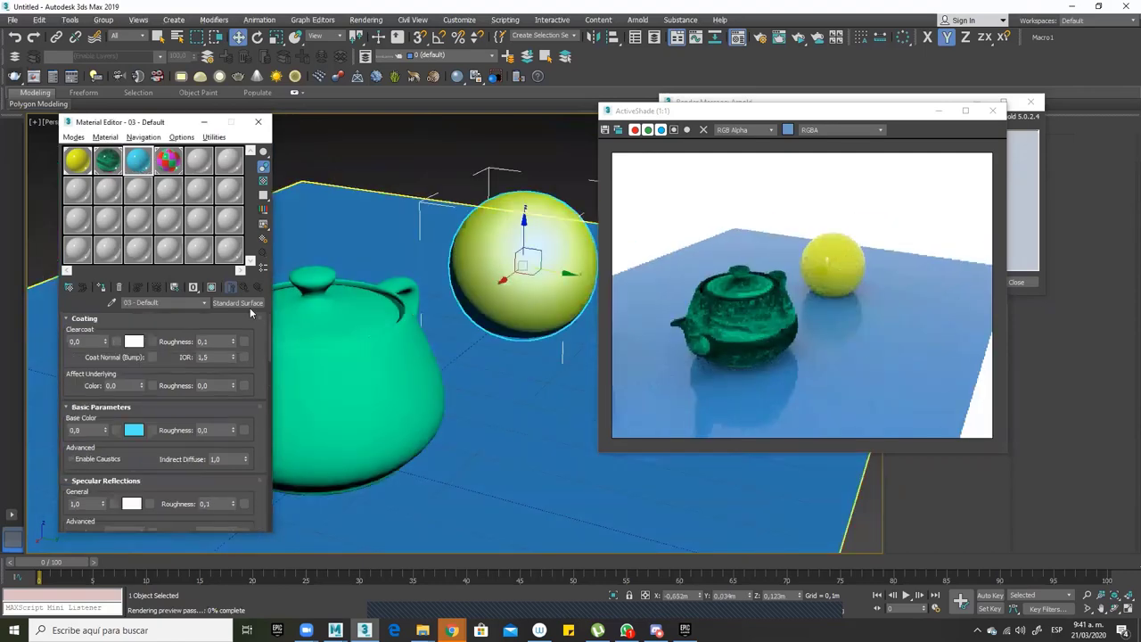
{"action": "left_click", "coordinate": [101, 287]}
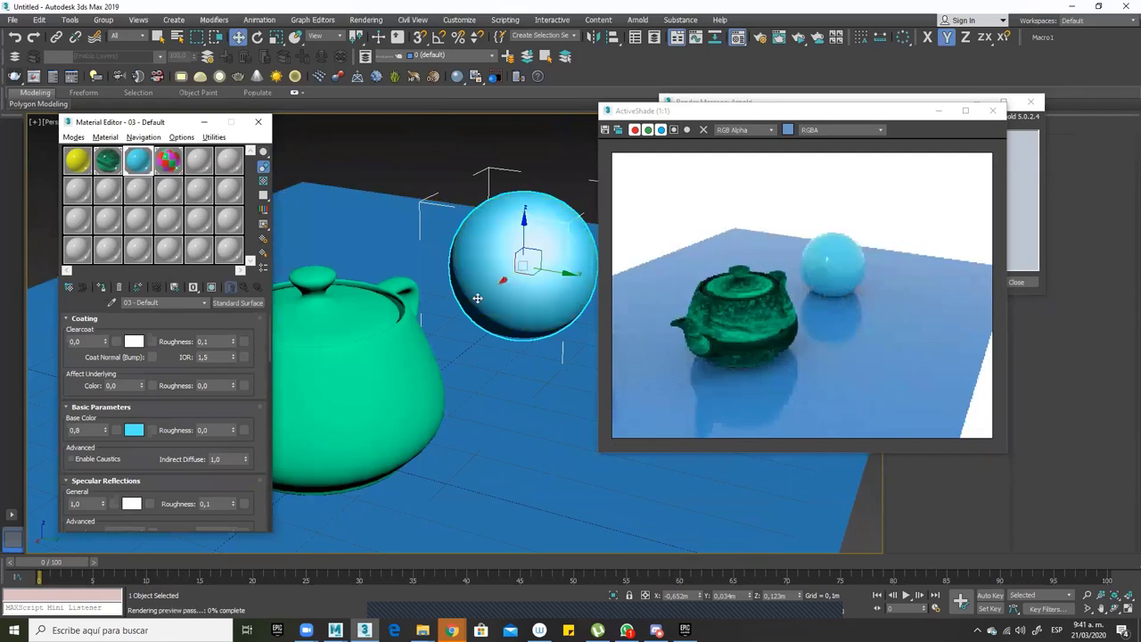
{"action": "left_click_drag", "start_coordinate": [510, 274], "coordinate": [485, 294]}
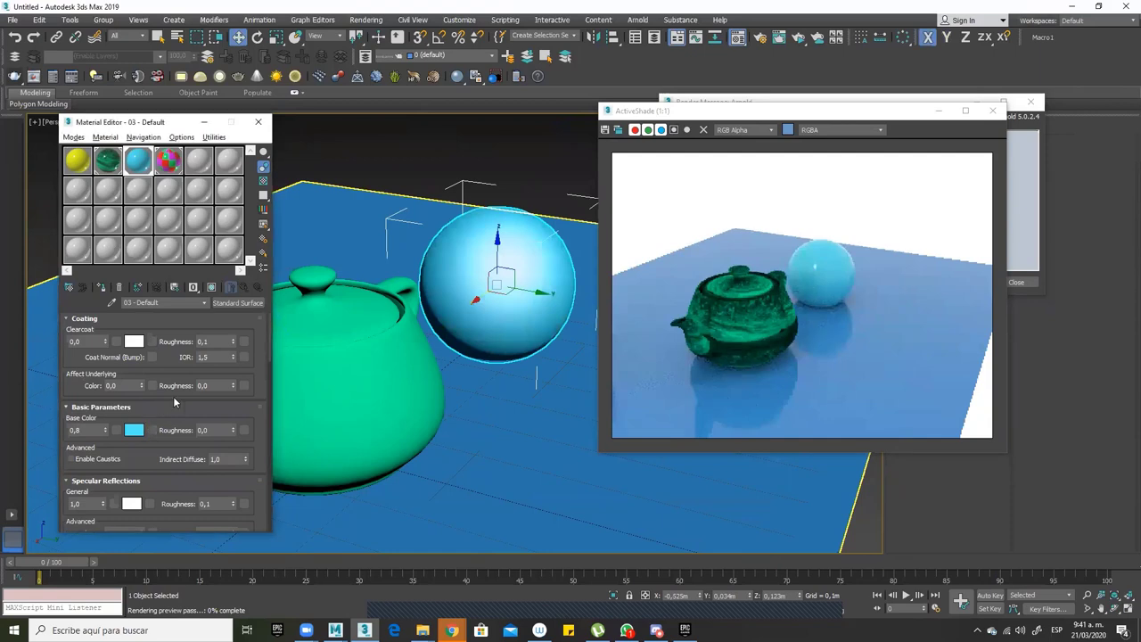
Set the specular color of the sphere's 03 - Default material to black
{"action": "left_click_drag", "start_coordinate": [174, 401], "coordinate": [173, 316]}
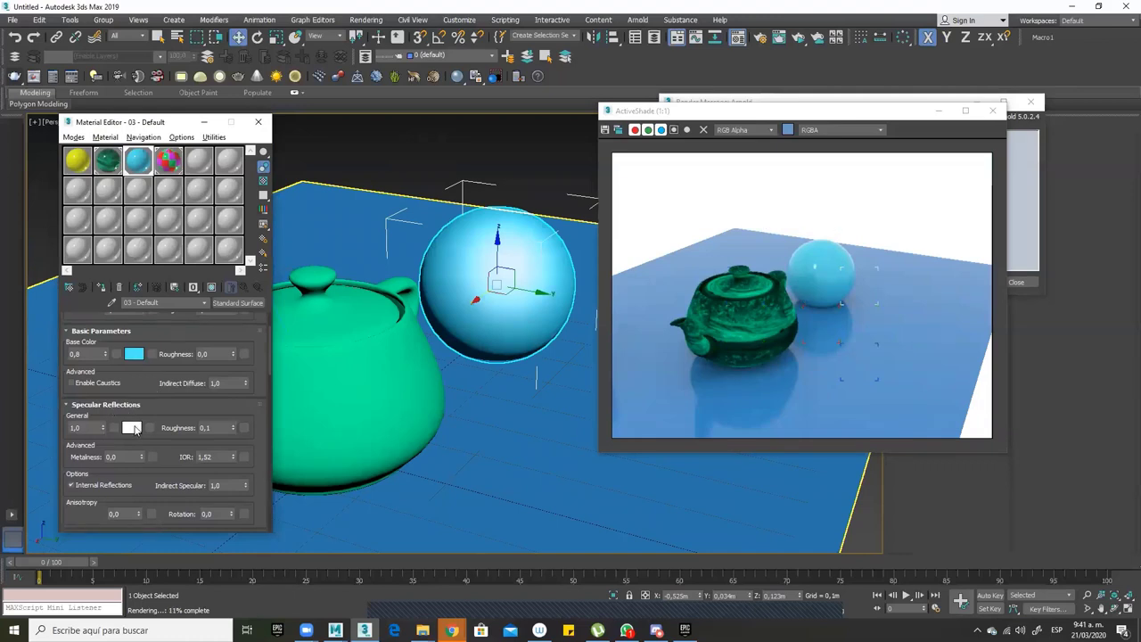
{"action": "left_click", "coordinate": [132, 428]}
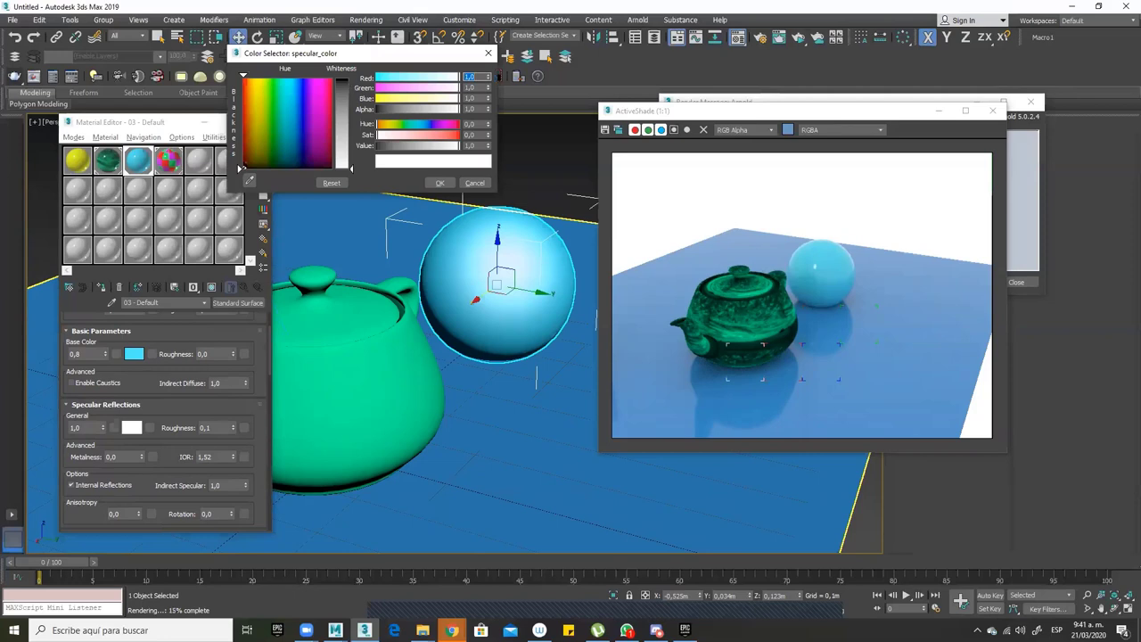
{"action": "left_click_drag", "start_coordinate": [350, 87], "coordinate": [350, 167]}
{"action": "left_click", "coordinate": [443, 183]}
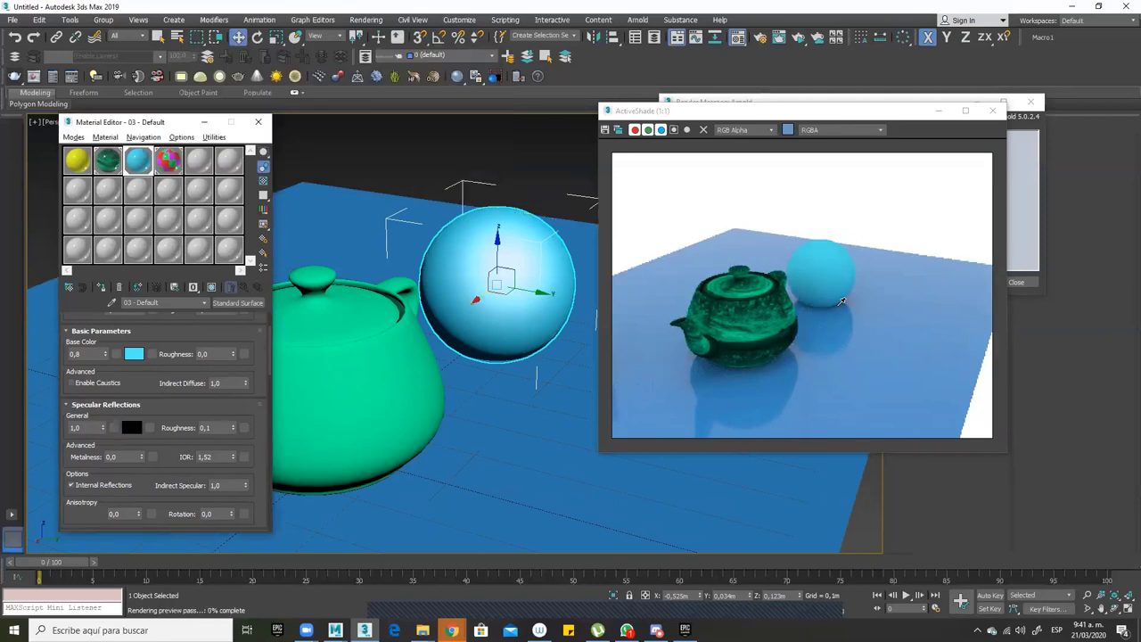
Examine the blue sphere's surface in the ActiveShade render from different distances and angles
{"action": "left_click", "coordinate": [530, 318]}
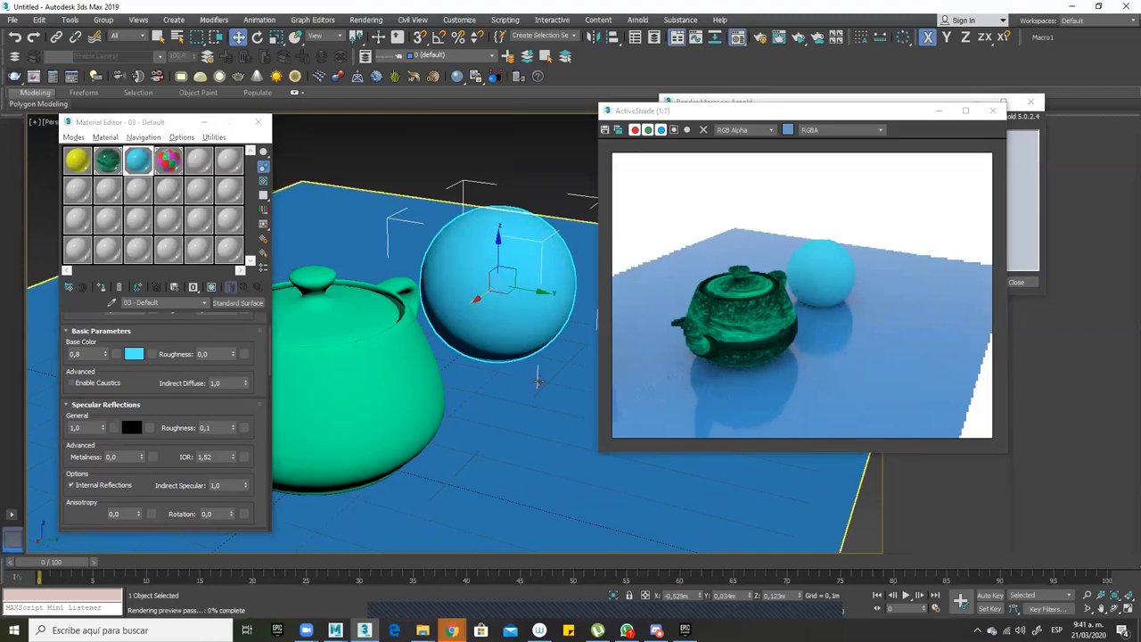
{"action": "scroll", "coordinate": [508, 363], "scroll_direction": "down", "scroll_amount": 3}
{"action": "scroll", "coordinate": [508, 363], "scroll_direction": "down", "scroll_amount": 1}
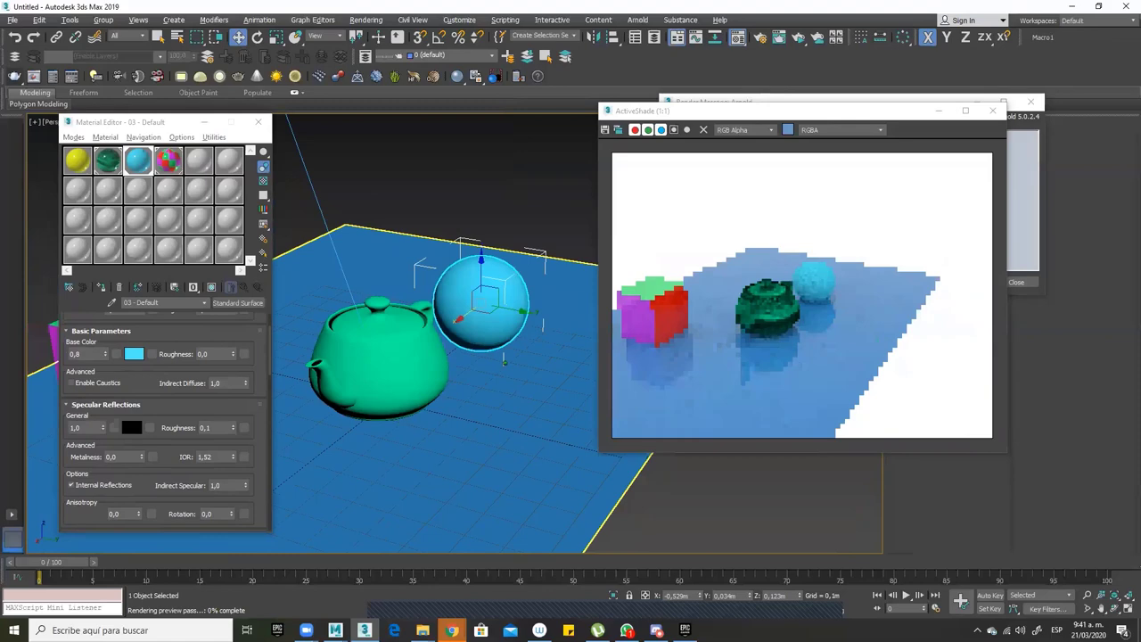
{"action": "scroll", "coordinate": [417, 416], "scroll_direction": "up", "scroll_amount": 5}
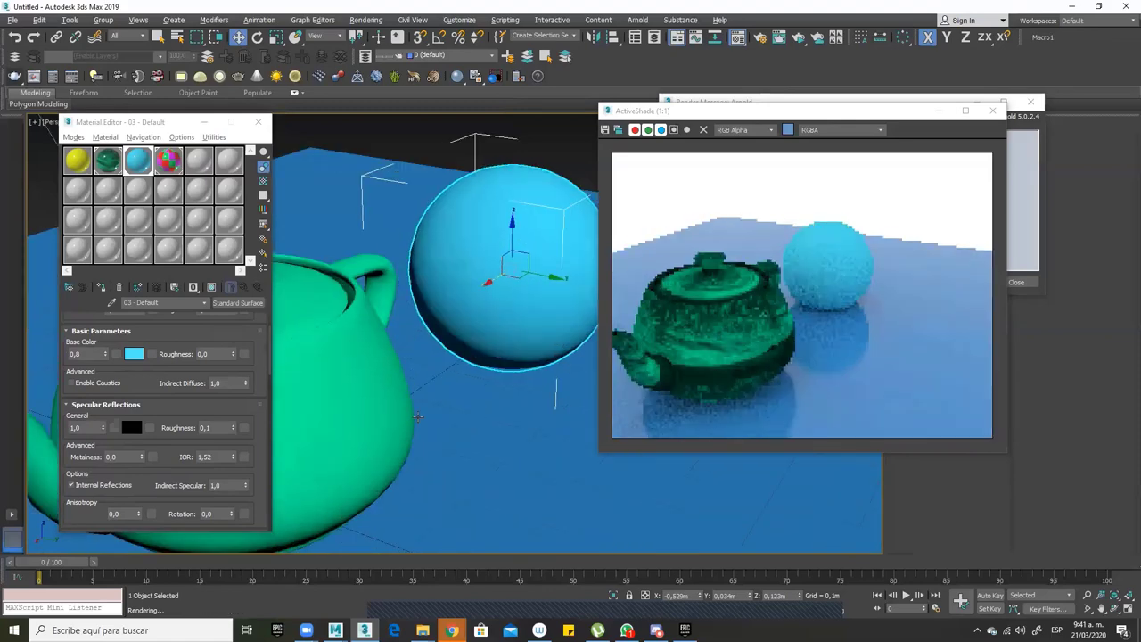
{"action": "middle_click_drag", "start_coordinate": [417, 416], "coordinate": [831, 274], "text": "alt"}
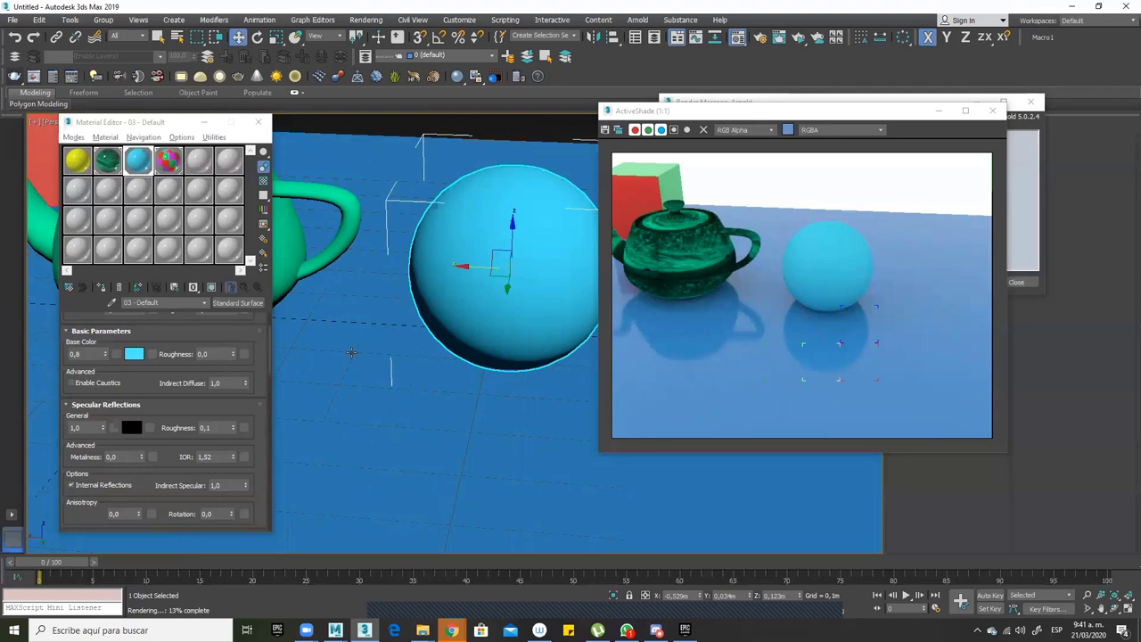
{"action": "middle_click_drag", "start_coordinate": [406, 309], "coordinate": [395, 324], "text": "alt"}
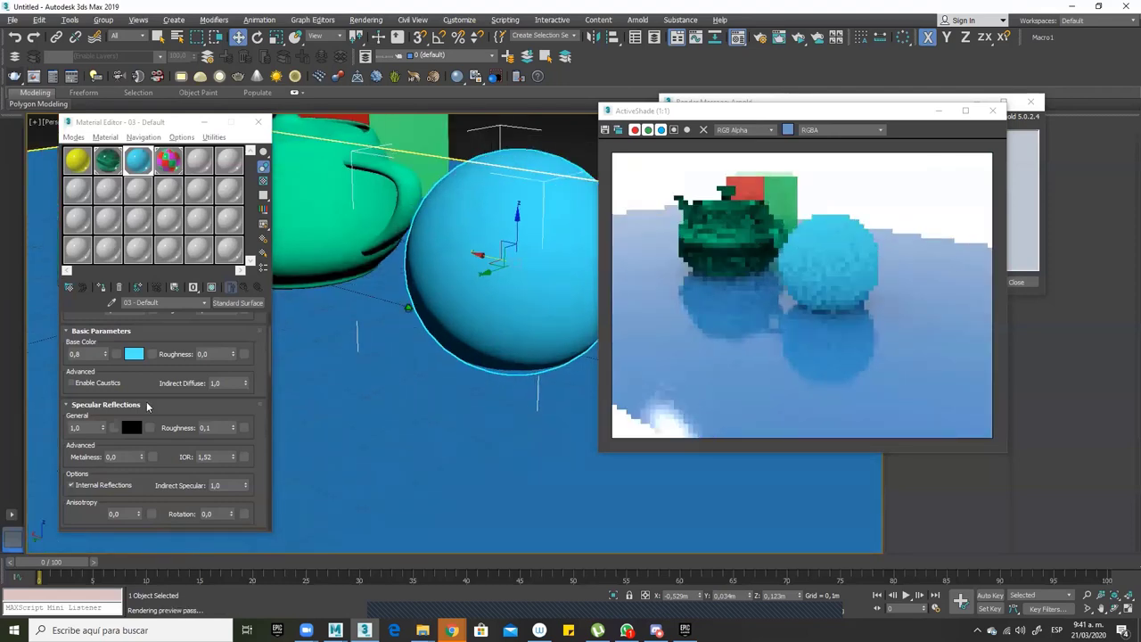
Set the specular reflection weight of the 03 - Default material to 0,5
{"action": "scroll", "coordinate": [149, 371], "scroll_direction": "down", "scroll_amount": 2}
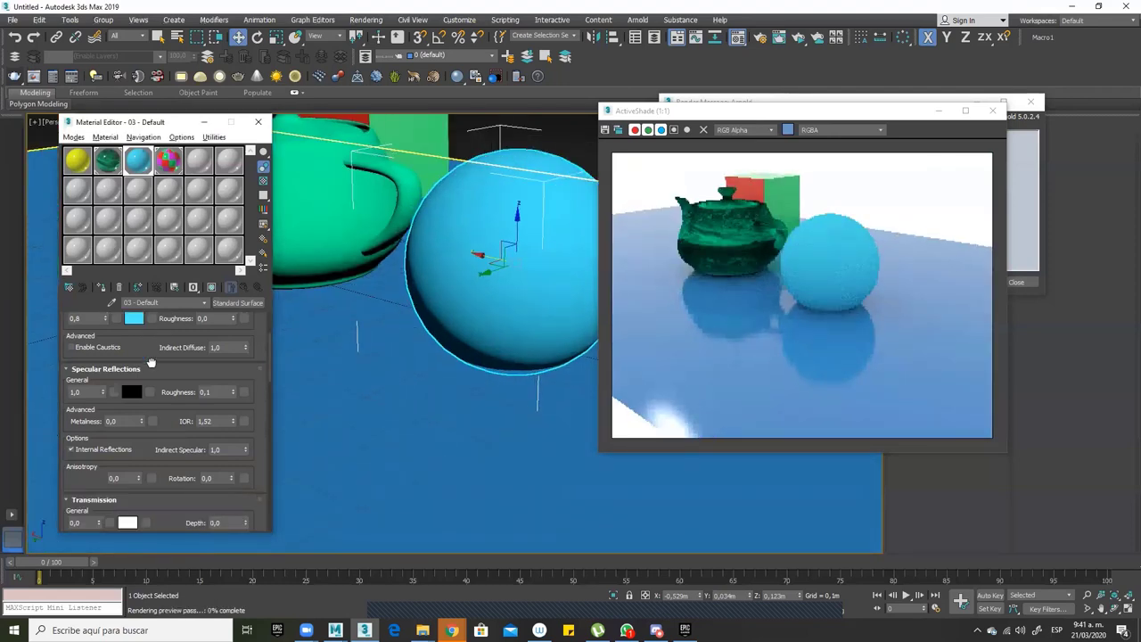
{"action": "scroll", "coordinate": [152, 351], "scroll_direction": "down", "scroll_amount": 2}
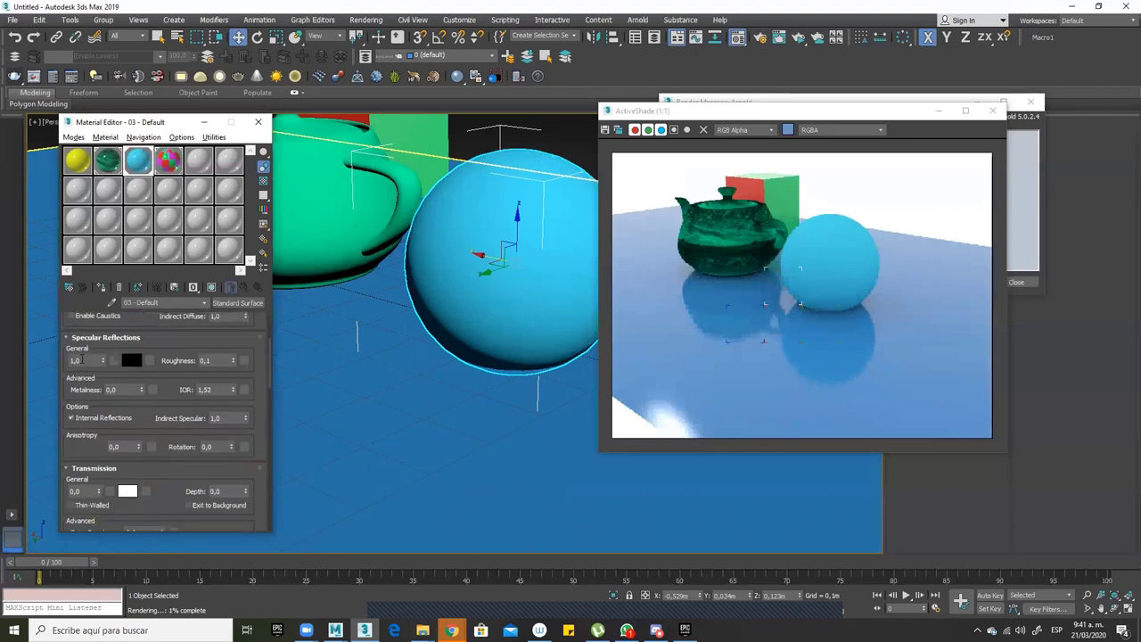
{"action": "left_click", "coordinate": [80, 360]}
{"action": "key", "text": "ctrl+a"}
{"action": "type", "text": ",5"}
{"action": "key", "text": "Return"}
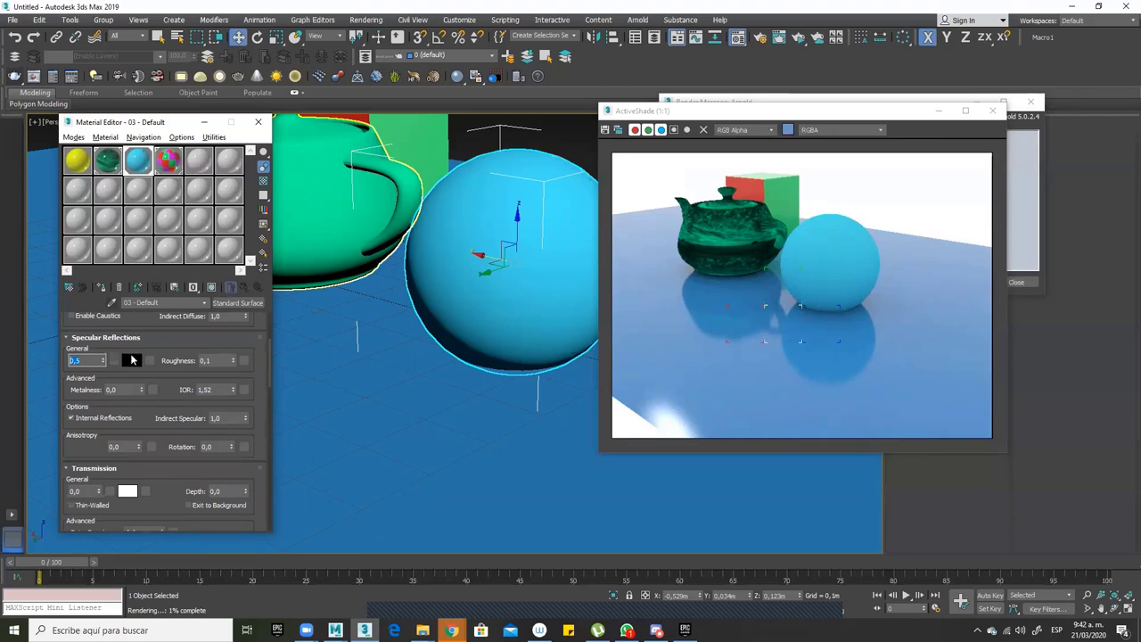
Set the 03 - Default material's specular color to a gray of 0,345 for red, green and blue
{"action": "left_click", "coordinate": [132, 360]}
{"action": "left_click_drag", "start_coordinate": [352, 100], "coordinate": [351, 107]}
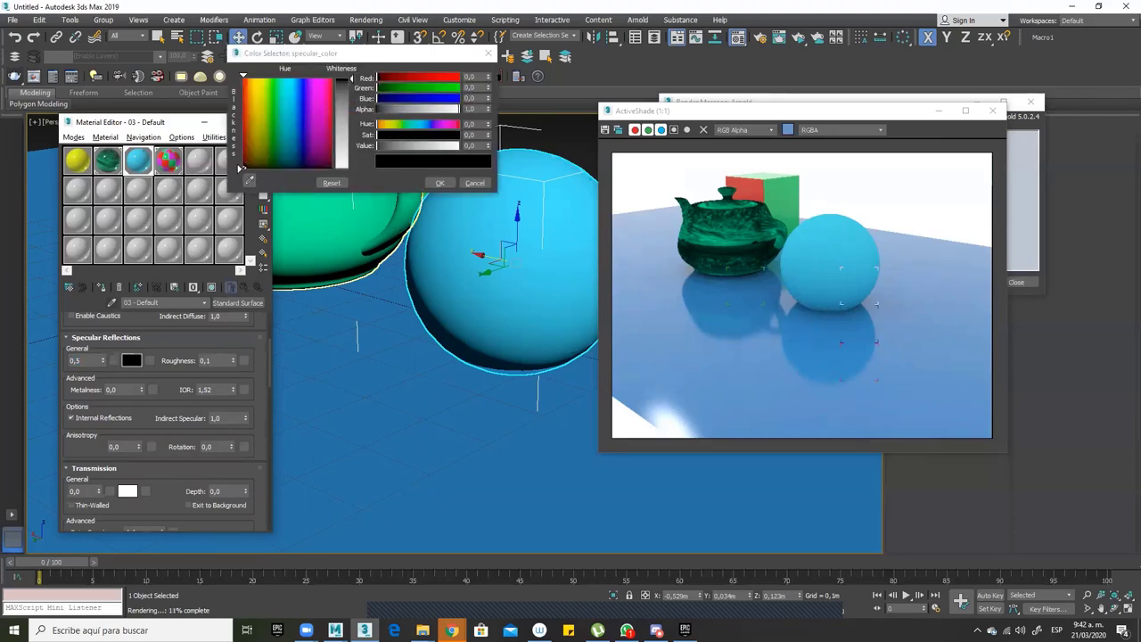
{"action": "left_click", "coordinate": [437, 182]}
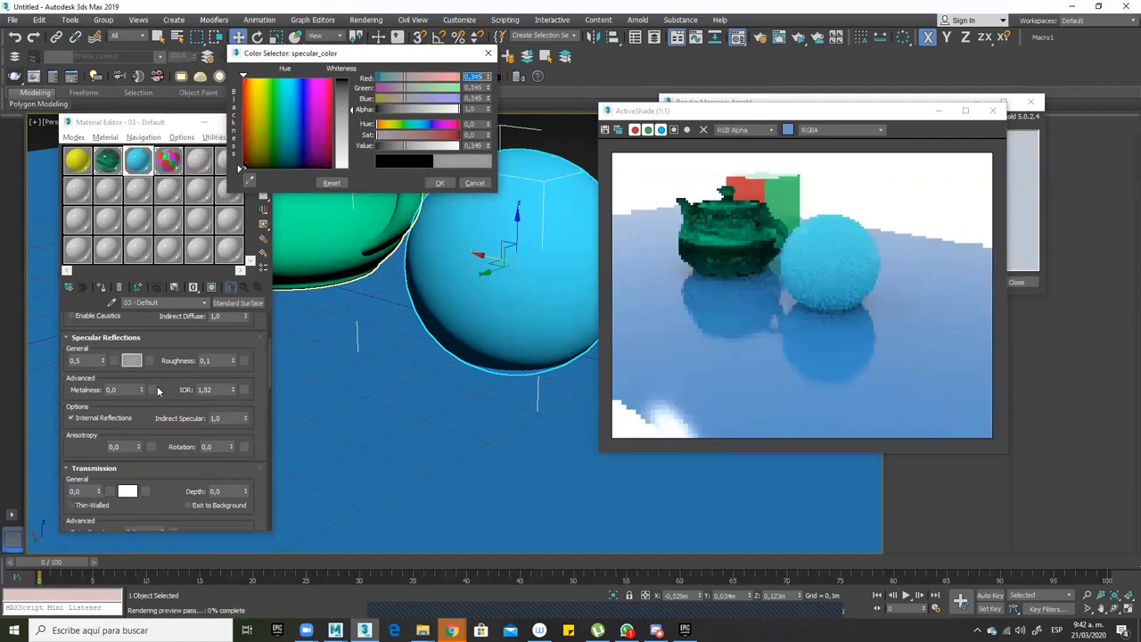
Review the 03 - Default material's parameter groups from specular reflections through transmission and sub-surface scattering to the map slots
{"action": "scroll", "coordinate": [164, 330], "scroll_direction": "down", "scroll_amount": 3}
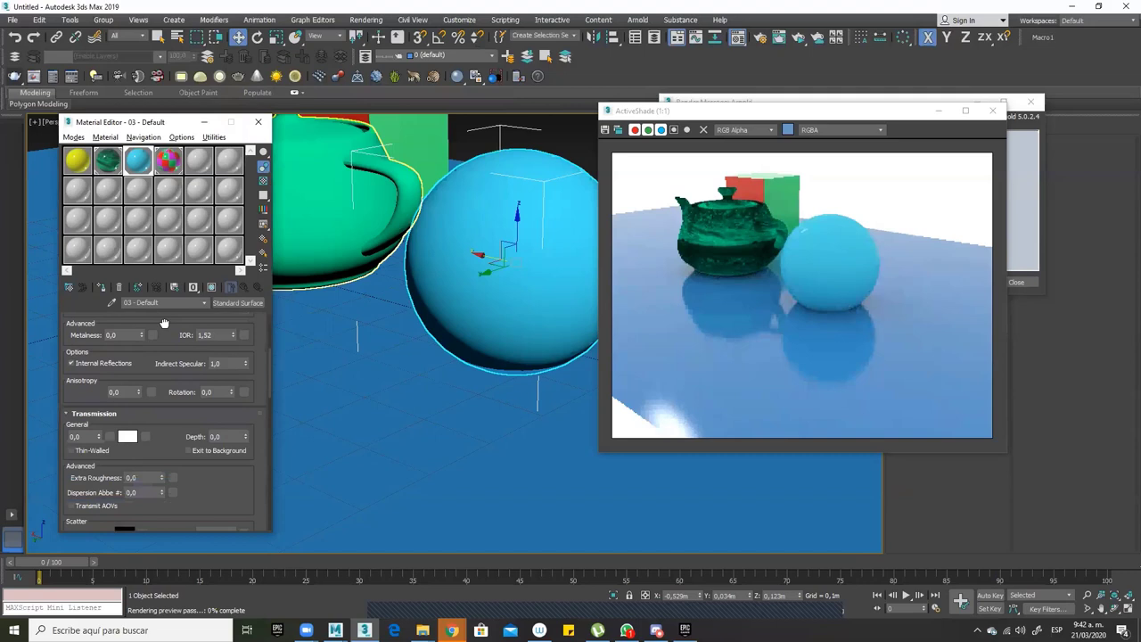
{"action": "scroll", "coordinate": [165, 325], "scroll_direction": "down", "scroll_amount": 2}
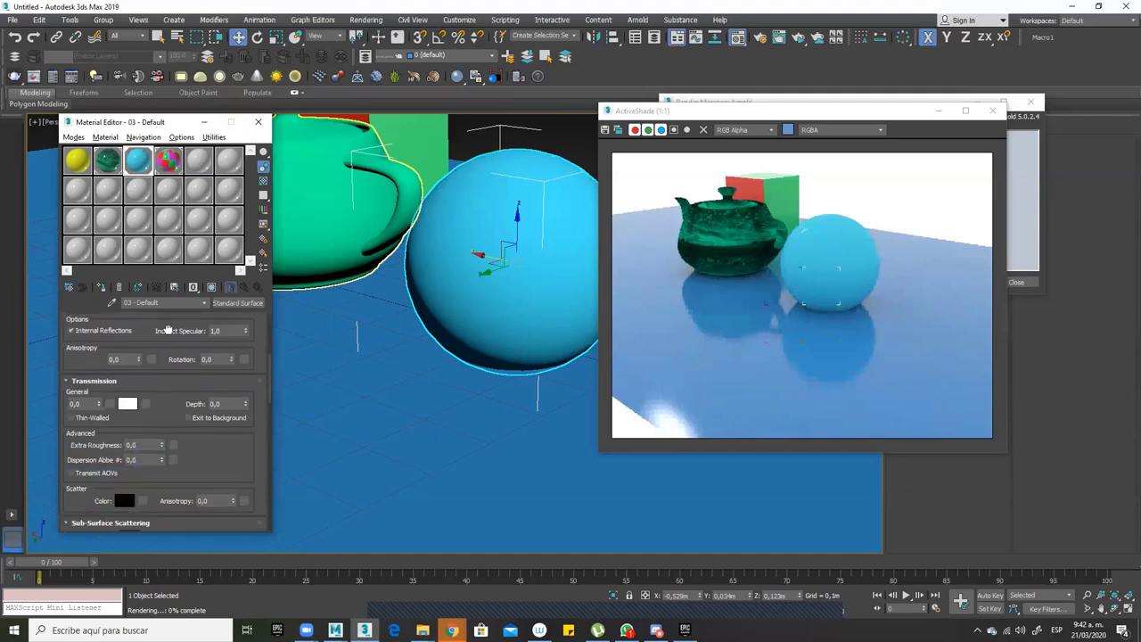
{"action": "scroll", "coordinate": [167, 330], "scroll_direction": "down", "scroll_amount": 4}
{"action": "scroll", "coordinate": [169, 374], "scroll_direction": "down", "scroll_amount": 6}
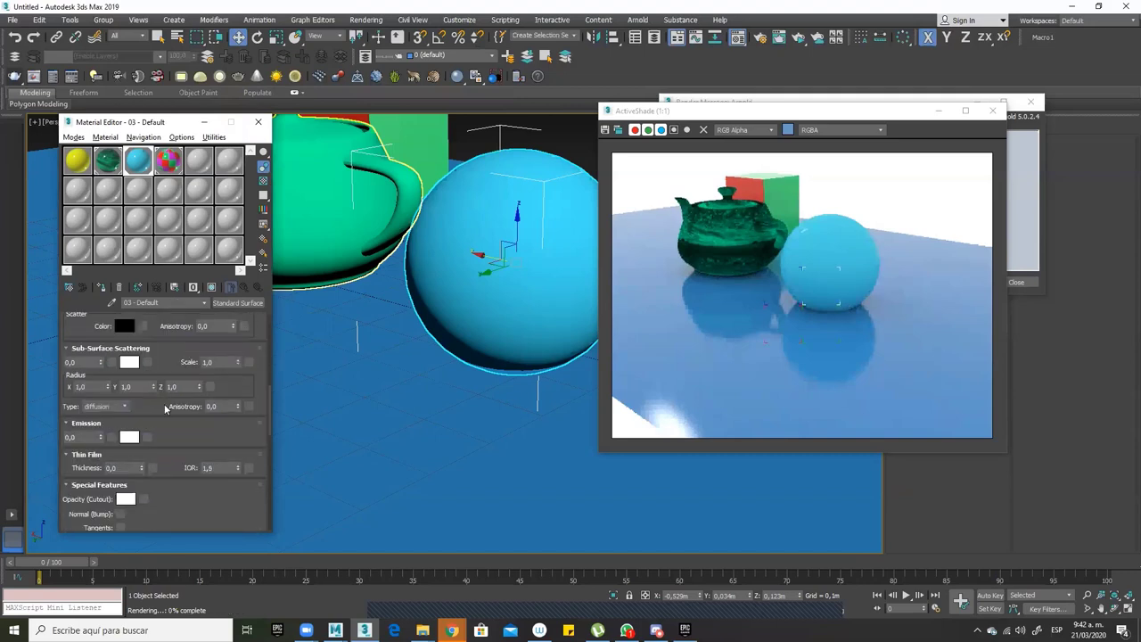
{"action": "scroll", "coordinate": [169, 357], "scroll_direction": "down", "scroll_amount": 1}
{"action": "scroll", "coordinate": [176, 314], "scroll_direction": "down", "scroll_amount": 6}
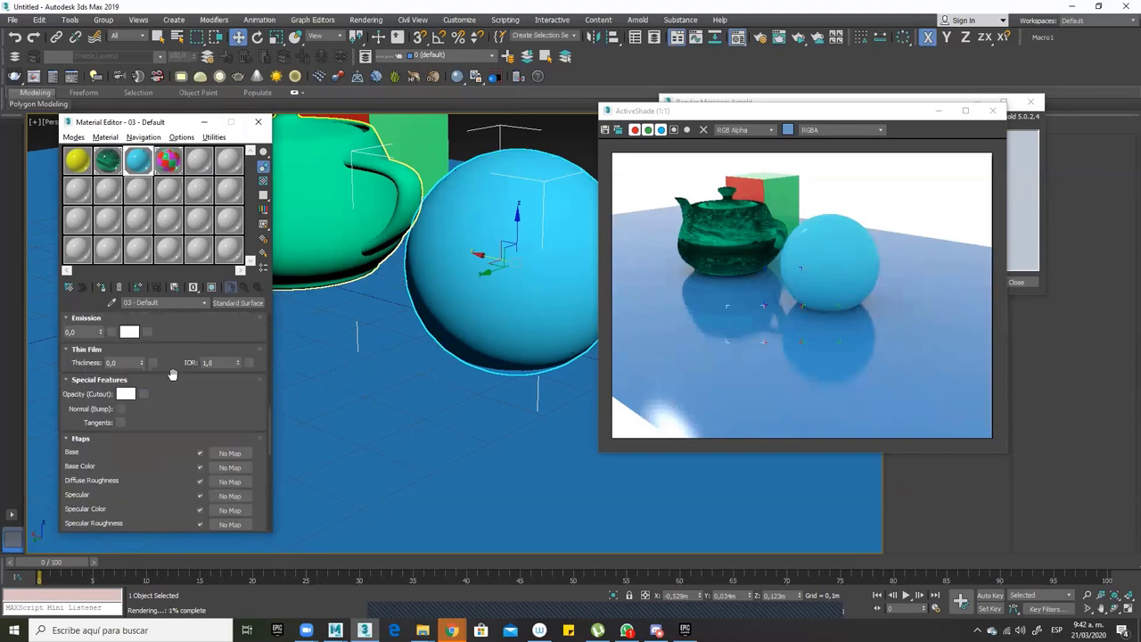
{"action": "scroll", "coordinate": [178, 310], "scroll_direction": "down", "scroll_amount": 3}
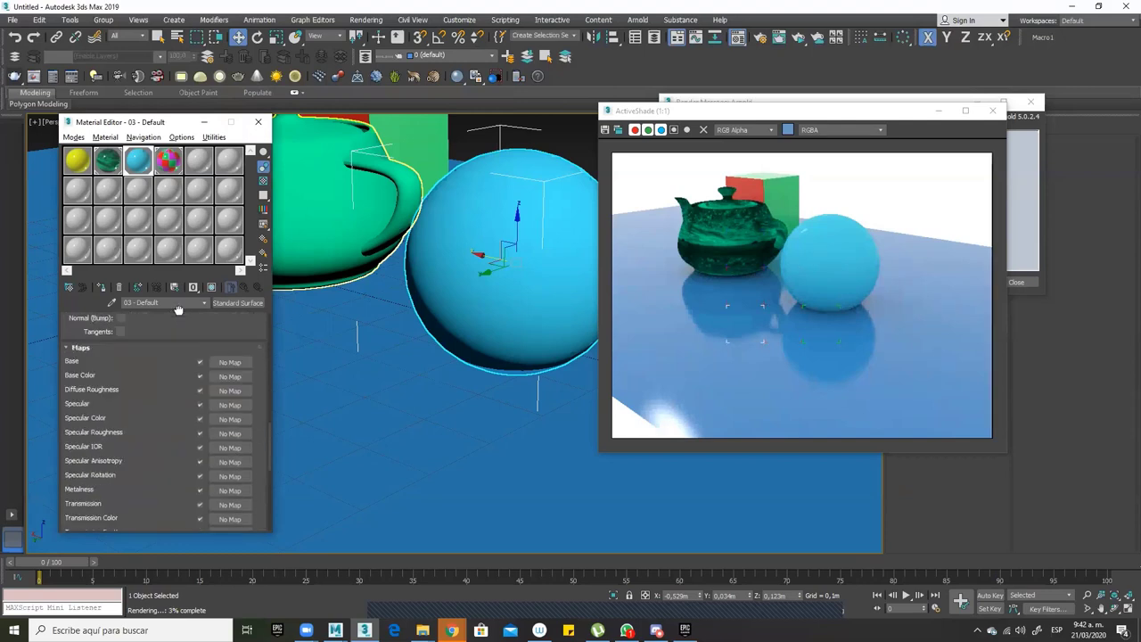
{"action": "scroll", "coordinate": [139, 416], "scroll_direction": "down", "scroll_amount": 1}
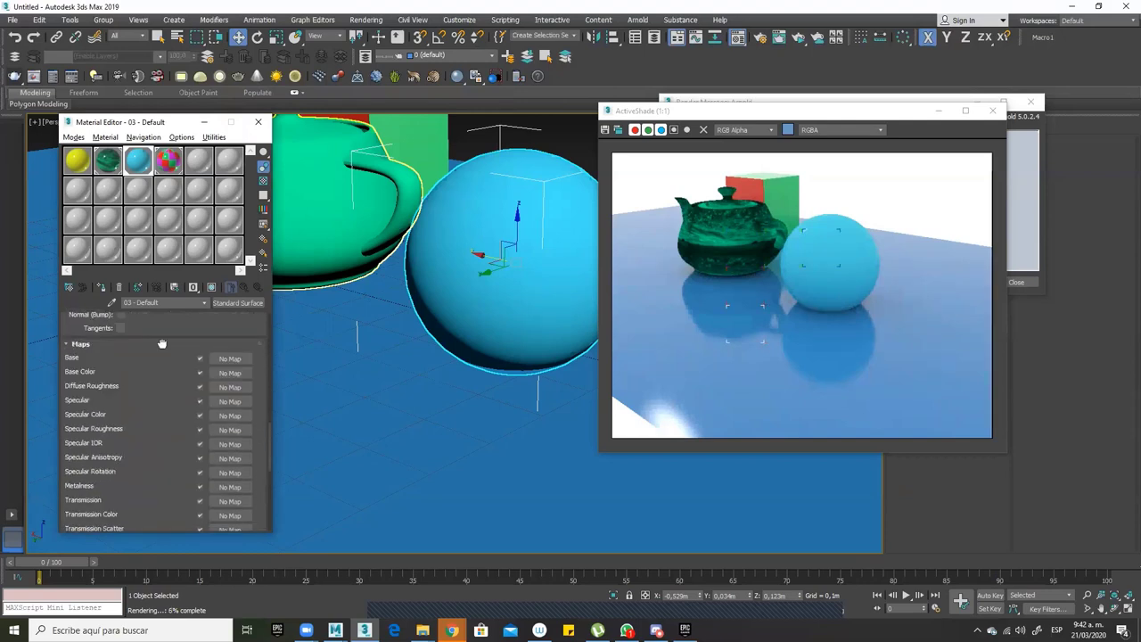
{"action": "scroll", "coordinate": [163, 330], "scroll_direction": "down", "scroll_amount": 3}
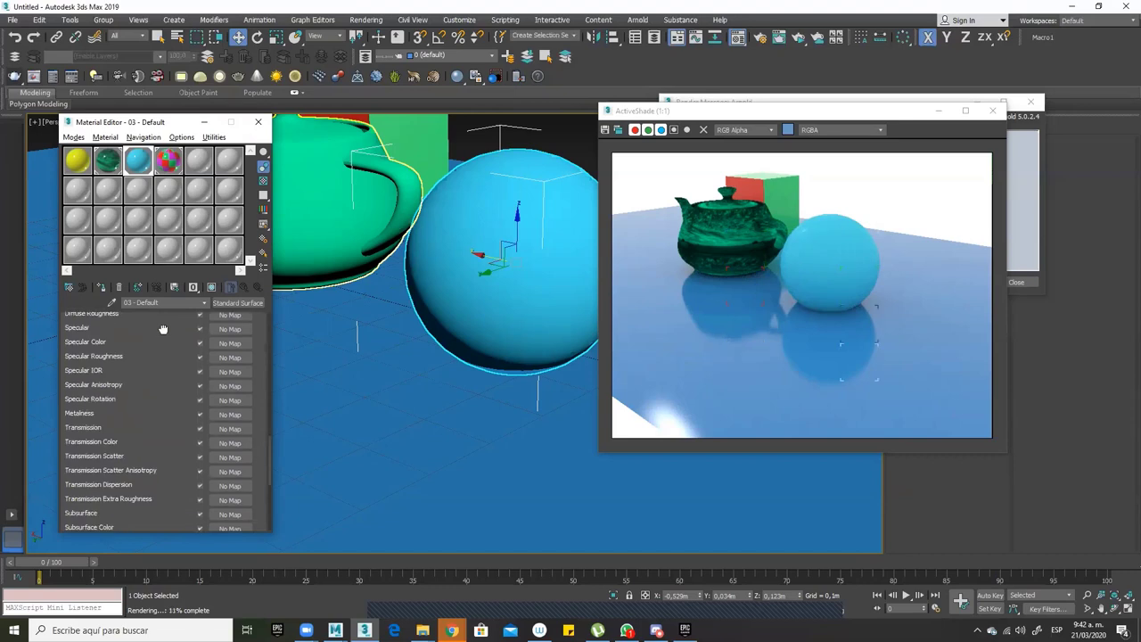
{"action": "scroll", "coordinate": [148, 364], "scroll_direction": "up", "scroll_amount": 2}
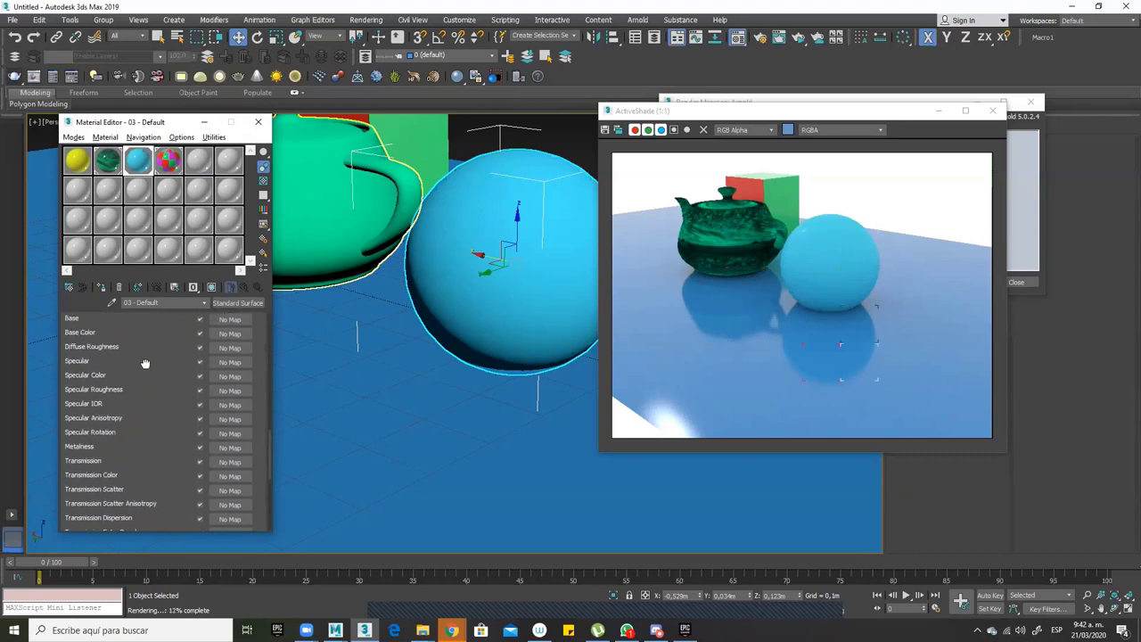
{"action": "scroll", "coordinate": [145, 363], "scroll_direction": "up", "scroll_amount": 2}
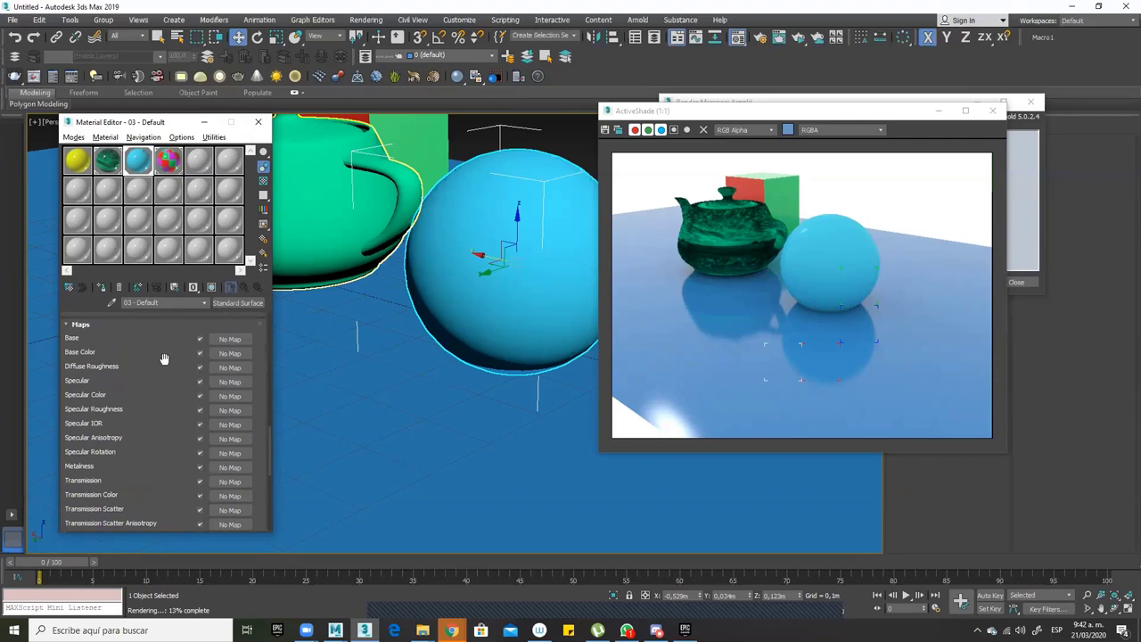
{"action": "scroll", "coordinate": [241, 380], "scroll_direction": "up", "scroll_amount": 2}
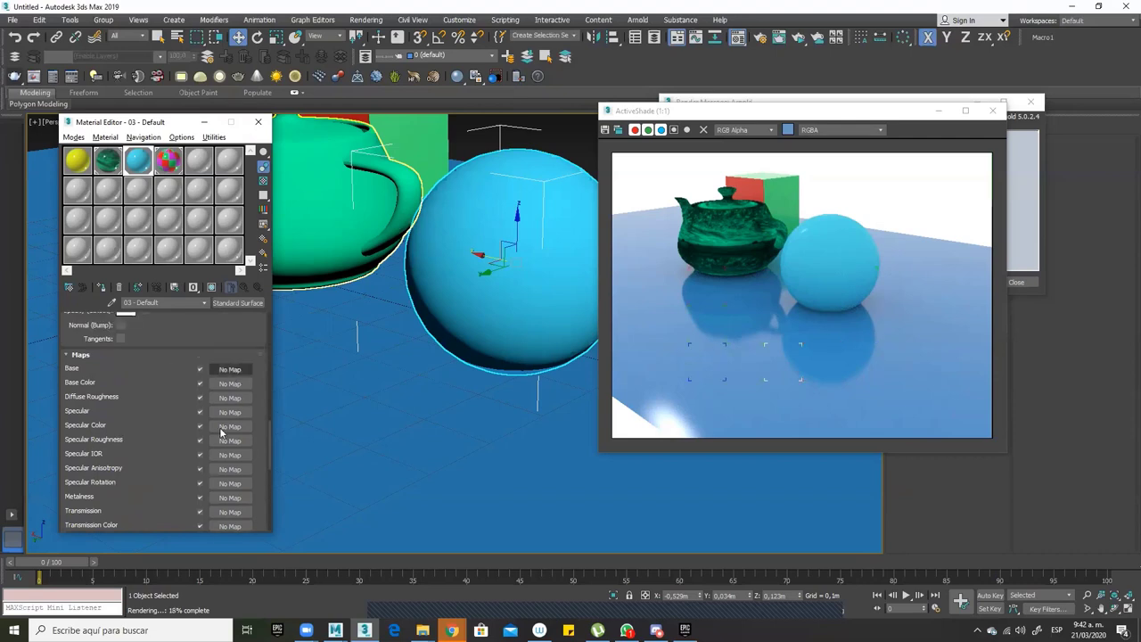
{"action": "scroll", "coordinate": [122, 402], "scroll_direction": "up", "scroll_amount": 5}
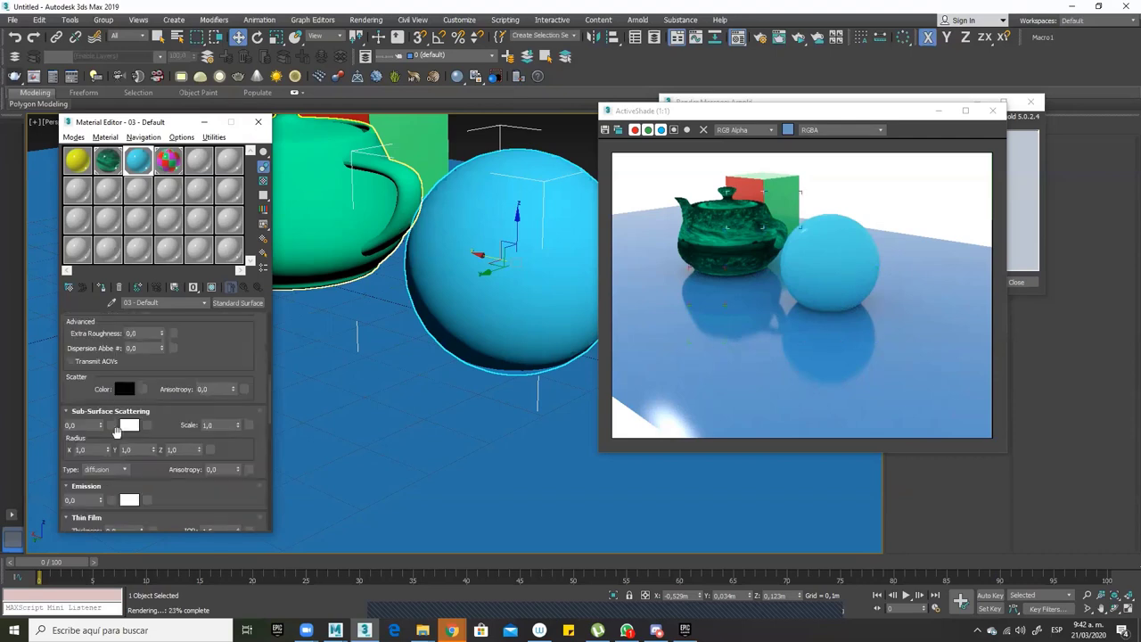
{"action": "scroll", "coordinate": [116, 432], "scroll_direction": "up", "scroll_amount": 1}
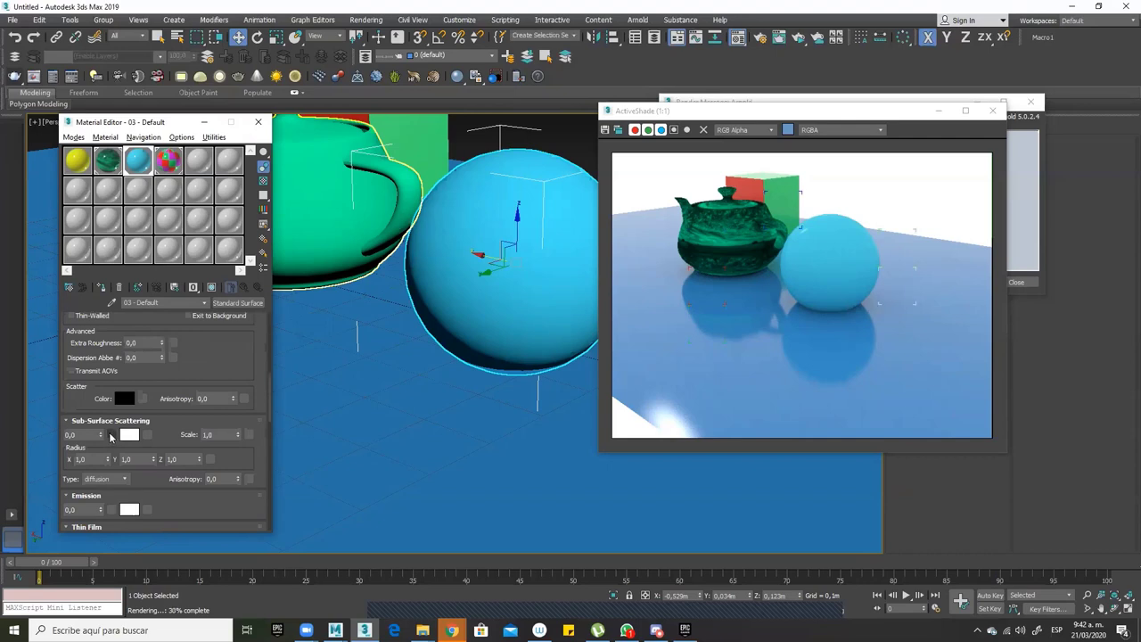
{"action": "scroll", "coordinate": [112, 435], "scroll_direction": "down", "scroll_amount": 1}
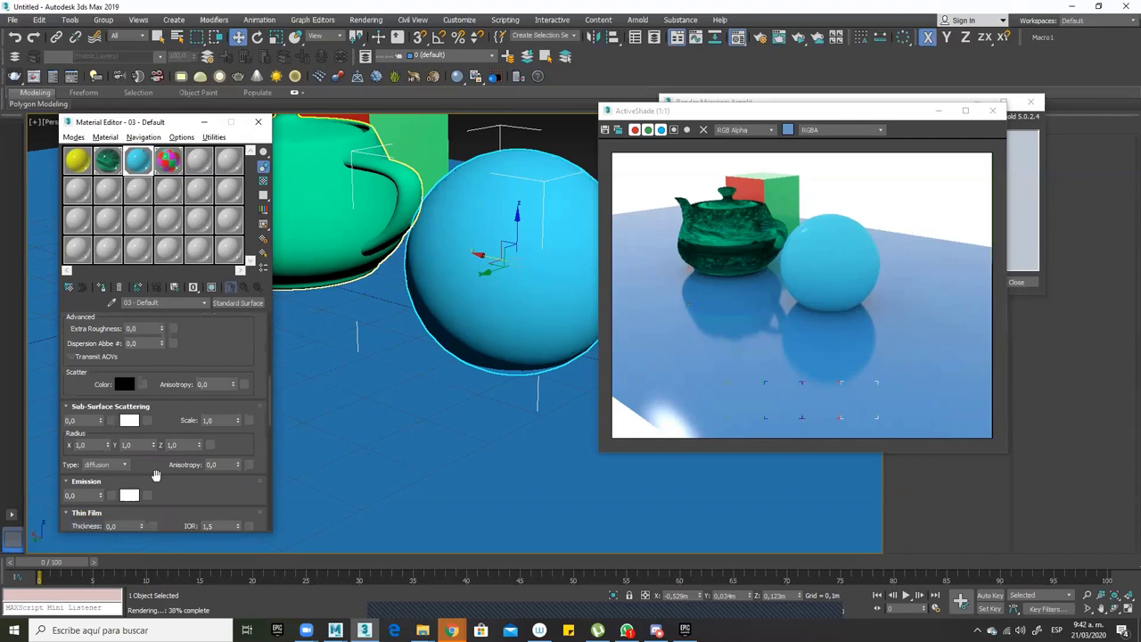
{"action": "scroll", "coordinate": [157, 475], "scroll_direction": "up", "scroll_amount": 2}
{"action": "scroll", "coordinate": [153, 486], "scroll_direction": "up", "scroll_amount": 2}
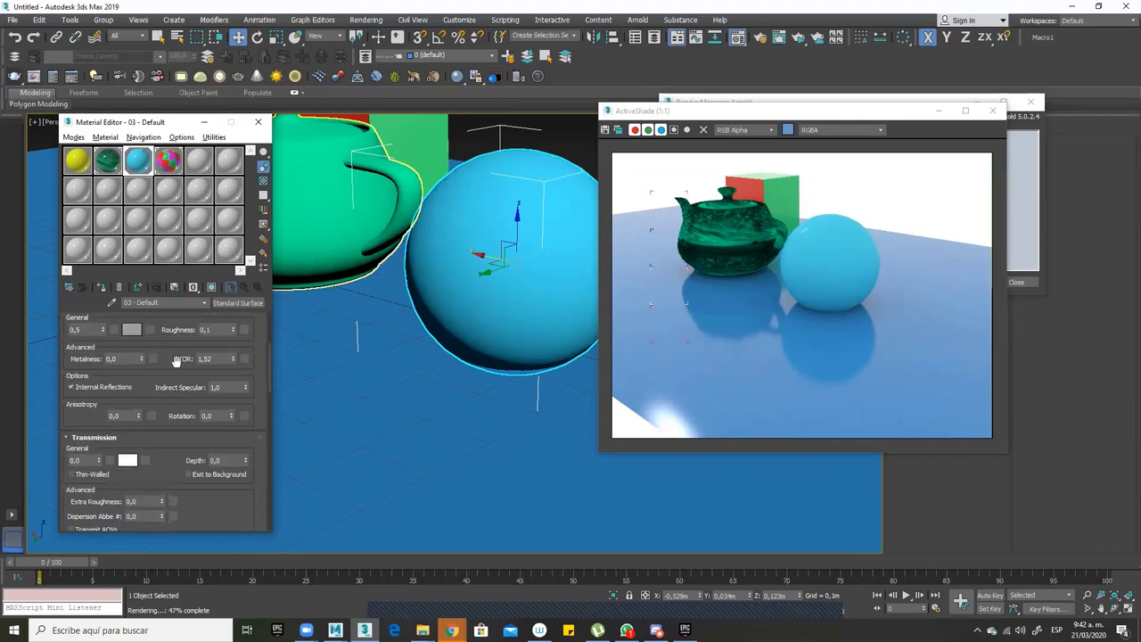
{"action": "scroll", "coordinate": [176, 359], "scroll_direction": "up", "scroll_amount": 2}
Change the vidrio material's base color to white
{"action": "left_click", "coordinate": [106, 166]}
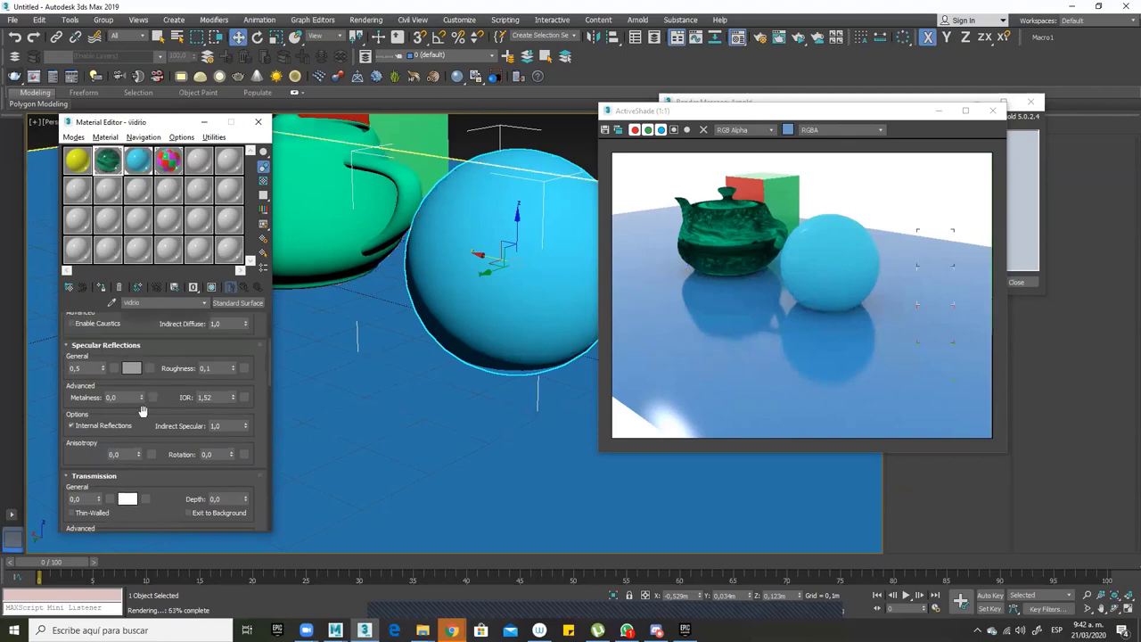
{"action": "scroll", "coordinate": [141, 402], "scroll_direction": "up", "scroll_amount": 2}
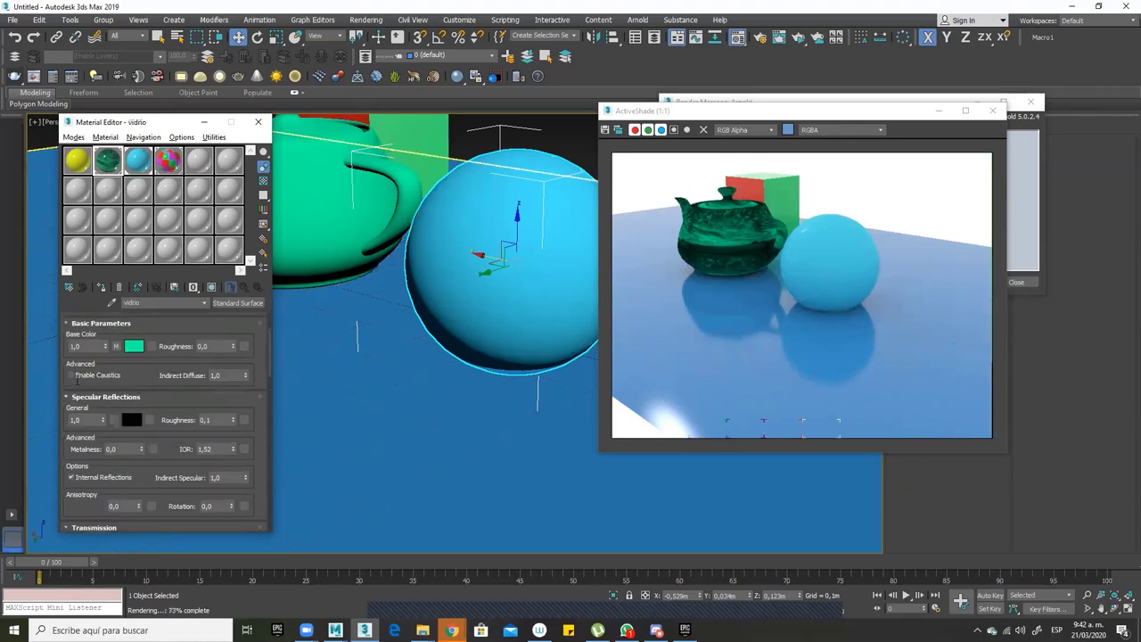
{"action": "scroll", "coordinate": [141, 416], "scroll_direction": "up", "scroll_amount": 2}
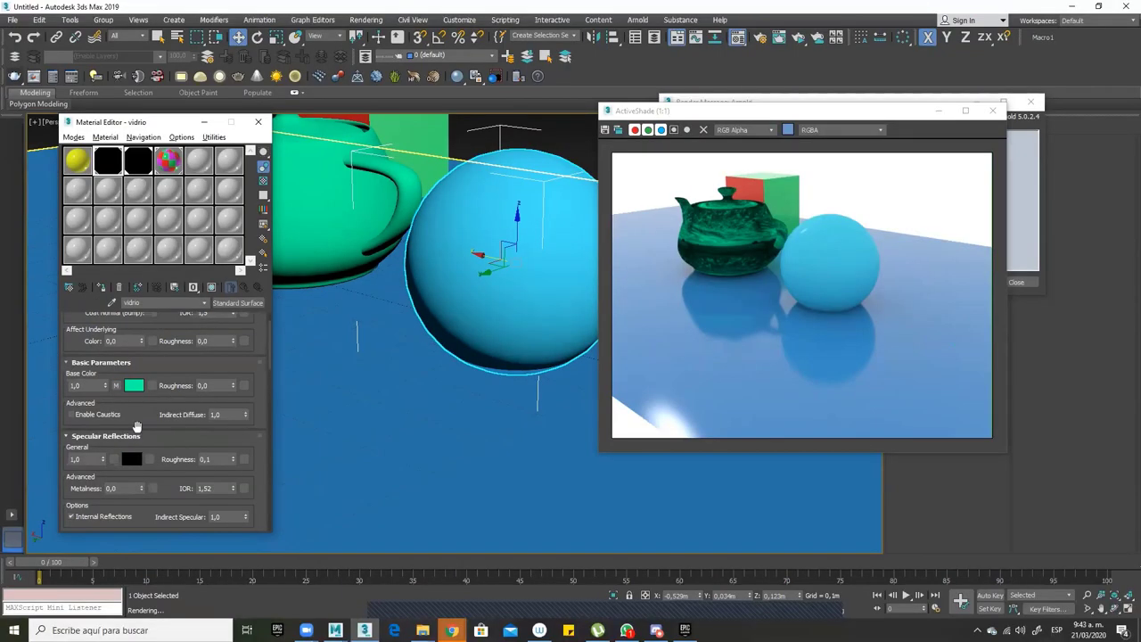
{"action": "left_click", "coordinate": [134, 385]}
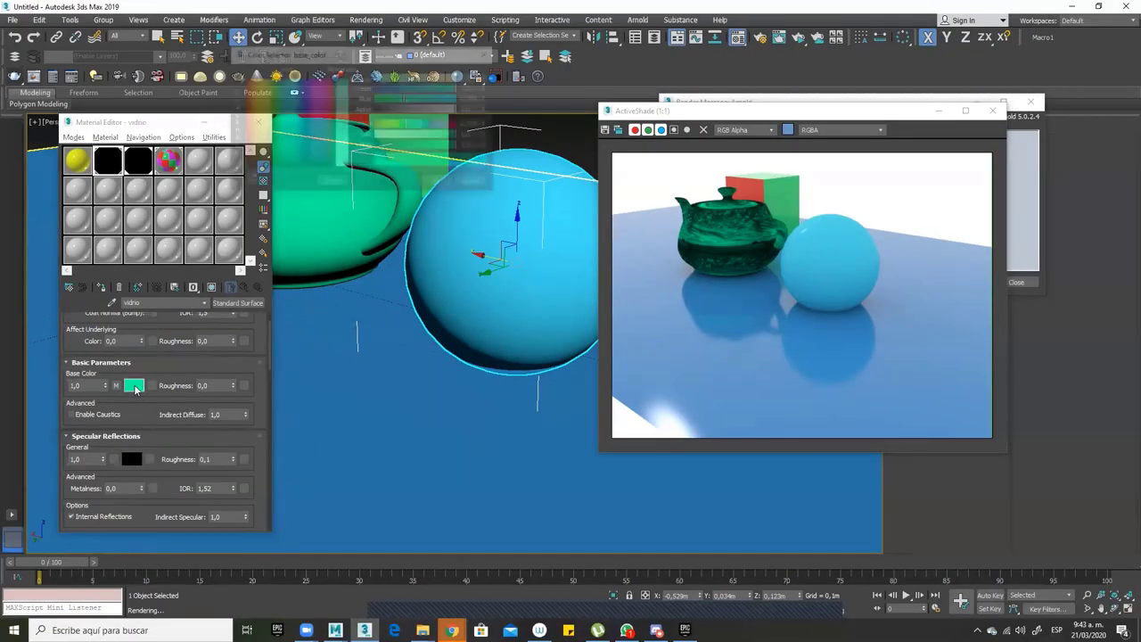
{"action": "left_click_drag", "start_coordinate": [342, 125], "coordinate": [342, 168]}
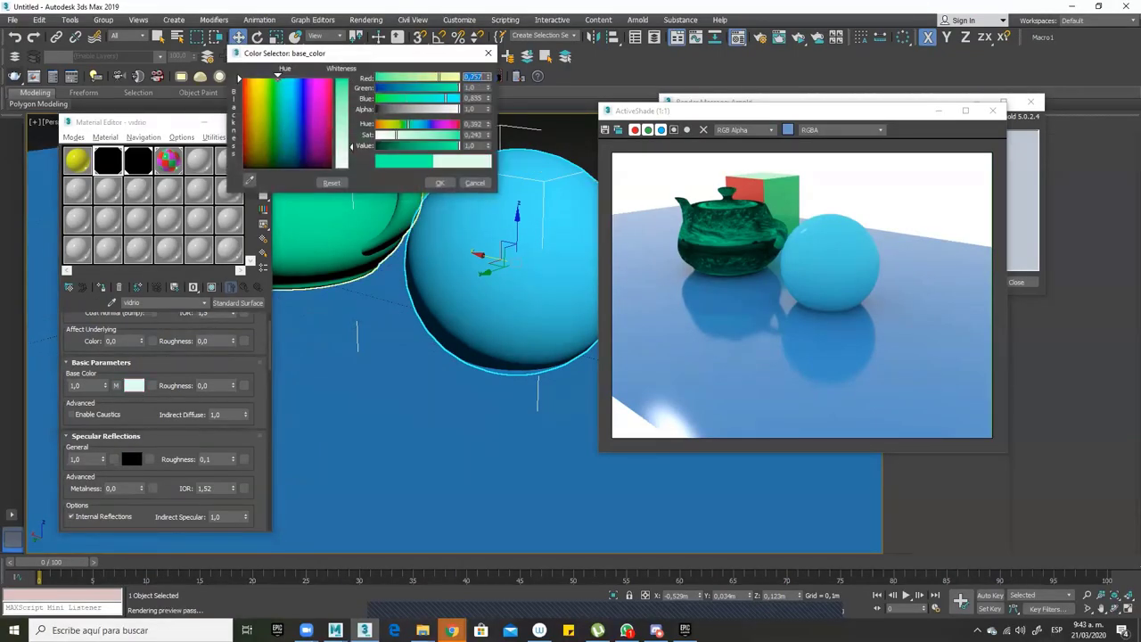
{"action": "left_click", "coordinate": [442, 183]}
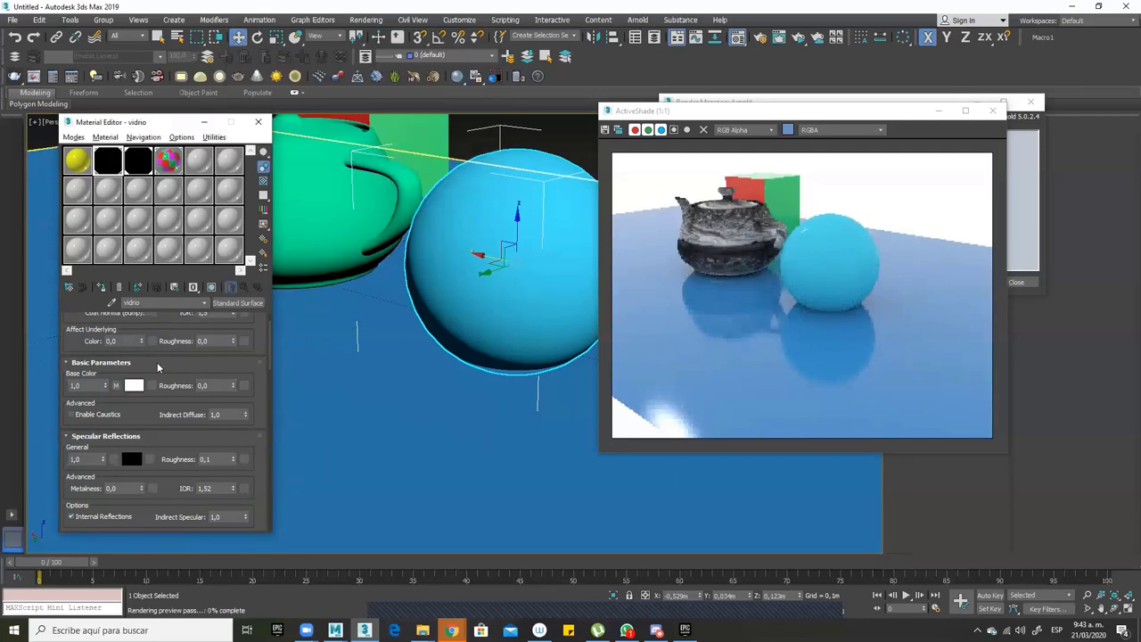
{"action": "left_click", "coordinate": [129, 362]}
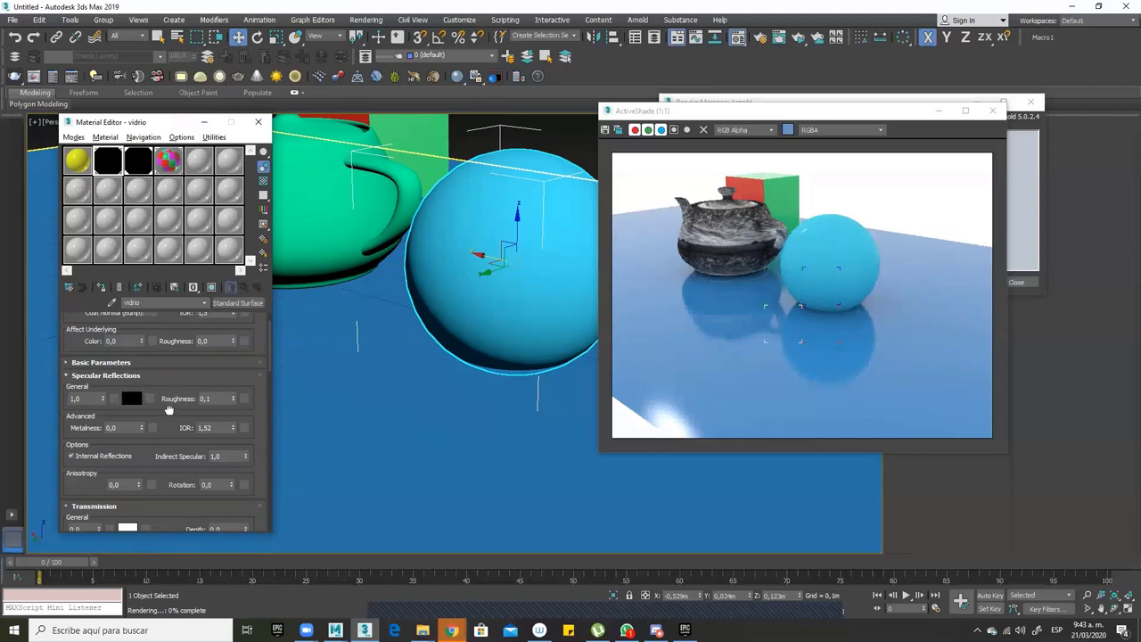
{"action": "left_click_drag", "start_coordinate": [169, 412], "coordinate": [140, 385]}
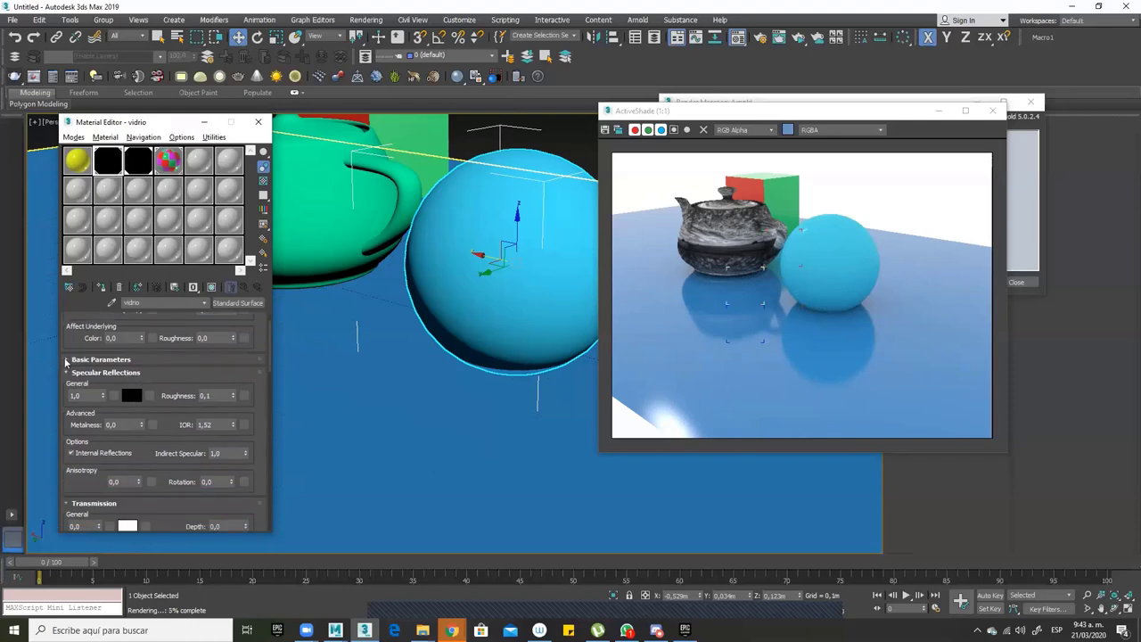
{"action": "left_click", "coordinate": [93, 359]}
Set the vidrio material's specular color to a gray of 0,506 and its specular reflection weight to 0,5
{"action": "scroll", "coordinate": [133, 381], "scroll_direction": "down", "scroll_amount": 3}
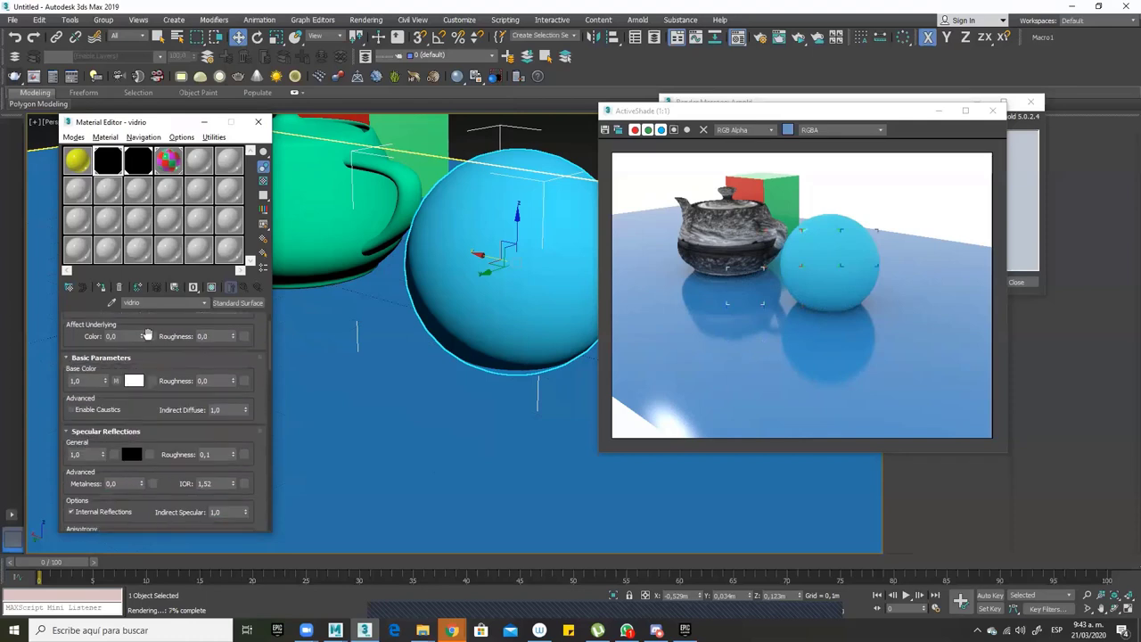
{"action": "left_click", "coordinate": [131, 378]}
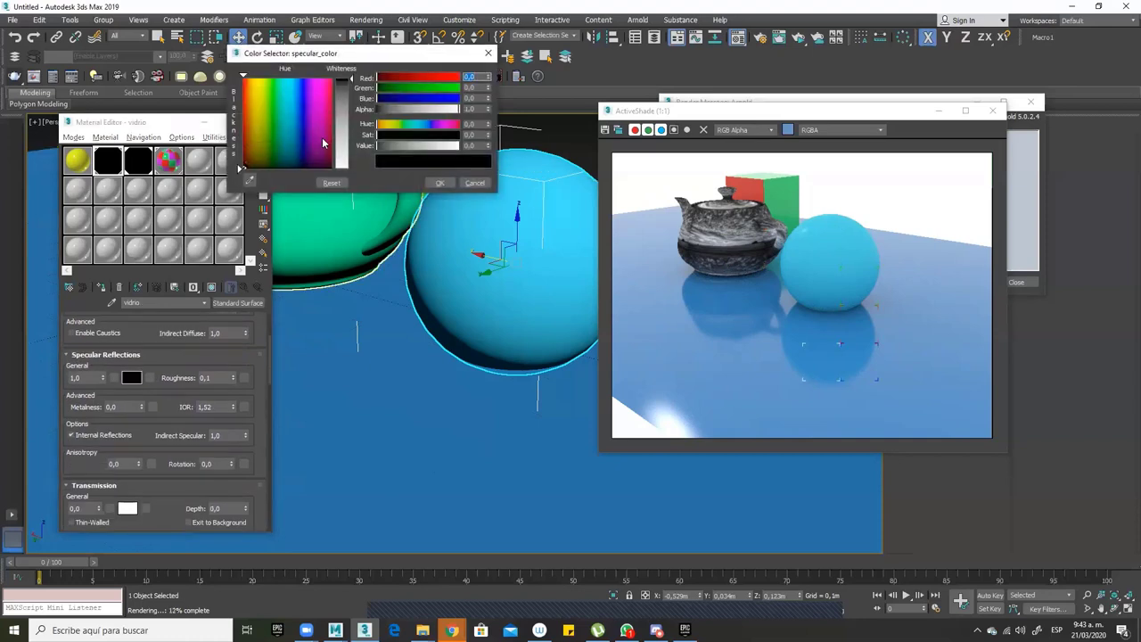
{"action": "mouse_move", "coordinate": [350, 114]}
{"action": "left_mouse_down"}
{"action": "mouse_move", "coordinate": [350, 103]}
{"action": "mouse_move", "coordinate": [350, 124]}
{"action": "left_mouse_up"}
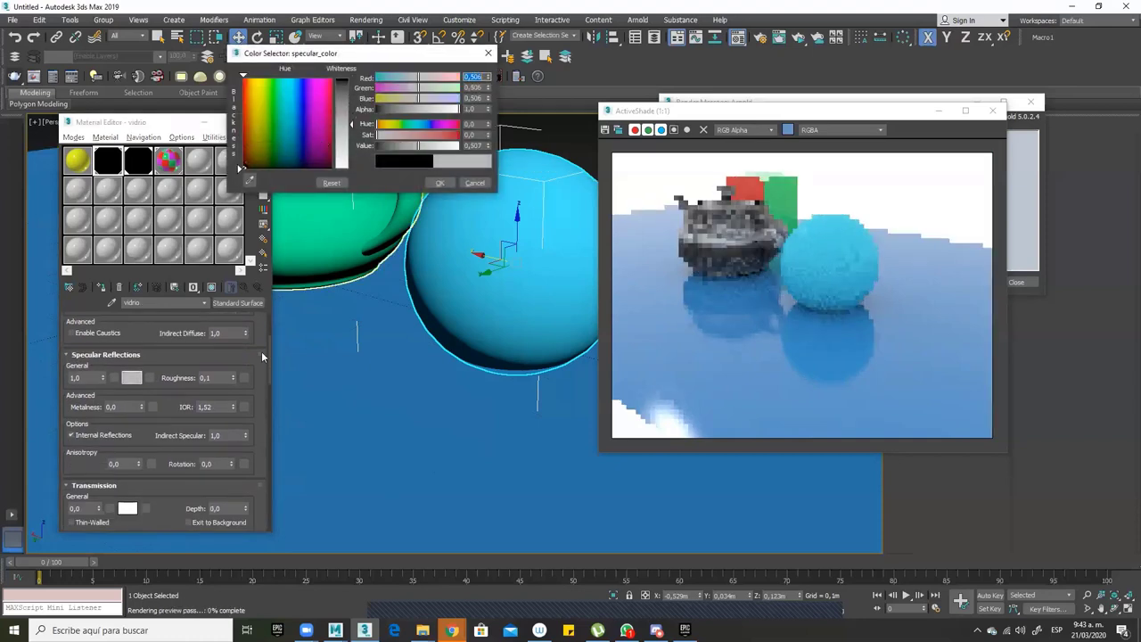
{"action": "left_click", "coordinate": [440, 182]}
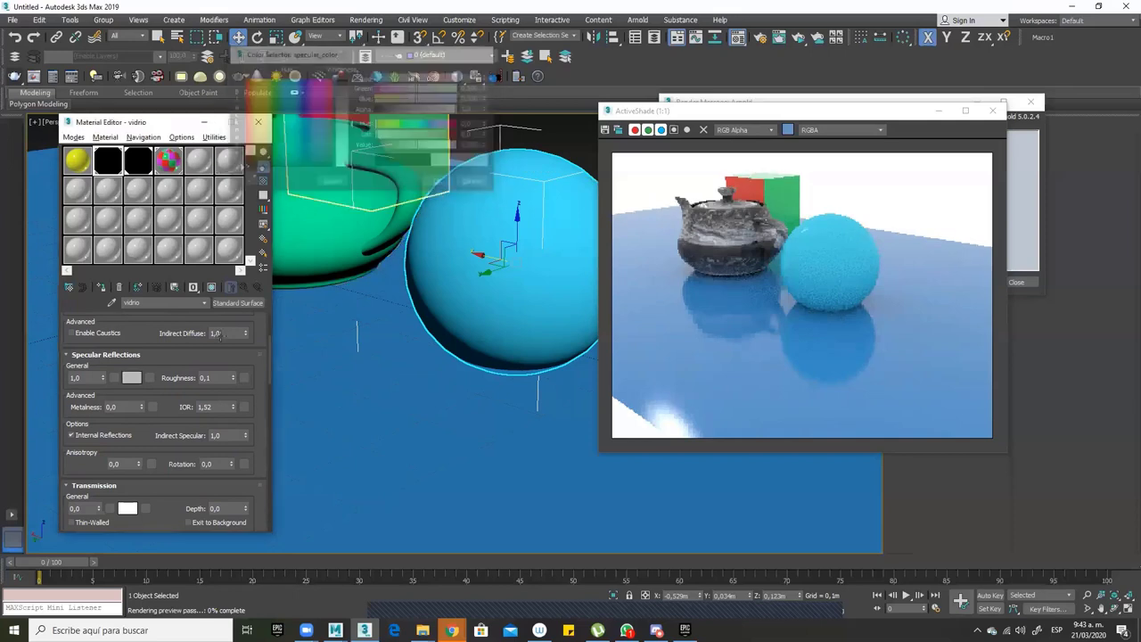
{"action": "left_click", "coordinate": [85, 378]}
{"action": "type", "text": "0,5"}
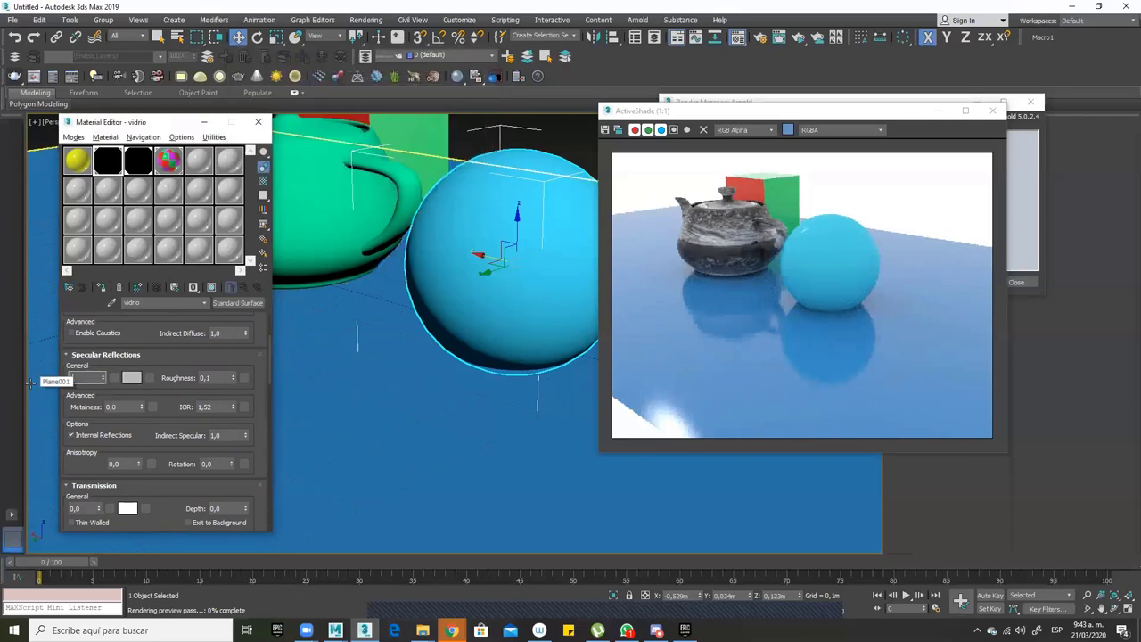
{"action": "key", "text": "Return"}
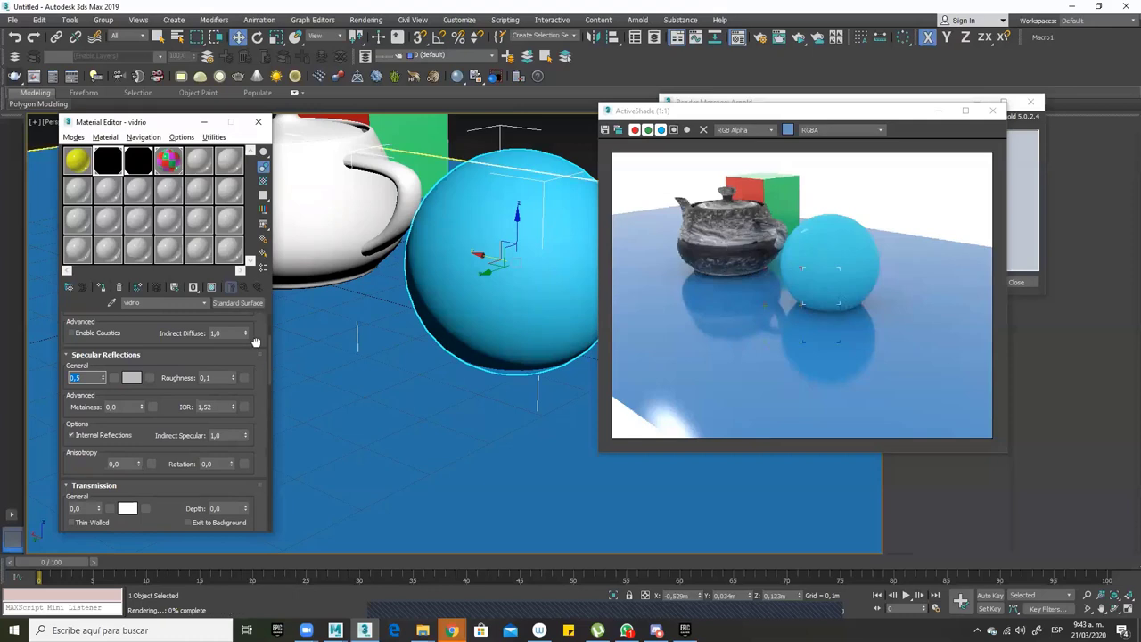
Set the specular roughness of the vidrio material to 1,0
{"action": "scroll", "coordinate": [241, 337], "scroll_direction": "down", "scroll_amount": 1}
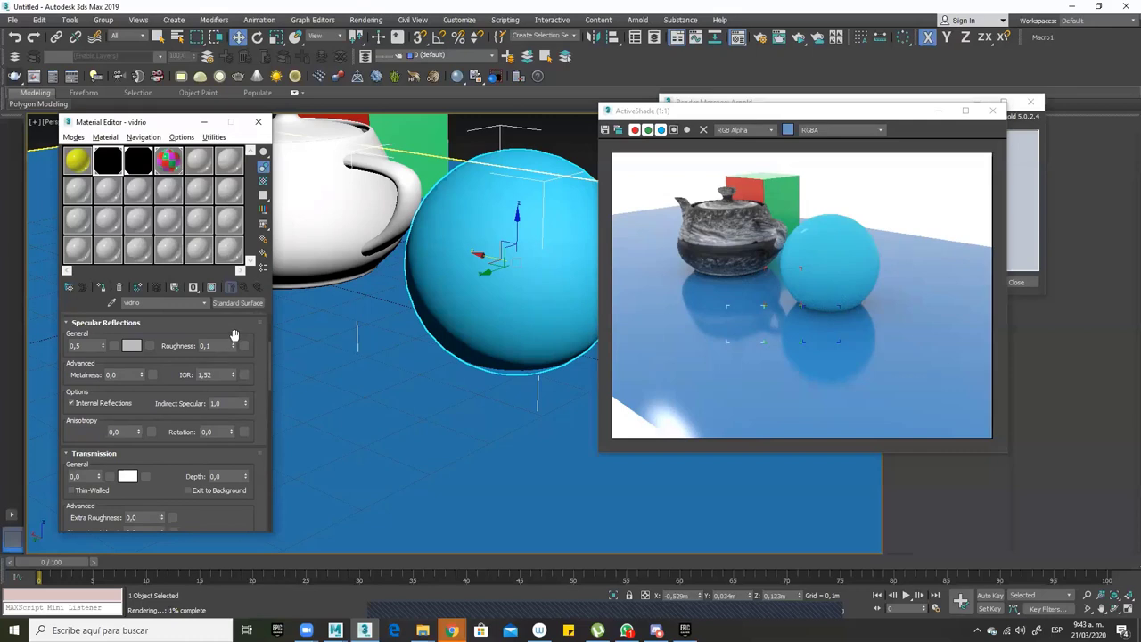
{"action": "key", "text": "Tab"}
{"action": "type", "text": "1"}
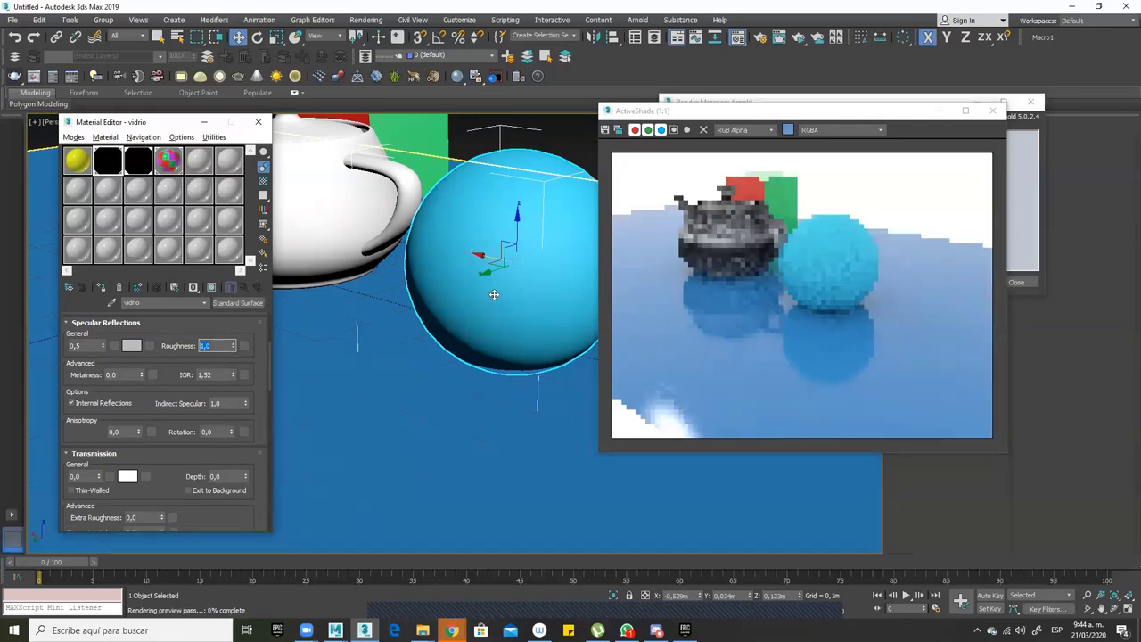
{"action": "key", "text": "Return"}
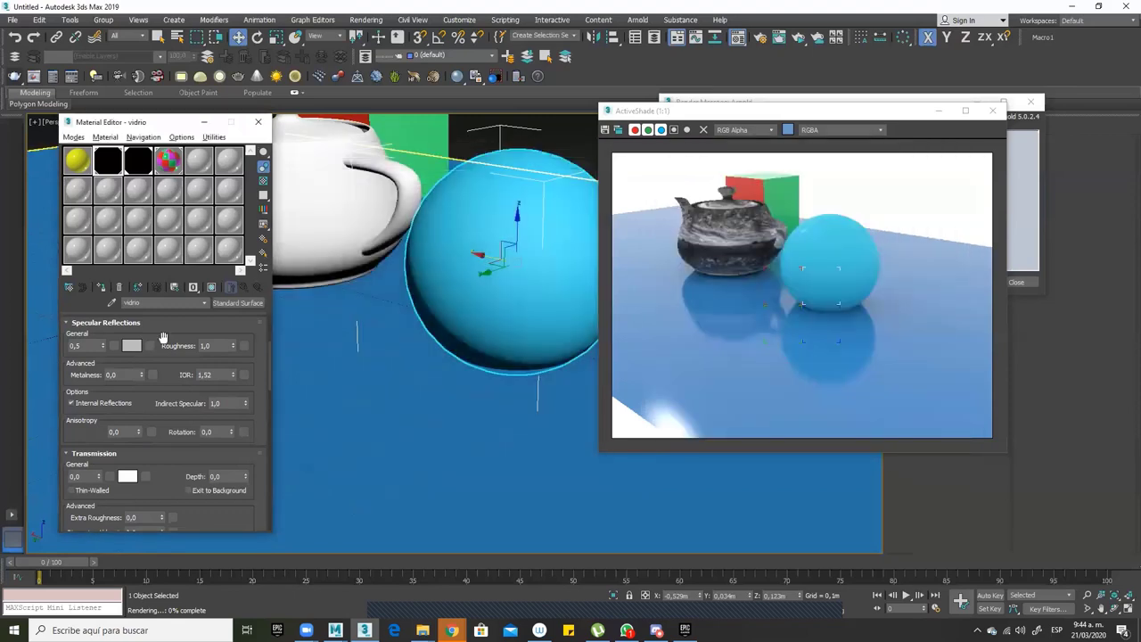
Set the transmission weight of the vidrio material to 1,0
{"action": "scroll", "coordinate": [156, 357], "scroll_direction": "up", "scroll_amount": 1}
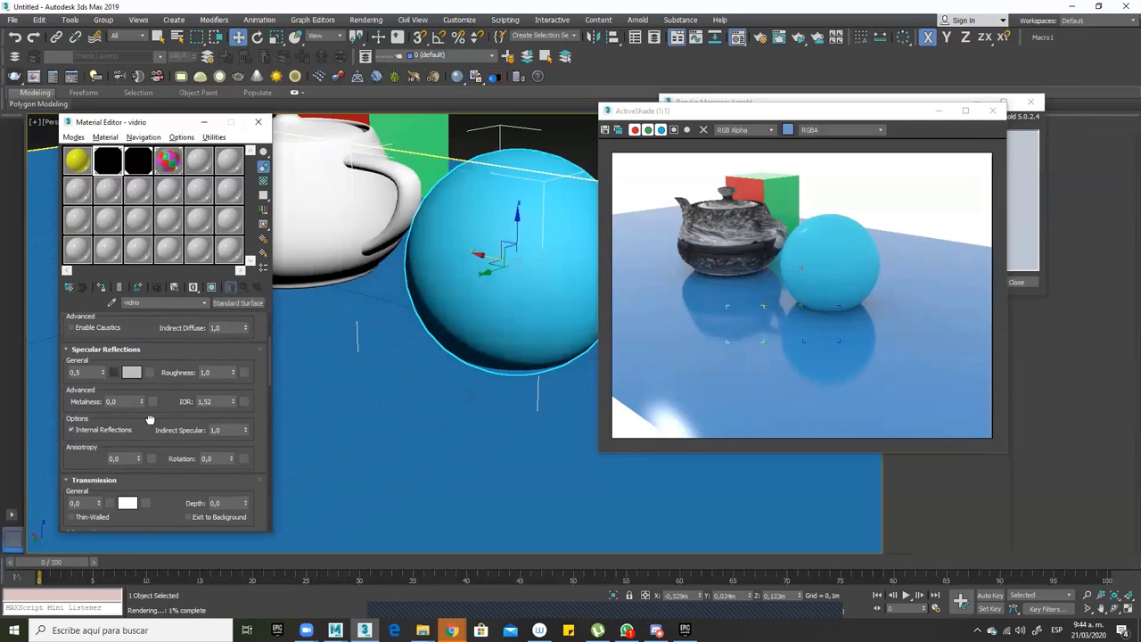
{"action": "scroll", "coordinate": [156, 418], "scroll_direction": "down", "scroll_amount": 3}
{"action": "scroll", "coordinate": [156, 416], "scroll_direction": "down", "scroll_amount": 2}
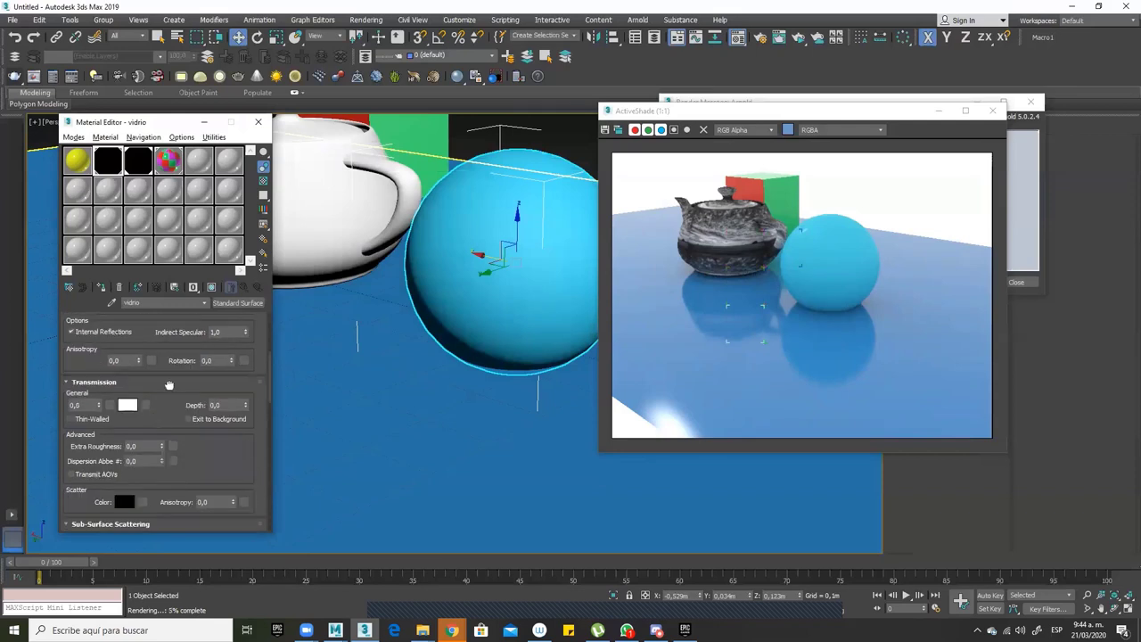
{"action": "scroll", "coordinate": [106, 348], "scroll_direction": "down", "scroll_amount": 1}
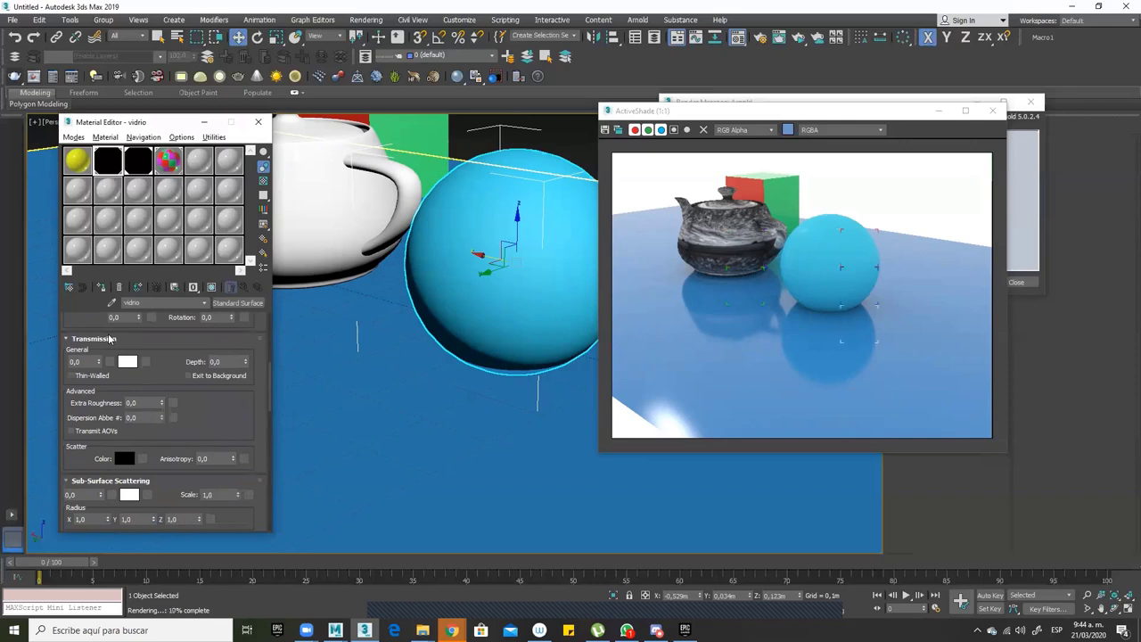
{"action": "left_click", "coordinate": [82, 362]}
{"action": "type", "text": "1"}
{"action": "key", "text": "Return"}
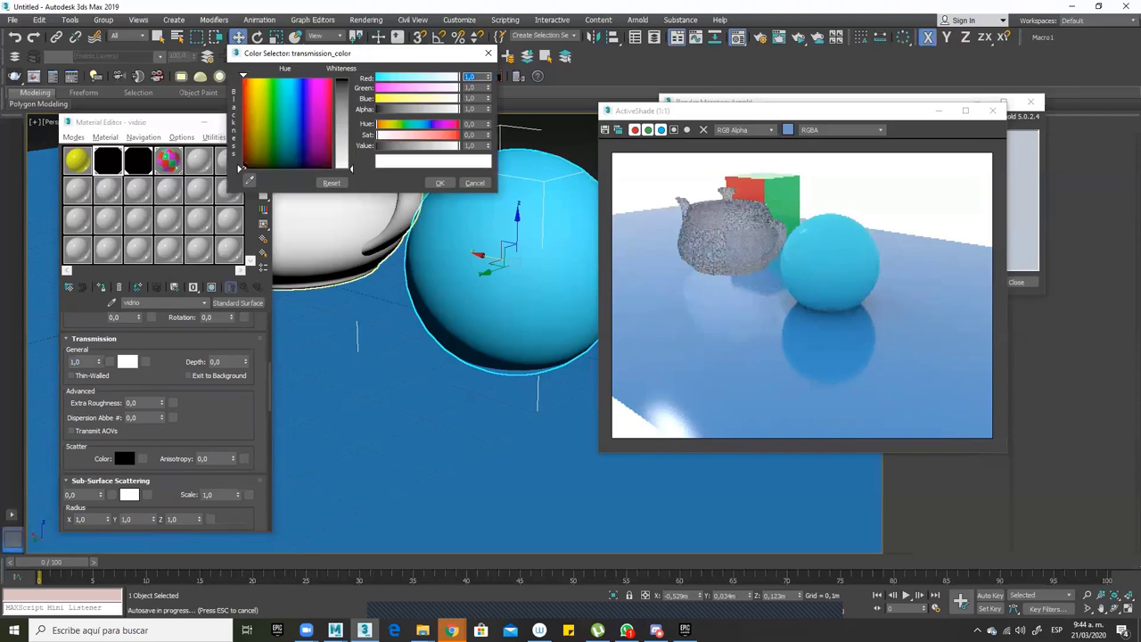
Try darker grays, including 0,506, for the vidrio material's transmission color and return it to white
{"action": "mouse_move", "coordinate": [350, 168]}
{"action": "left_mouse_down"}
{"action": "mouse_move", "coordinate": [352, 113]}
{"action": "mouse_move", "coordinate": [351, 146]}
{"action": "left_mouse_up"}
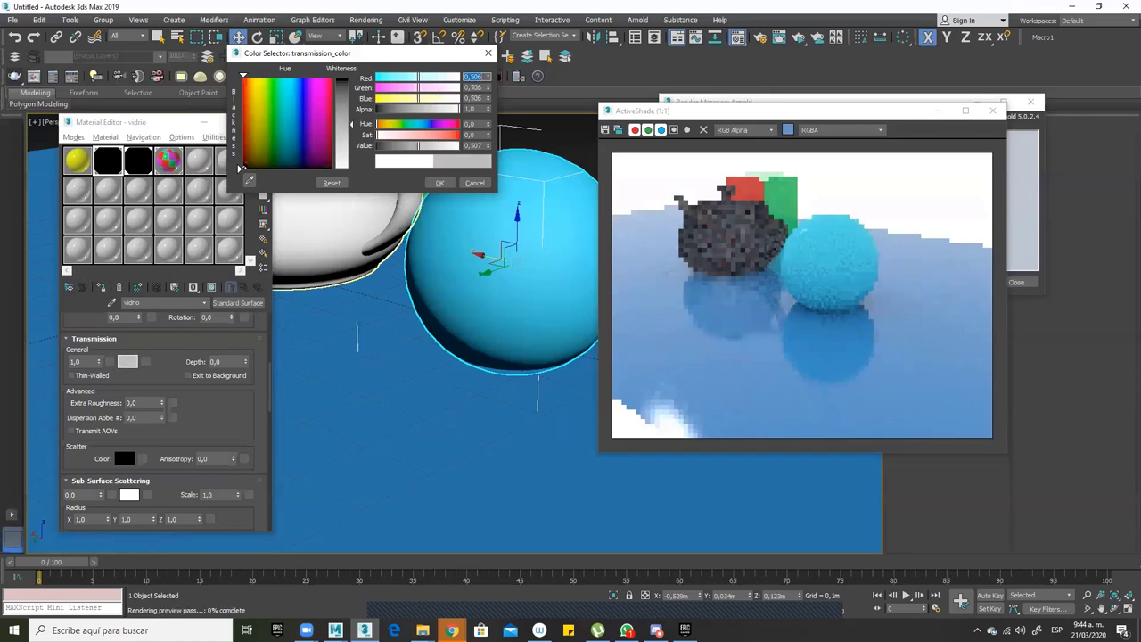
{"action": "left_click_drag", "start_coordinate": [352, 145], "coordinate": [351, 114]}
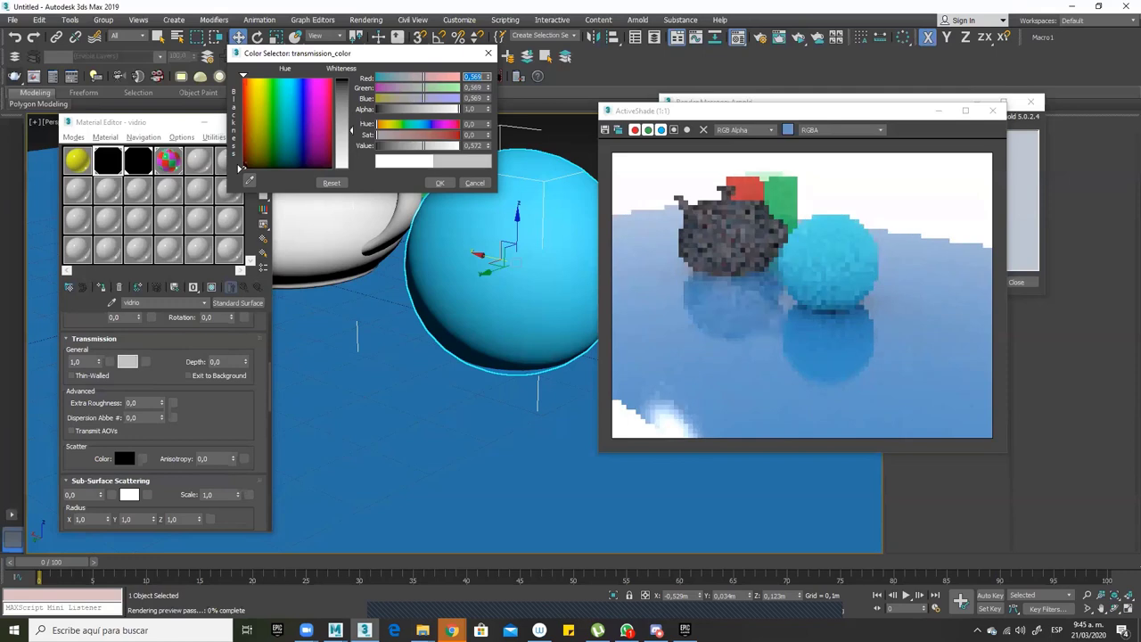
{"action": "left_click_drag", "start_coordinate": [350, 147], "coordinate": [351, 169]}
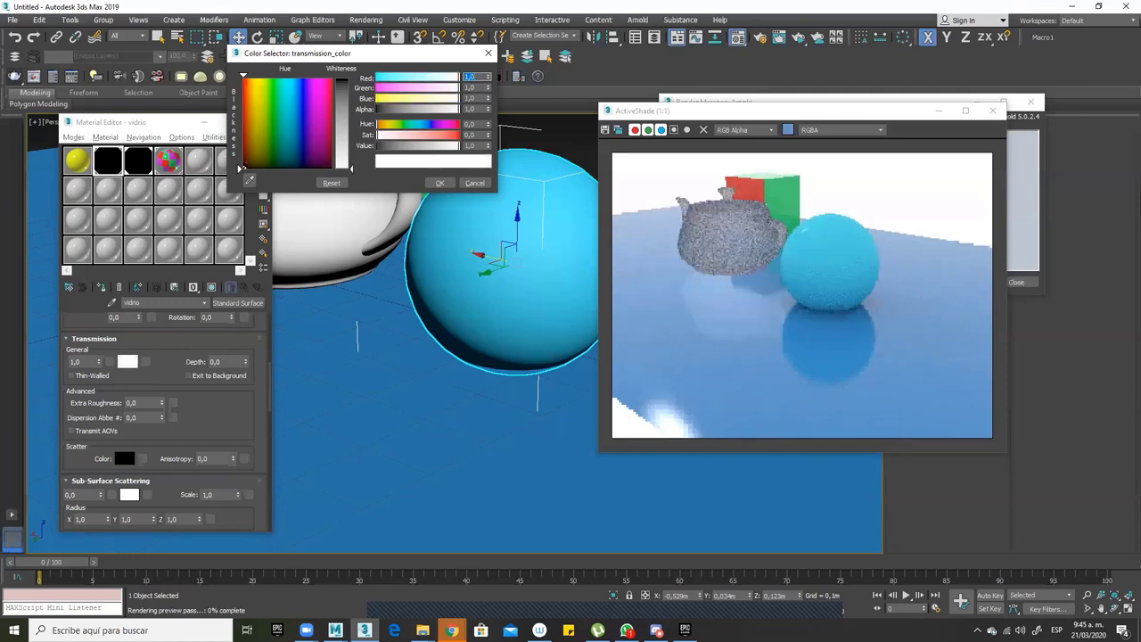
Set the vidrio material's transmission color to a fully saturated yellow with hue 0,207 and accept it
{"action": "left_click", "coordinate": [261, 79]}
{"action": "left_click_drag", "start_coordinate": [351, 168], "coordinate": [351, 79]}
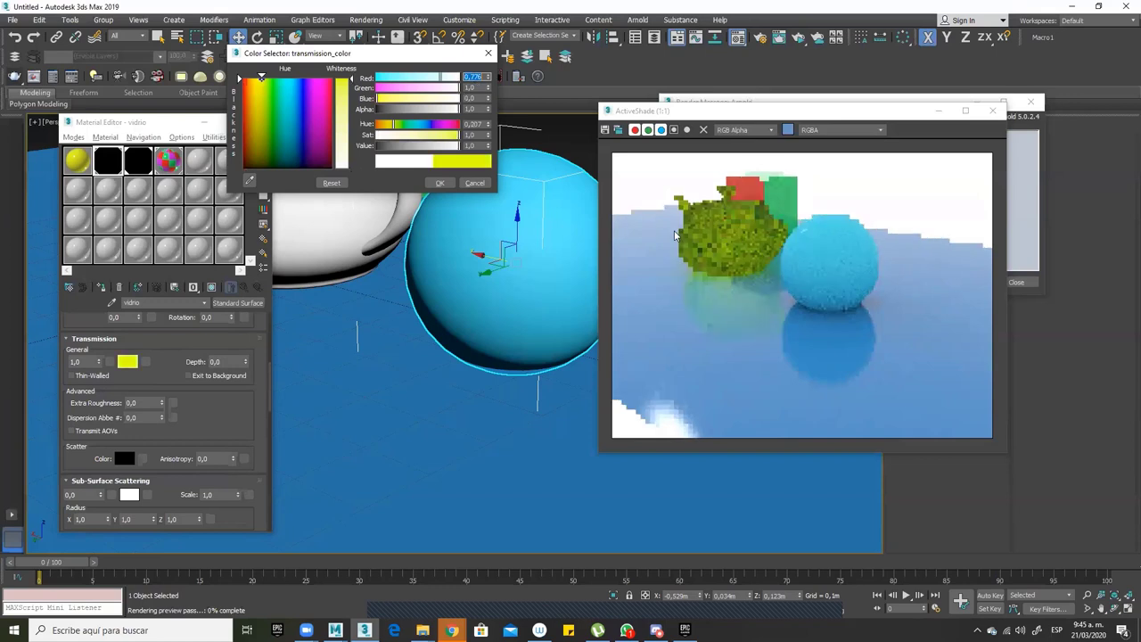
{"action": "key", "text": "Return"}
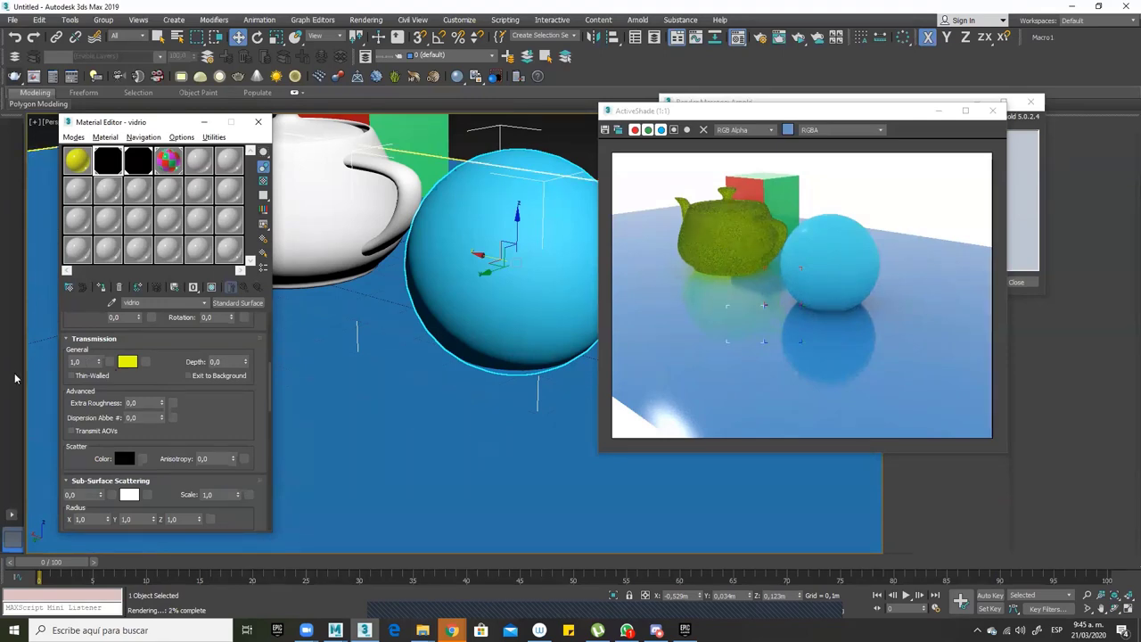
Set the vidrio material's transmission weight to 0,3
{"action": "key", "text": "Tab"}
{"action": "type", "text": ",3"}
{"action": "key", "text": "Return"}
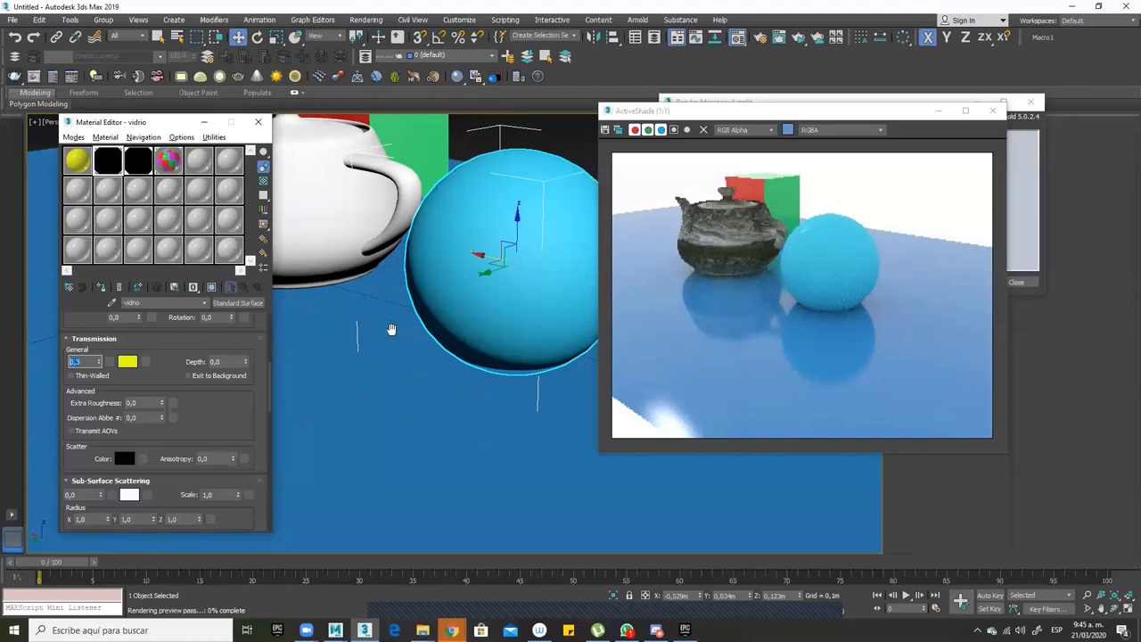
Reset the vidrio material's transmission weight to 0,0 after checking the teapot up close in the ActiveShade render
{"action": "middle_click_drag", "start_coordinate": [377, 327], "coordinate": [381, 325]}
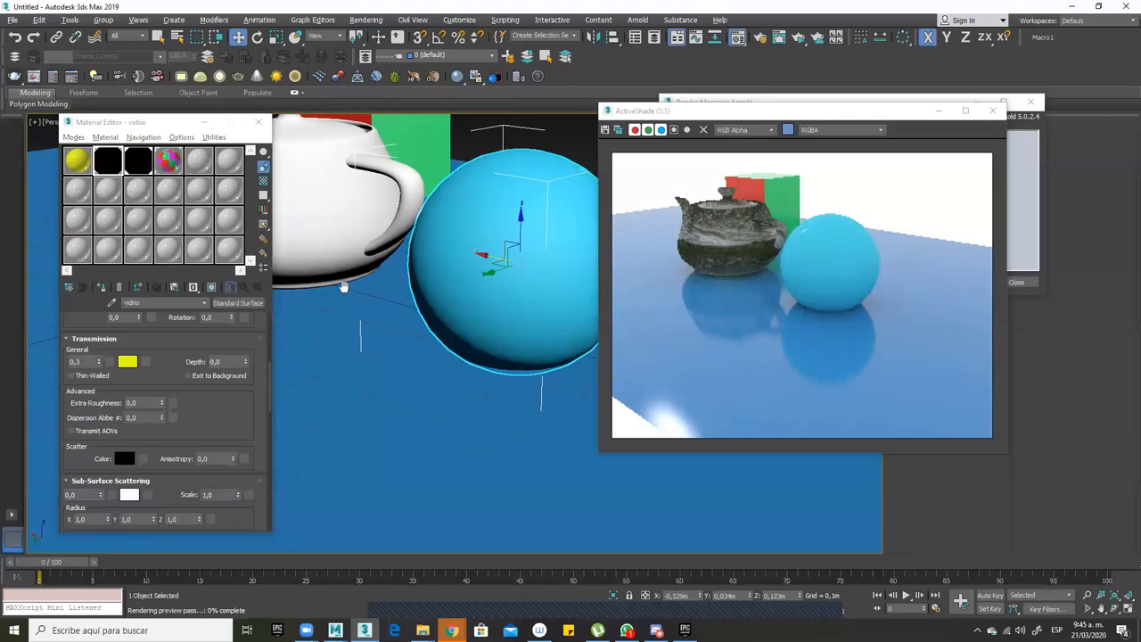
{"action": "scroll", "coordinate": [365, 316], "scroll_direction": "up", "scroll_amount": 5}
{"action": "scroll", "coordinate": [515, 391], "scroll_direction": "down", "scroll_amount": 1}
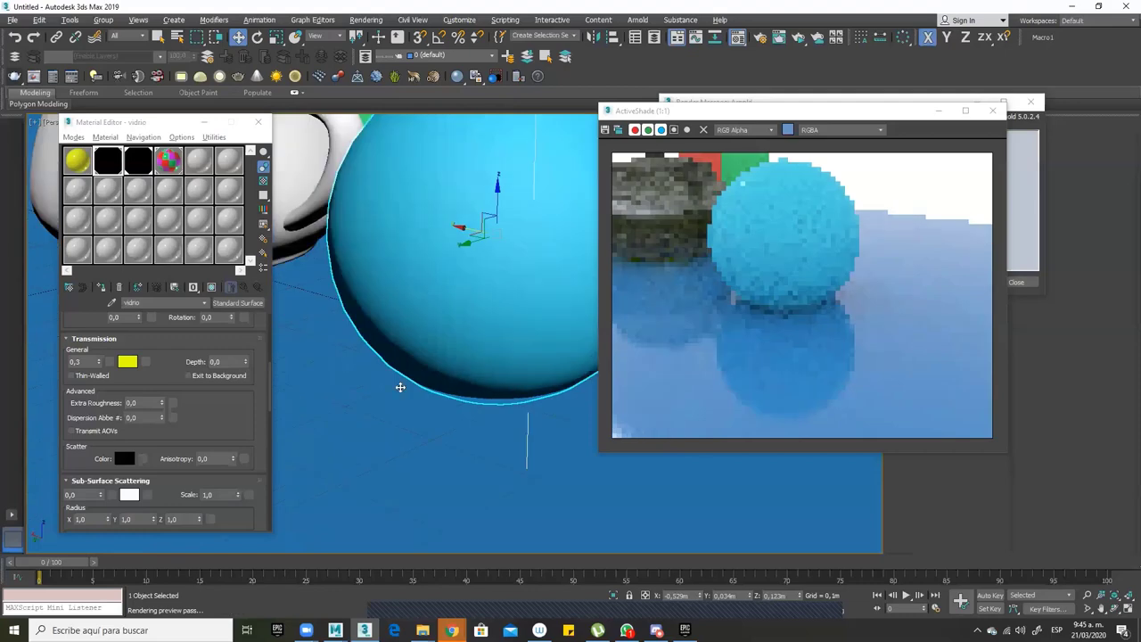
{"action": "middle_click_drag", "start_coordinate": [400, 387], "coordinate": [541, 397]}
{"action": "key", "text": "shift+z"}
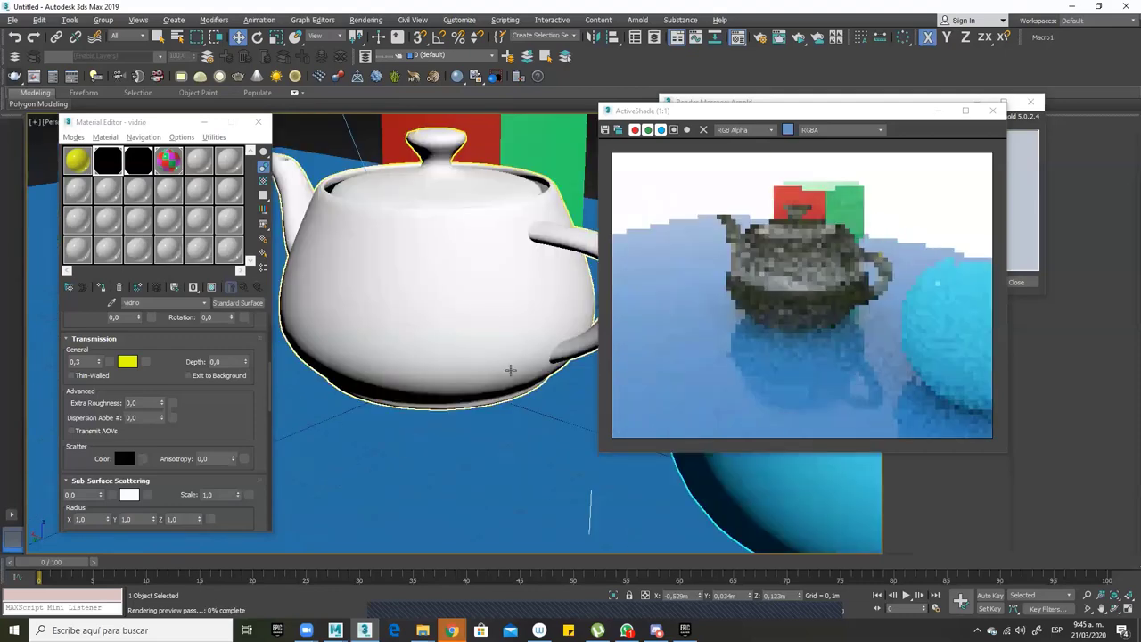
{"action": "scroll", "coordinate": [484, 425], "scroll_direction": "up", "scroll_amount": 2}
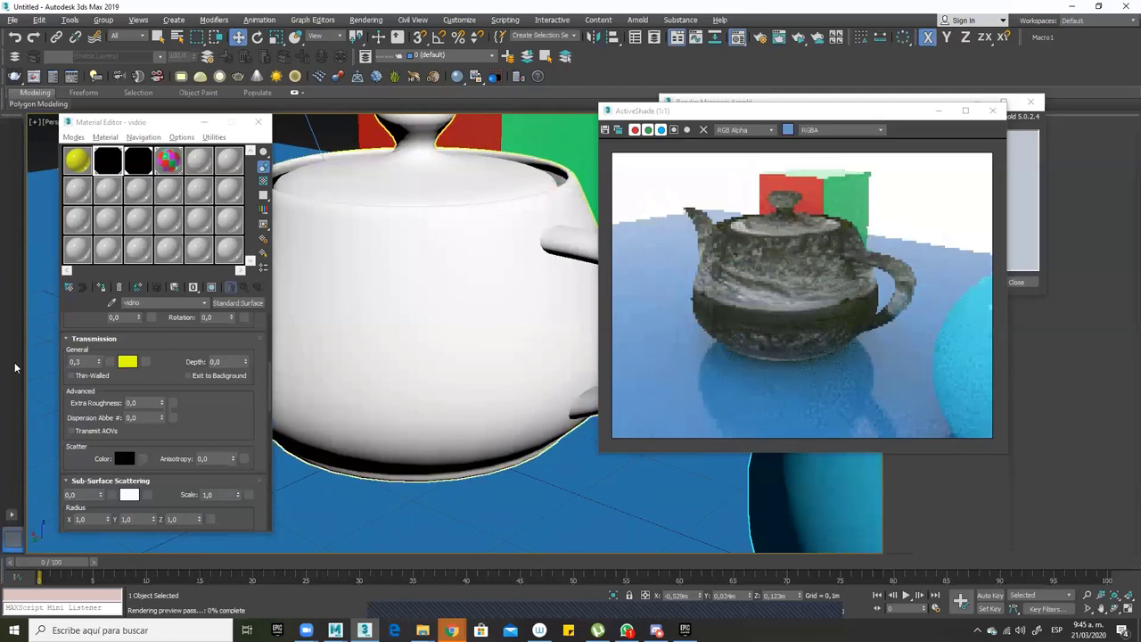
{"action": "right_click", "coordinate": [99, 361]}
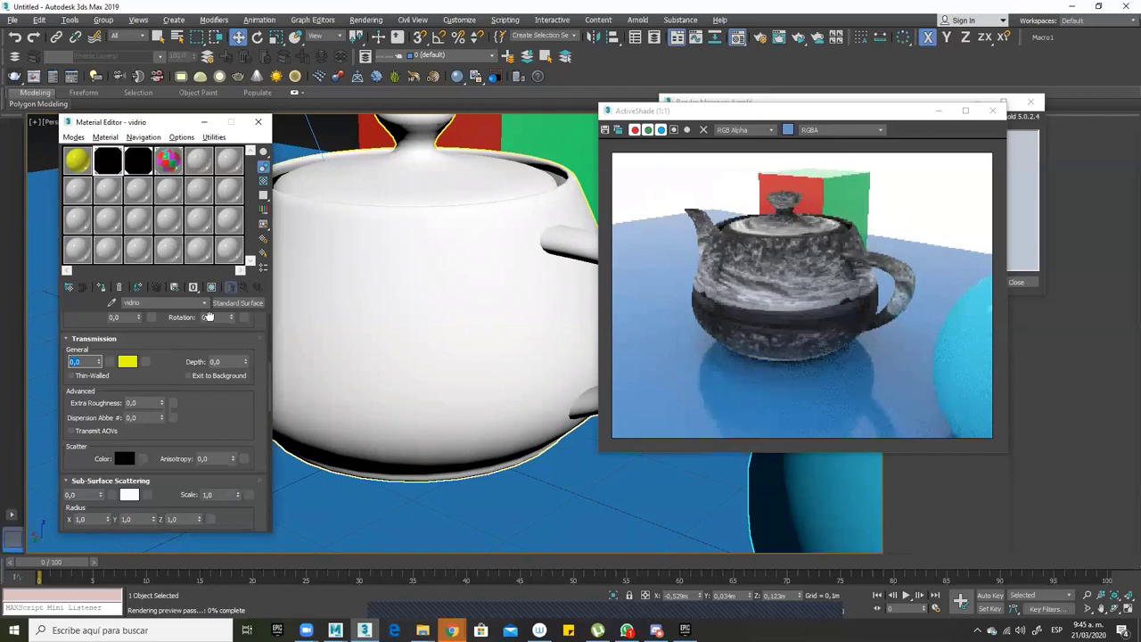
Set the vidrio material's specular reflection roughness to 0,2
{"action": "scroll", "coordinate": [207, 322], "scroll_direction": "down", "scroll_amount": 2}
{"action": "scroll", "coordinate": [207, 323], "scroll_direction": "down", "scroll_amount": 2}
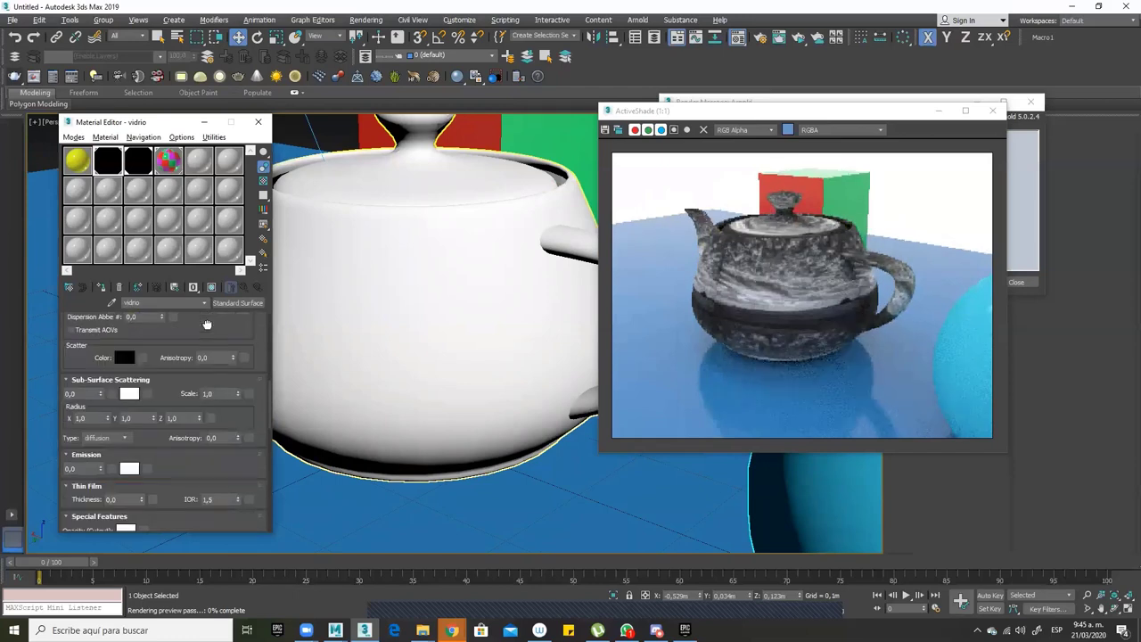
{"action": "scroll", "coordinate": [206, 428], "scroll_direction": "down", "scroll_amount": 1}
{"action": "scroll", "coordinate": [179, 344], "scroll_direction": "up", "scroll_amount": 4}
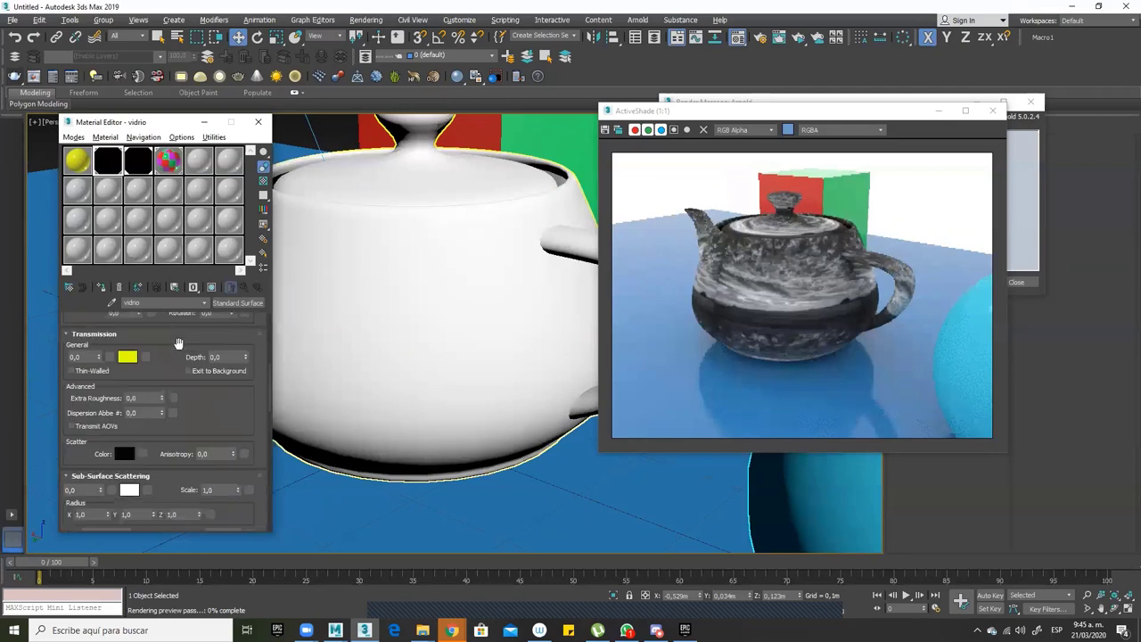
{"action": "scroll", "coordinate": [179, 343], "scroll_direction": "up", "scroll_amount": 3}
{"action": "scroll", "coordinate": [159, 397], "scroll_direction": "up", "scroll_amount": 1}
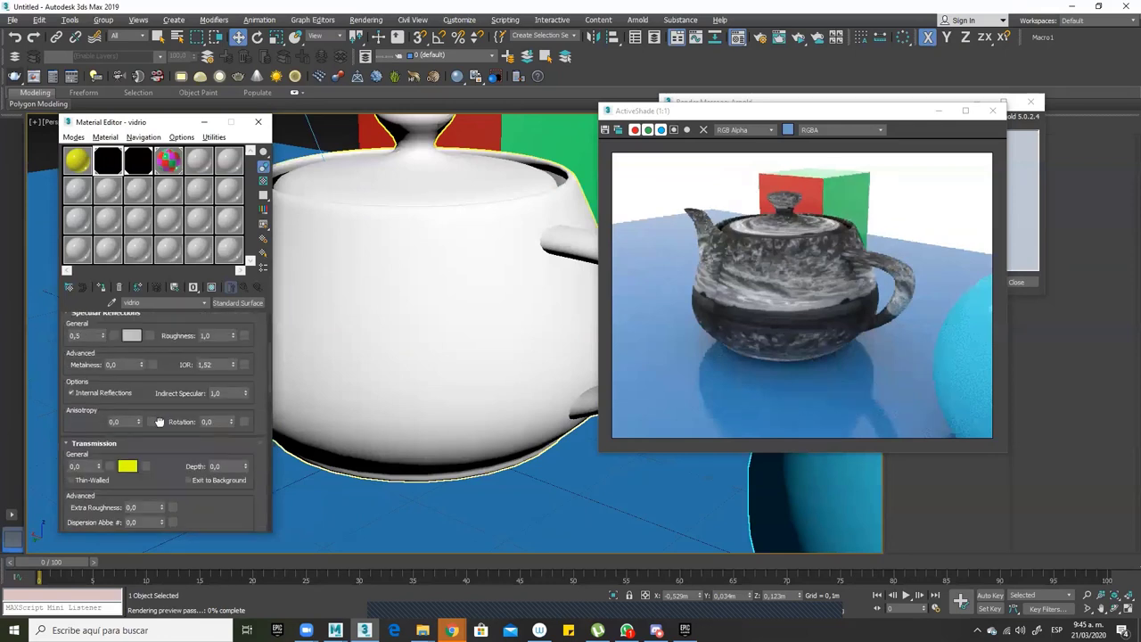
{"action": "scroll", "coordinate": [160, 422], "scroll_direction": "up", "scroll_amount": 3}
{"action": "scroll", "coordinate": [160, 429], "scroll_direction": "up", "scroll_amount": 1}
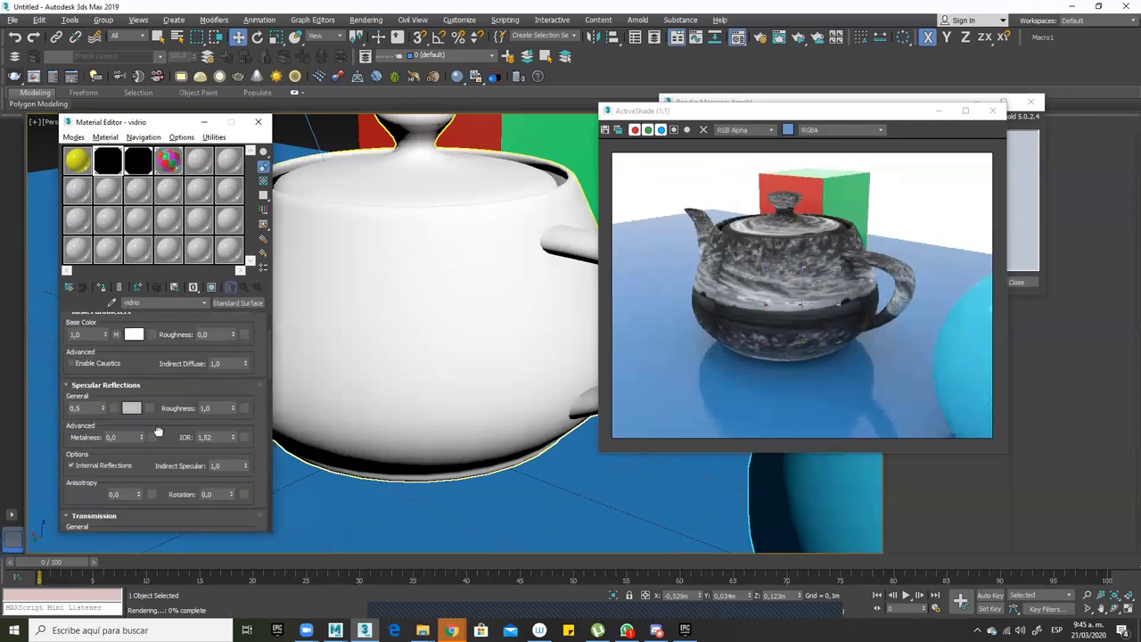
{"action": "scroll", "coordinate": [157, 433], "scroll_direction": "up", "scroll_amount": 1}
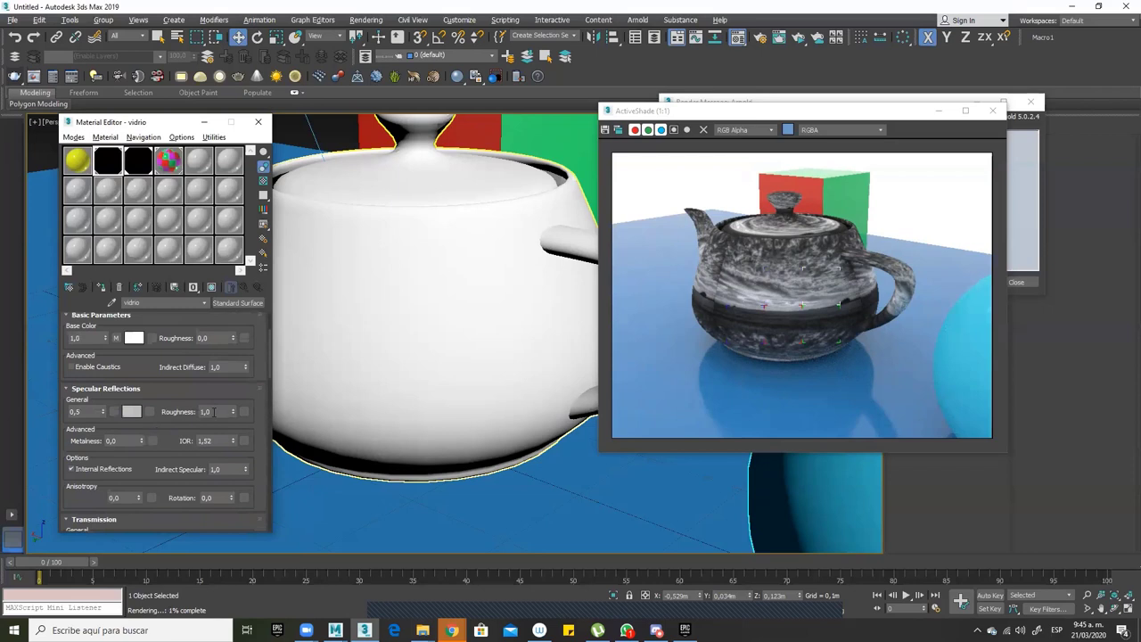
{"action": "left_click", "coordinate": [179, 412]}
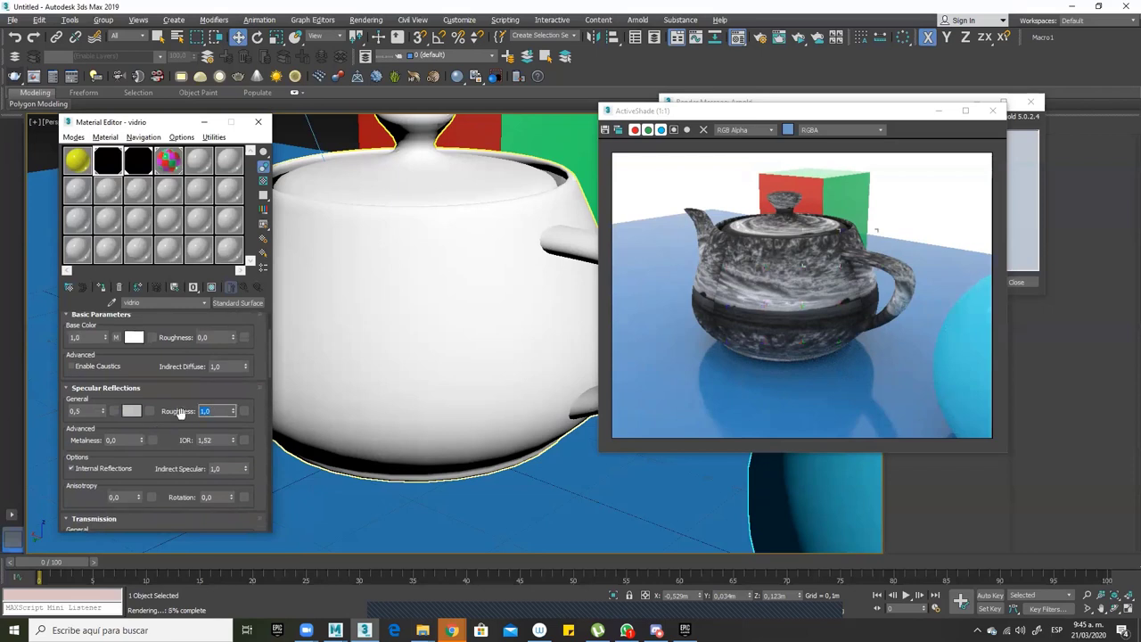
{"action": "type", "text": "0,2"}
{"action": "key", "text": "Return"}
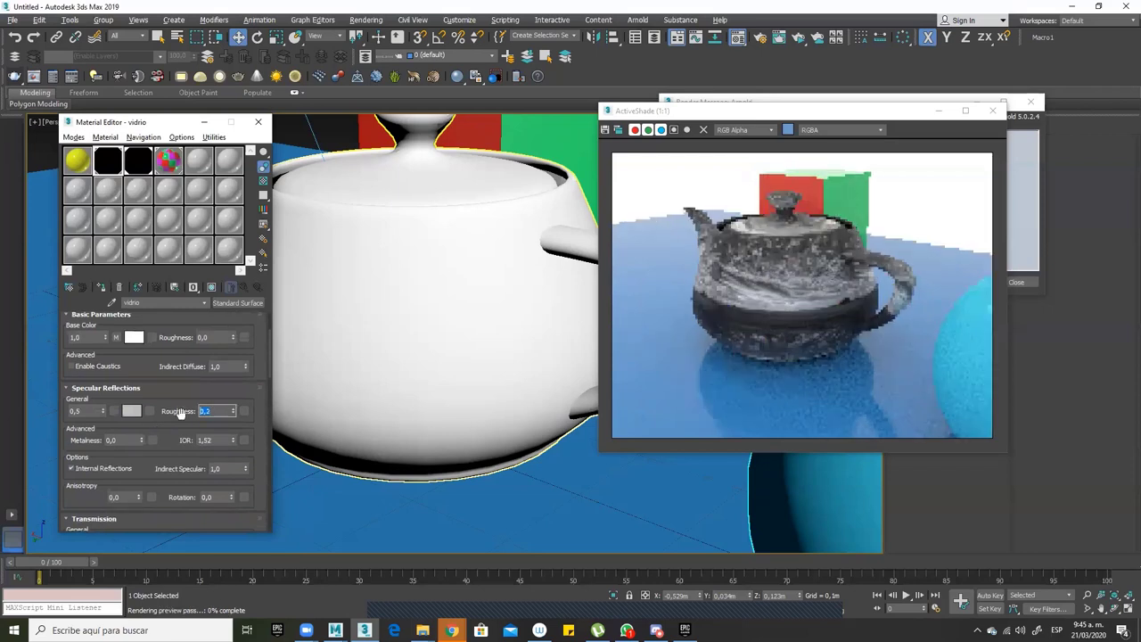
Lower the vidrio material's base color weight to 0,5
{"action": "scroll", "coordinate": [174, 379], "scroll_direction": "up", "scroll_amount": 1}
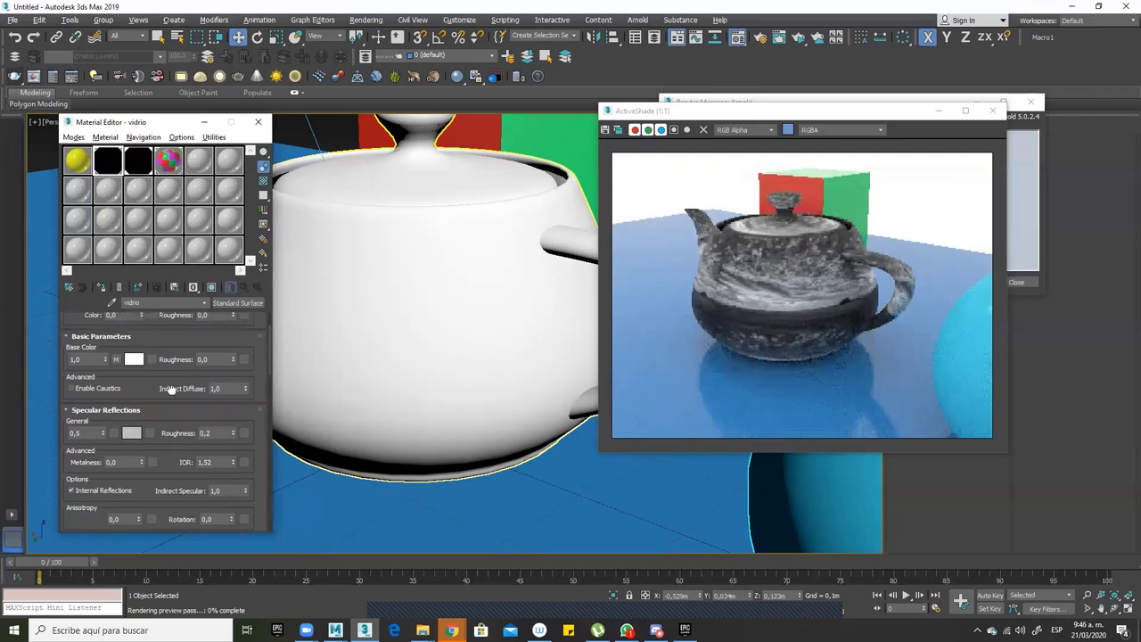
{"action": "scroll", "coordinate": [172, 390], "scroll_direction": "up", "scroll_amount": 1}
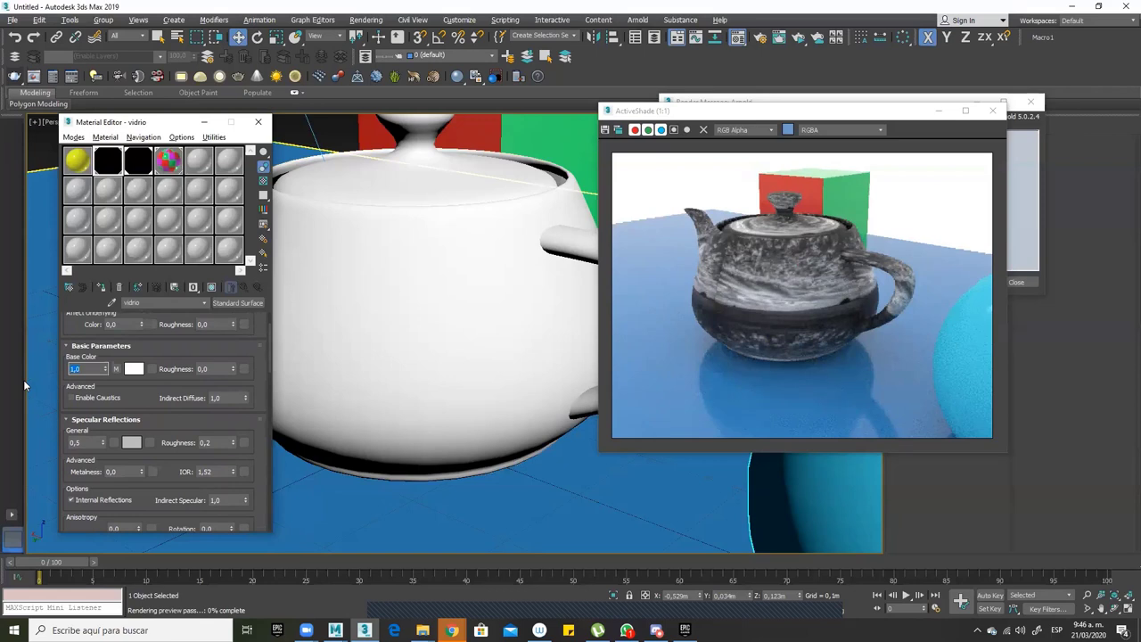
{"action": "type", "text": ",5"}
{"action": "key", "text": "Return"}
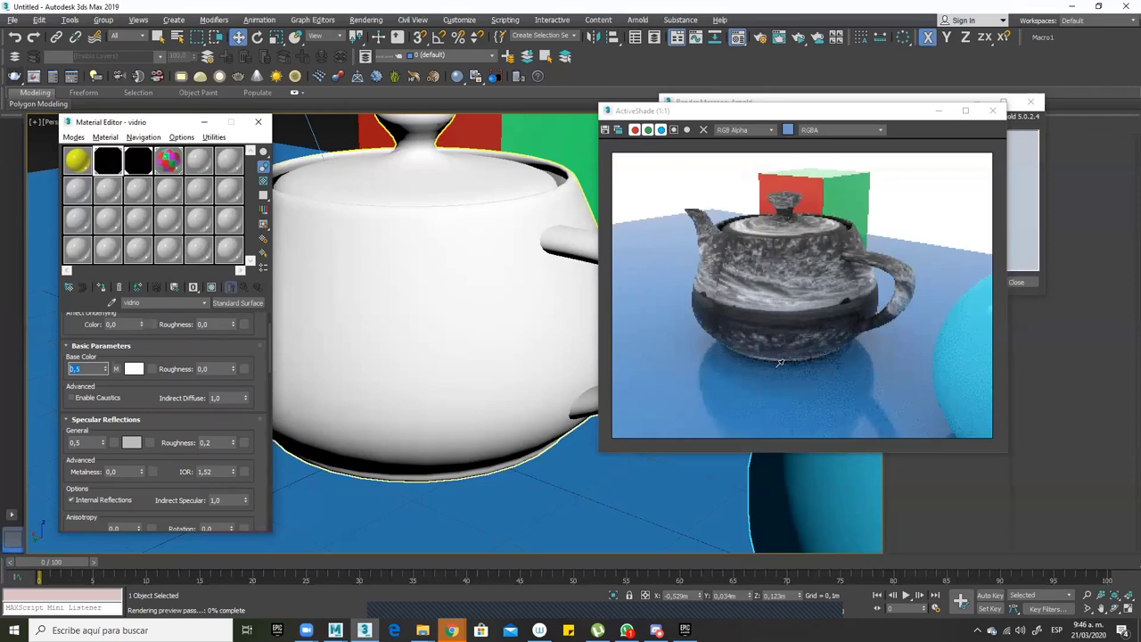
{"action": "left_click", "coordinate": [644, 287]}
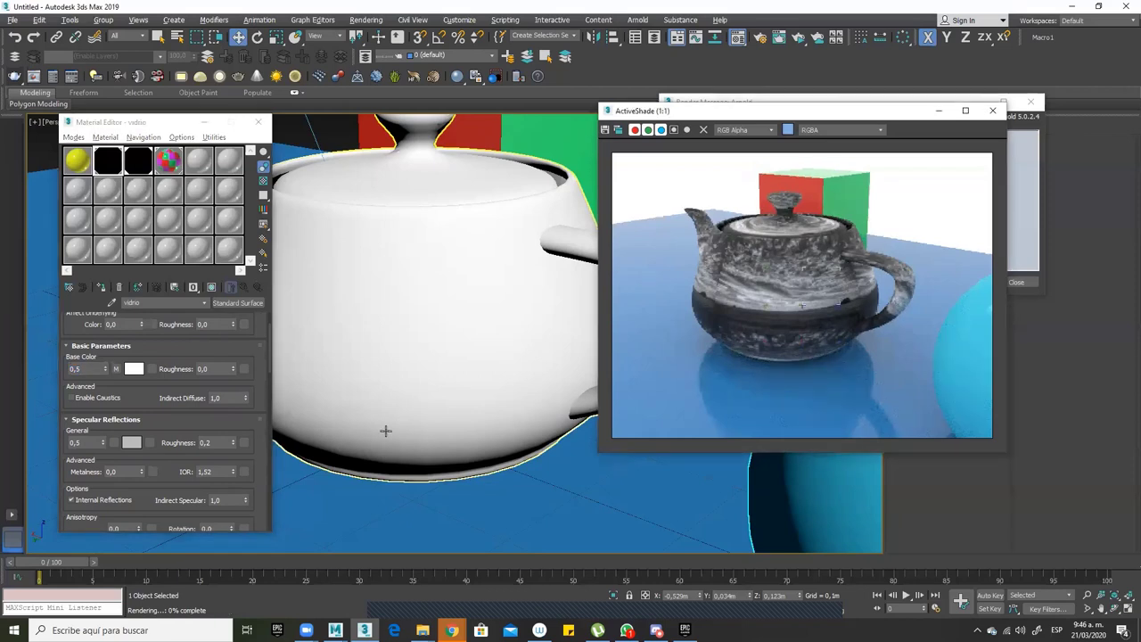
Open the green sub-material with ID 1 in the cube's Multi/Sub-Object material for editing
{"action": "left_click", "coordinate": [407, 400]}
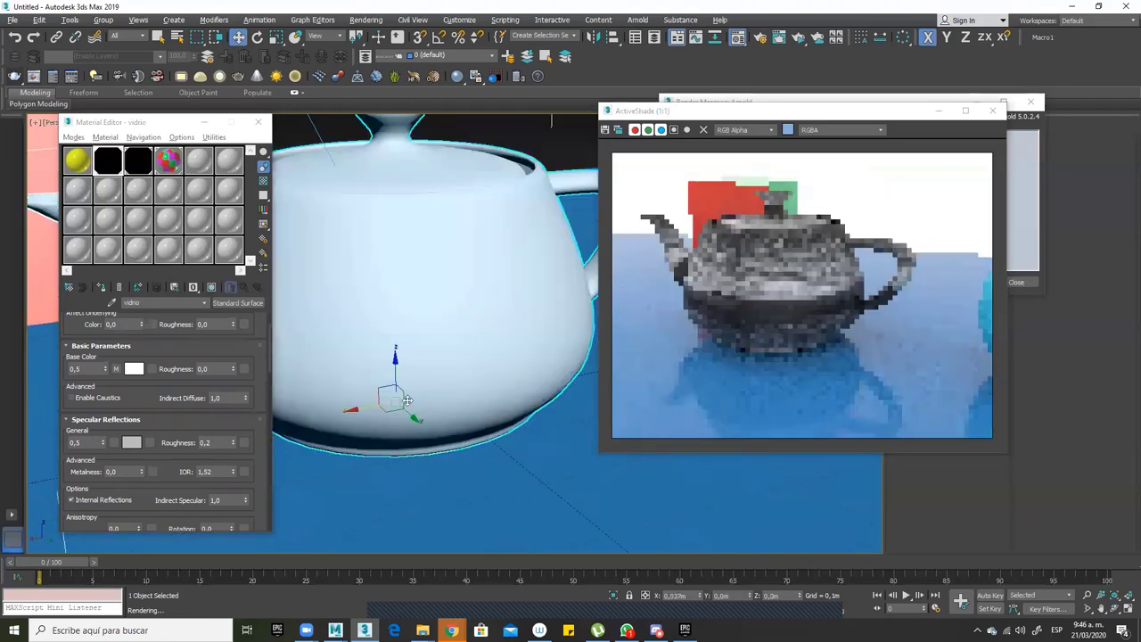
{"action": "scroll", "coordinate": [406, 401], "scroll_direction": "down", "scroll_amount": 2}
{"action": "scroll", "coordinate": [644, 489], "scroll_direction": "down", "scroll_amount": 2}
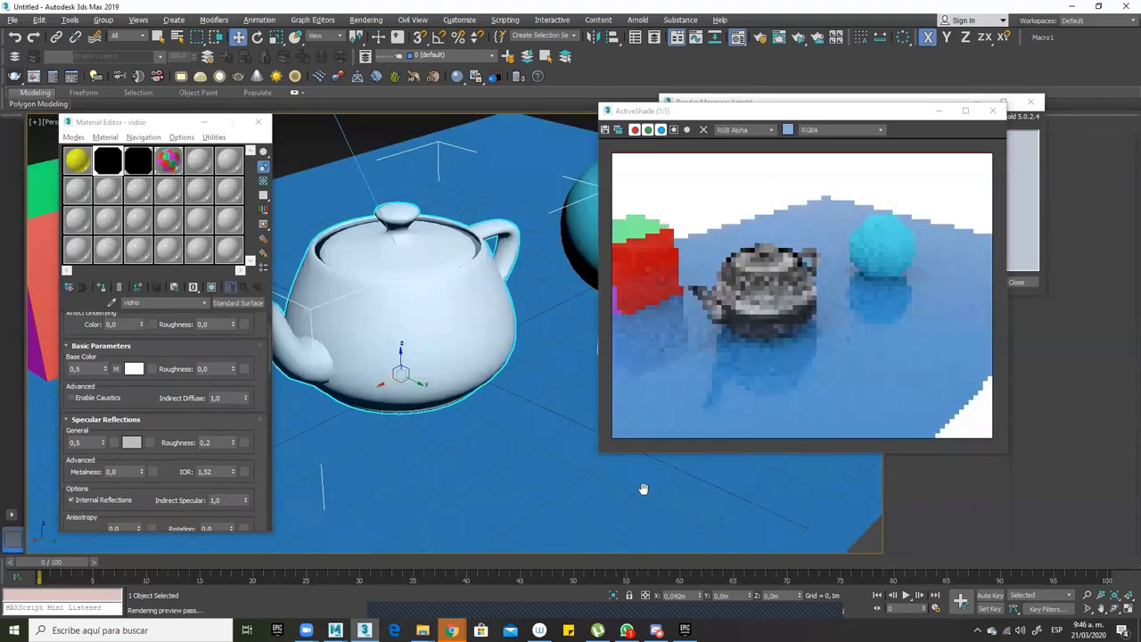
{"action": "middle_click_drag", "start_coordinate": [644, 489], "coordinate": [622, 461], "text": "alt"}
{"action": "middle_click_drag", "start_coordinate": [380, 357], "coordinate": [408, 331], "text": "alt"}
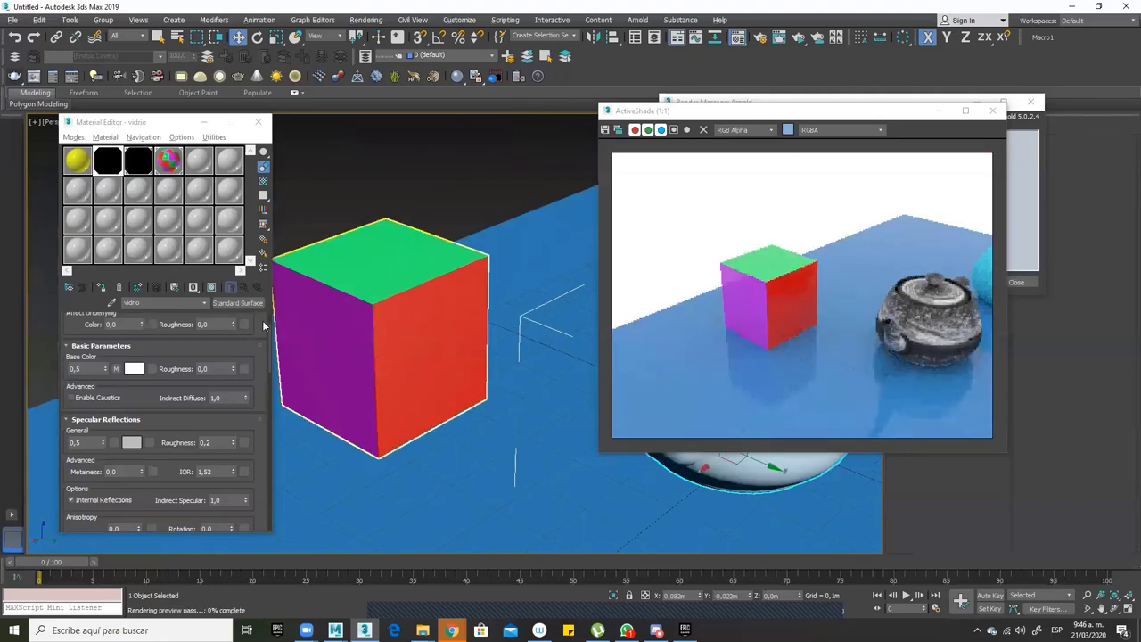
{"action": "left_click", "coordinate": [169, 160]}
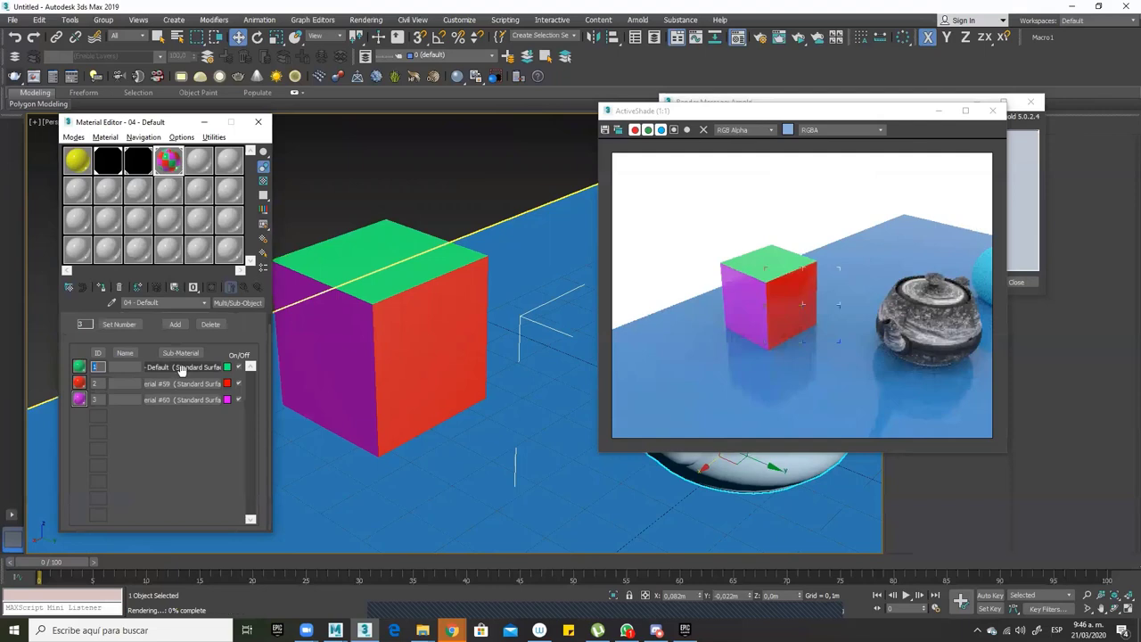
{"action": "left_click", "coordinate": [181, 368]}
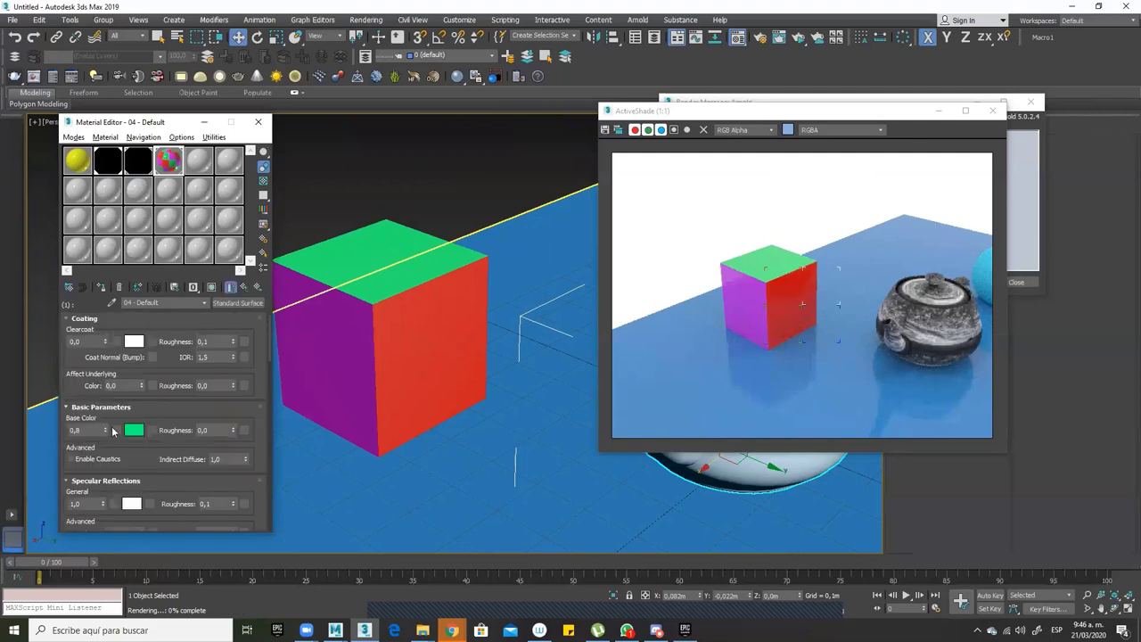
Assign an Arnold Image texture map to the base color of the cube's green sub-material
{"action": "left_click", "coordinate": [134, 337]}
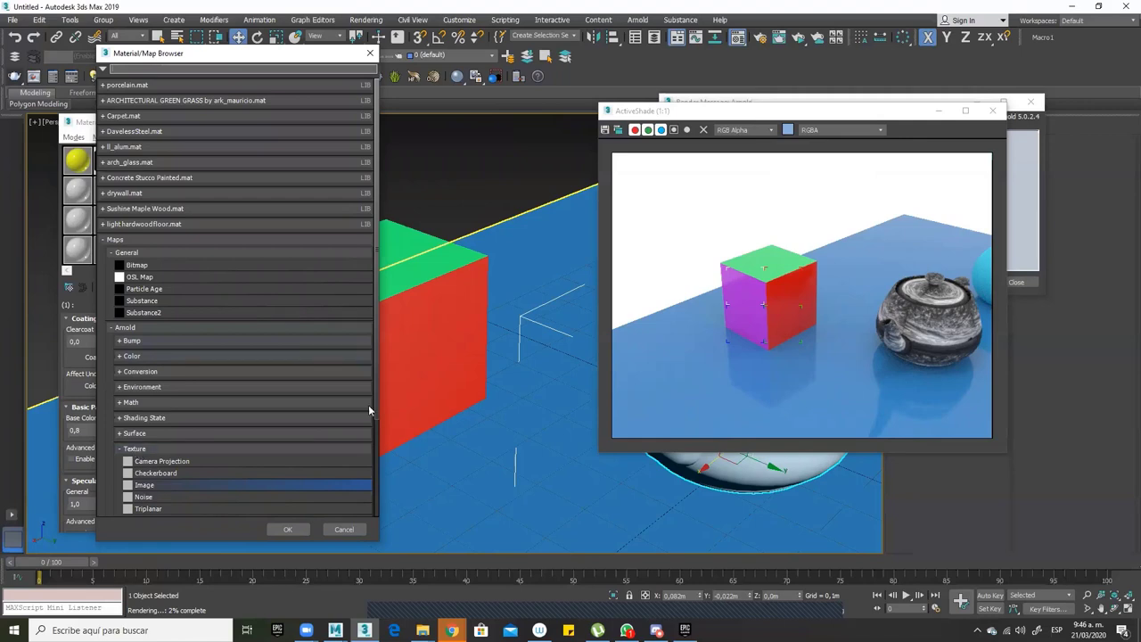
{"action": "scroll", "coordinate": [271, 432], "scroll_direction": "down", "scroll_amount": 1}
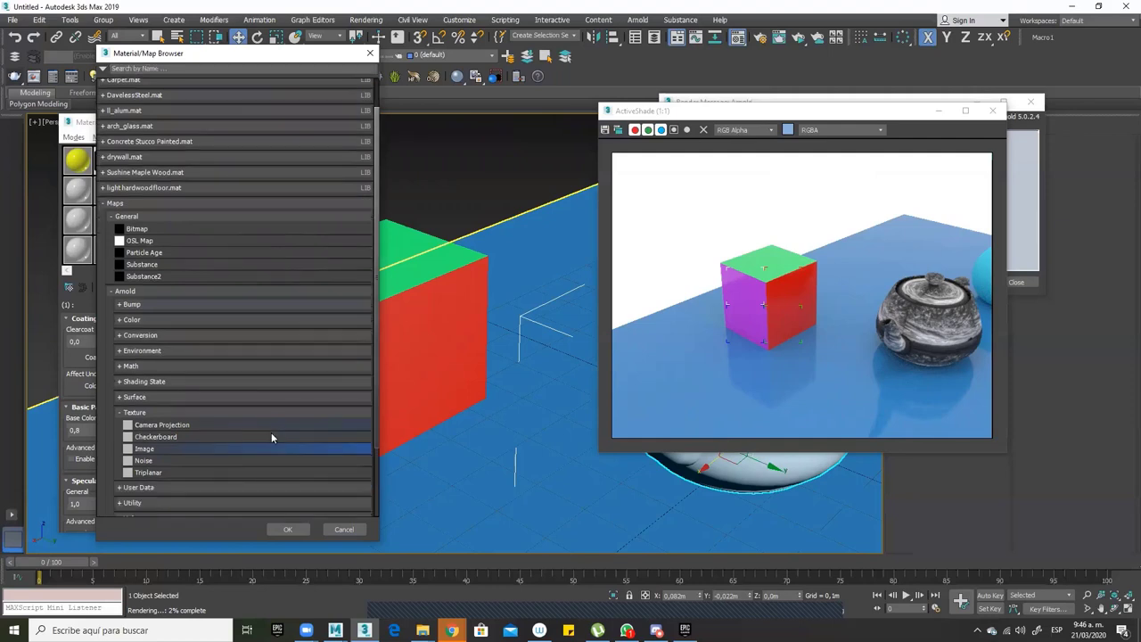
{"action": "double_click", "coordinate": [148, 448]}
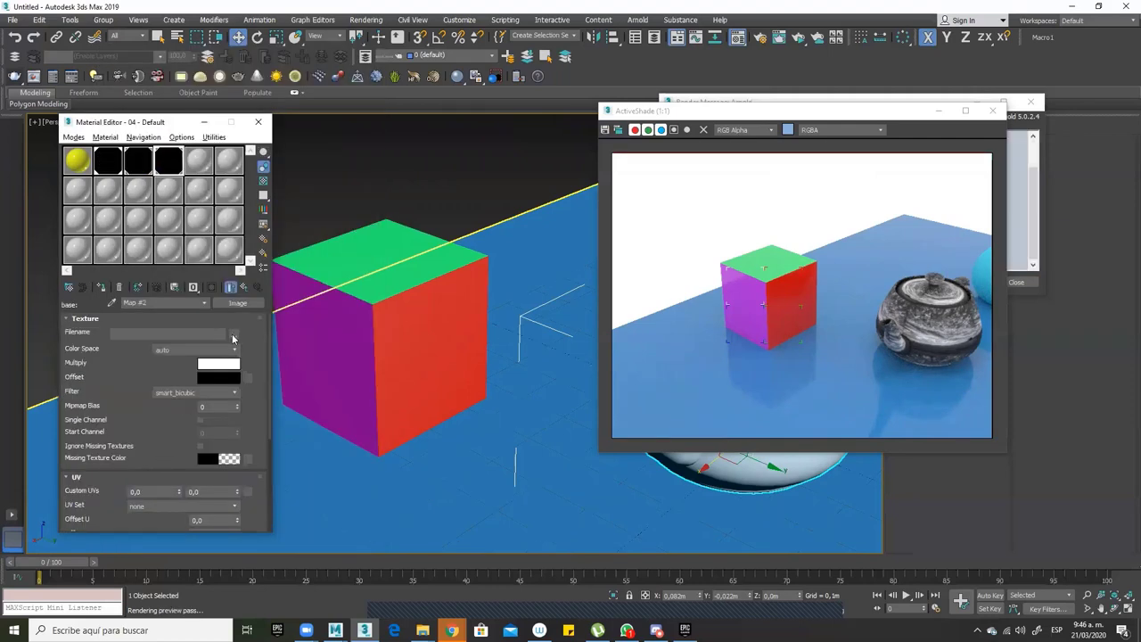
Browse for the Image map's file in the Texturas folder under PROYECTOS-APRENDIZAJE, PROYECTOS_UNREAL ENGINE on drive DATOS2018 (G:)
{"action": "left_click", "coordinate": [232, 337]}
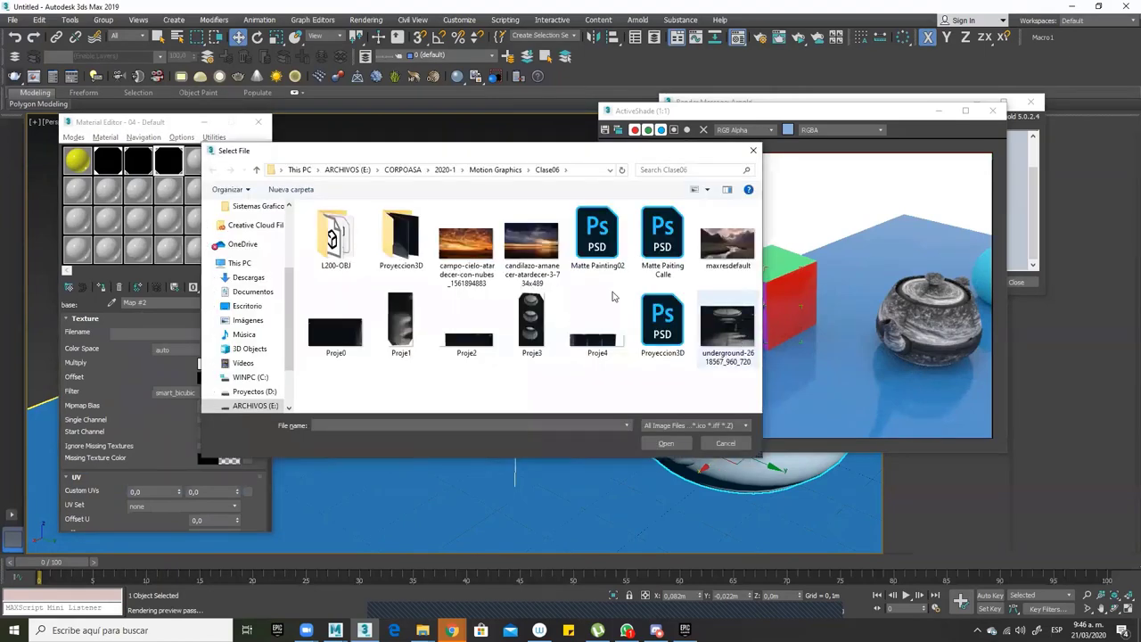
{"action": "left_click", "coordinate": [498, 170]}
{"action": "left_click", "coordinate": [445, 169]}
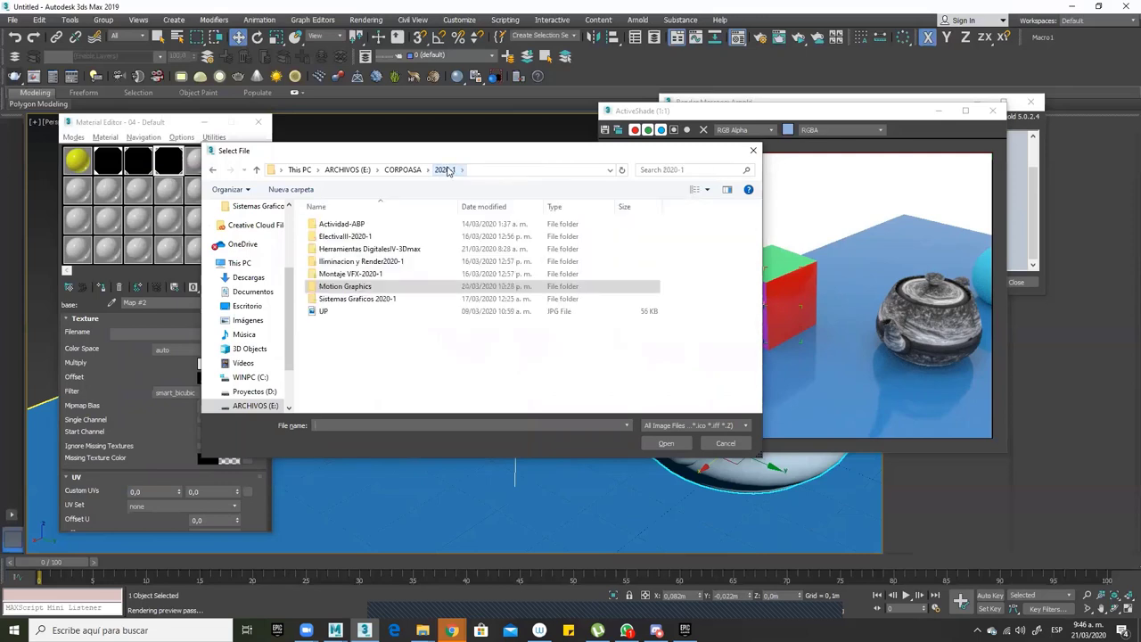
{"action": "scroll", "coordinate": [288, 312], "scroll_direction": "down", "scroll_amount": 2}
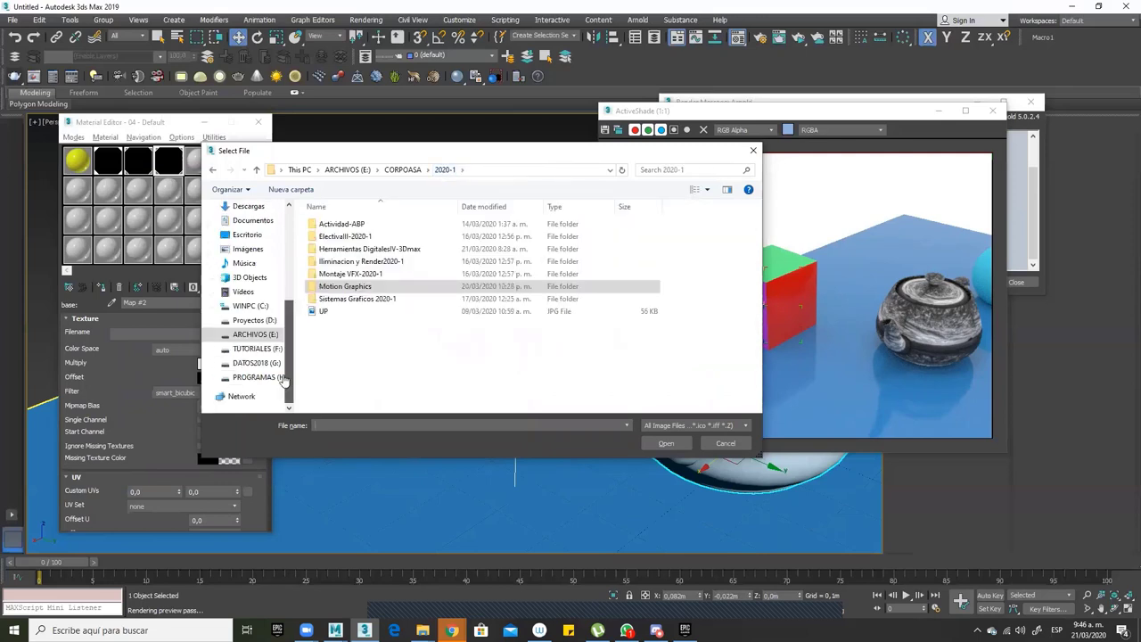
{"action": "left_click", "coordinate": [251, 364]}
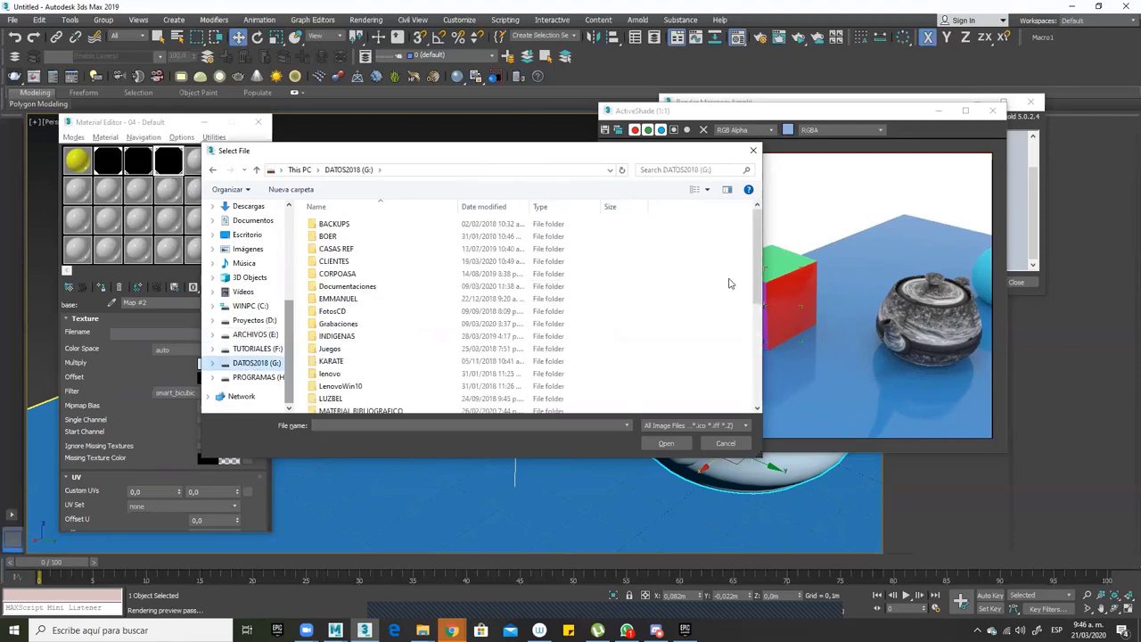
{"action": "left_click", "coordinate": [756, 323]}
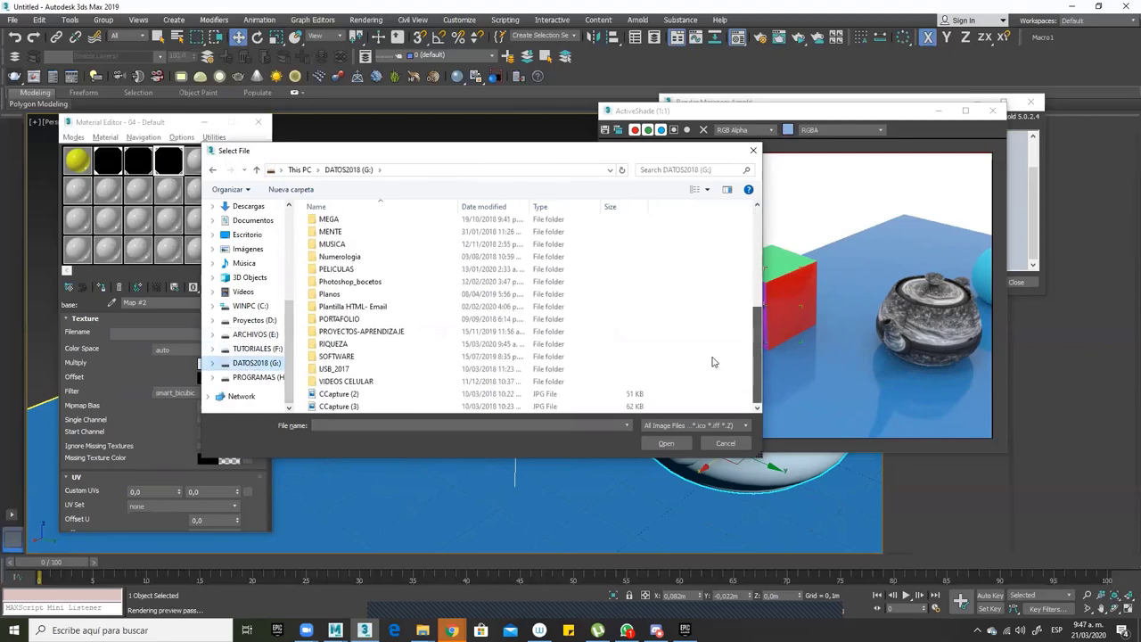
{"action": "double_click", "coordinate": [356, 332]}
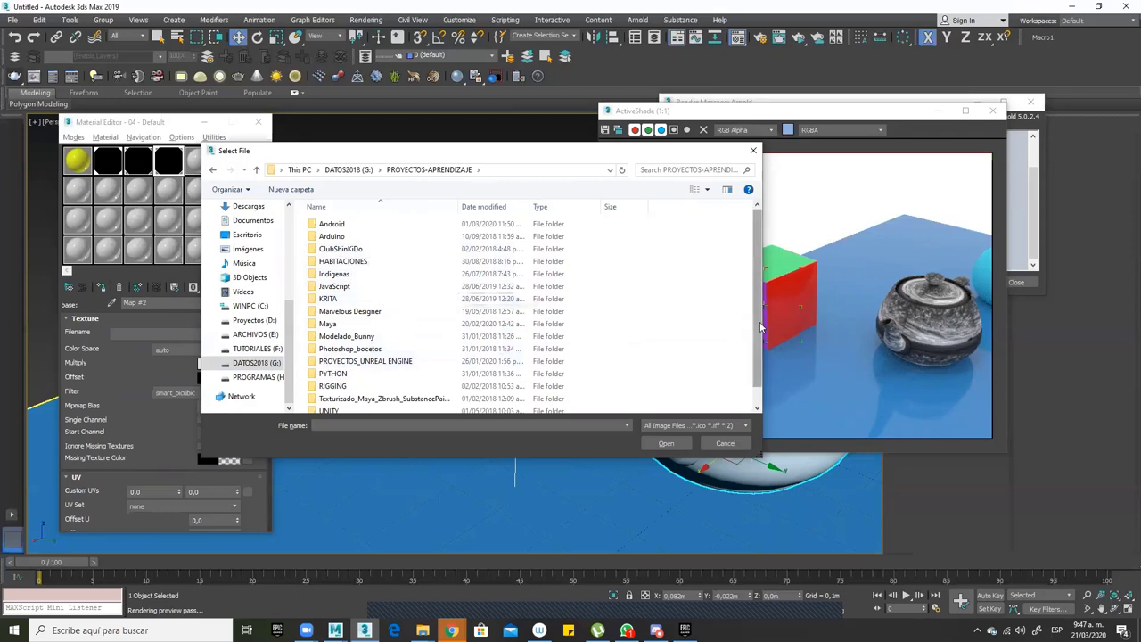
{"action": "scroll", "coordinate": [731, 357], "scroll_direction": "down", "scroll_amount": 1}
{"action": "left_click", "coordinate": [365, 348]}
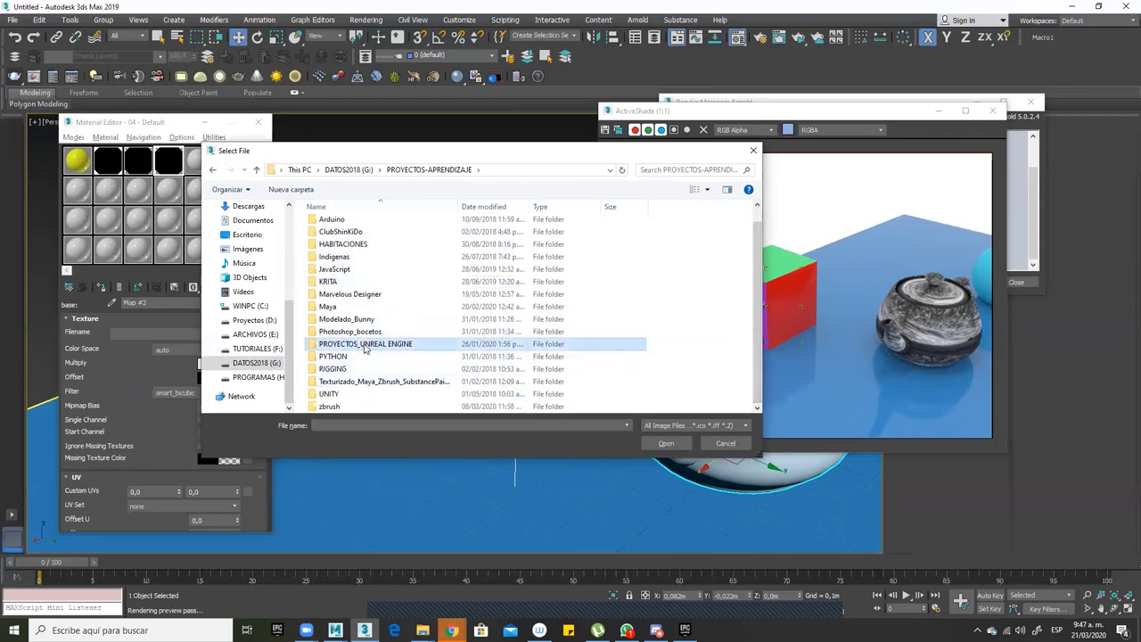
{"action": "double_click", "coordinate": [363, 347]}
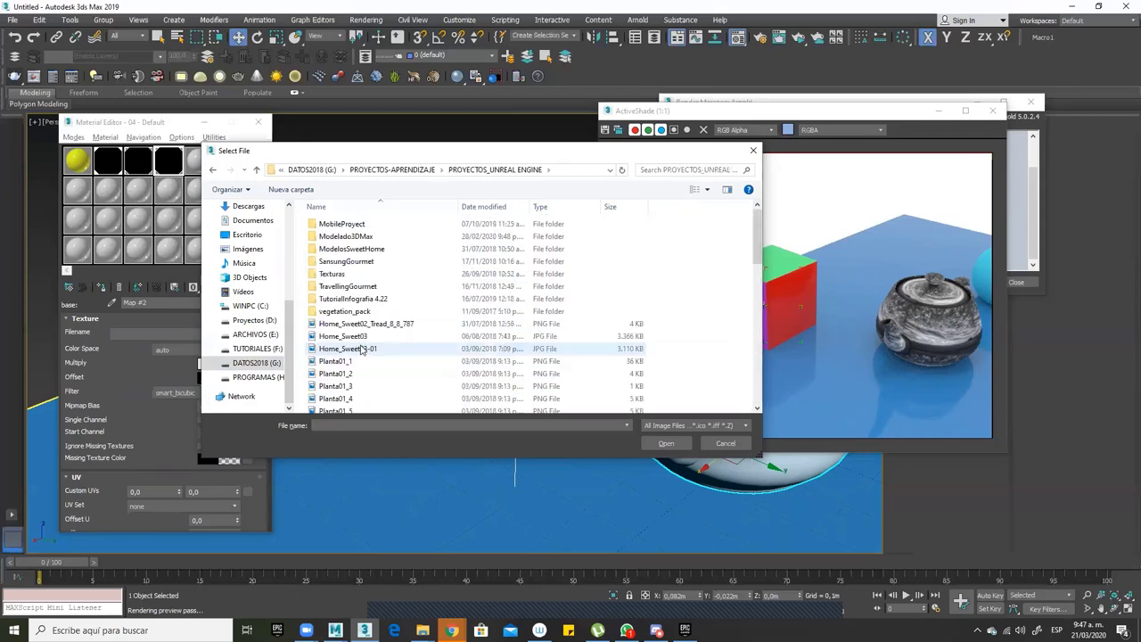
{"action": "double_click", "coordinate": [337, 274]}
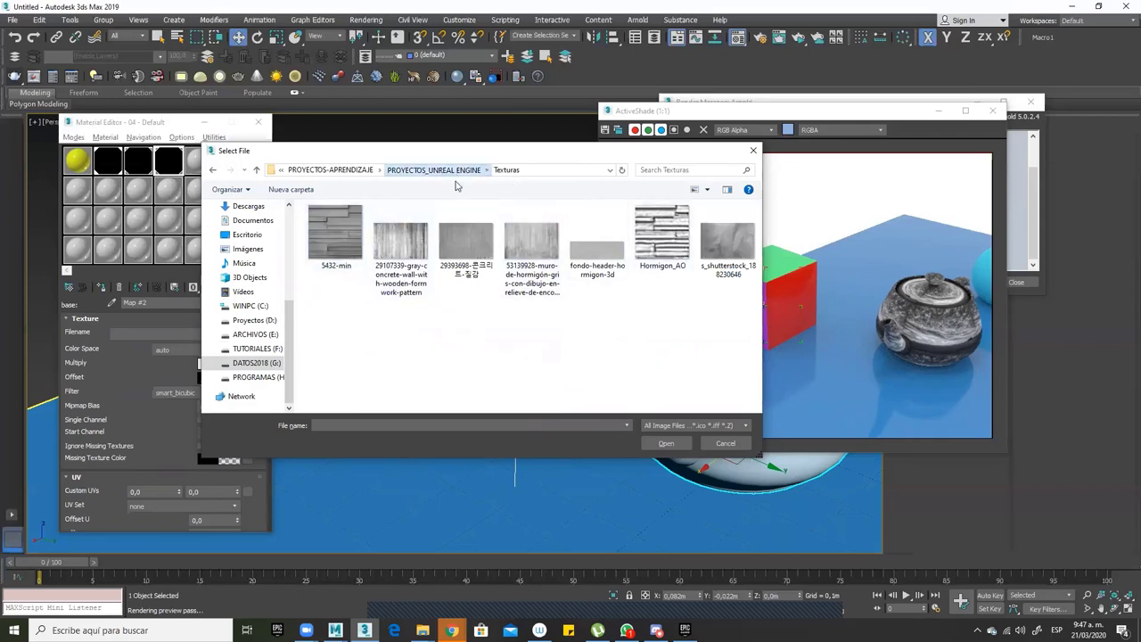
Look through the images in the PROYECTOS_UNREAL ENGINE folder as thumbnails for a suitable texture
{"action": "left_click", "coordinate": [434, 169]}
{"action": "scroll", "coordinate": [757, 250], "scroll_direction": "down", "scroll_amount": 3}
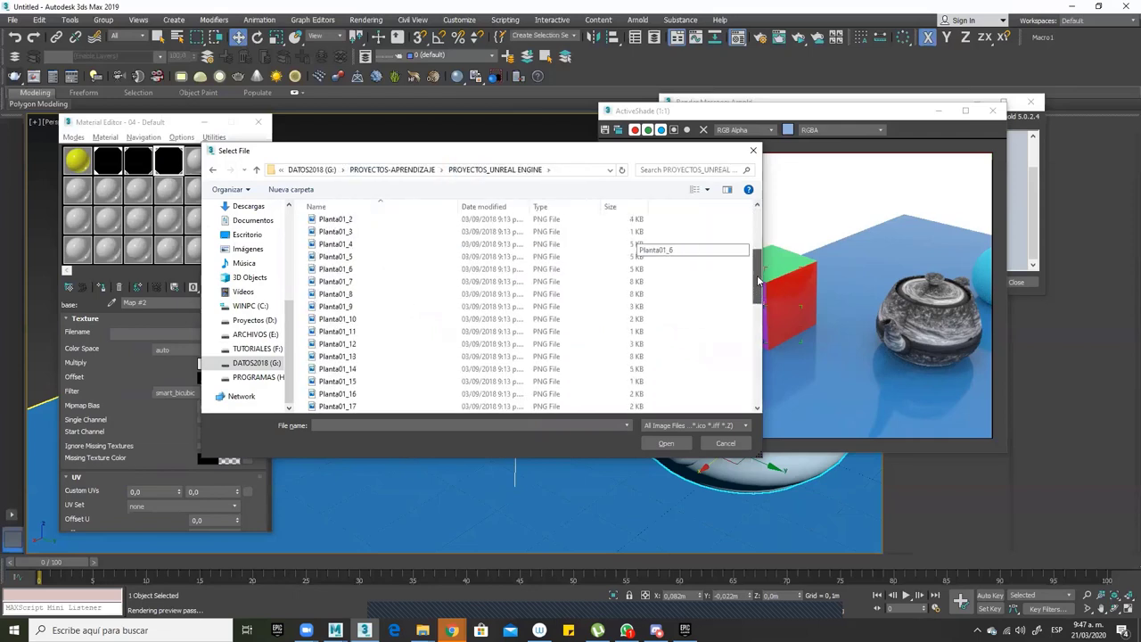
{"action": "left_click", "coordinate": [710, 189]}
{"action": "left_click", "coordinate": [749, 111]}
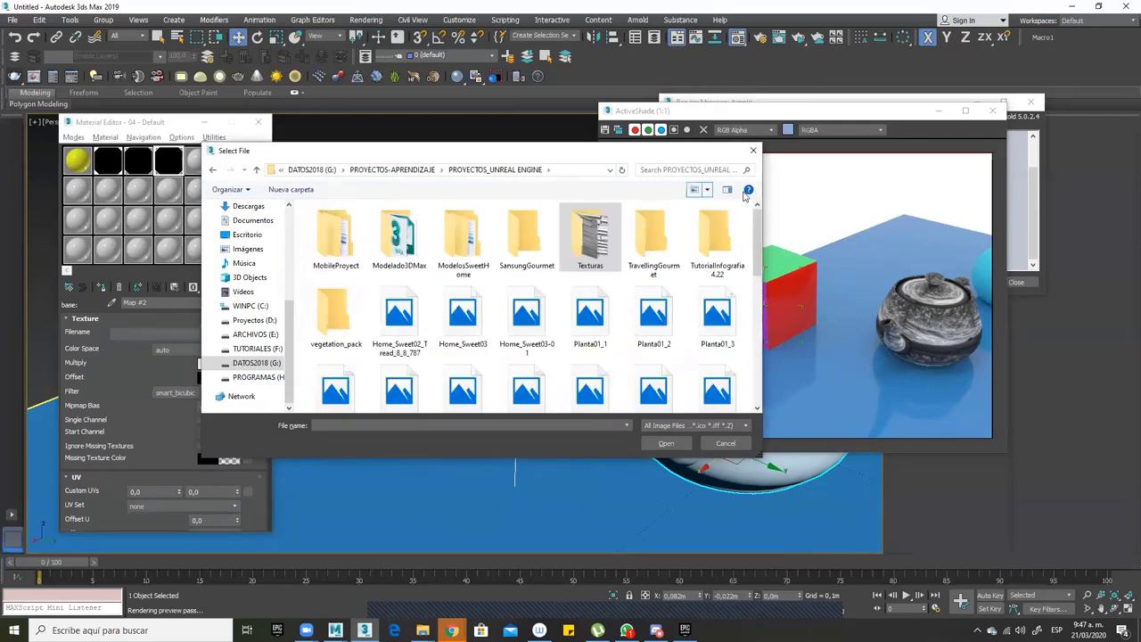
{"action": "scroll", "coordinate": [759, 288], "scroll_direction": "down", "scroll_amount": 2}
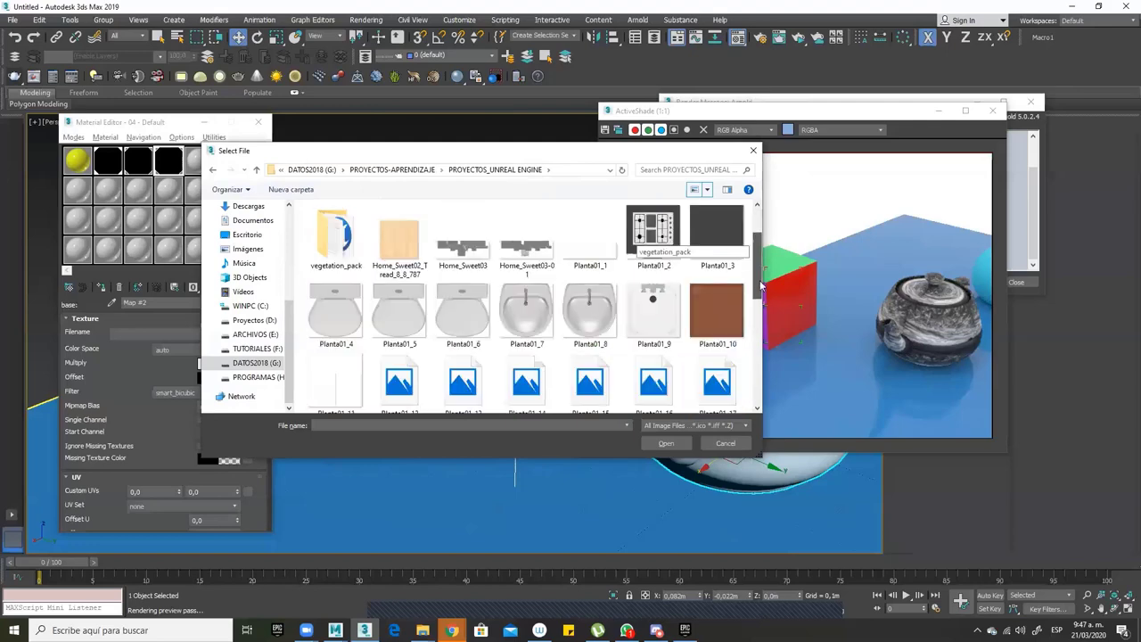
{"action": "scroll", "coordinate": [760, 288], "scroll_direction": "down", "scroll_amount": 5}
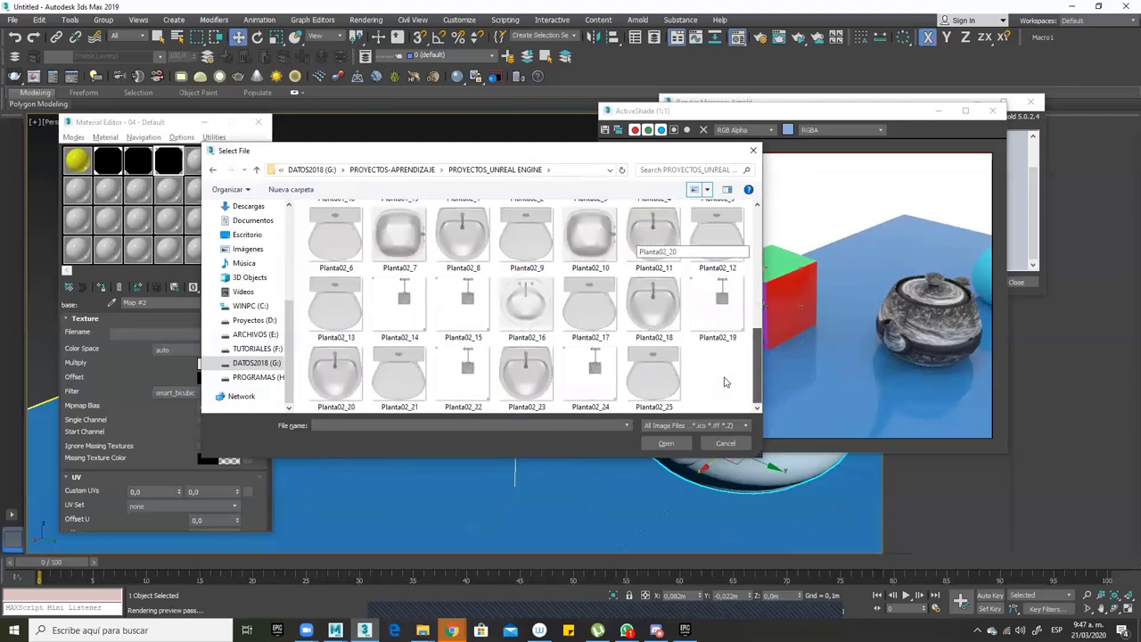
{"action": "scroll", "coordinate": [738, 364], "scroll_direction": "up", "scroll_amount": 8}
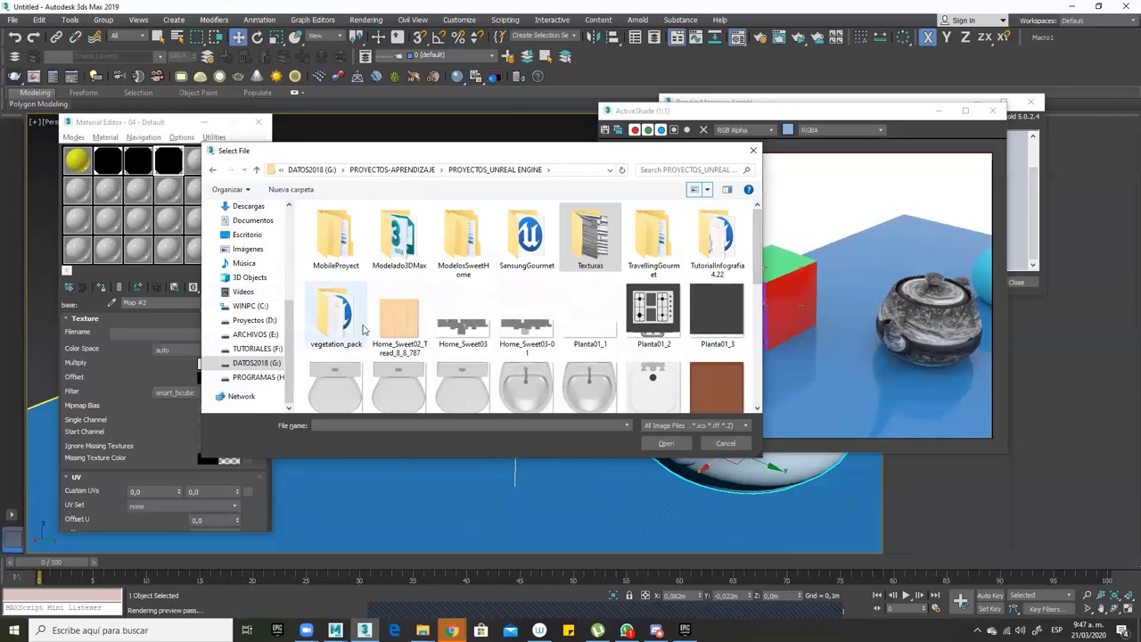
Load the 5432-min image from the Texturas folder as the Image map's texture
{"action": "double_click", "coordinate": [594, 245]}
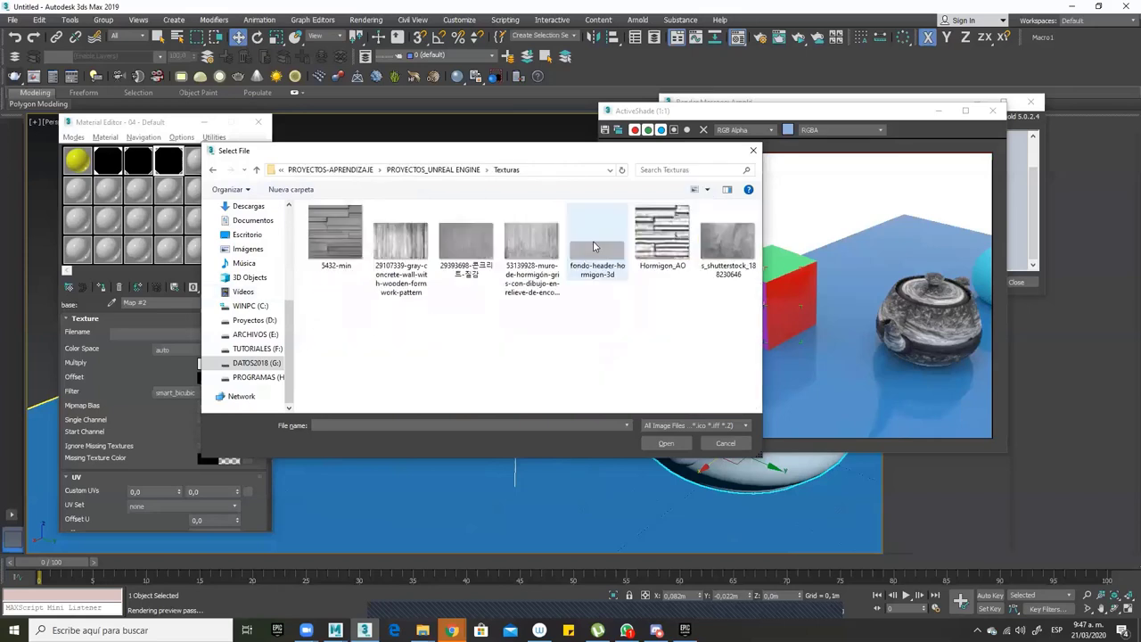
{"action": "left_click", "coordinate": [352, 255]}
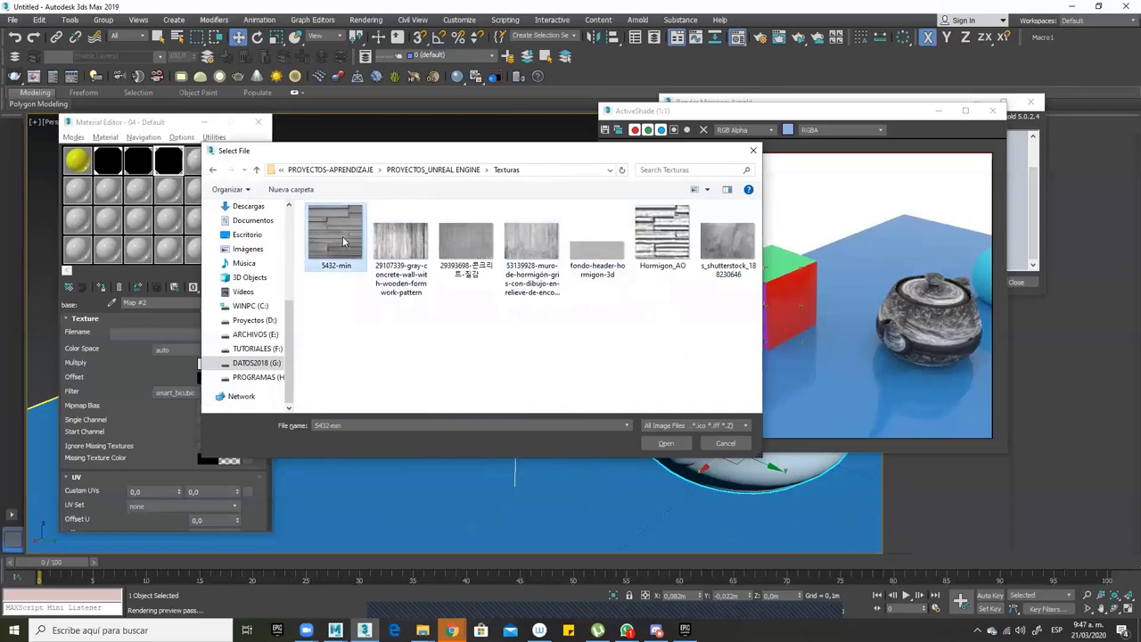
{"action": "left_click", "coordinate": [665, 443]}
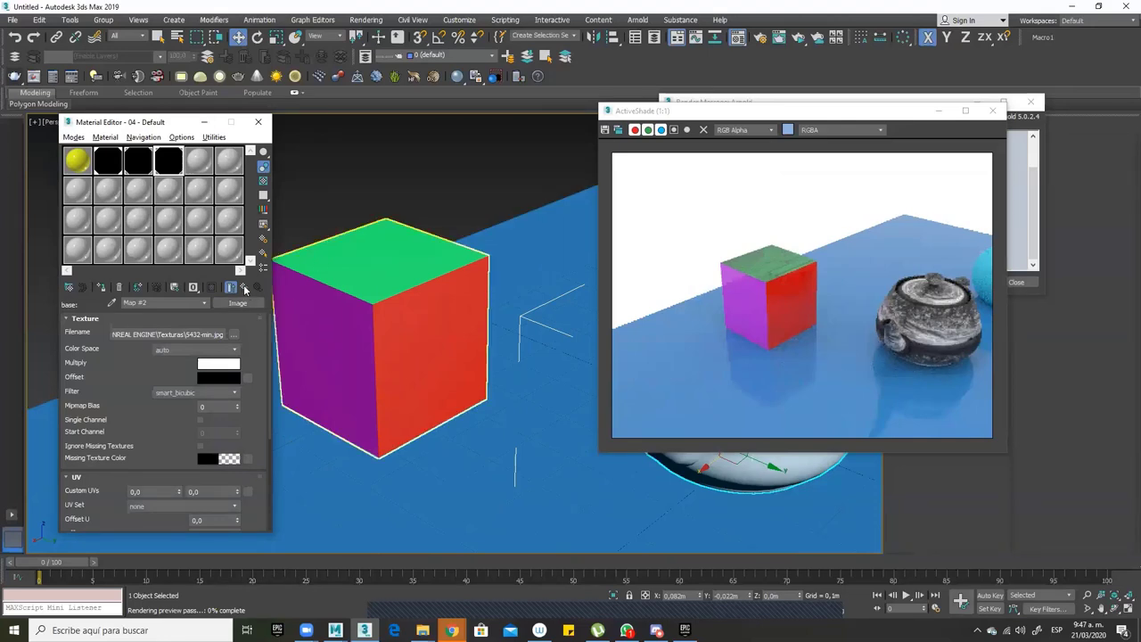
Return to the green sub-material and change its base color to a whitish, nearly neutral tone
{"action": "left_click", "coordinate": [245, 289]}
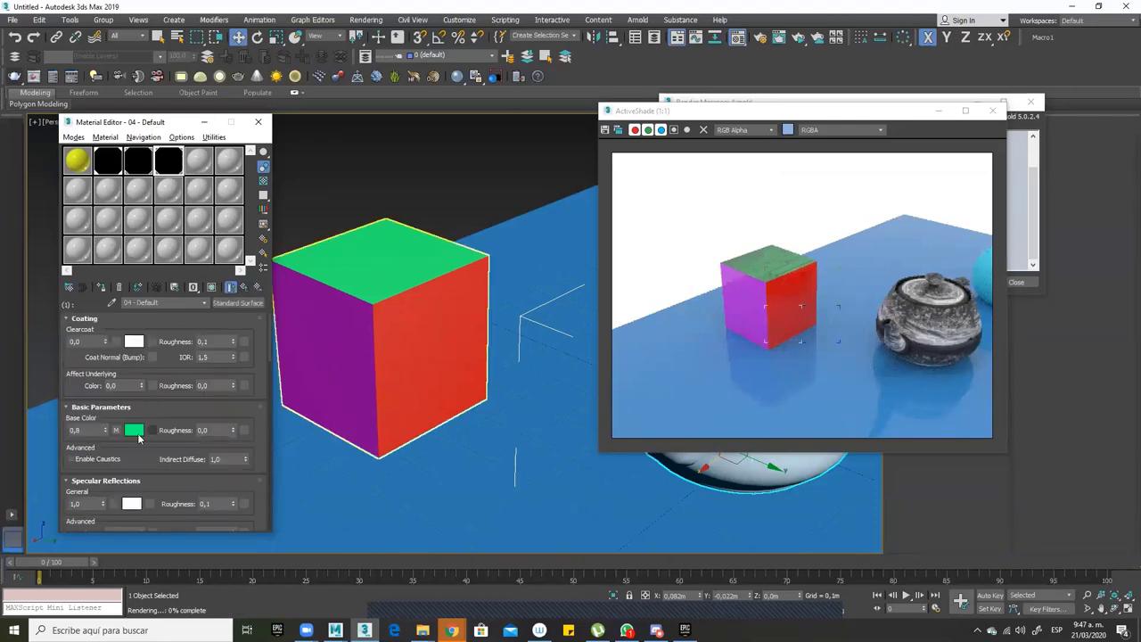
{"action": "left_click", "coordinate": [134, 430]}
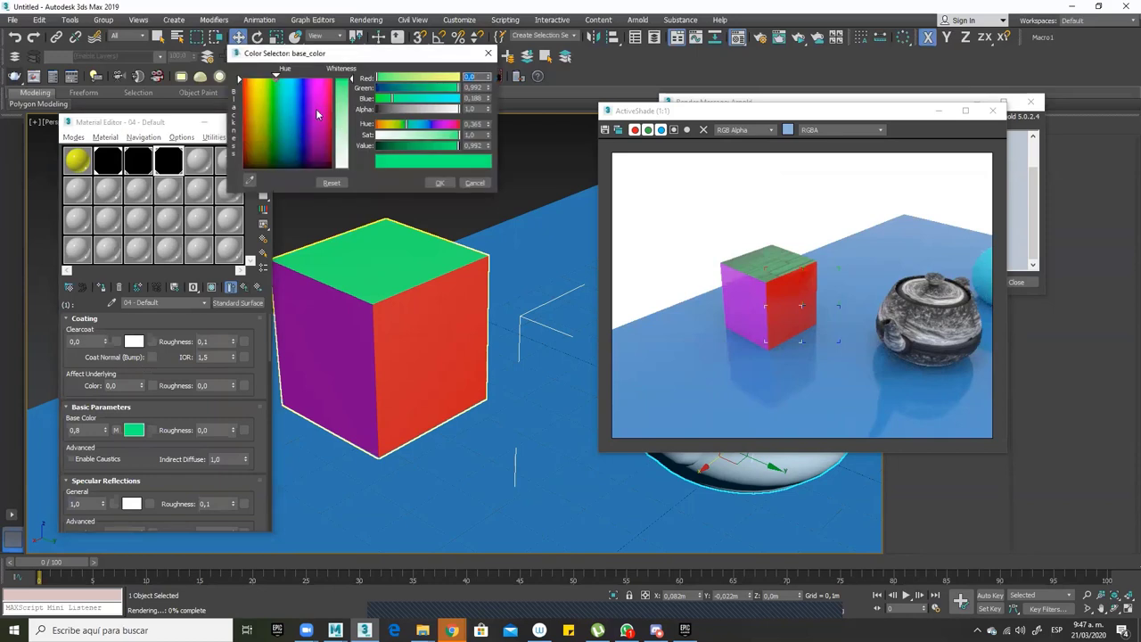
{"action": "left_click", "coordinate": [253, 129]}
{"action": "left_click_drag", "start_coordinate": [351, 78], "coordinate": [351, 145]}
{"action": "left_click", "coordinate": [440, 183]}
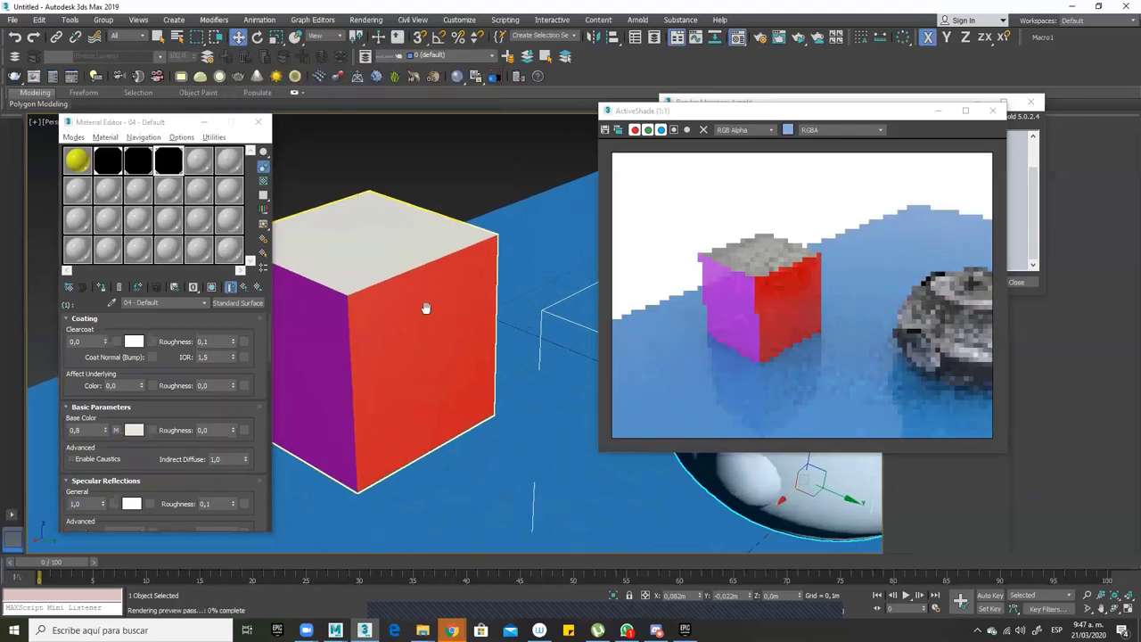
Move the ActiveShade window clear of the modifier stack and select the cube
{"action": "scroll", "coordinate": [426, 309], "scroll_direction": "up", "scroll_amount": 4}
{"action": "scroll", "coordinate": [473, 375], "scroll_direction": "up", "scroll_amount": 2}
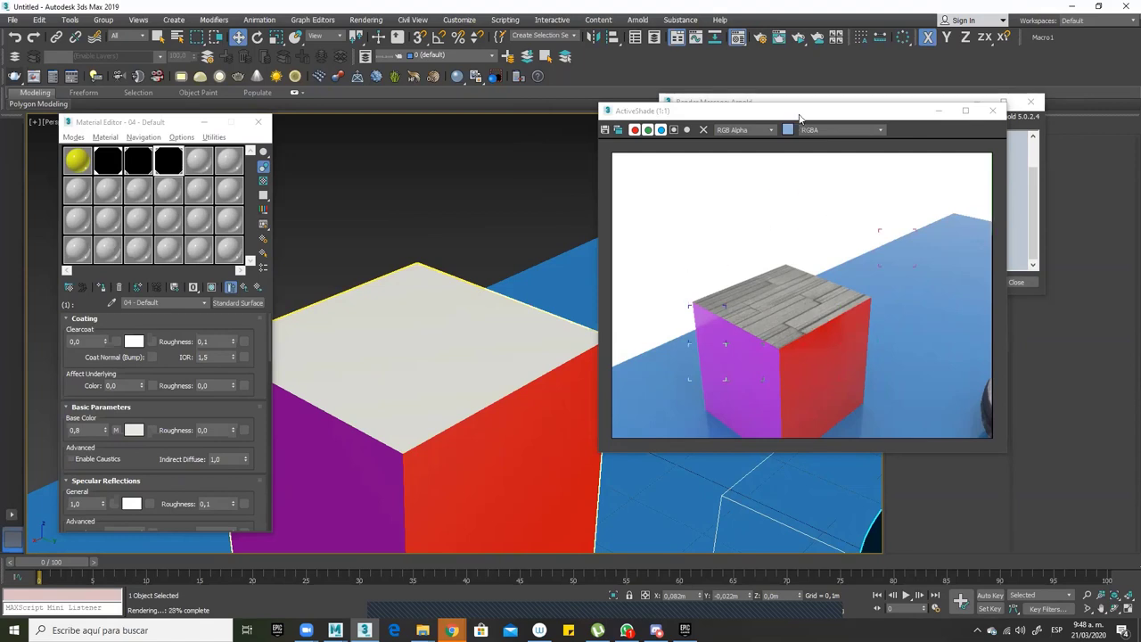
{"action": "left_click_drag", "start_coordinate": [800, 116], "coordinate": [893, 226]}
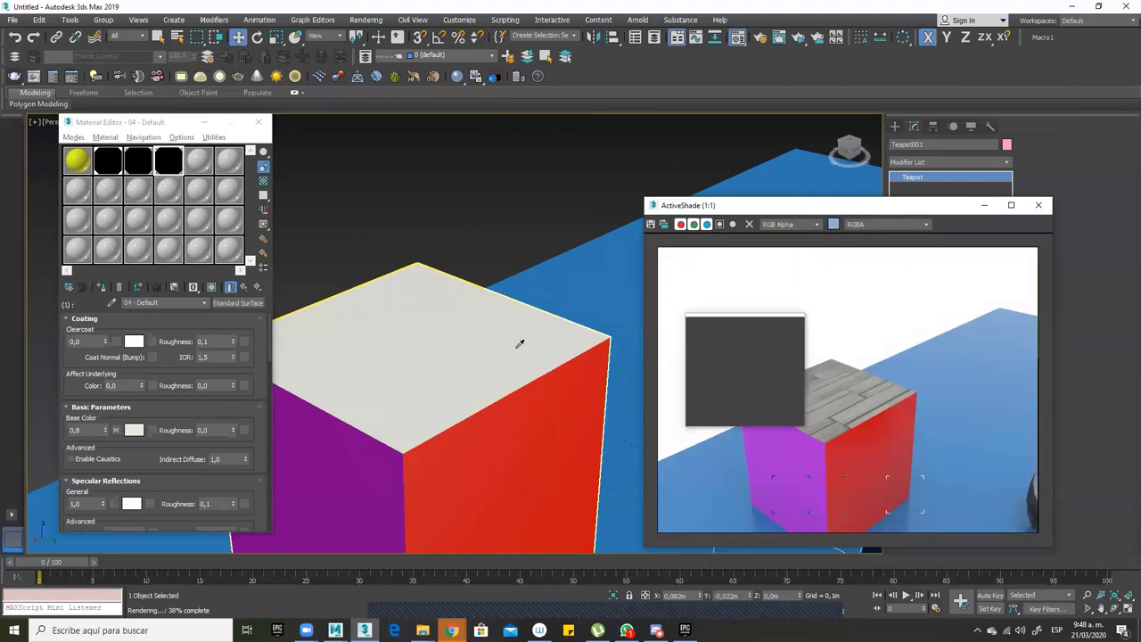
{"action": "left_click", "coordinate": [561, 337]}
{"action": "left_click", "coordinate": [528, 361]}
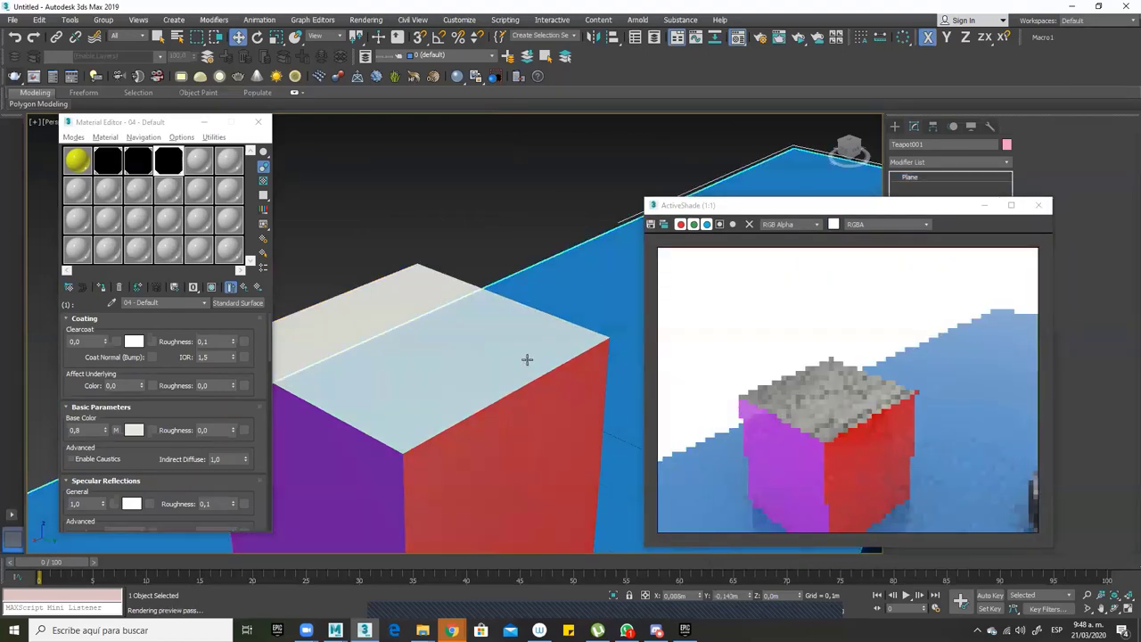
{"action": "right_click", "coordinate": [408, 304], "text": "alt"}
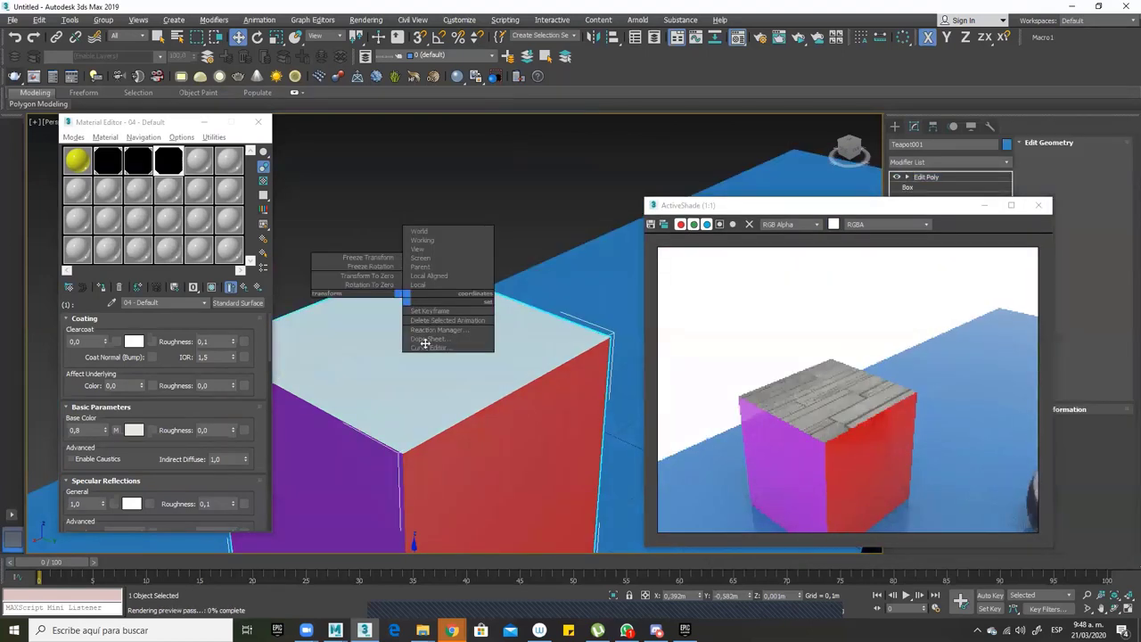
{"action": "left_click", "coordinate": [372, 312]}
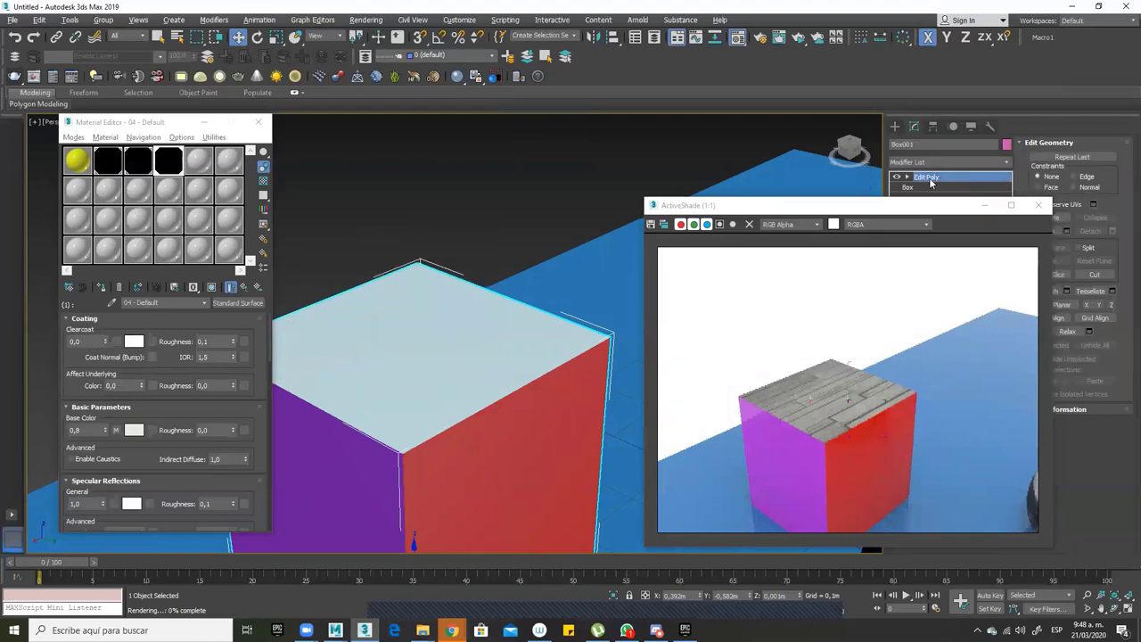
{"action": "key", "text": "1"}
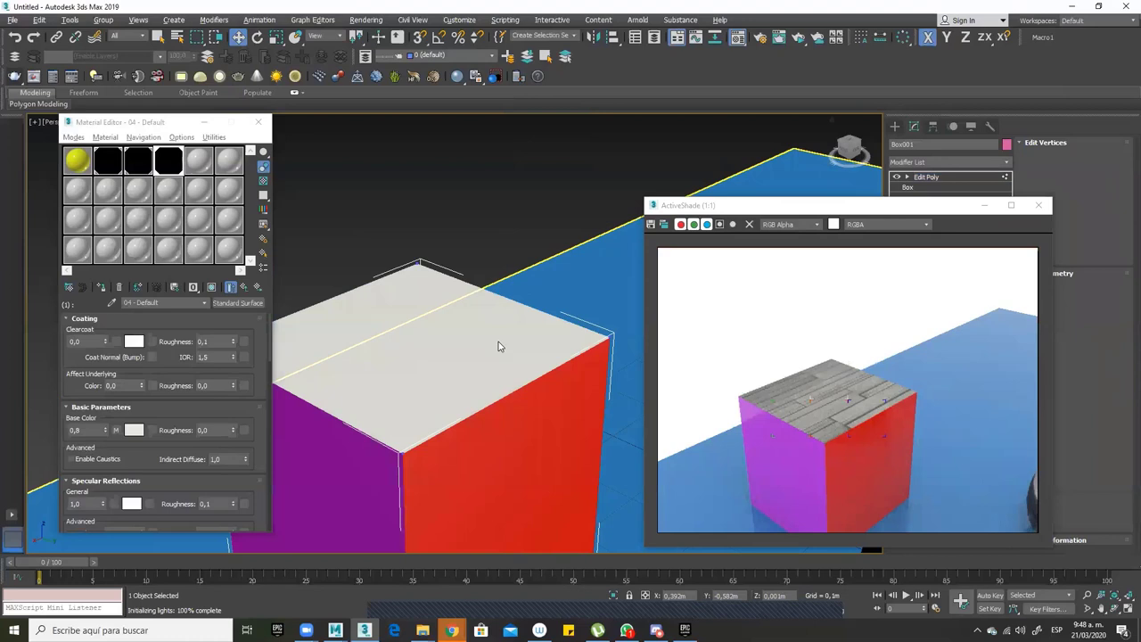
{"action": "scroll", "coordinate": [470, 334], "scroll_direction": "down", "scroll_amount": 5}
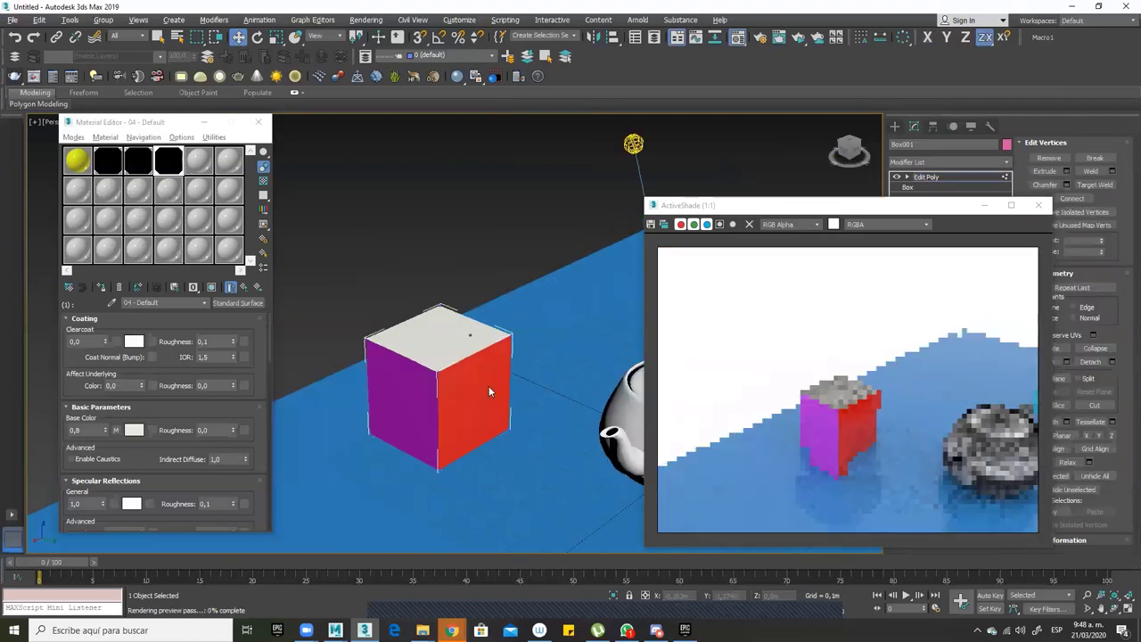
{"action": "scroll", "coordinate": [488, 390], "scroll_direction": "up", "scroll_amount": 1}
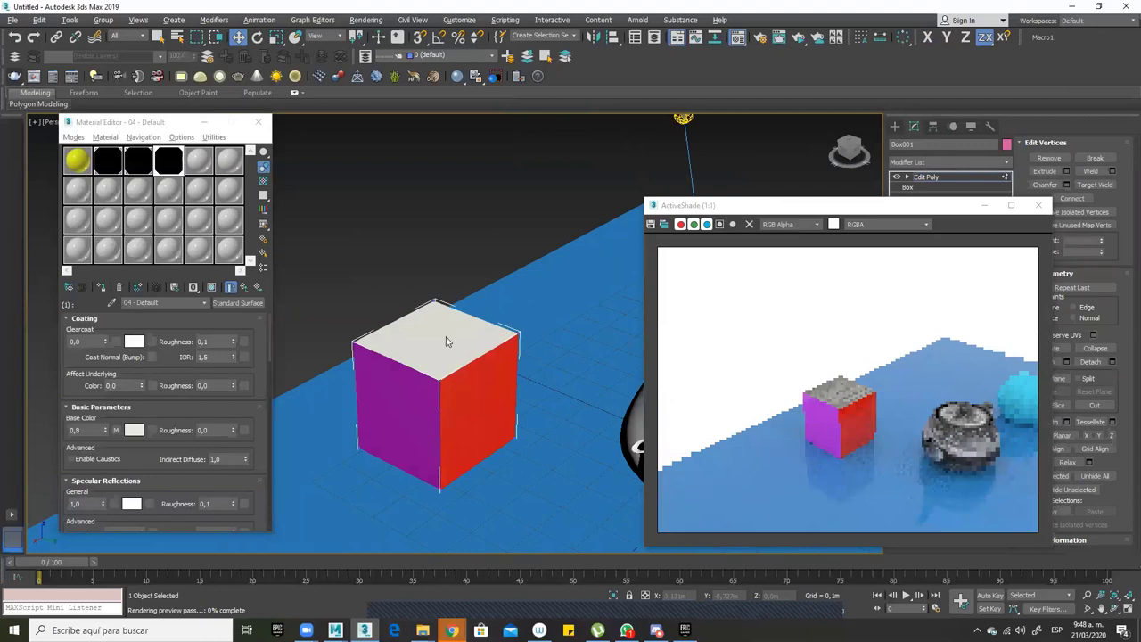
{"action": "left_click", "coordinate": [479, 434]}
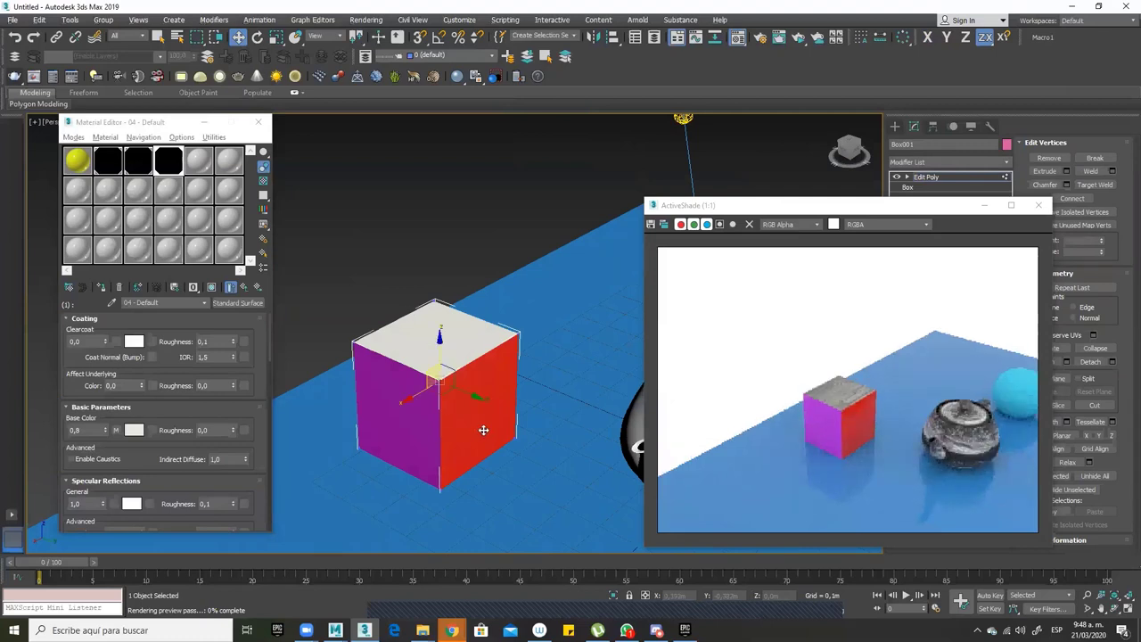
{"action": "left_click_drag", "start_coordinate": [483, 430], "coordinate": [479, 428]}
{"action": "key", "text": "ctrl+z"}
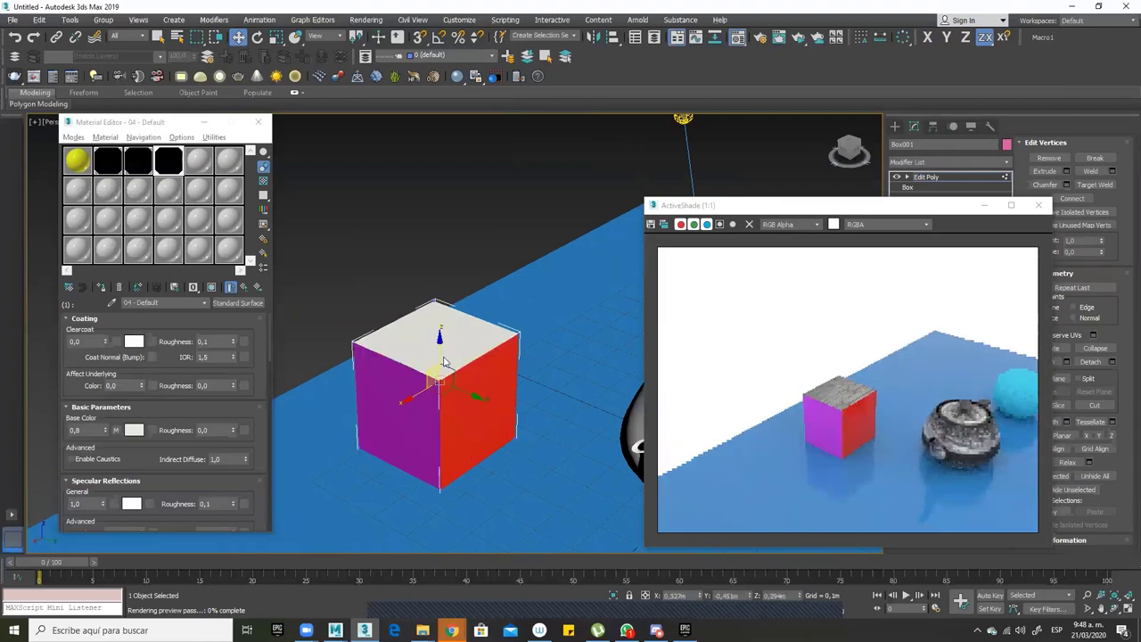
{"action": "right_click", "coordinate": [452, 306]}
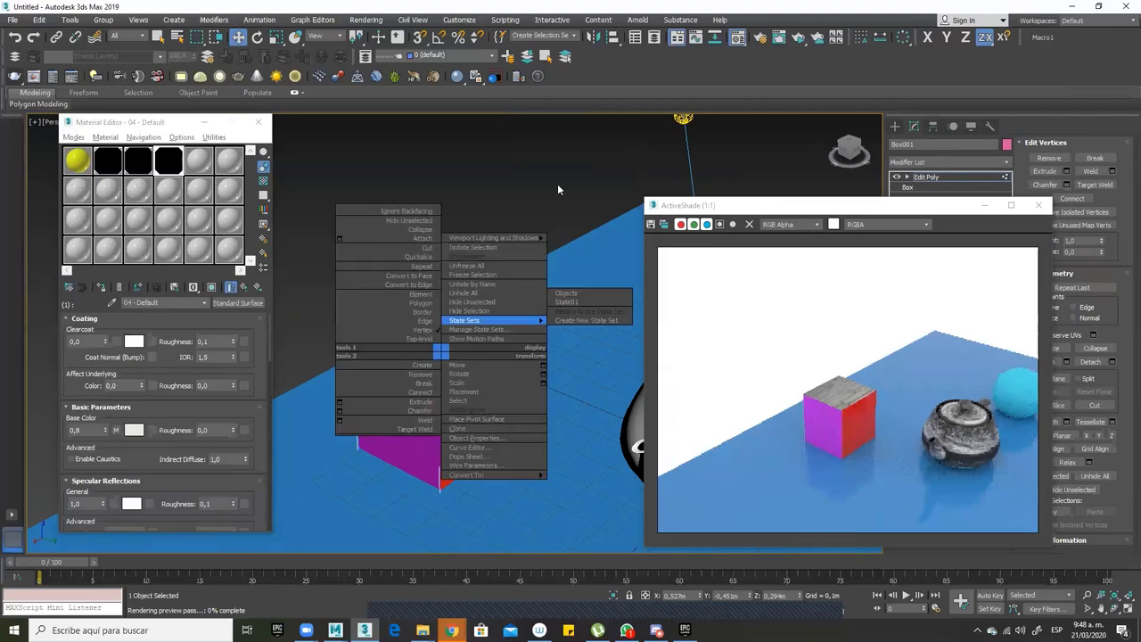
{"action": "left_click", "coordinate": [937, 177]}
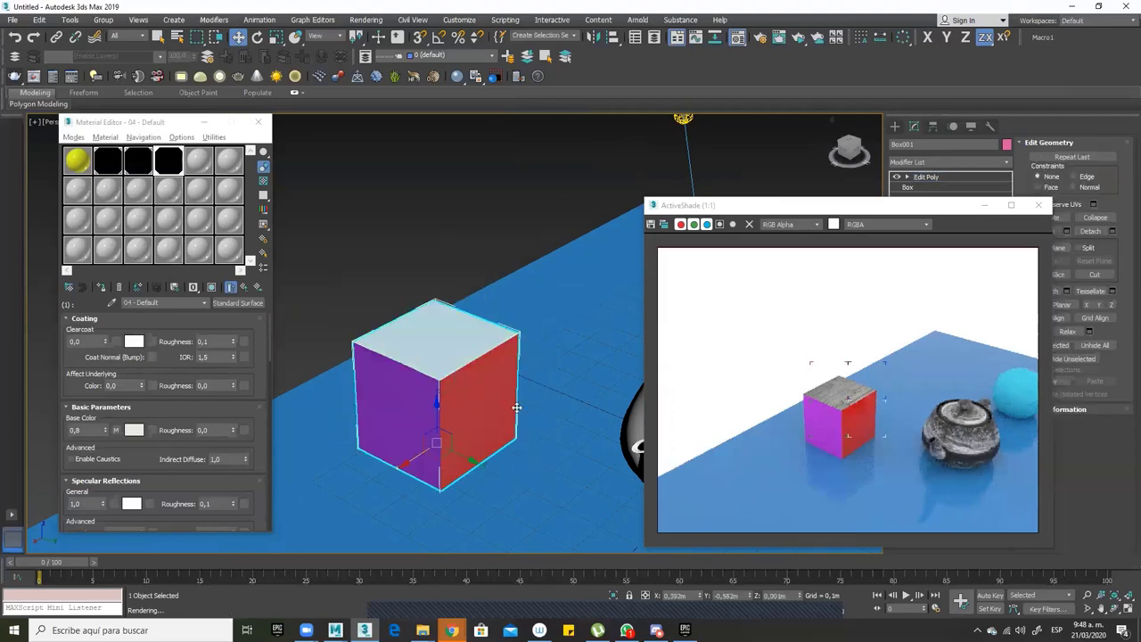
Close the ActiveShade preview and restart it to render the cube's textured sides again
{"action": "middle_click_drag", "start_coordinate": [569, 398], "coordinate": [881, 419], "text": "alt"}
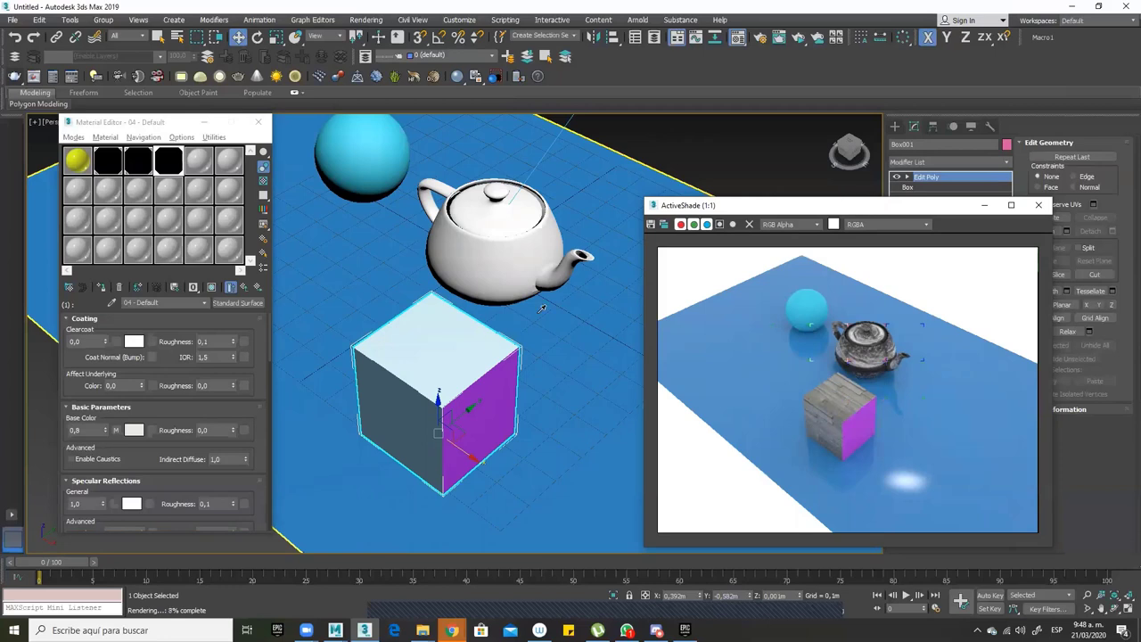
{"action": "right_click", "coordinate": [738, 276]}
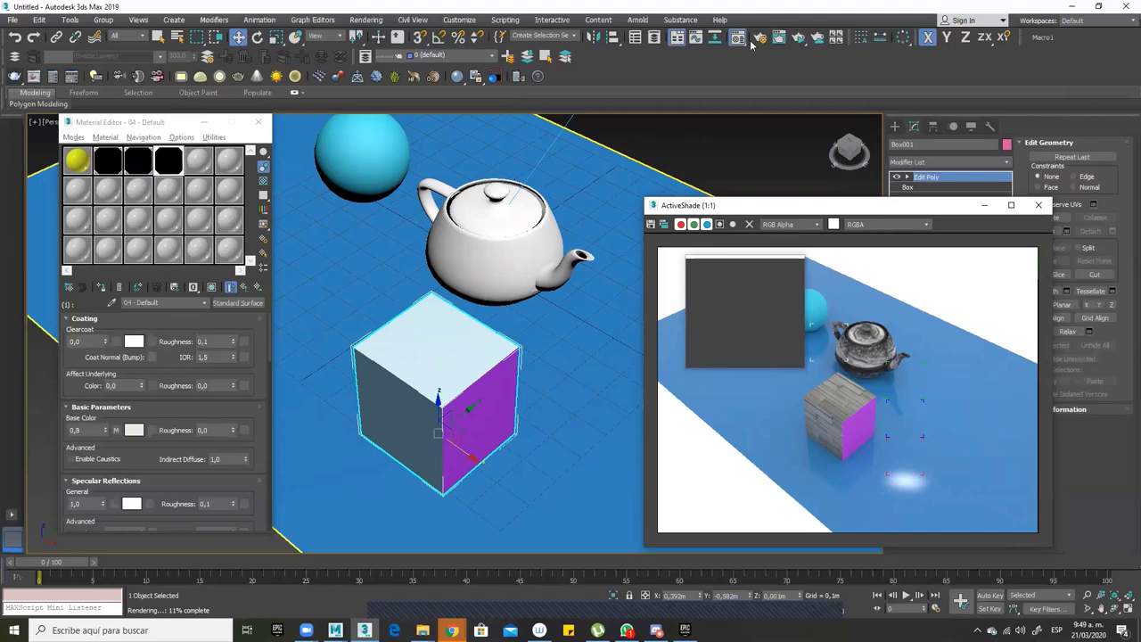
{"action": "left_click", "coordinate": [1039, 206]}
{"action": "left_click", "coordinate": [798, 37]}
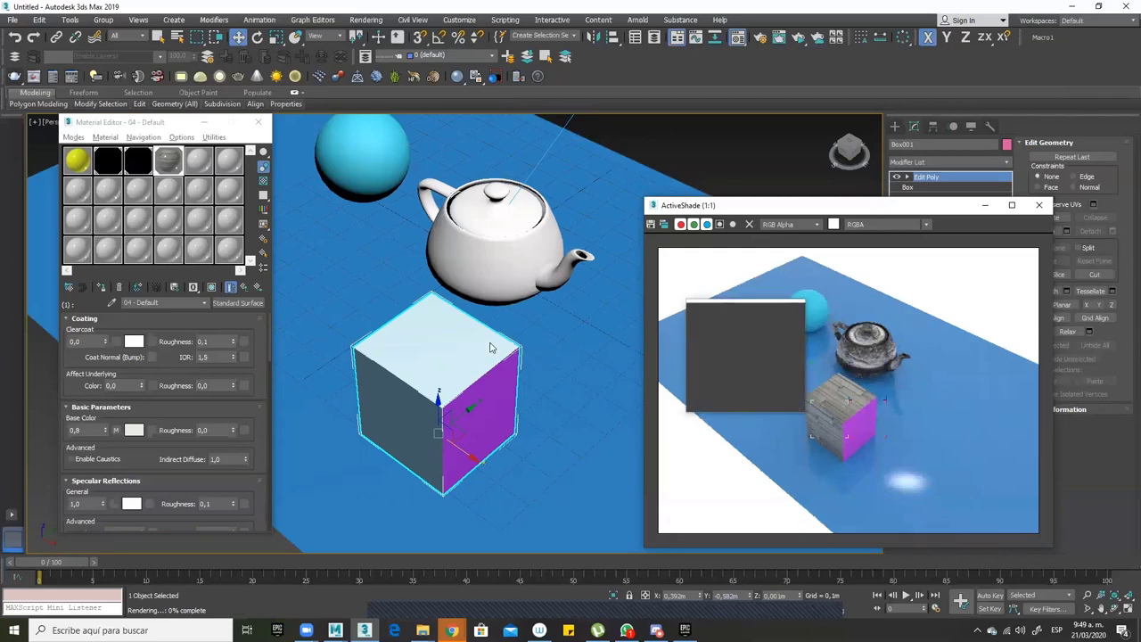
View the textured cube closer and from another side, and move the ActiveShade window clear of the modifier list
{"action": "left_click", "coordinate": [449, 355]}
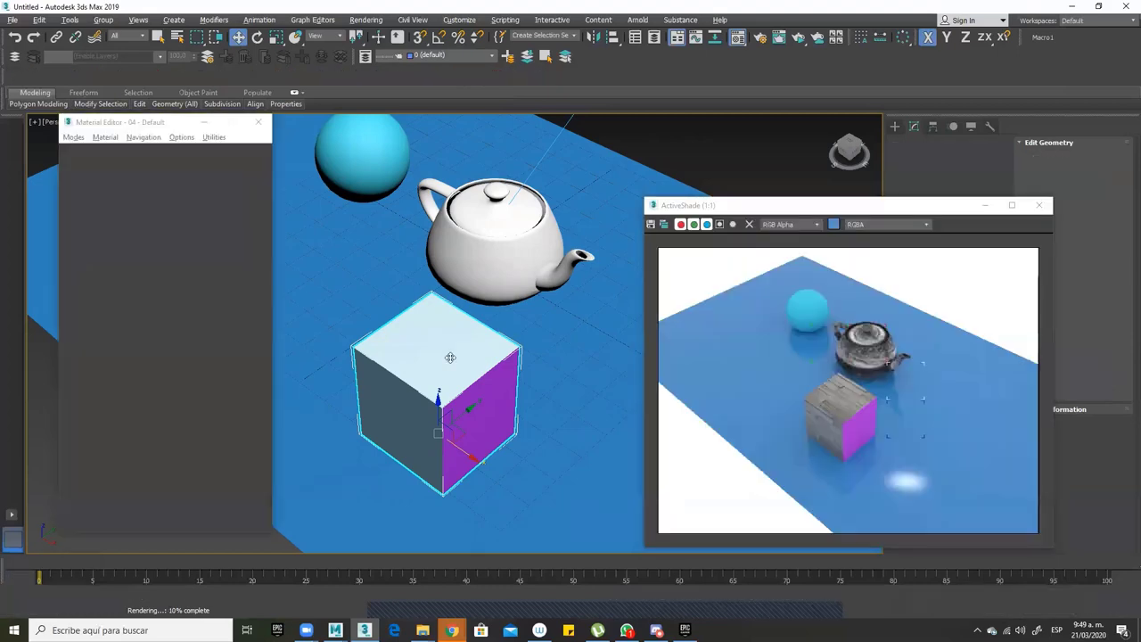
{"action": "middle_click_drag", "start_coordinate": [450, 376], "coordinate": [480, 353], "text": "alt"}
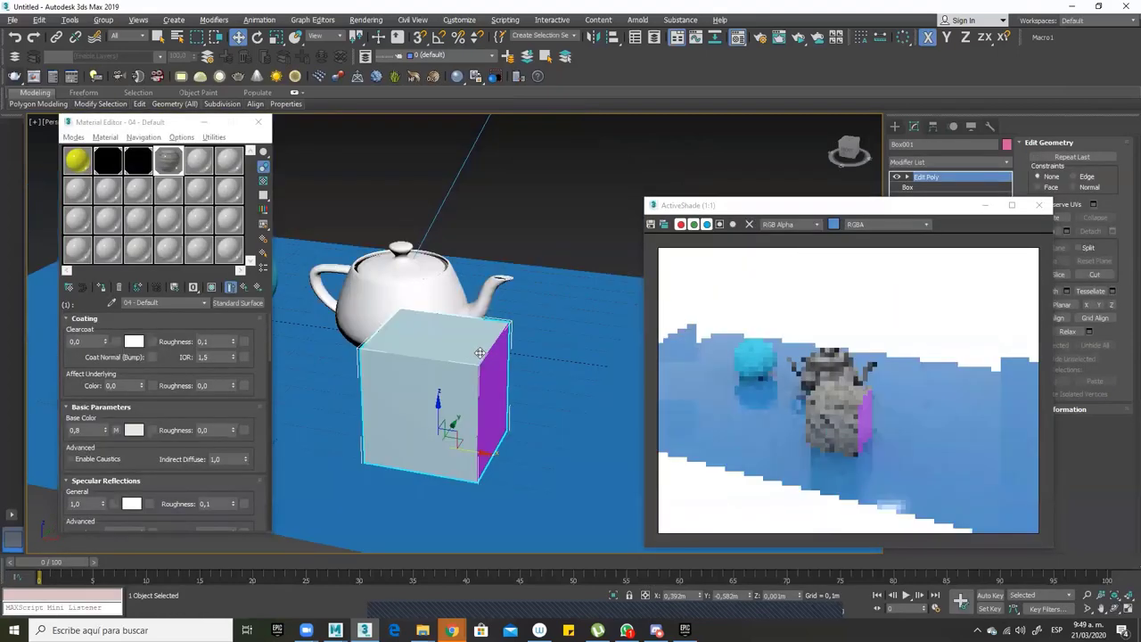
{"action": "scroll", "coordinate": [511, 373], "scroll_direction": "up", "scroll_amount": 3}
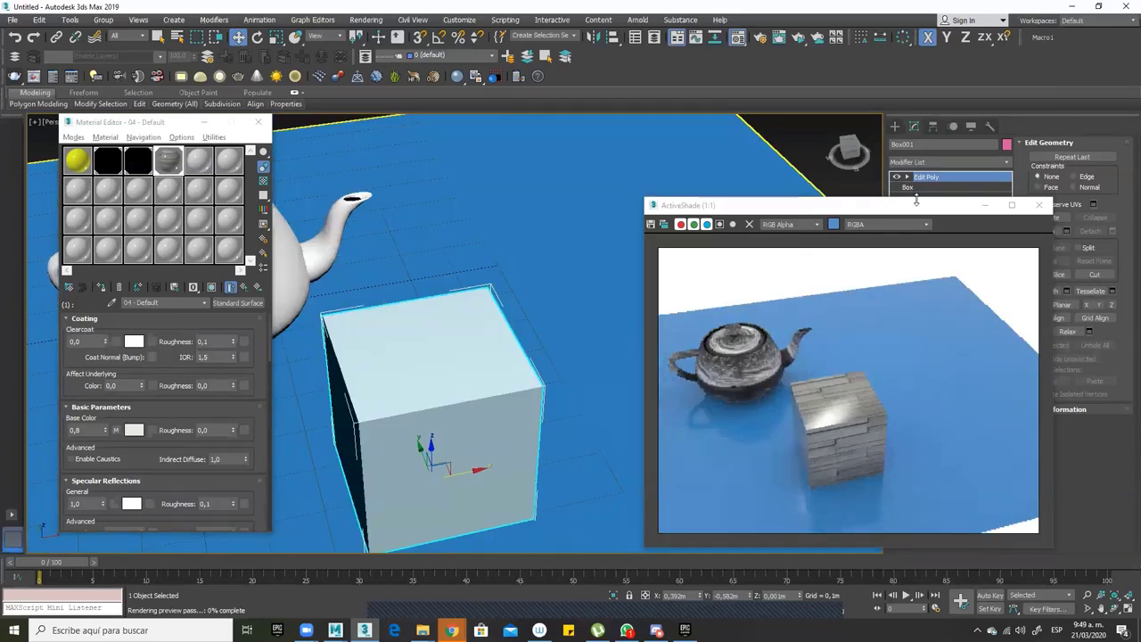
{"action": "left_click_drag", "start_coordinate": [888, 205], "coordinate": [697, 27]}
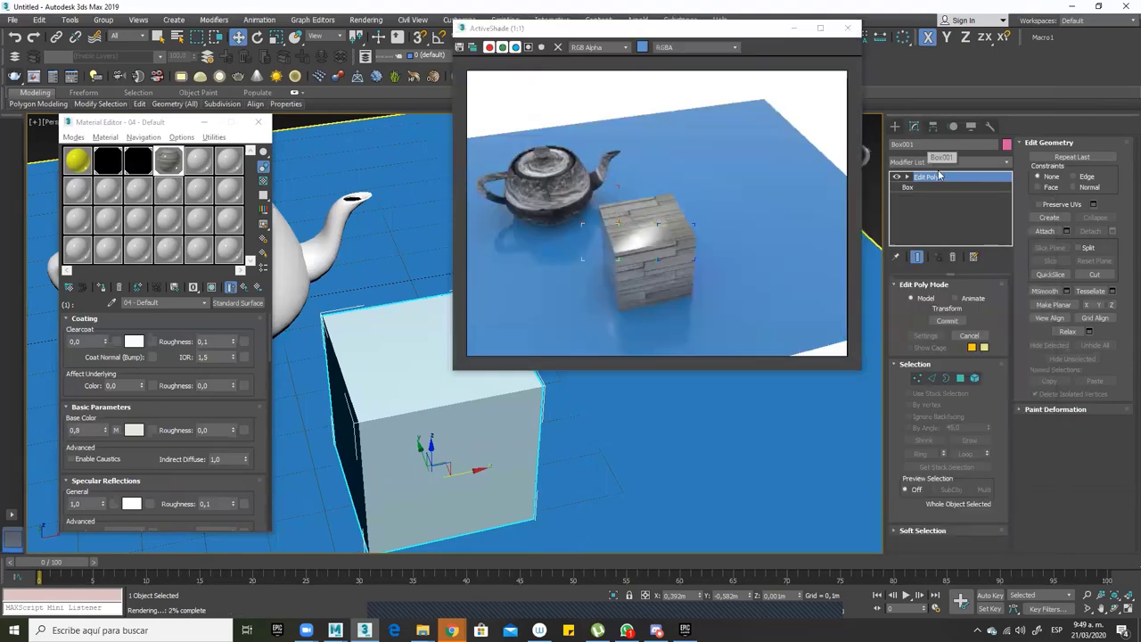
{"action": "left_click", "coordinate": [938, 163]}
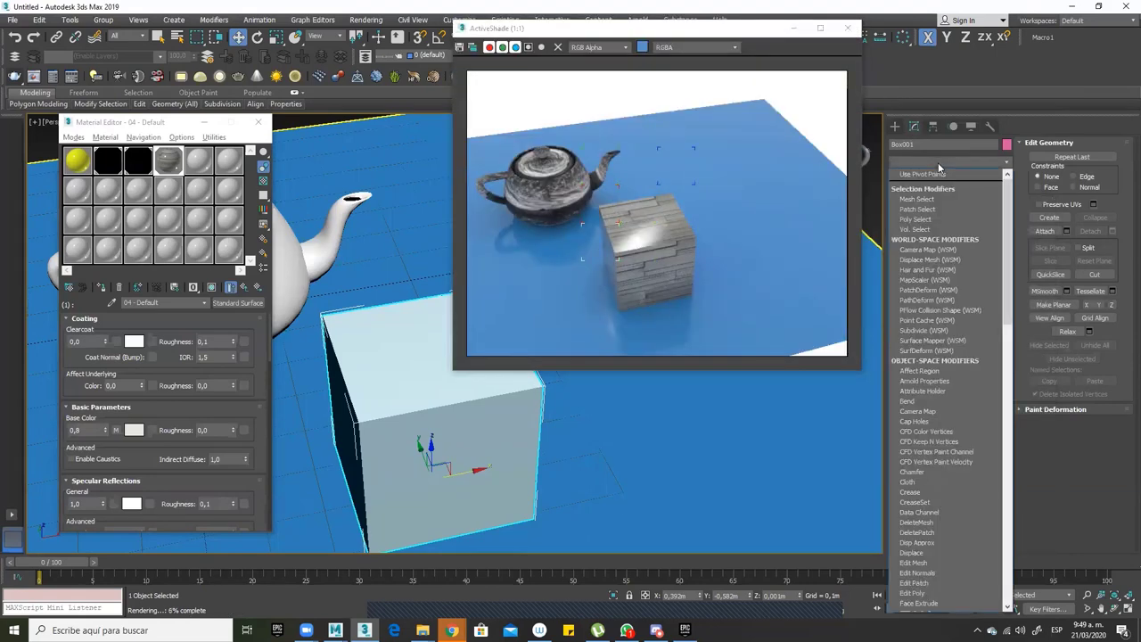
{"action": "key", "text": "u"}
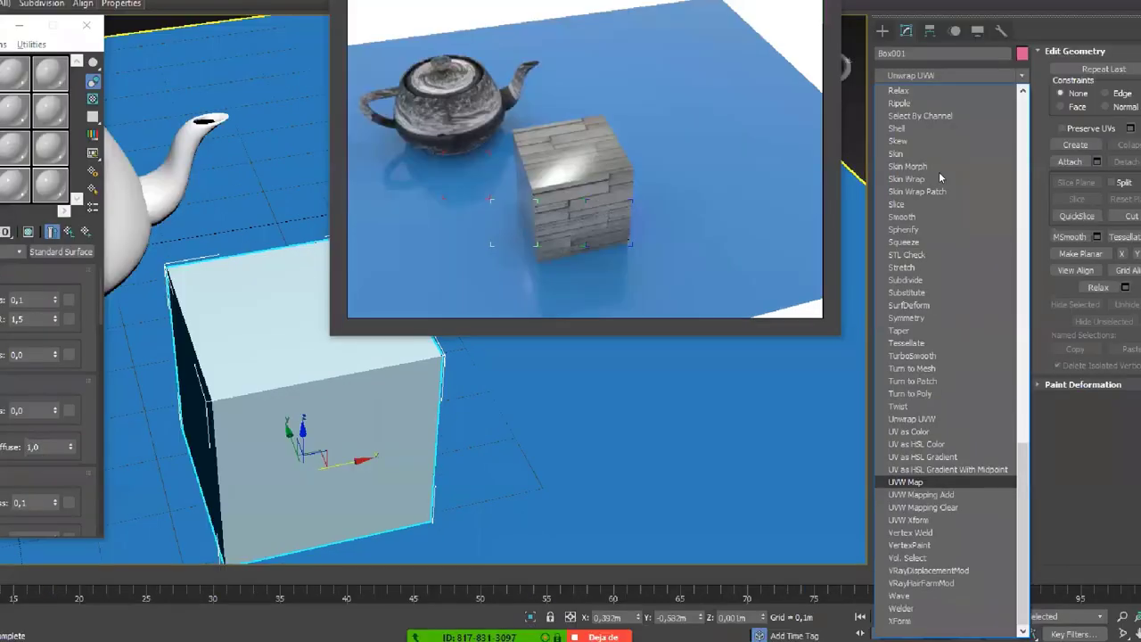
{"action": "left_click", "coordinate": [939, 176]}
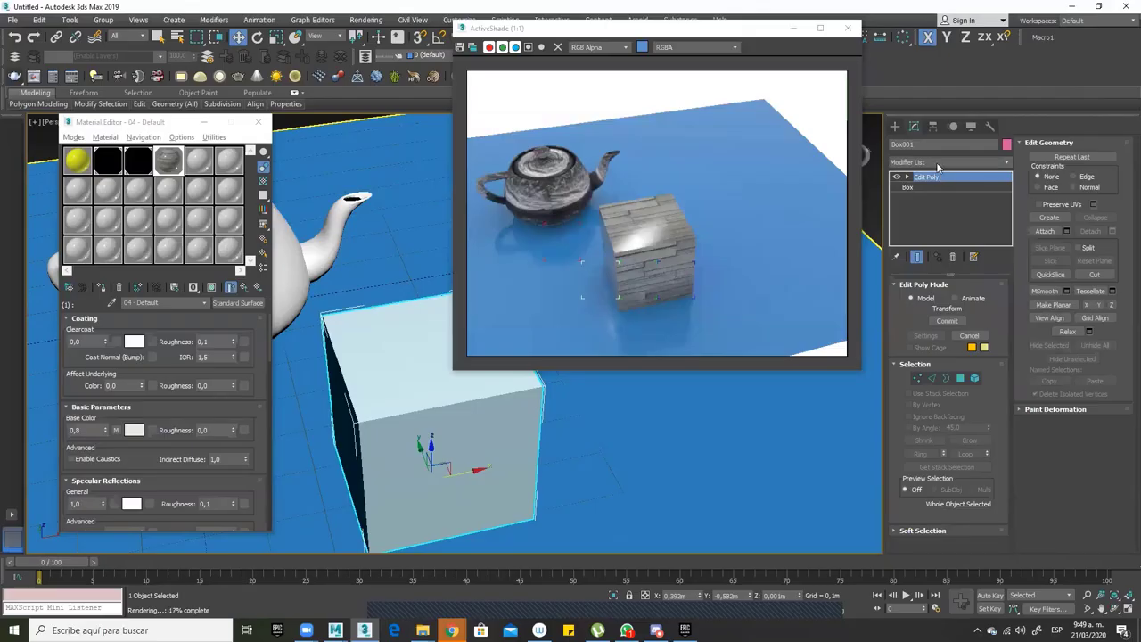
{"action": "left_click", "coordinate": [938, 164]}
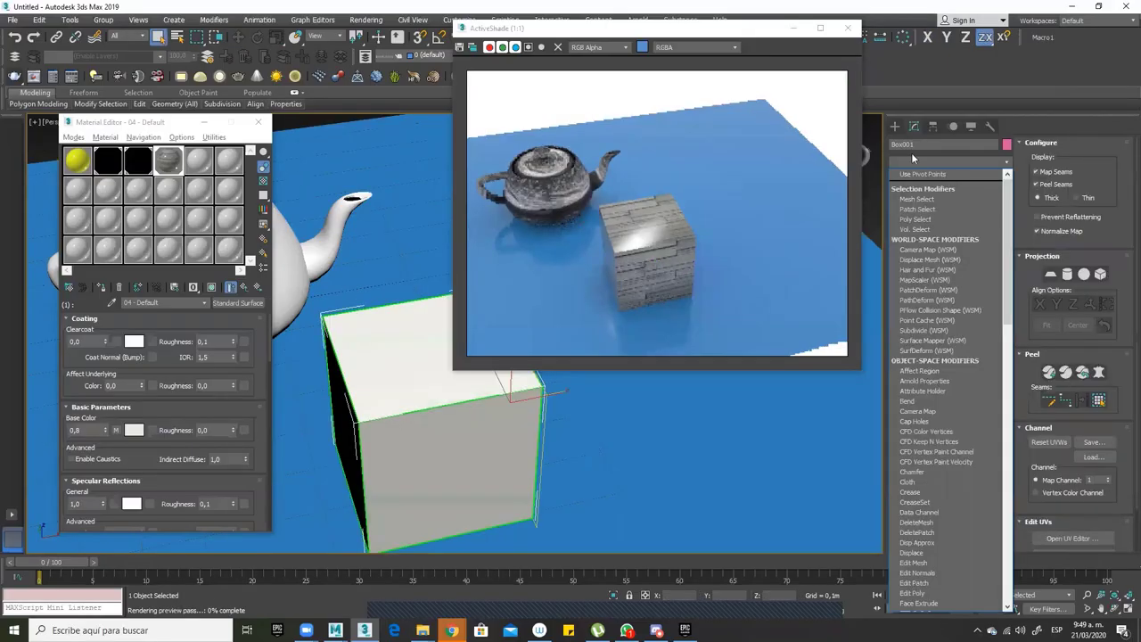
{"action": "left_click", "coordinate": [902, 158]}
{"action": "left_click", "coordinate": [940, 177]}
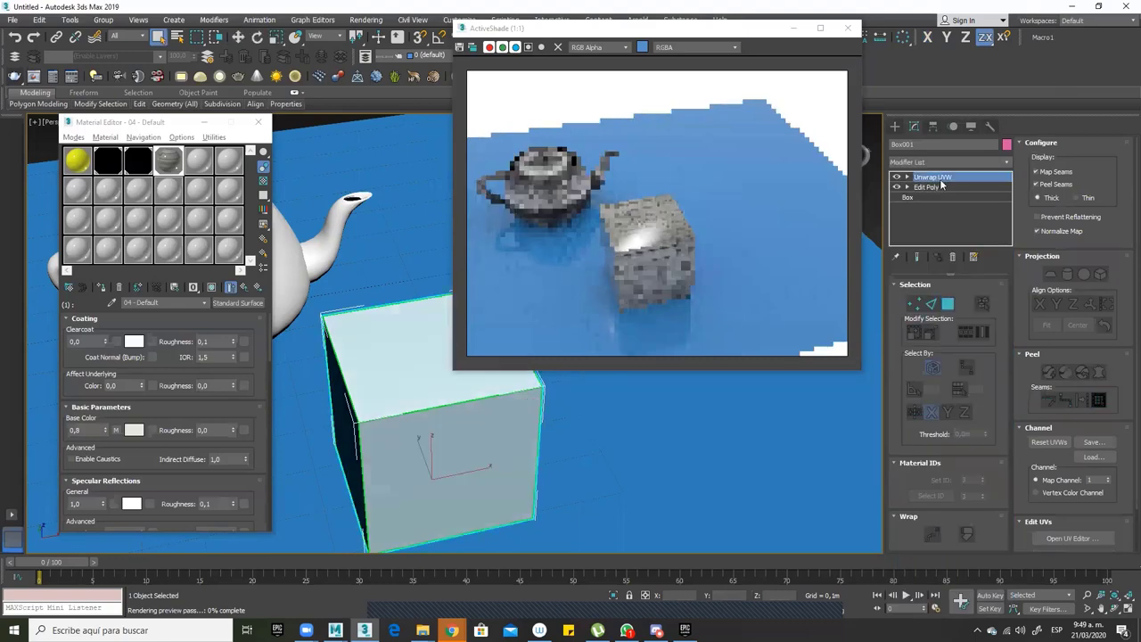
{"action": "key", "text": "Delete"}
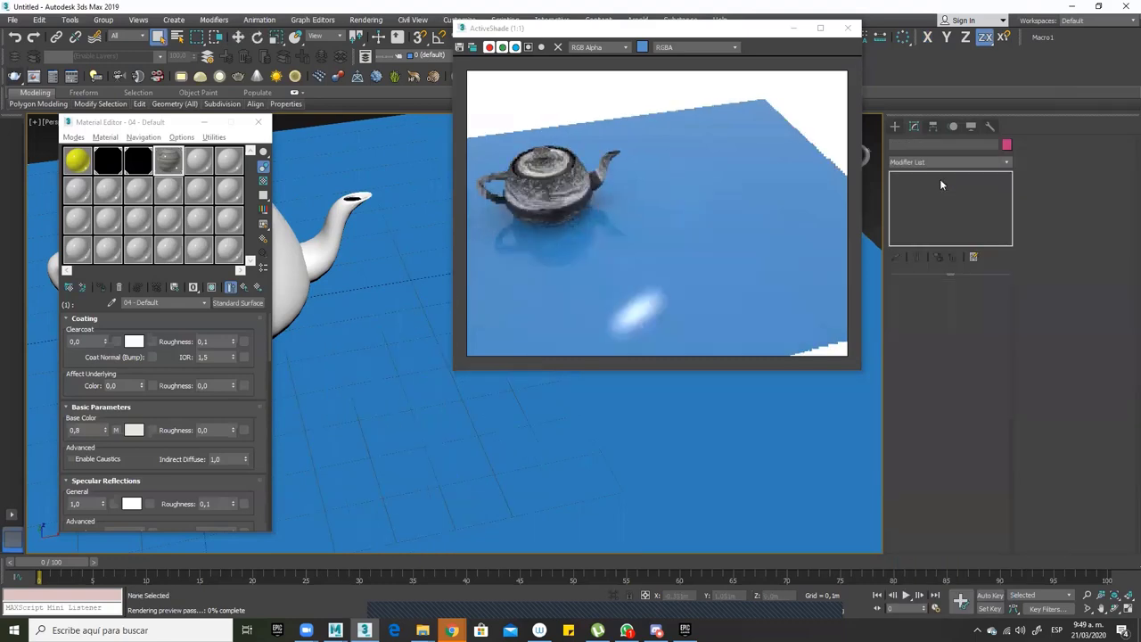
{"action": "left_click", "coordinate": [934, 179]}
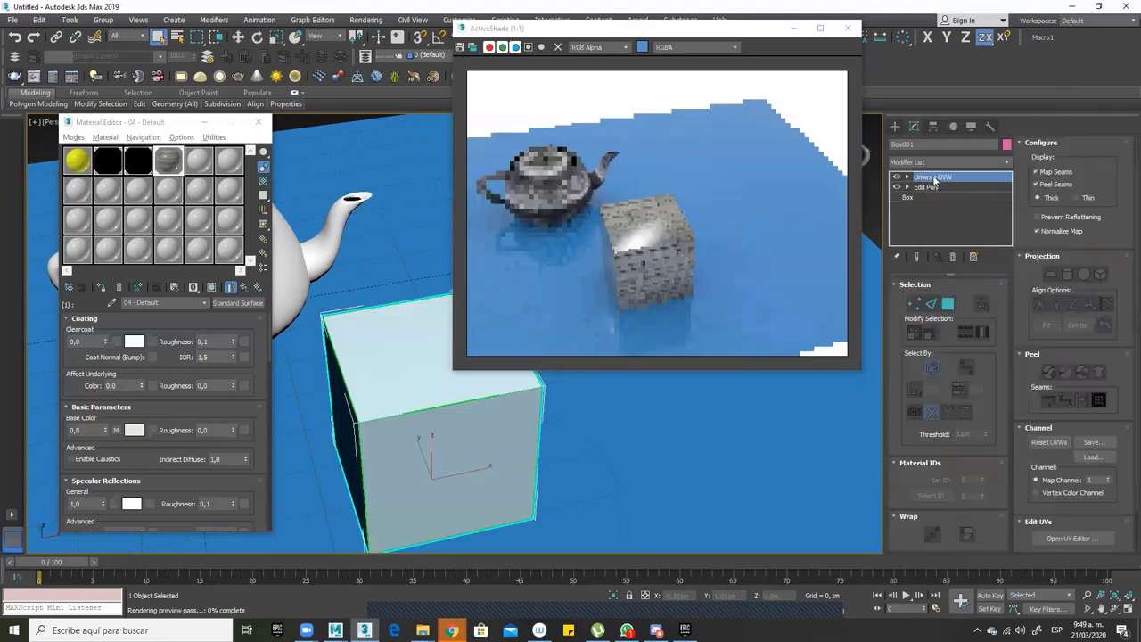
{"action": "key", "text": "Delete"}
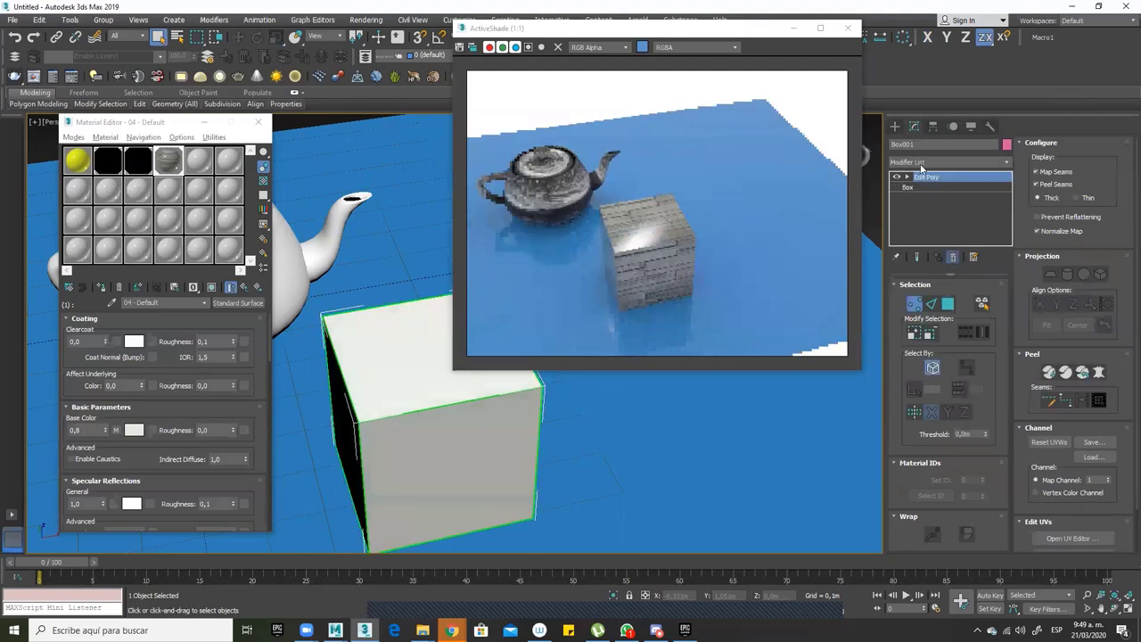
{"action": "left_click", "coordinate": [922, 163]}
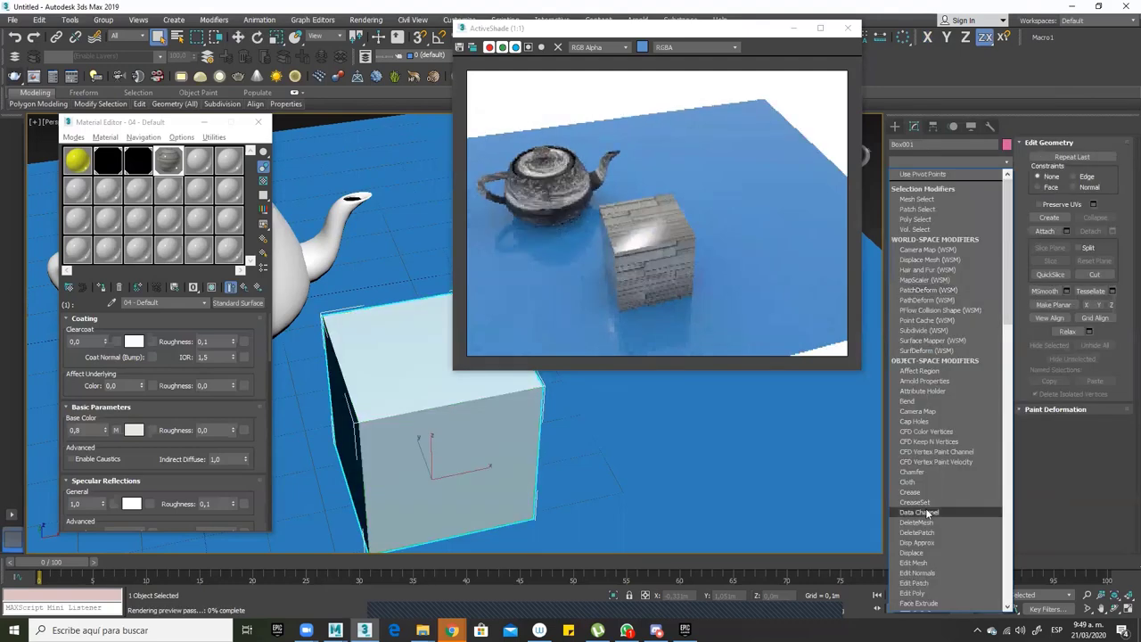
{"action": "scroll", "coordinate": [929, 514], "scroll_direction": "down", "scroll_amount": 10}
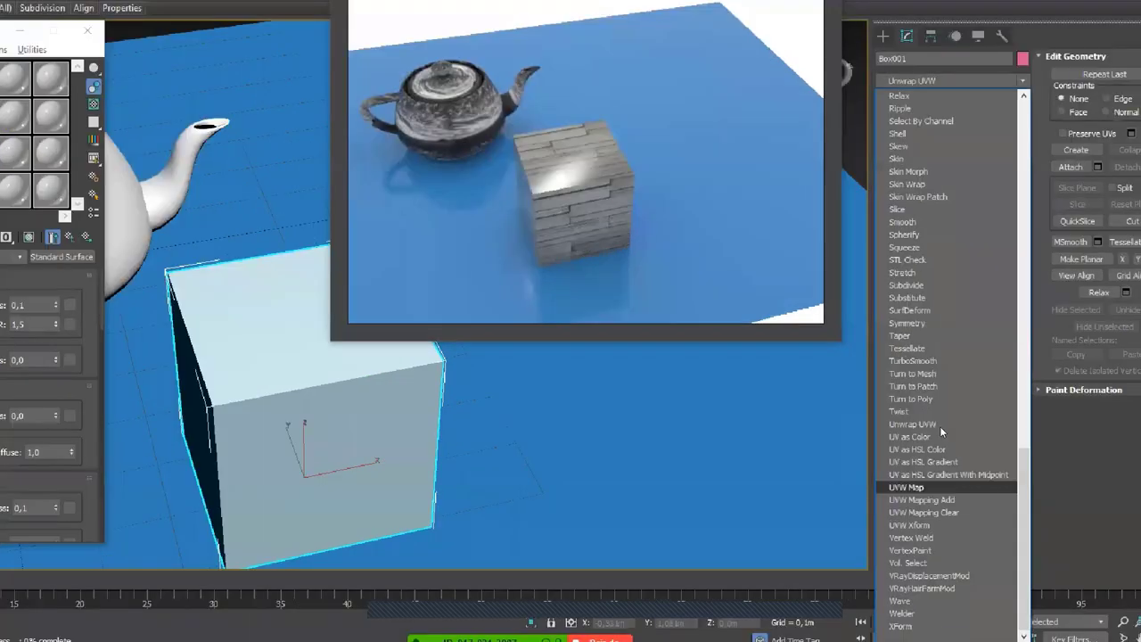
{"action": "key", "text": "Escape"}
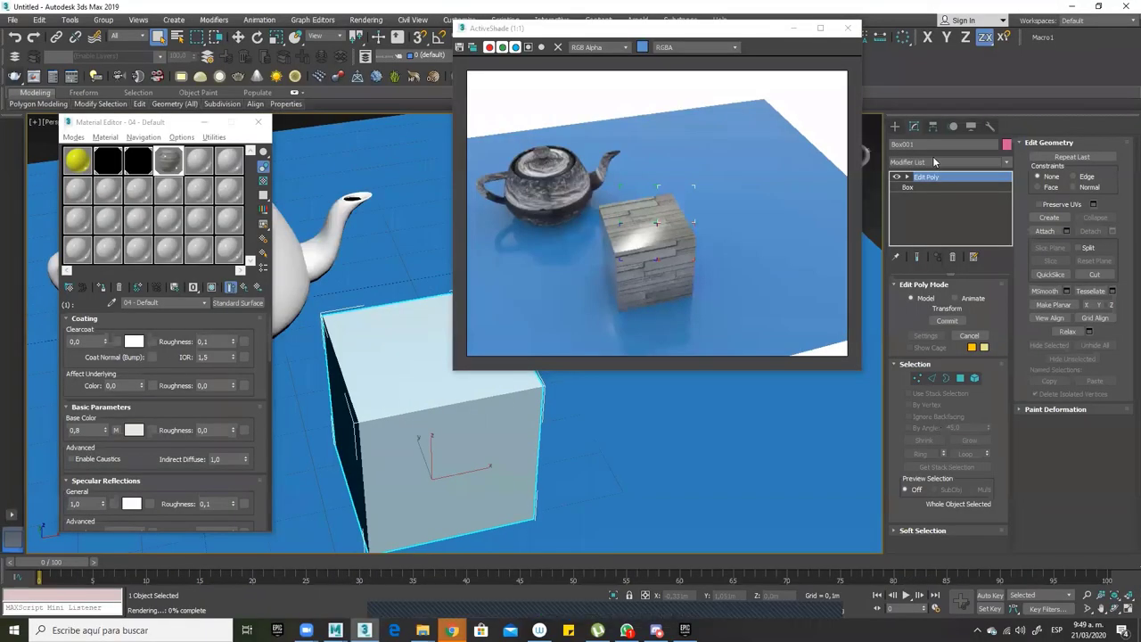
{"action": "key", "text": "u"}
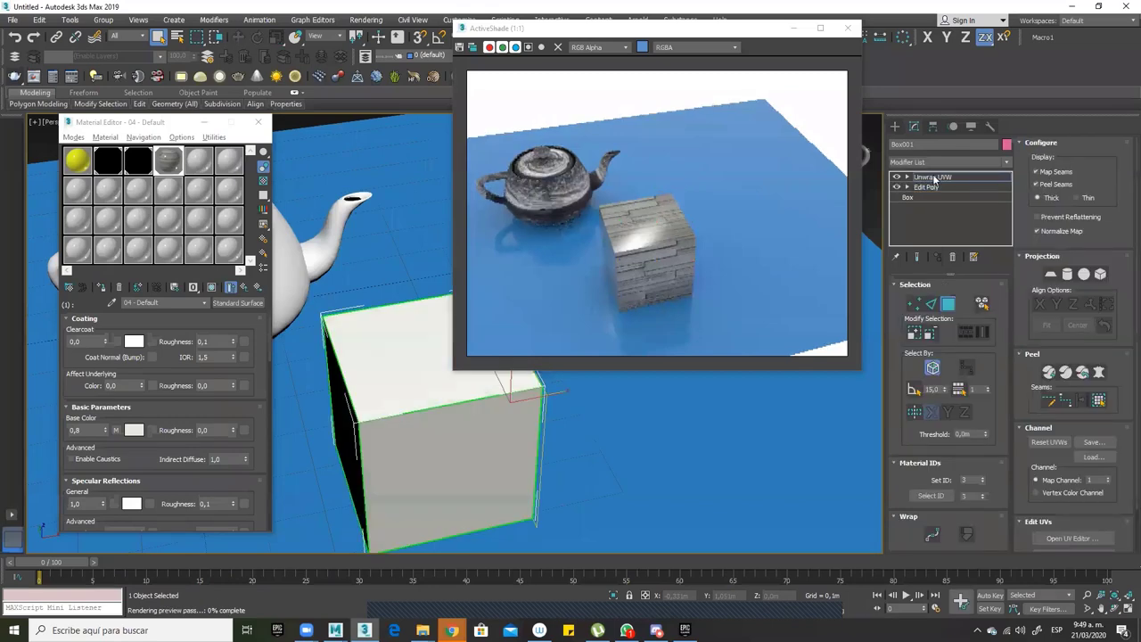
{"action": "left_click", "coordinate": [960, 223]}
{"action": "left_click", "coordinate": [953, 258]}
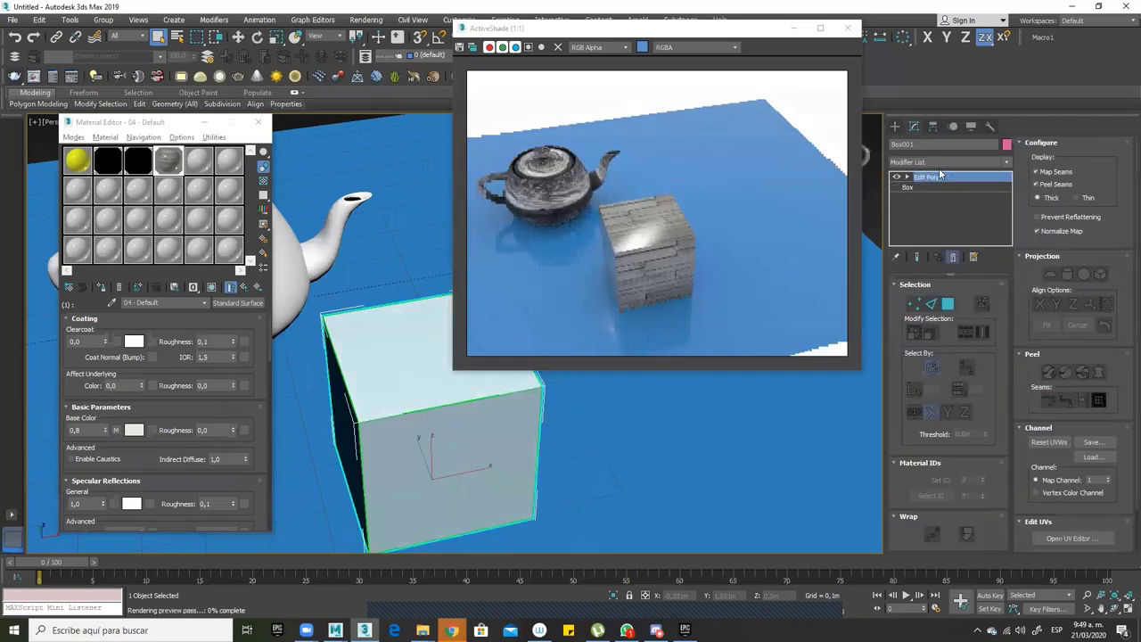
Add a UVW Map modifier to the cube above its Edit Poly modifier
{"action": "left_click", "coordinate": [937, 164]}
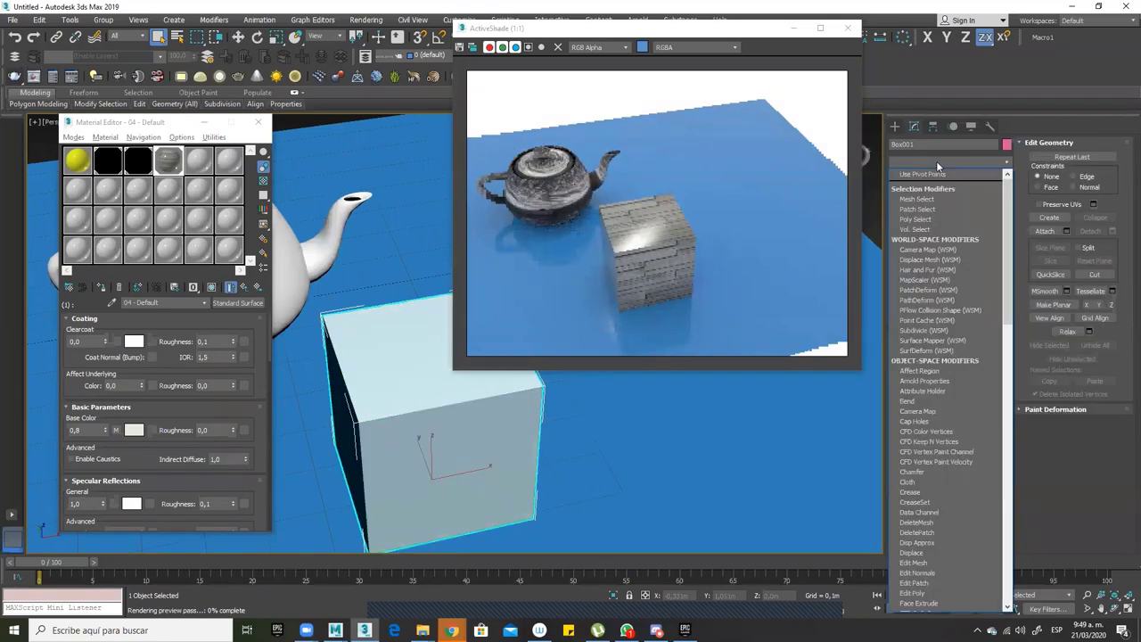
{"action": "type", "text": "u"}
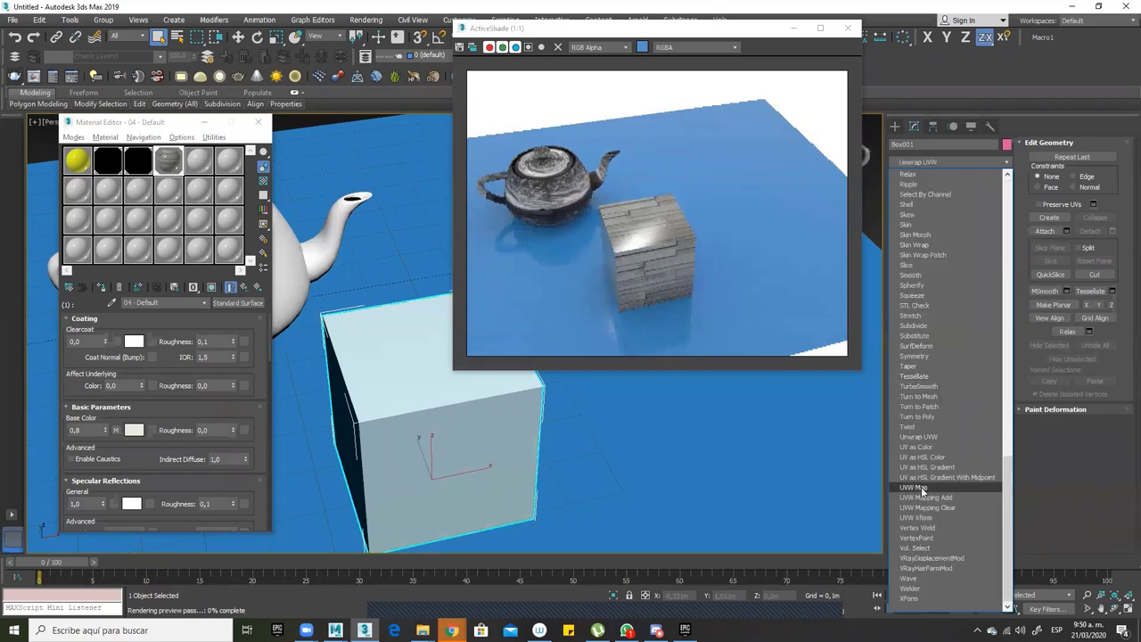
{"action": "left_click", "coordinate": [921, 486]}
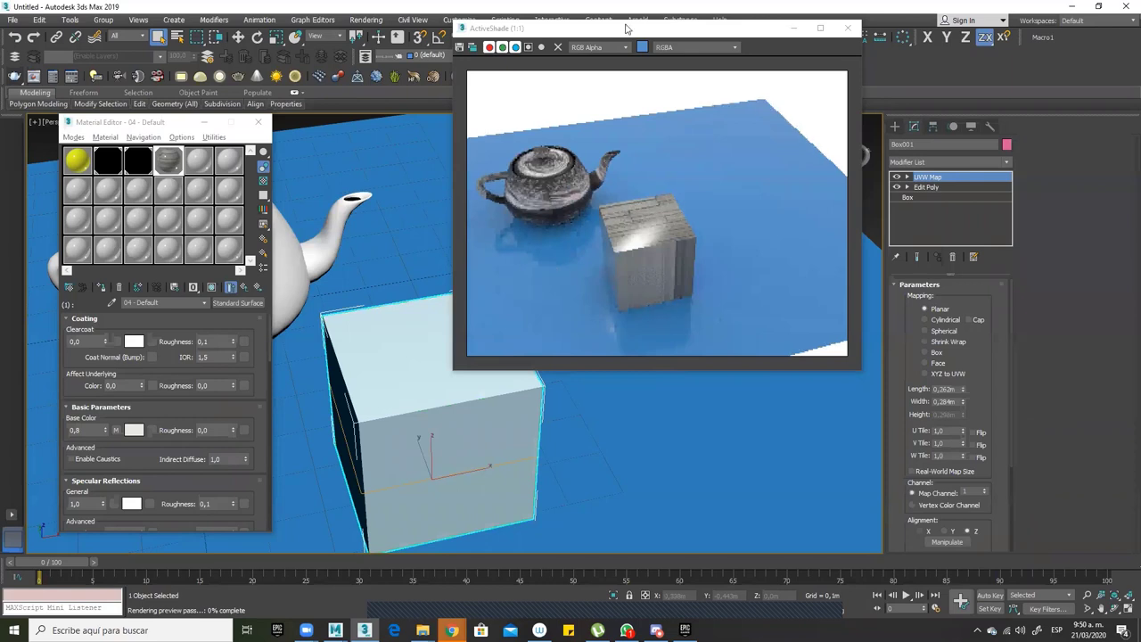
Examine in ActiveShade how the planar mapping lays the wood texture on the cube's top and side faces
{"action": "left_click_drag", "start_coordinate": [625, 34], "coordinate": [660, 22]}
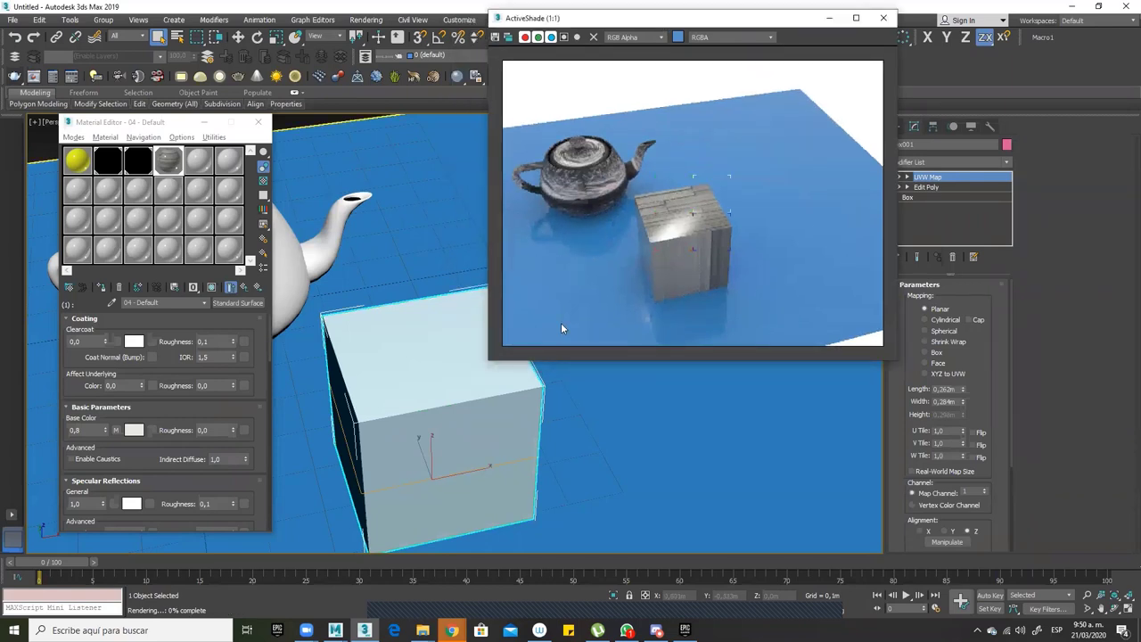
{"action": "left_click", "coordinate": [598, 435]}
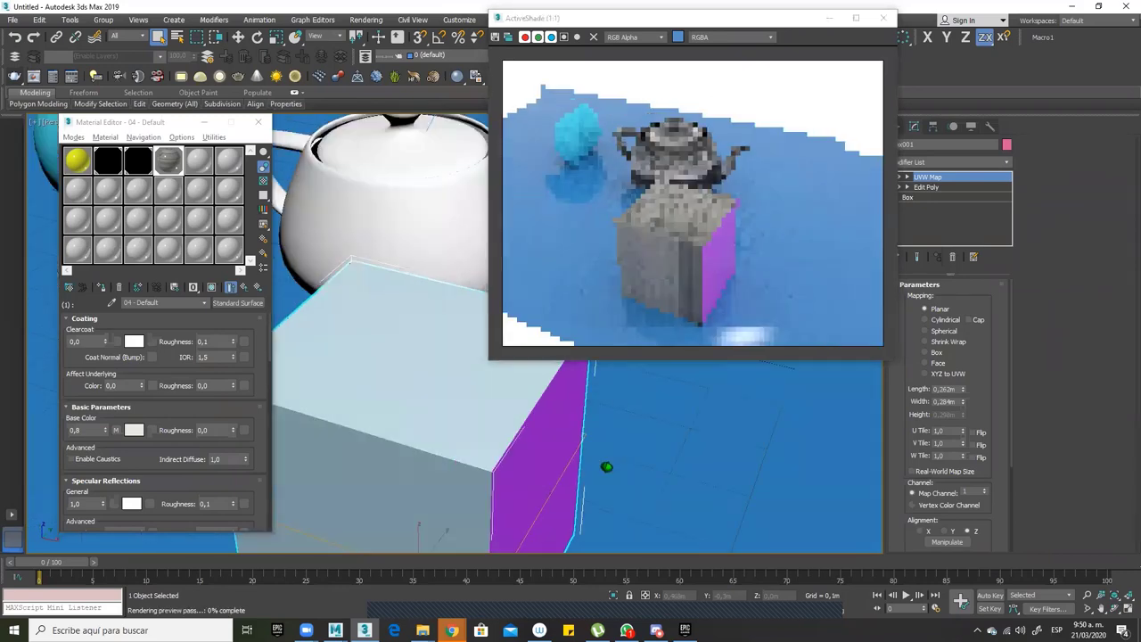
{"action": "scroll", "coordinate": [550, 431], "scroll_direction": "up", "scroll_amount": 3}
{"action": "middle_click_drag", "start_coordinate": [606, 402], "coordinate": [629, 272]}
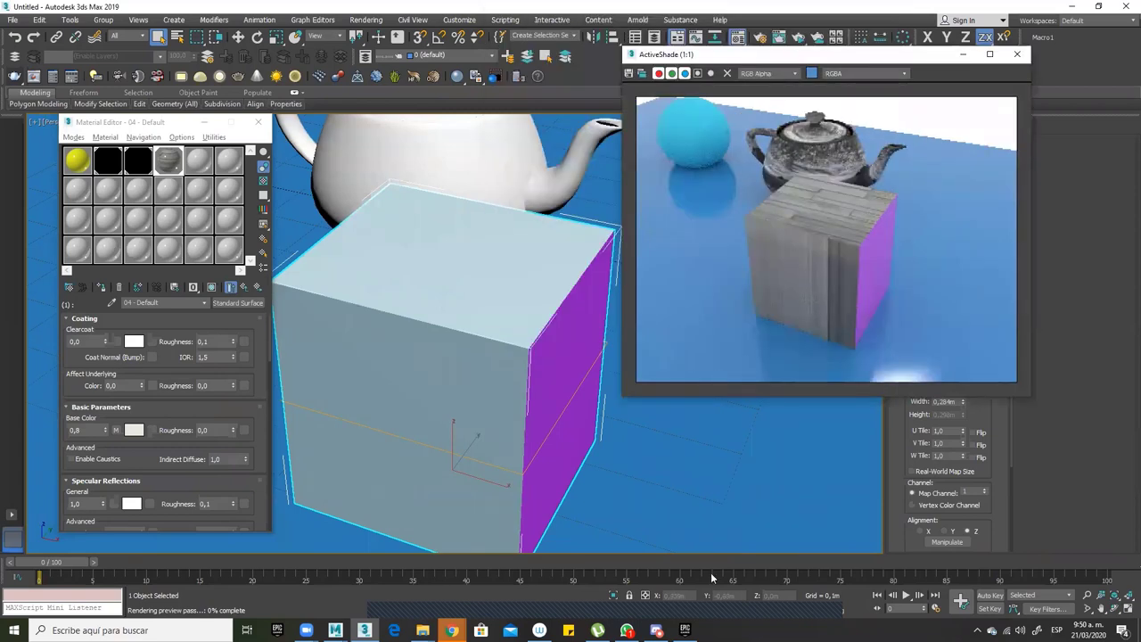
{"action": "scroll", "coordinate": [598, 461], "scroll_direction": "up", "scroll_amount": 2}
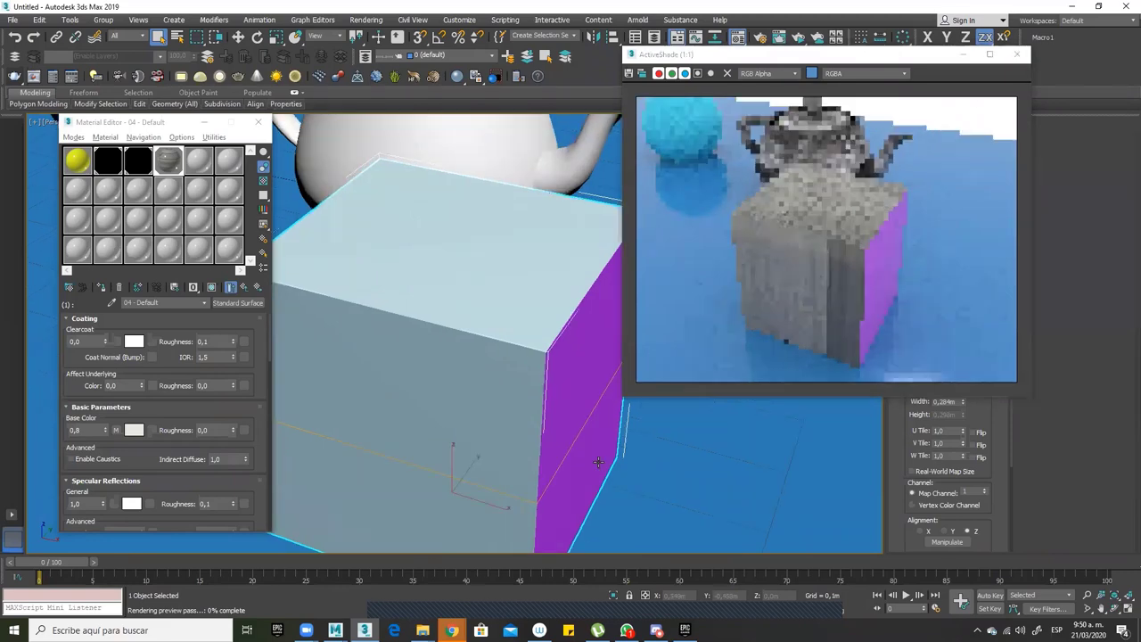
{"action": "middle_click_drag", "start_coordinate": [599, 462], "coordinate": [799, 245], "text": "alt"}
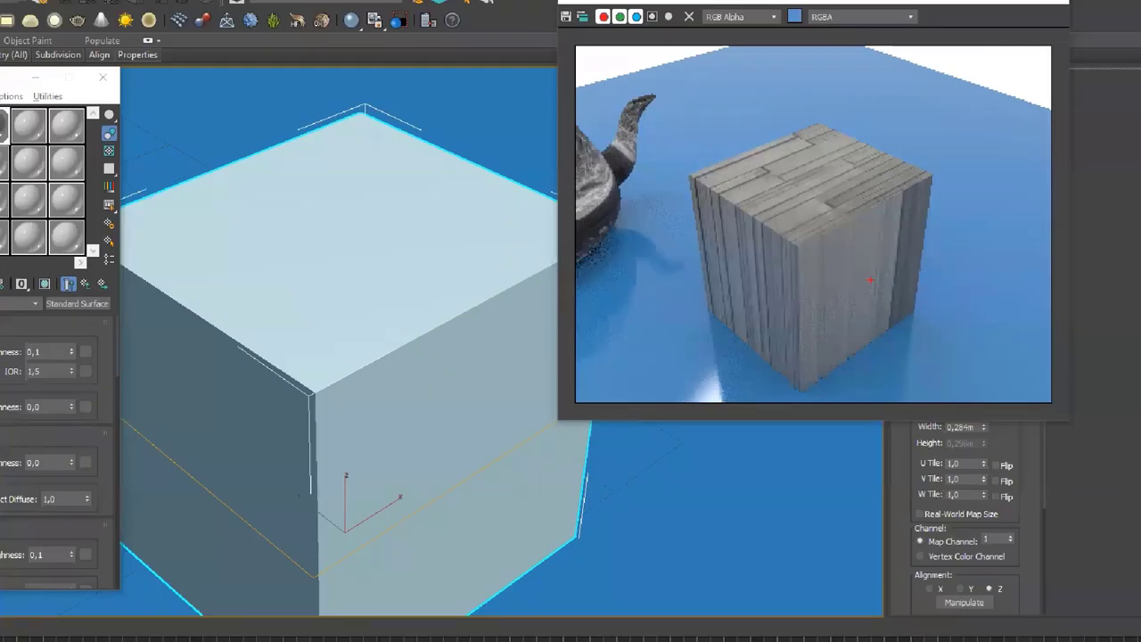
{"action": "left_click_drag", "start_coordinate": [870, 280], "coordinate": [1022, 377]}
{"action": "left_click_drag", "start_coordinate": [843, 124], "coordinate": [884, 59]}
{"action": "left_click_drag", "start_coordinate": [737, 292], "coordinate": [619, 372]}
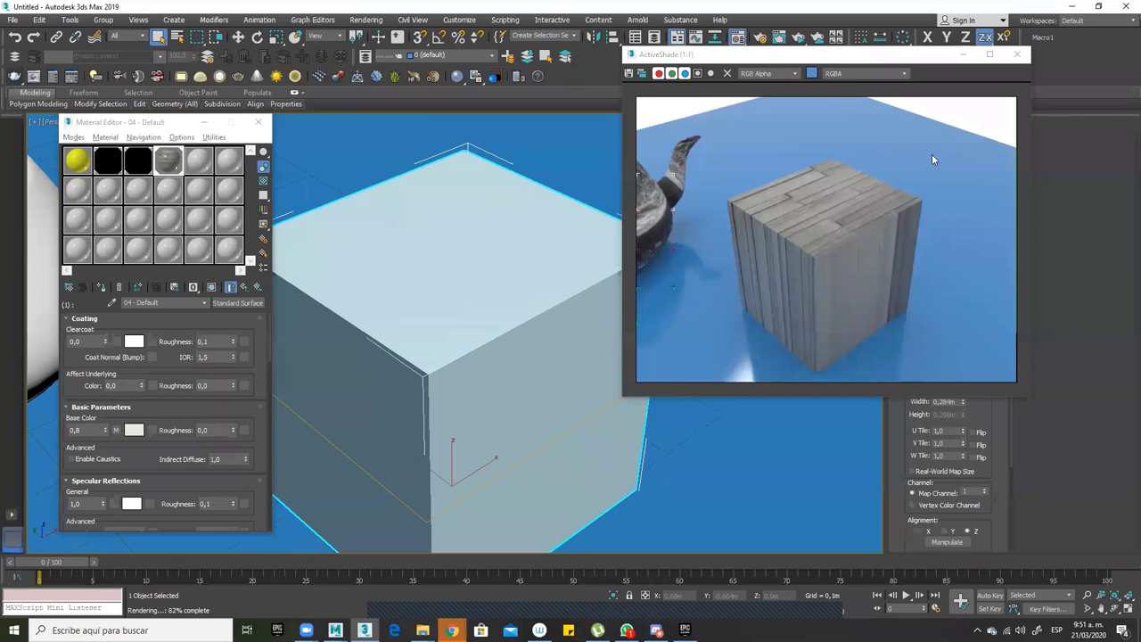
Move the ActiveShade window off the modifier parameters and set the cube's UVW Map mapping to Box
{"action": "left_click_drag", "start_coordinate": [823, 57], "coordinate": [682, 49]}
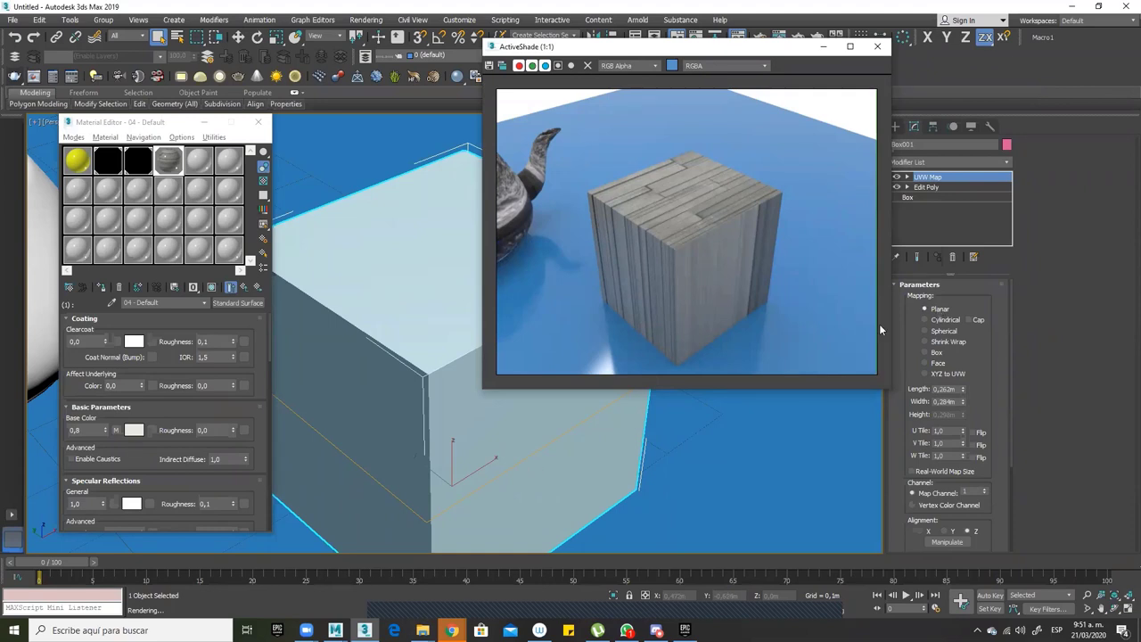
{"action": "left_click", "coordinate": [927, 354]}
{"action": "left_click", "coordinate": [928, 353]}
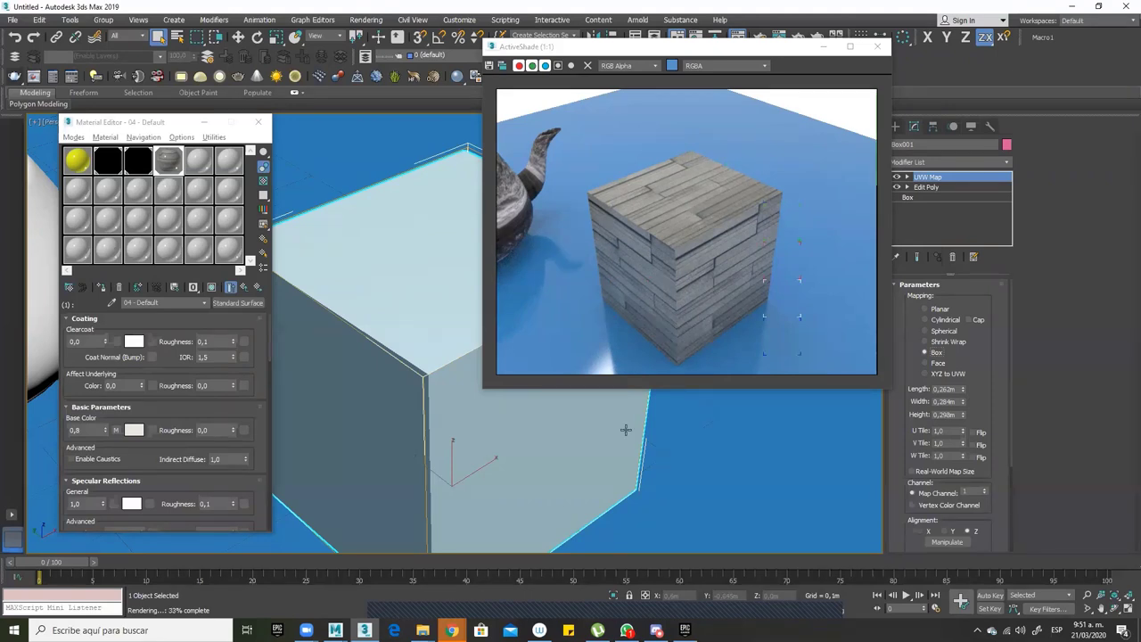
Switch to the Slate Material Editor, maximize it and show the 04 - Default Multi/Sub-Object material's node tree in View1
{"action": "left_click", "coordinate": [74, 136]}
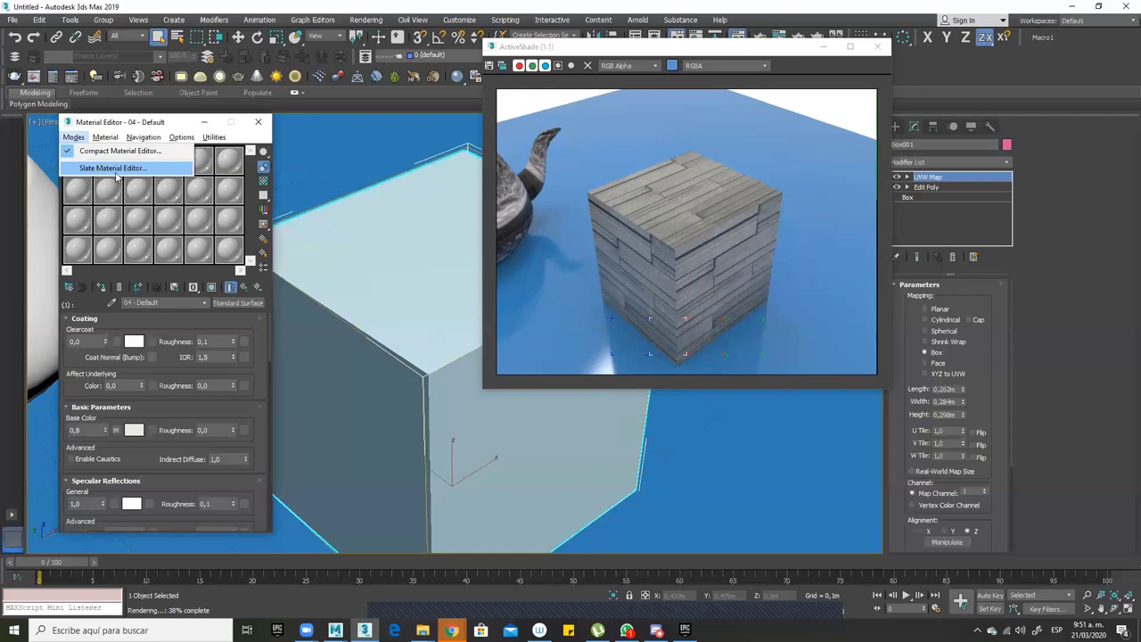
{"action": "left_click", "coordinate": [116, 169]}
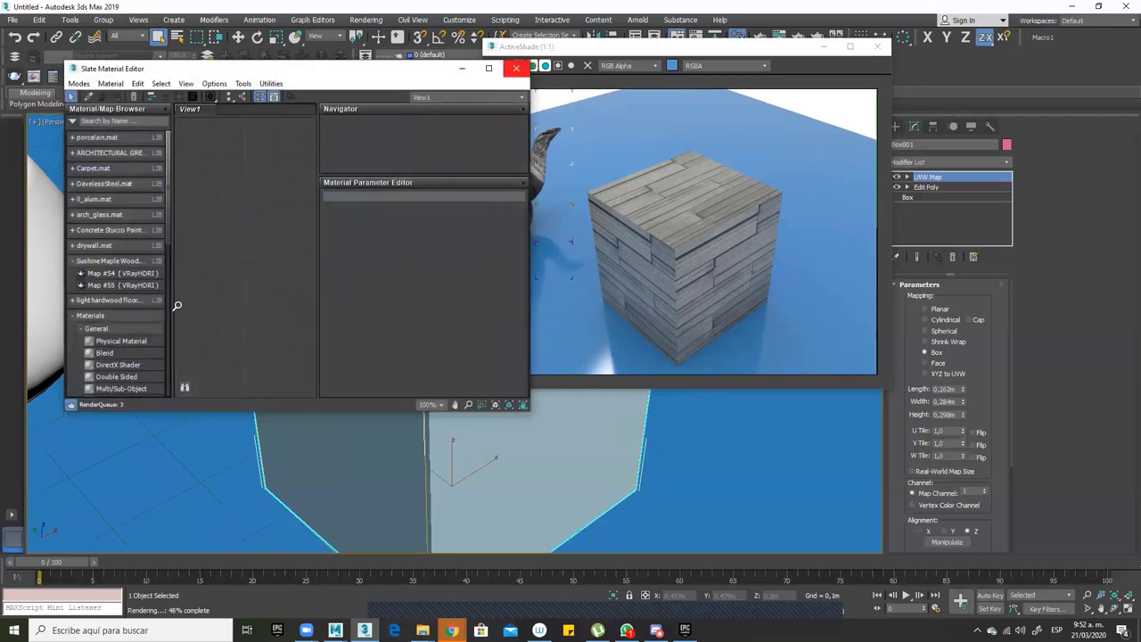
{"action": "key", "text": "super+Up"}
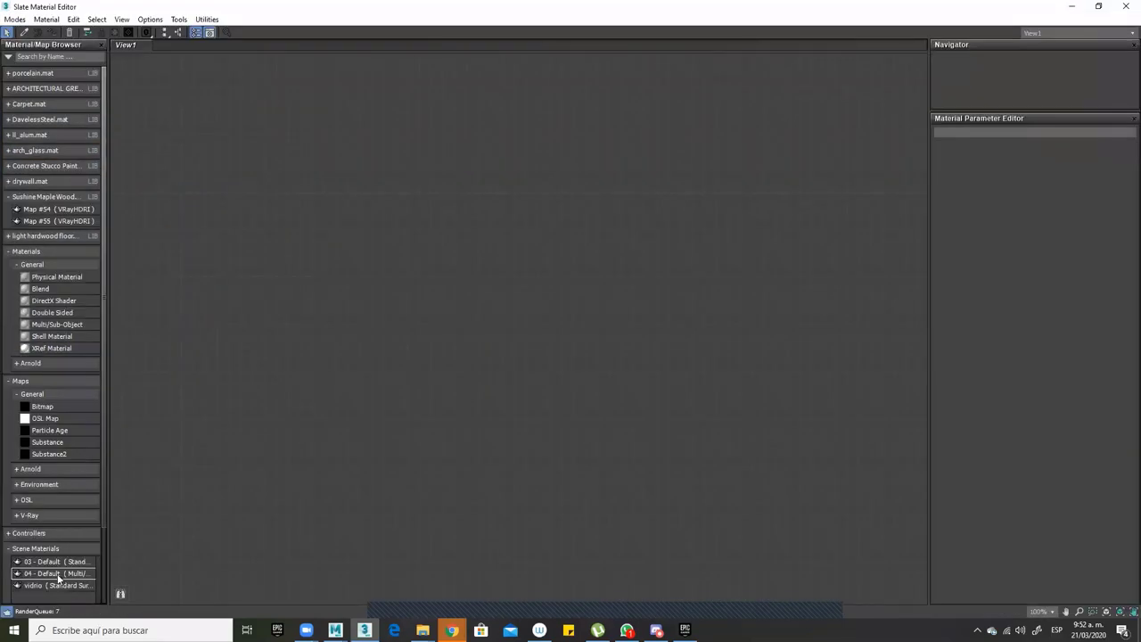
{"action": "key", "text": "alt+z"}
{"action": "key", "text": "z"}
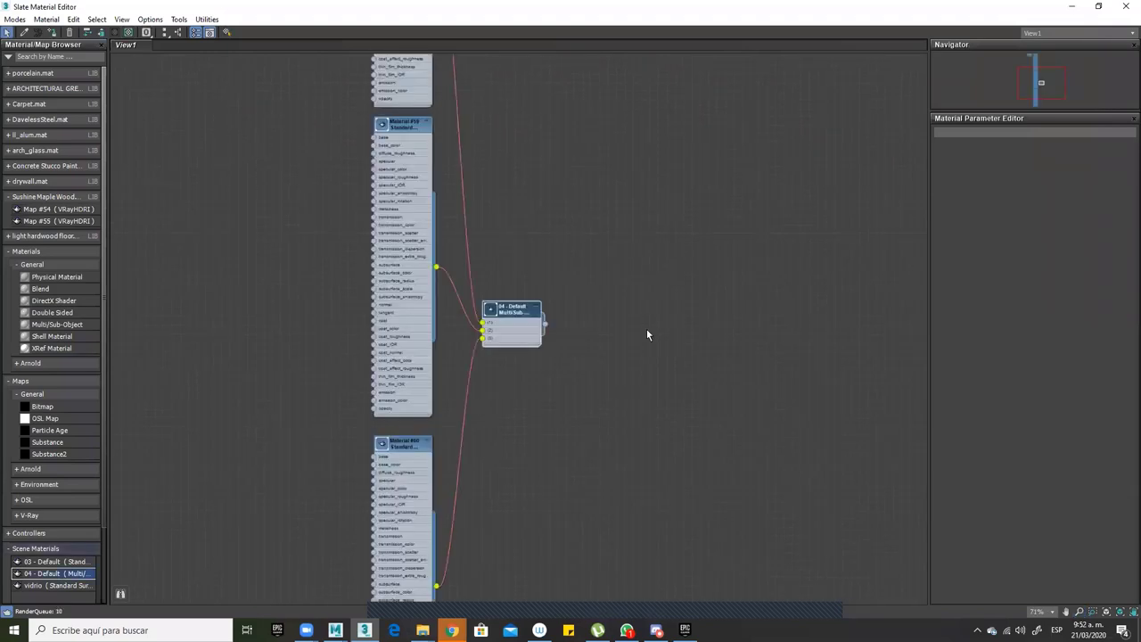
Move the 04 - Default Multi/Sub-Object node away from its sub-material nodes and switch to the Compact Material Editor
{"action": "left_click_drag", "start_coordinate": [509, 305], "coordinate": [577, 290]}
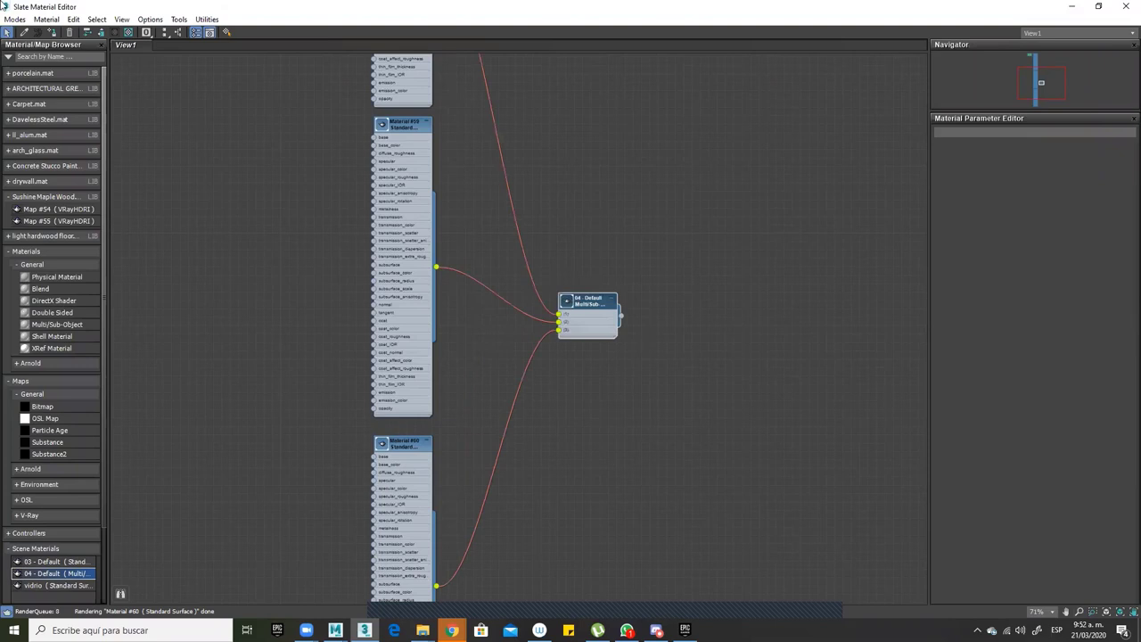
{"action": "key", "text": "z"}
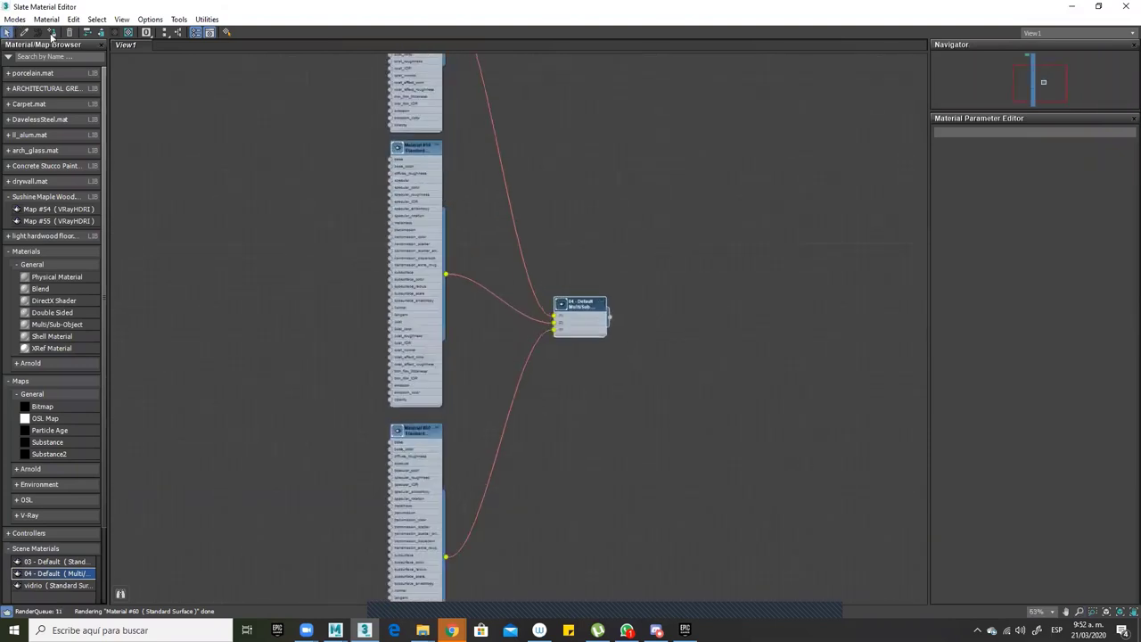
{"action": "key", "text": "alt"}
{"action": "key", "text": "Down"}
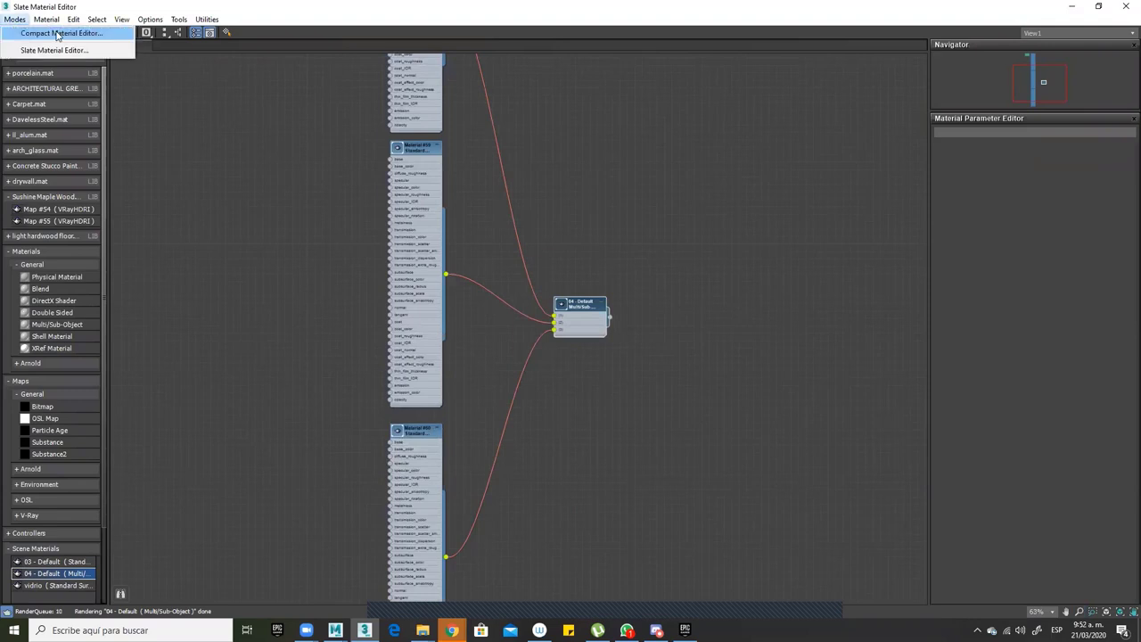
{"action": "key", "text": "Return"}
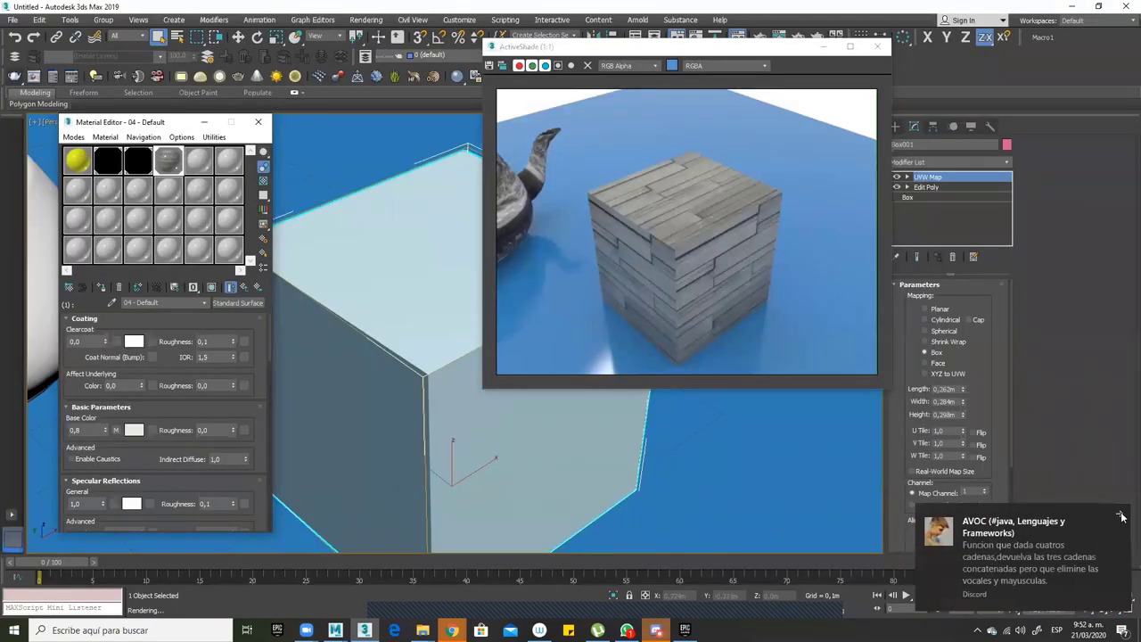
{"action": "left_click", "coordinate": [1123, 517]}
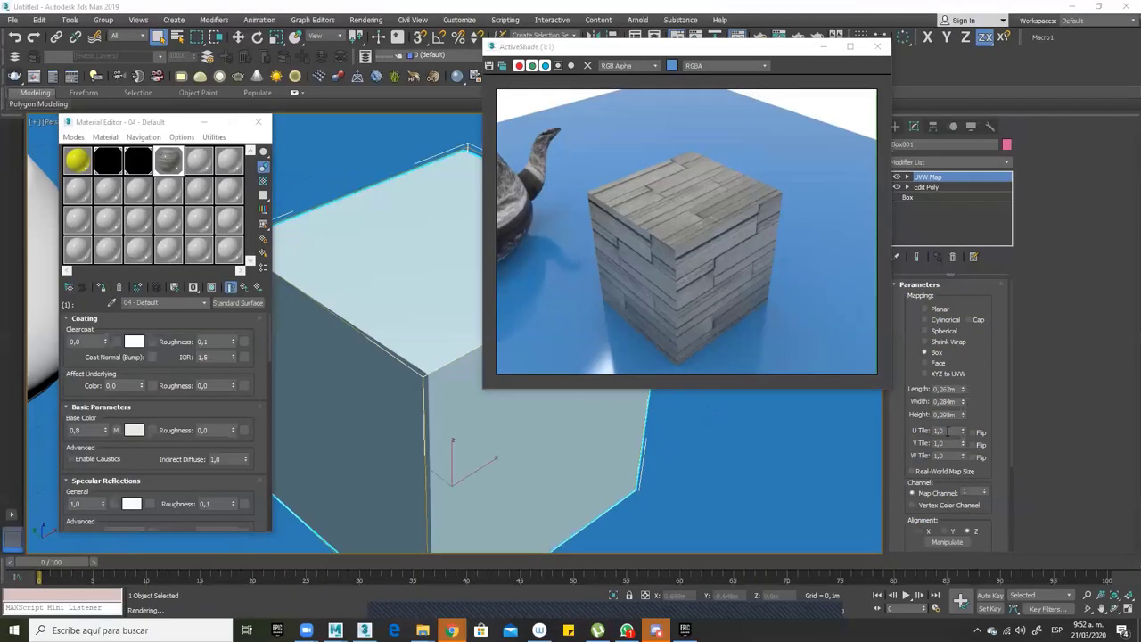
Set the U Tile of the cube's UVW Map to 2 and annotate the rendered cube's faces with arrows
{"action": "double_click", "coordinate": [937, 431]}
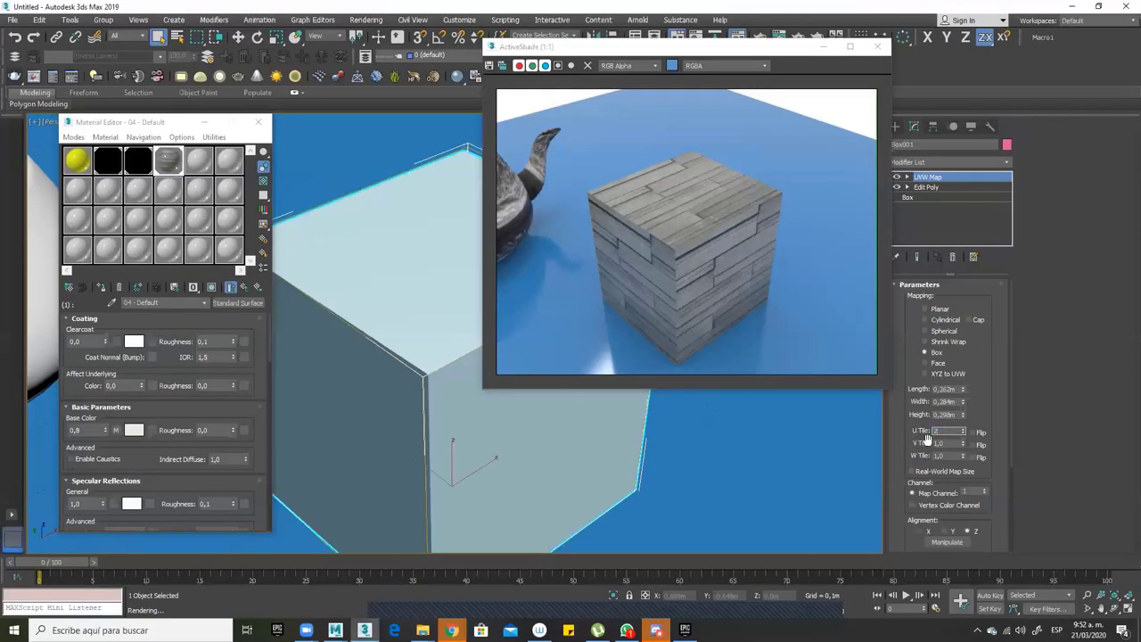
{"action": "type", "text": "2"}
{"action": "key", "text": "Return"}
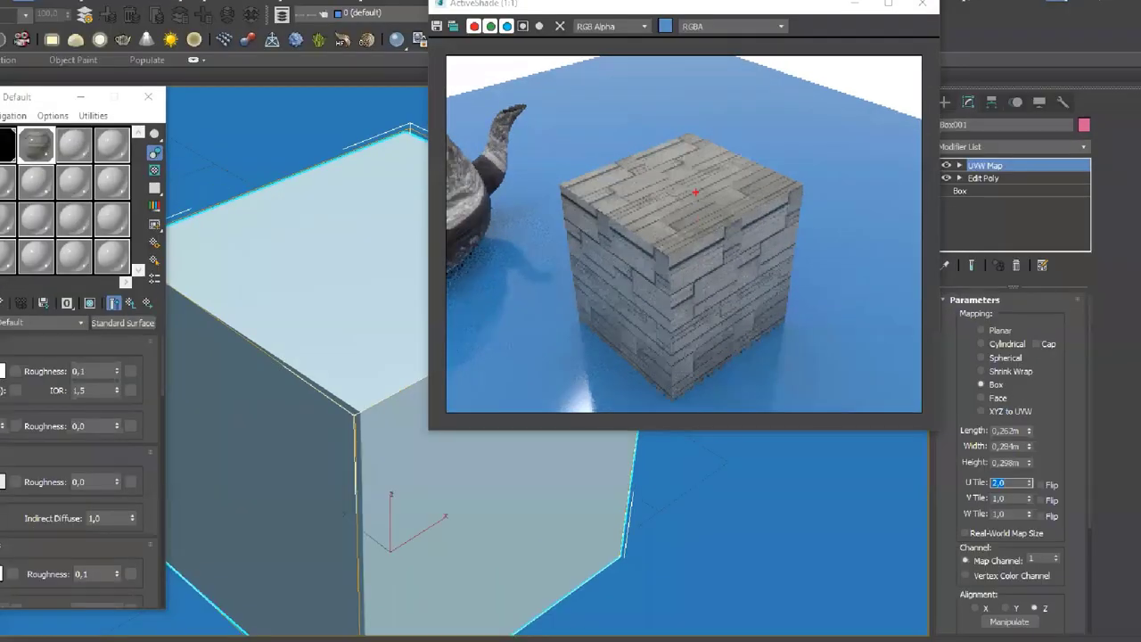
{"action": "left_click_drag", "start_coordinate": [699, 192], "coordinate": [764, 110]}
{"action": "left_click_drag", "start_coordinate": [477, 336], "coordinate": [584, 293]}
{"action": "key", "text": "Escape"}
Set the V Tile and W Tile of the cube's UVW Map to 2
{"action": "key", "text": "Tab"}
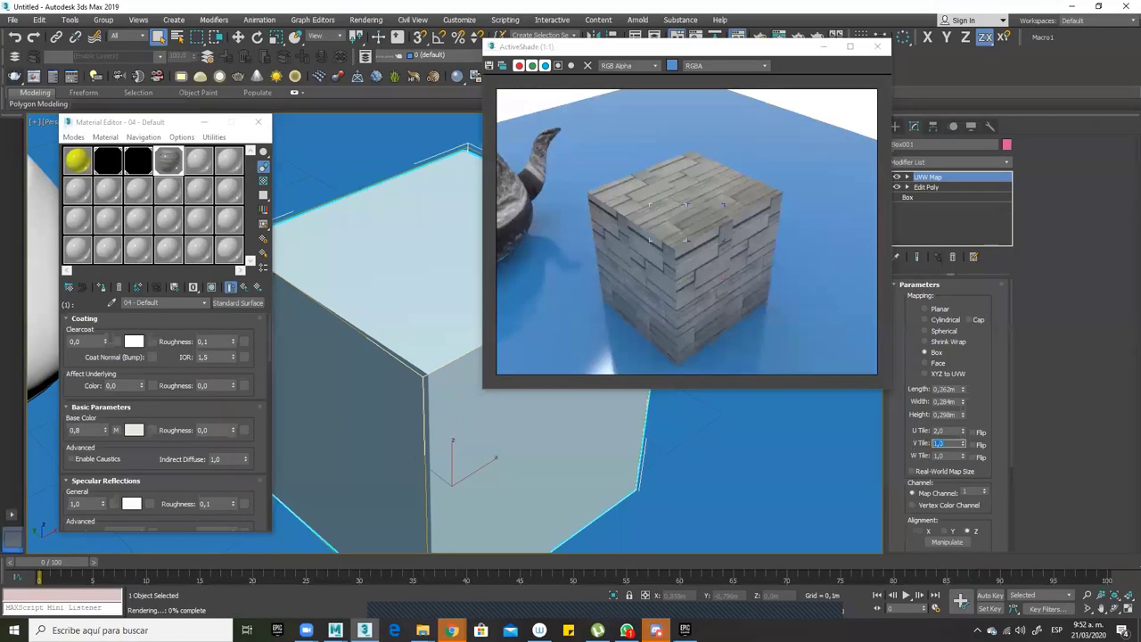
{"action": "type", "text": "2"}
{"action": "key", "text": "Return"}
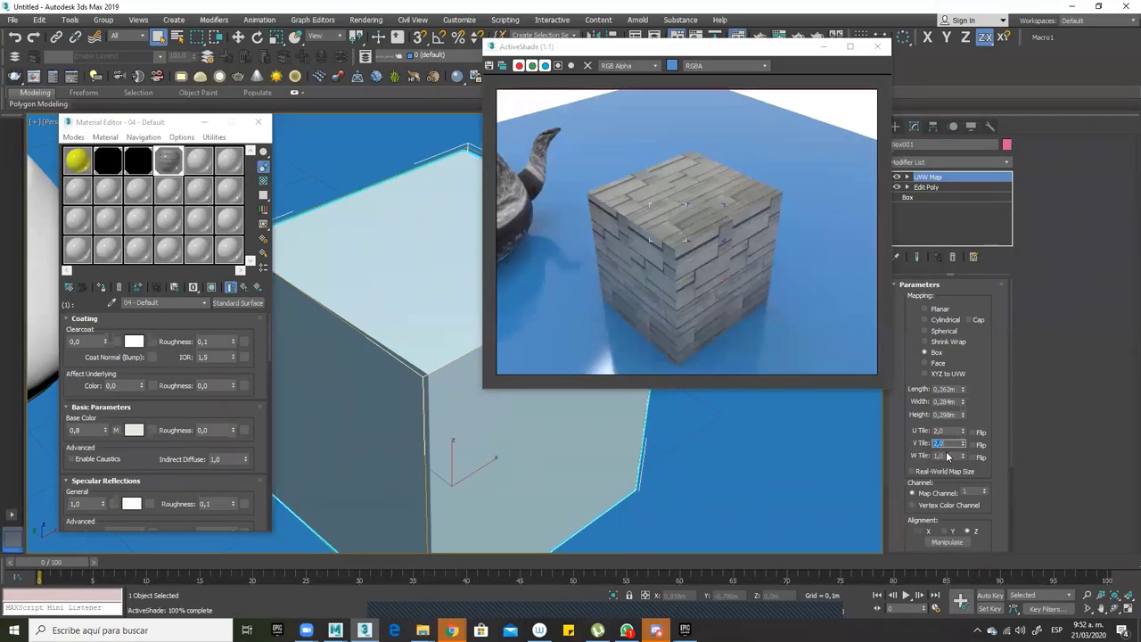
{"action": "key", "text": "Tab"}
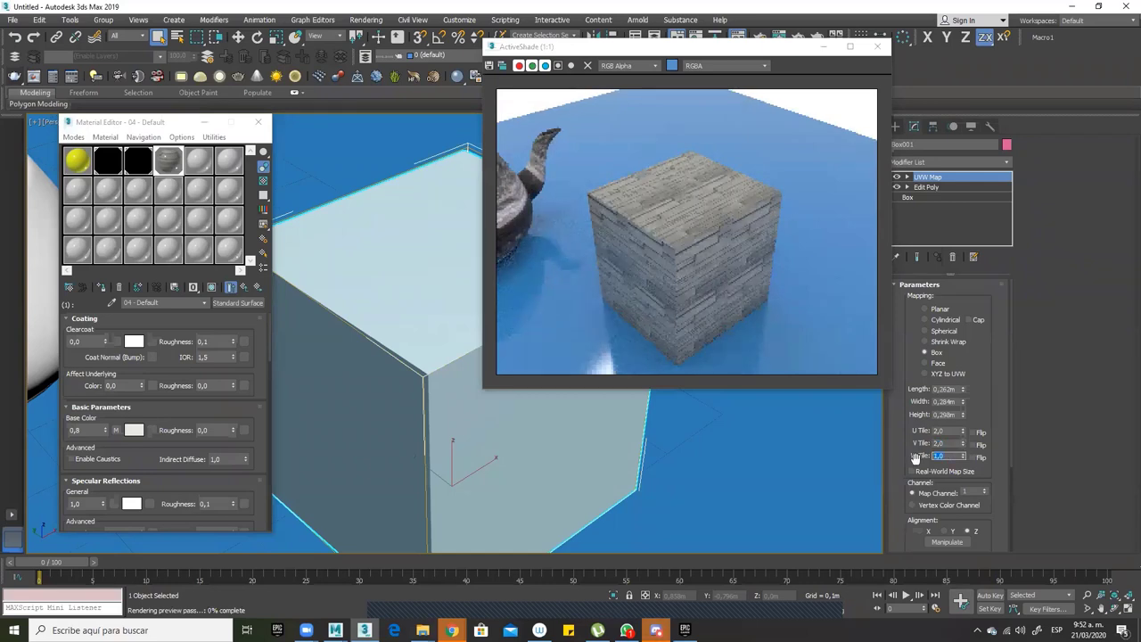
{"action": "type", "text": "2"}
{"action": "key", "text": "Return"}
Inspect the retiled texture from closer up and expand the UVW Map modifier to show its Gizmo sub-object
{"action": "scroll", "coordinate": [500, 451], "scroll_direction": "up", "scroll_amount": 1}
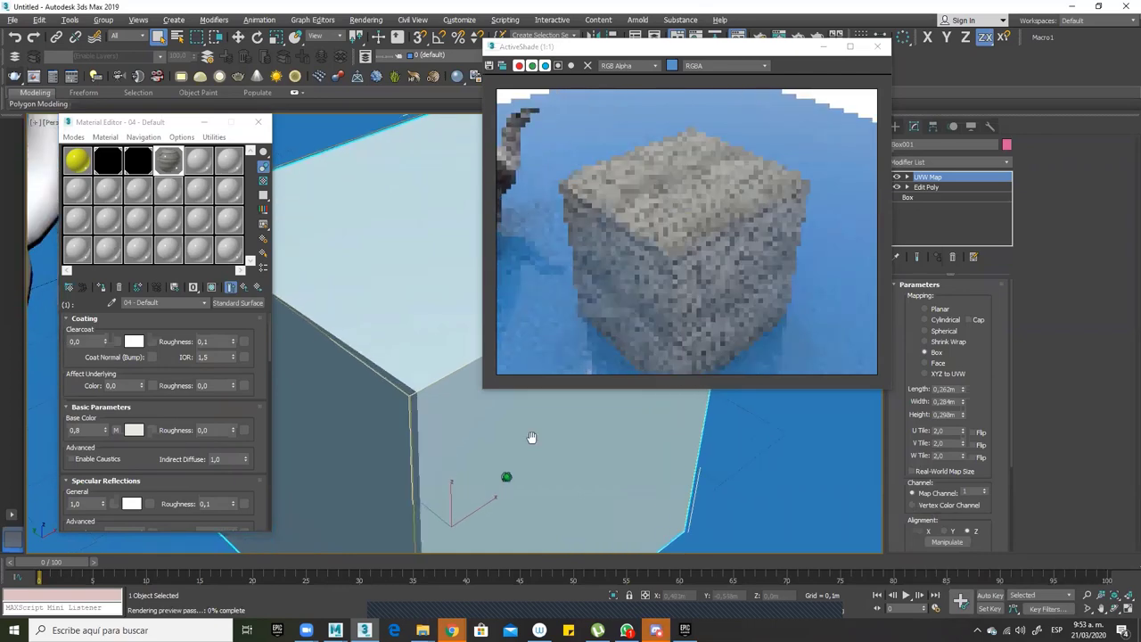
{"action": "scroll", "coordinate": [541, 399], "scroll_direction": "up", "scroll_amount": 1}
{"action": "middle_click_drag", "start_coordinate": [541, 400], "coordinate": [737, 237], "text": "alt"}
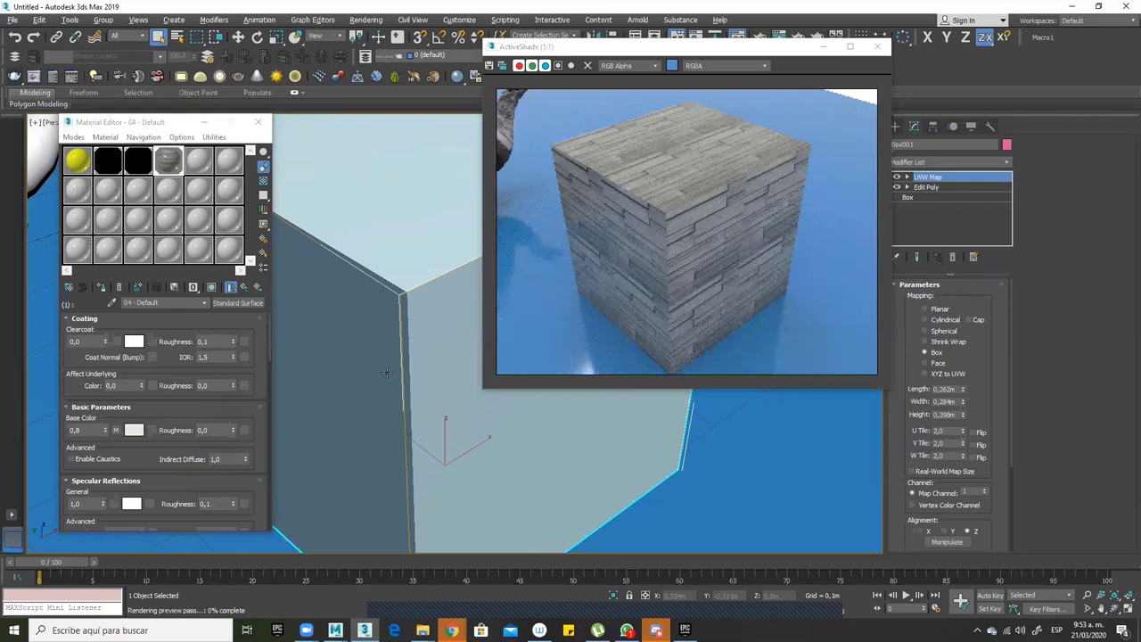
{"action": "left_click", "coordinate": [908, 179]}
{"action": "left_click", "coordinate": [908, 177]}
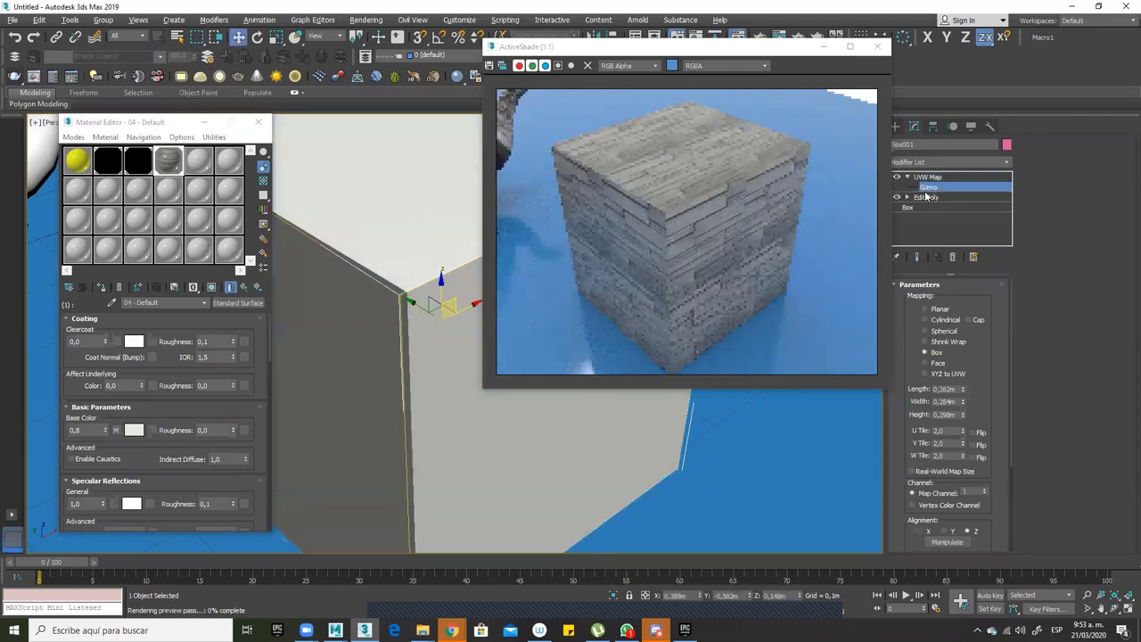
{"action": "scroll", "coordinate": [476, 393], "scroll_direction": "down", "scroll_amount": 5}
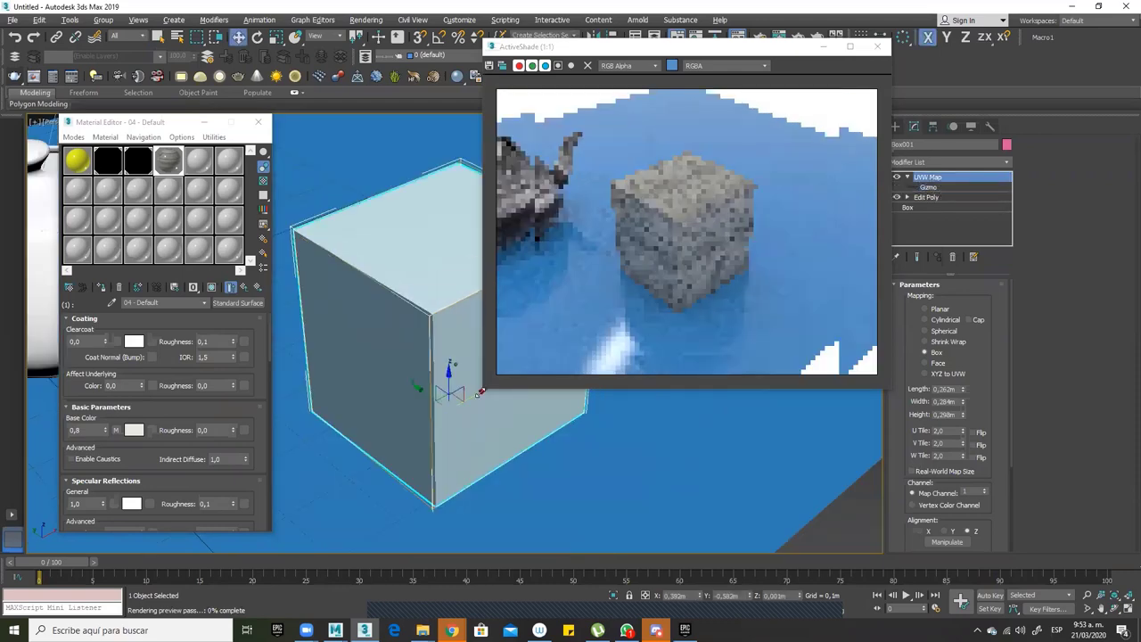
{"action": "scroll", "coordinate": [475, 394], "scroll_direction": "up", "scroll_amount": 2}
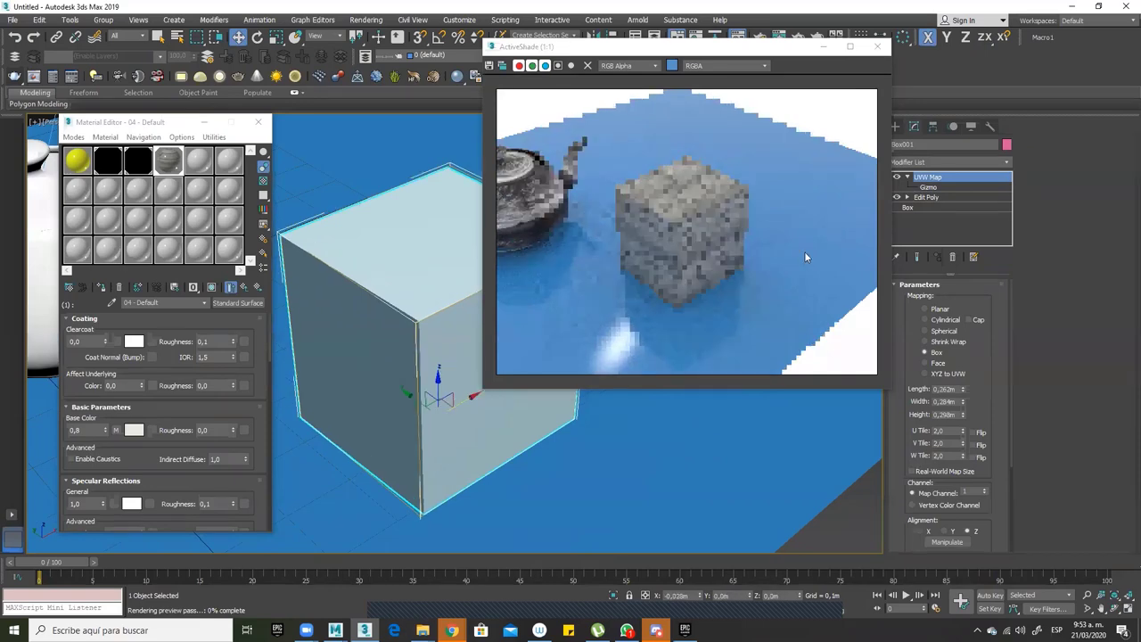
Try to shift the cube's UVW Map Gizmo along the X axis and leave its sub-object level
{"action": "left_click", "coordinate": [930, 189]}
{"action": "left_click", "coordinate": [929, 189]}
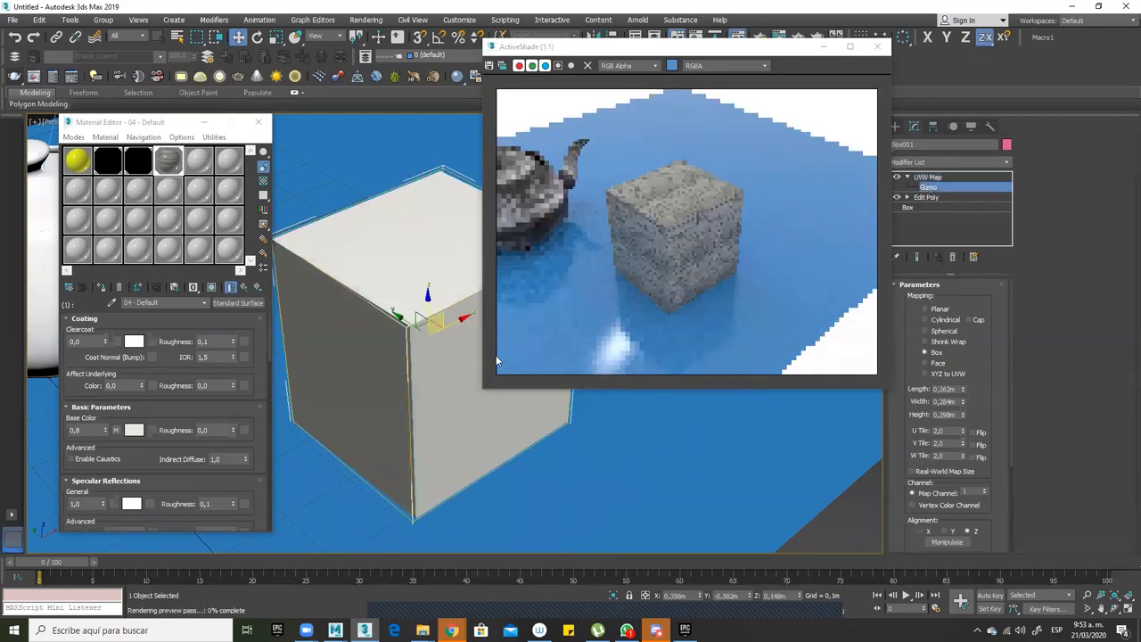
{"action": "mouse_move", "coordinate": [462, 317]}
{"action": "left_mouse_down"}
{"action": "mouse_move", "coordinate": [356, 351]}
{"action": "mouse_move", "coordinate": [464, 307]}
{"action": "left_mouse_up"}
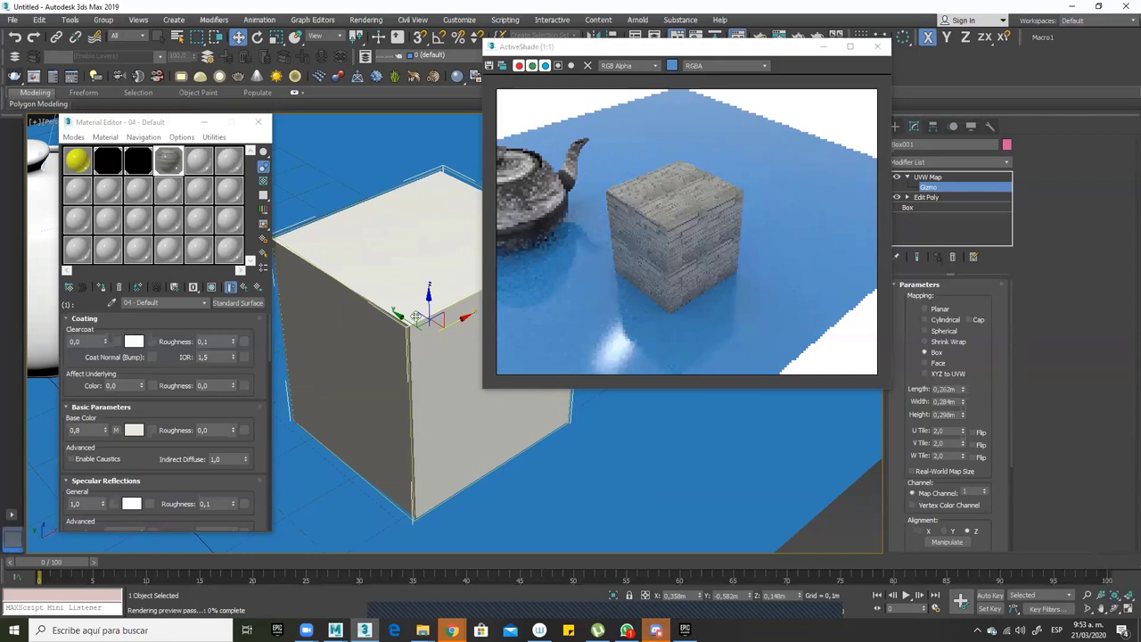
{"action": "key", "text": "ctrl+b"}
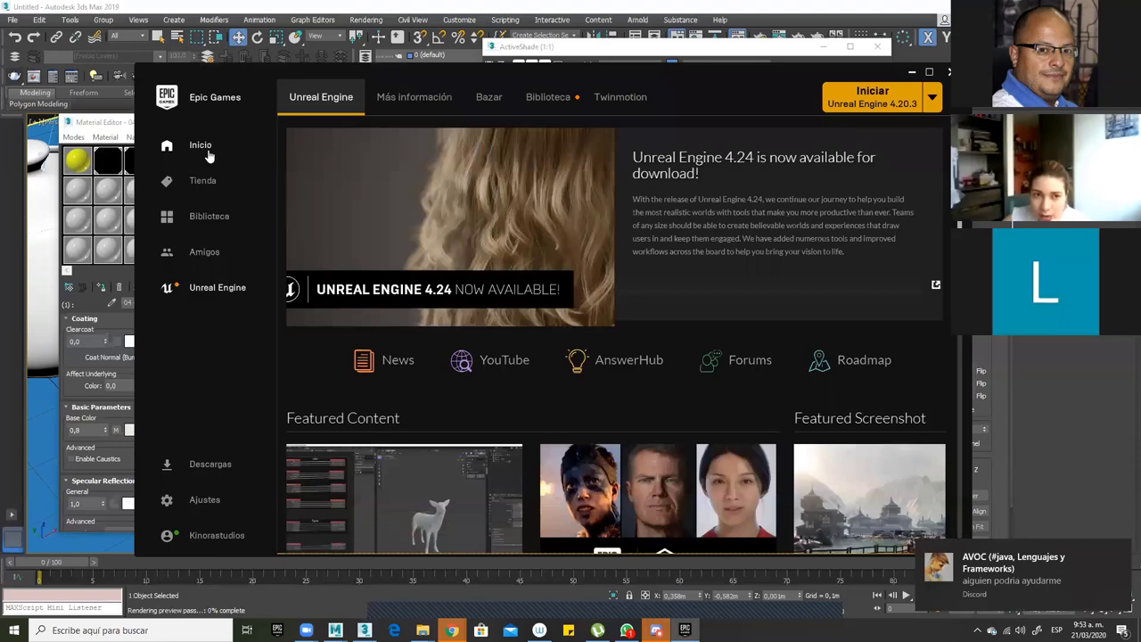
In the Epic Games Launcher, launch the Casa project from the Unreal Engine library
{"action": "left_click", "coordinate": [550, 99]}
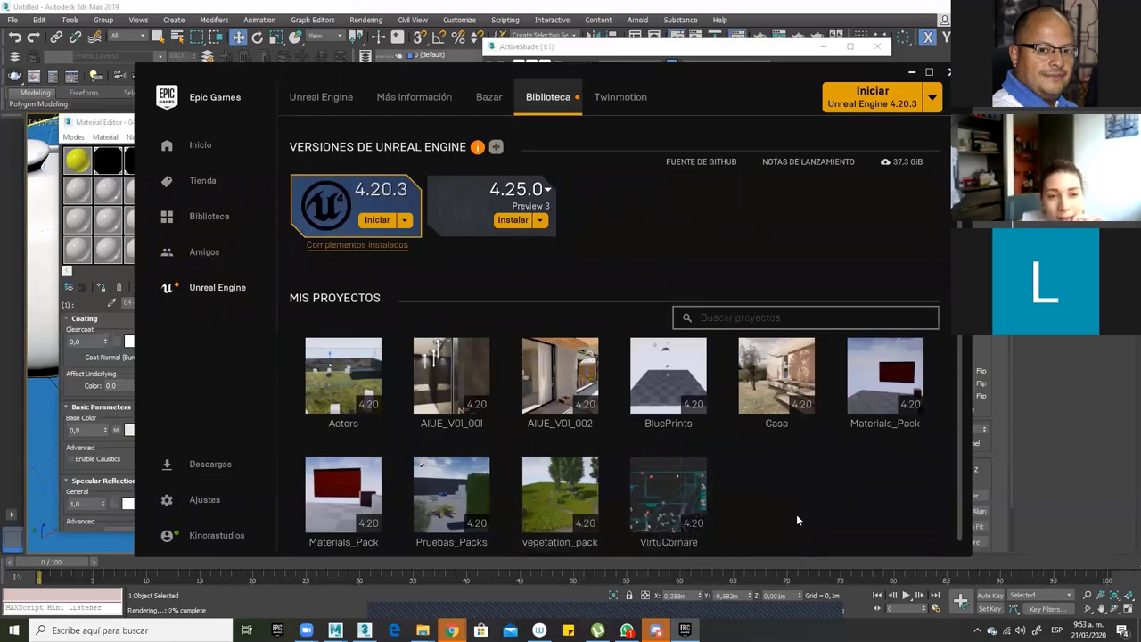
{"action": "double_click", "coordinate": [773, 372]}
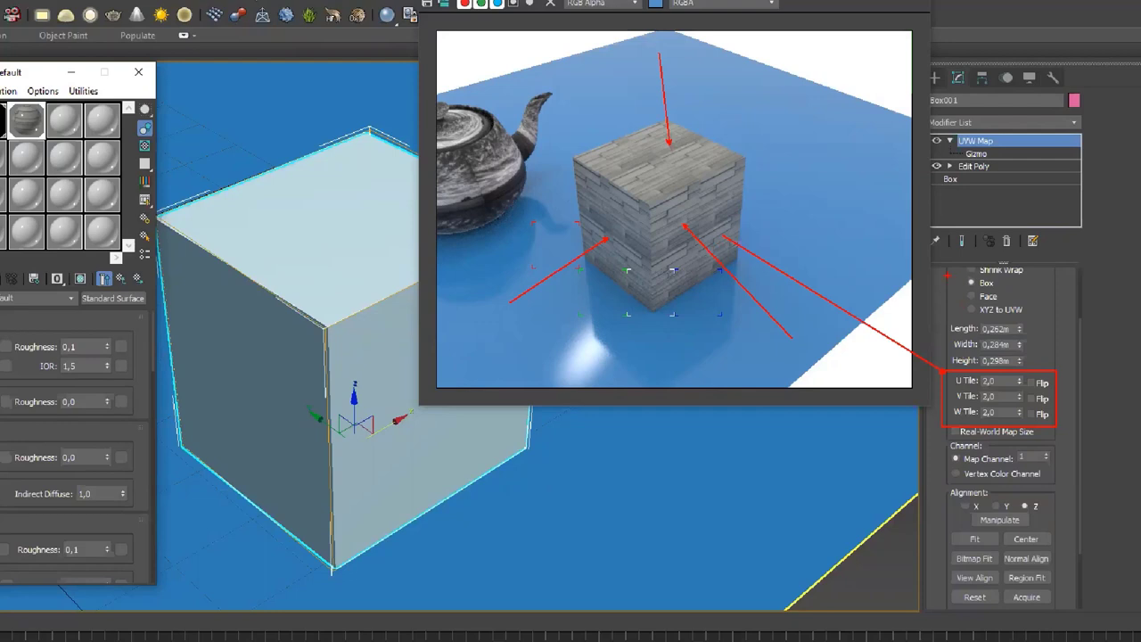
Back in 3ds Max, capture the whole screen with Lightshot and save it as herramientasDig.IV_02.jpg
{"action": "left_click", "coordinate": [981, 282]}
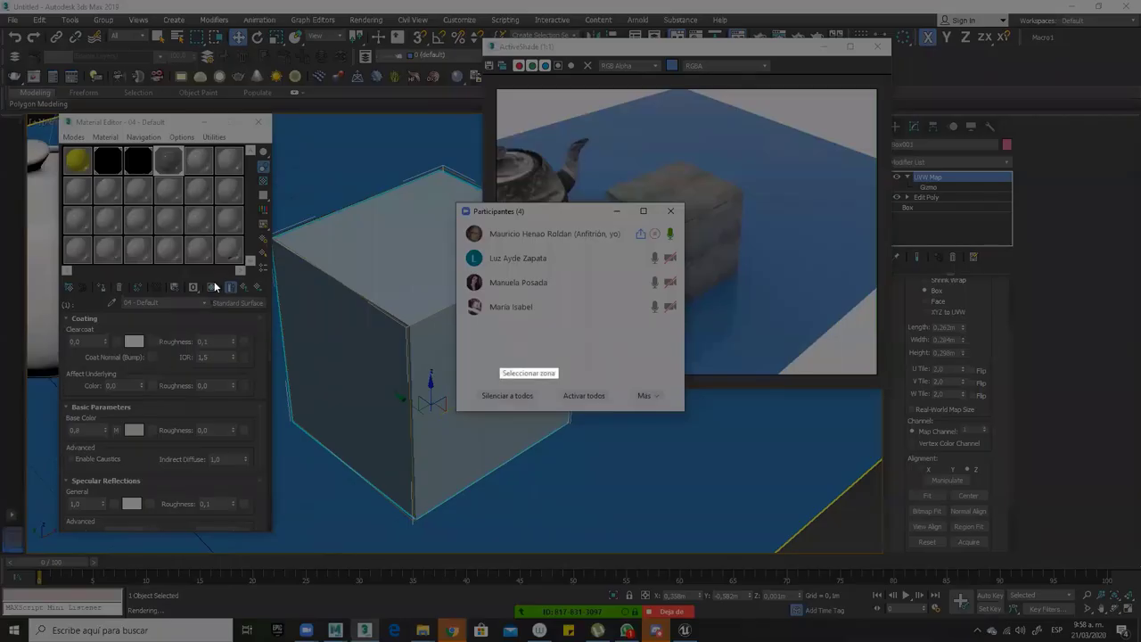
{"action": "left_click_drag", "start_coordinate": [2, 4], "coordinate": [1140, 641]}
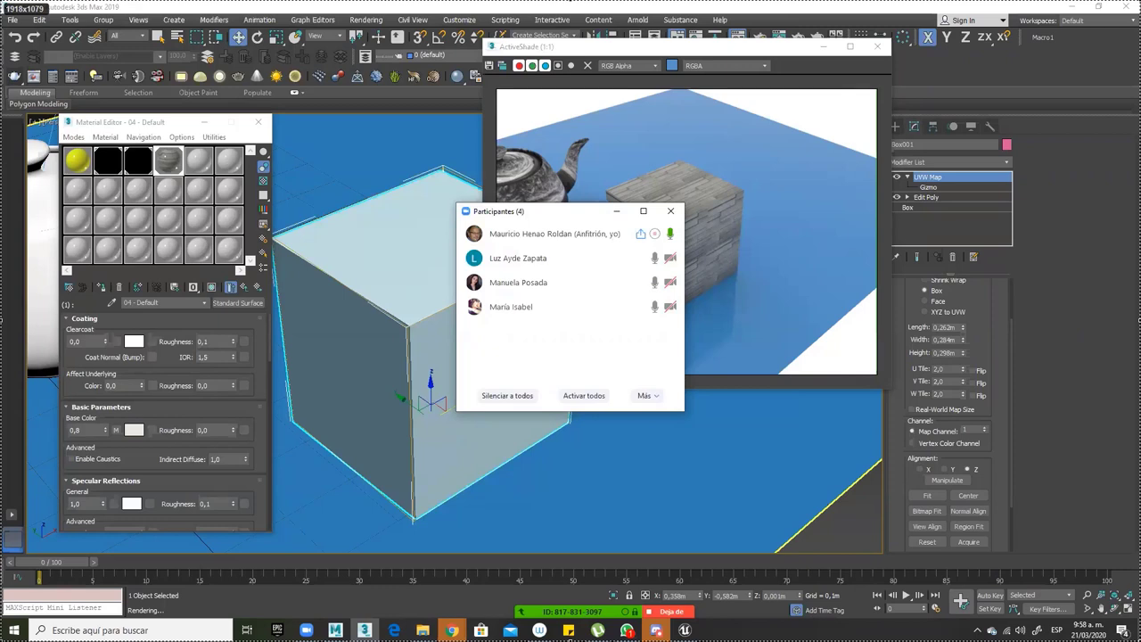
{"action": "key", "text": "ctrl+s"}
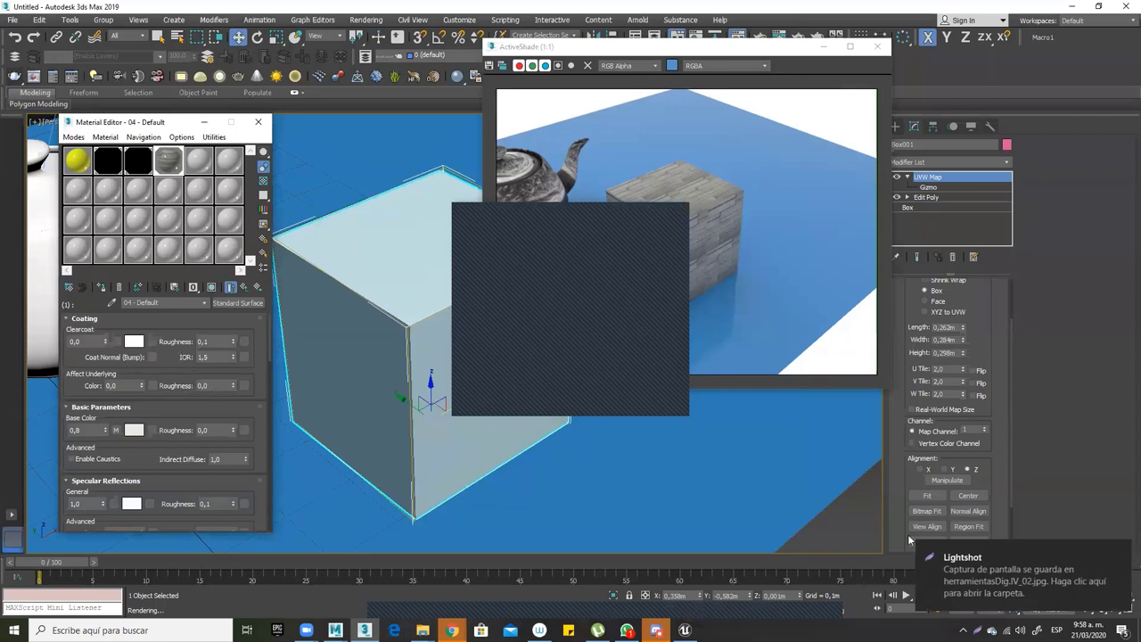
{"action": "left_click", "coordinate": [1120, 554]}
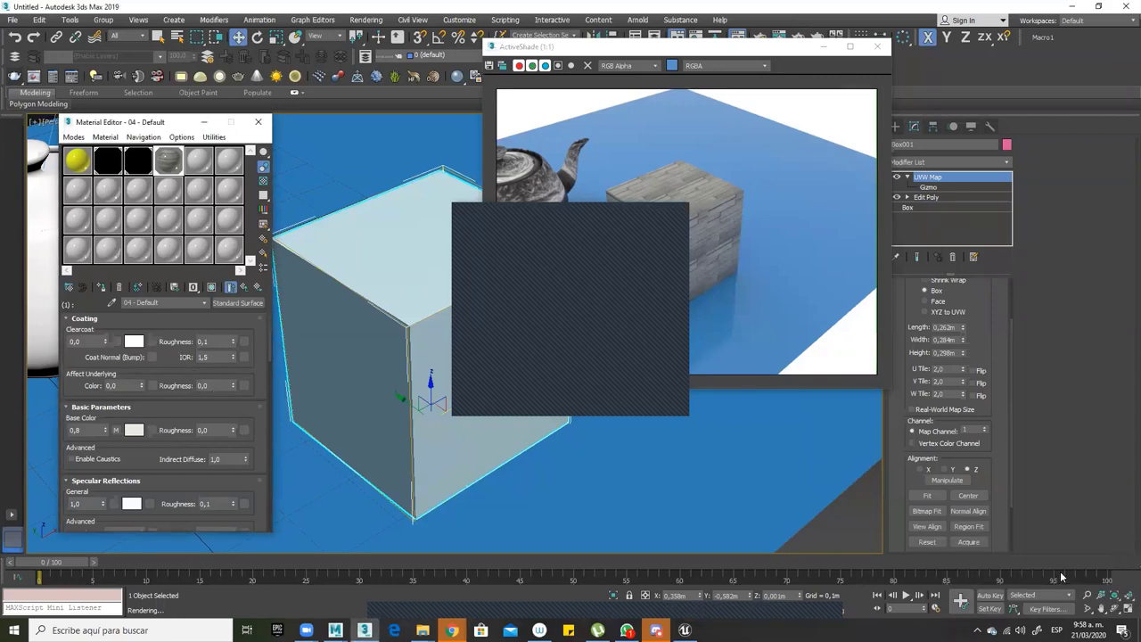